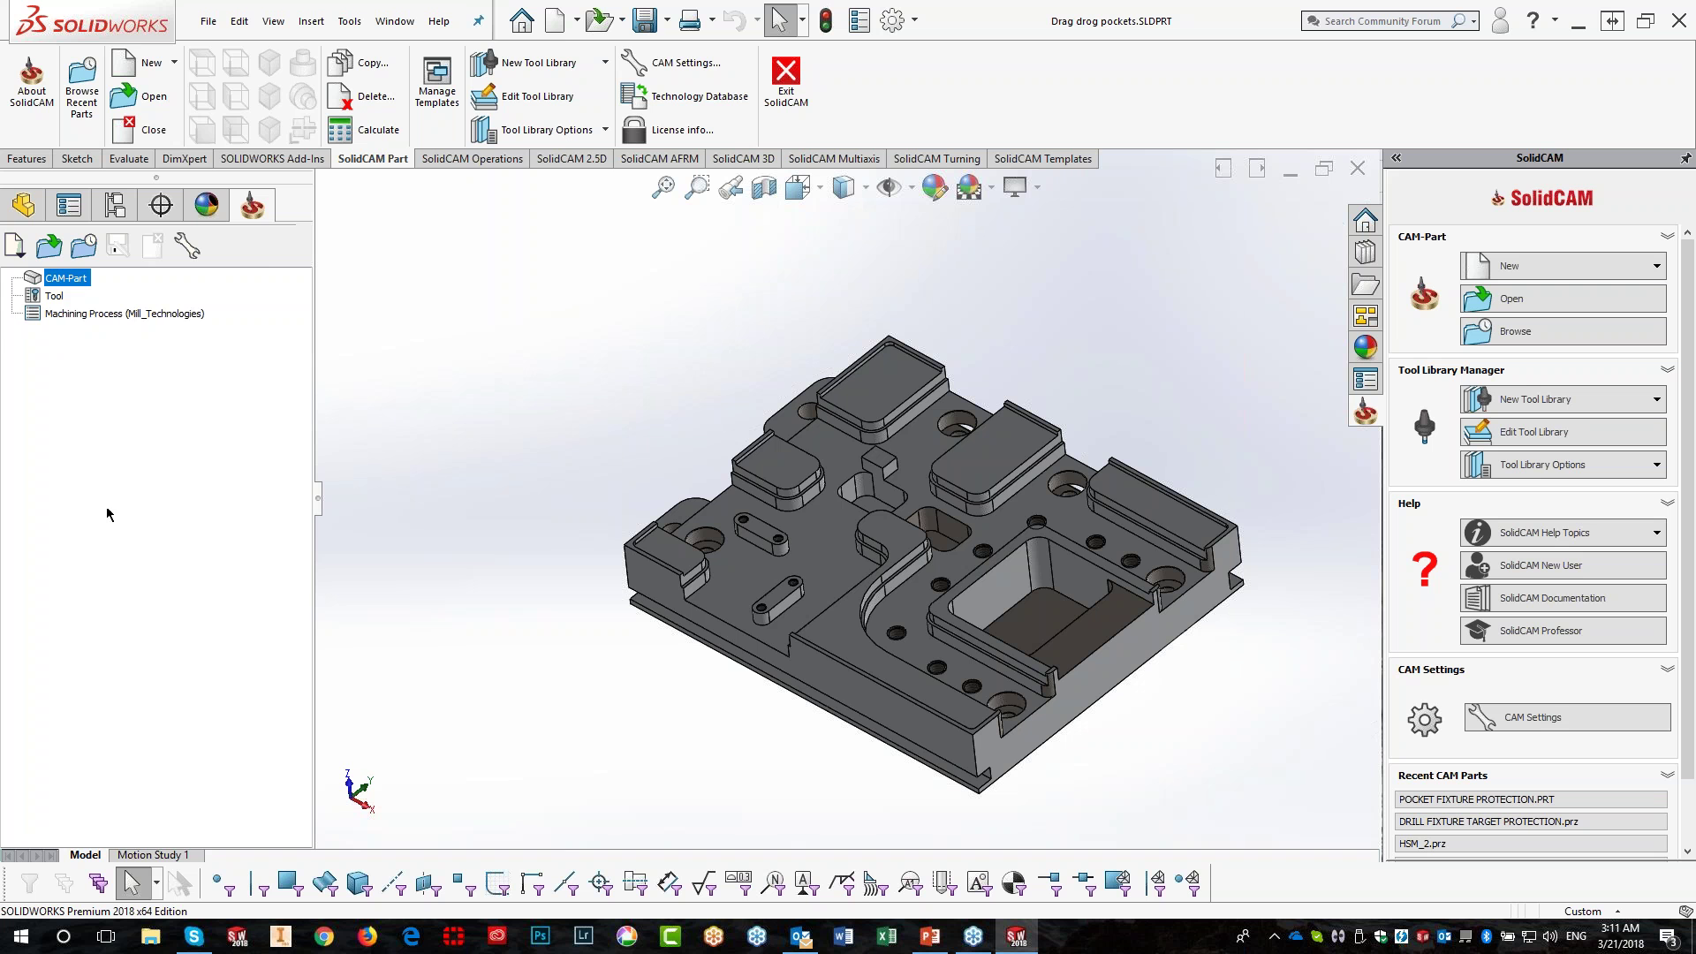
left_click(15, 215)
left_click(69, 205)
left_click(103, 205)
left_click(161, 205)
left_click(198, 207)
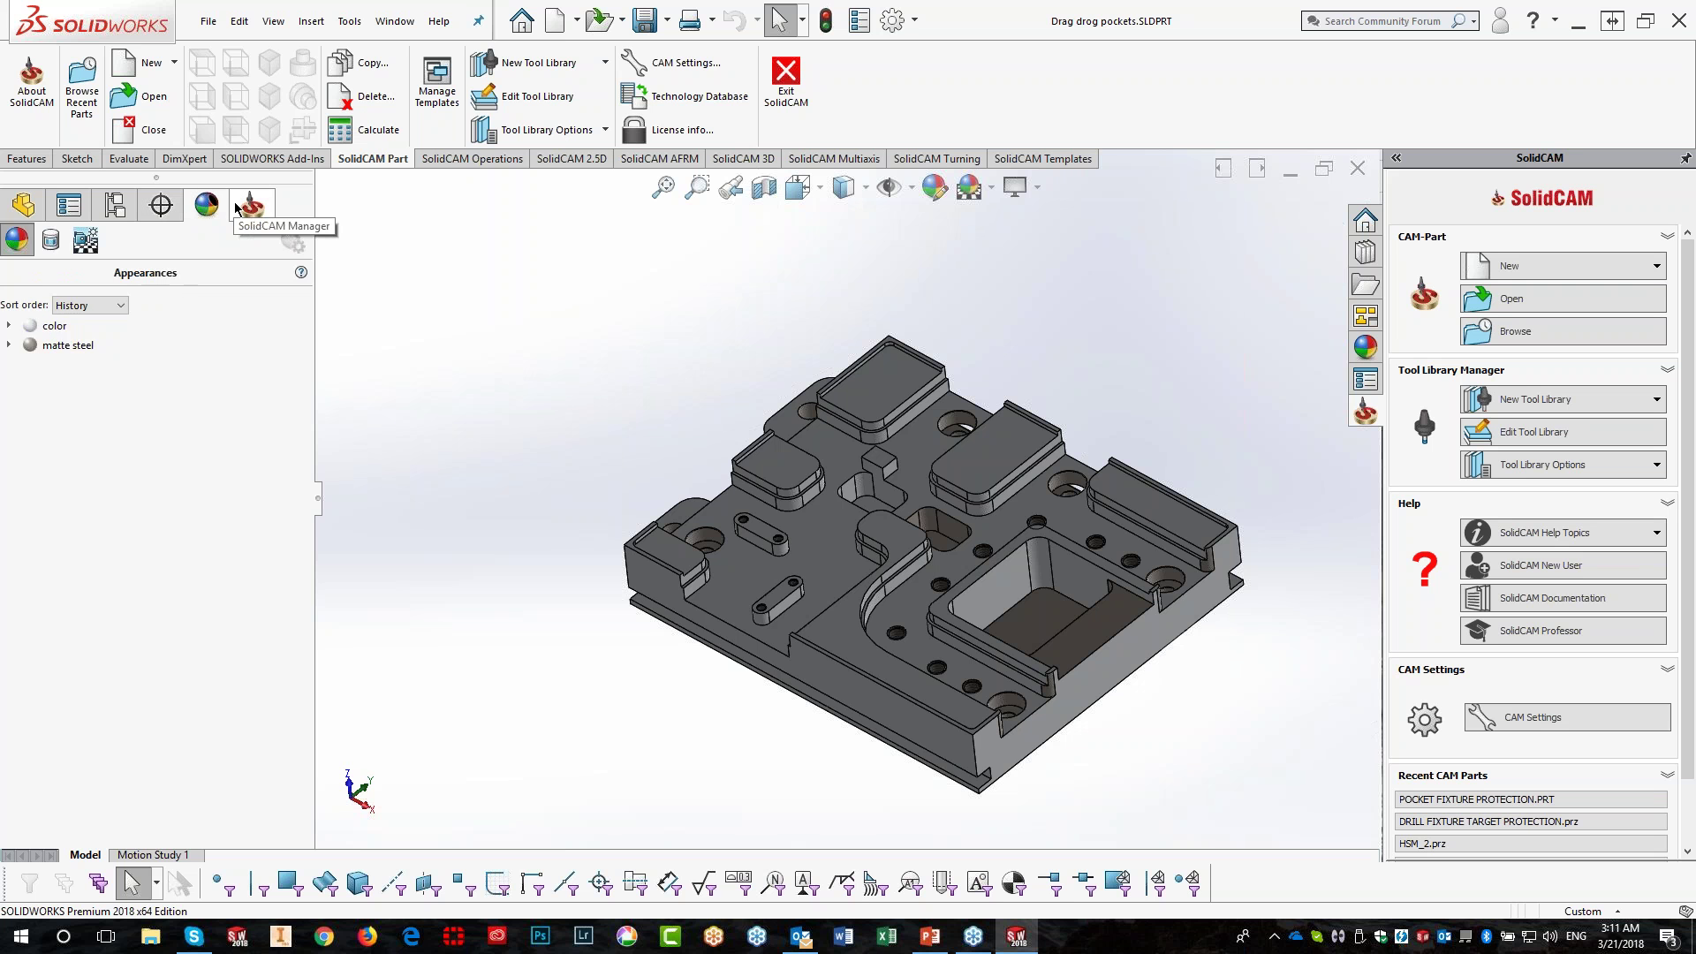
left_click(251, 205)
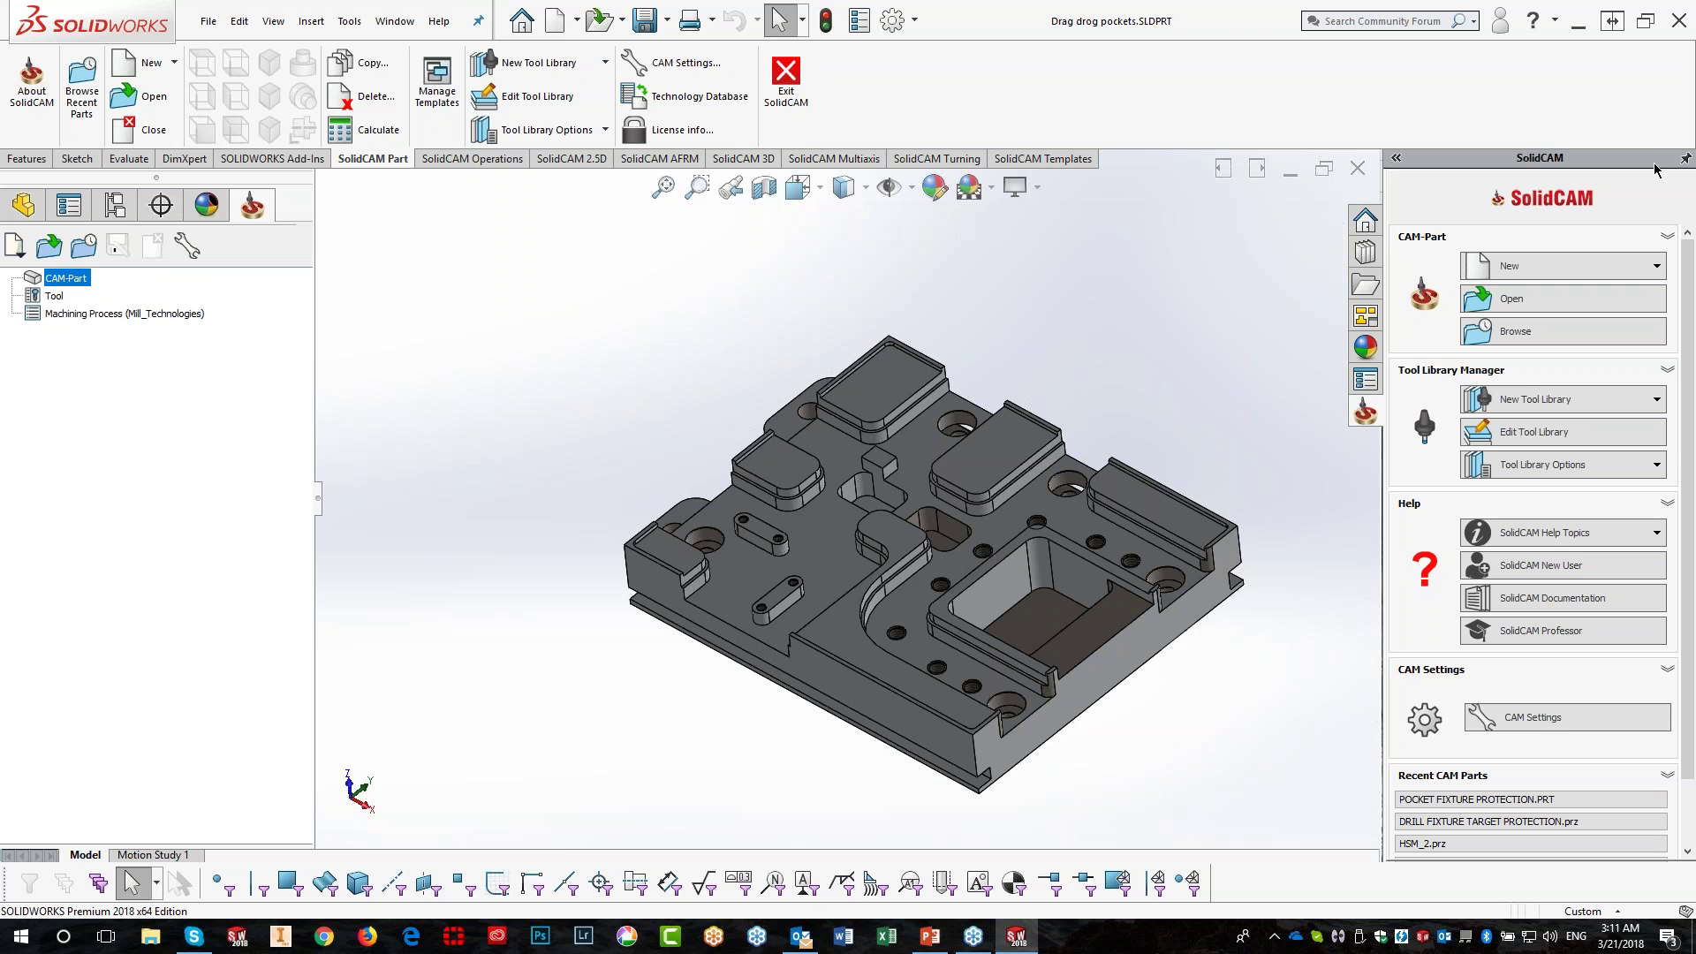
Unpin the SolidCAM task pane and close the Drag drog pockets part
left_click(1688, 159)
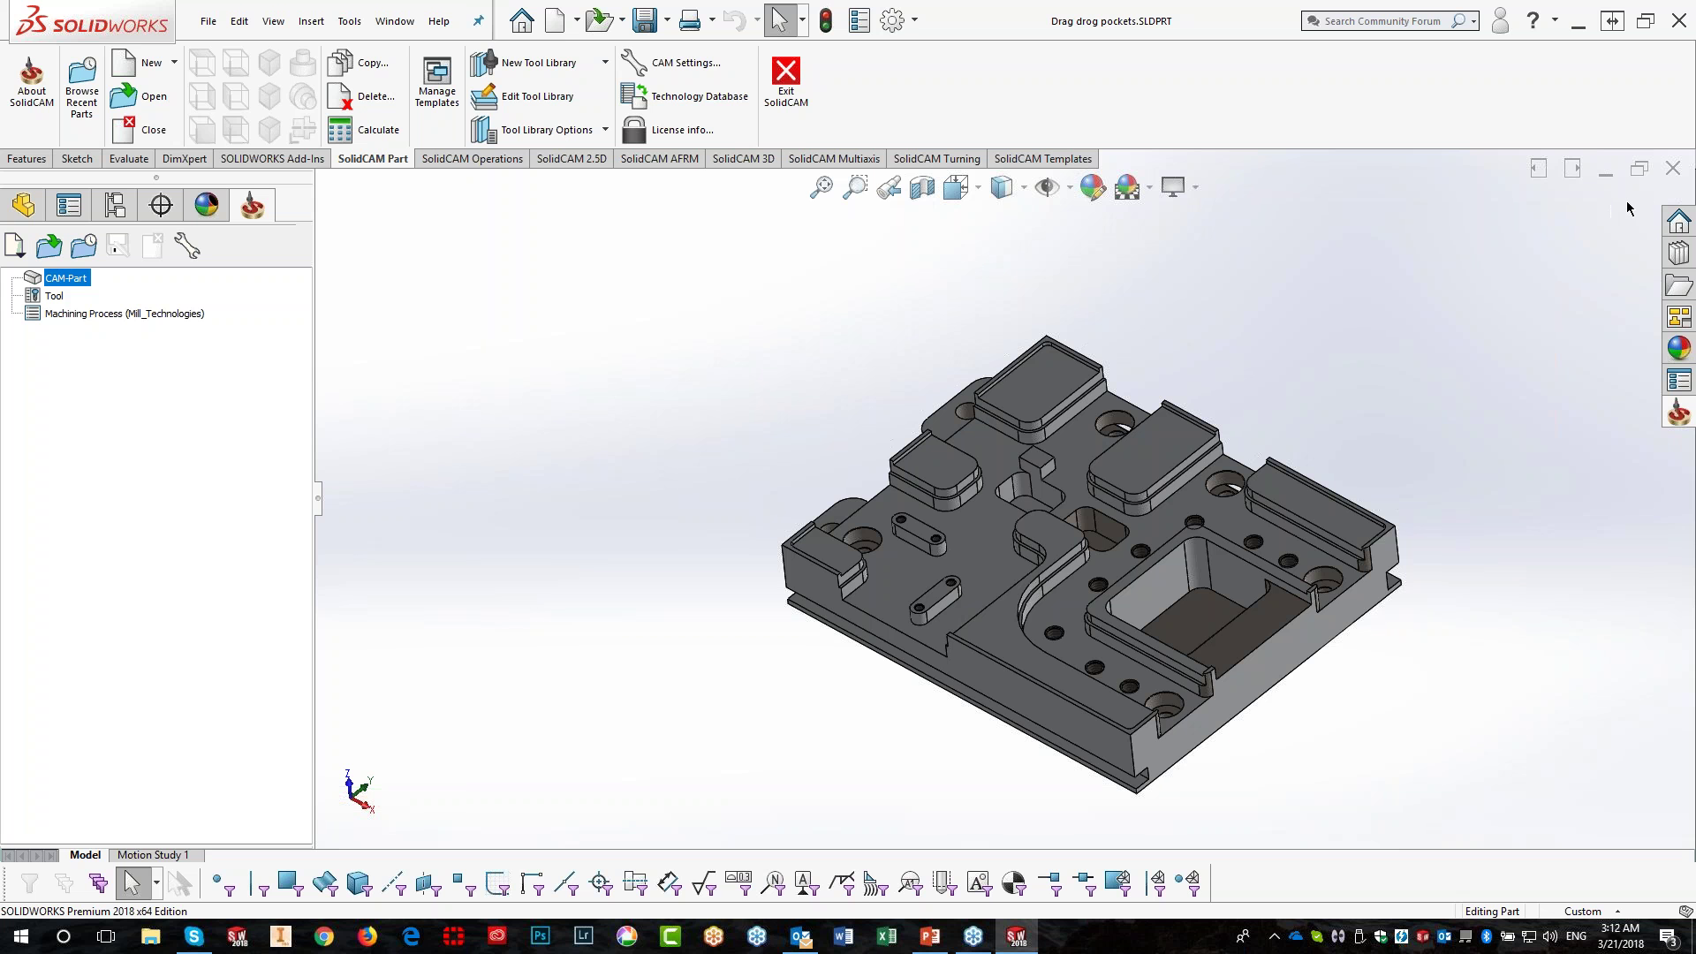
left_click(1671, 170)
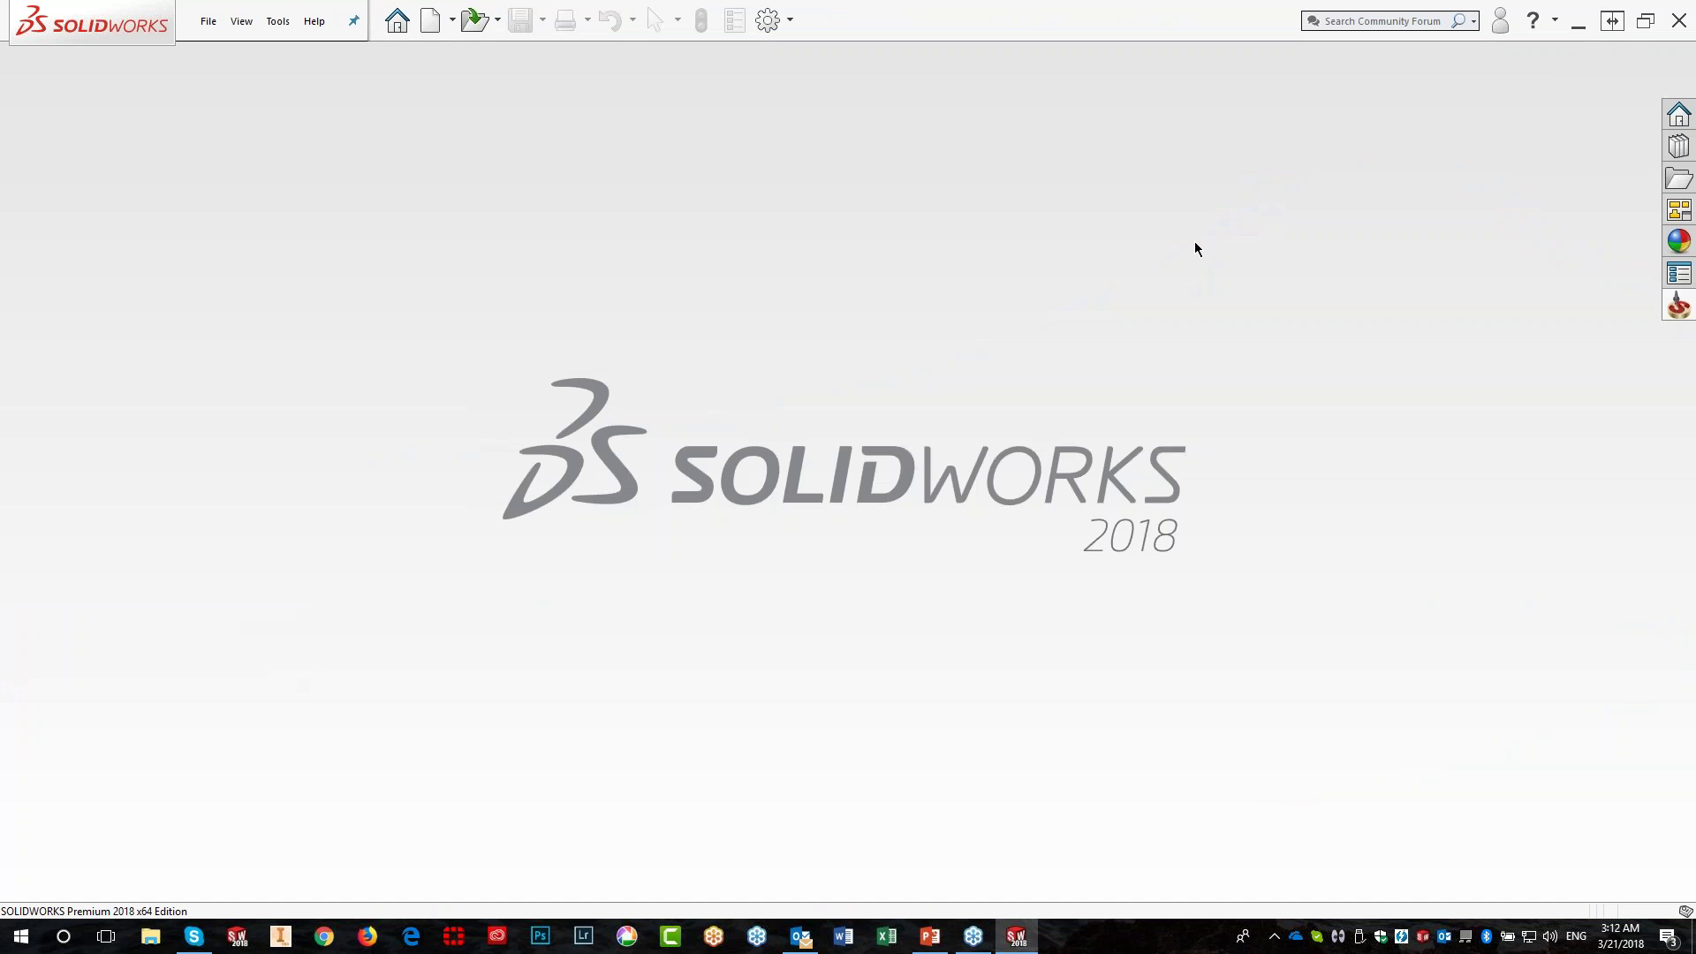
In the CAM-Part settings, enable creating a new Milling CAM project when a CAD part is opened
left_click(1679, 306)
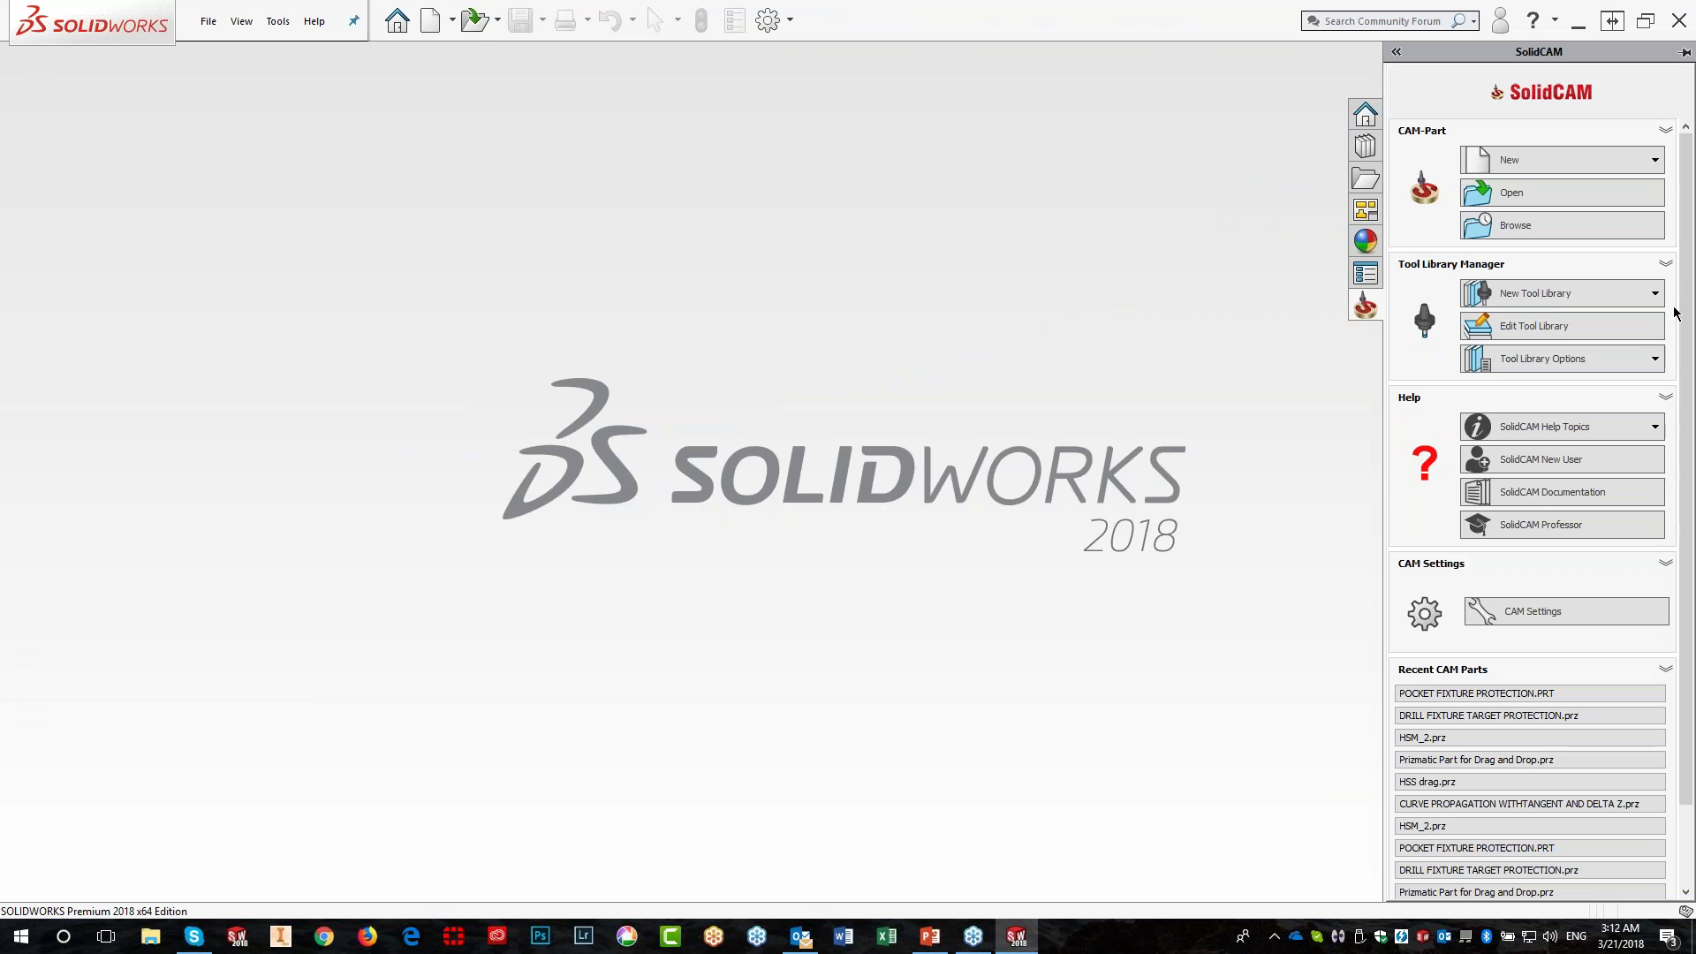
left_click(1561, 613)
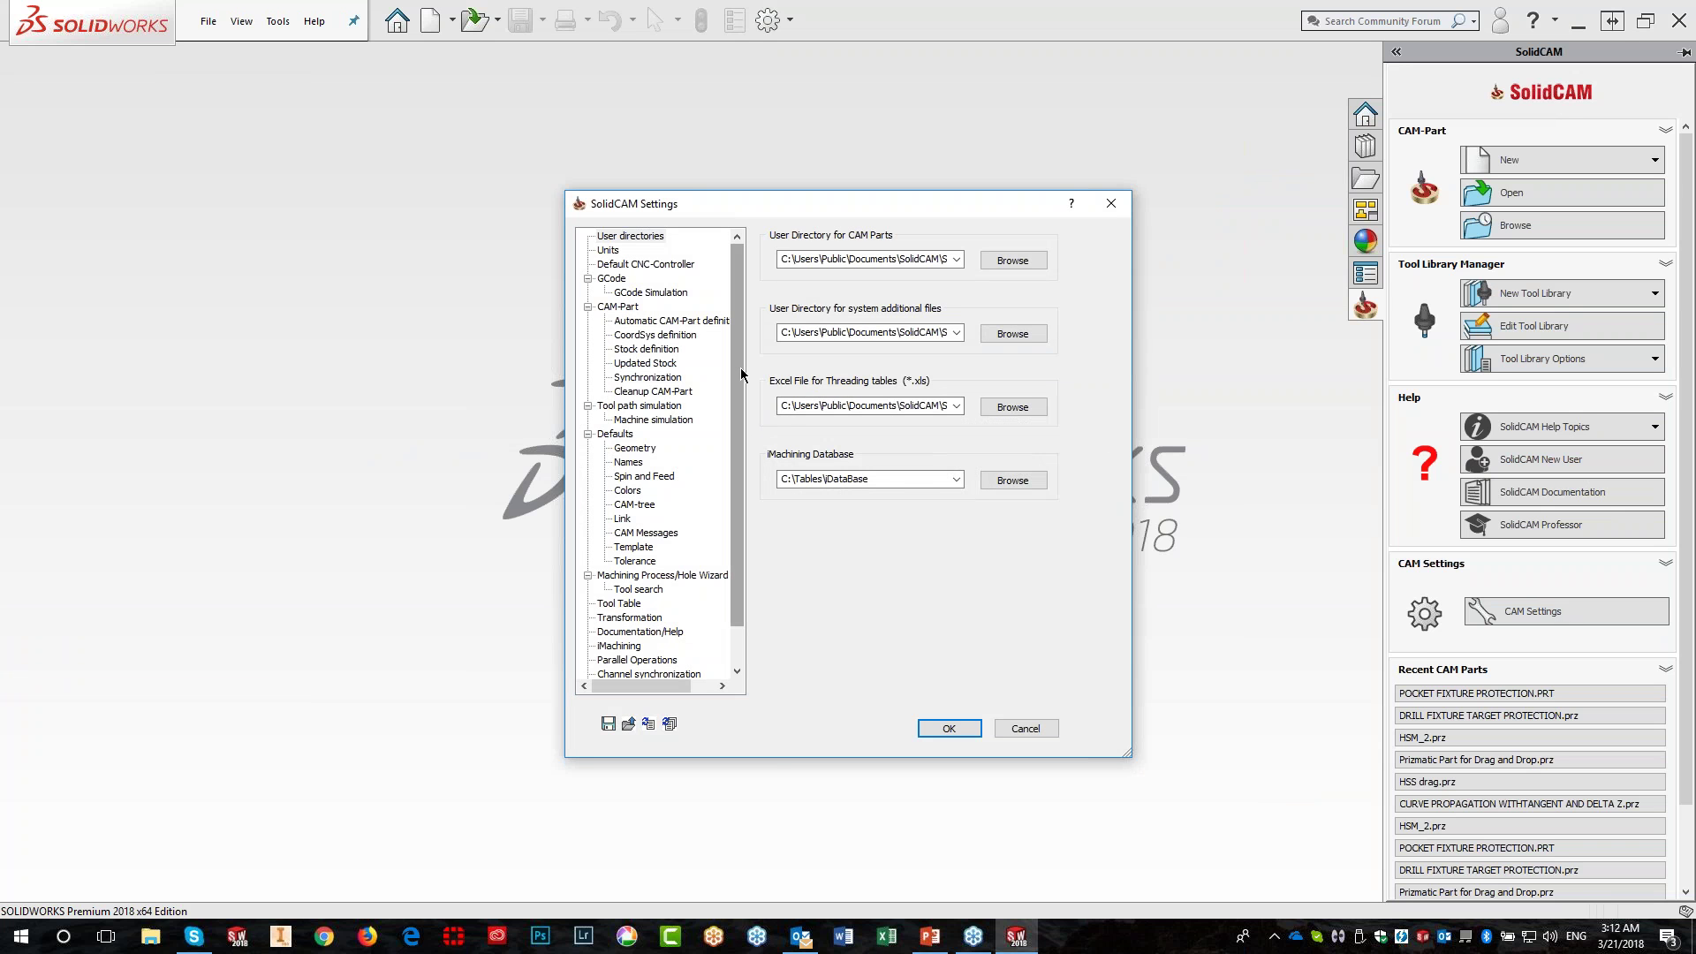
left_click(618, 307)
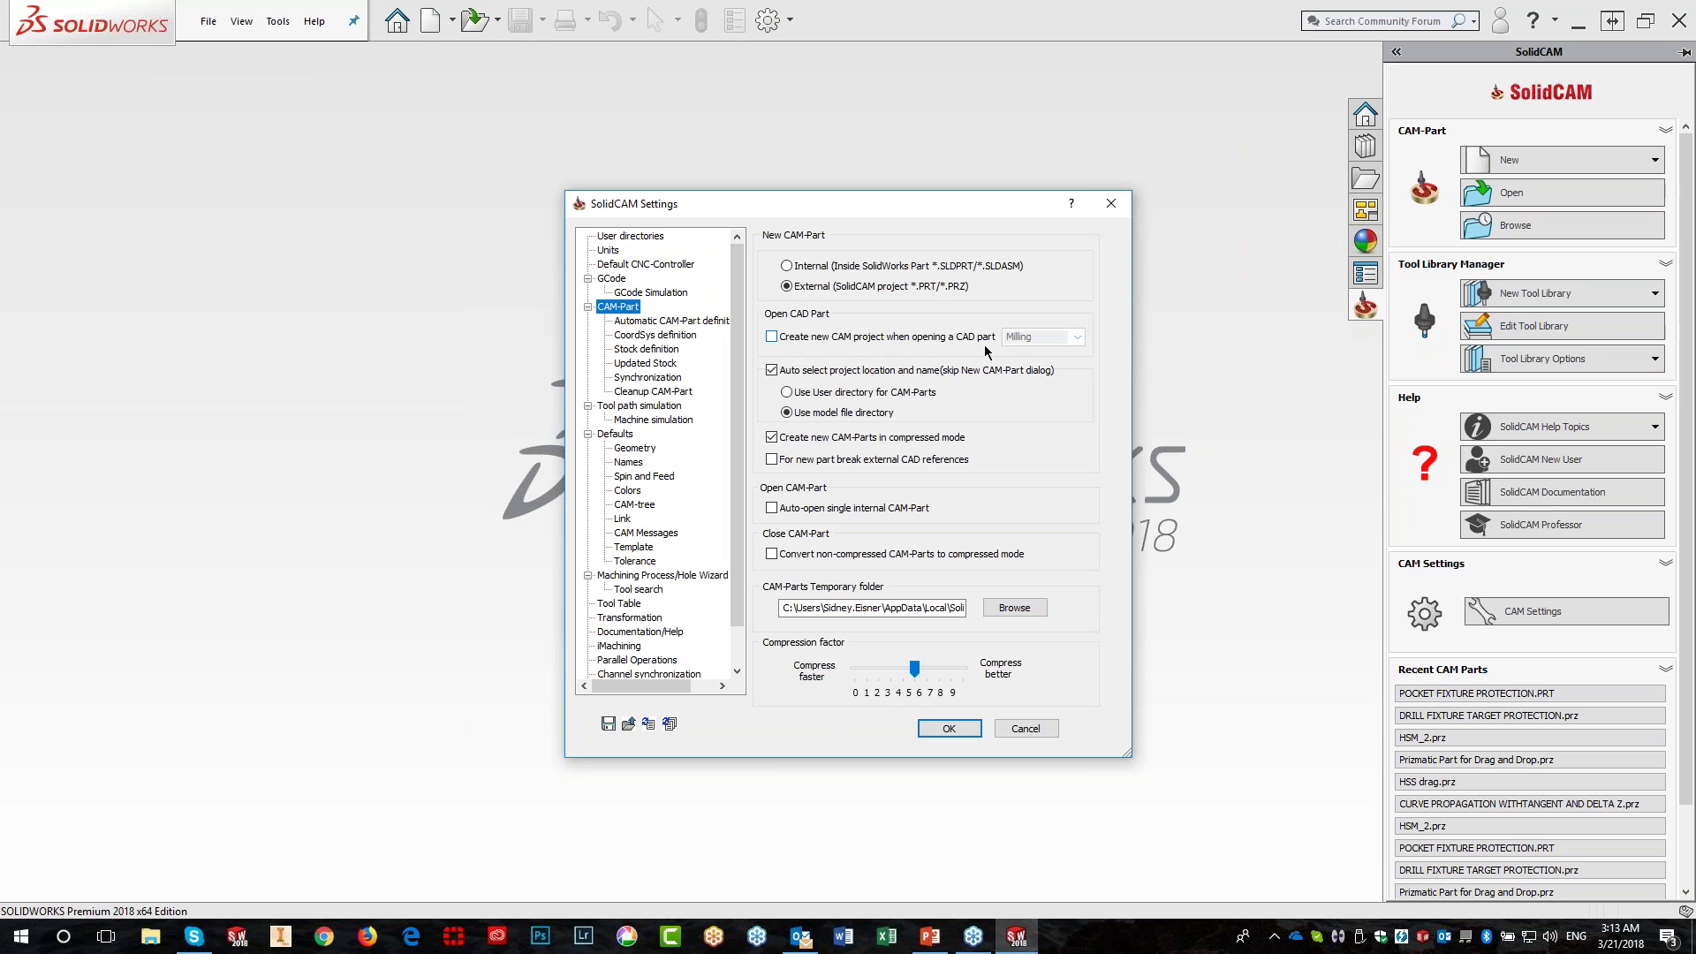
left_click(773, 338)
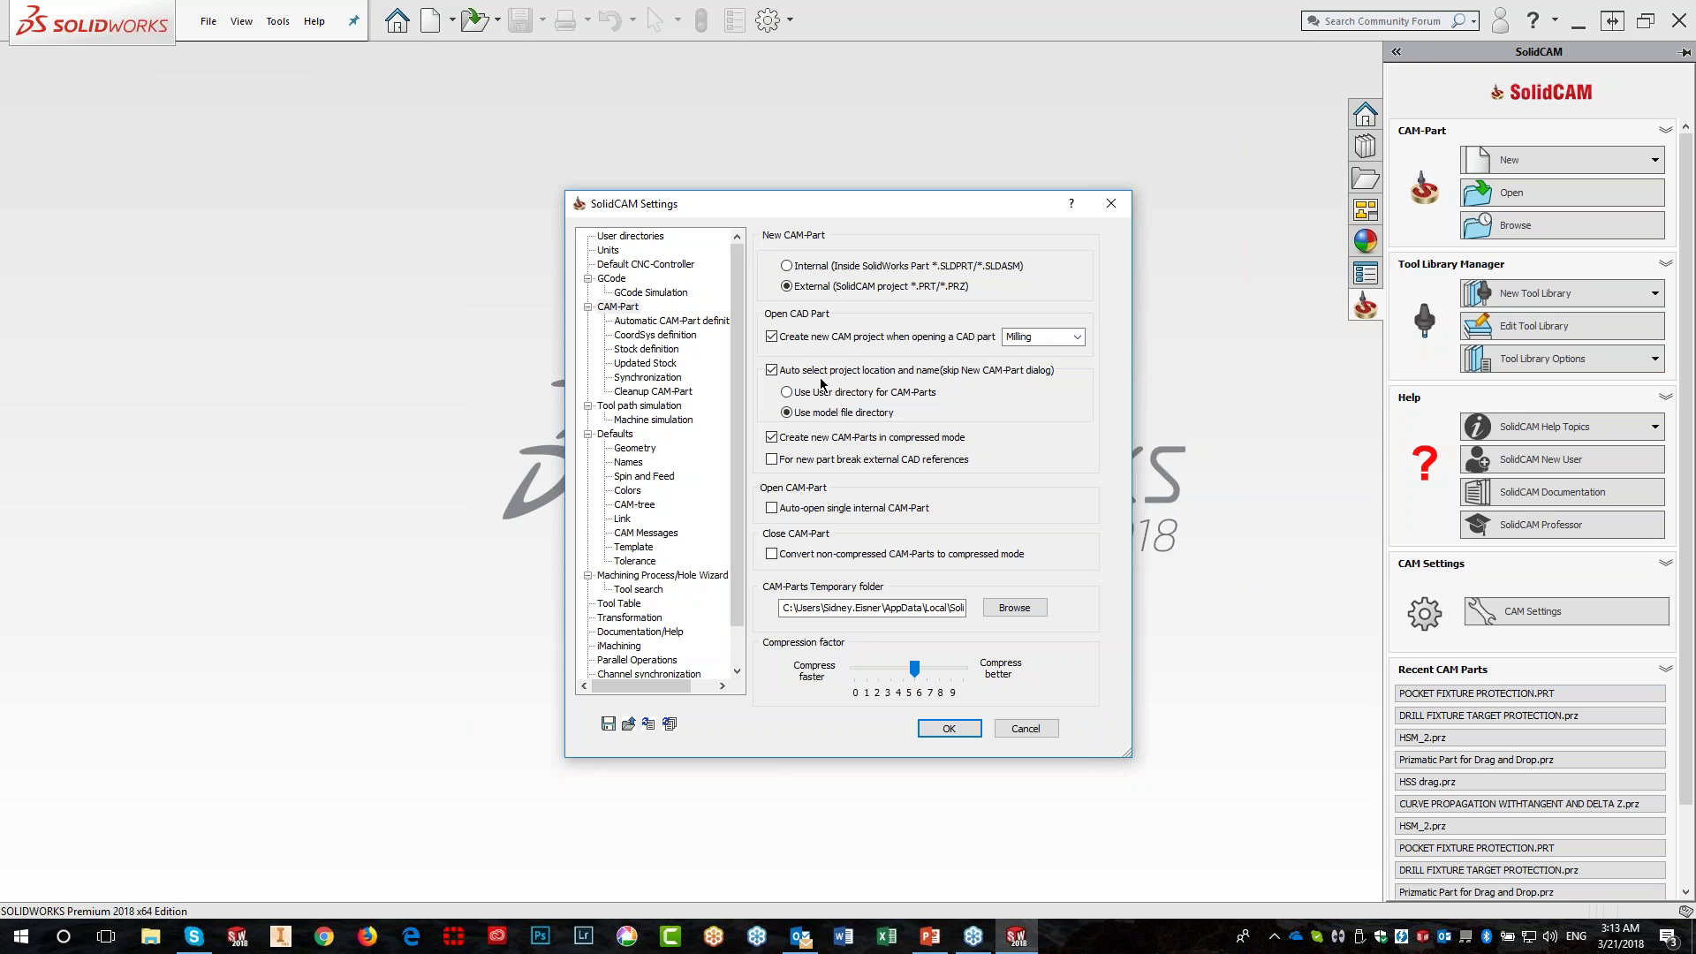
Check the milling options for automatic CAM-Part definition, including the automatic MAC1-1 position, and accept the CAM settings
left_click(650, 327)
left_click(785, 359)
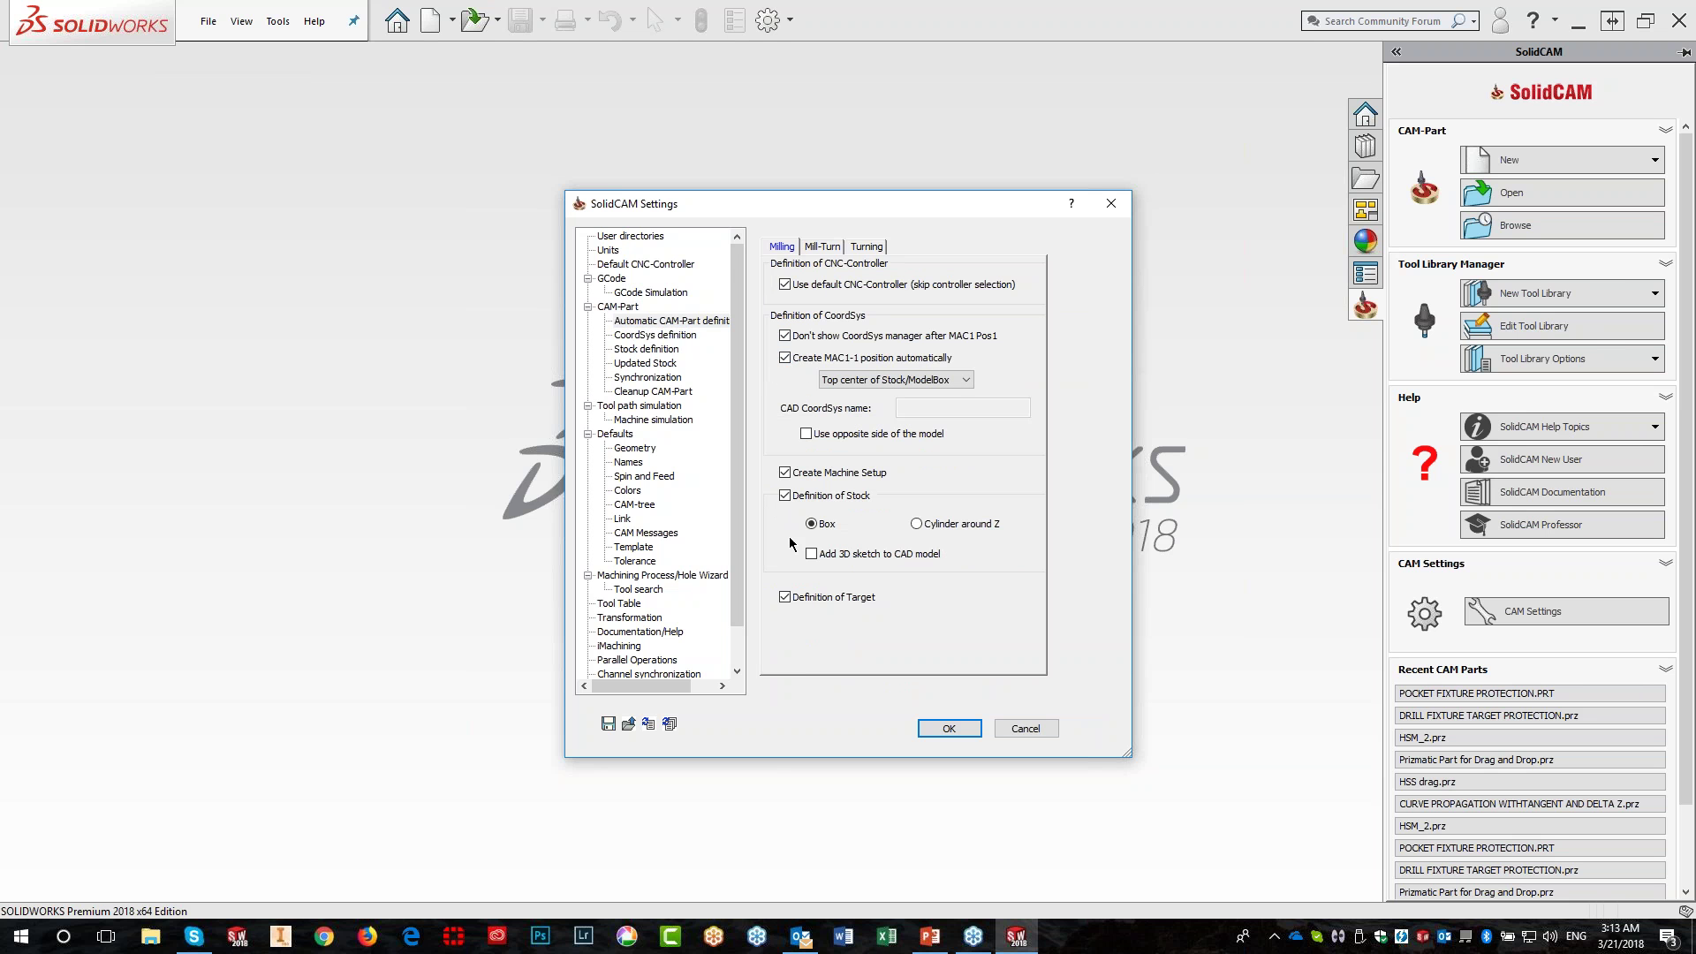
left_click(949, 730)
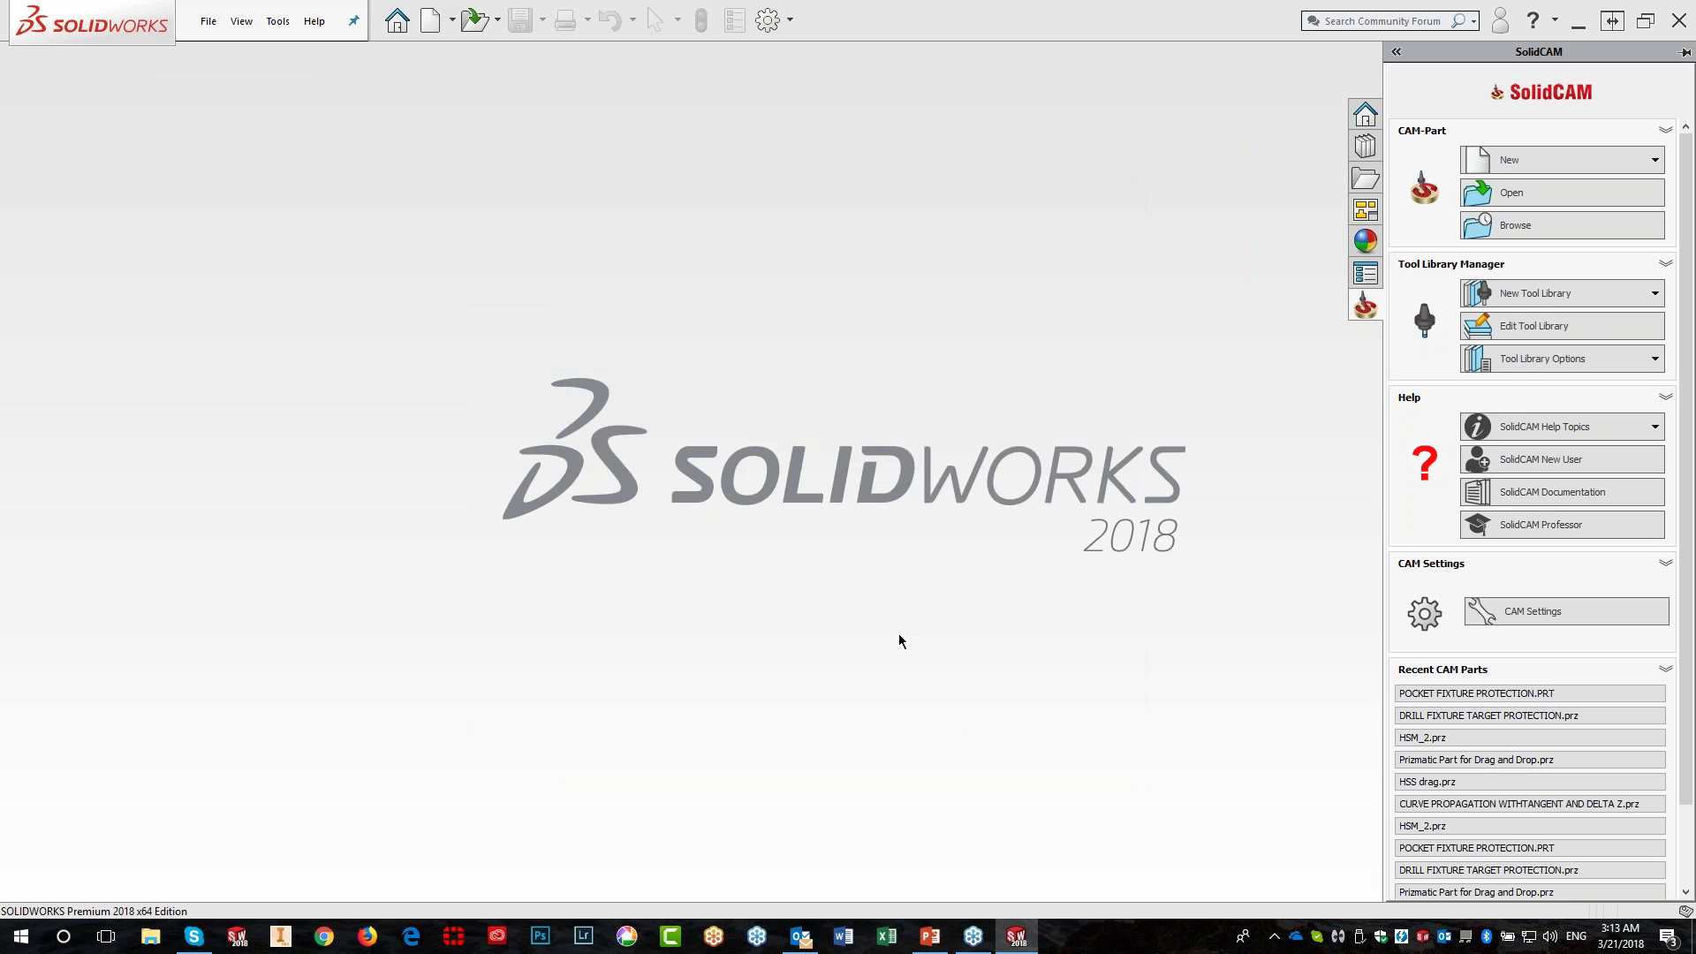
Reopen Drag drog pockets.SLDPRT with its automatic milling project and pin the Drag & Drop Templates pane open
left_click(213, 24)
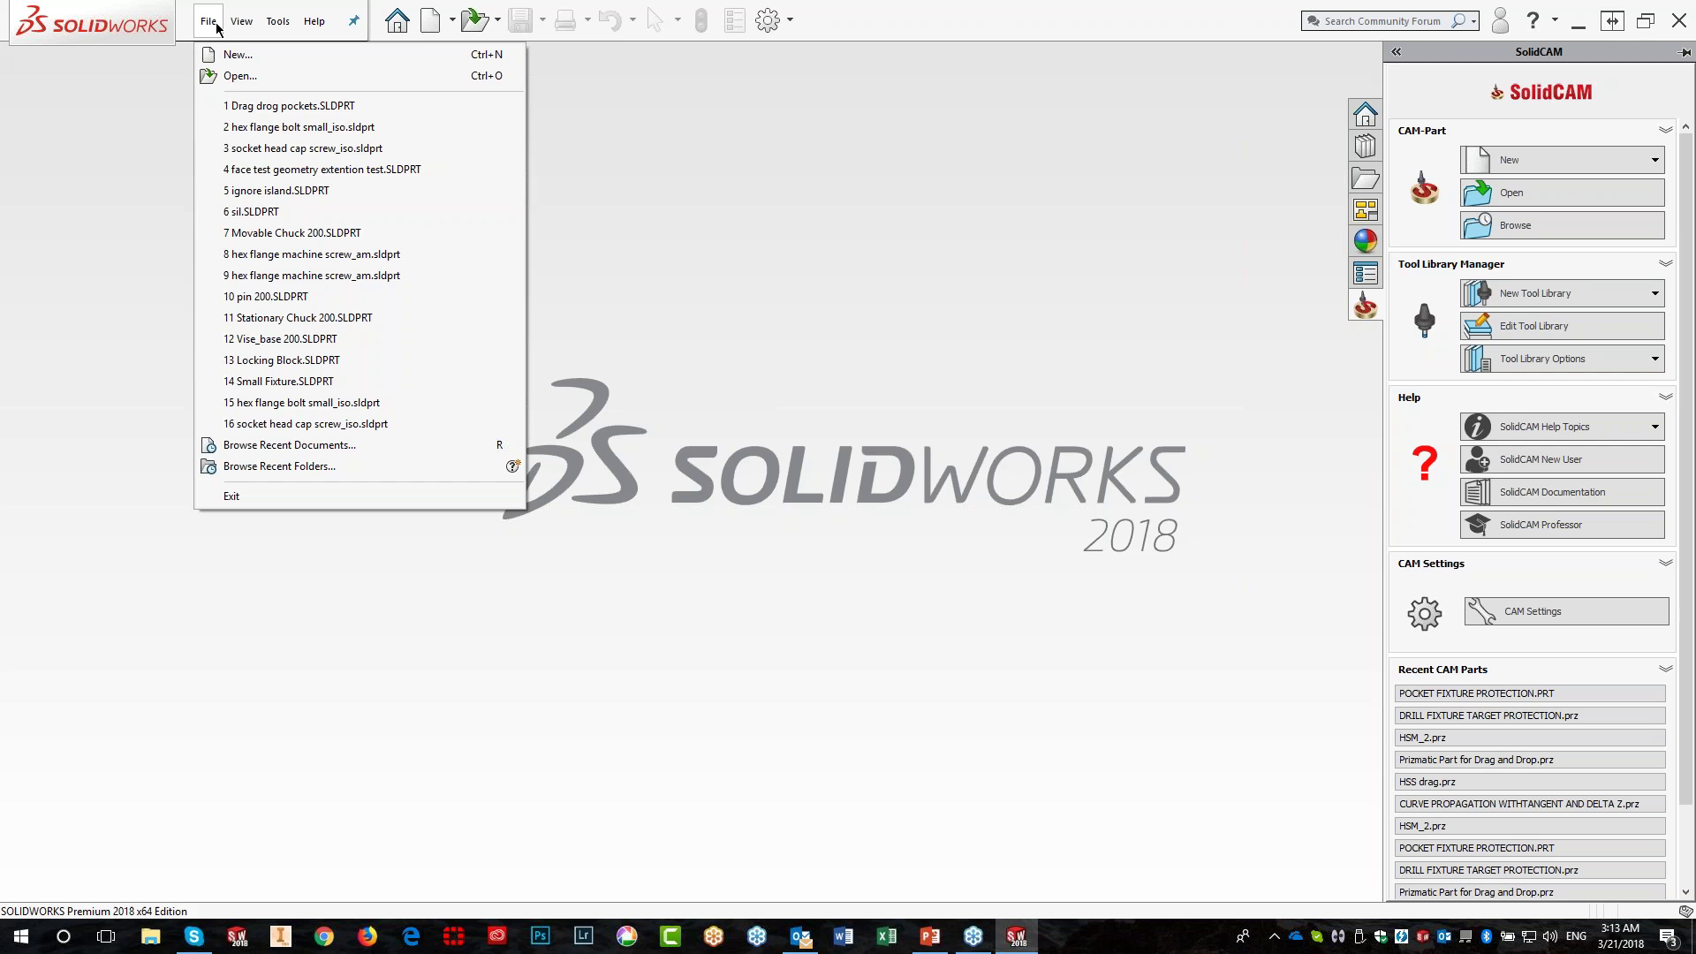
left_click(246, 107)
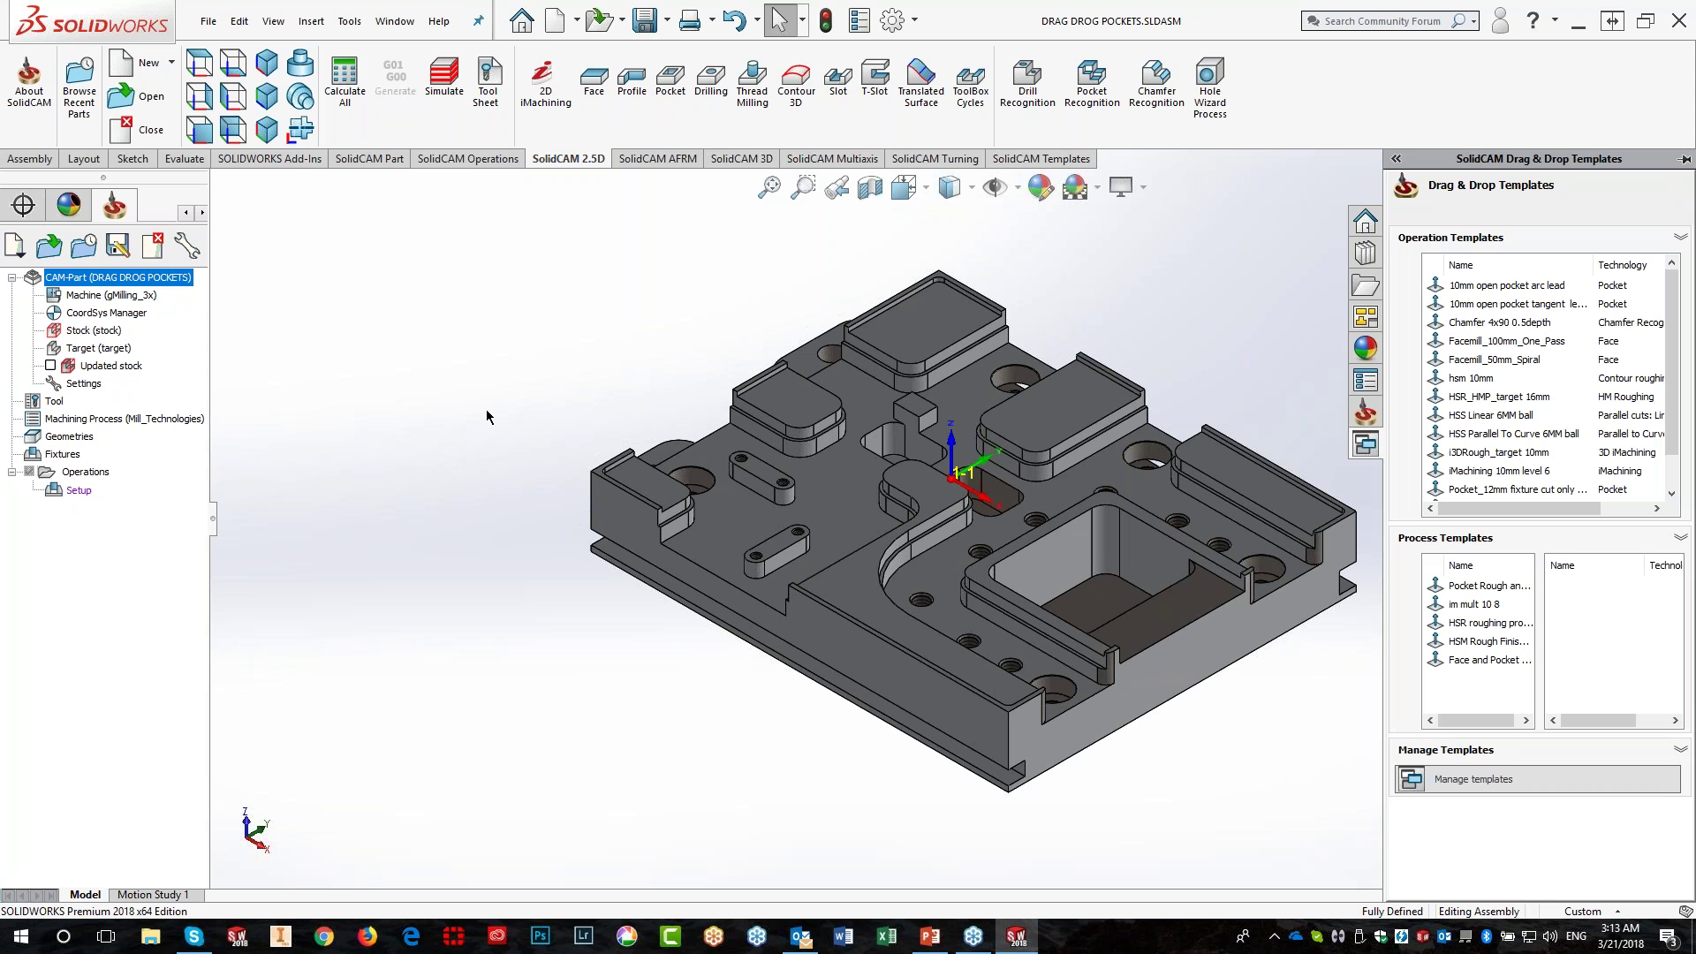
key("alt+Tab")
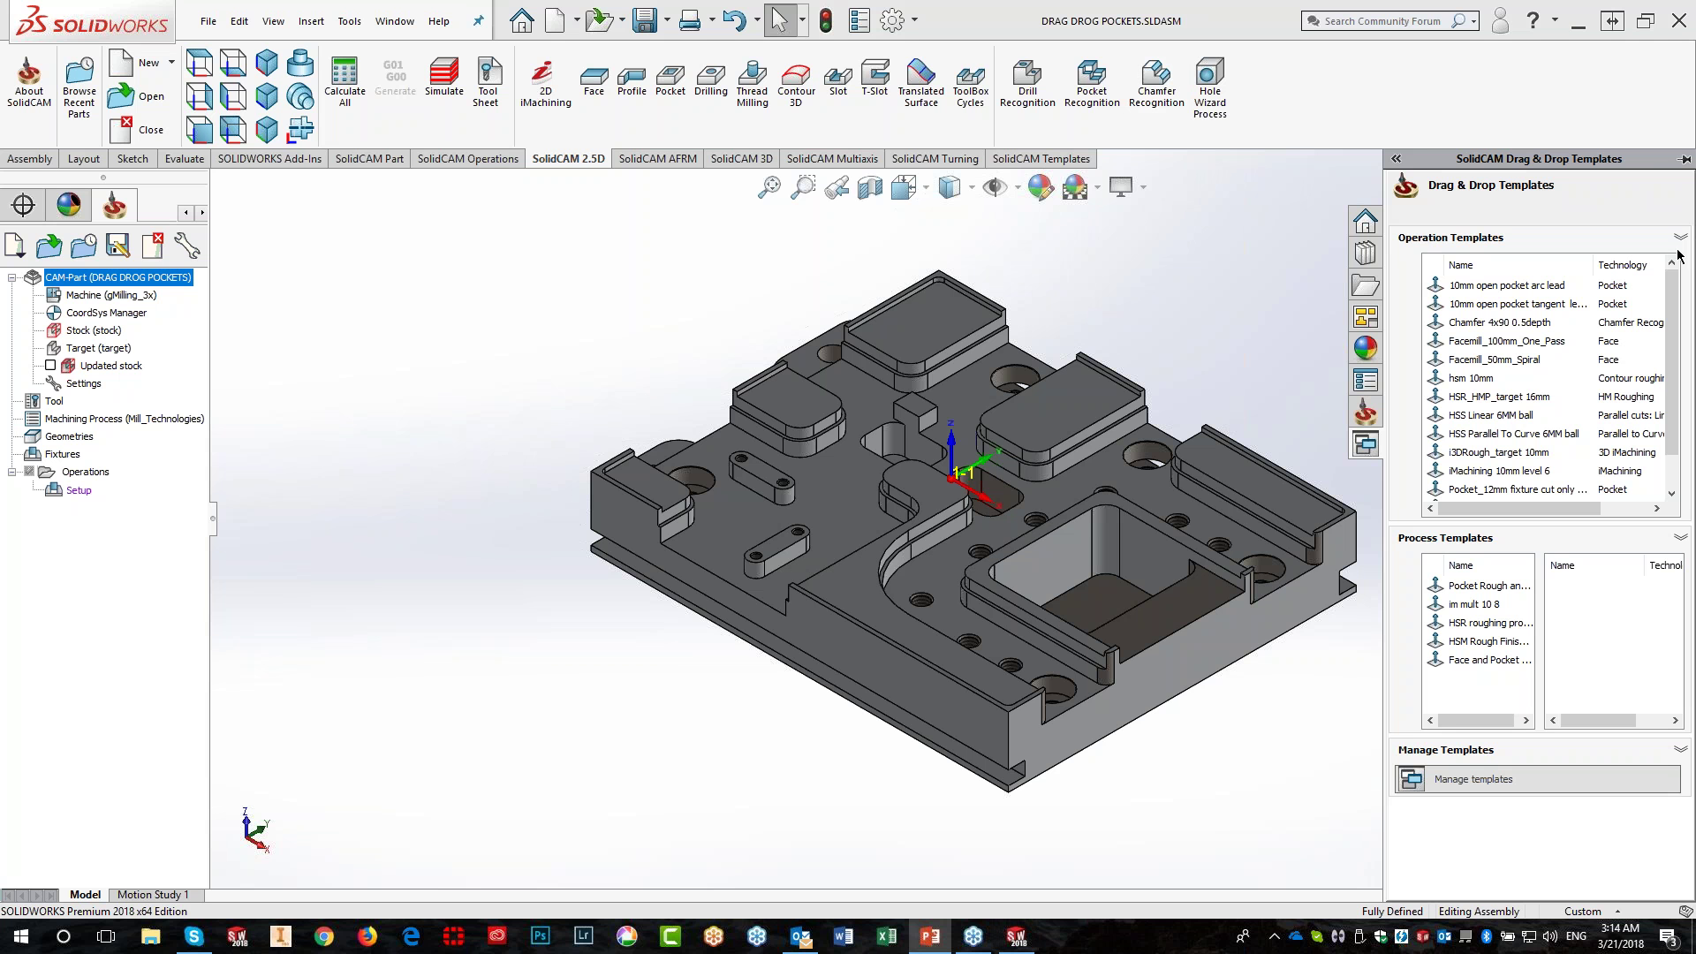
left_click(1686, 159)
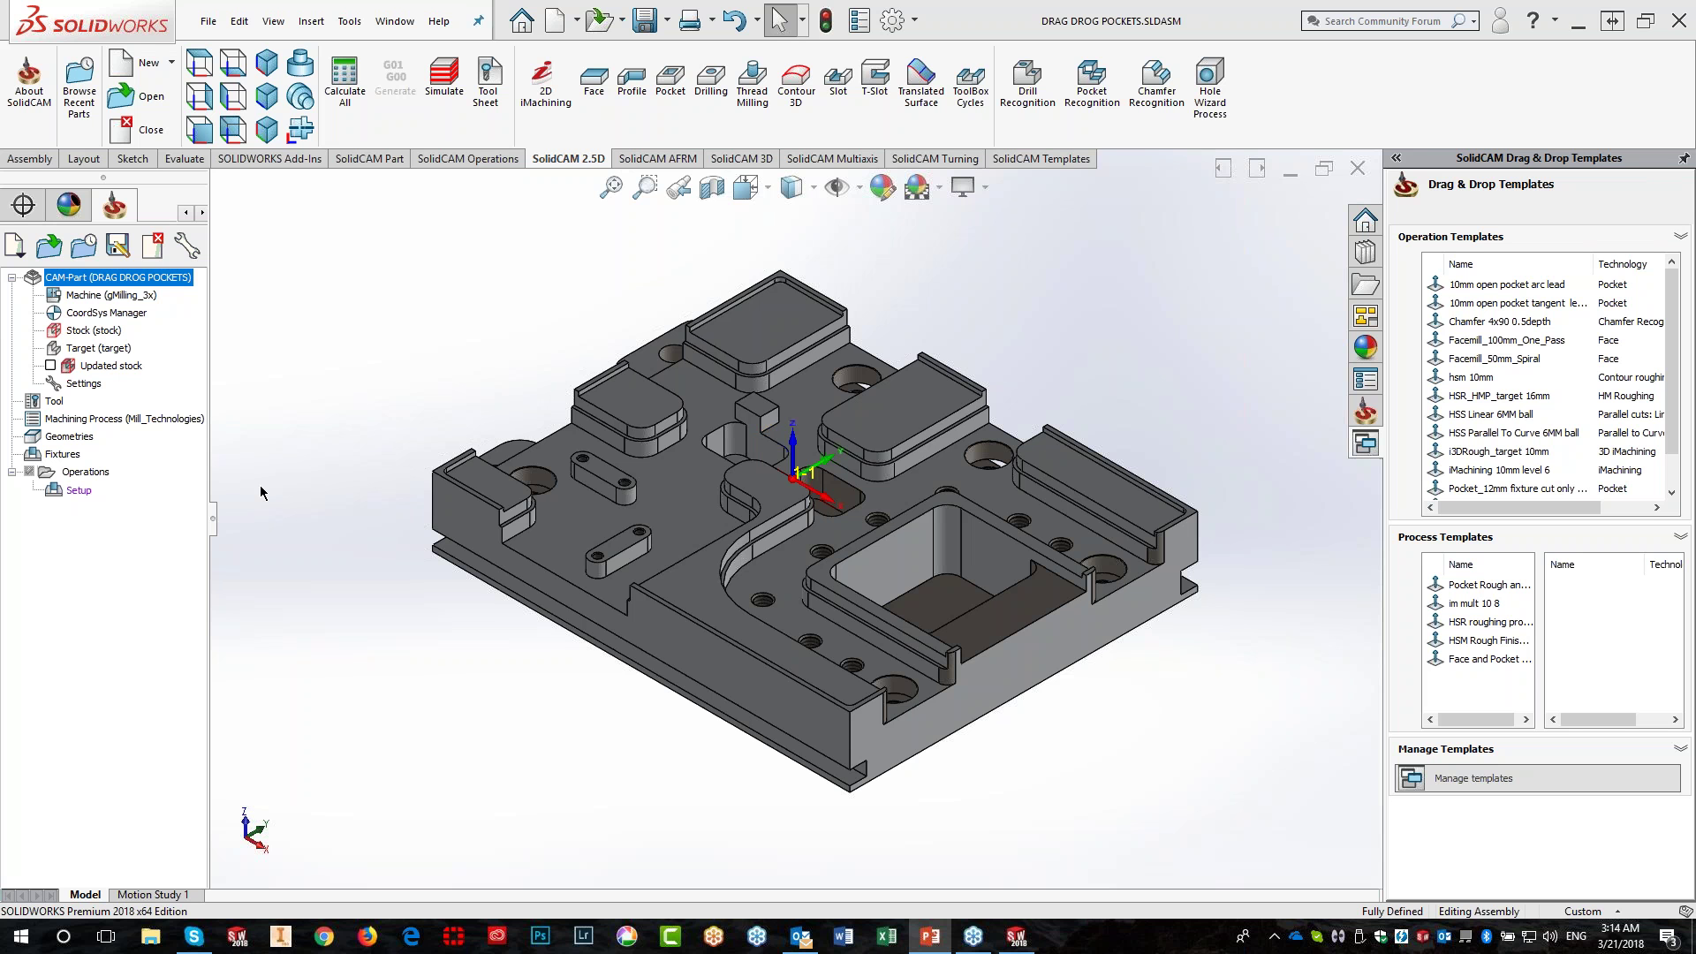
Open the CAM-Part's stock definition and examine the box expansion values in X, Y and Z
left_click(86, 333)
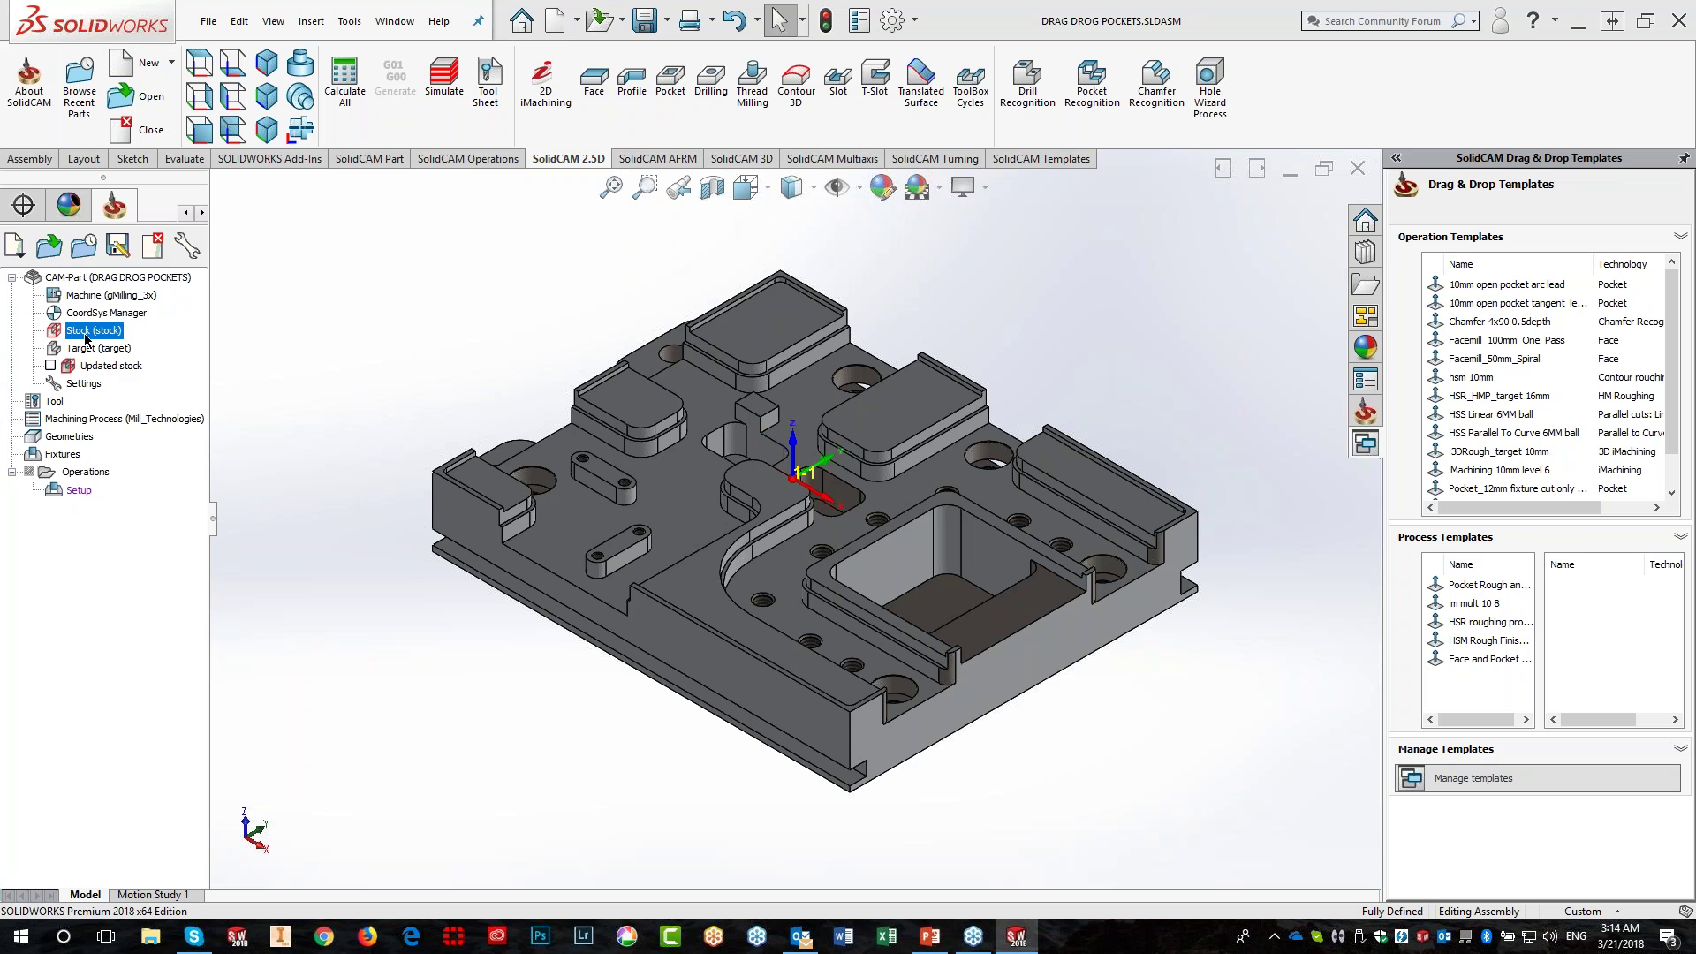
double_click(86, 331)
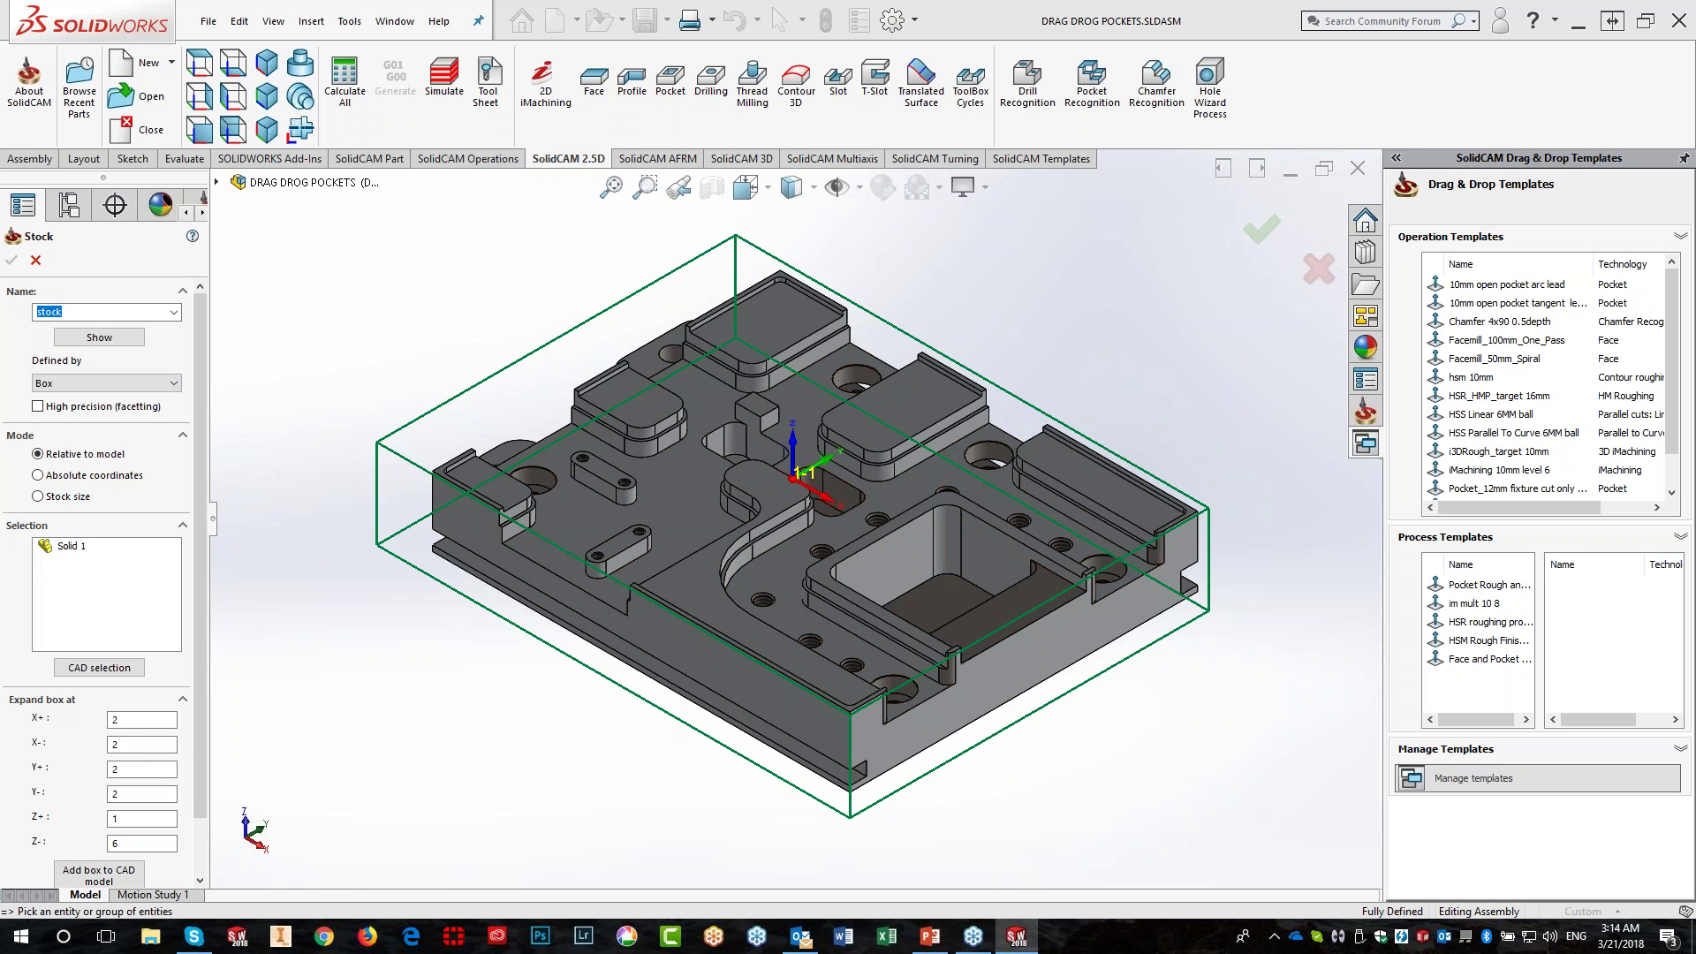
scroll(195, 711, "down", 2)
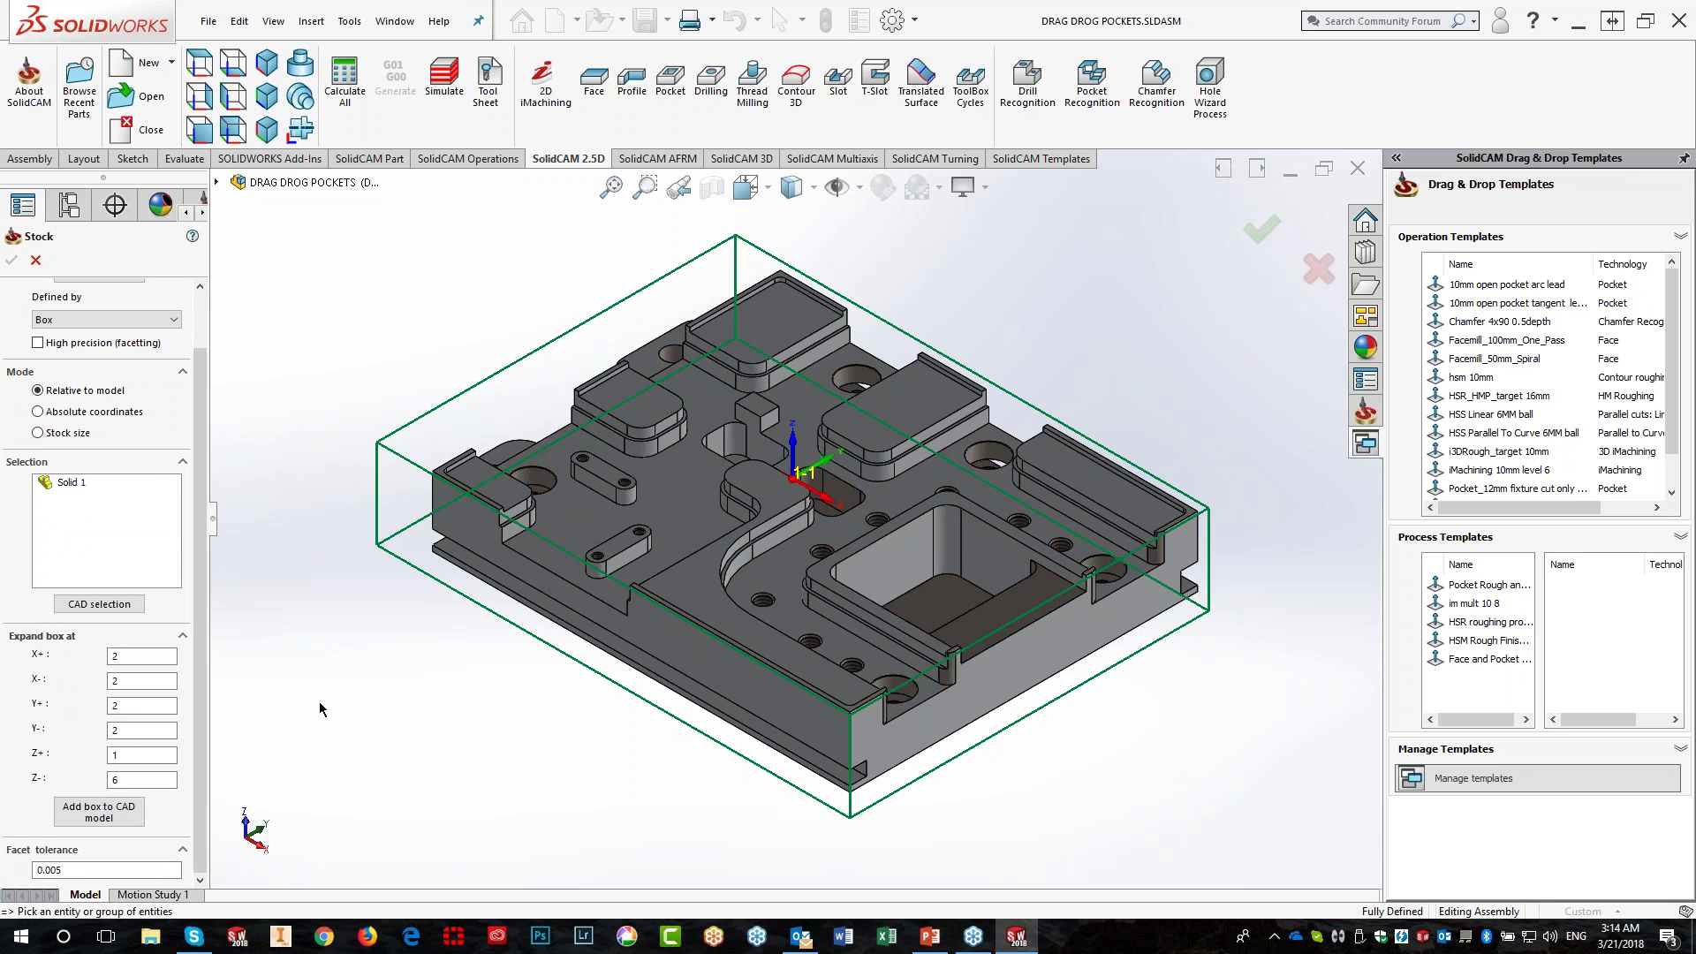
left_click(126, 662)
left_click(127, 681)
left_click(124, 711)
left_click(129, 681)
left_click(125, 705)
Define the stock by stock size around the model solid and set the box size to 170 mm in X
left_click(37, 433)
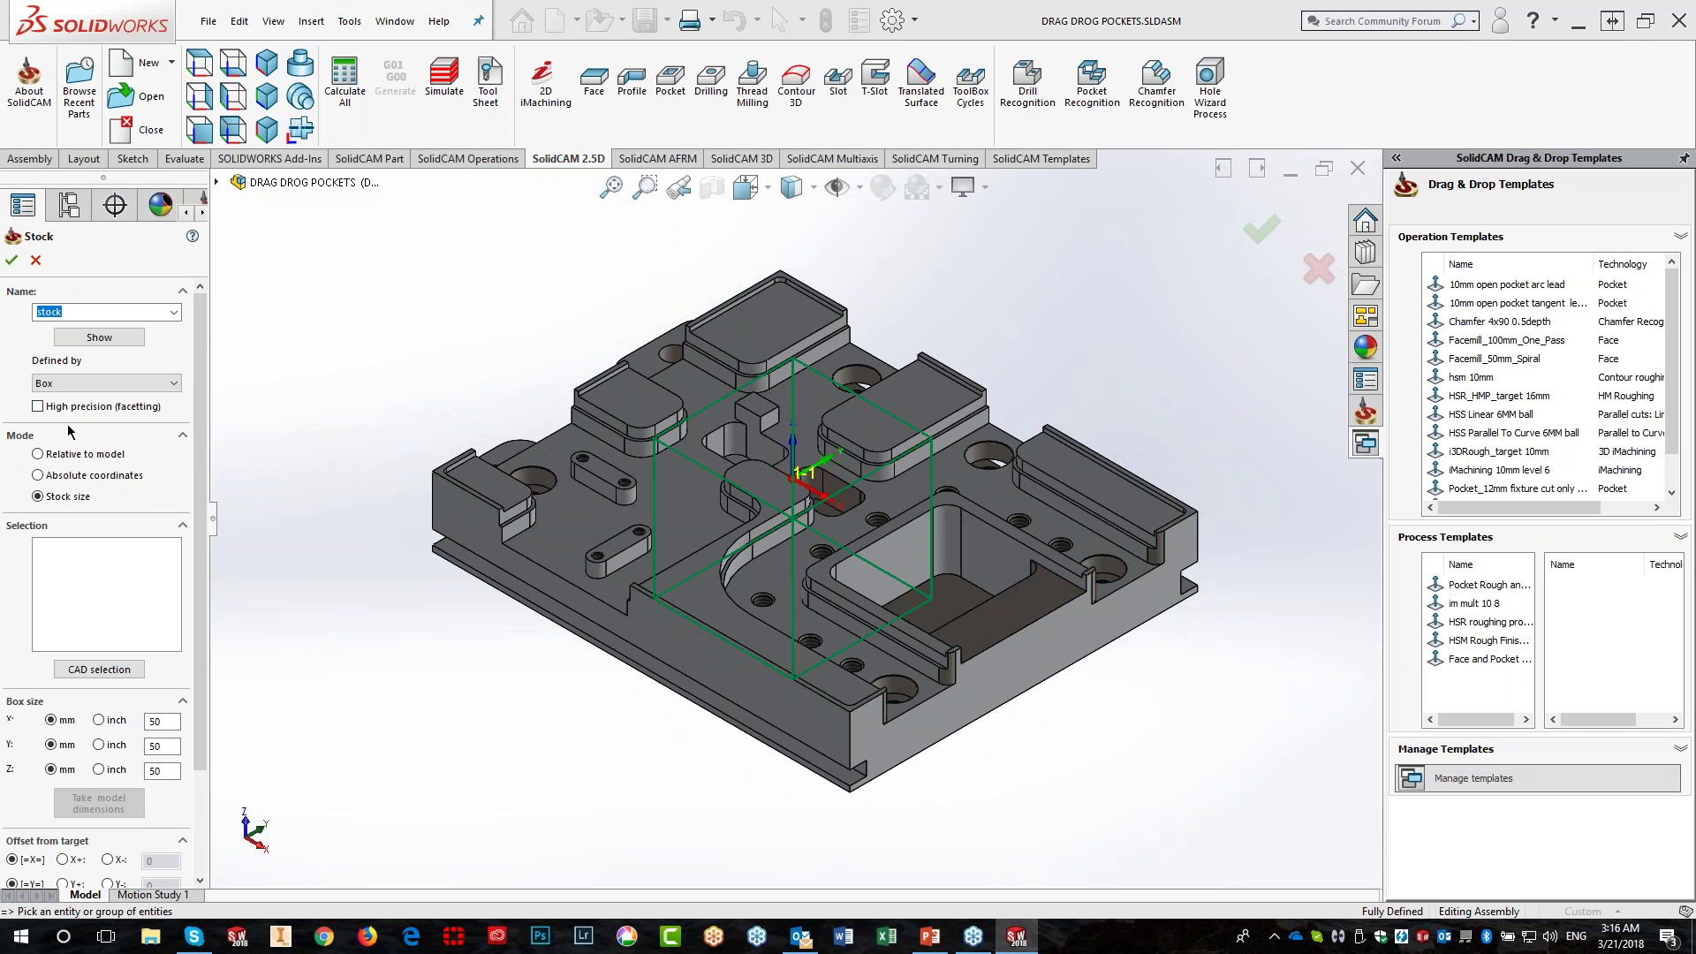
left_click(558, 449)
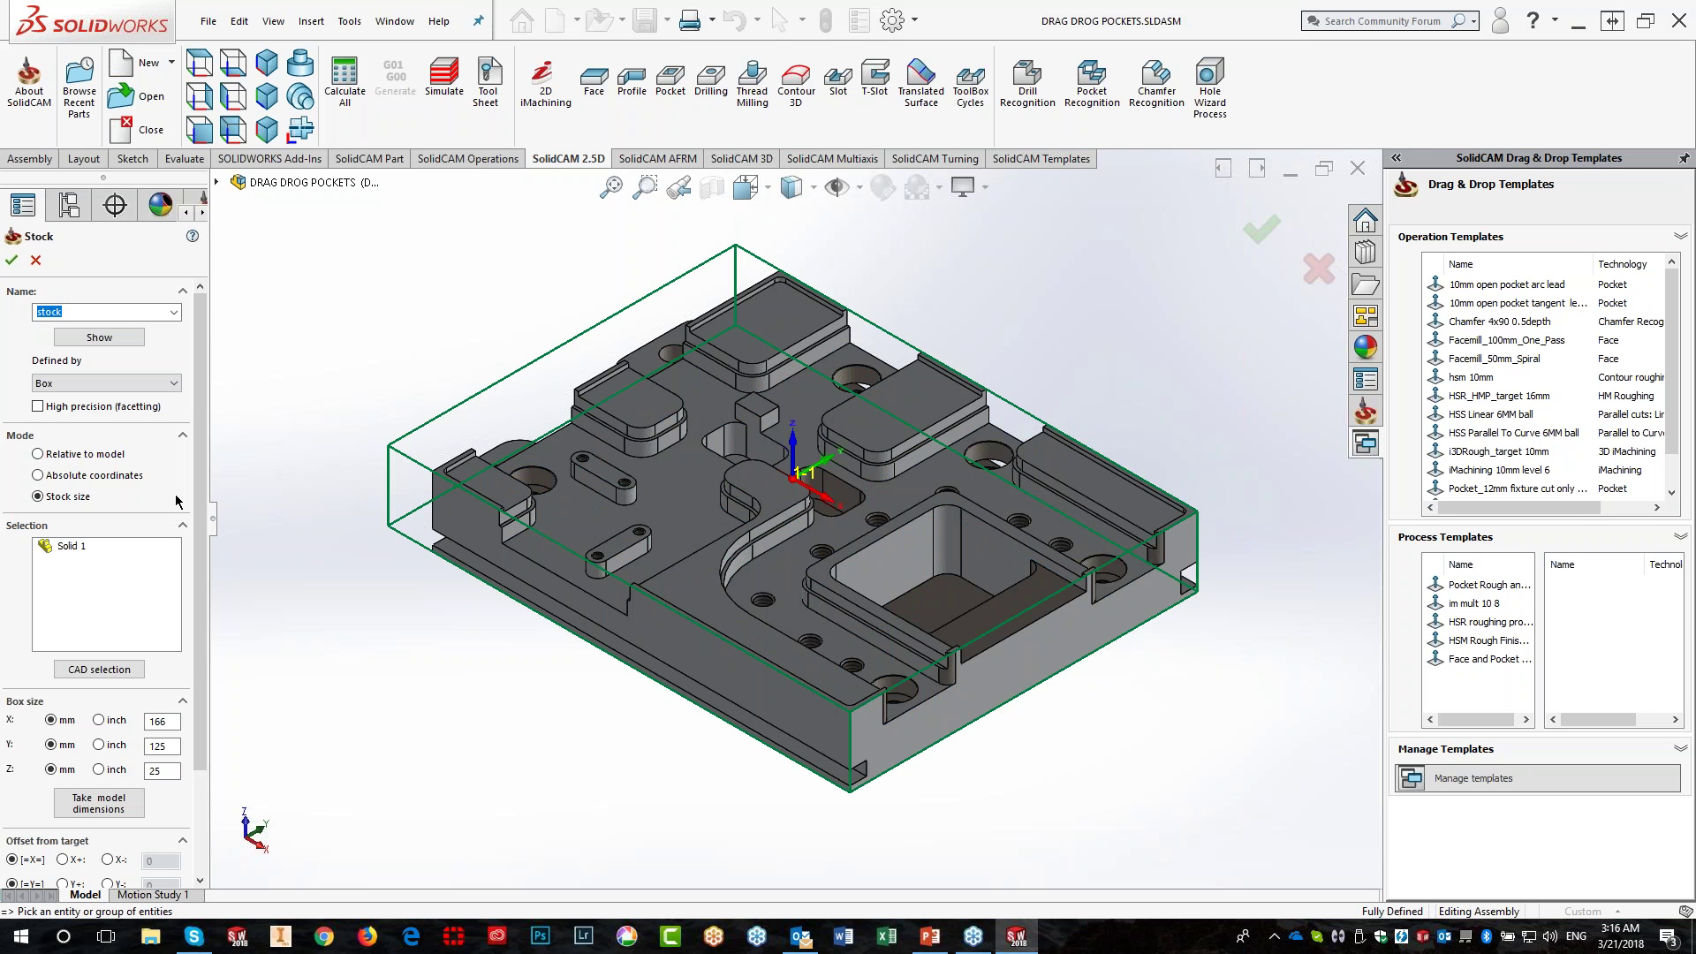
scroll(205, 517, "down", 3)
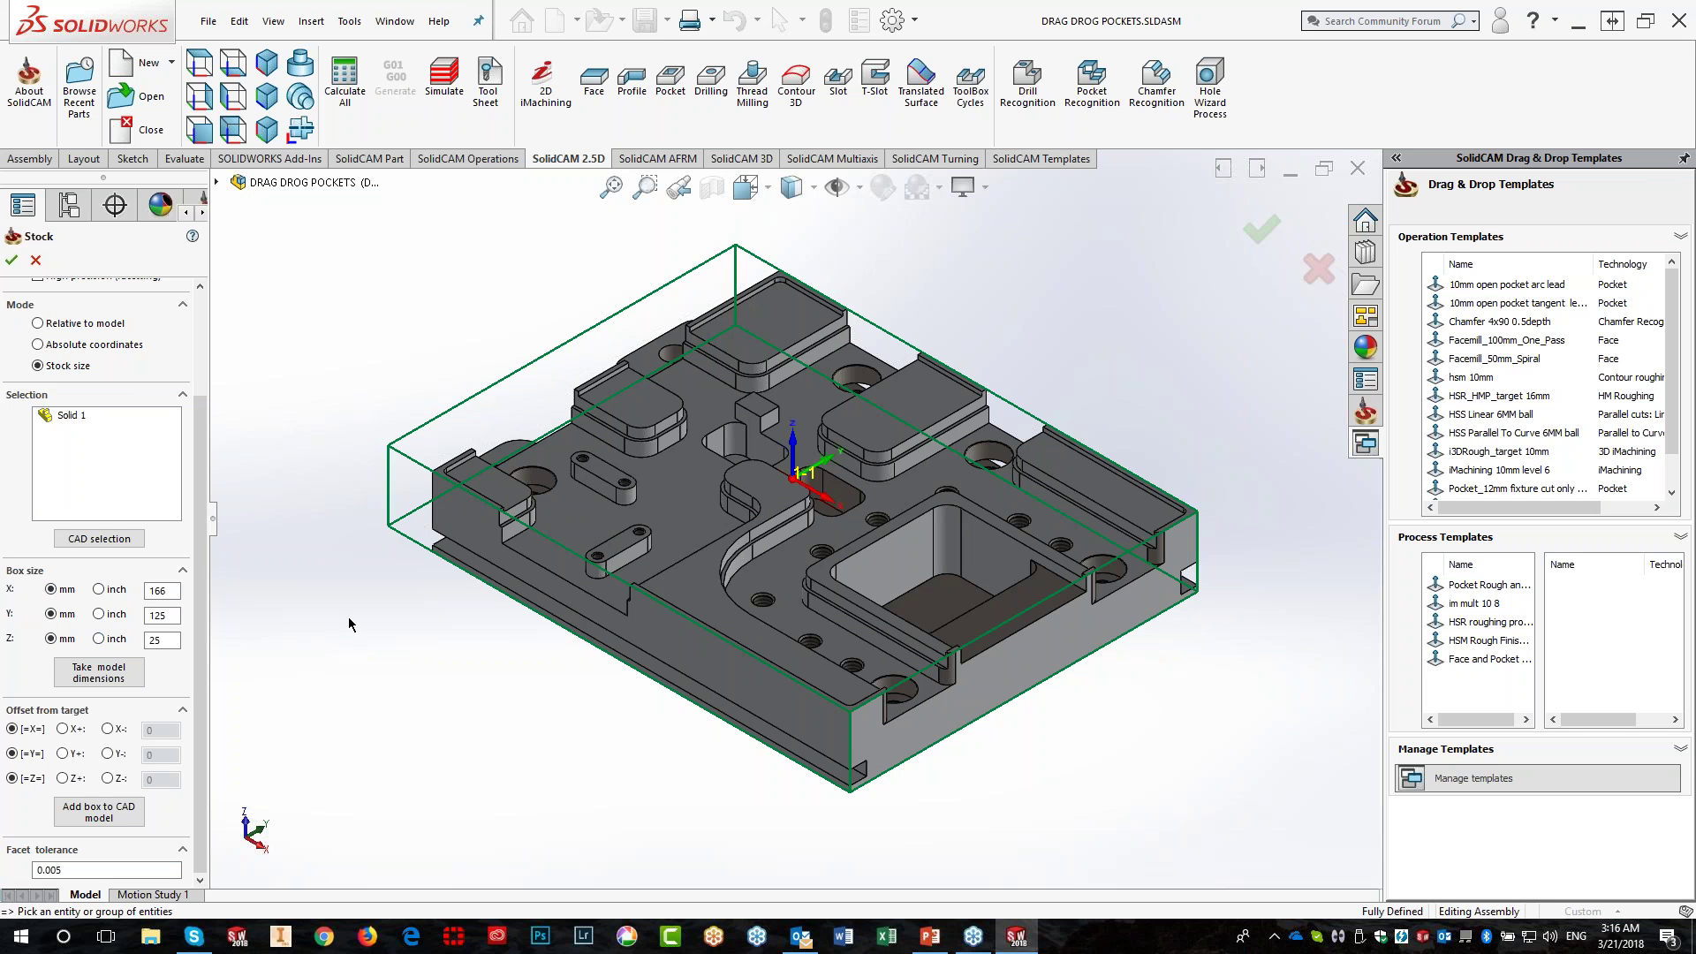
left_click(174, 591)
left_click_drag(174, 590, 138, 594)
type("170")
key("Tab")
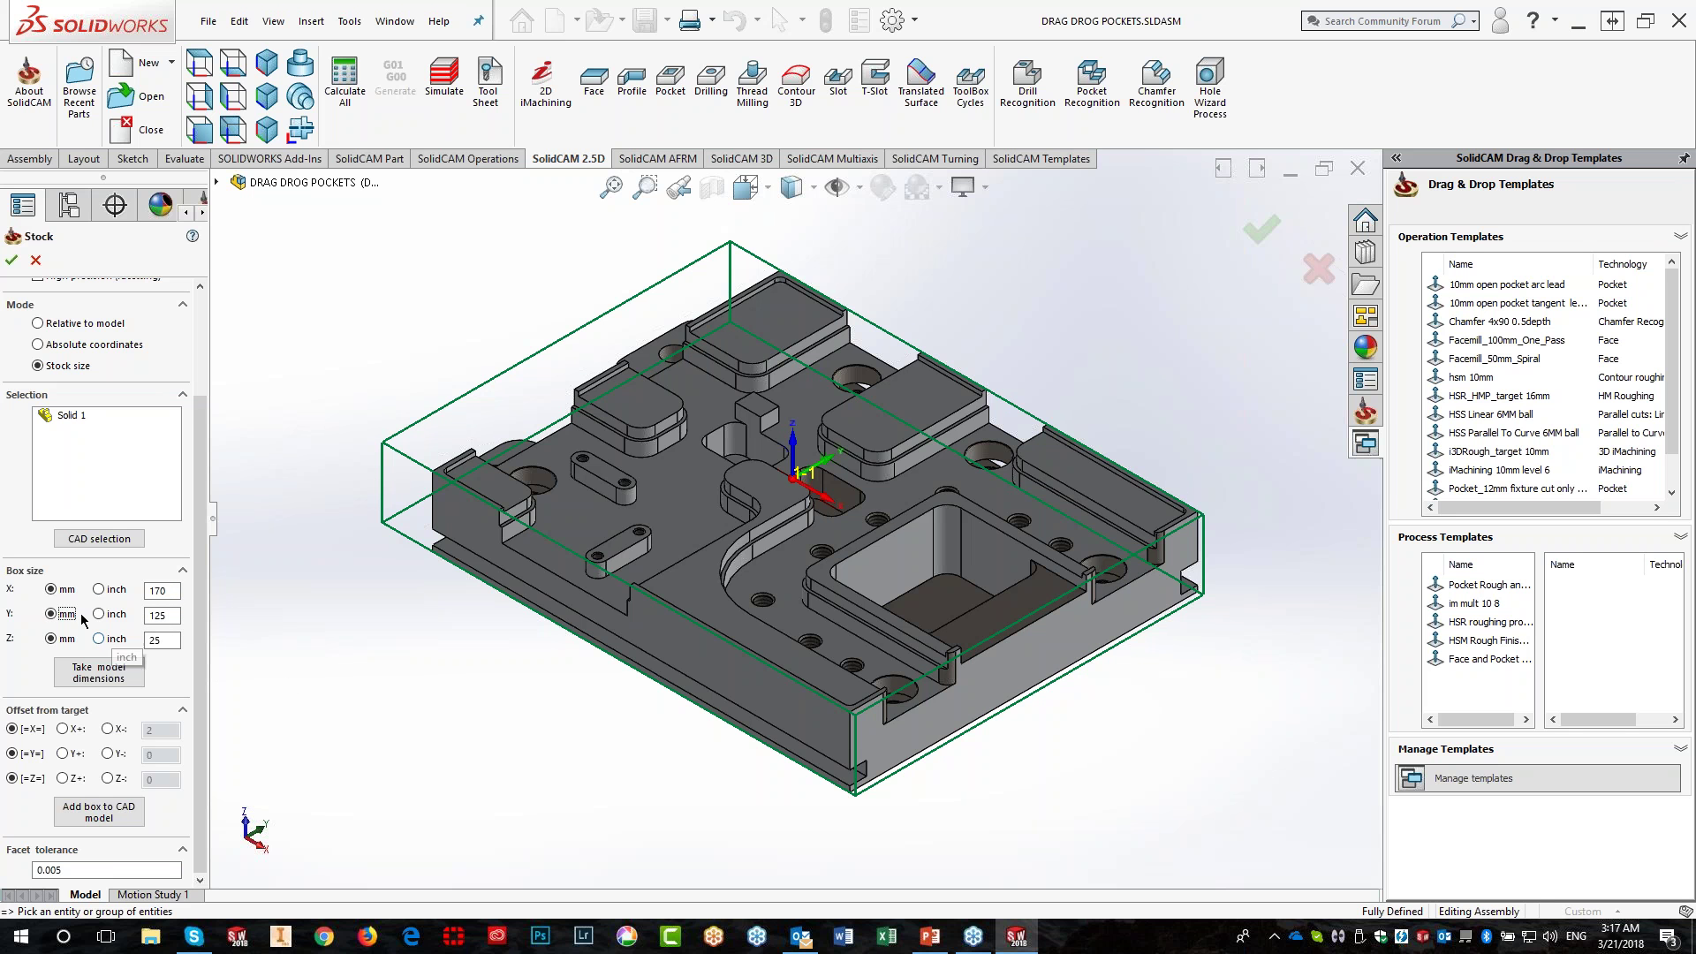
Set the stock box size to 5 inches in Y and 1.25 inches in Z
left_click(170, 615)
left_click(100, 615)
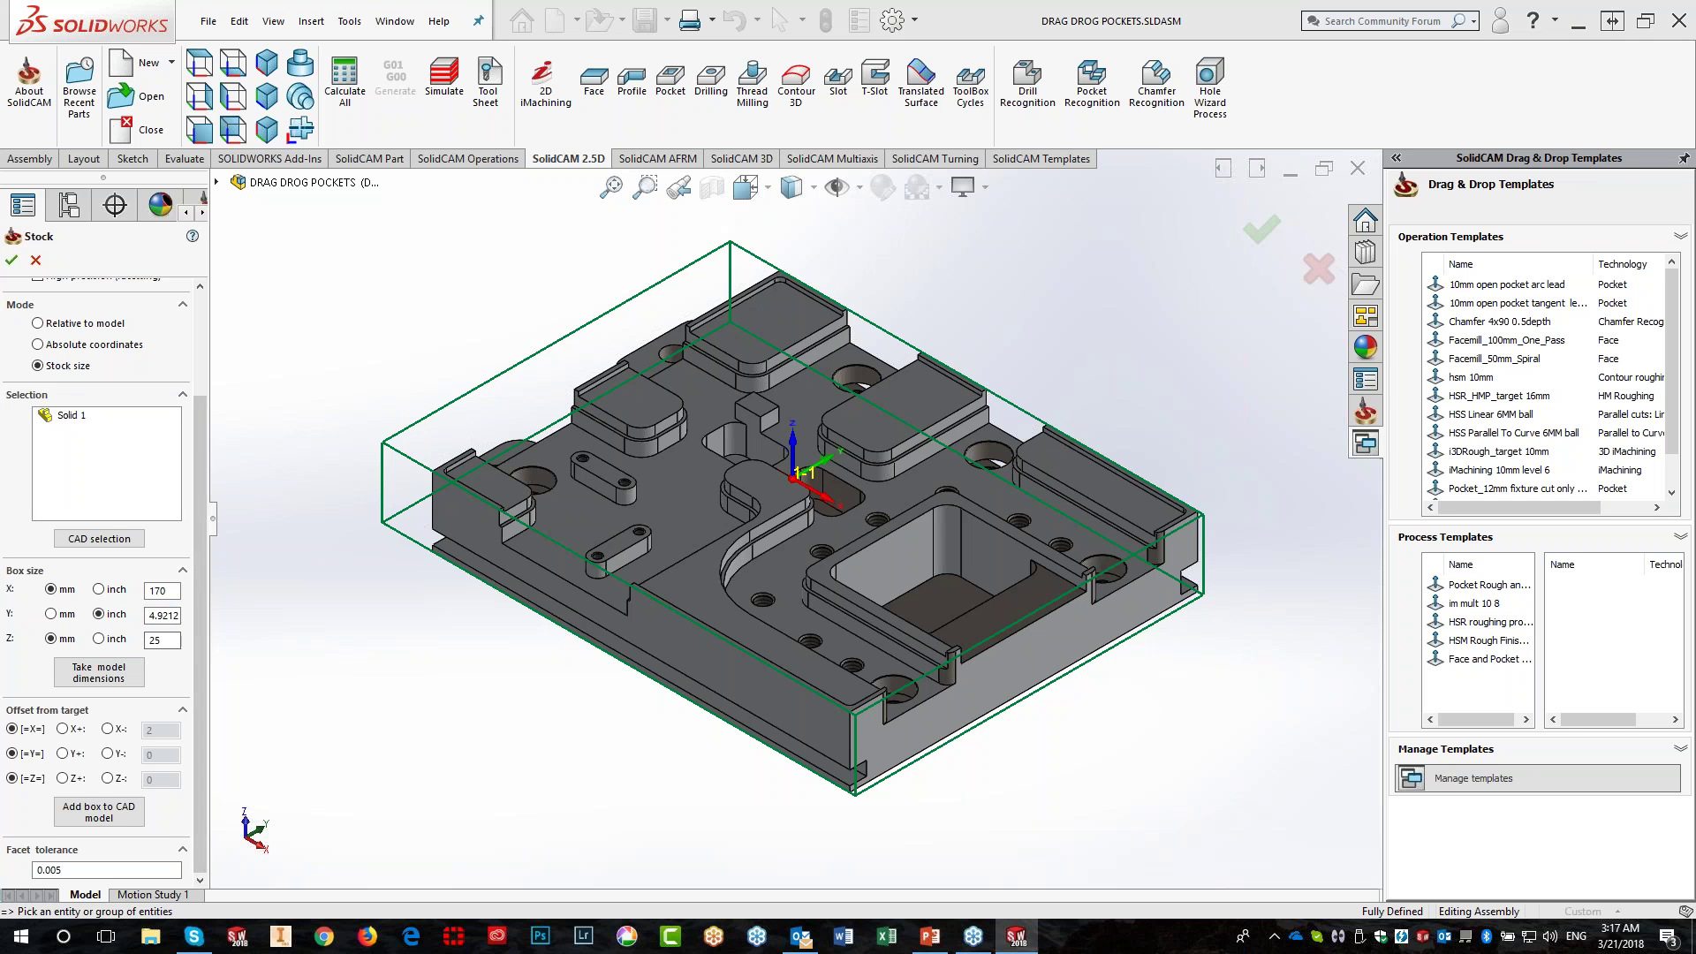
double_click(150, 616)
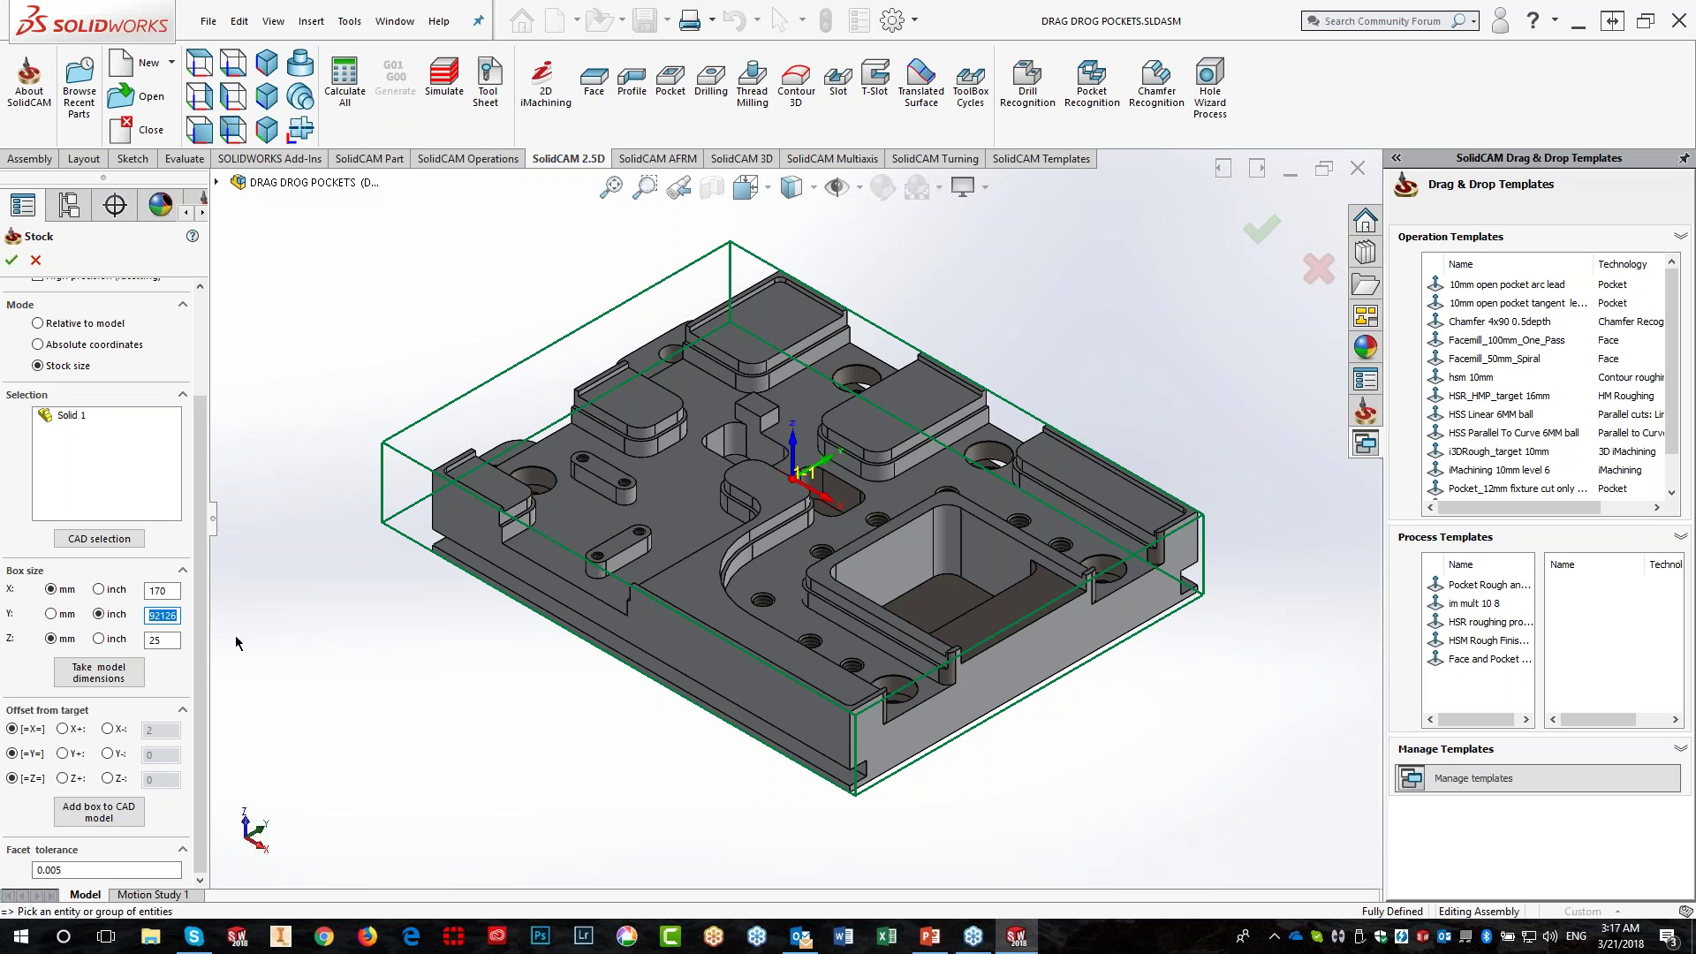
type("5")
left_click(176, 642)
left_click(98, 639)
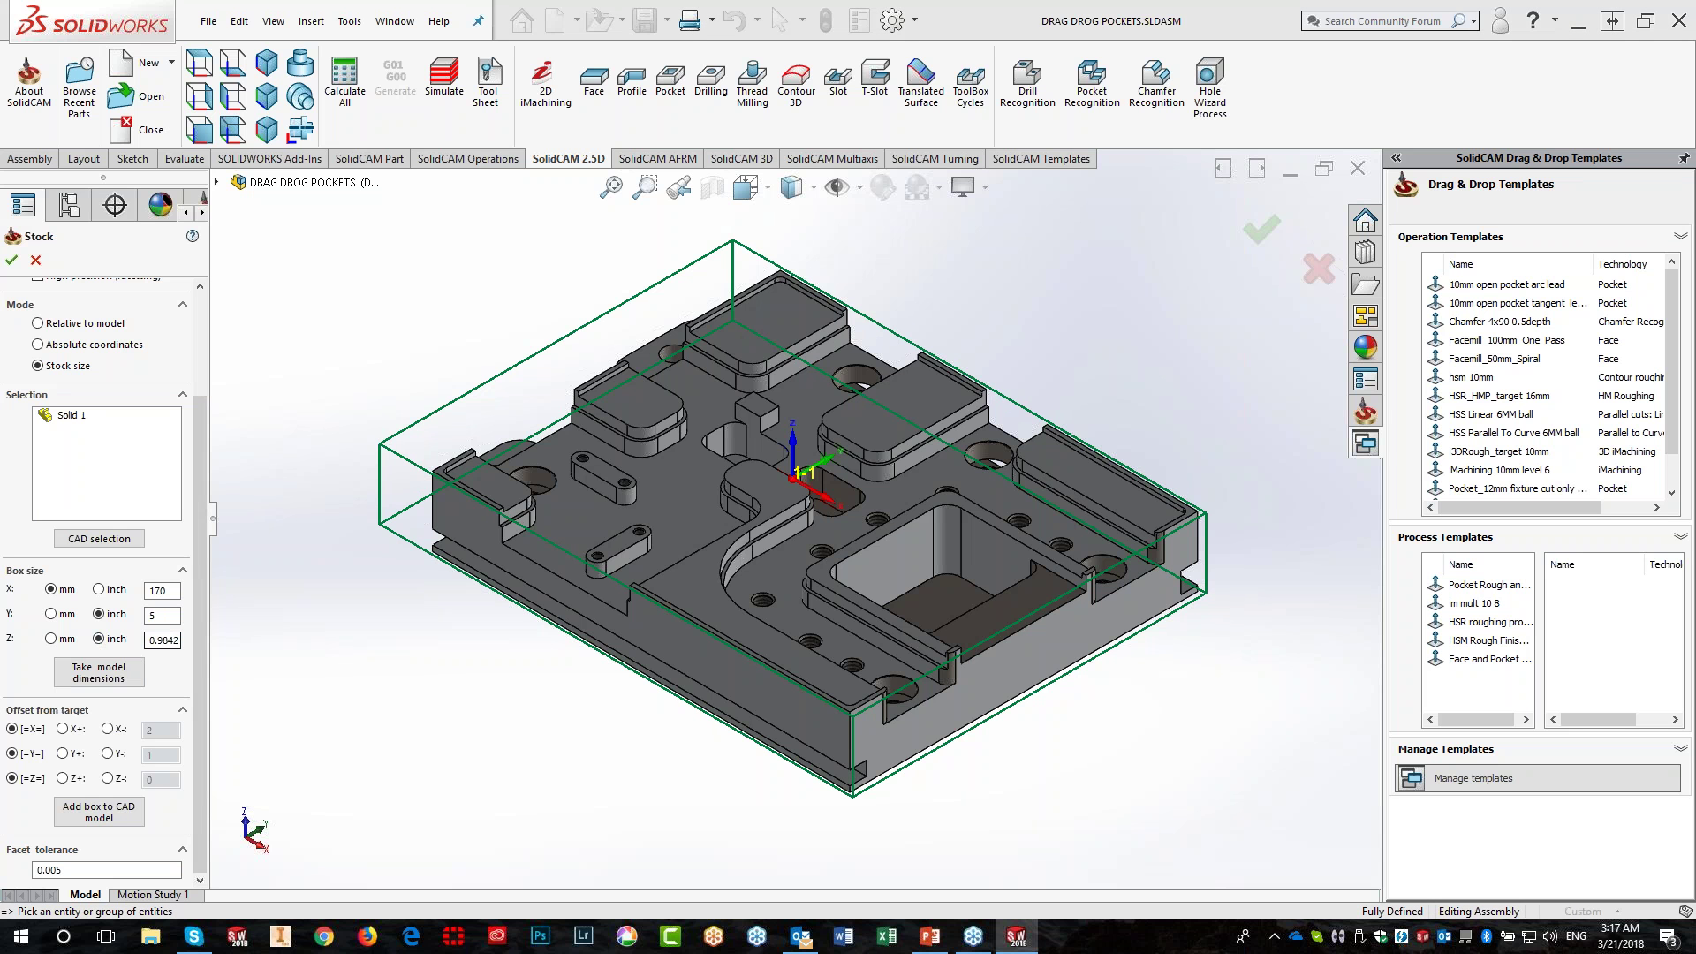
left_click_drag(148, 641, 194, 639)
type("1.25")
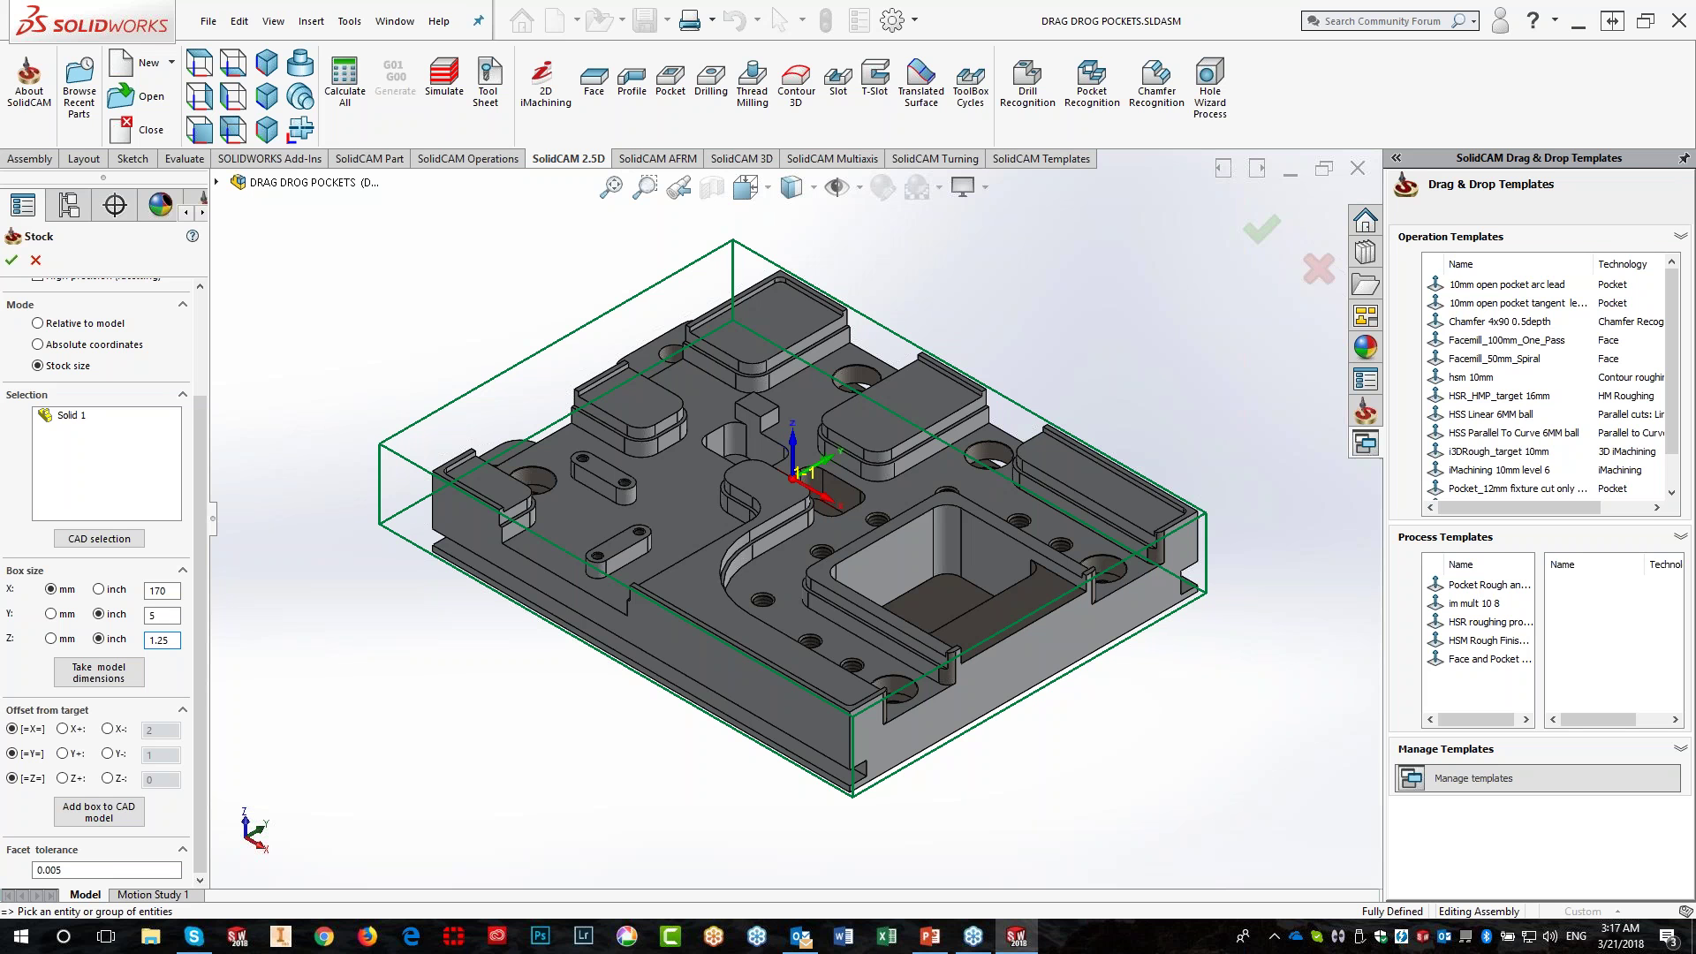
left_click(168, 615)
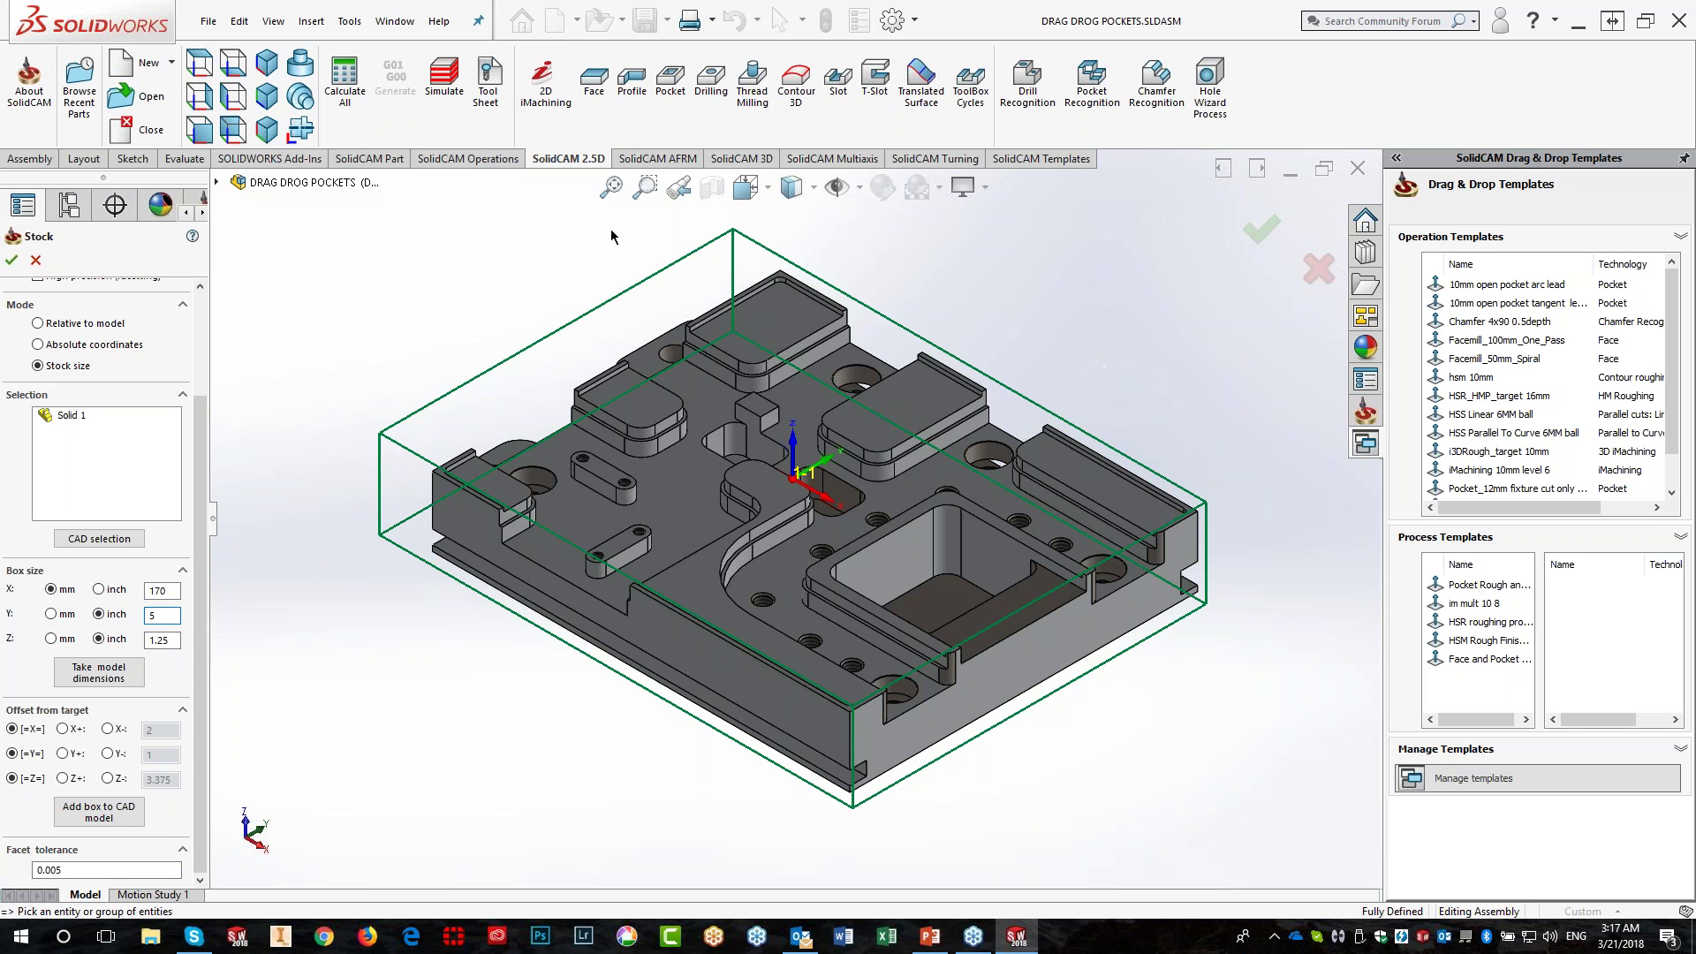
Set the stock's offset from the target to 1 mm in the Z+ direction
left_click(199, 65)
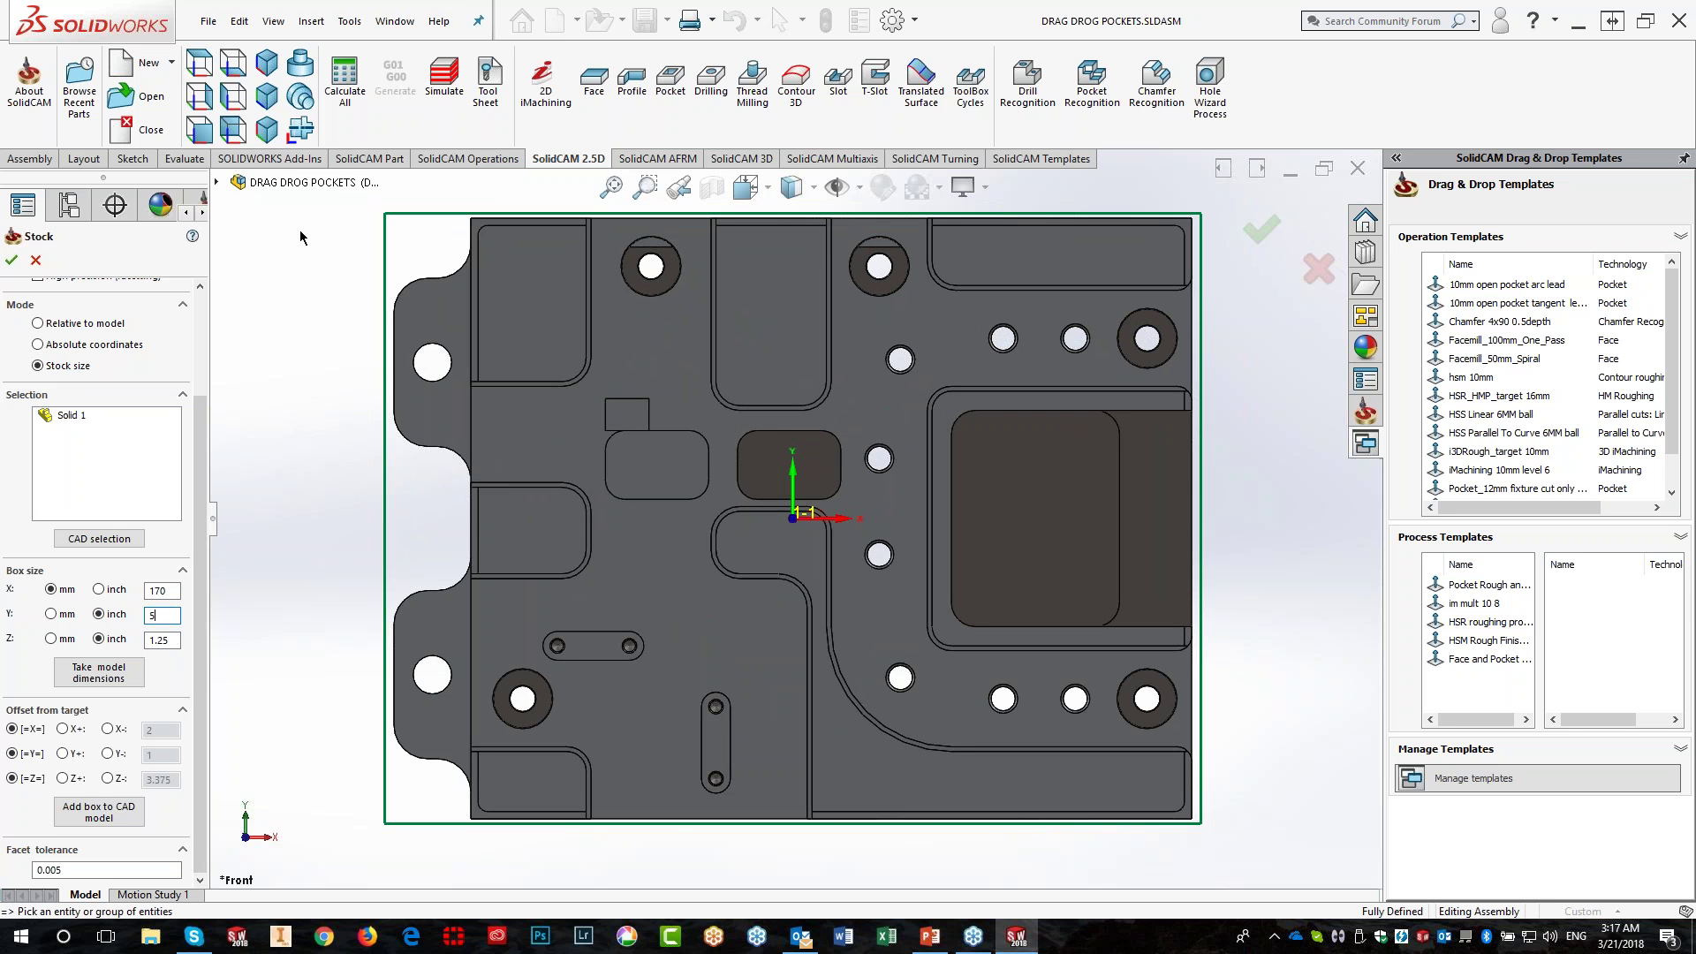
left_click(206, 110)
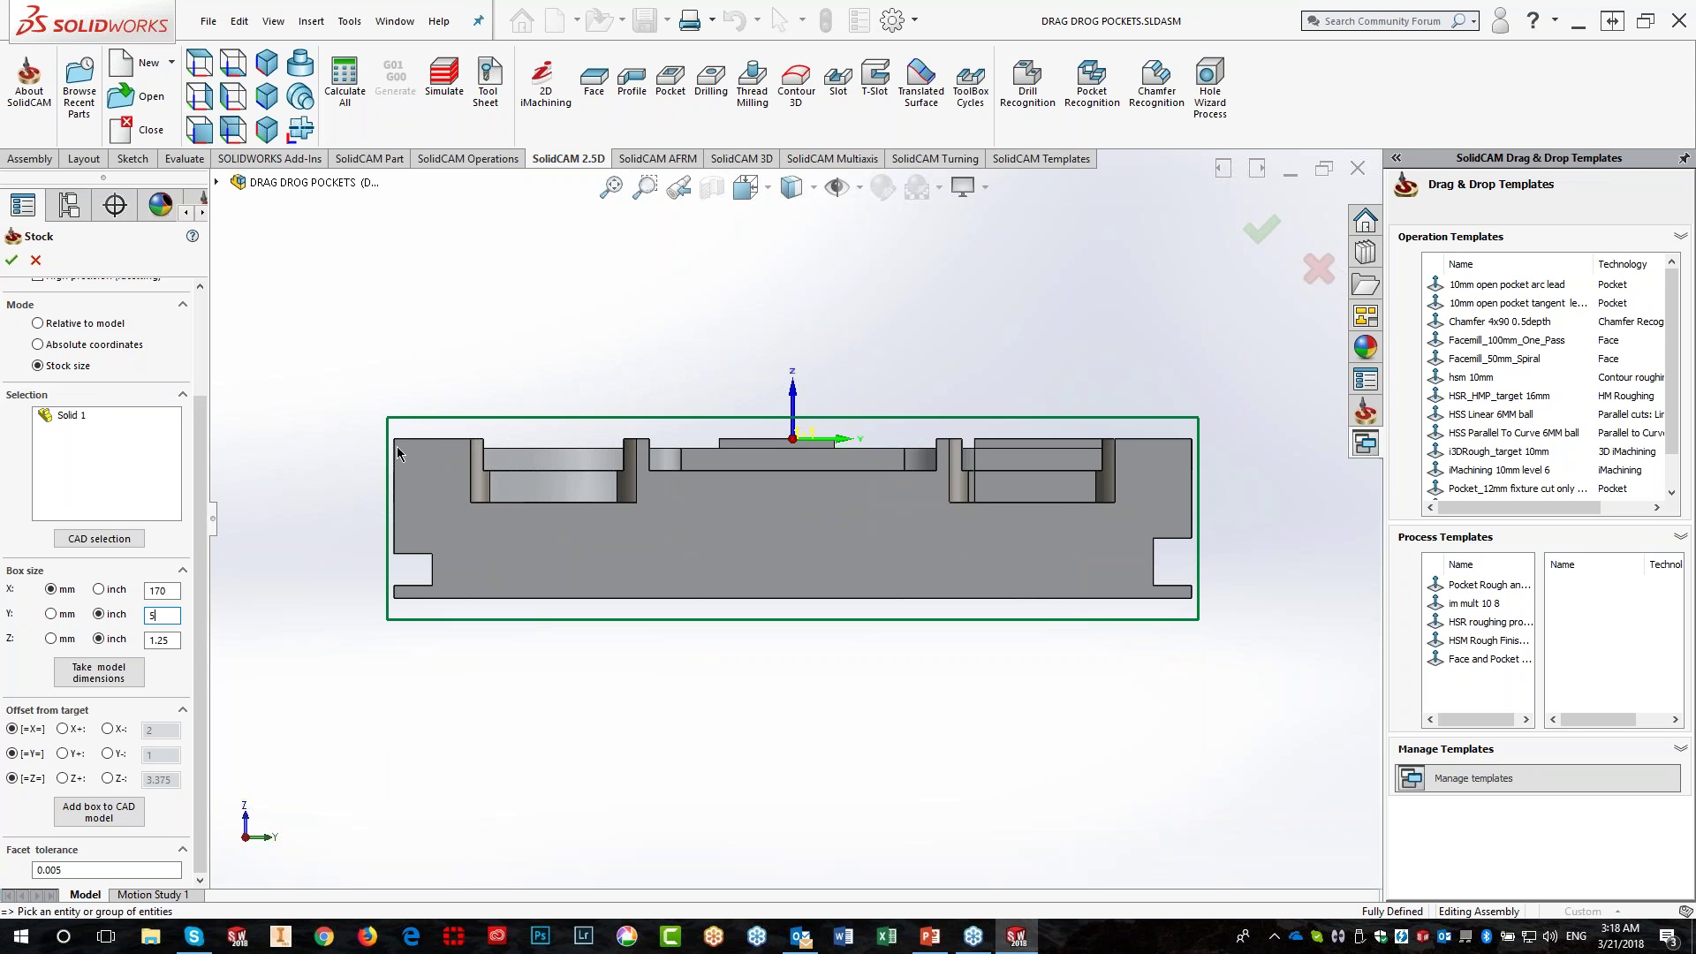
left_click(195, 609)
left_click(62, 779)
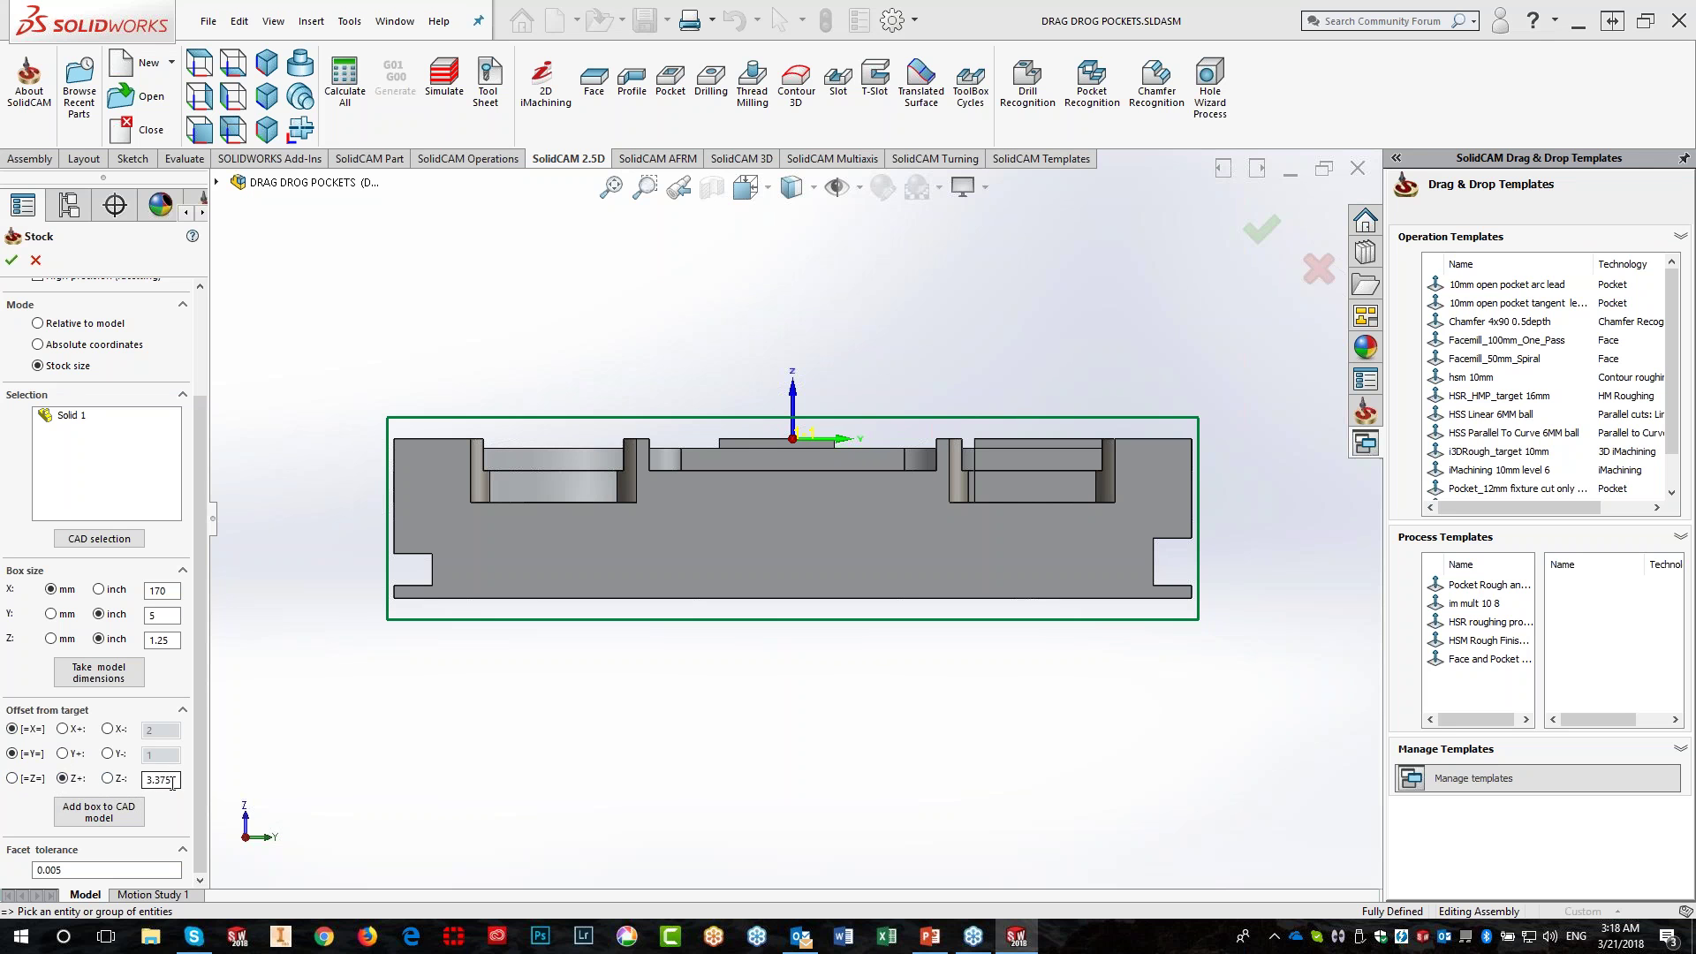
double_click(159, 779)
type("1")
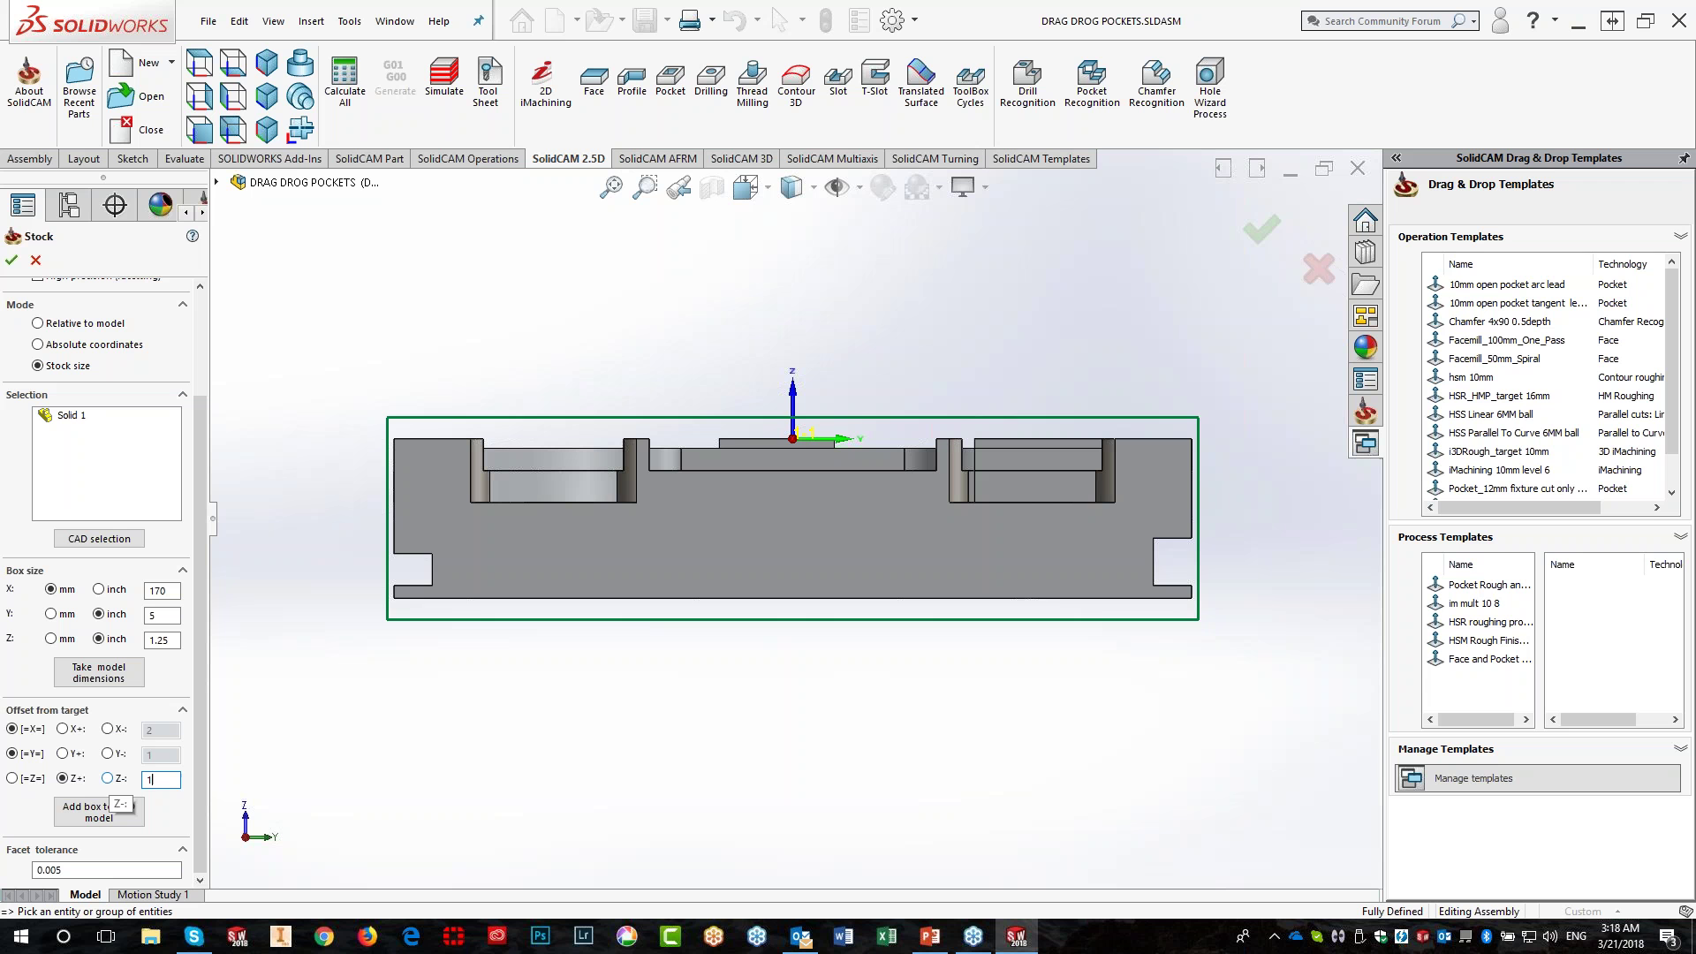
Add the stock box to the CAD model, accept the stock definition and return to the isometric view
left_click(106, 809)
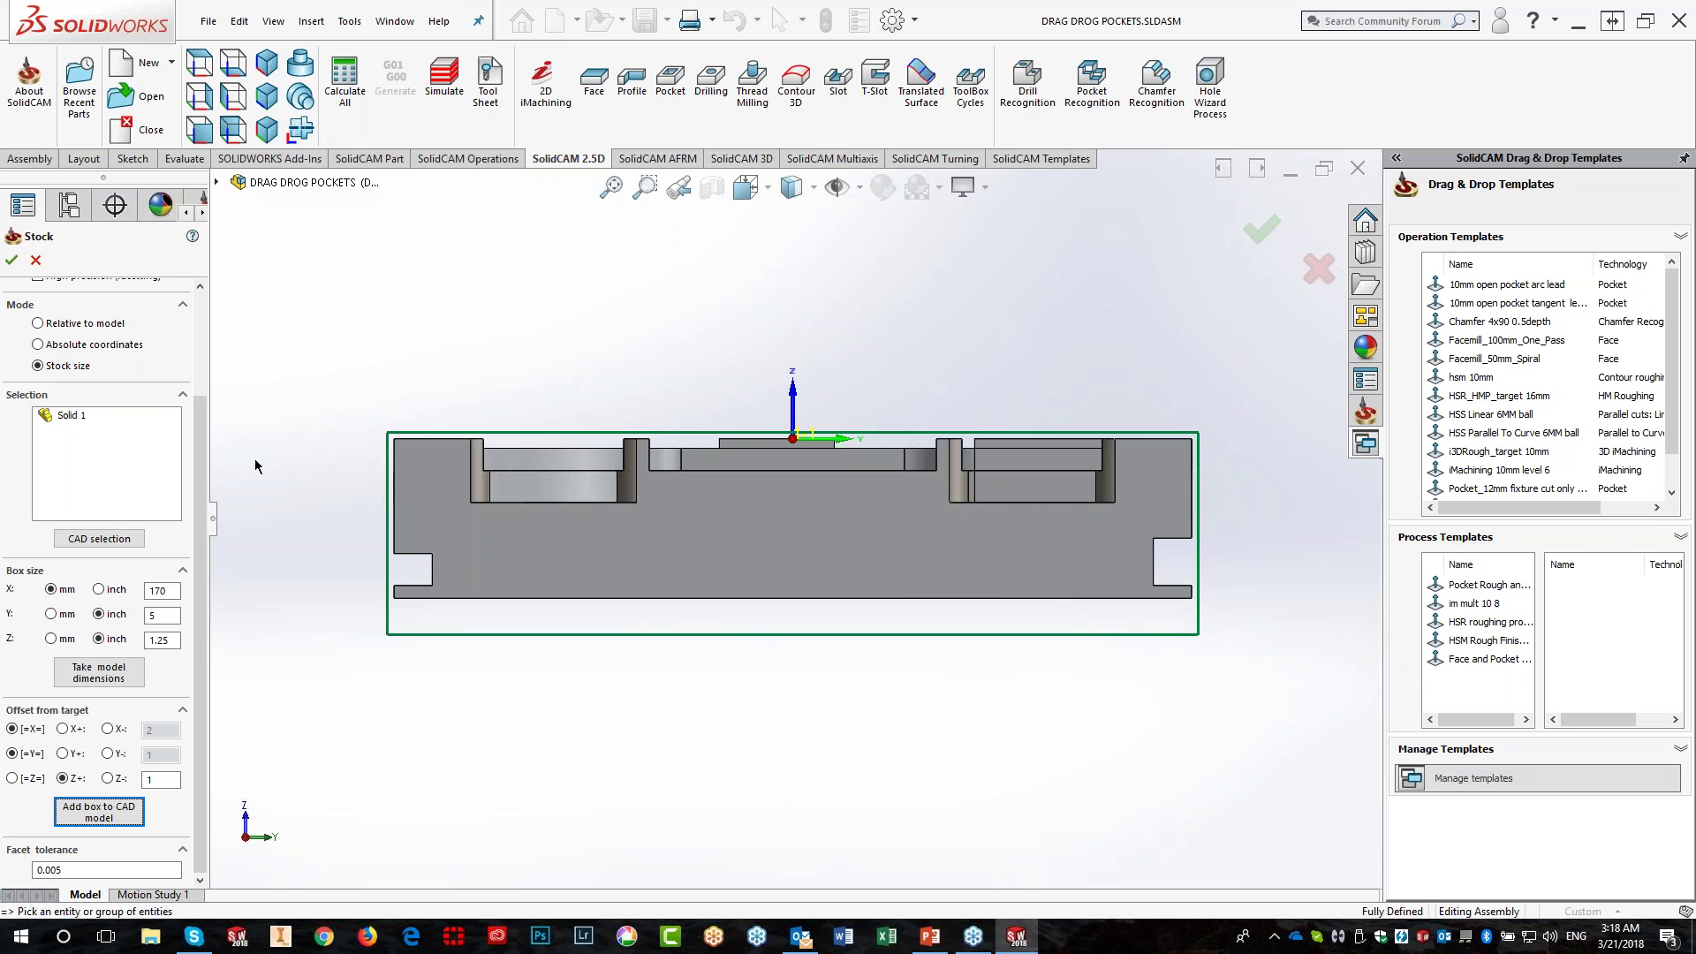
left_click(11, 260)
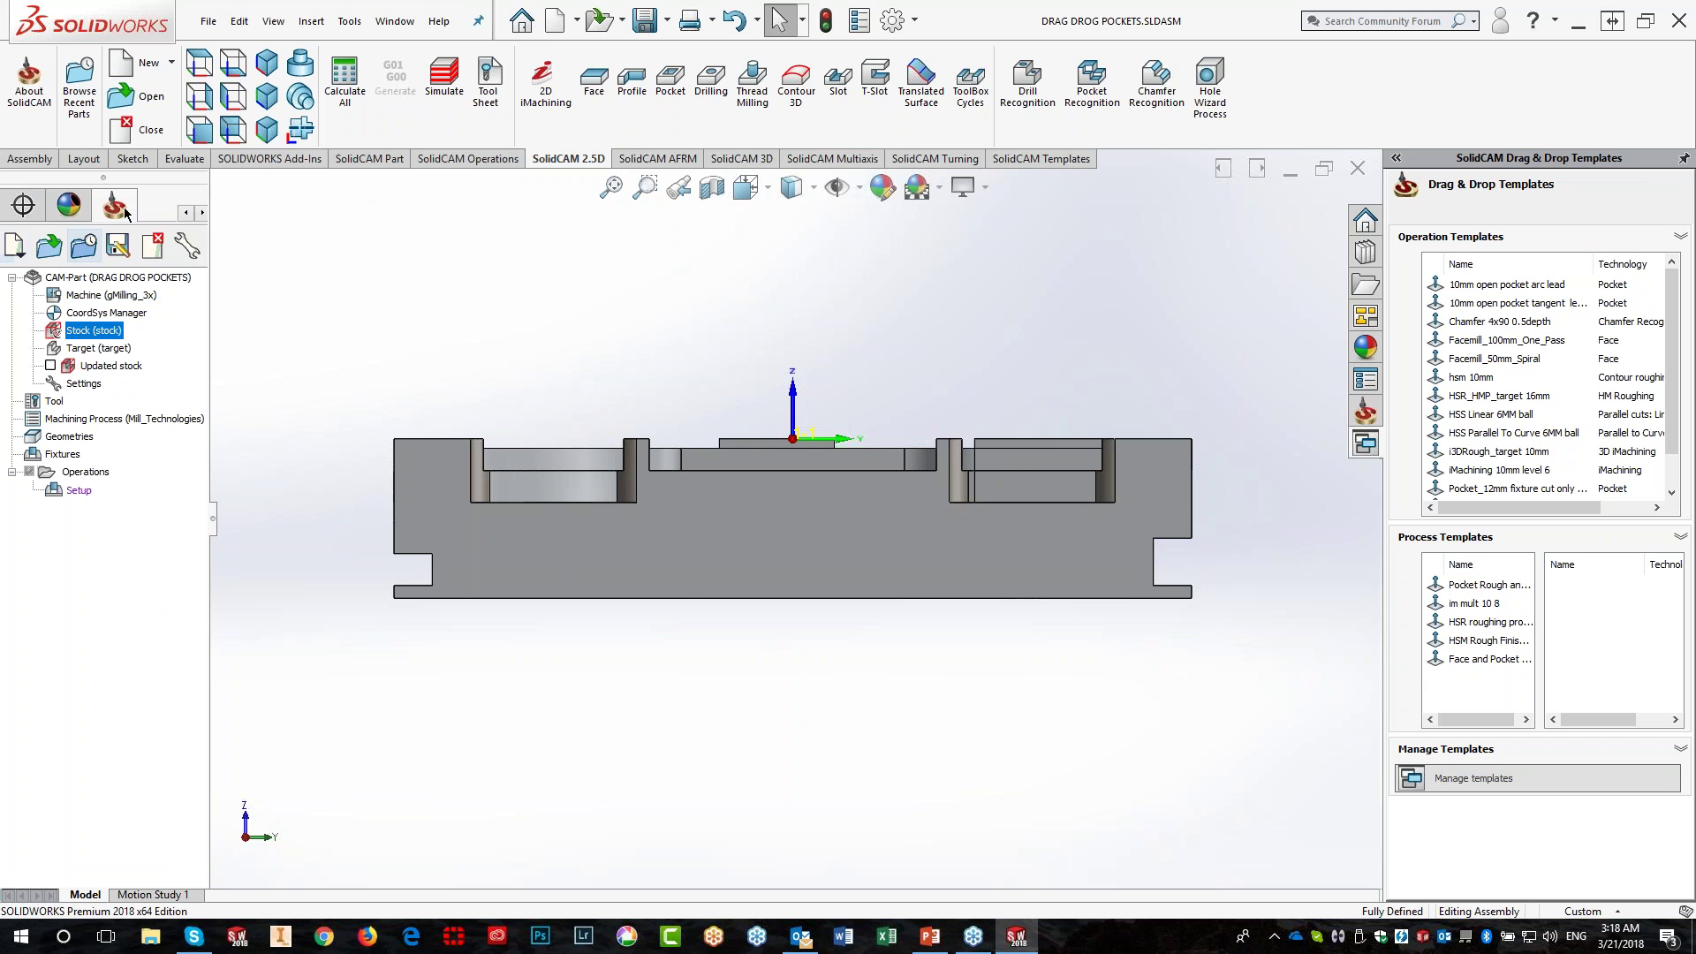
left_click(267, 61)
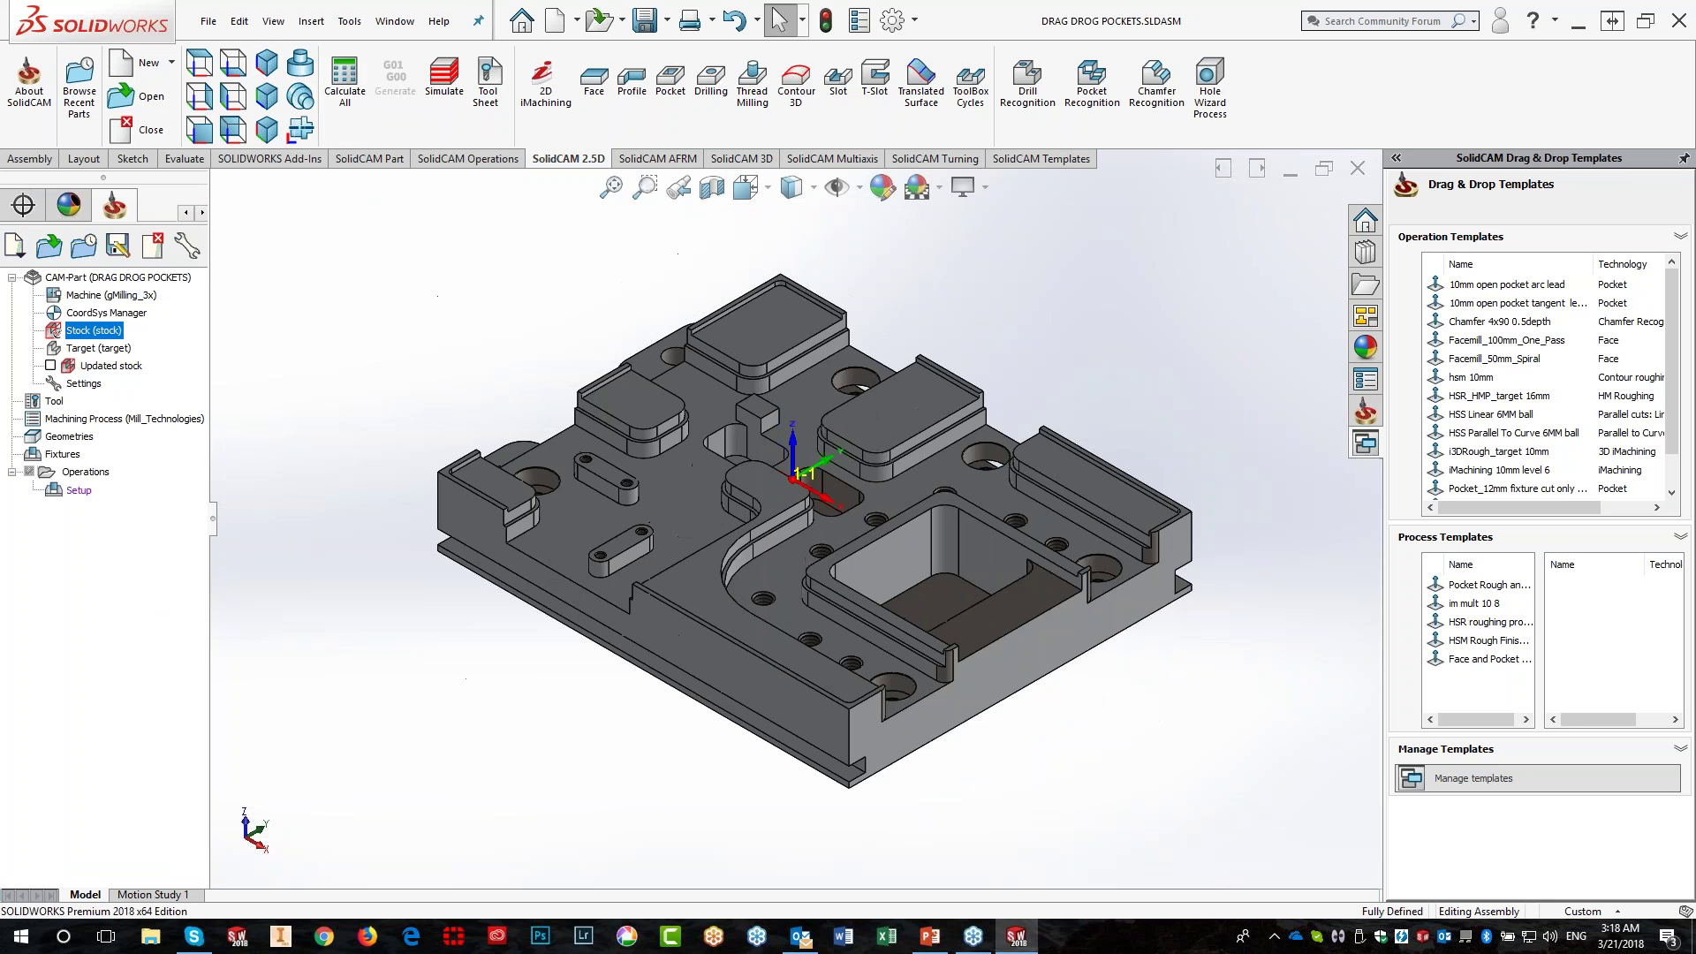
key("alt+Tab")
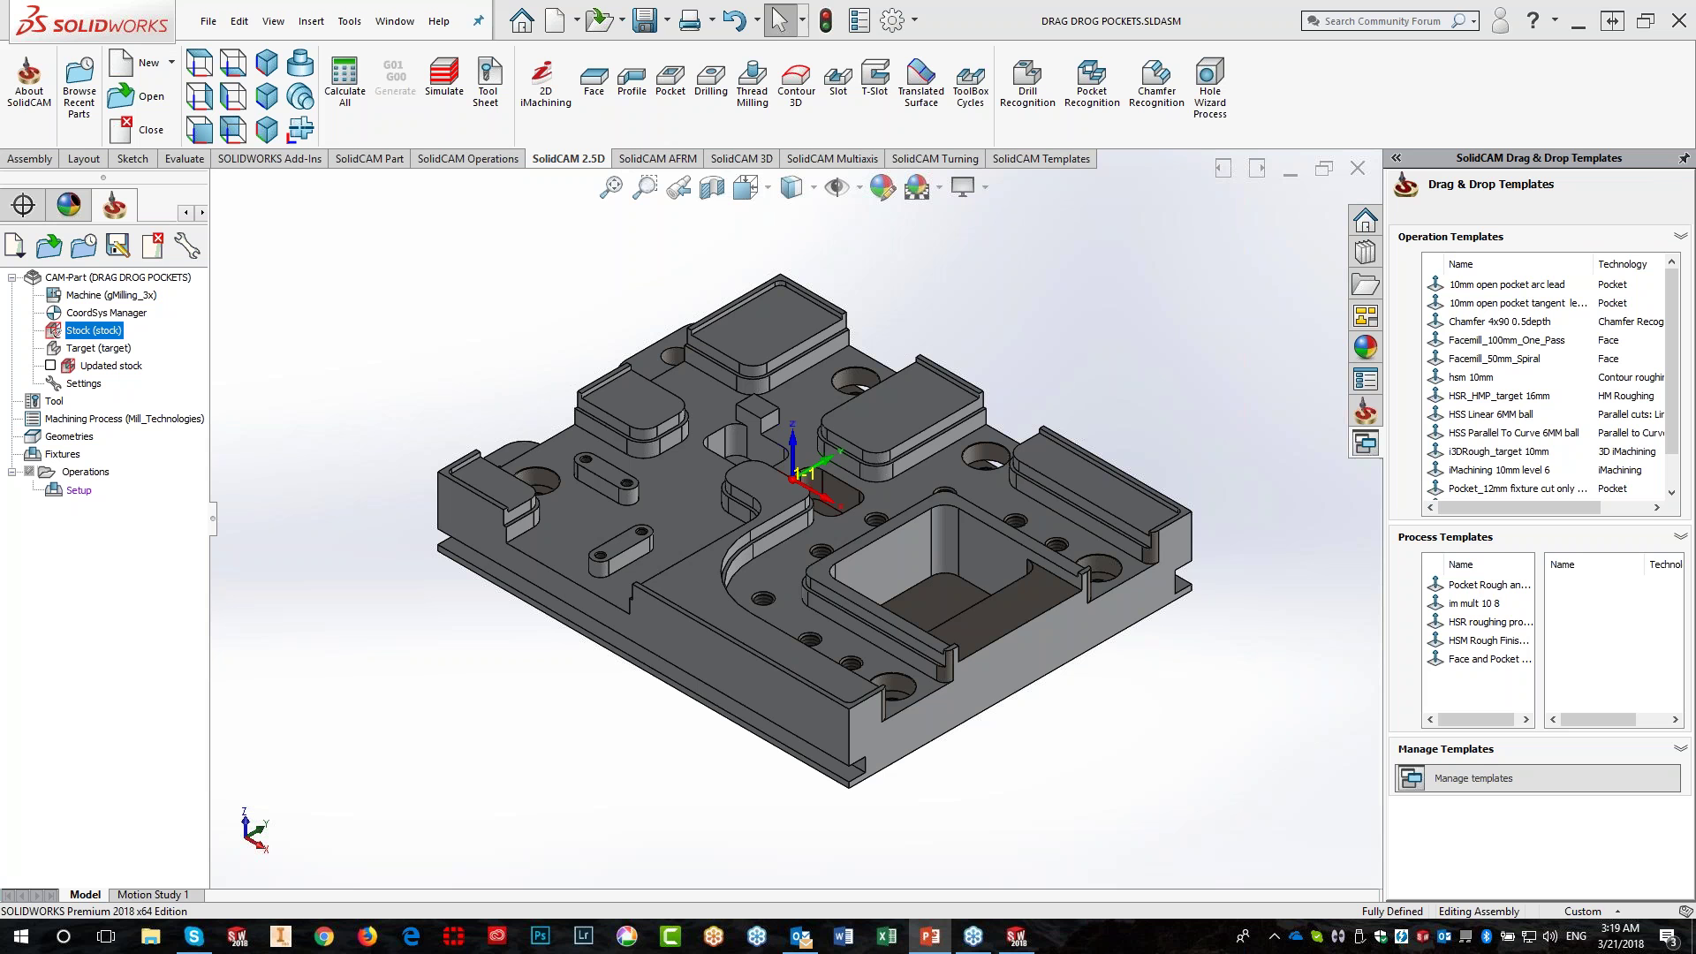
left_click(667, 84)
left_click(1077, 239)
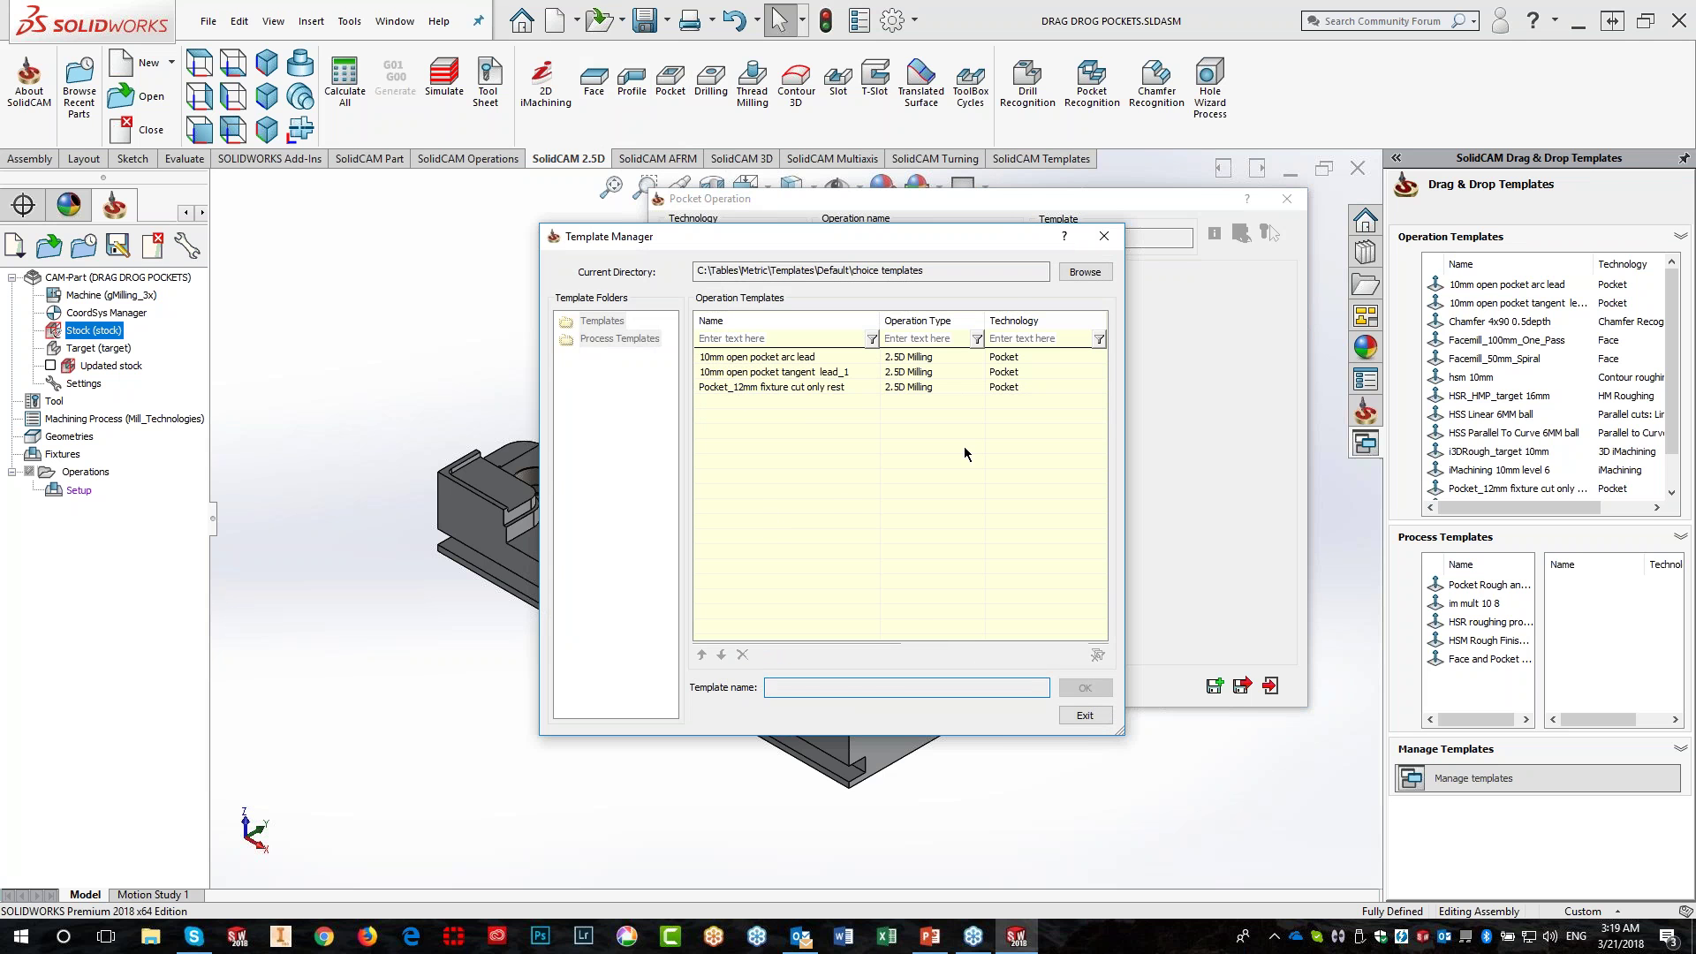
left_click(761, 358)
left_click(1085, 688)
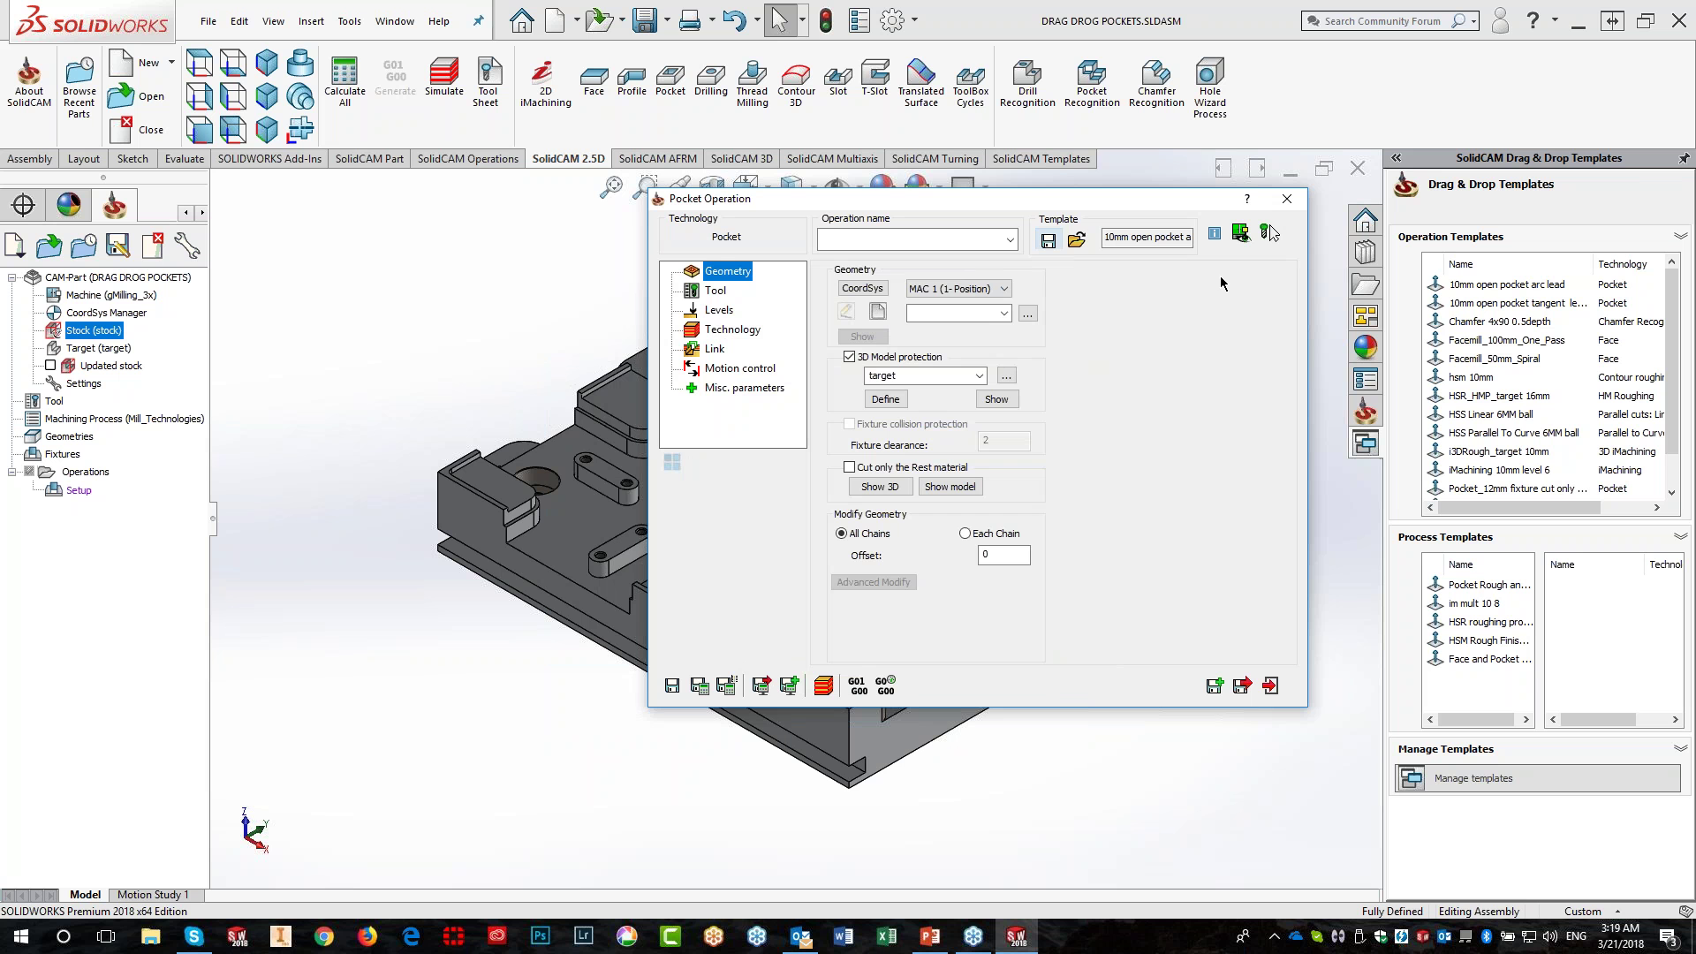
left_click(1287, 198)
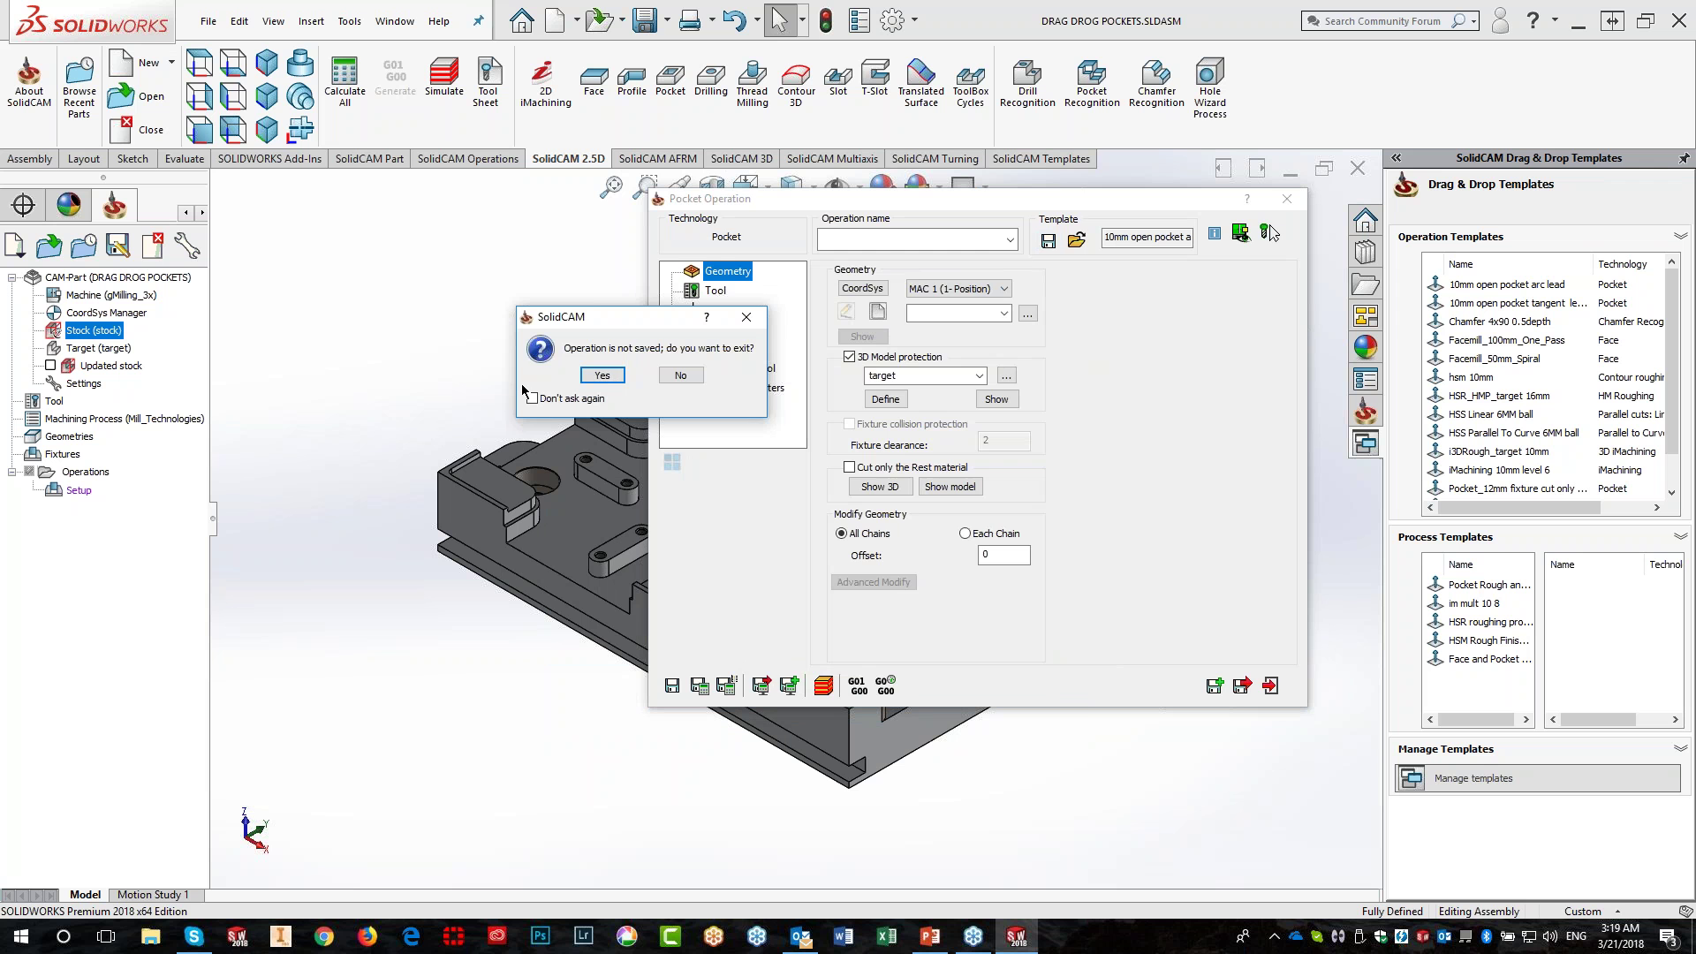
left_click(601, 376)
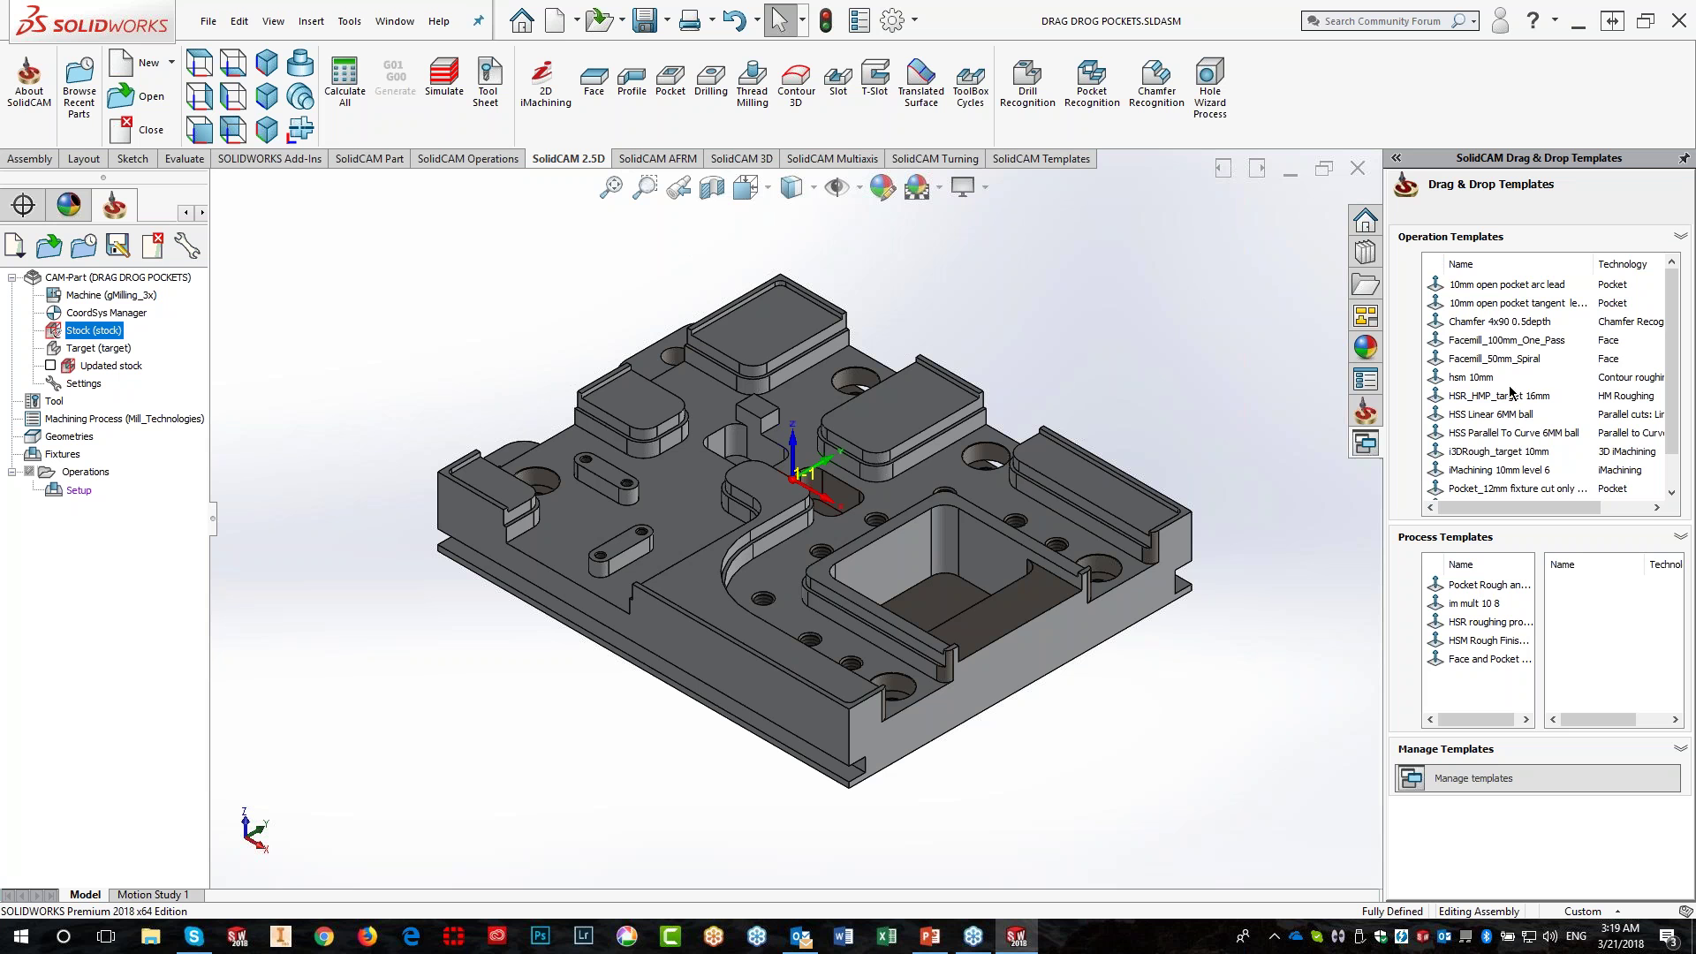
Apply the Facemill_50mm_Spiral template to the top face of the raised pad behind the square pocket, preview its toolpath and hide it
left_click(1494, 341)
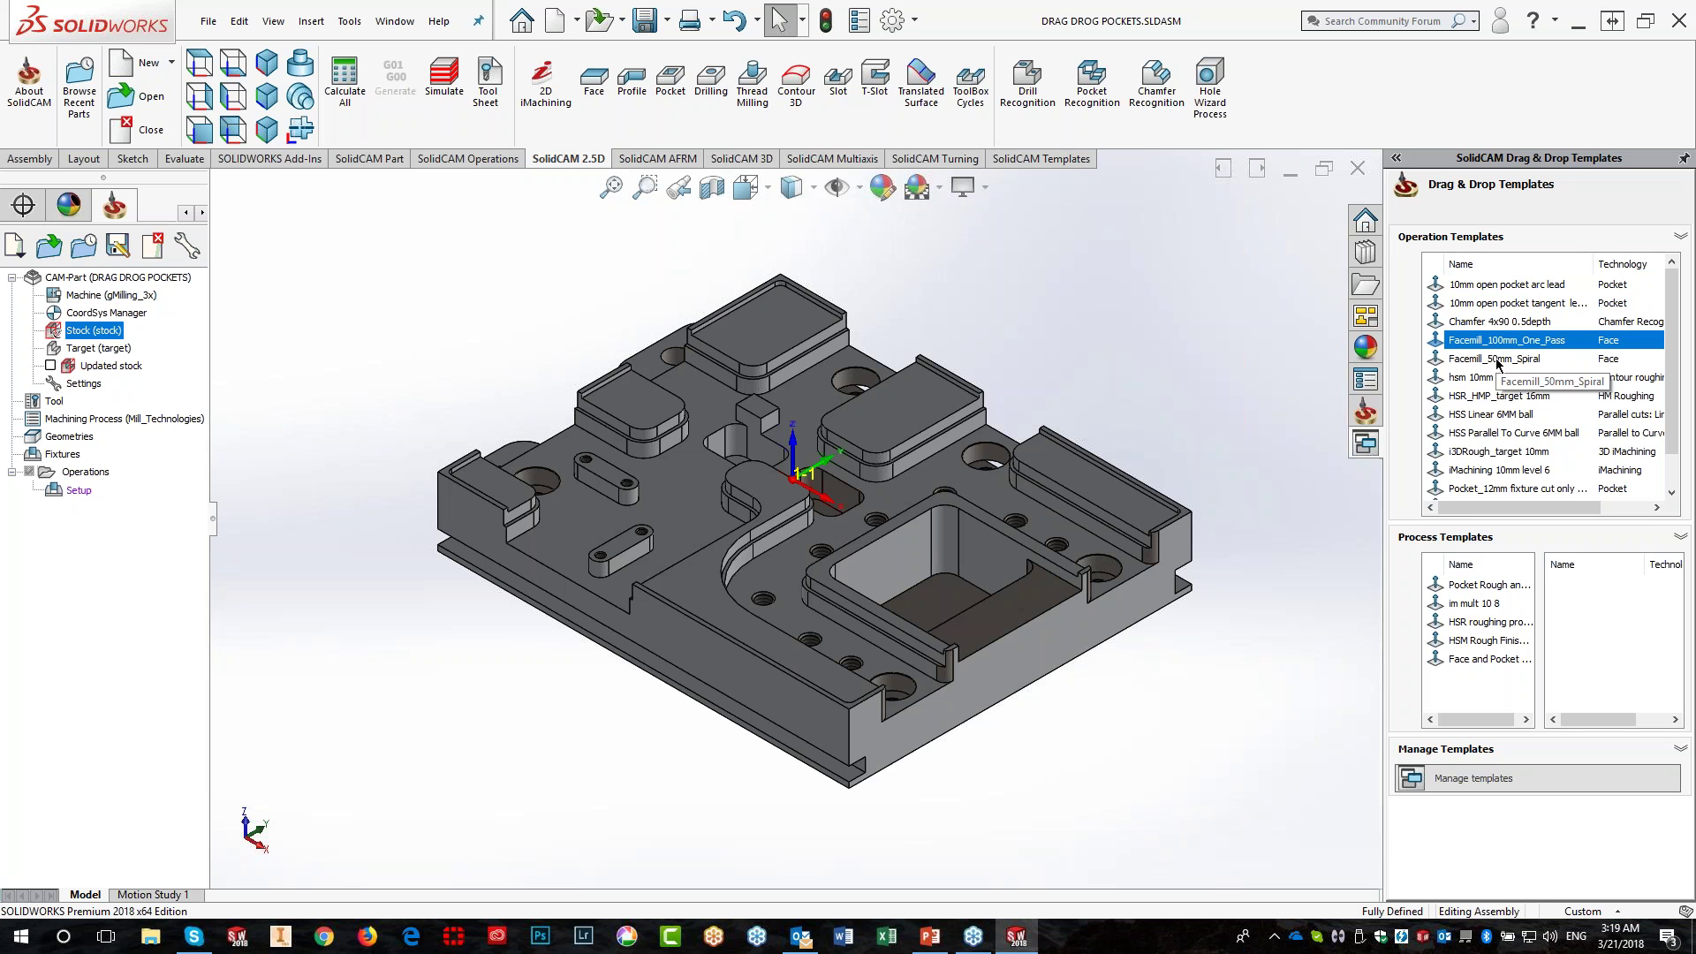
left_click(1497, 361)
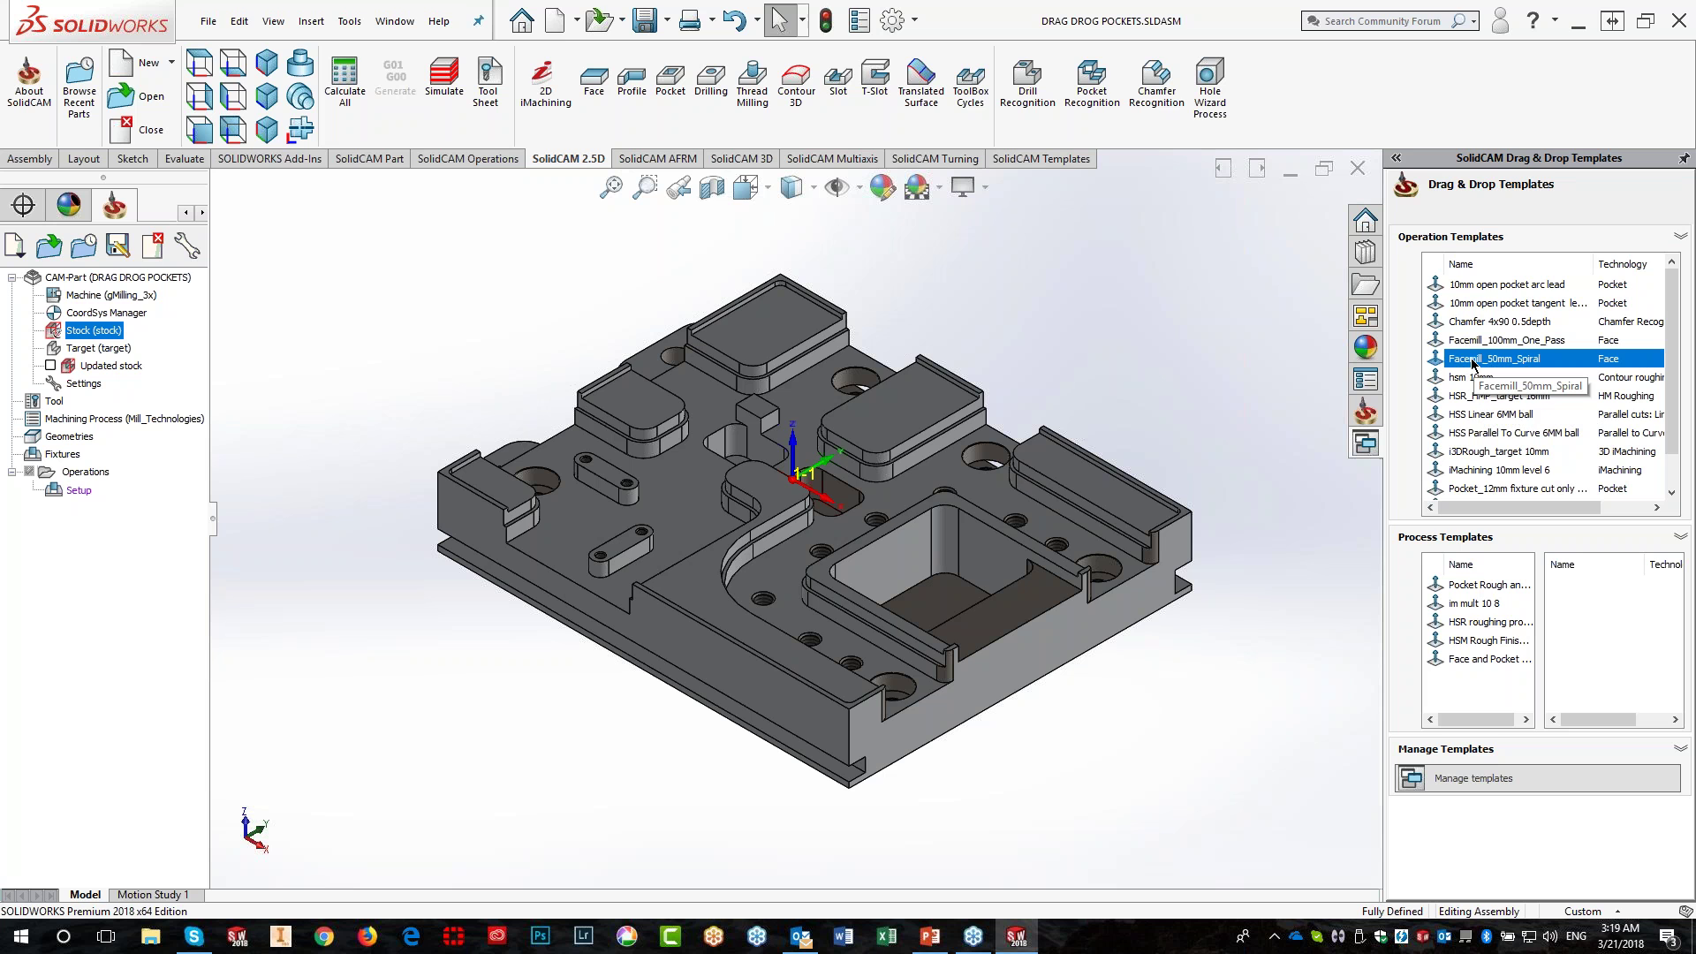
left_click_drag(1472, 362, 887, 413)
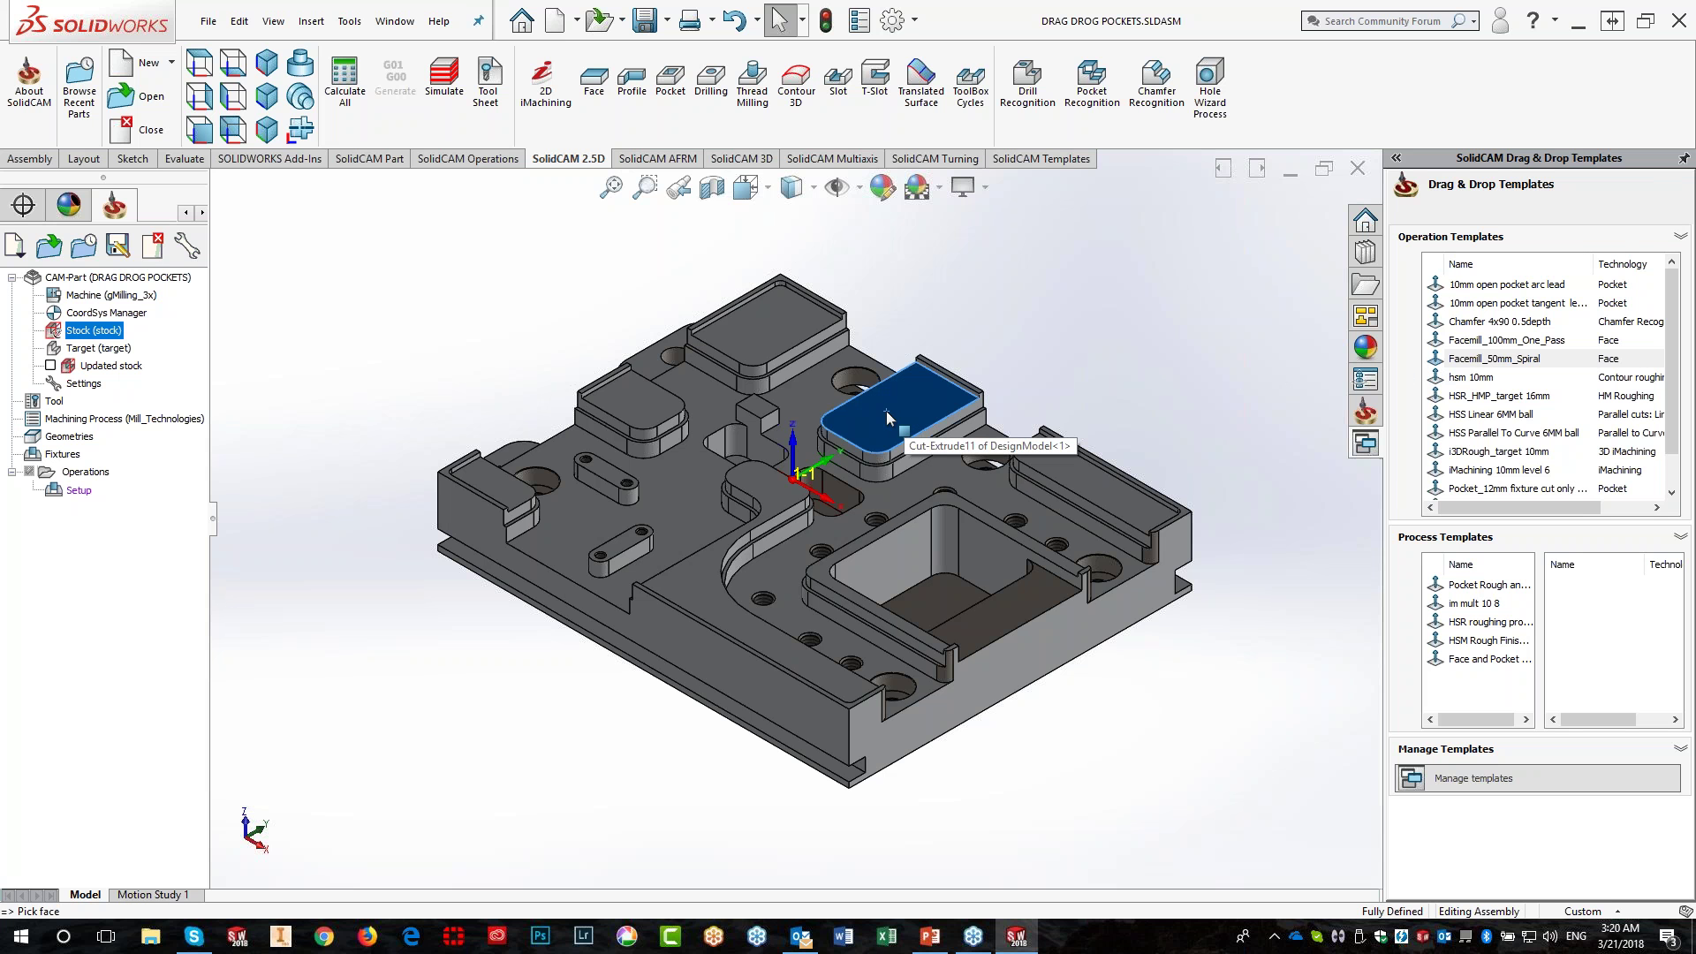
left_click_drag(888, 411, 887, 410)
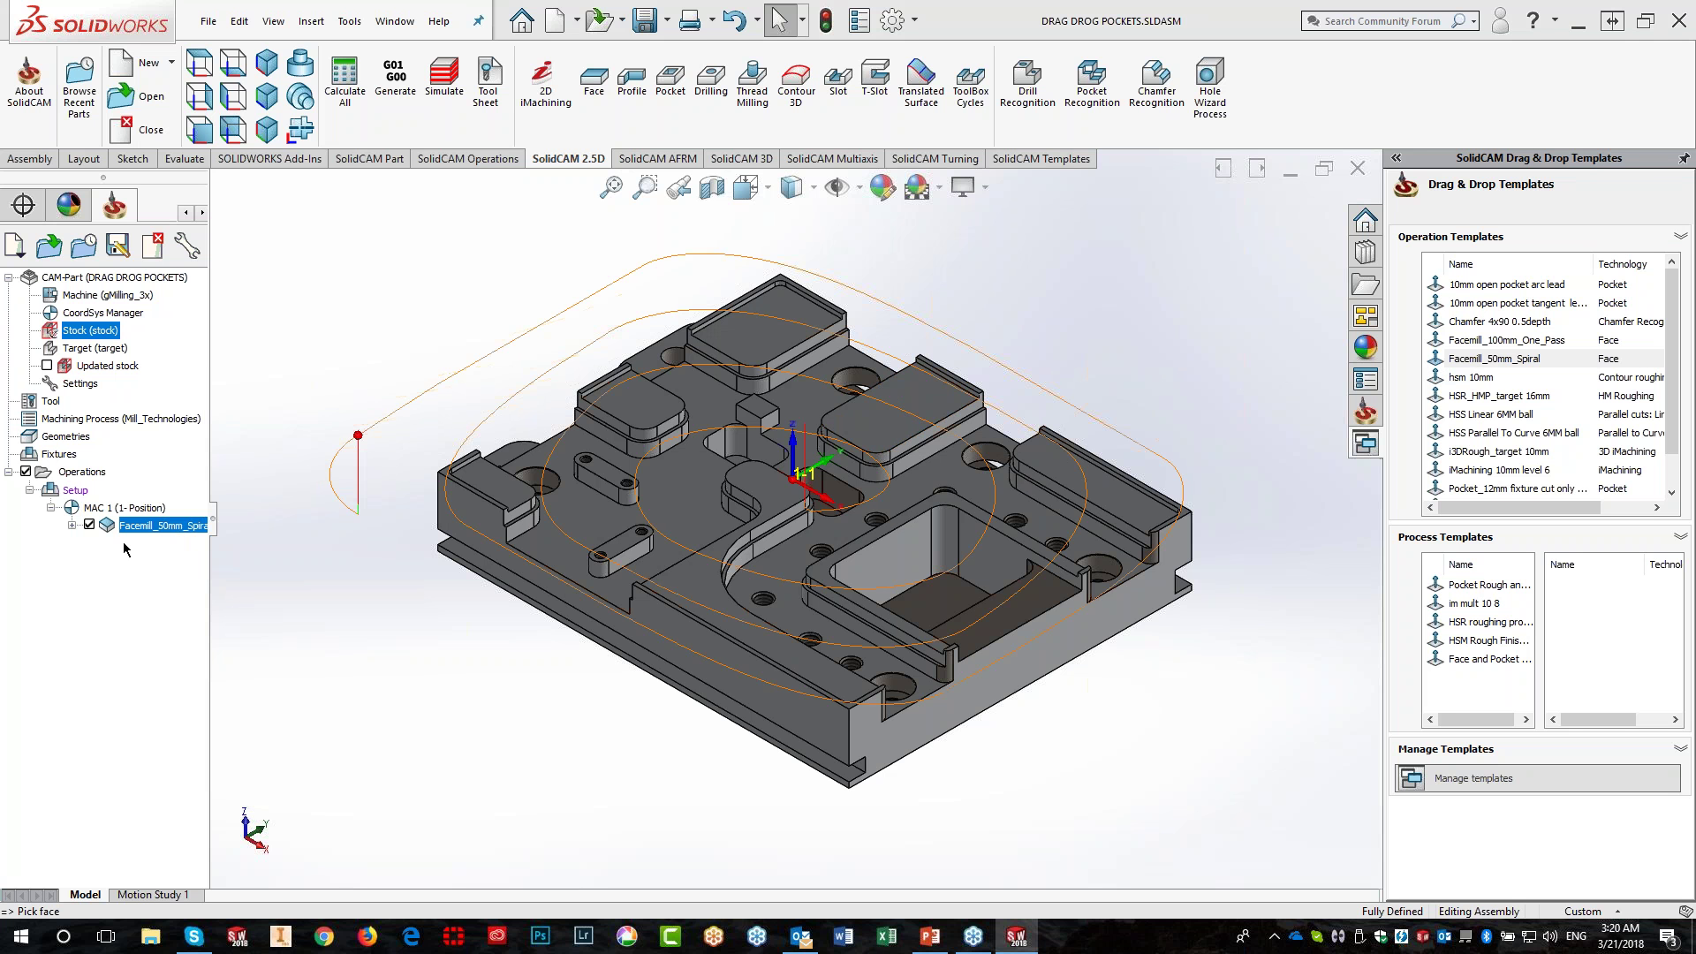
left_click(90, 525)
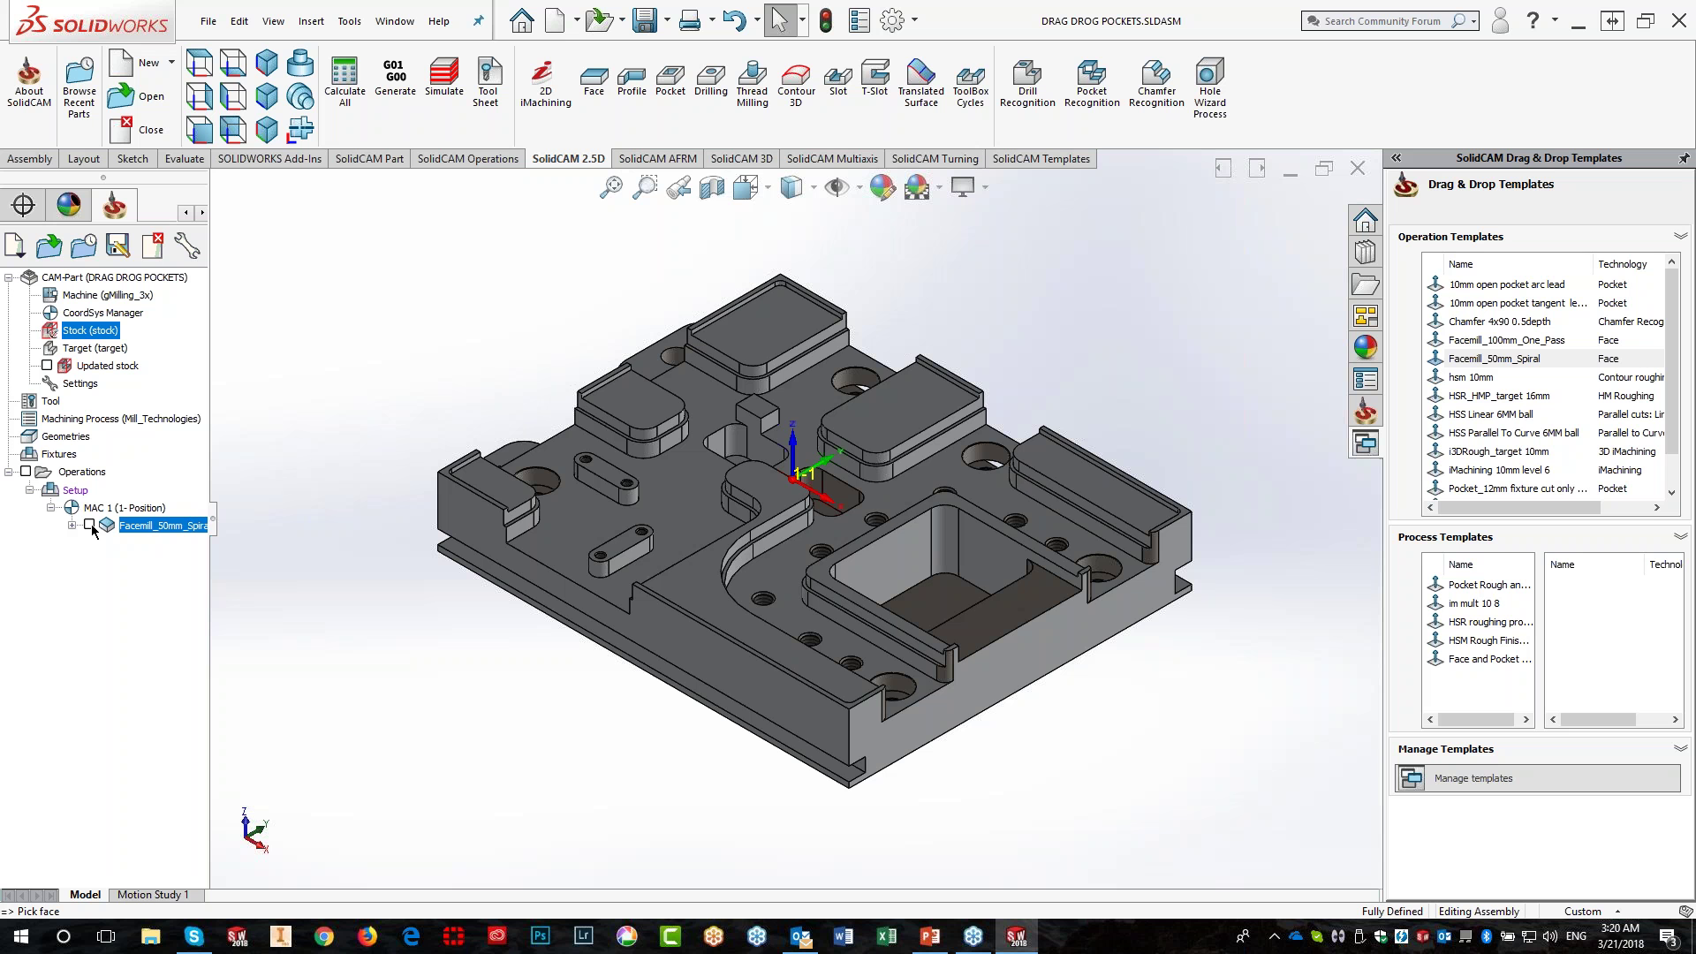
left_click(89, 526)
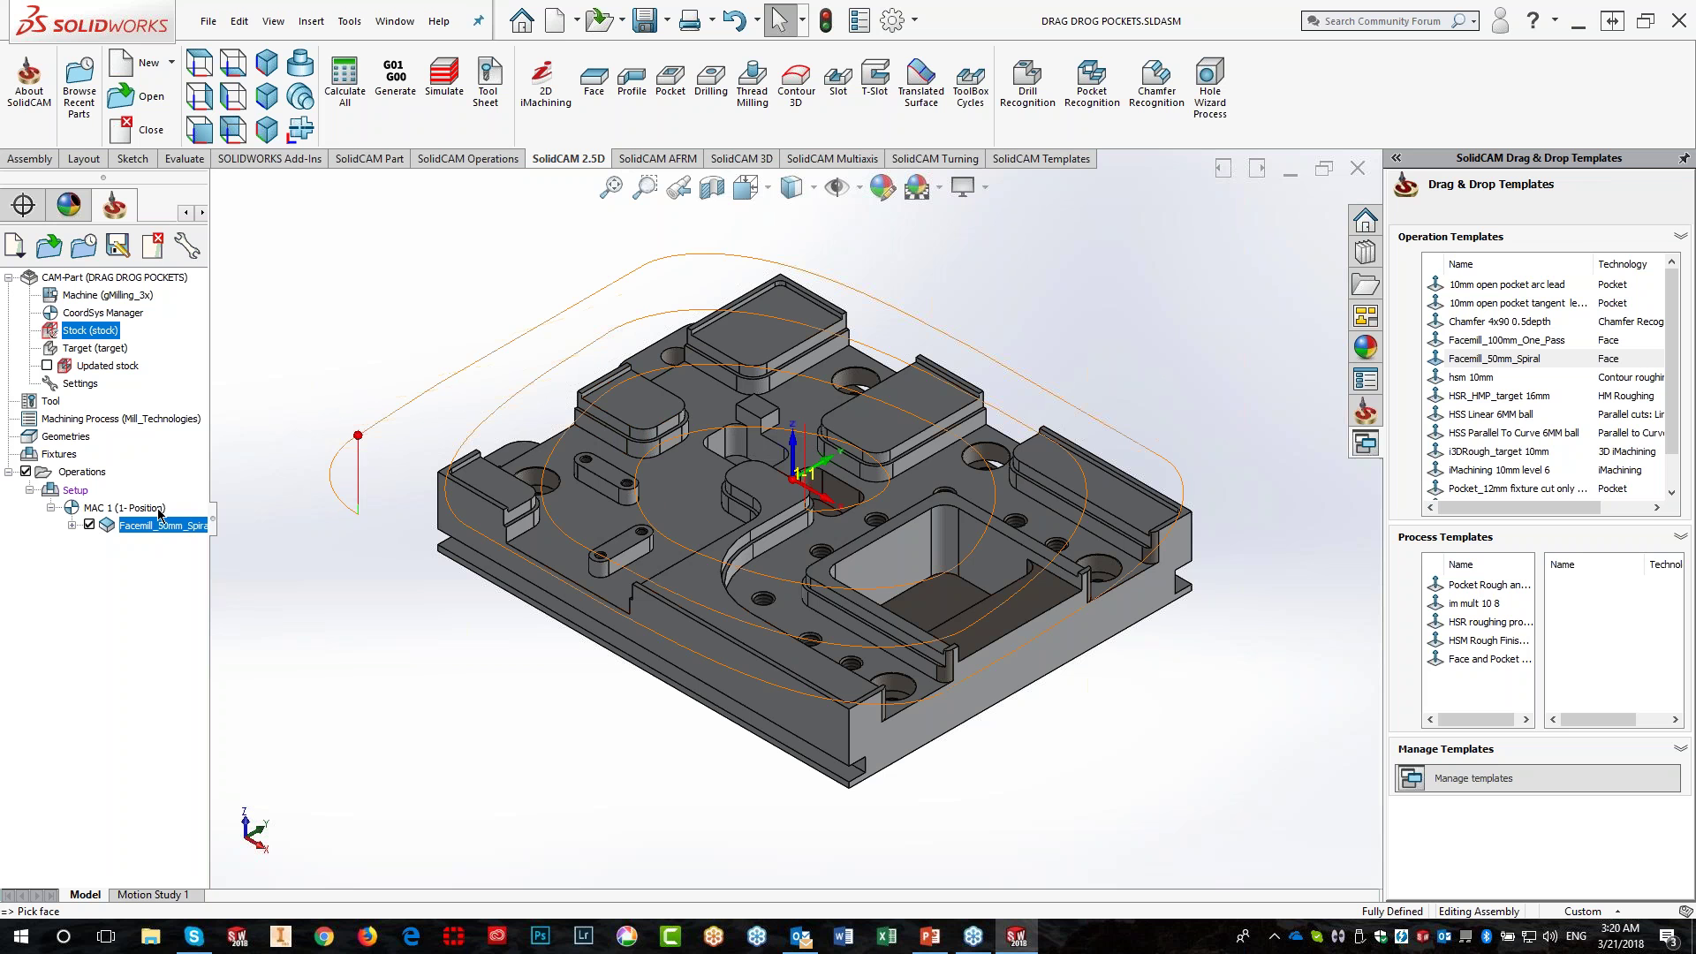
left_click(89, 526)
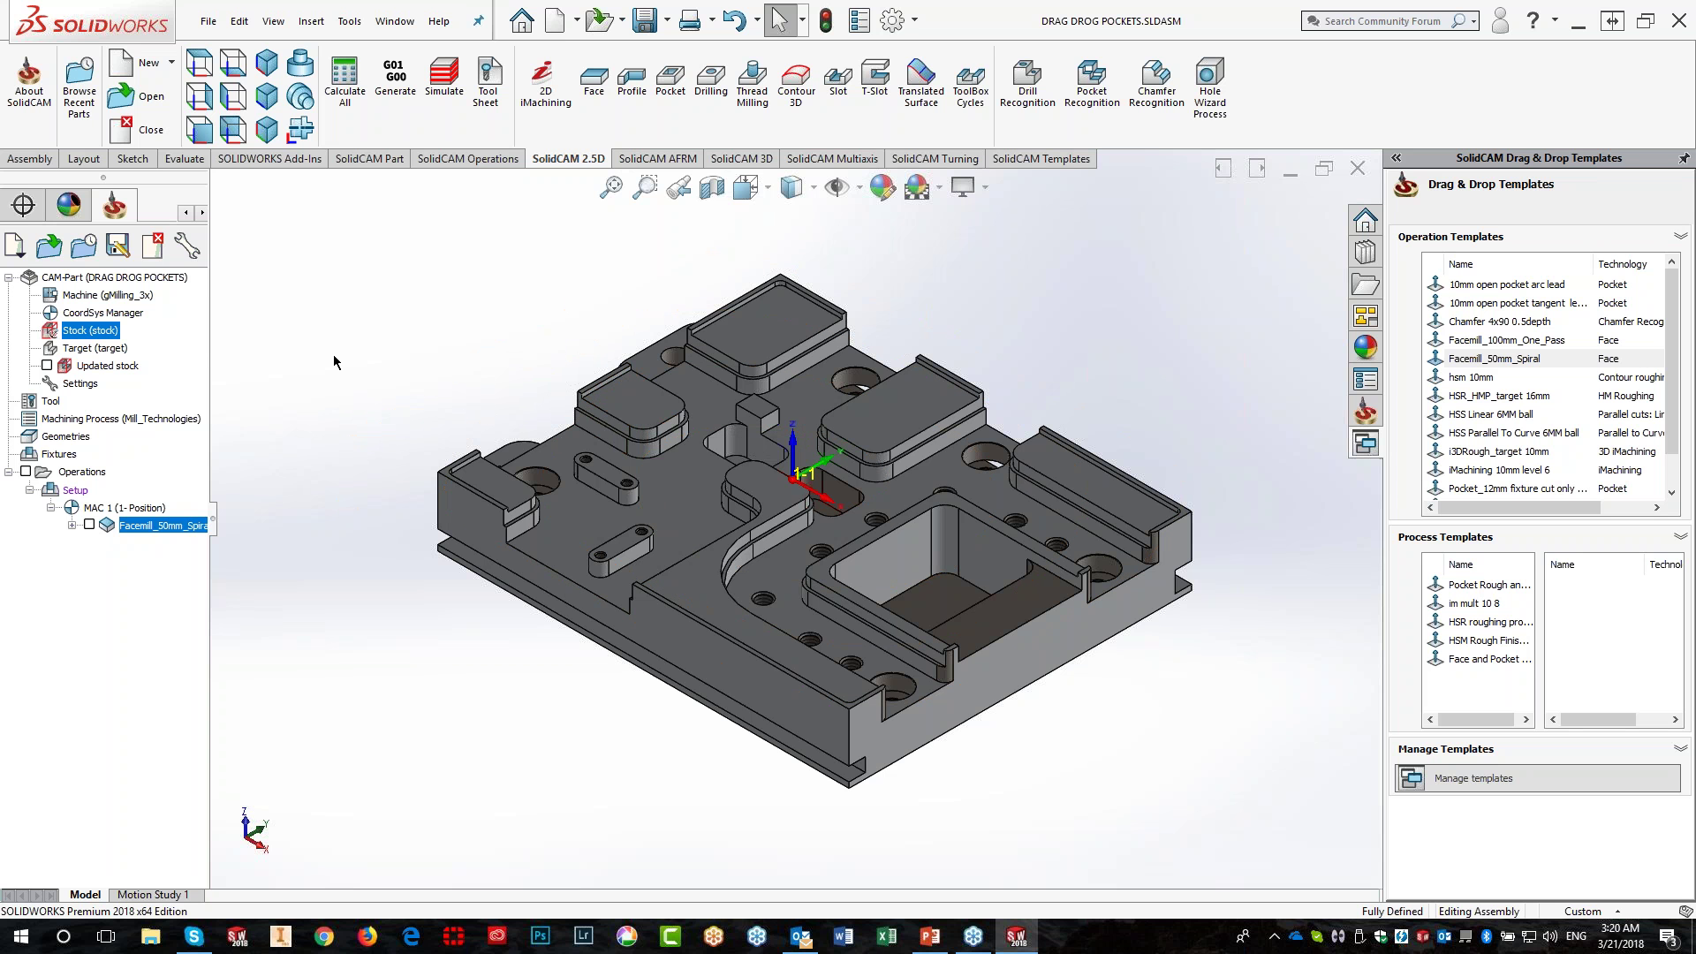
Review the coordinate systems, apply the Facemill_100mm_One_Pass template to the front-right side face of the part, and hide its toolpath
double_click(124, 311)
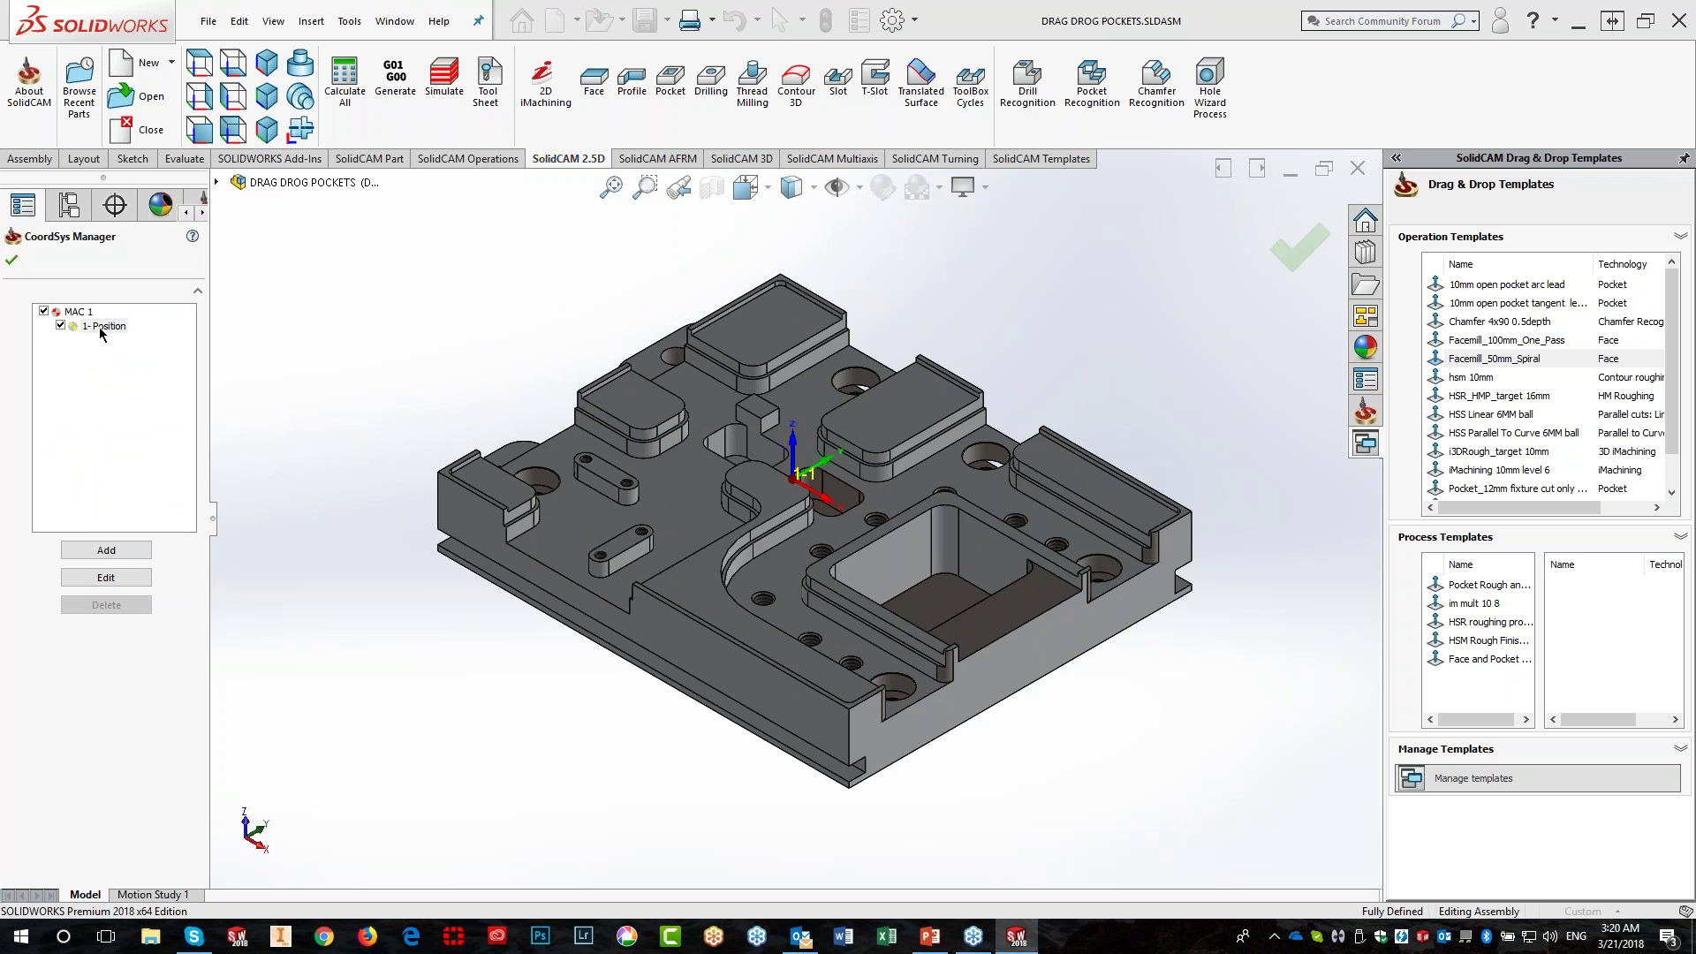
left_click(11, 260)
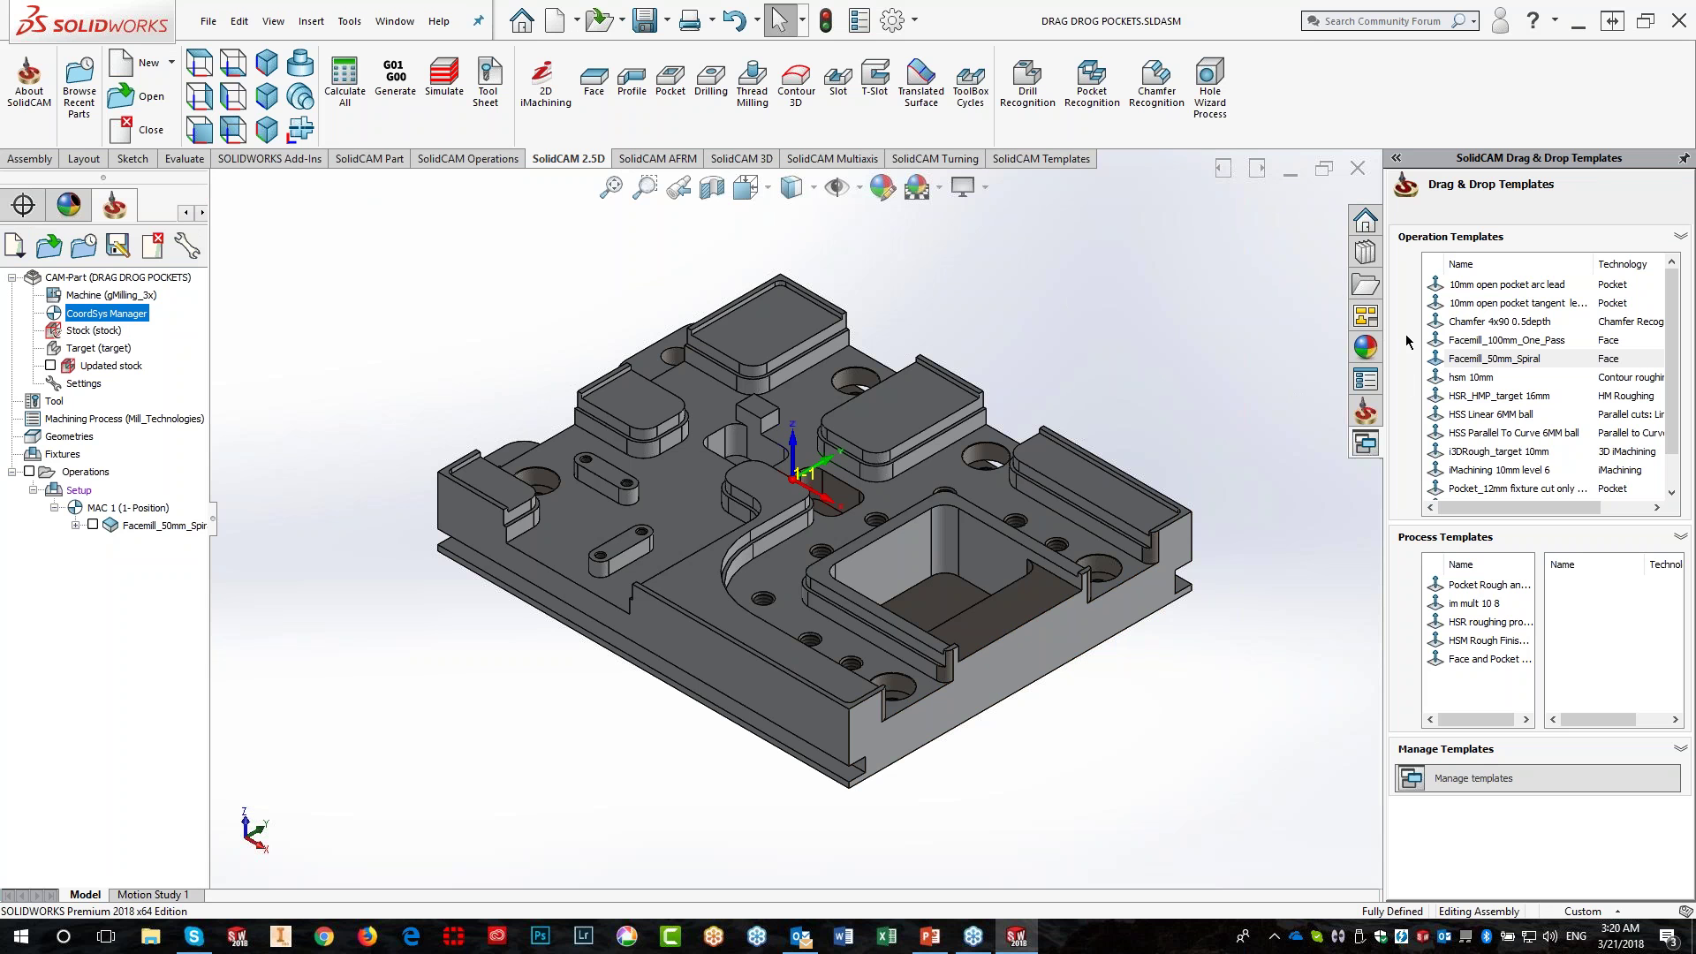
left_click_drag(1458, 344, 1133, 727)
left_click_drag(1051, 686, 1043, 656)
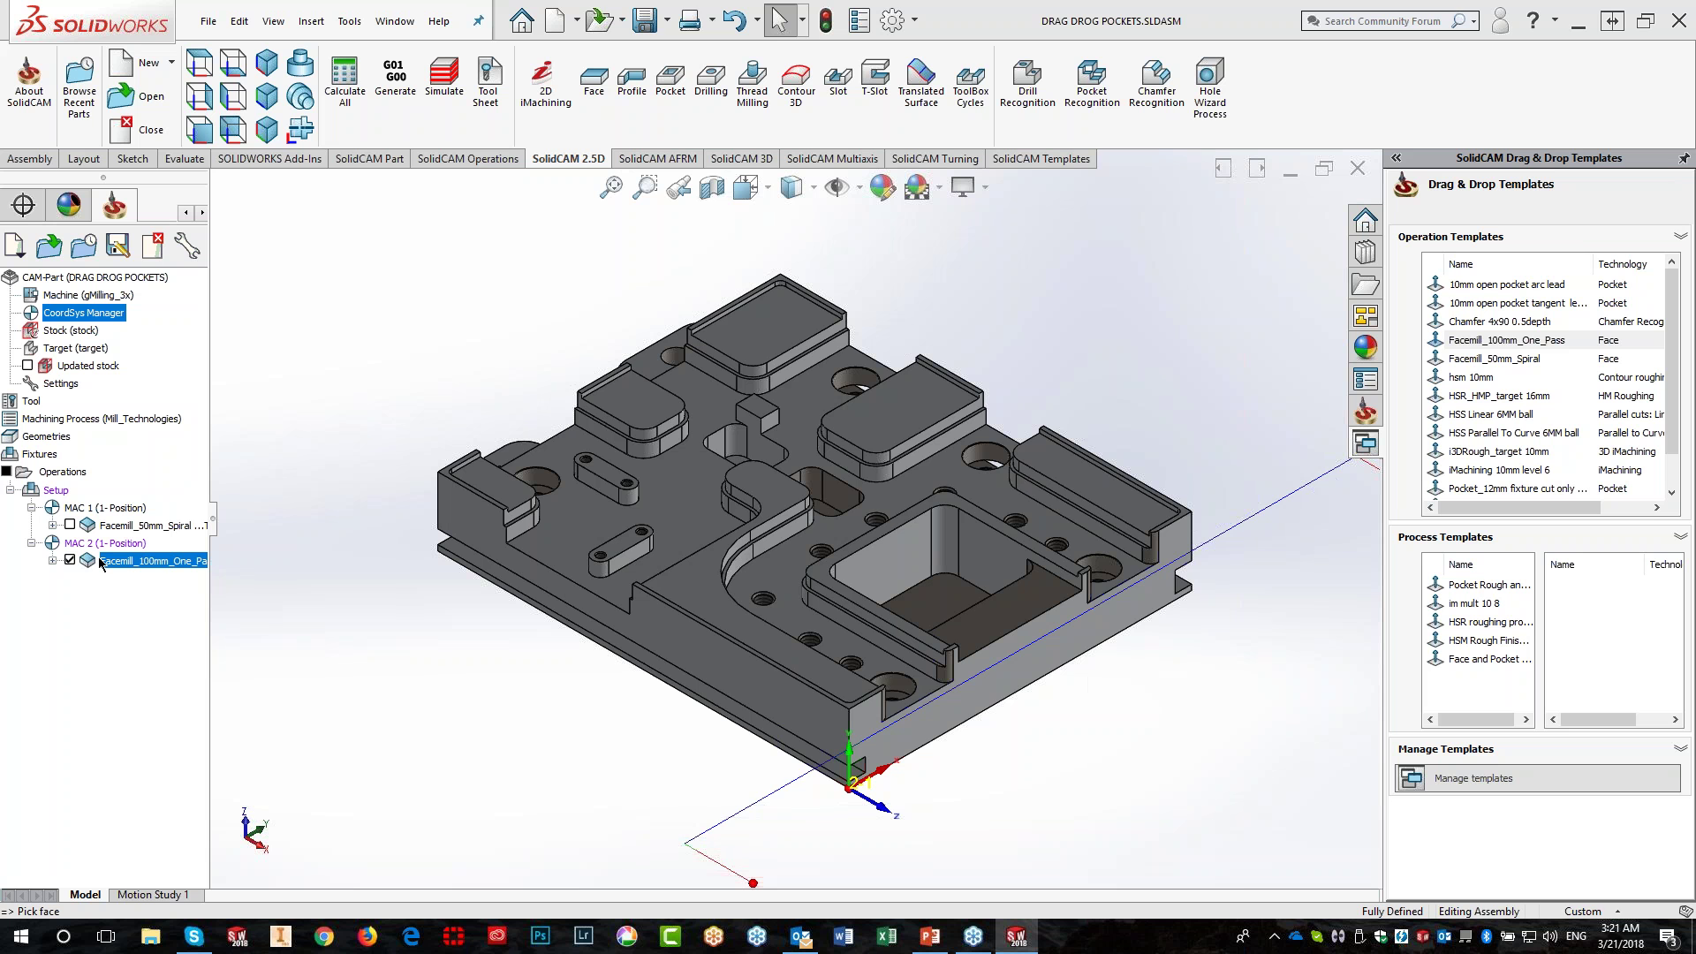
left_click(71, 560)
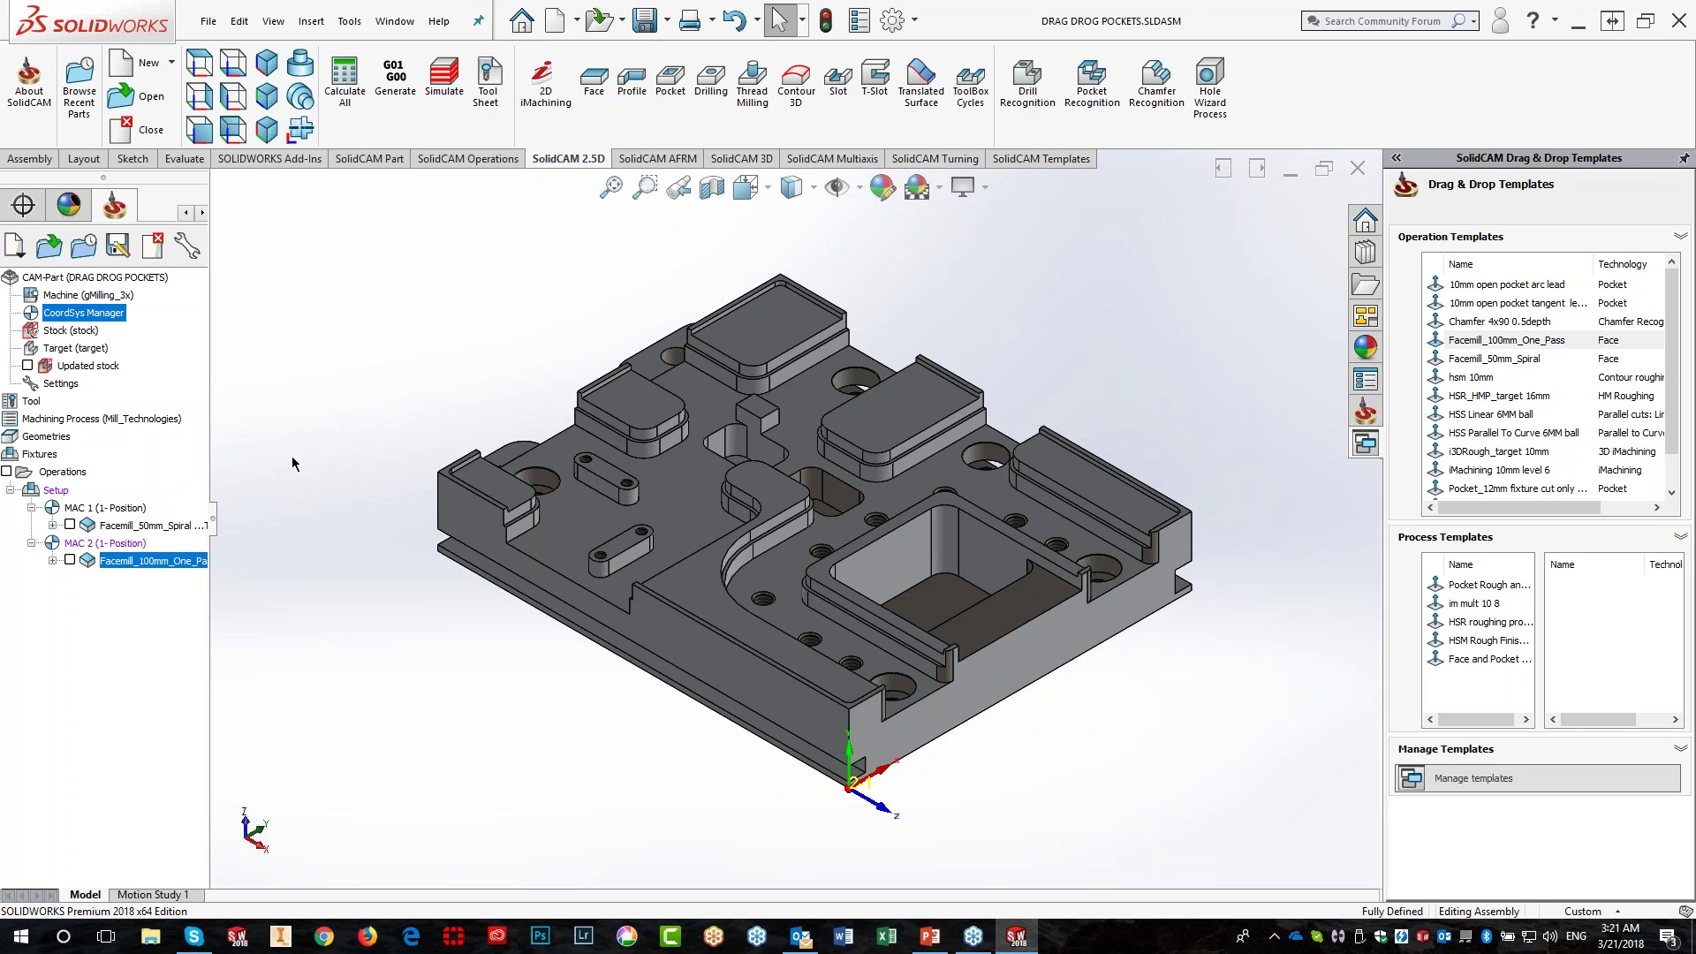
Sort the operation templates by technology, apply 10mm open pocket arc lead to the part's large floor face, and hide its toolpath
left_click(641, 405)
left_click(694, 493)
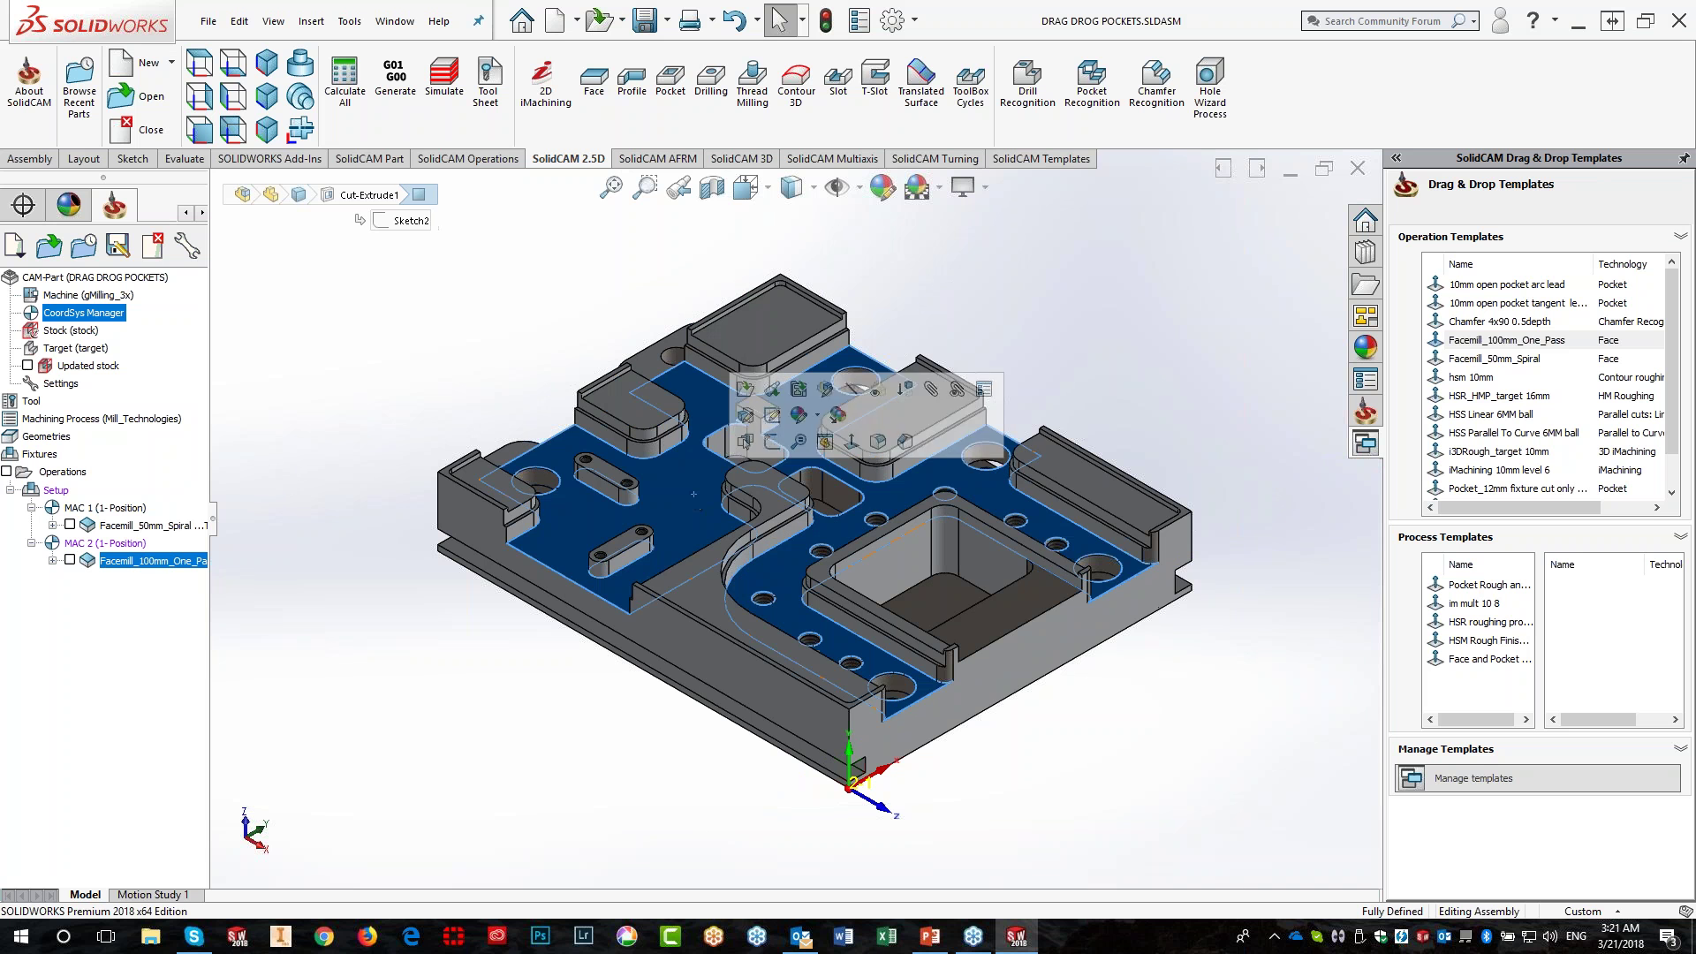
left_click(466, 351)
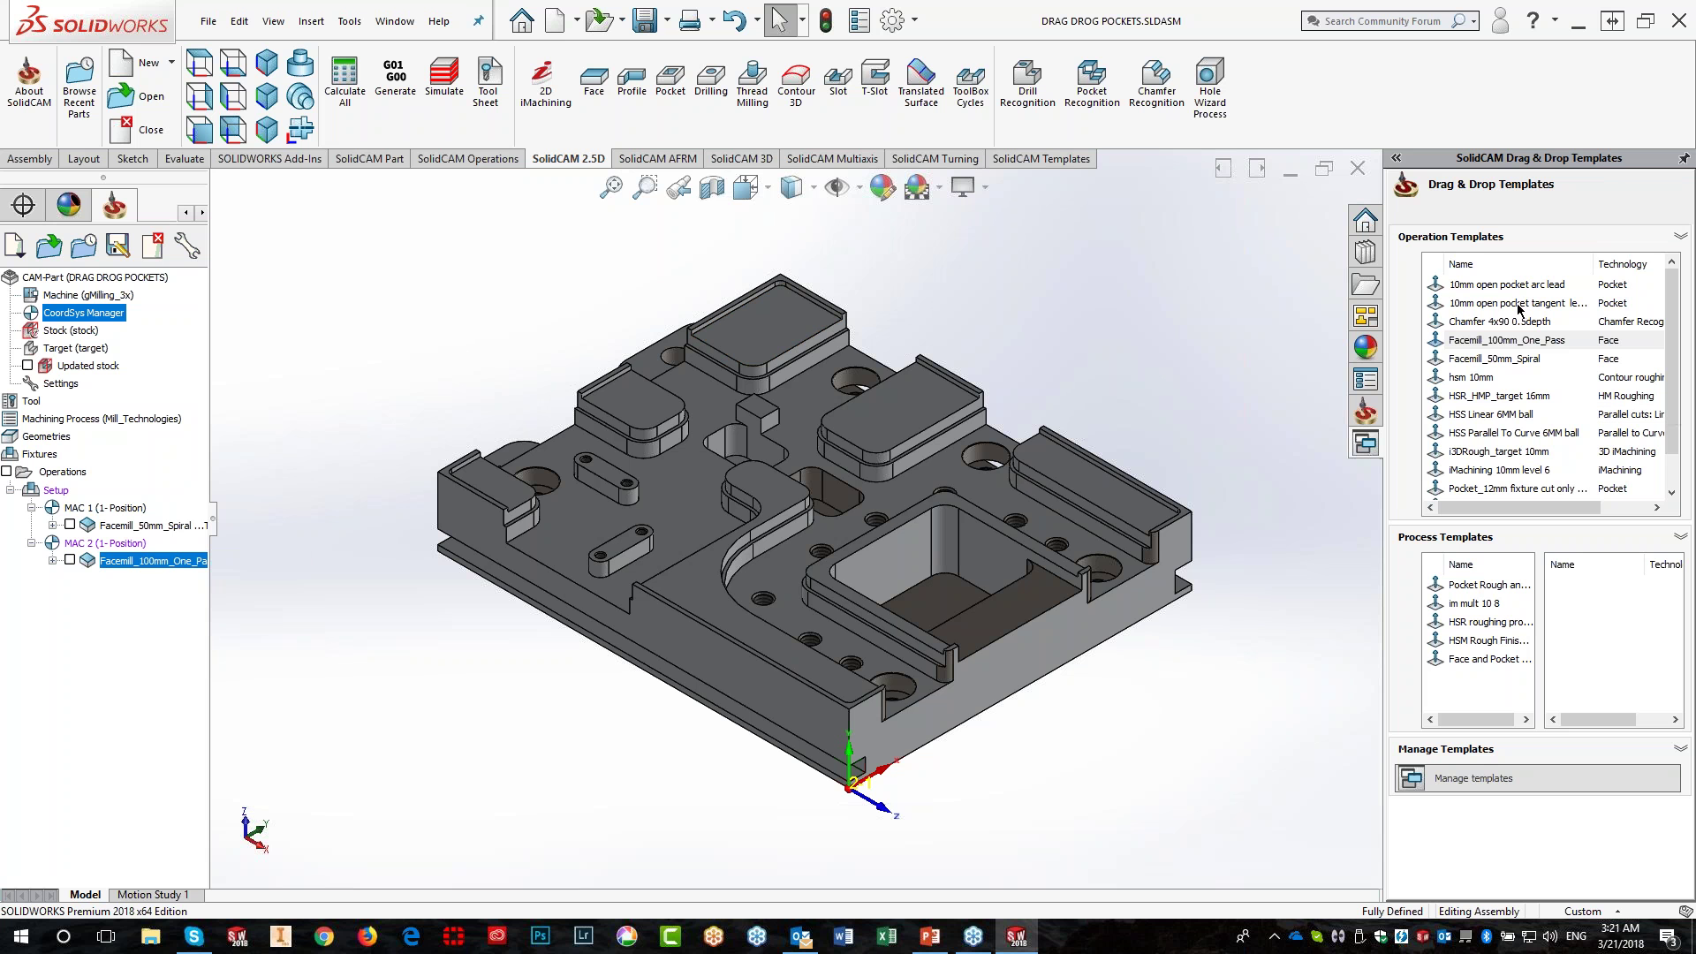
left_click(1619, 265)
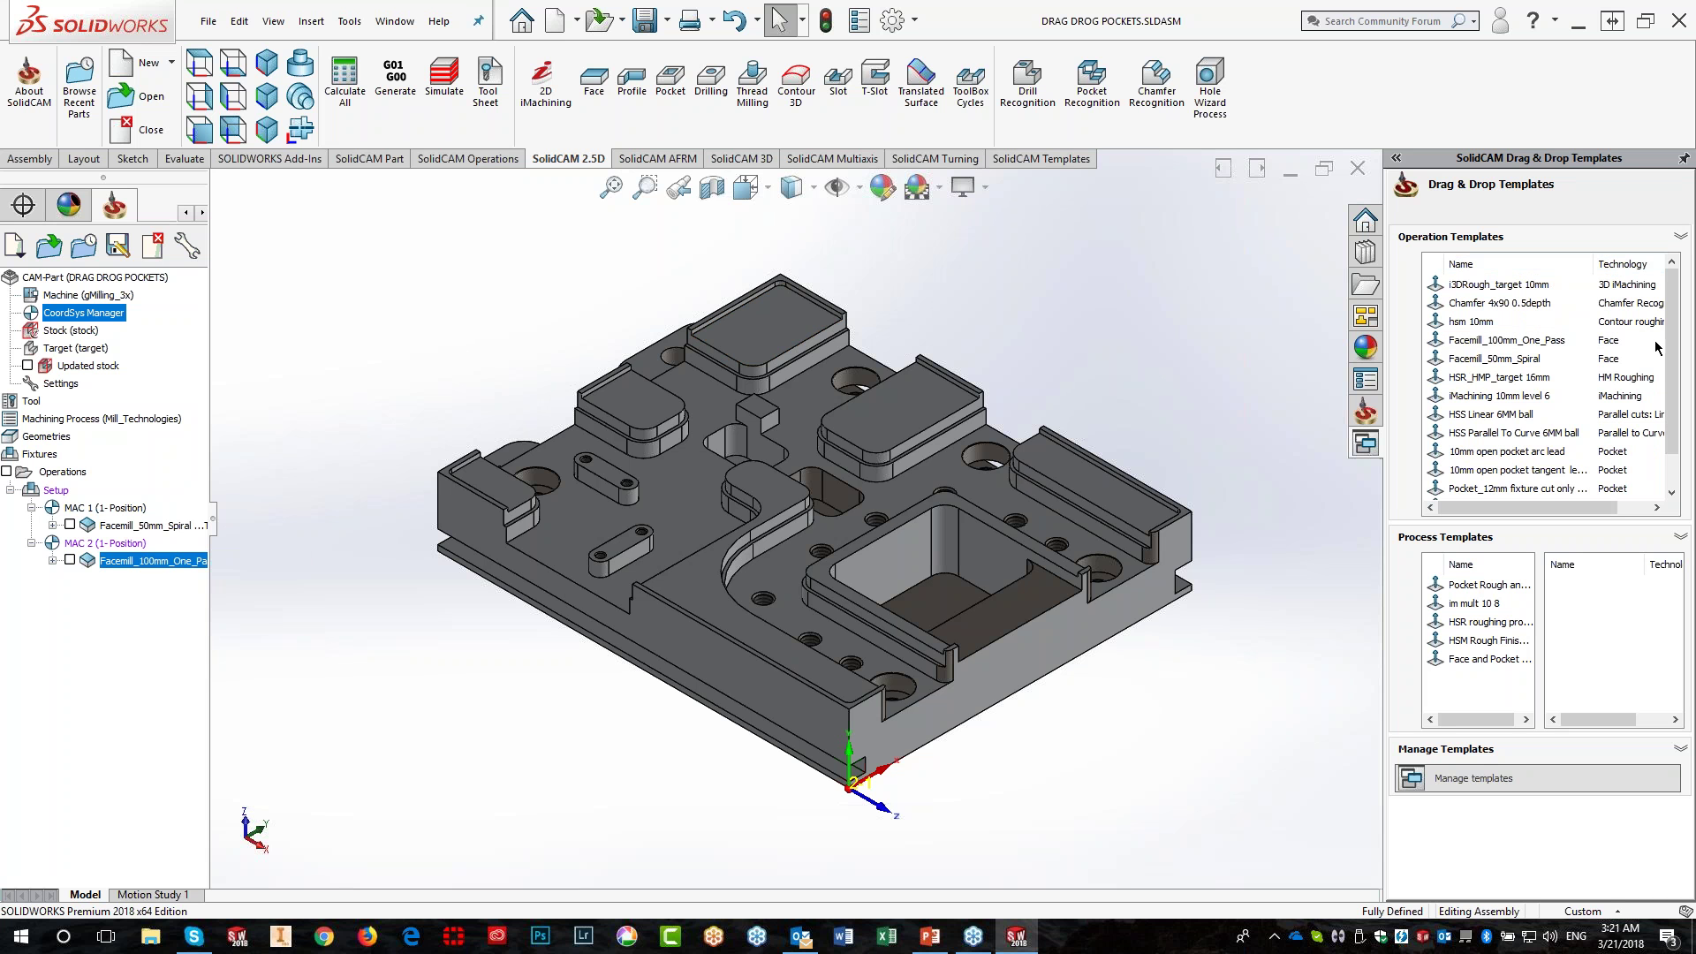
left_click_drag(1674, 369, 1677, 403)
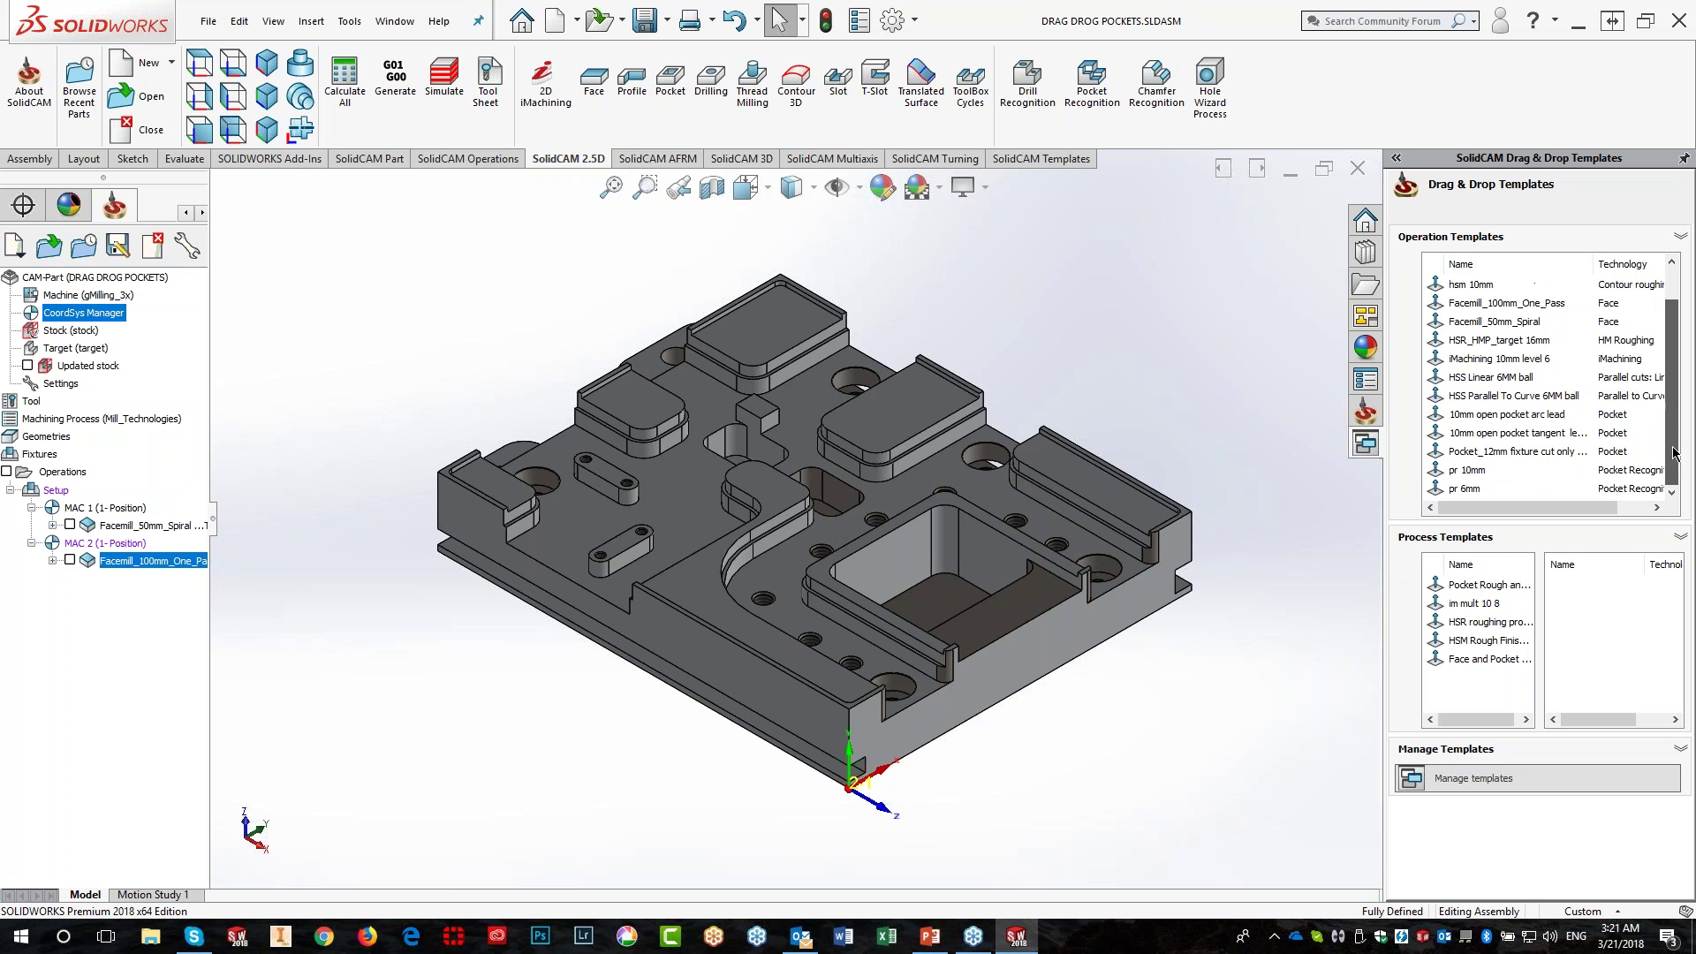
left_click(1509, 415)
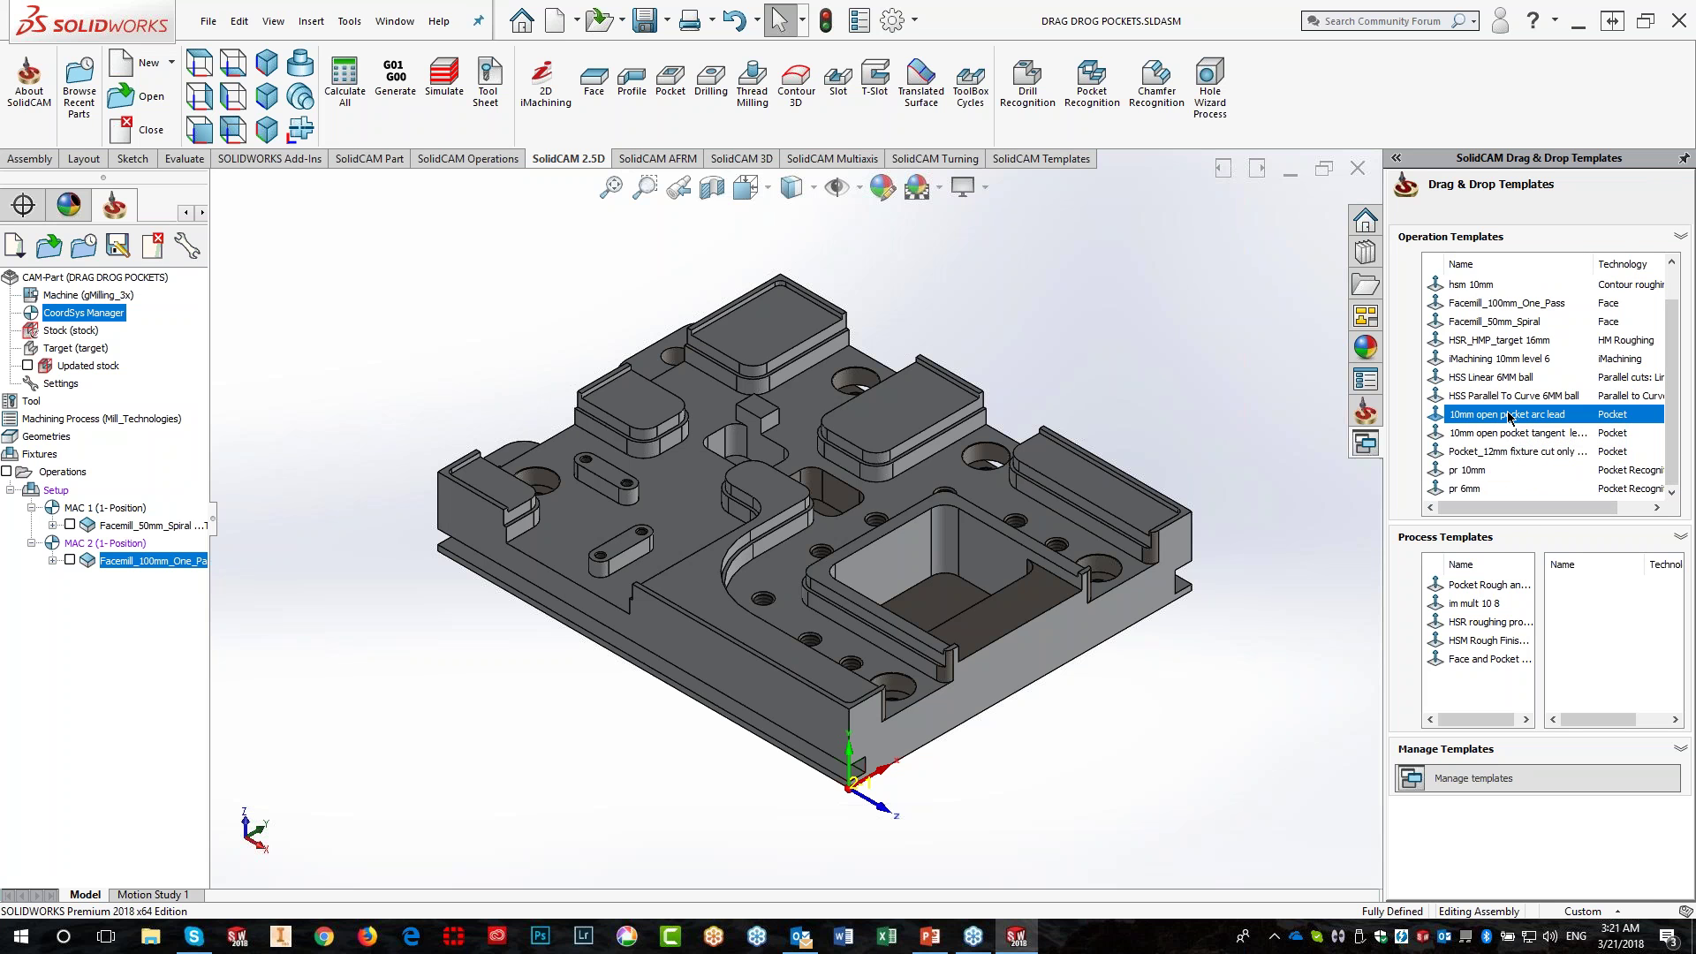
left_click_drag(1509, 417, 984, 503)
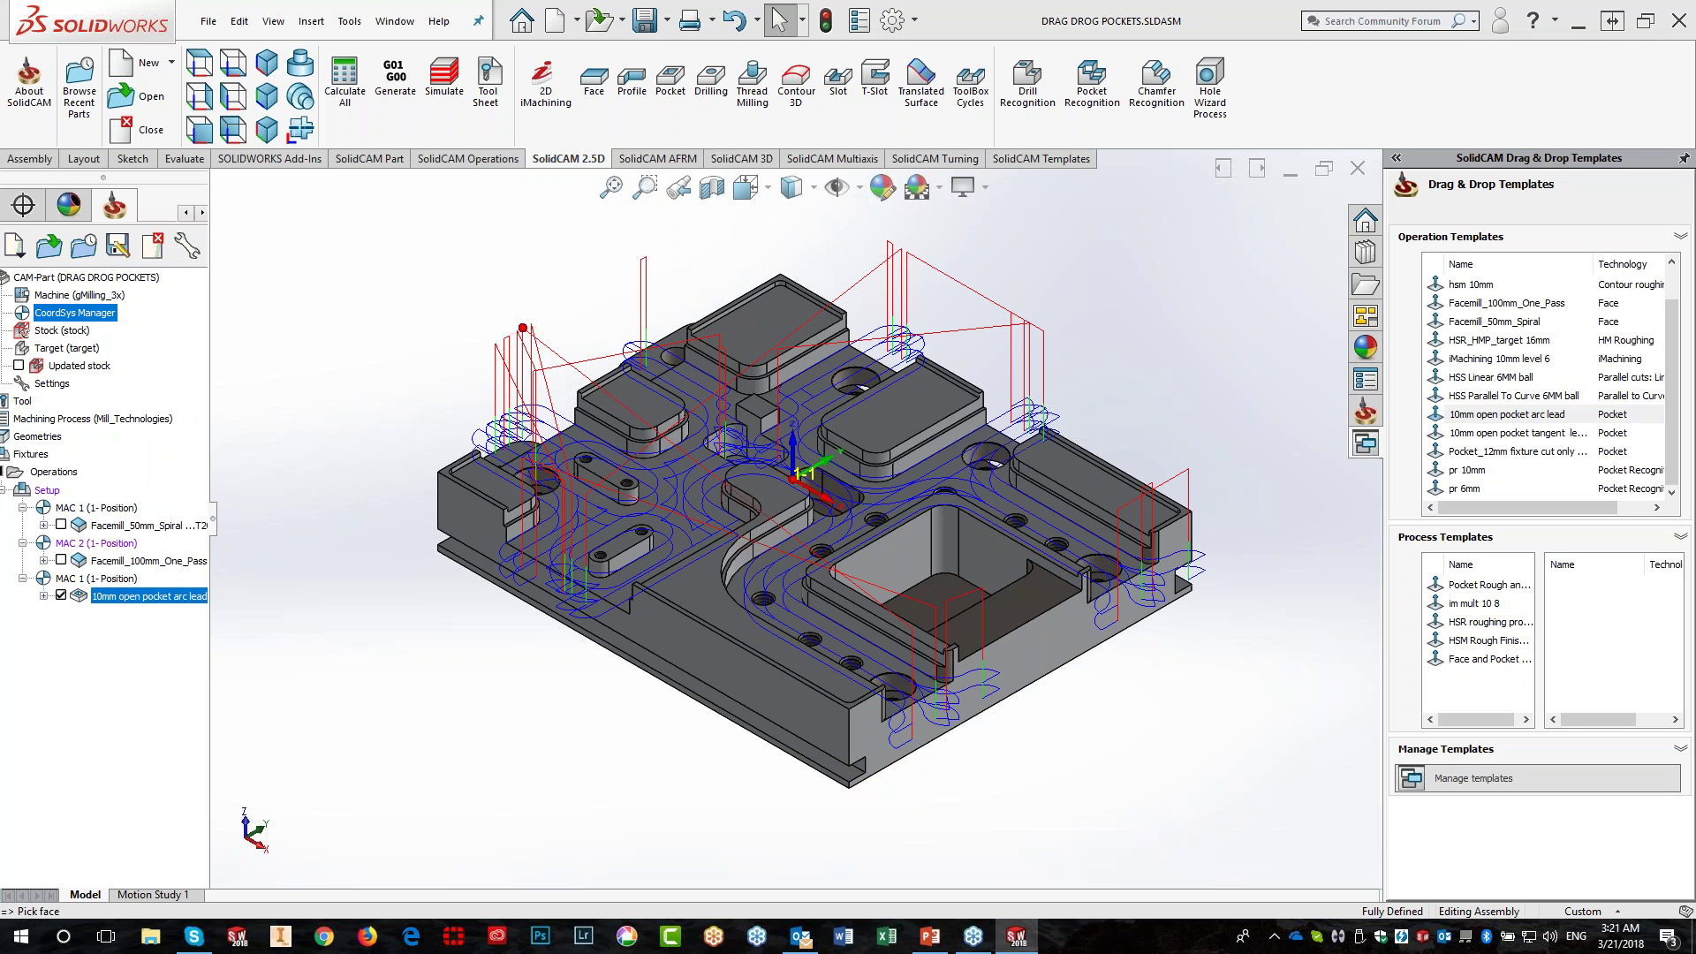
left_click(61, 596)
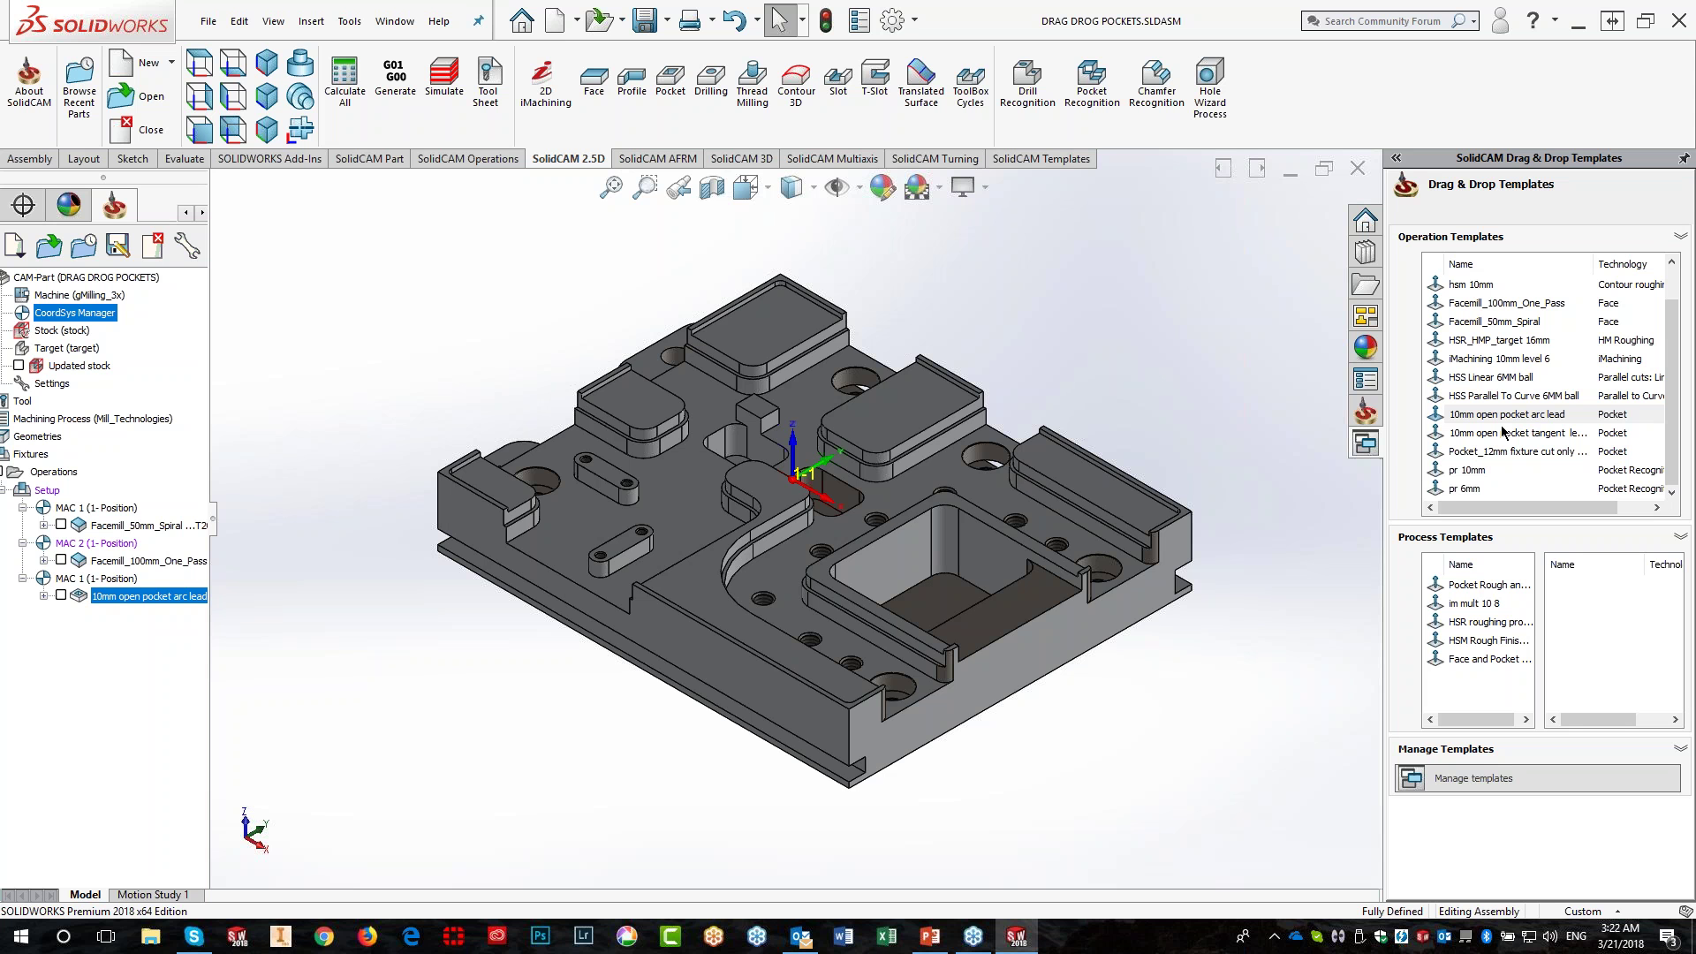
mouse_move(1508, 424)
left_mouse_down()
mouse_move(1259, 390)
mouse_move(1085, 479)
mouse_move(905, 410)
left_mouse_up()
left_click(806, 329)
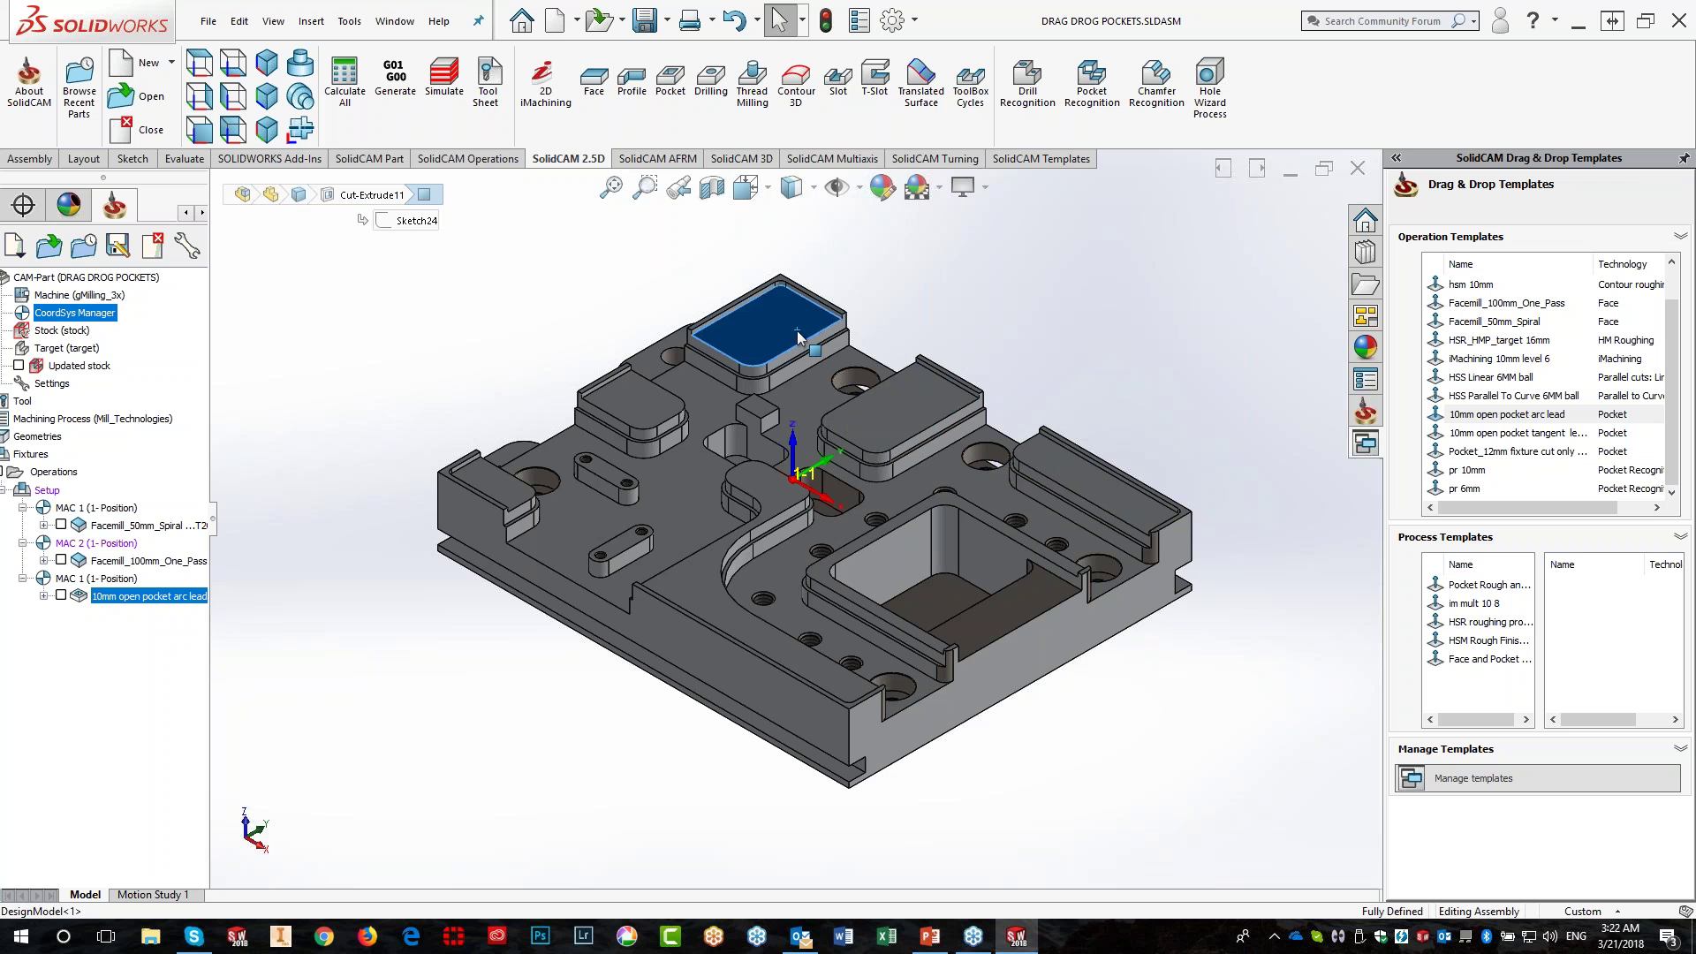
left_click(1130, 375)
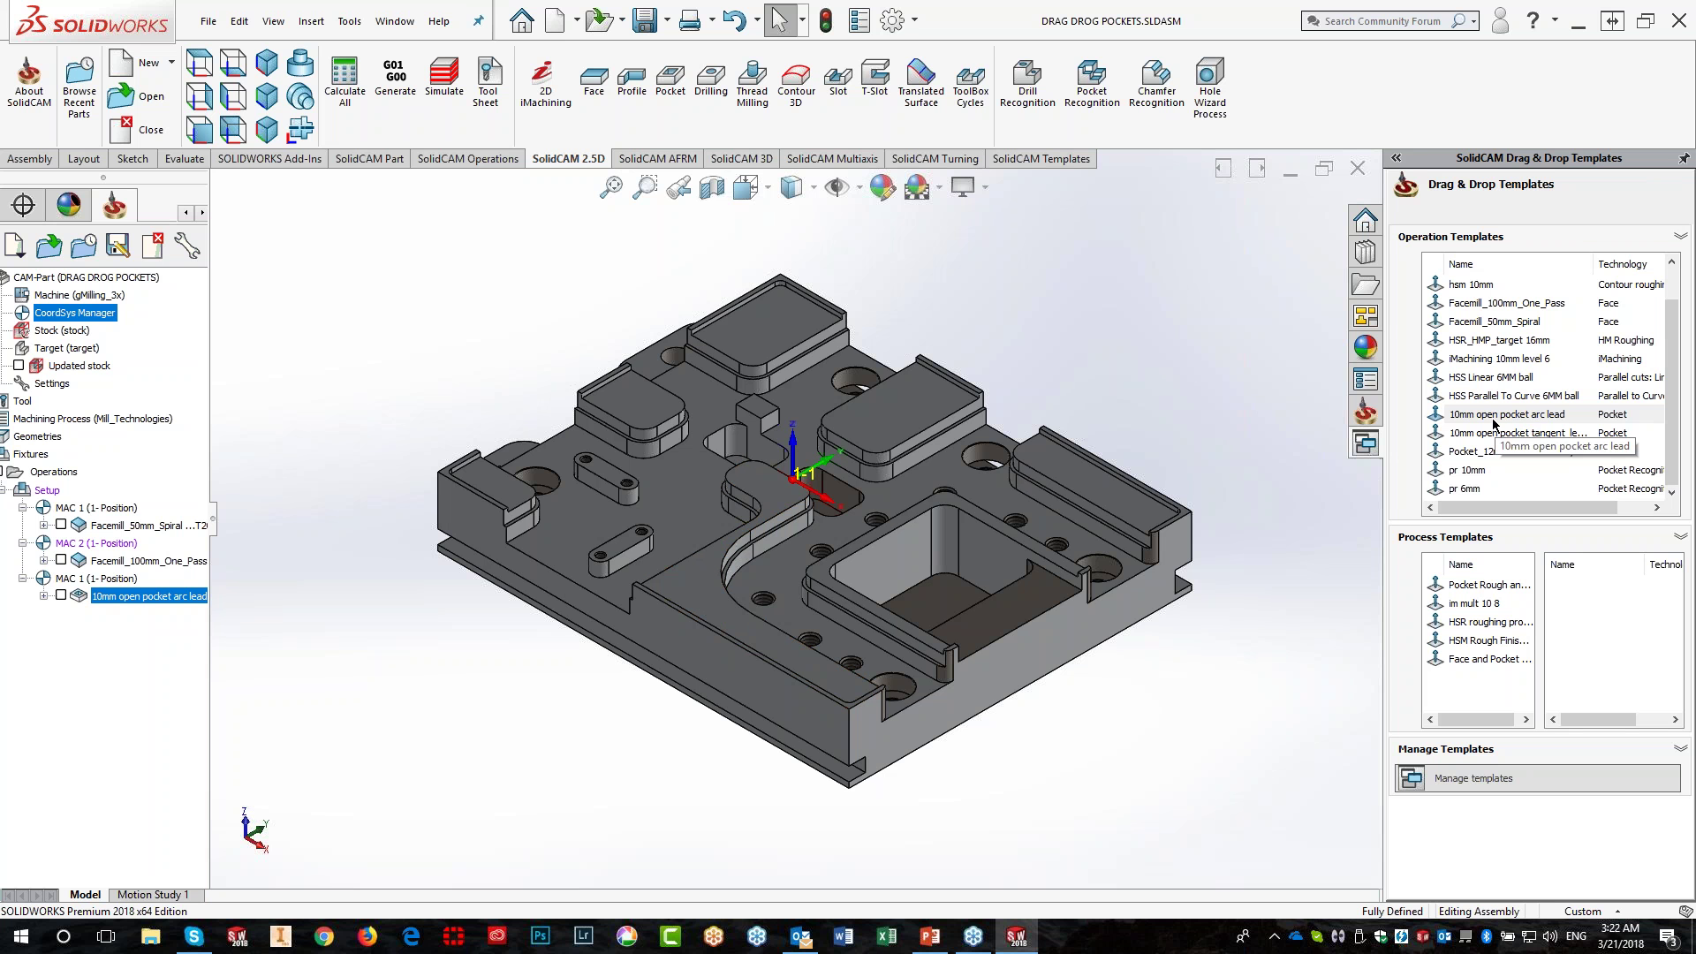
Apply the 10mm open pocket arc lead template to all six raised pad top faces in one operation and hide its toolpath
left_click_drag(1496, 423, 1265, 352)
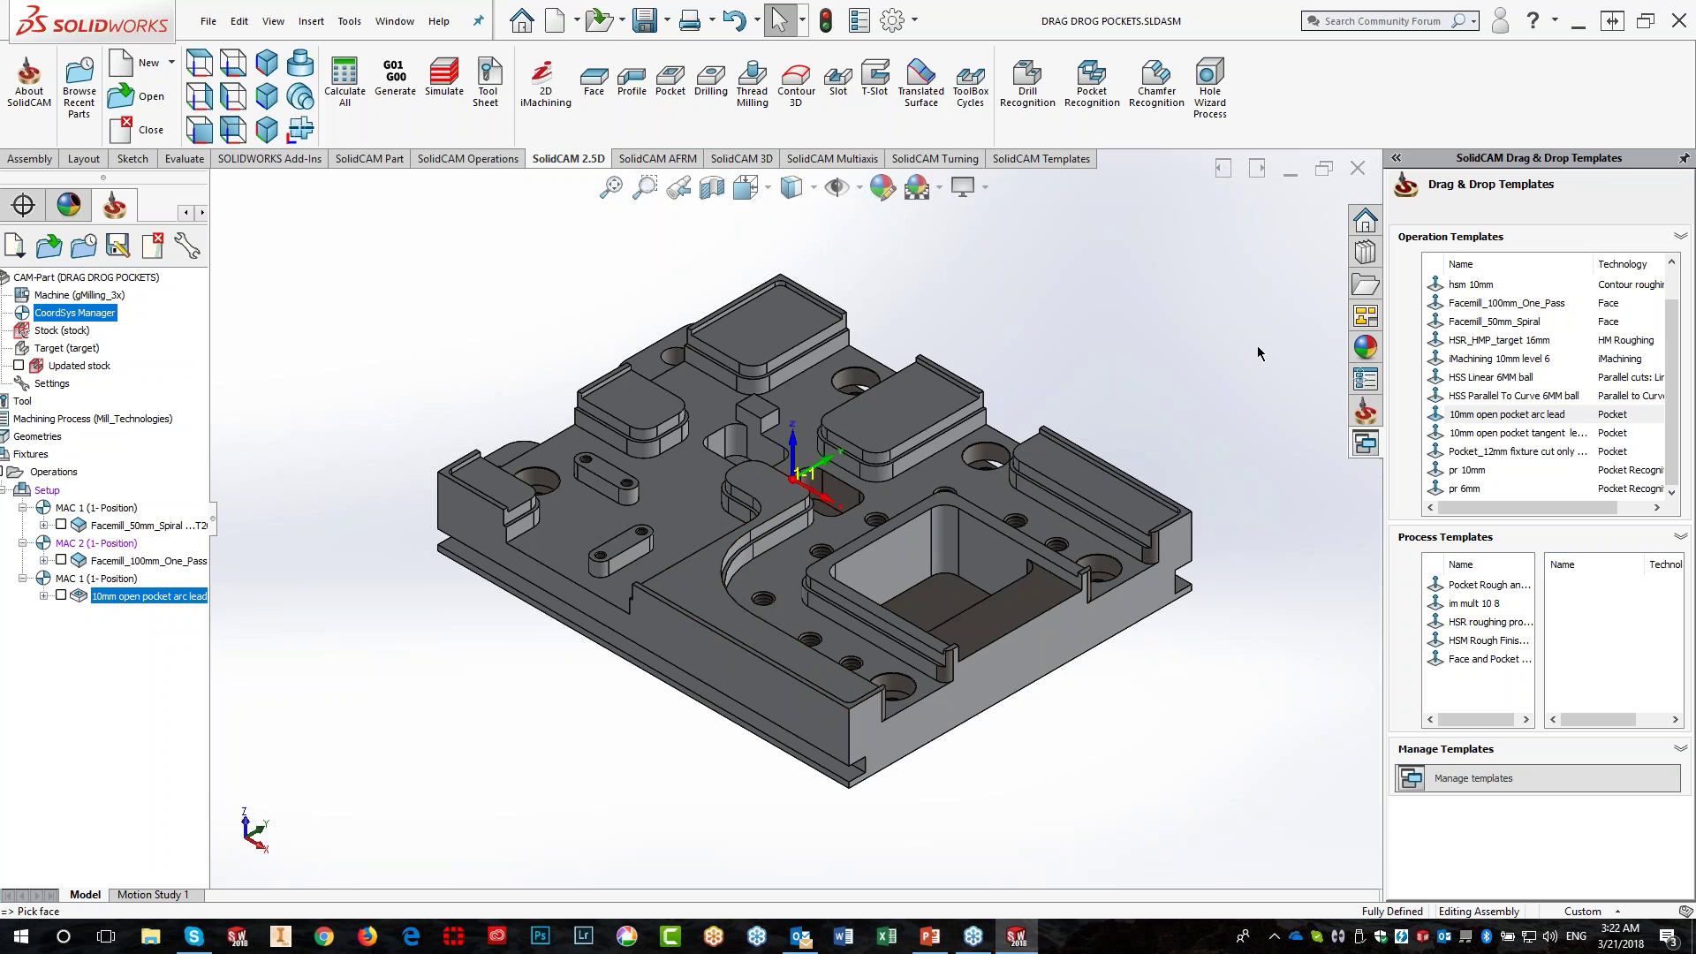
left_click(1074, 471)
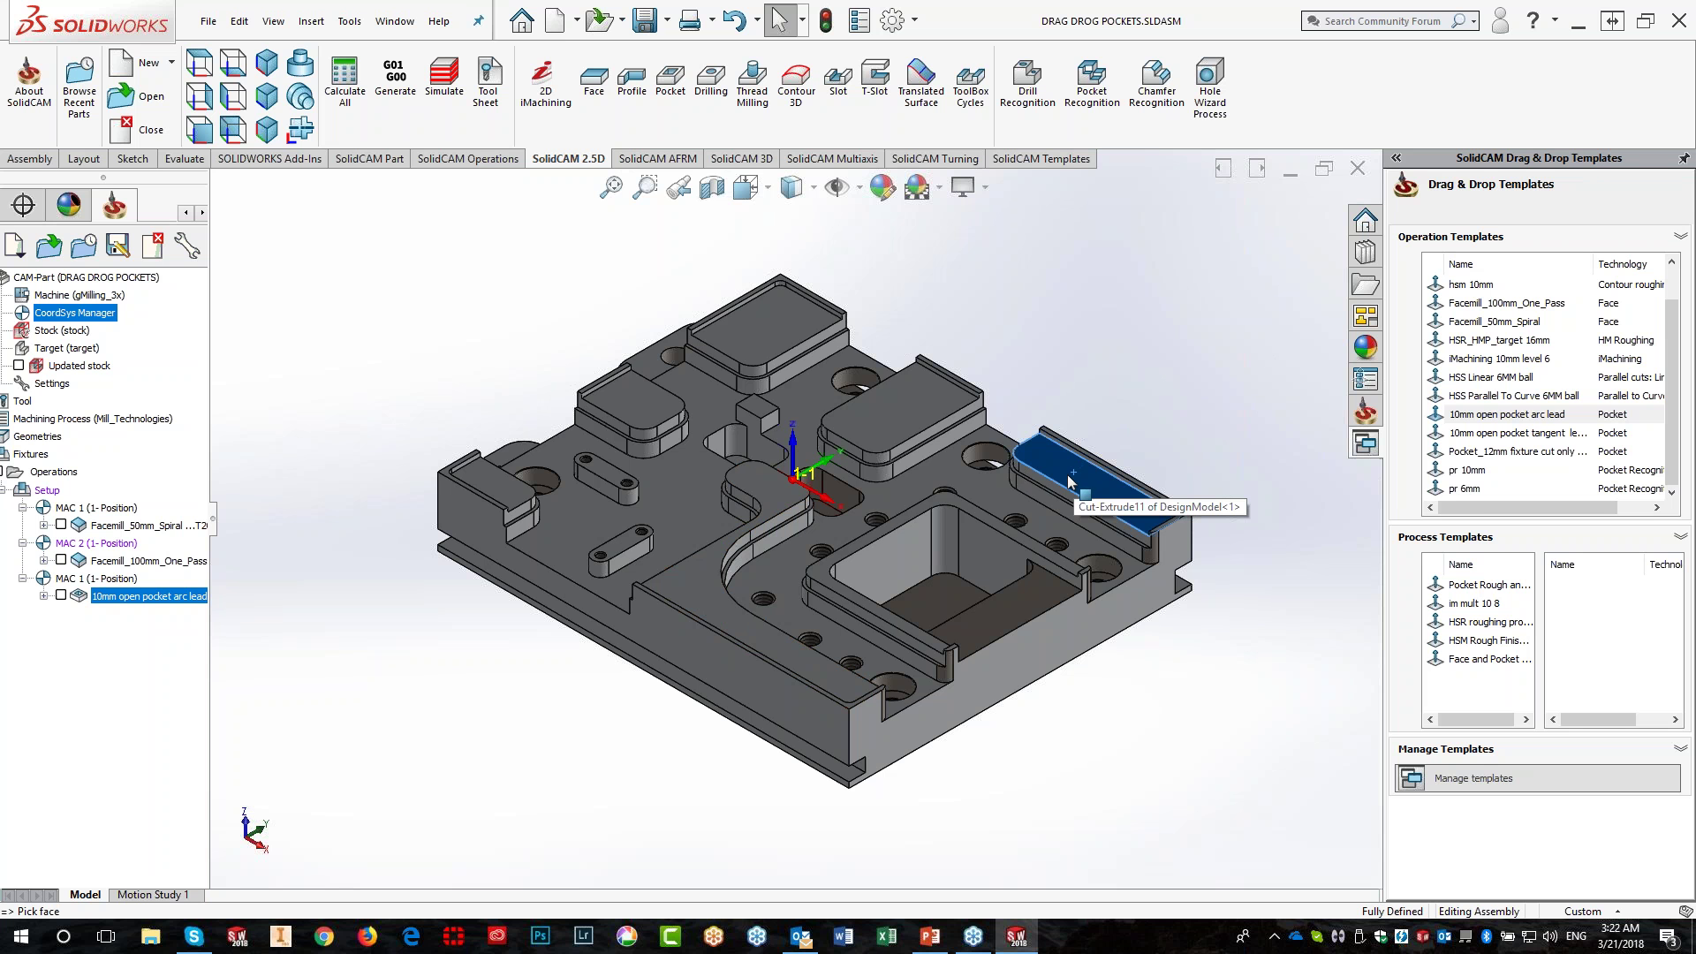
left_click(909, 412)
left_click(771, 333)
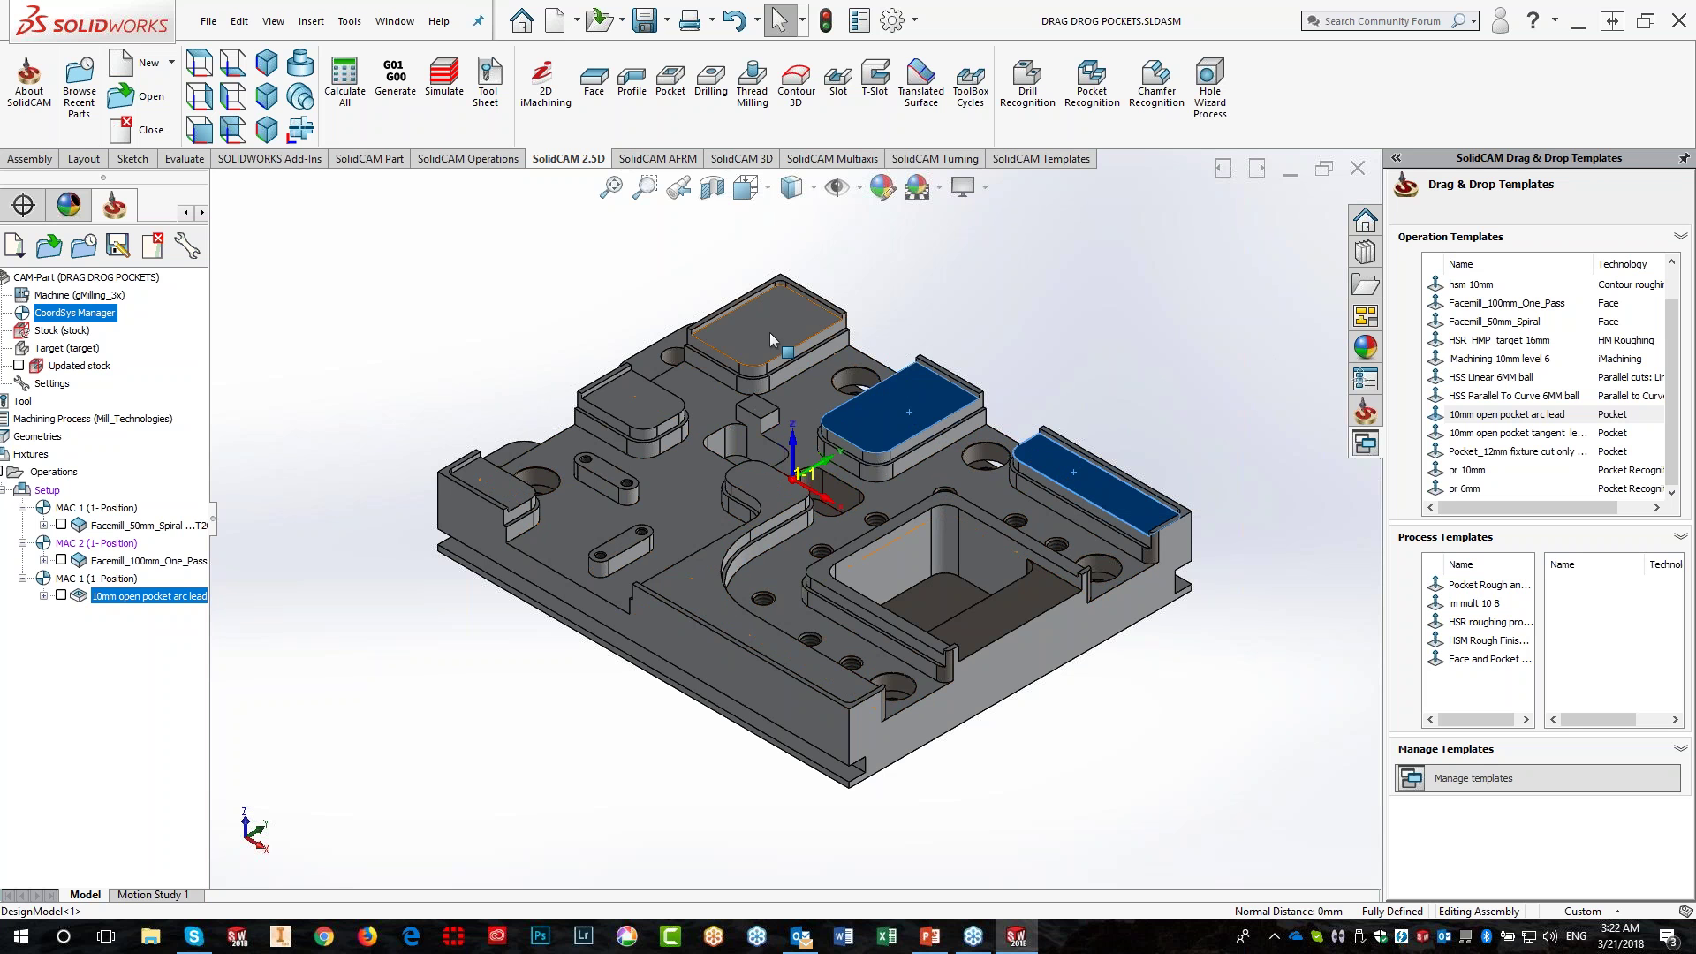
left_click(614, 407)
left_click(488, 486)
left_click(687, 588)
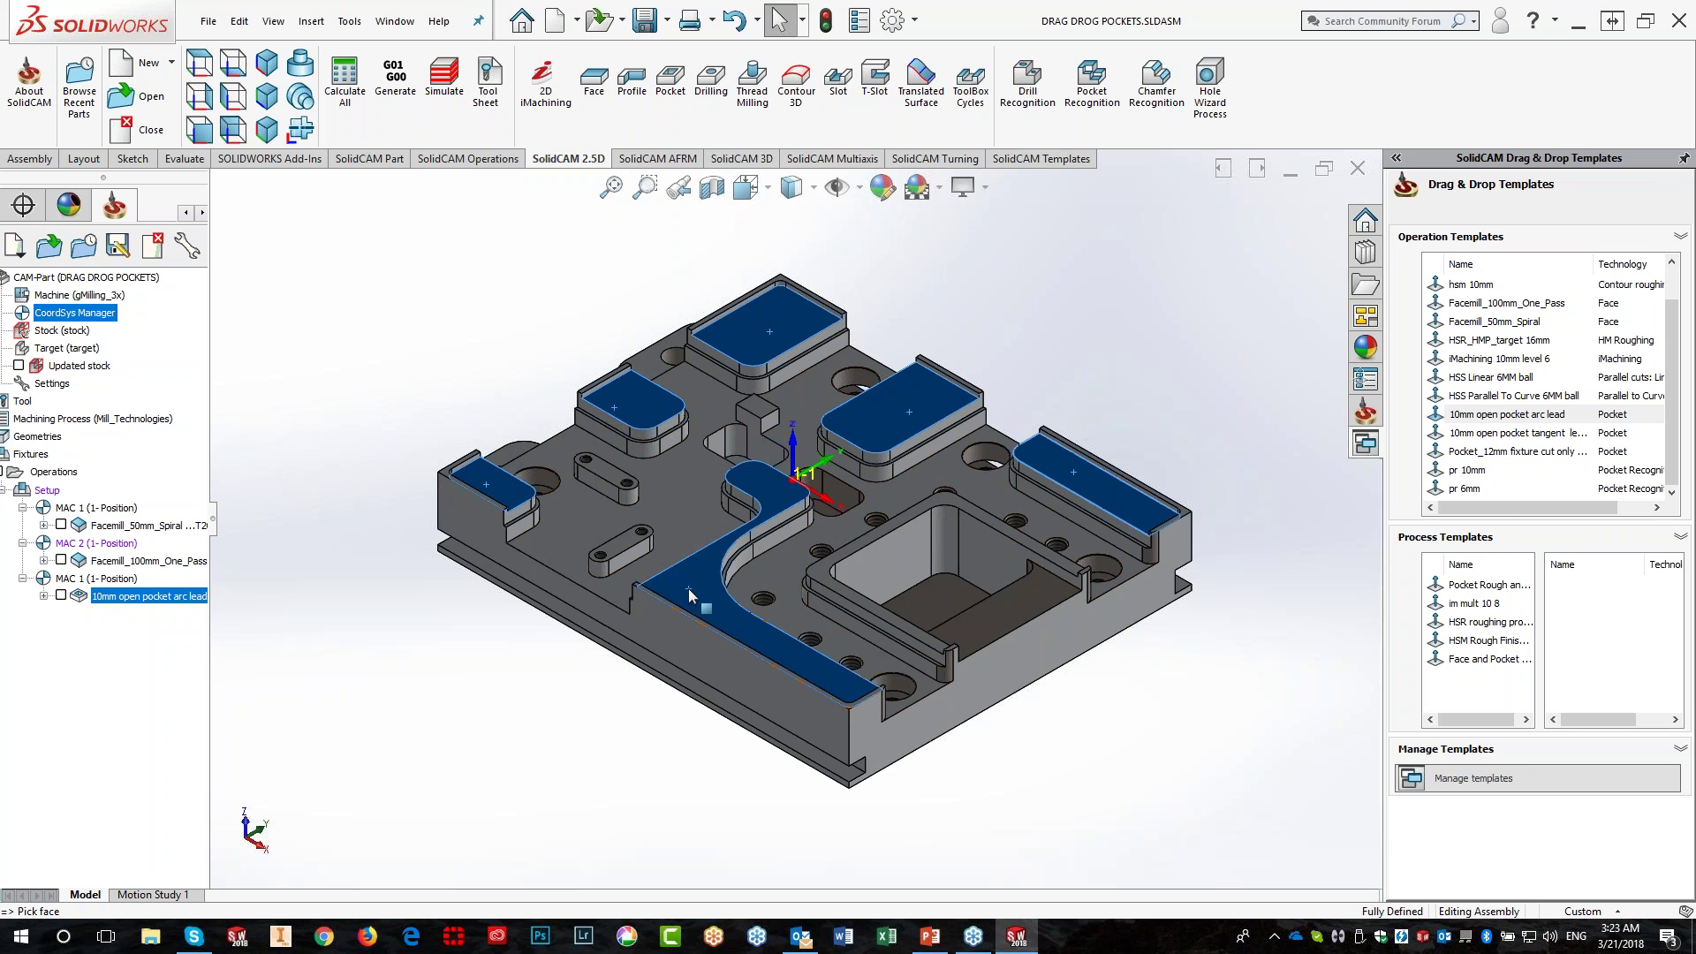
key("Return")
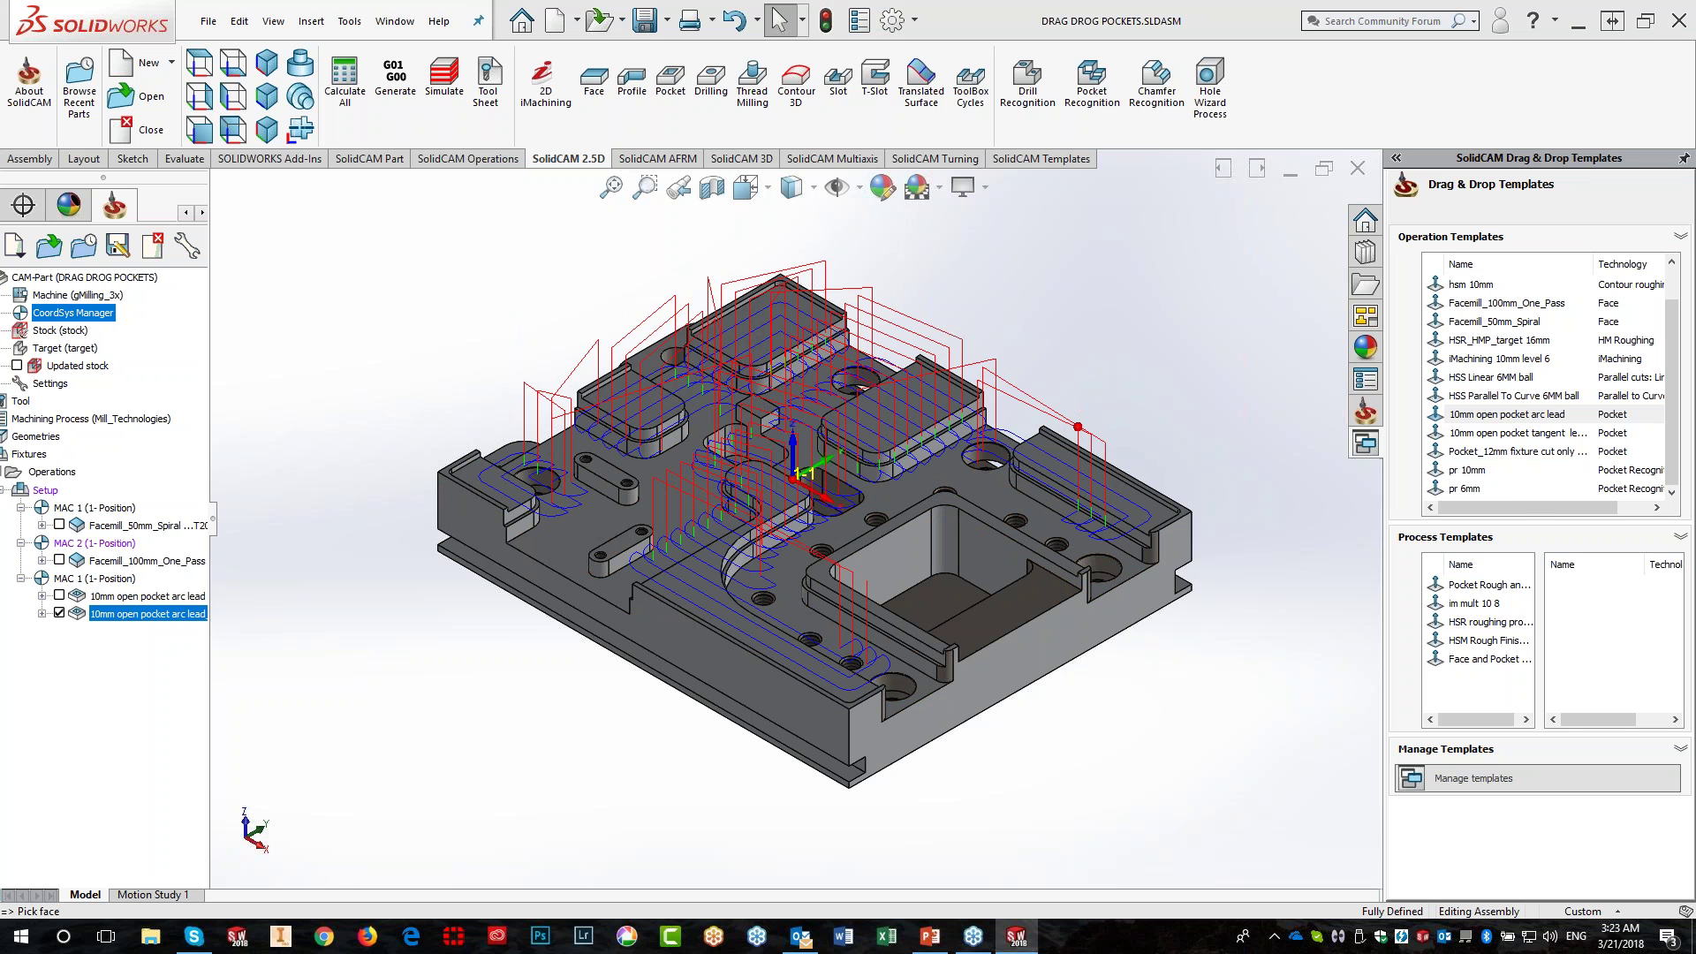
left_click(59, 613)
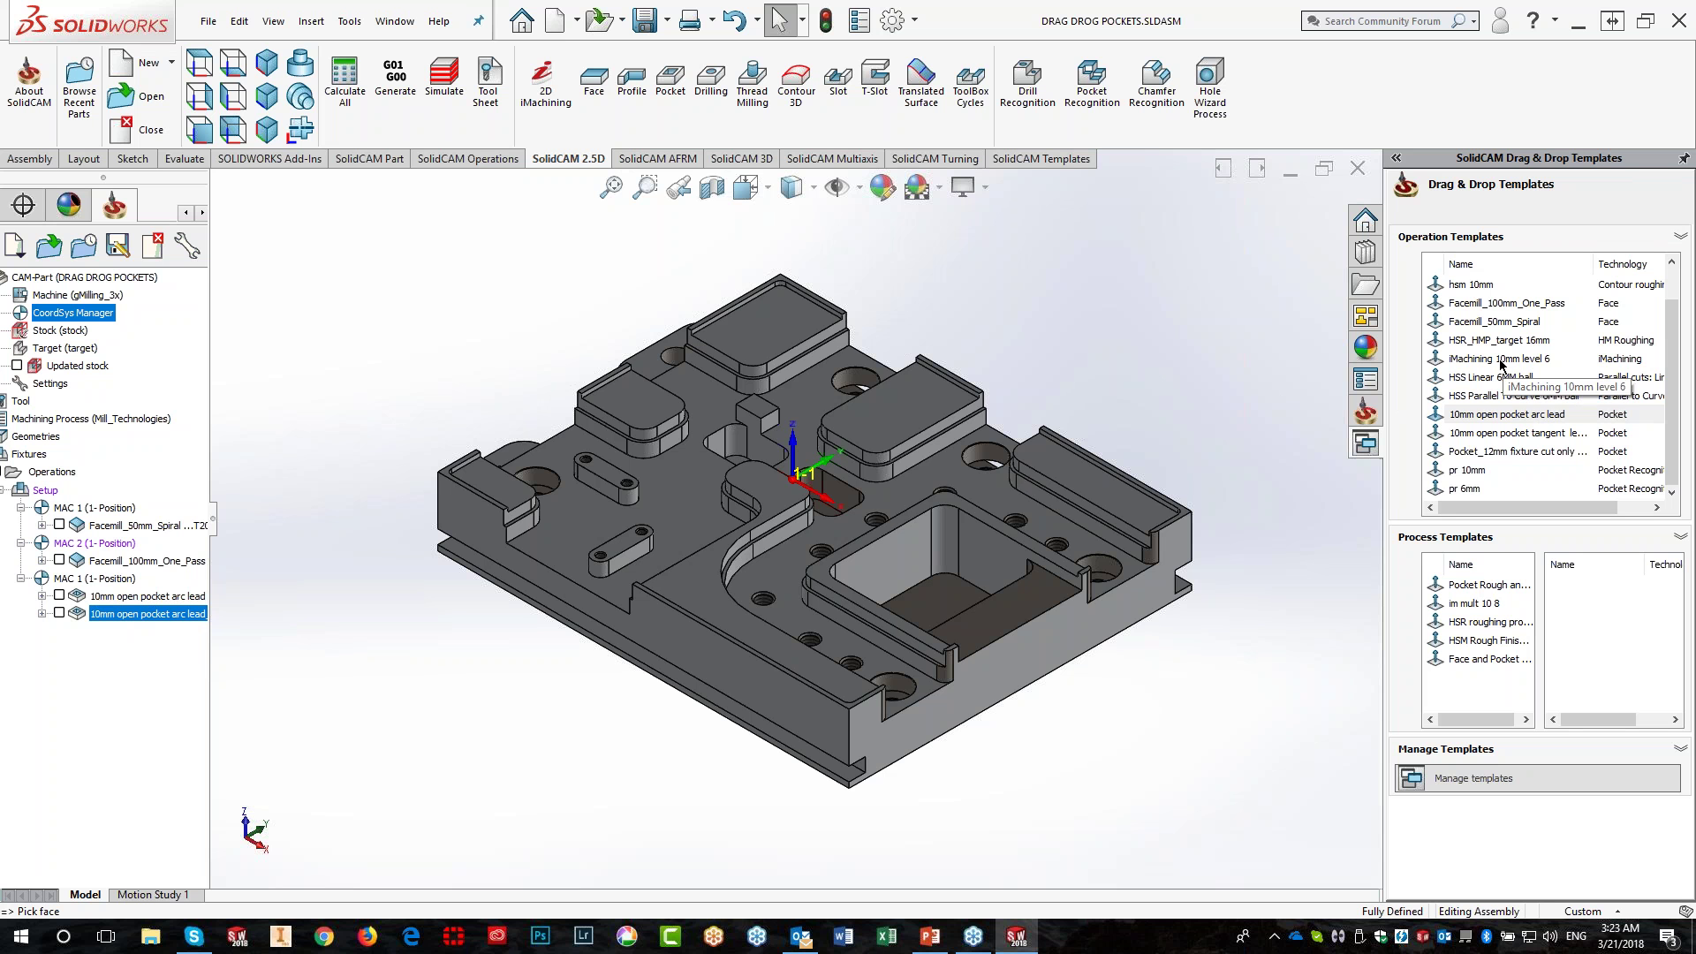
Apply the iMachining 10mm level 6 template to the part's large floor face and hide its toolpath
left_click_drag(1501, 362, 1053, 525)
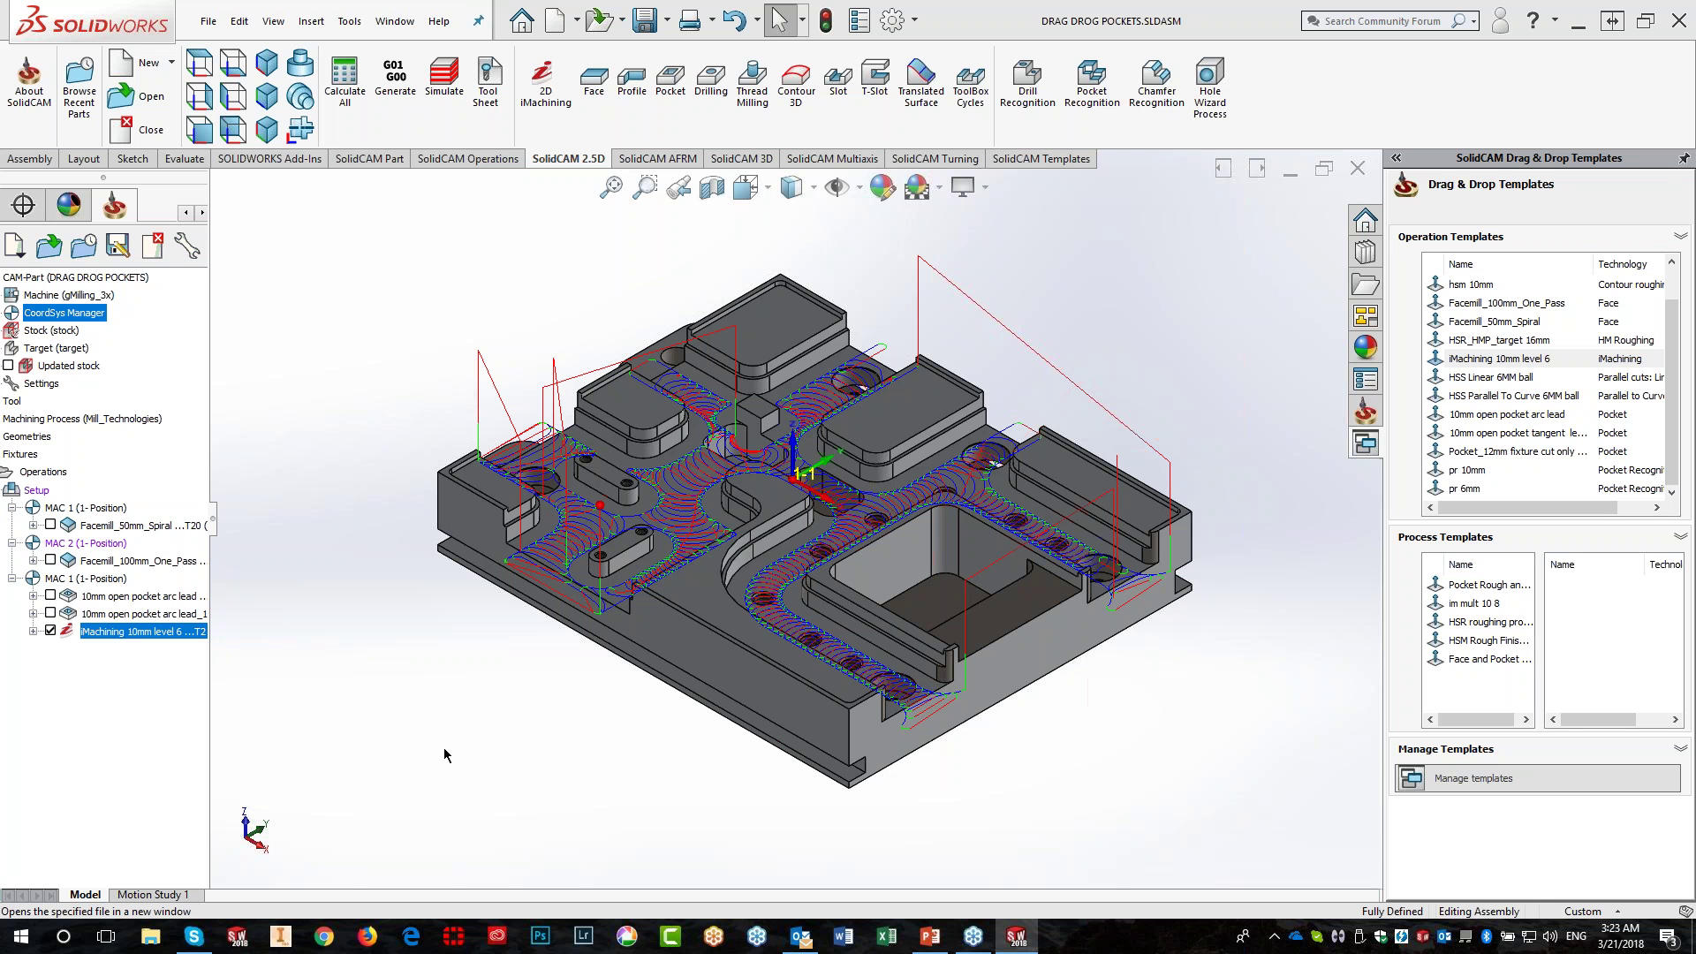
left_click(50, 631)
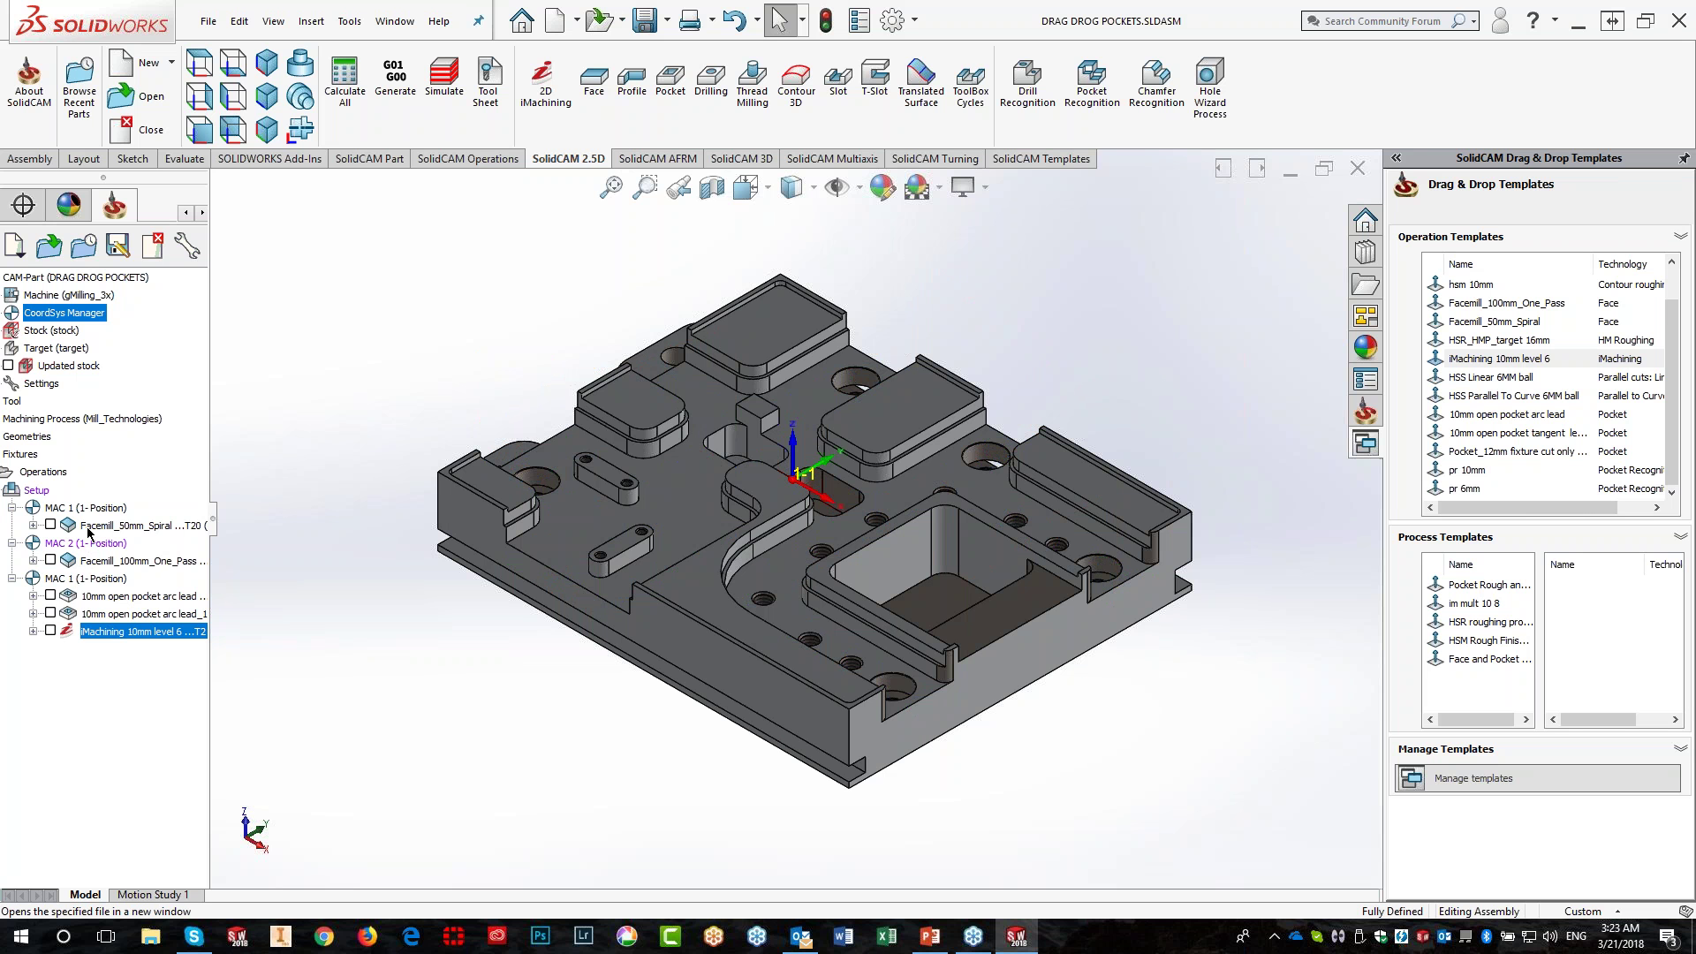
Delete all operations from the CAM part and confirm the deletion
right_click(62, 472)
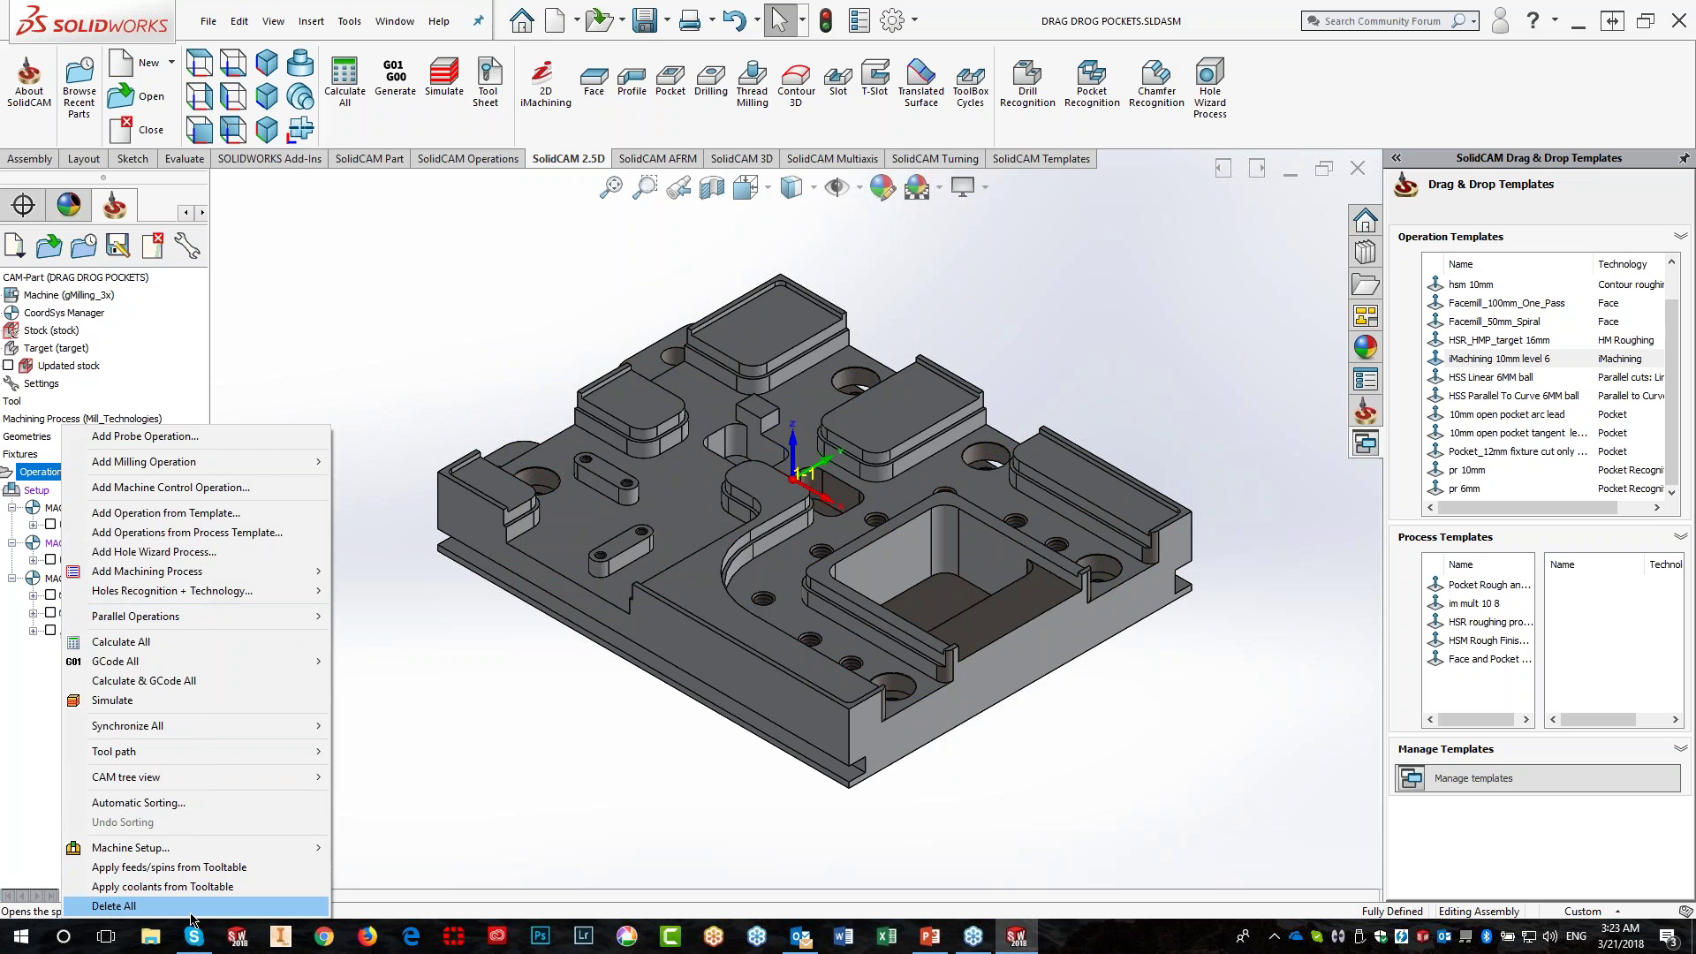
left_click(141, 906)
key("Return")
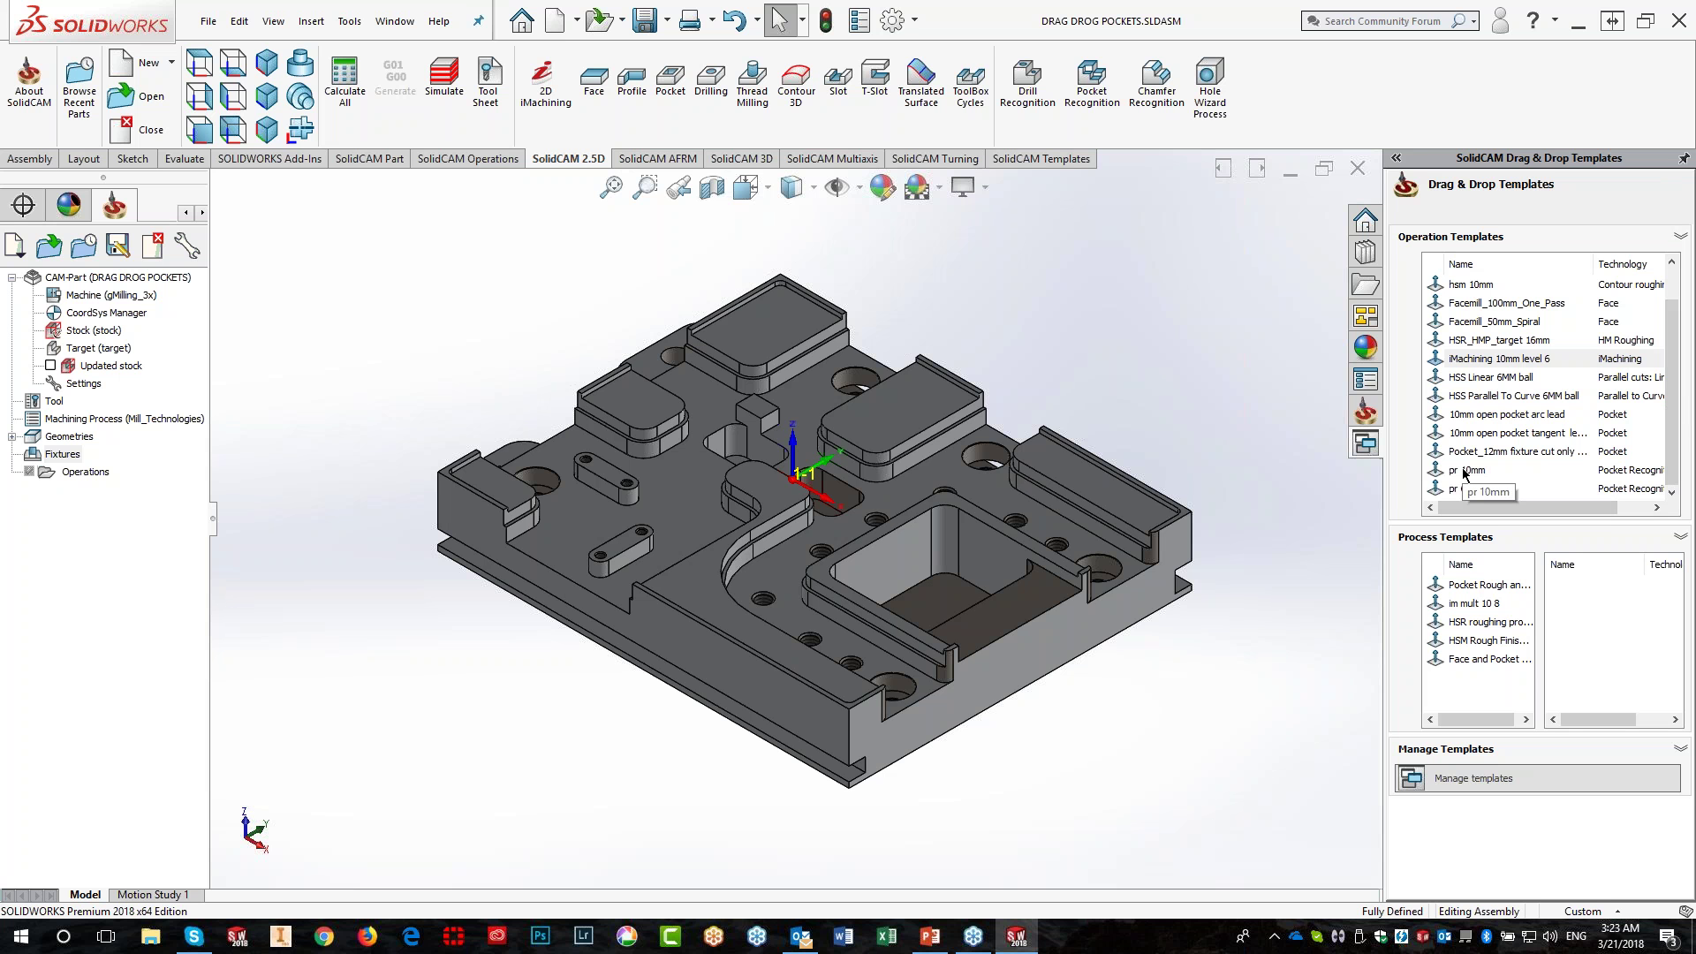
Apply the pr 10mm pocket recognition template to the recessed top face of the long edge pad and hide its toolpath
left_click_drag(1464, 473, 1075, 467)
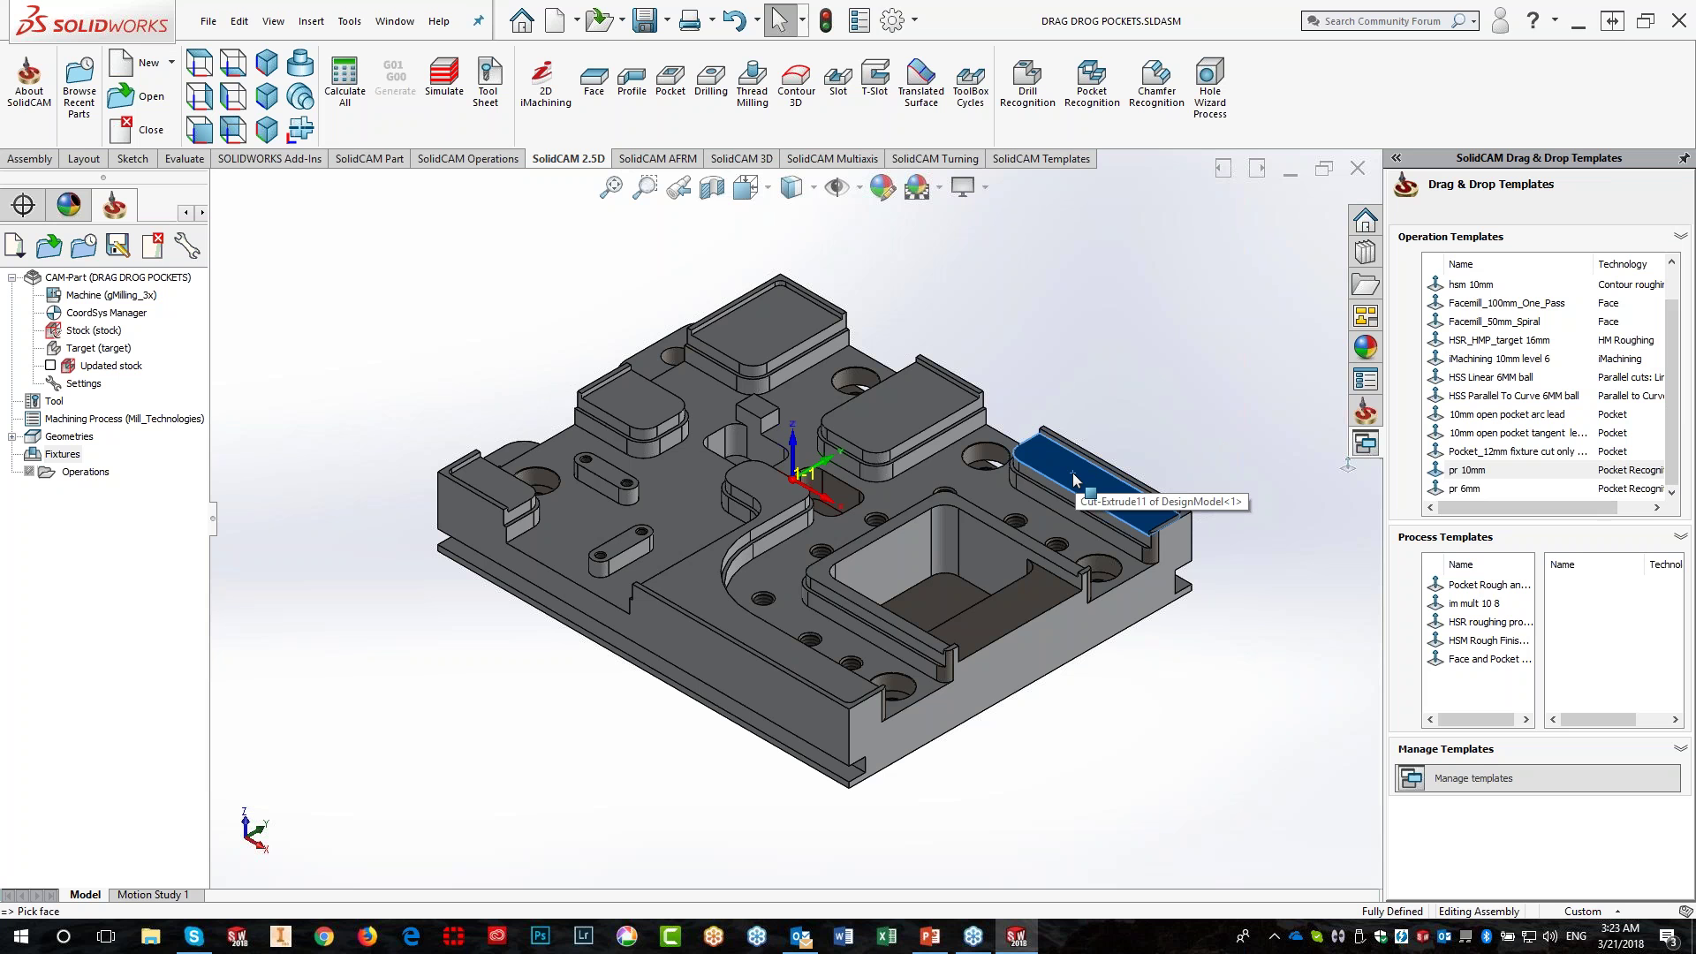
left_click_drag(1074, 478, 1074, 478)
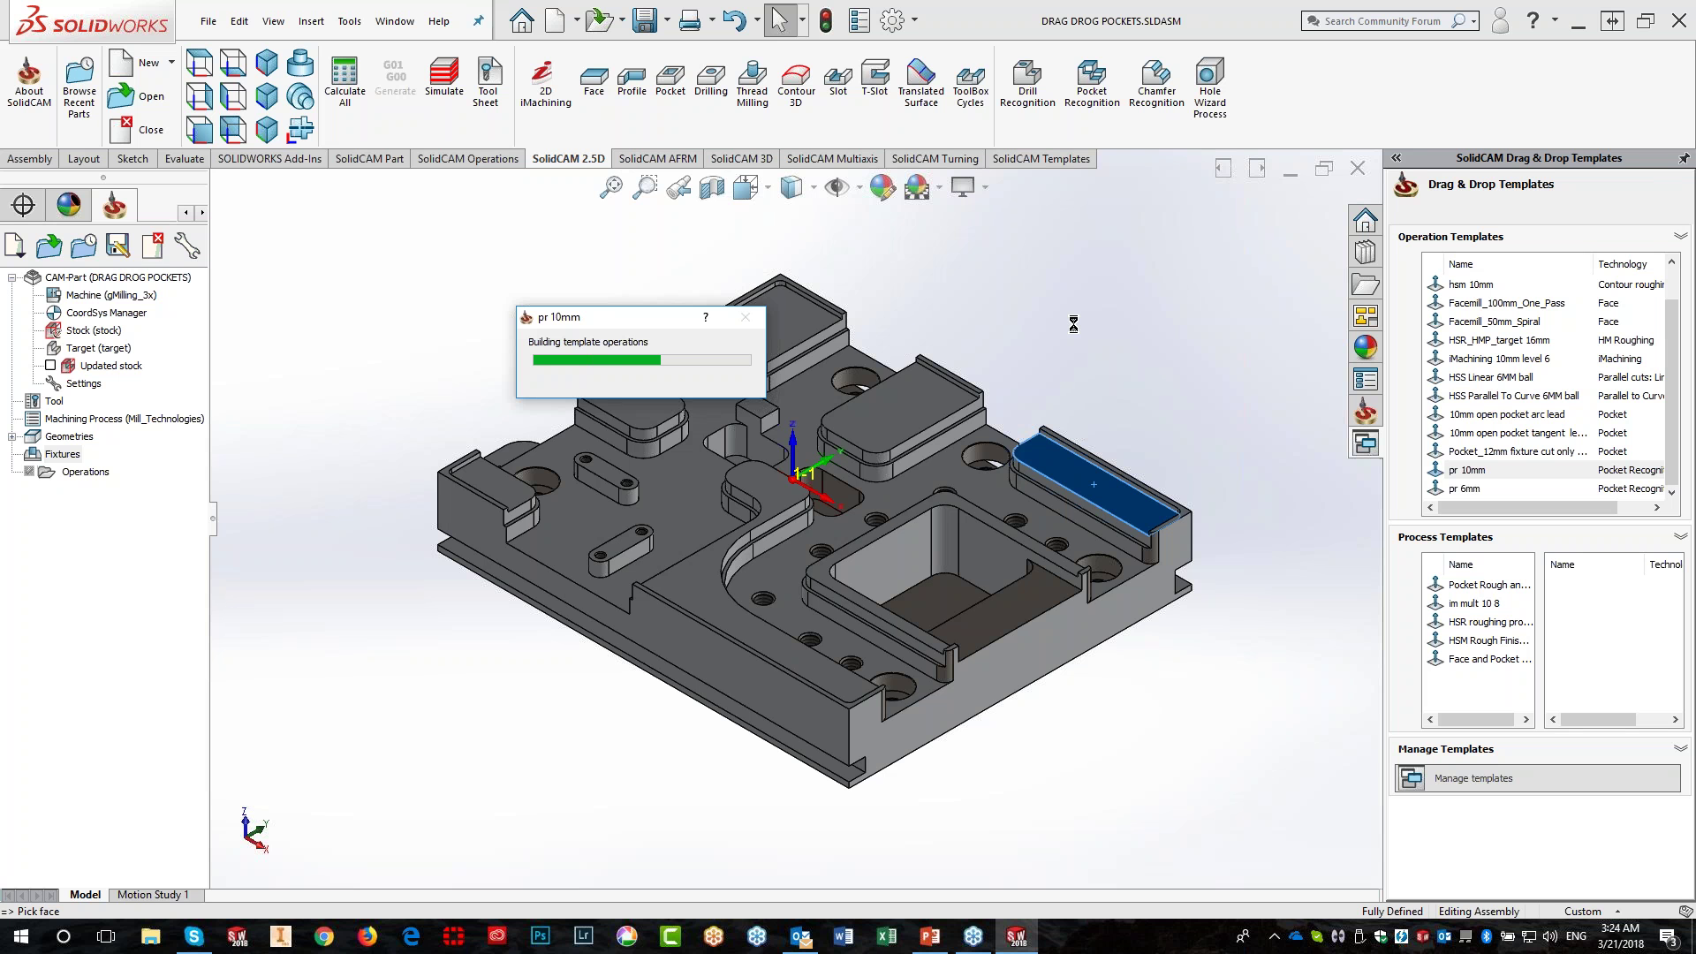
left_click(776, 383)
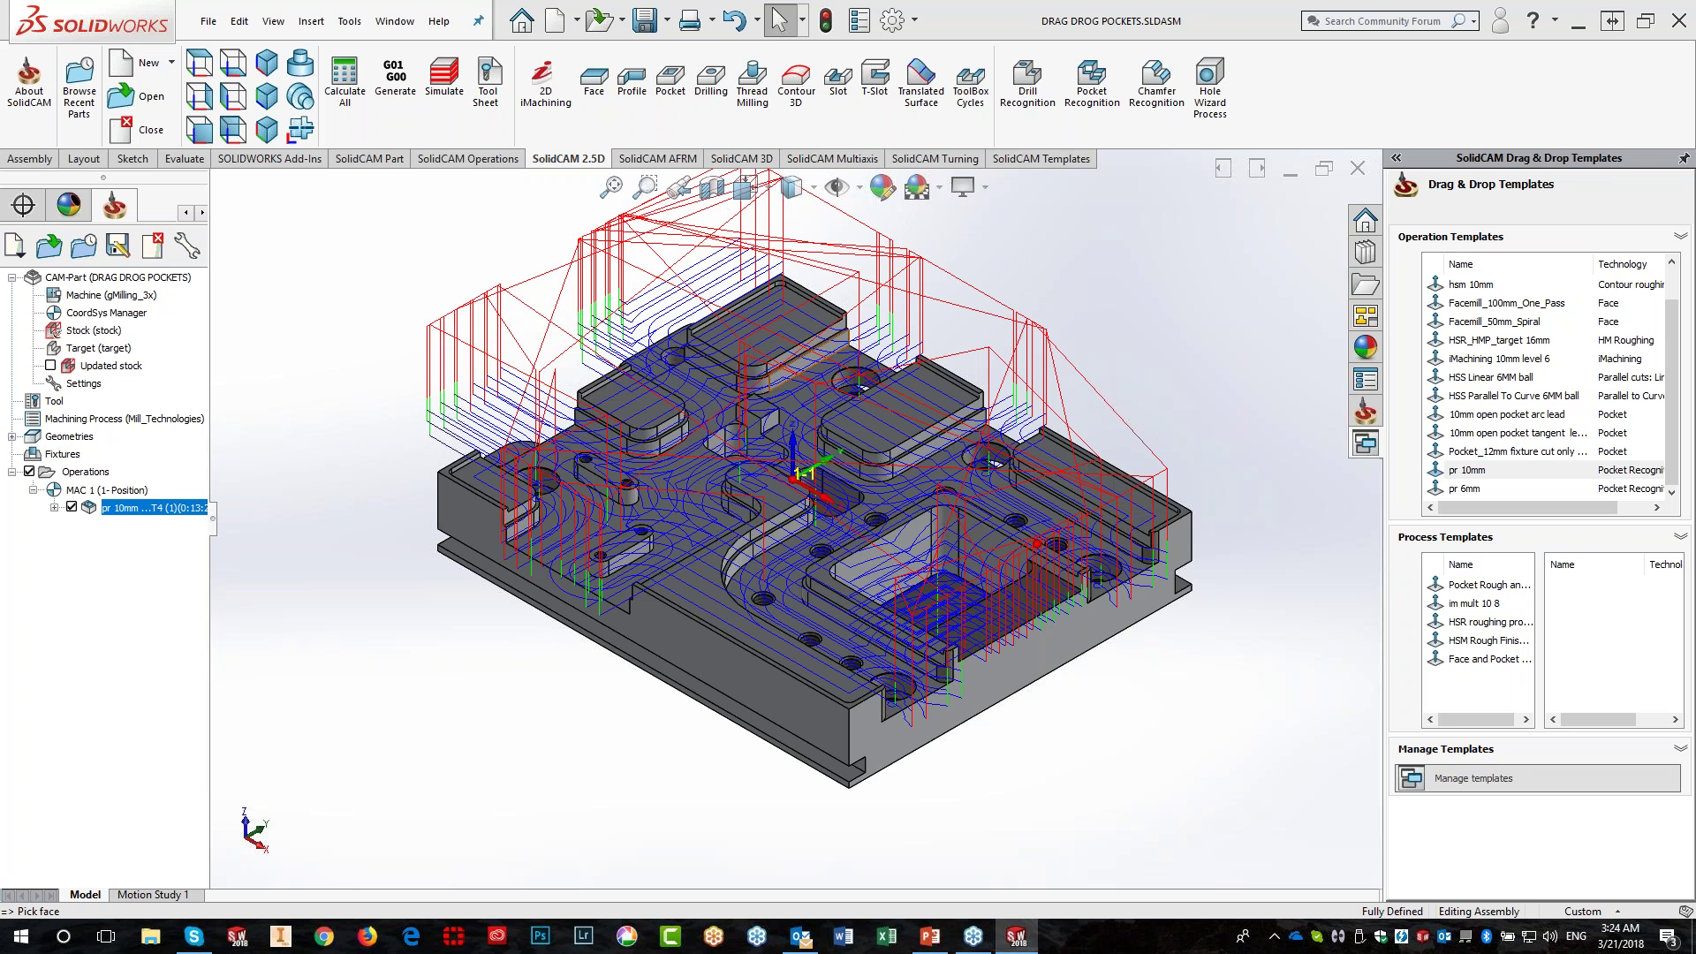
middle_click_drag(809, 389, 782, 342)
left_click(73, 508)
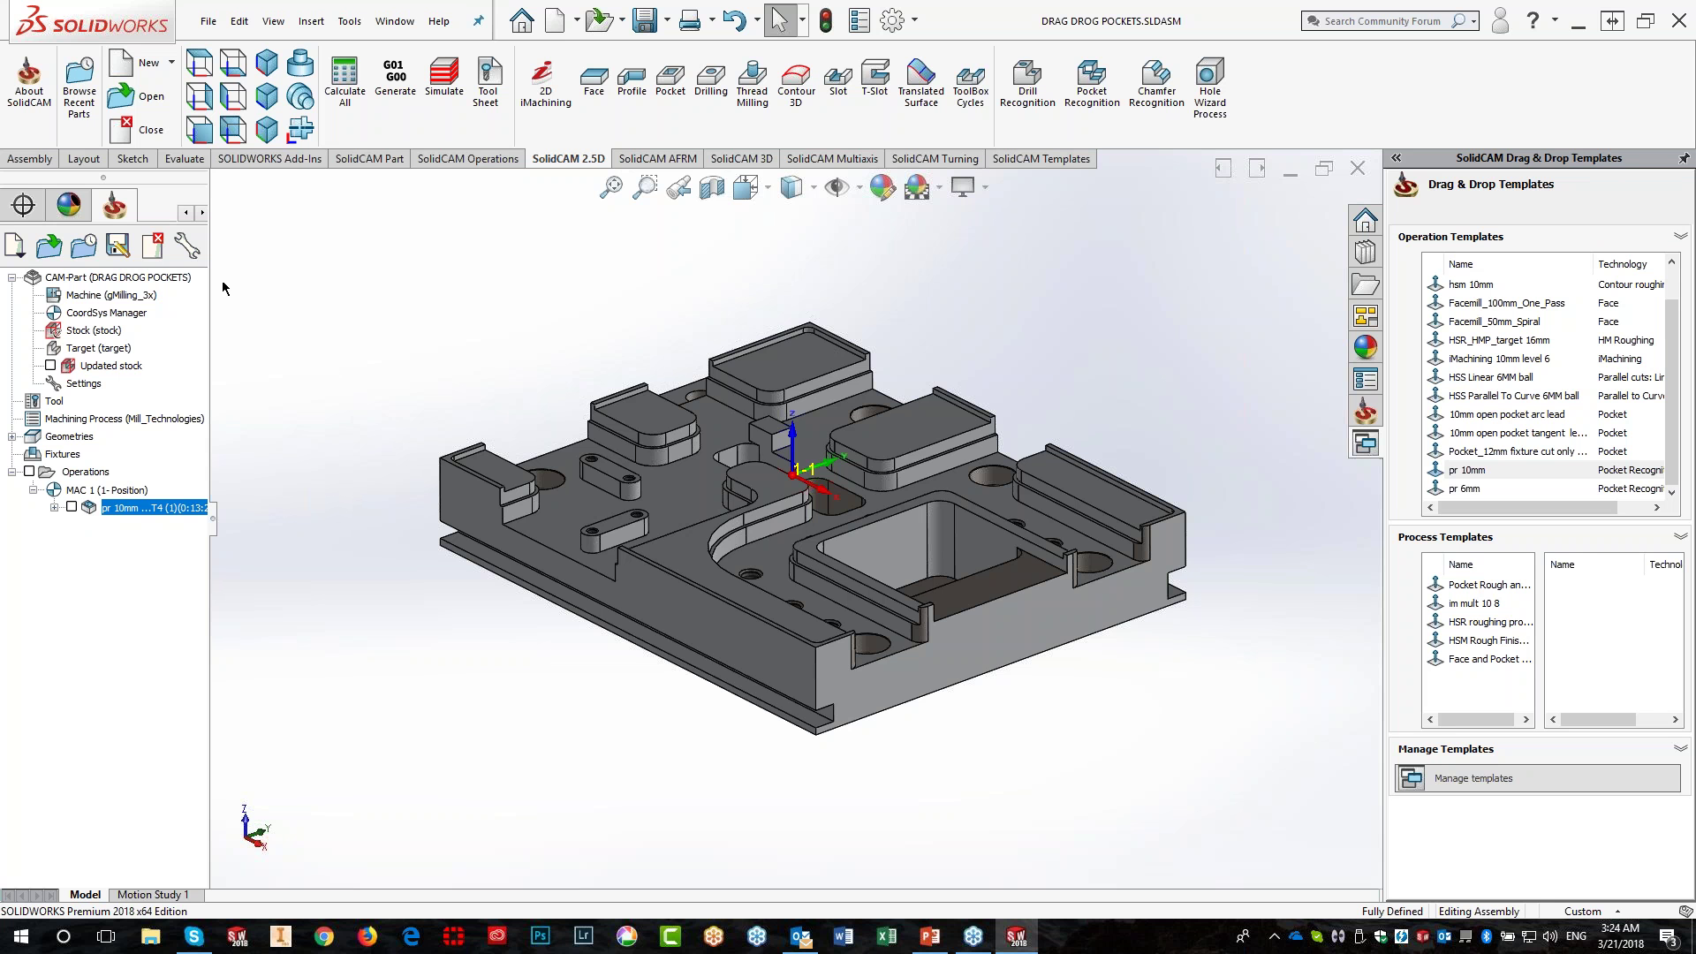
Open the HSS drag.prz CAM part from the Webinar SolidCAM 2018 folder
left_click(122, 101)
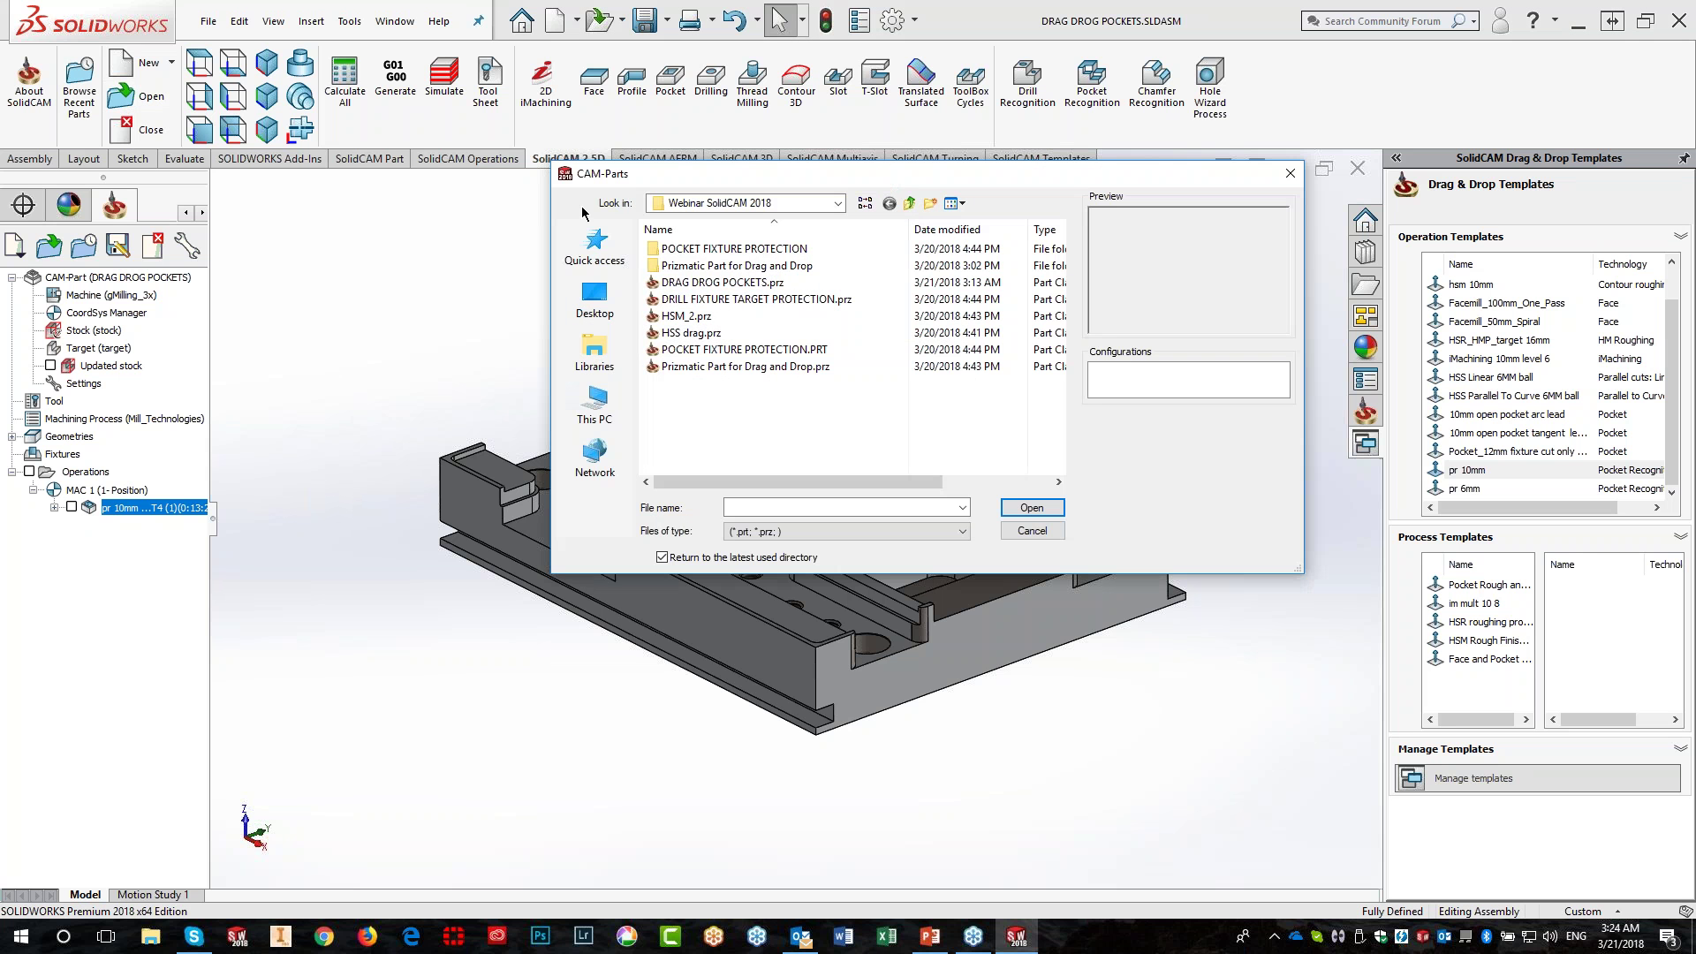
left_click(692, 333)
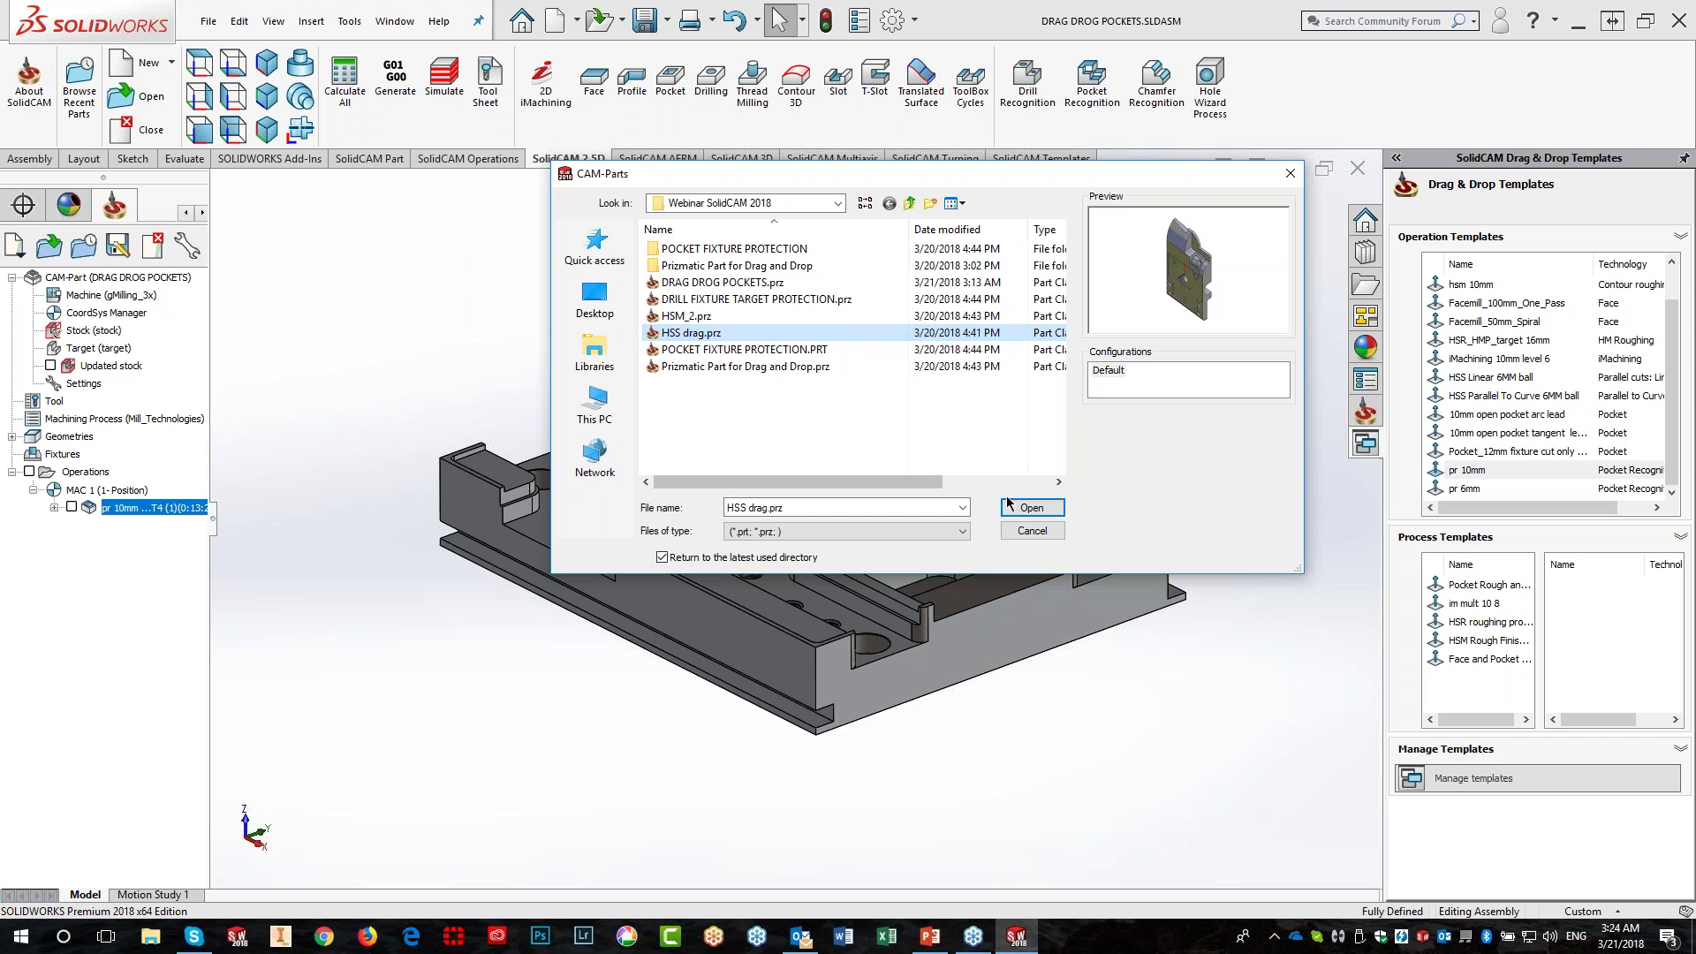
left_click(1032, 507)
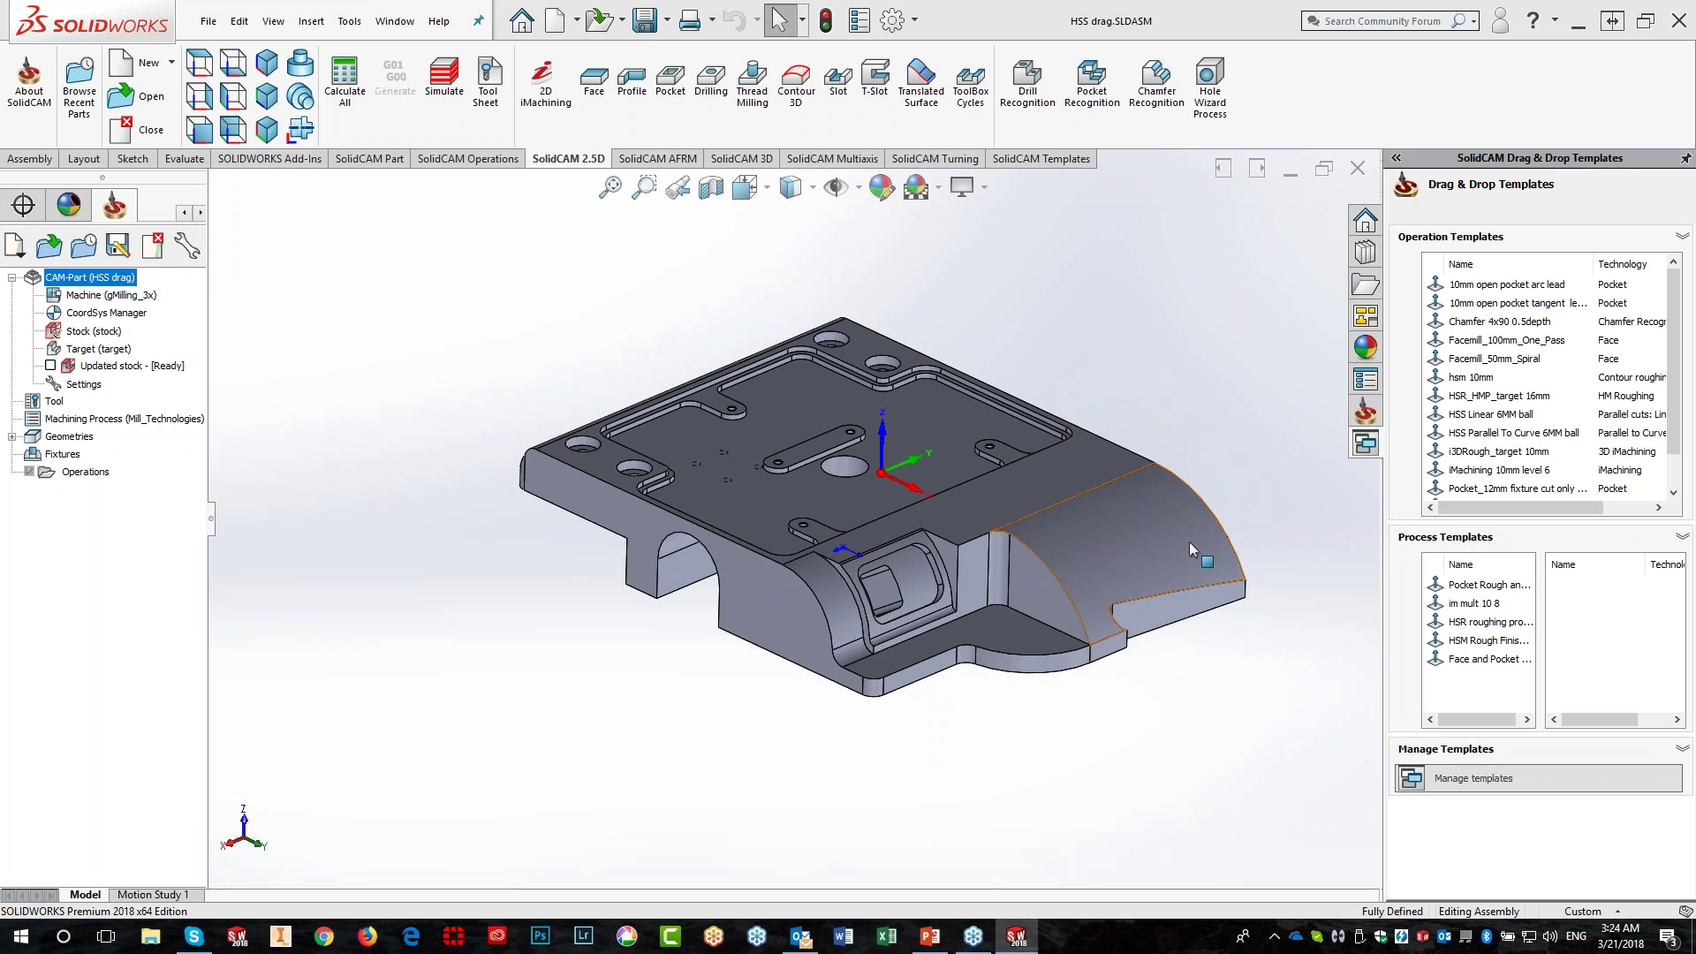
Apply the HSS Linear 6MM ball template to the large curved face with coordinate system MAC 1 (1- Position)
left_click(1163, 505)
left_click(1105, 329)
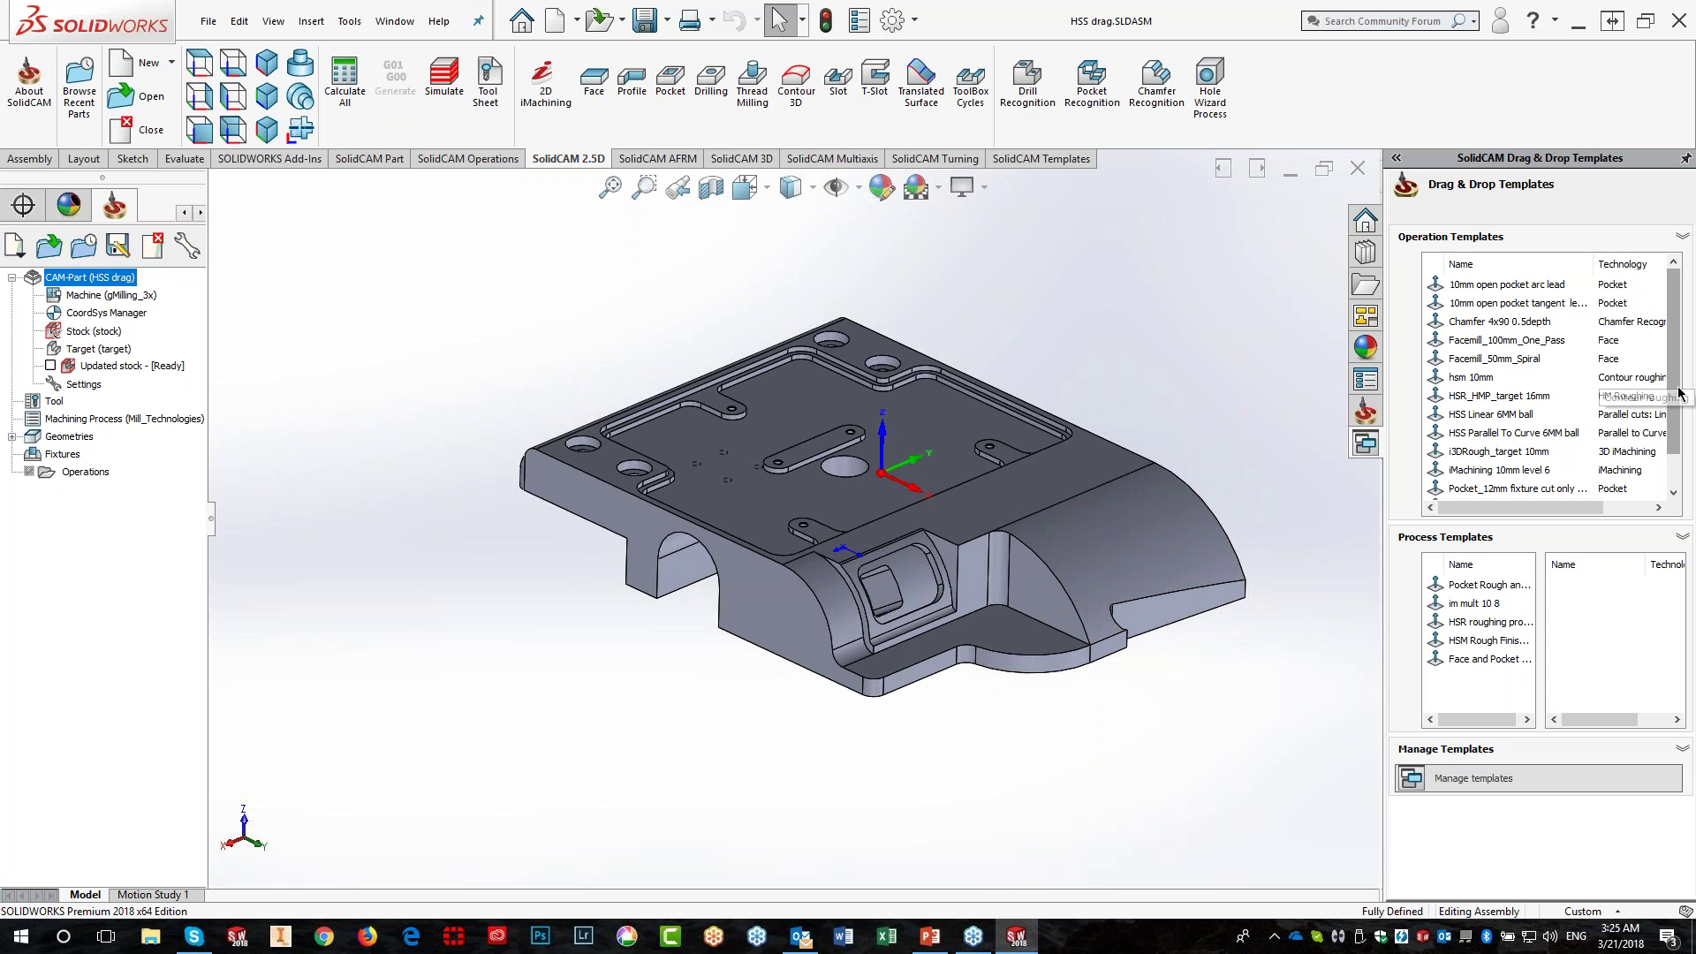
left_click_drag(1678, 384, 1690, 331)
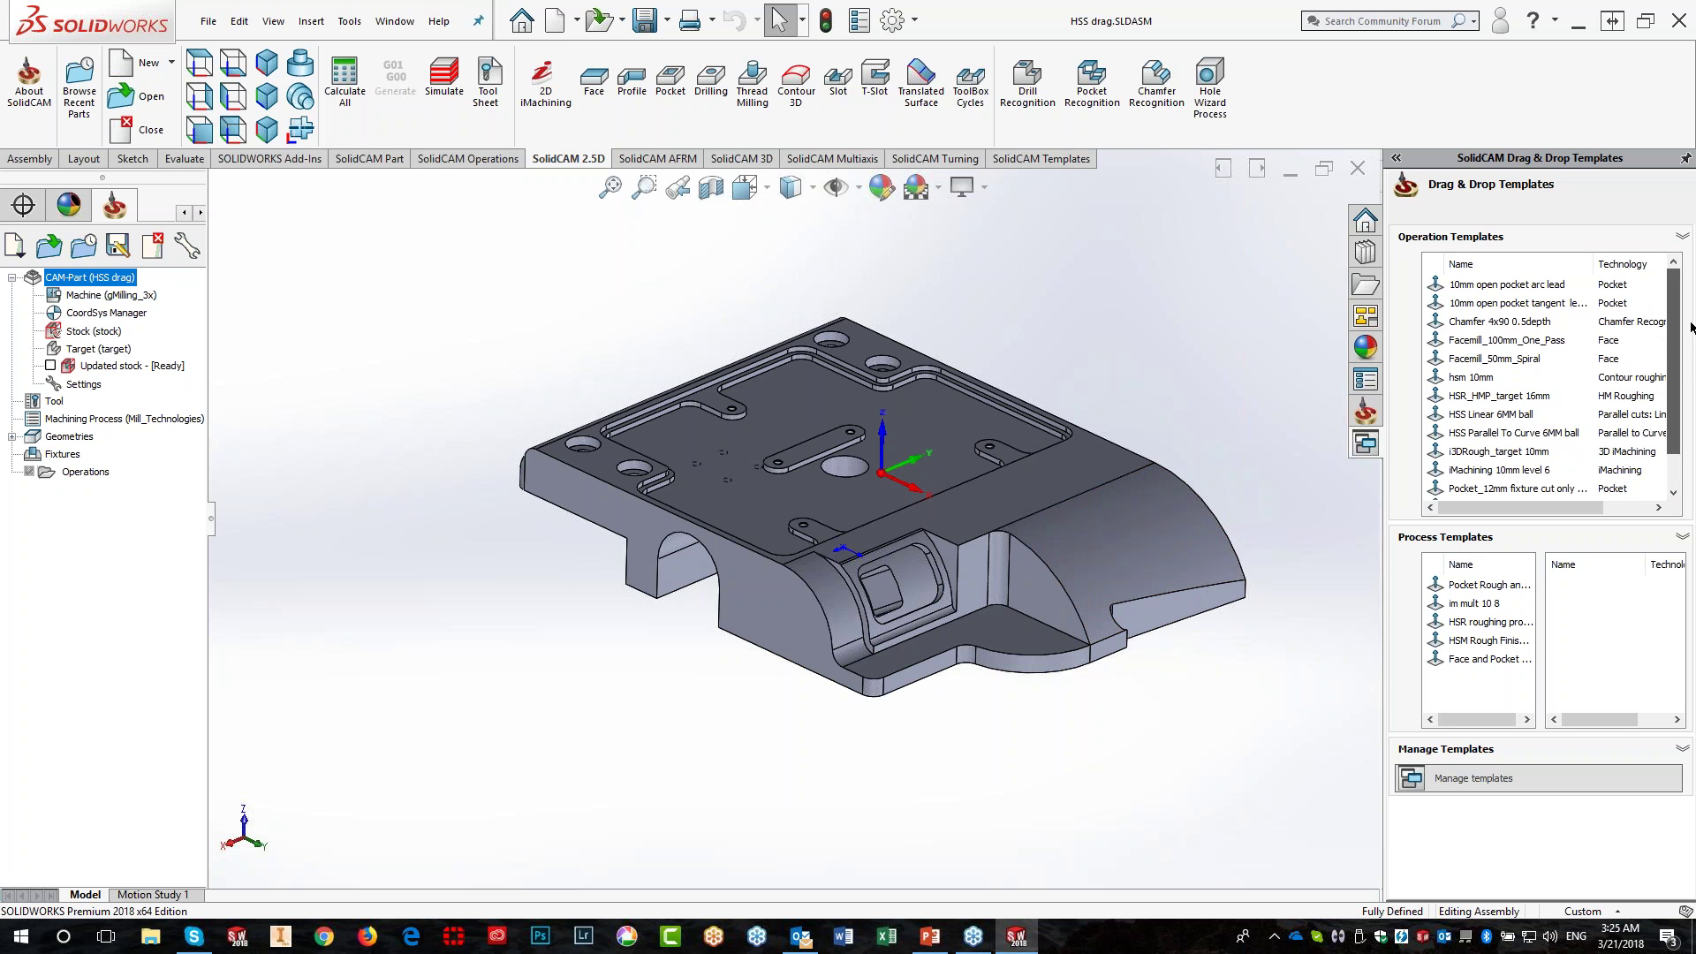
left_click(1464, 421)
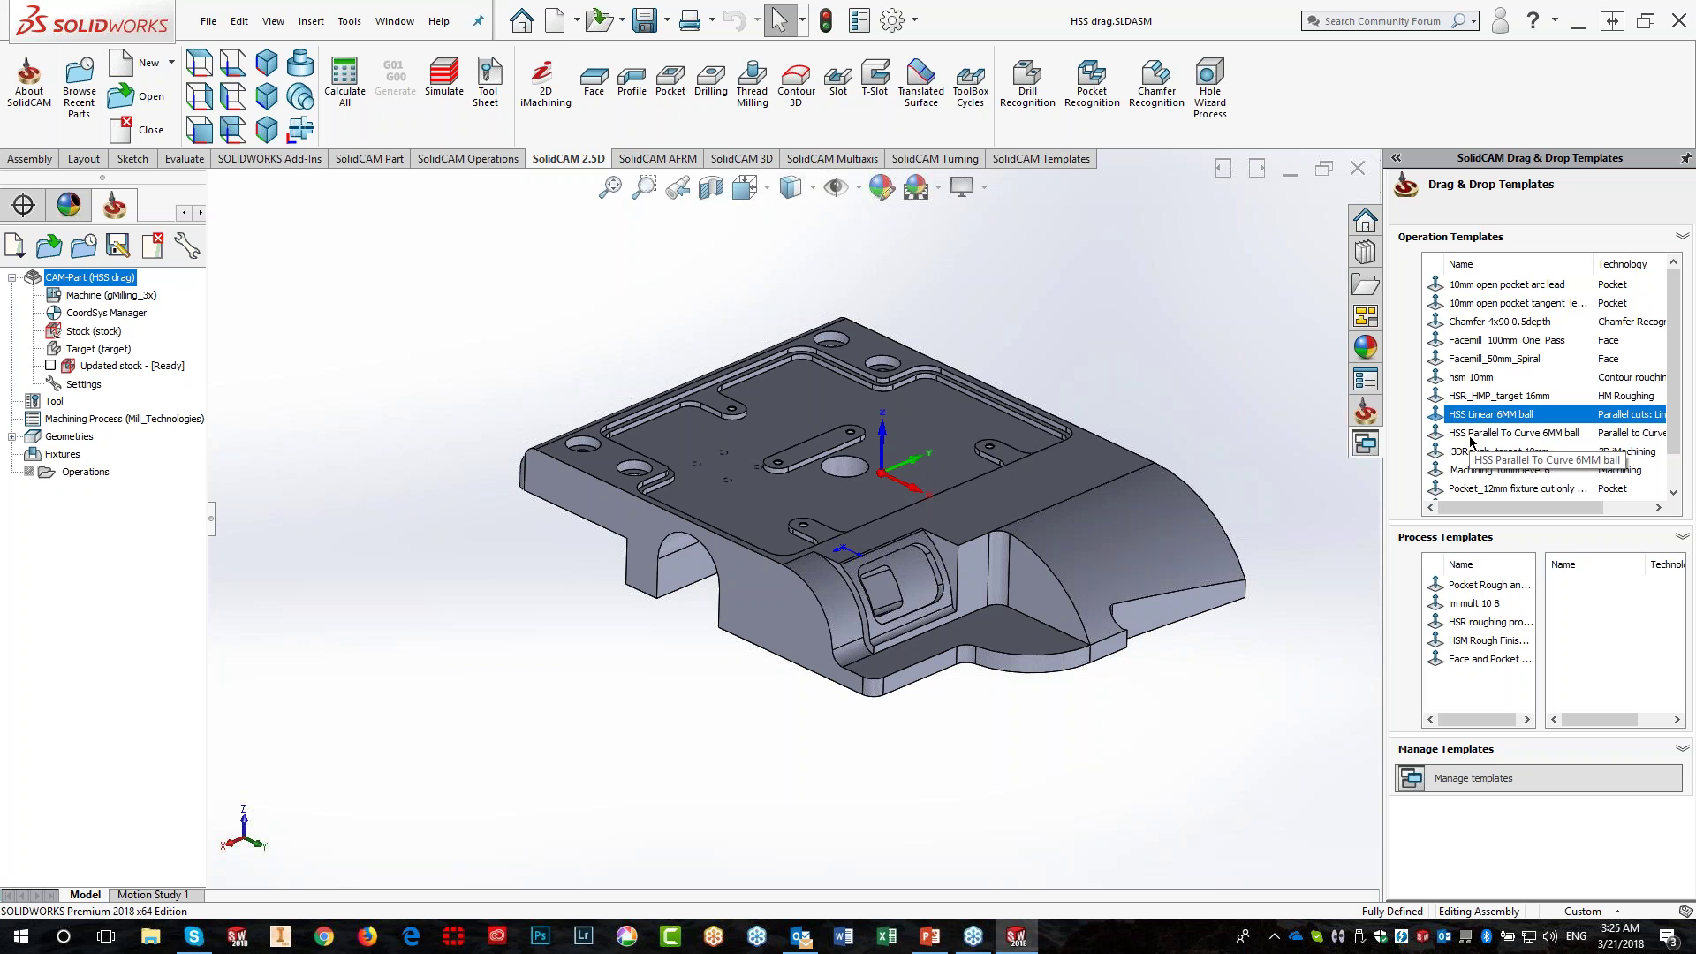
left_click_drag(1473, 419, 1129, 537)
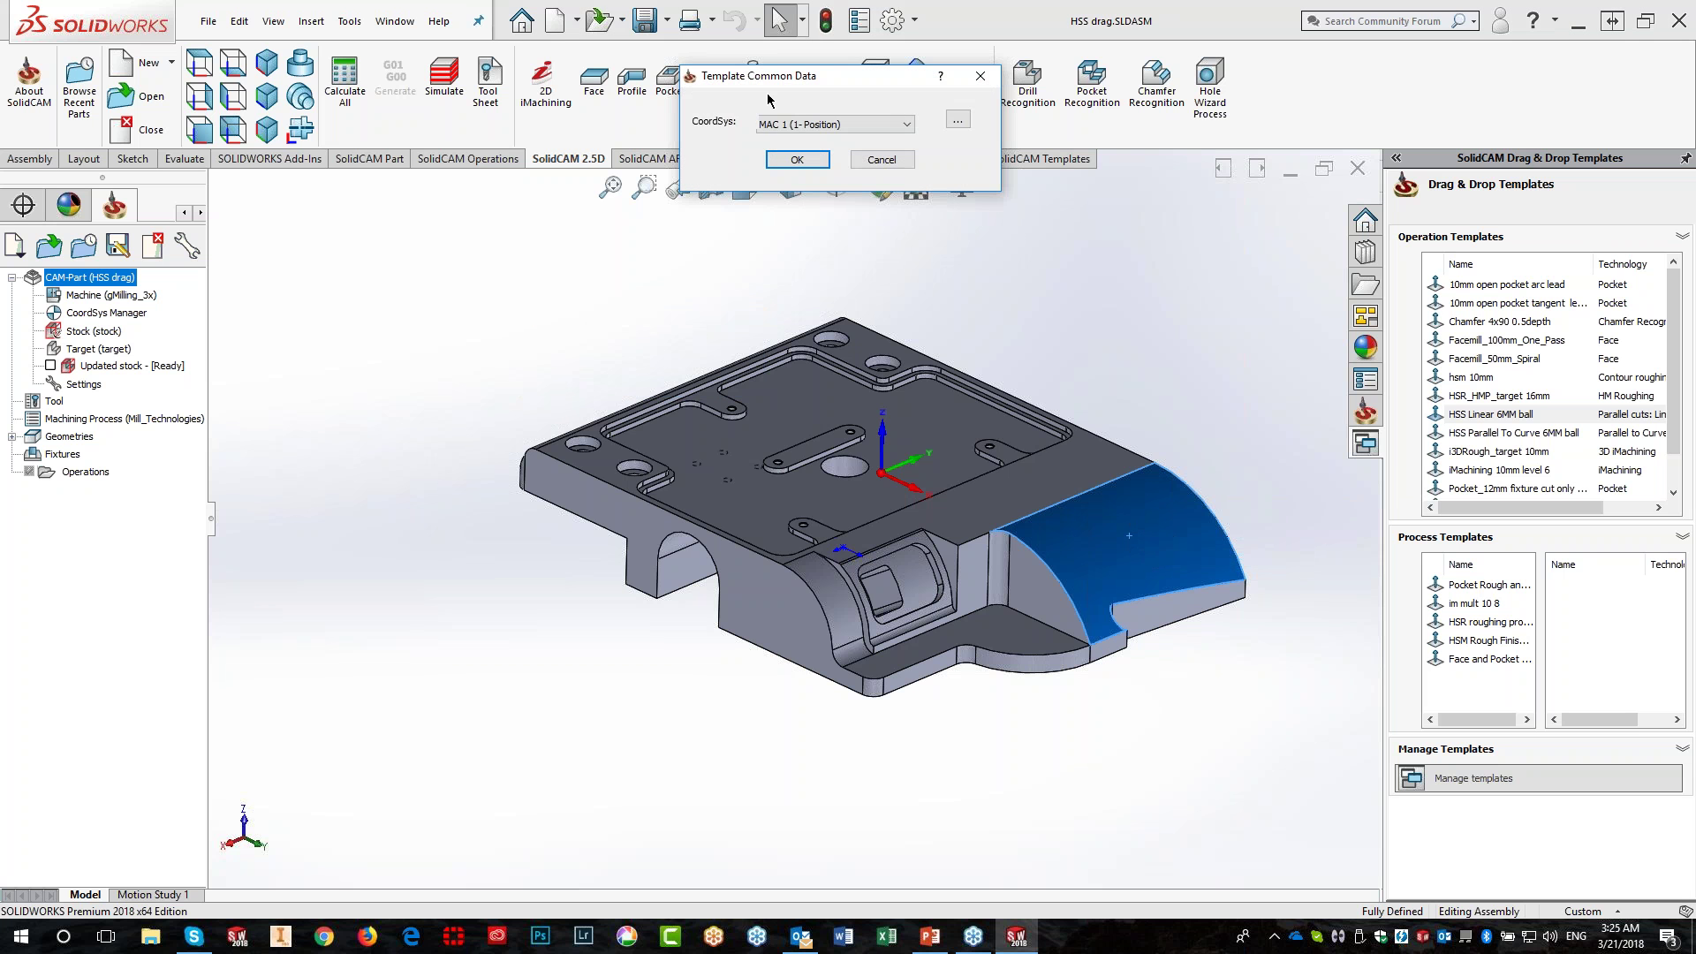
left_click(906, 125)
left_click(892, 140)
left_click(796, 159)
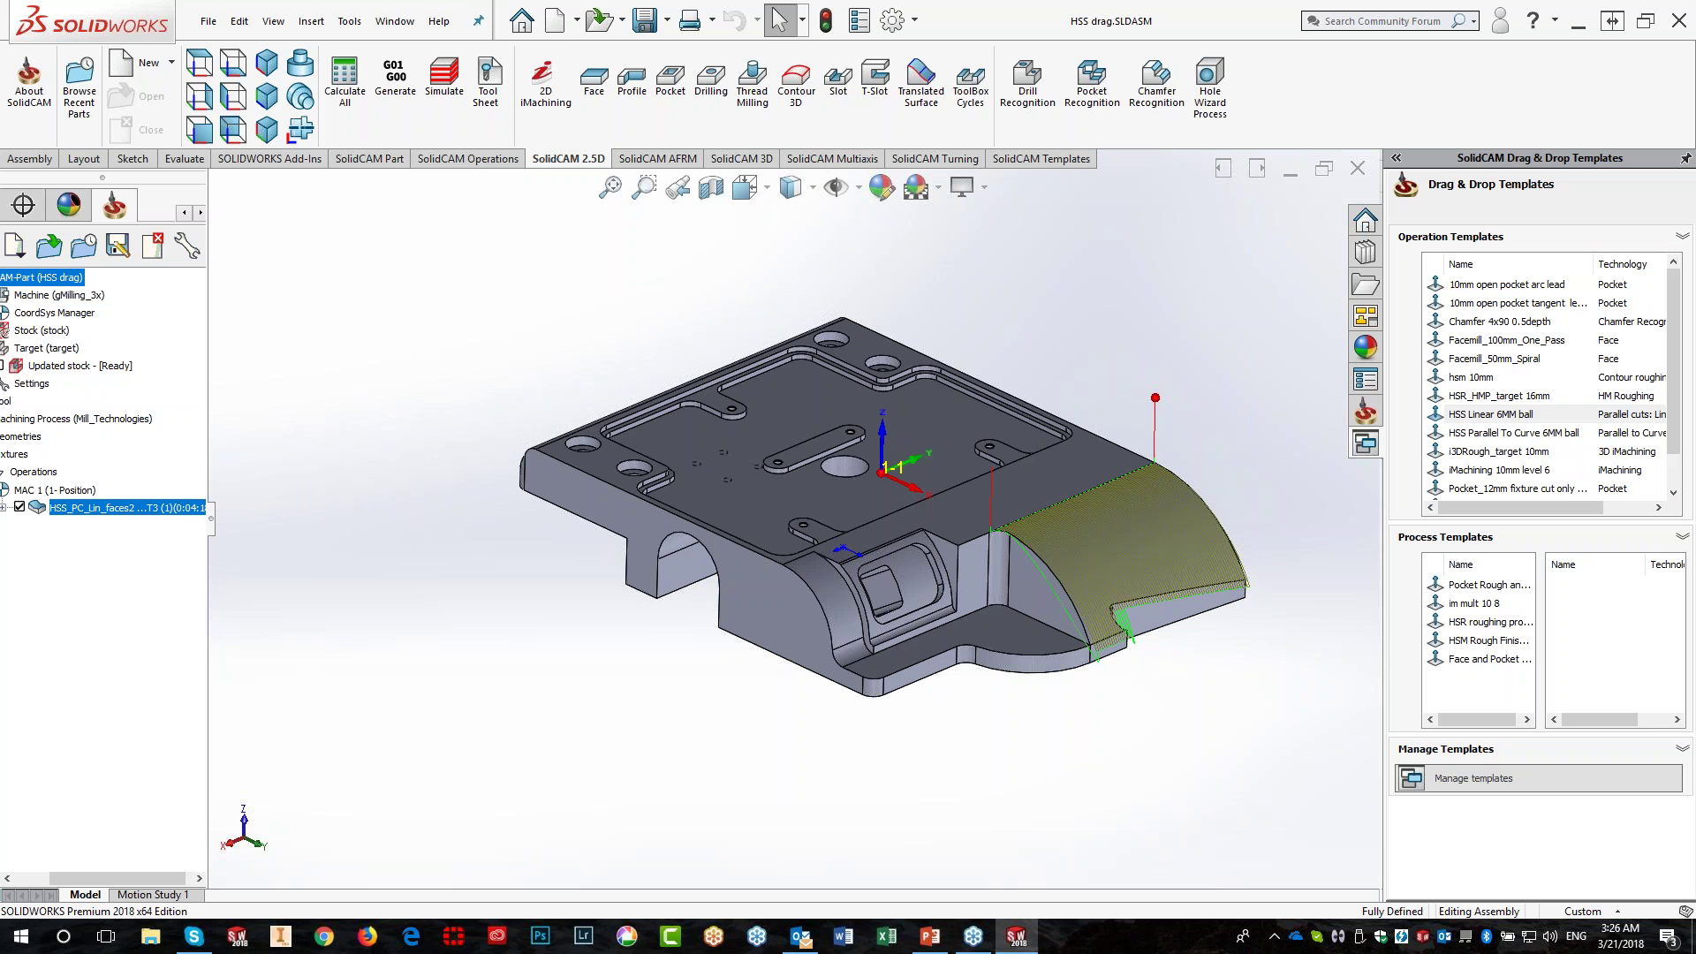
Delete the HSS linear operation from the CAM part and confirm the deletion
right_click(79, 513)
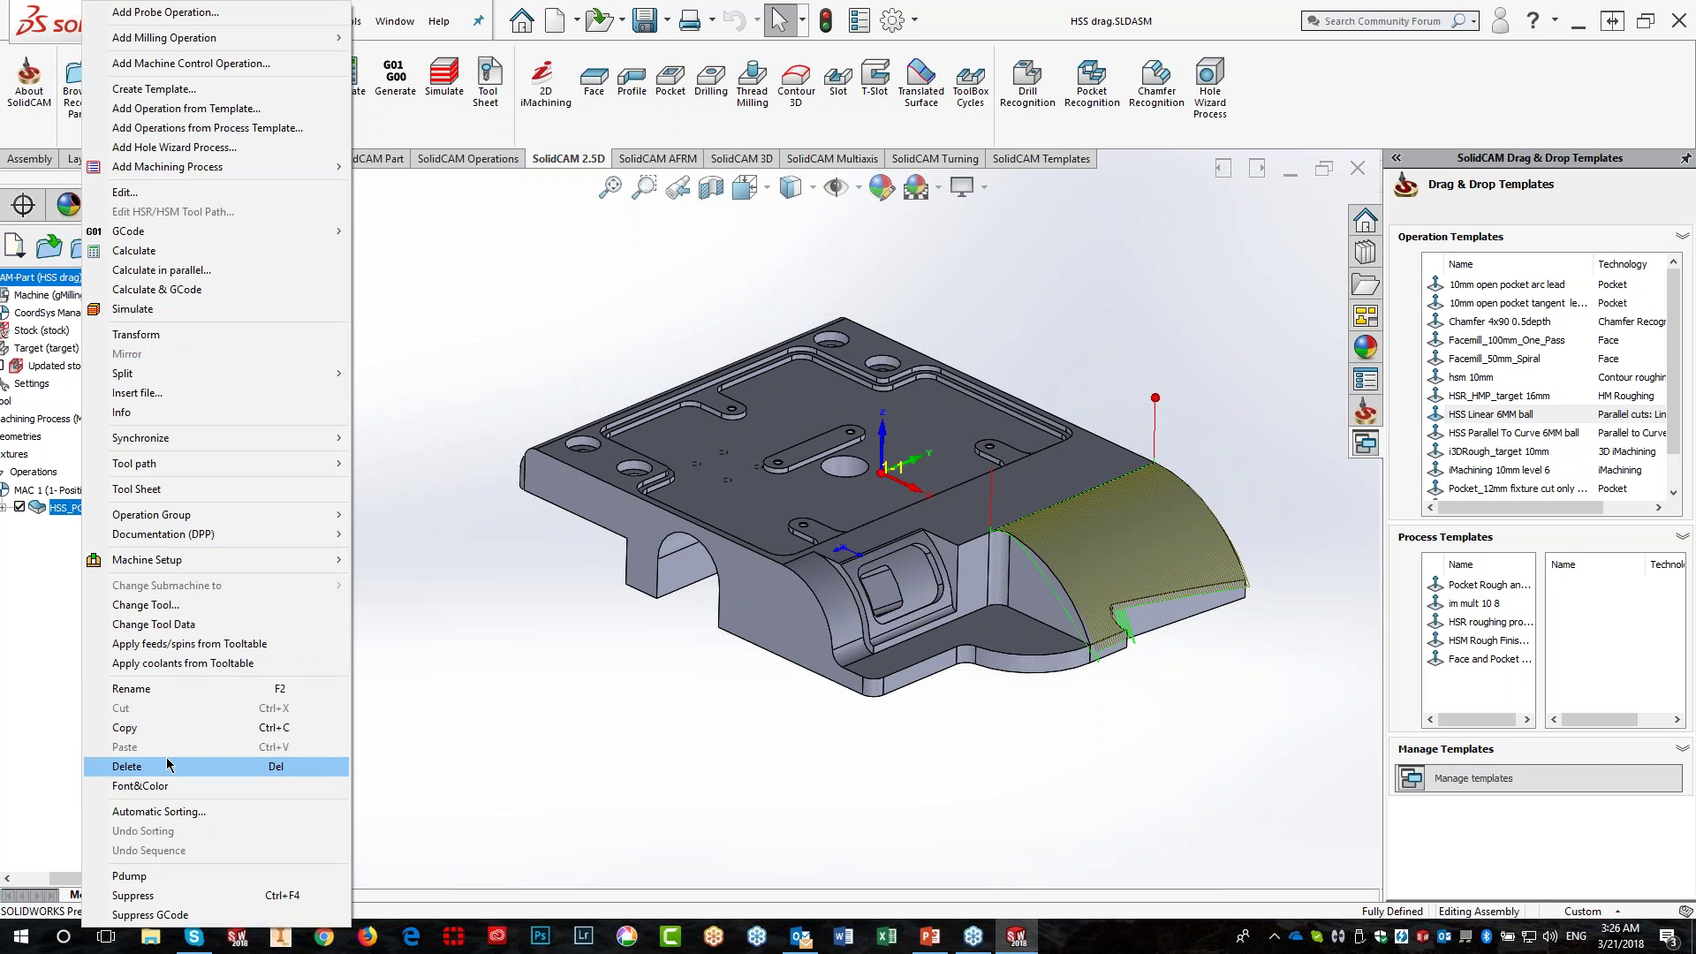
left_click(168, 765)
left_click(618, 396)
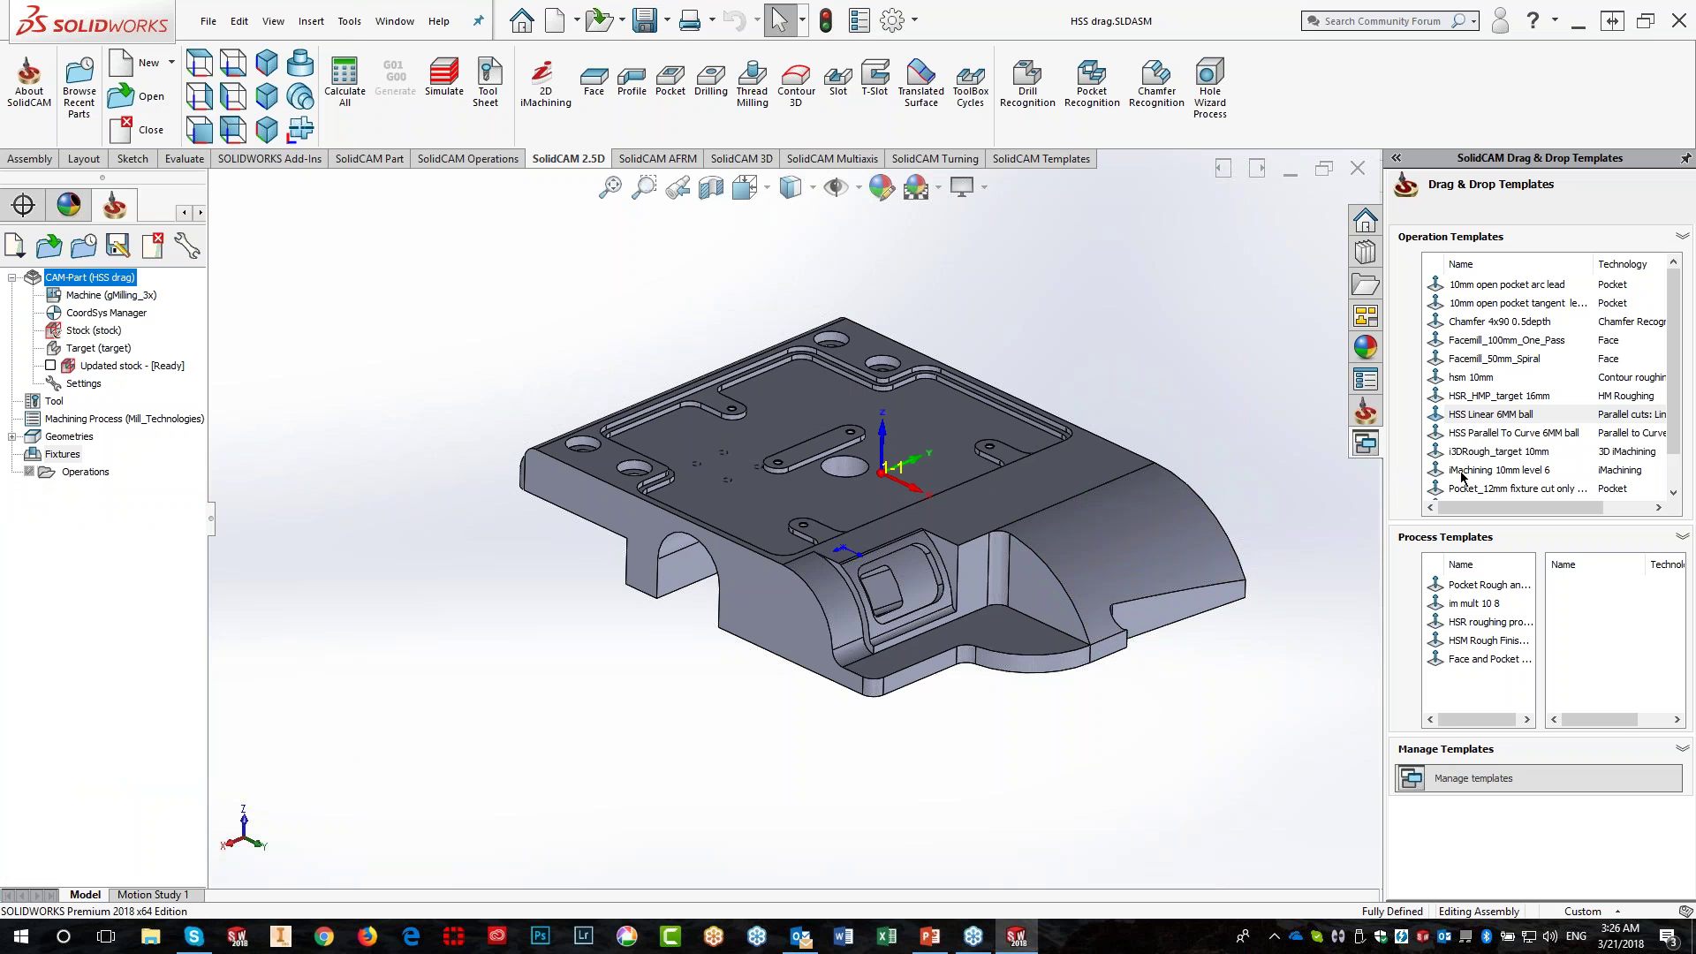
Apply the HSS Parallel To Curve 6MM ball template to the large curved face using MAC 1 (1- Position), and open the new operation for editing
left_click_drag(1491, 433, 1126, 514)
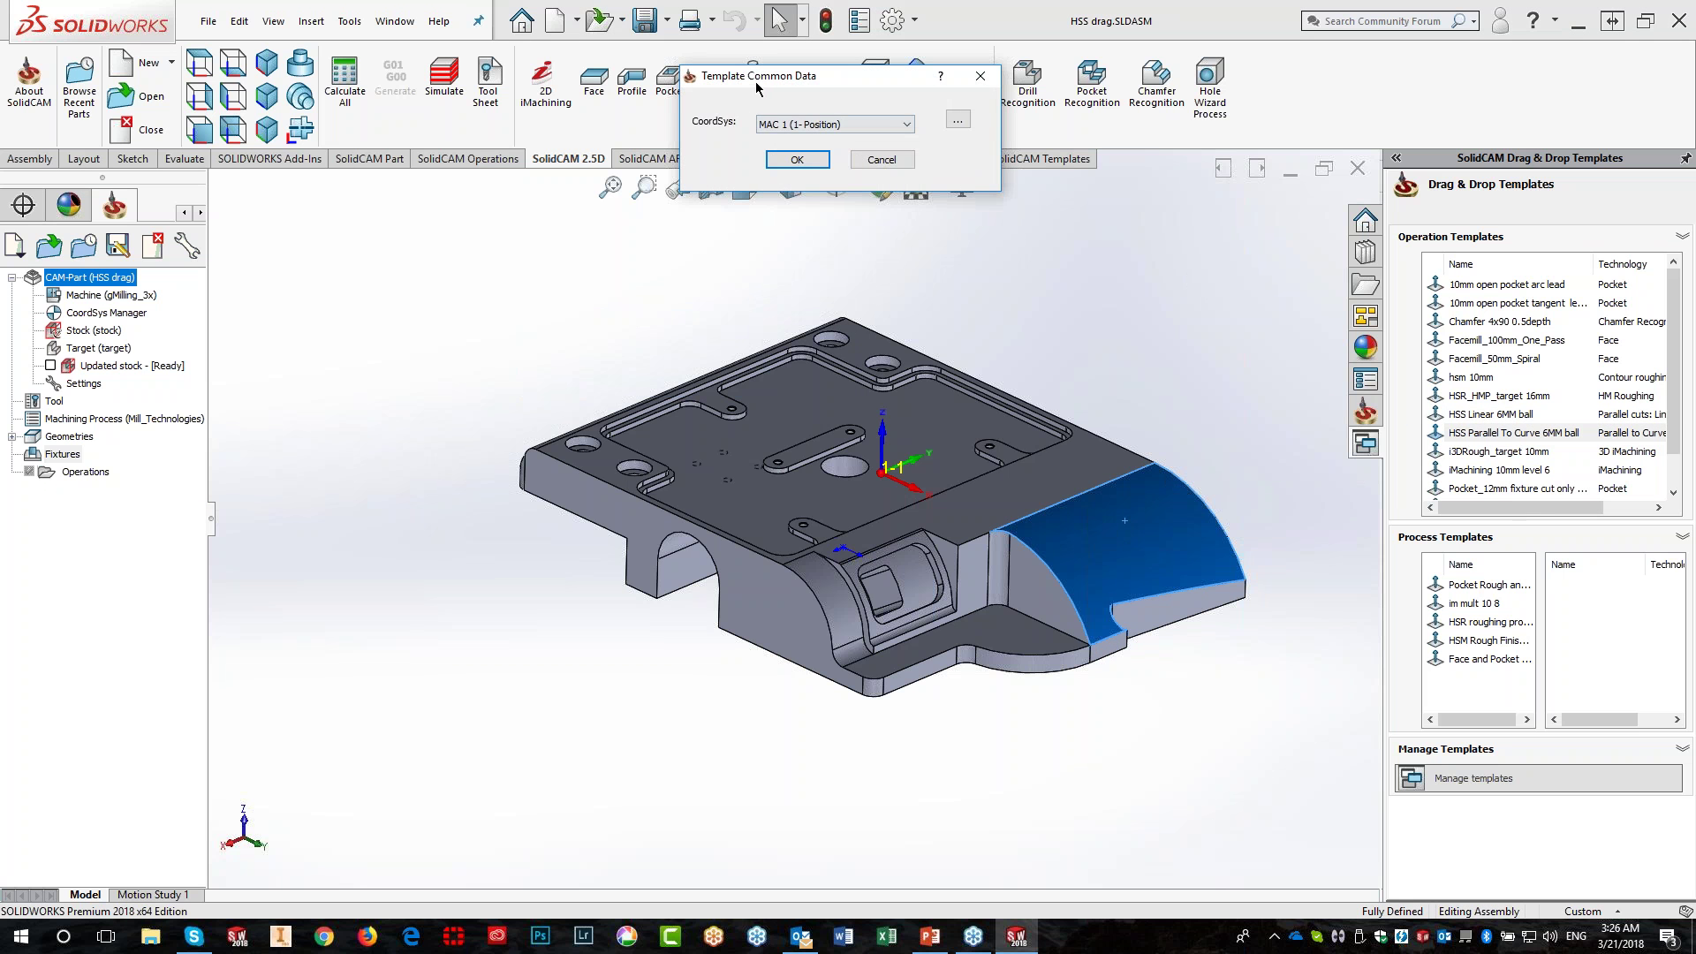
left_click(795, 160)
double_click(123, 508)
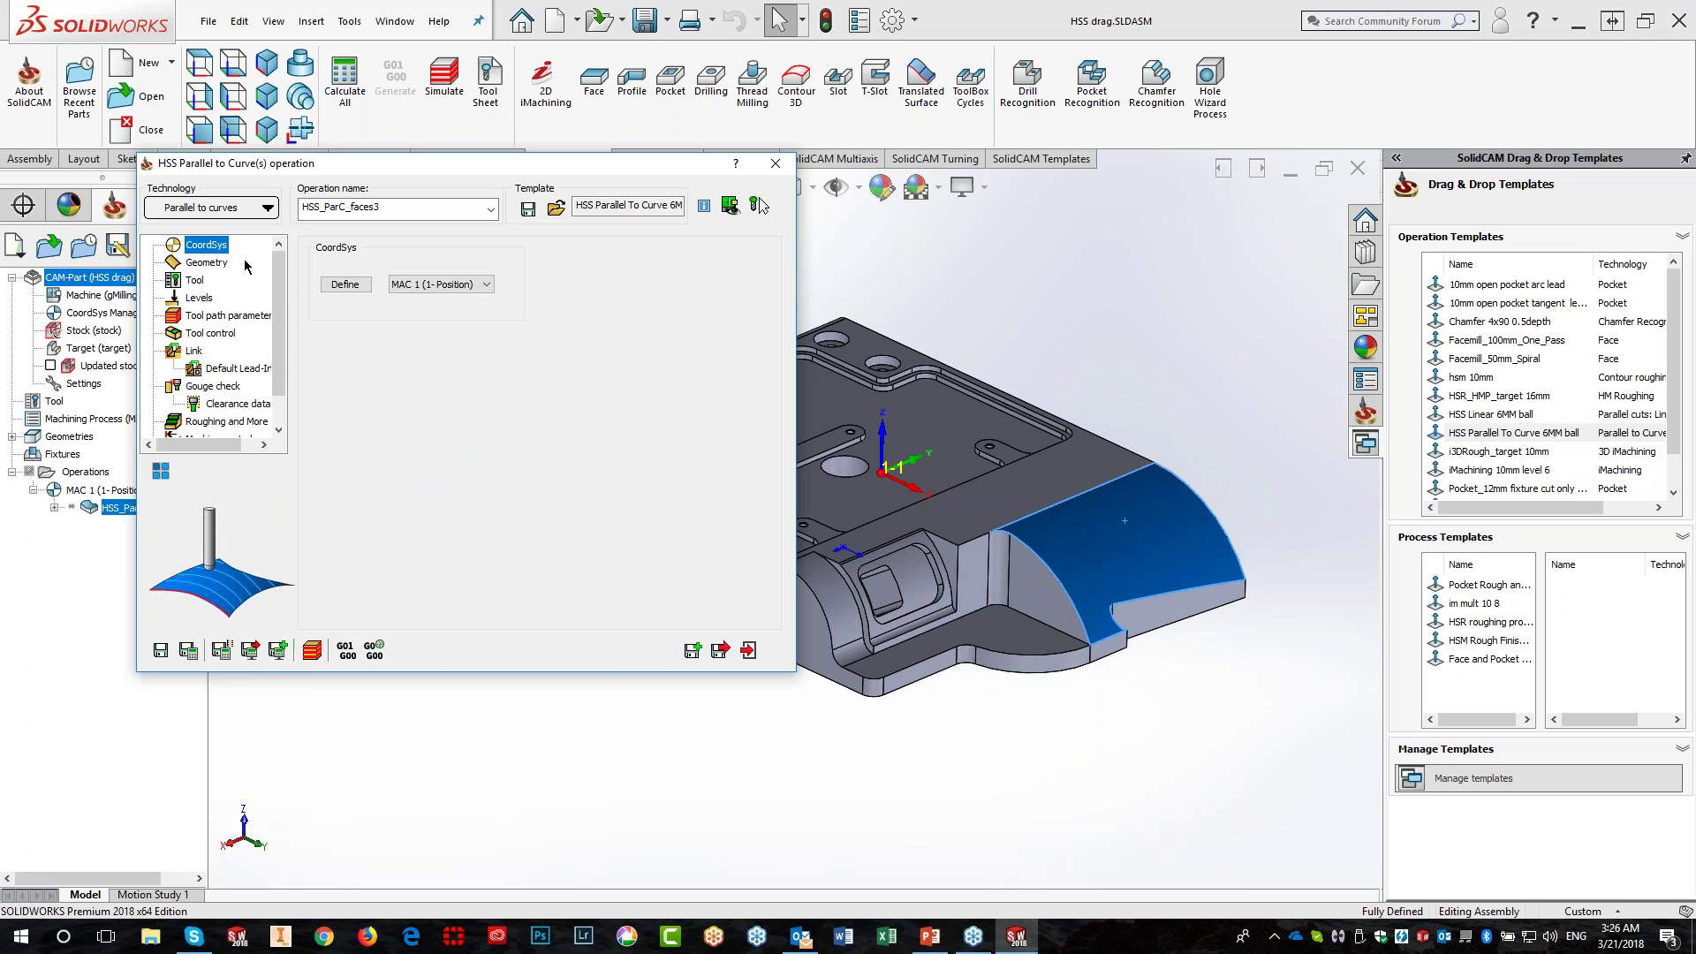
Define the operation's edge curve from the curved face's straight upper edge, with tangent propagation and constant Z turned off
left_click(218, 263)
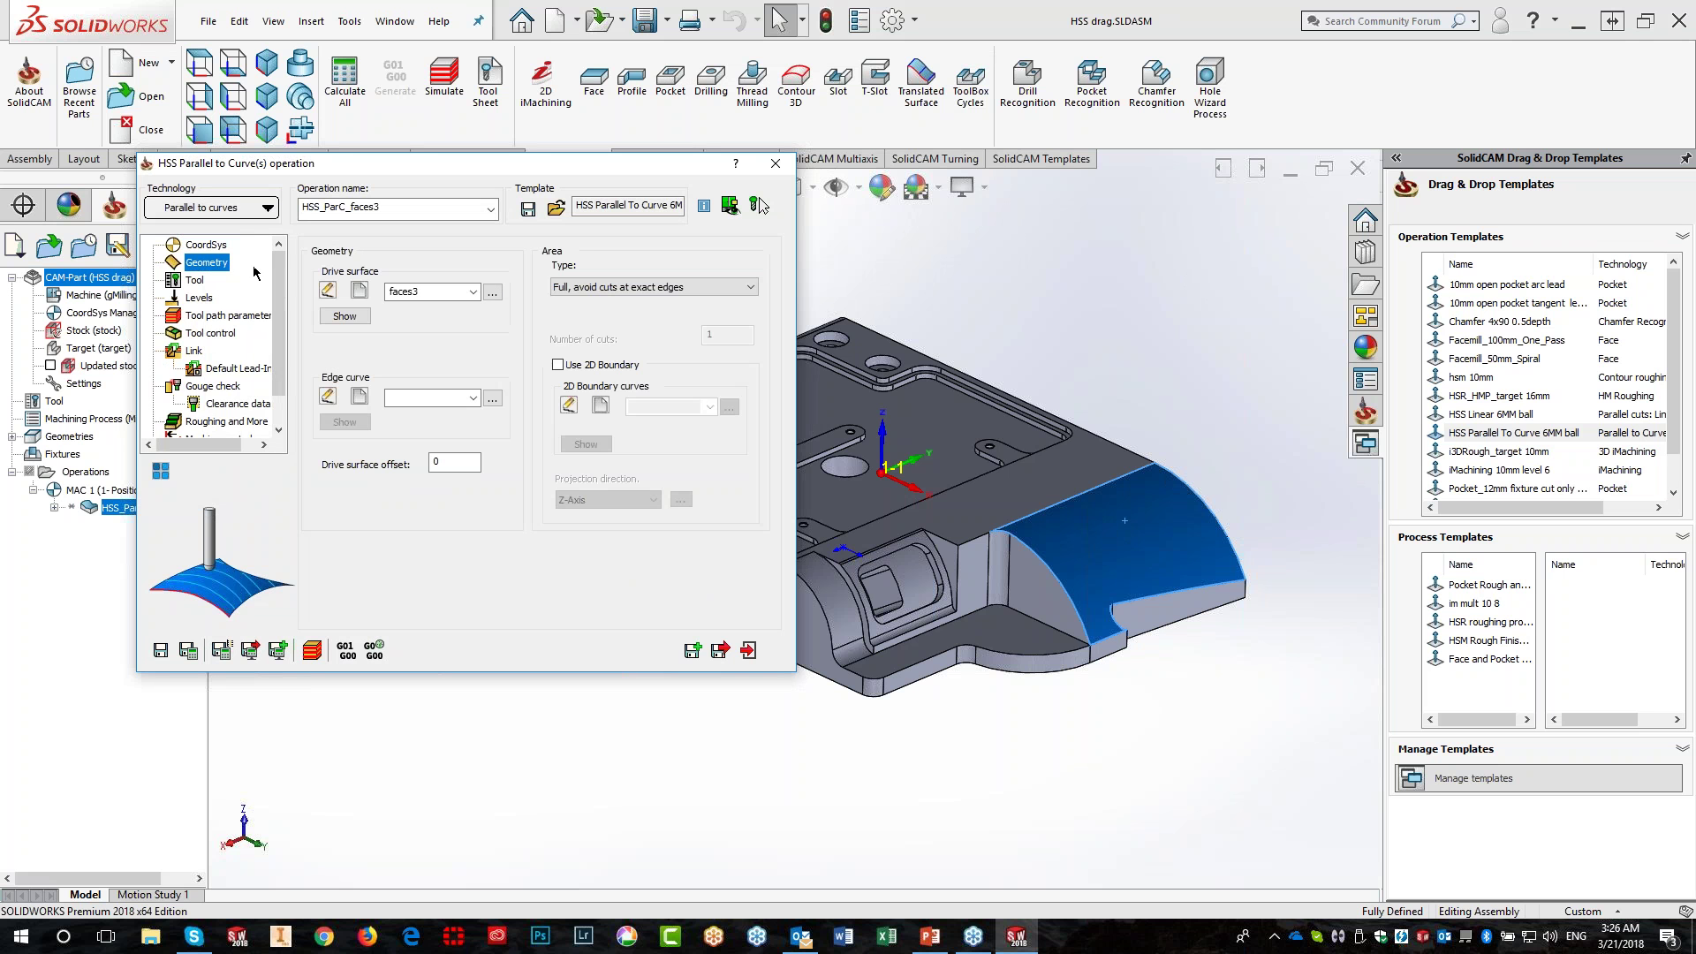
left_click(360, 396)
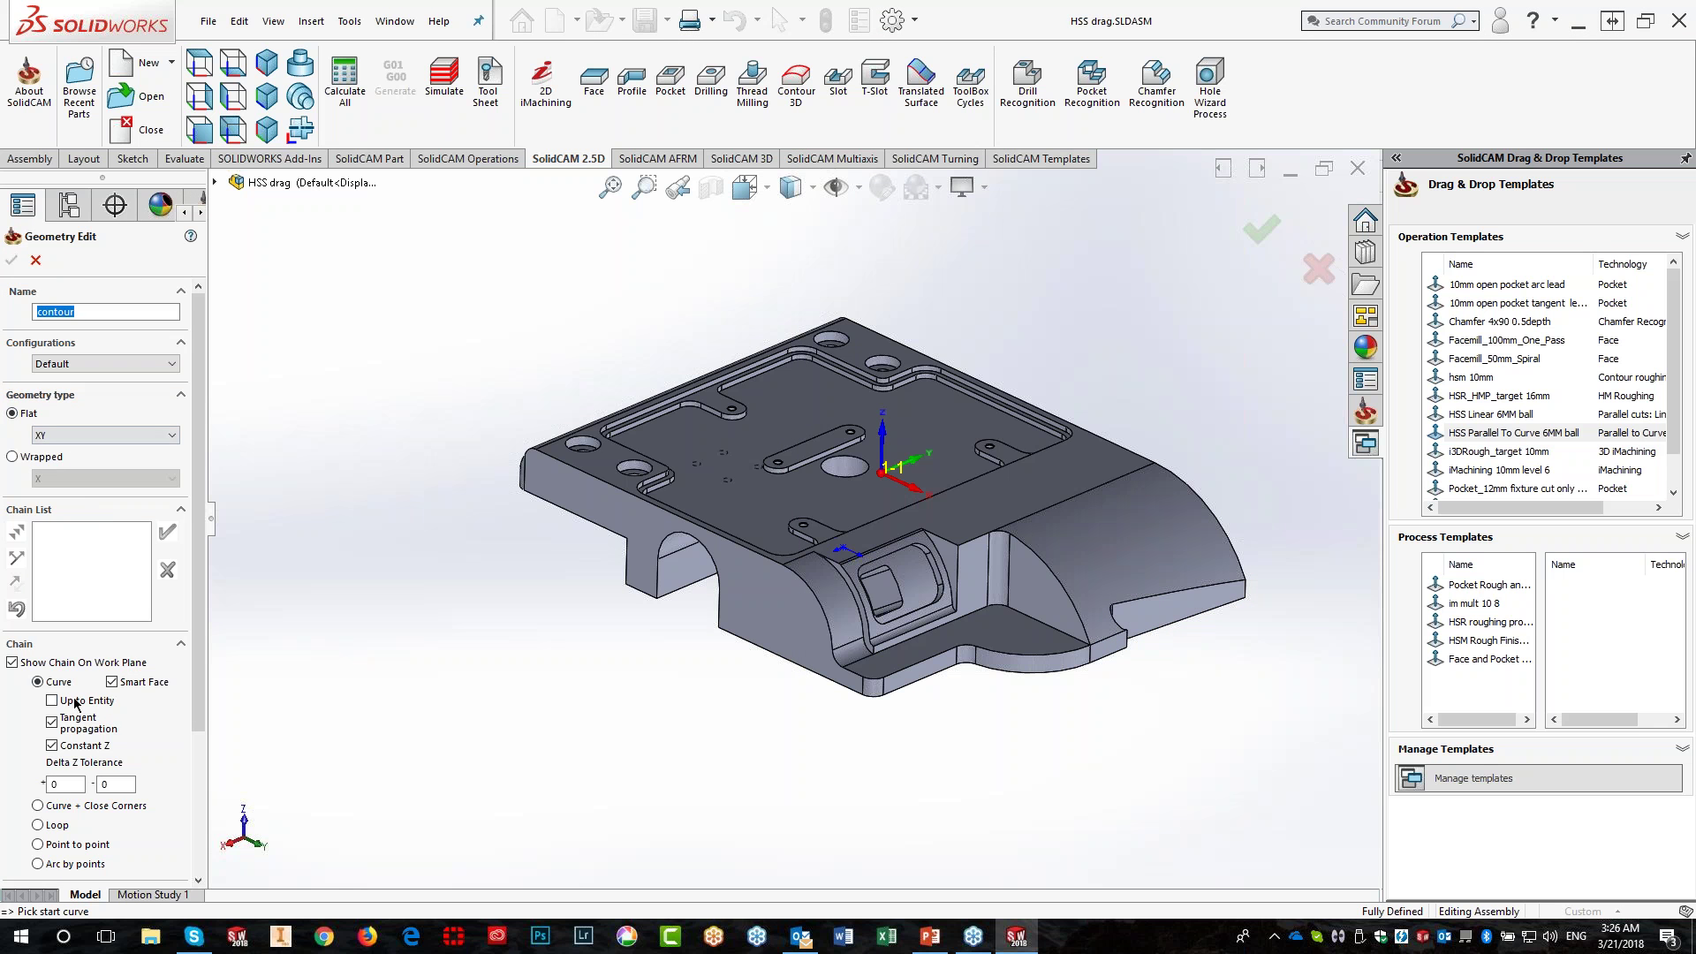
left_click(64, 726)
left_click(55, 747)
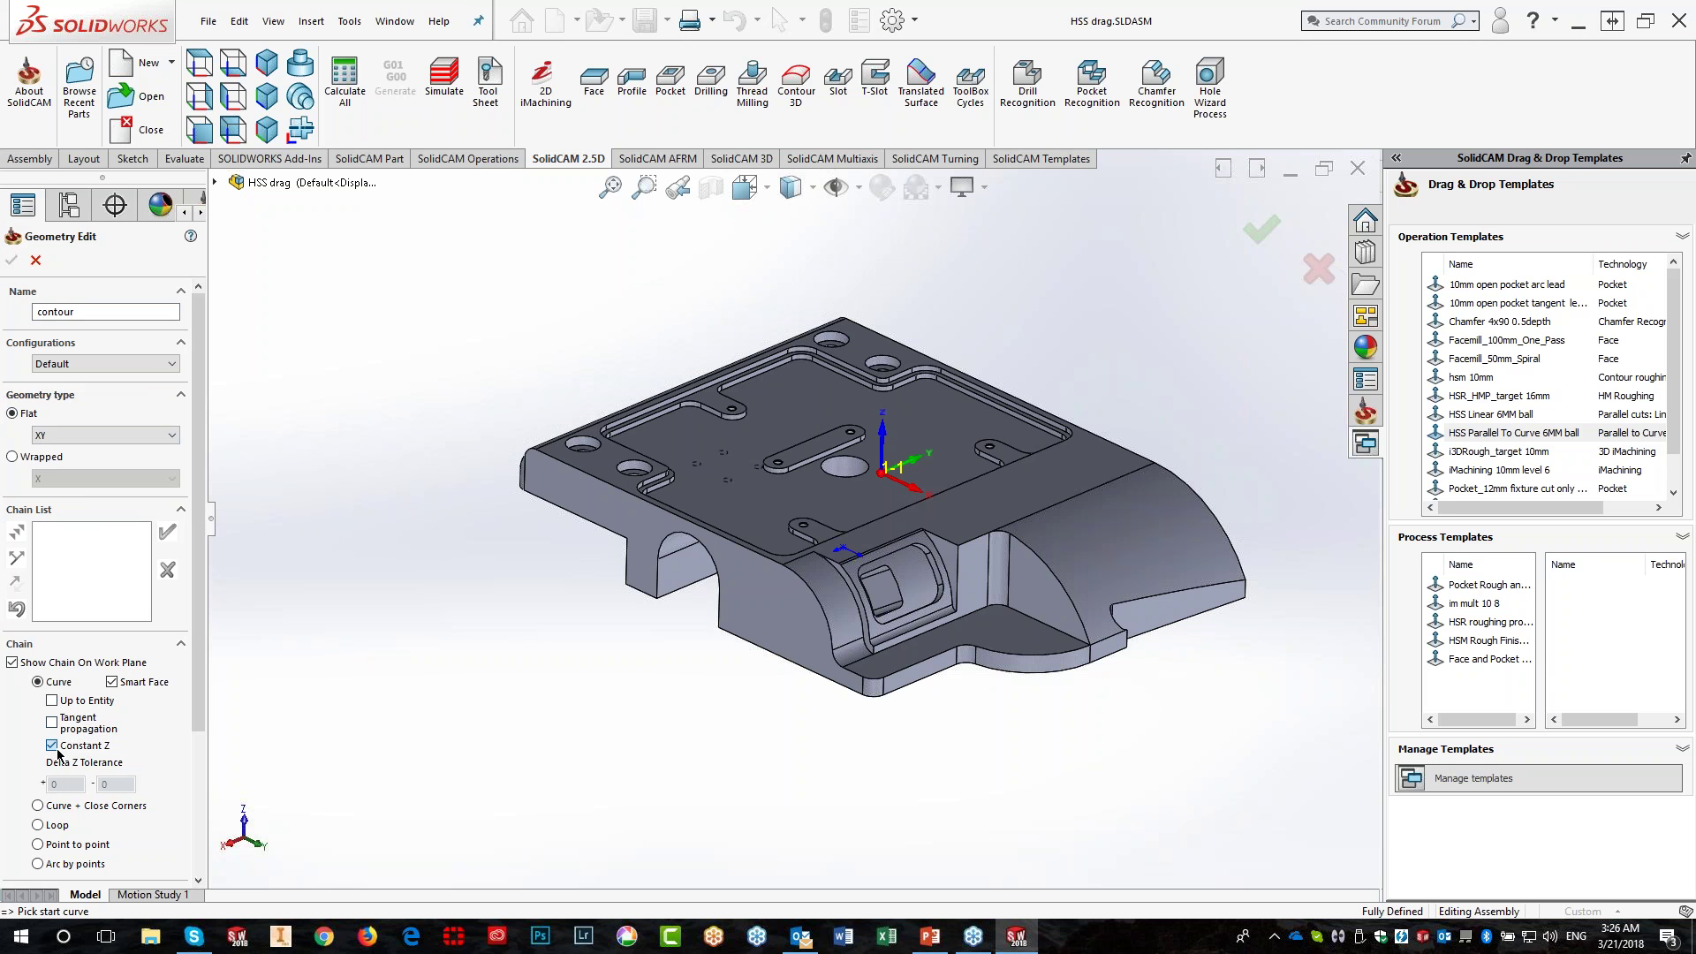
left_click(1144, 467)
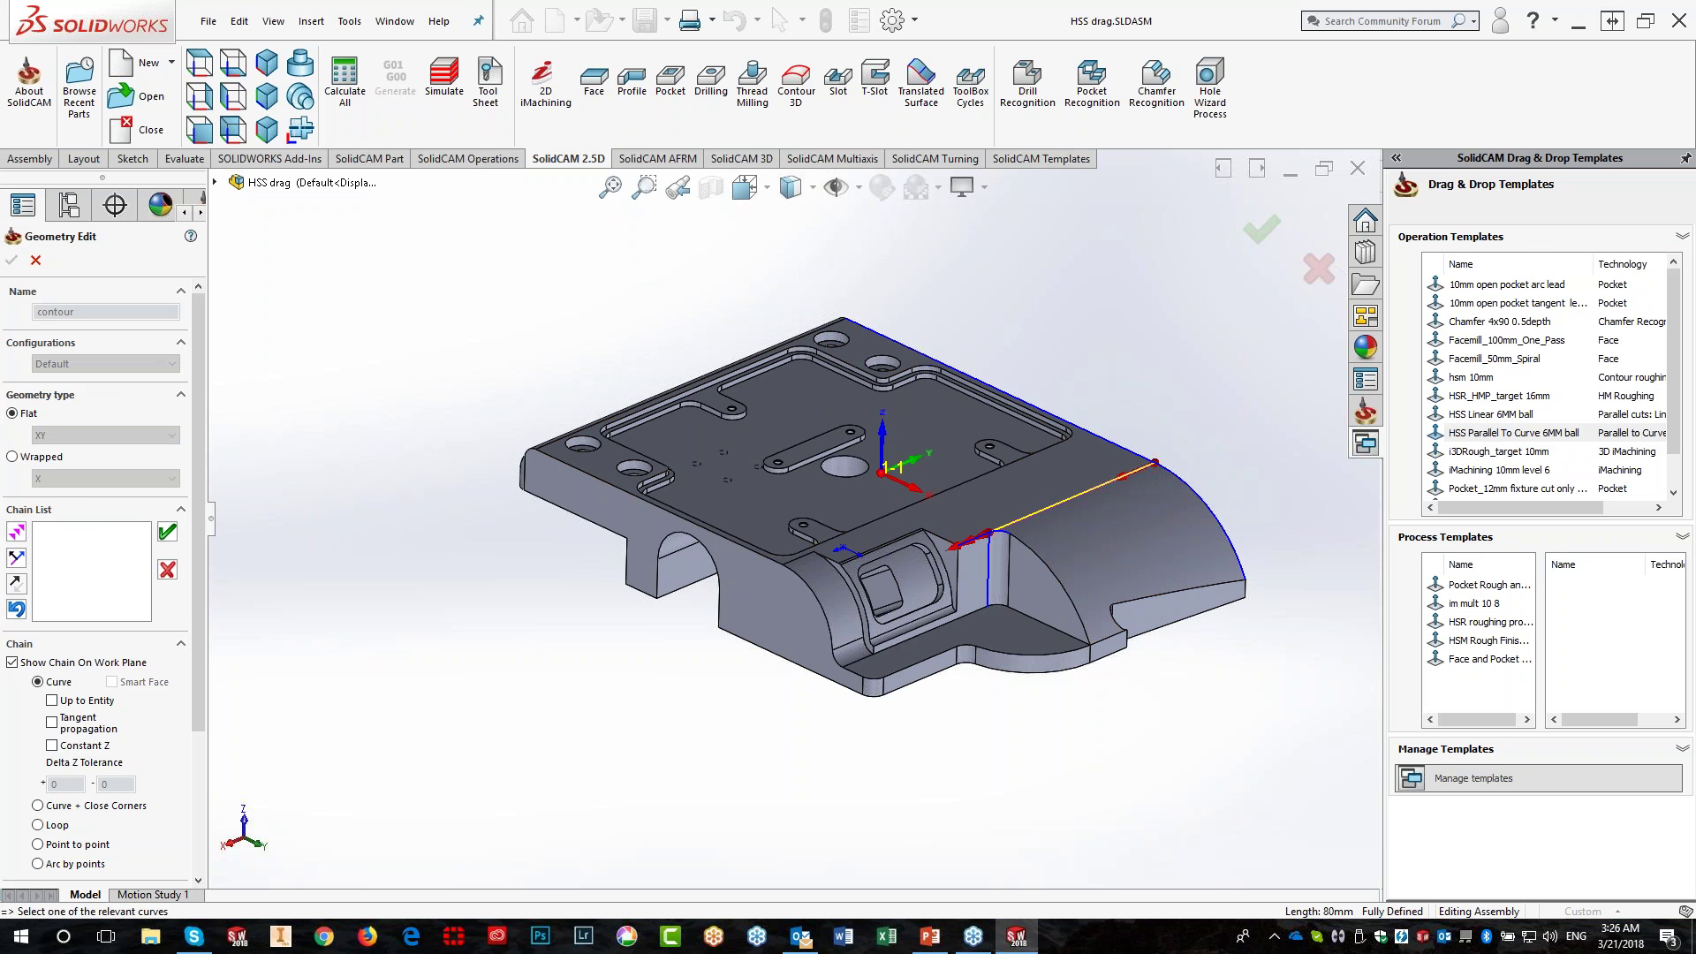
left_click(167, 531)
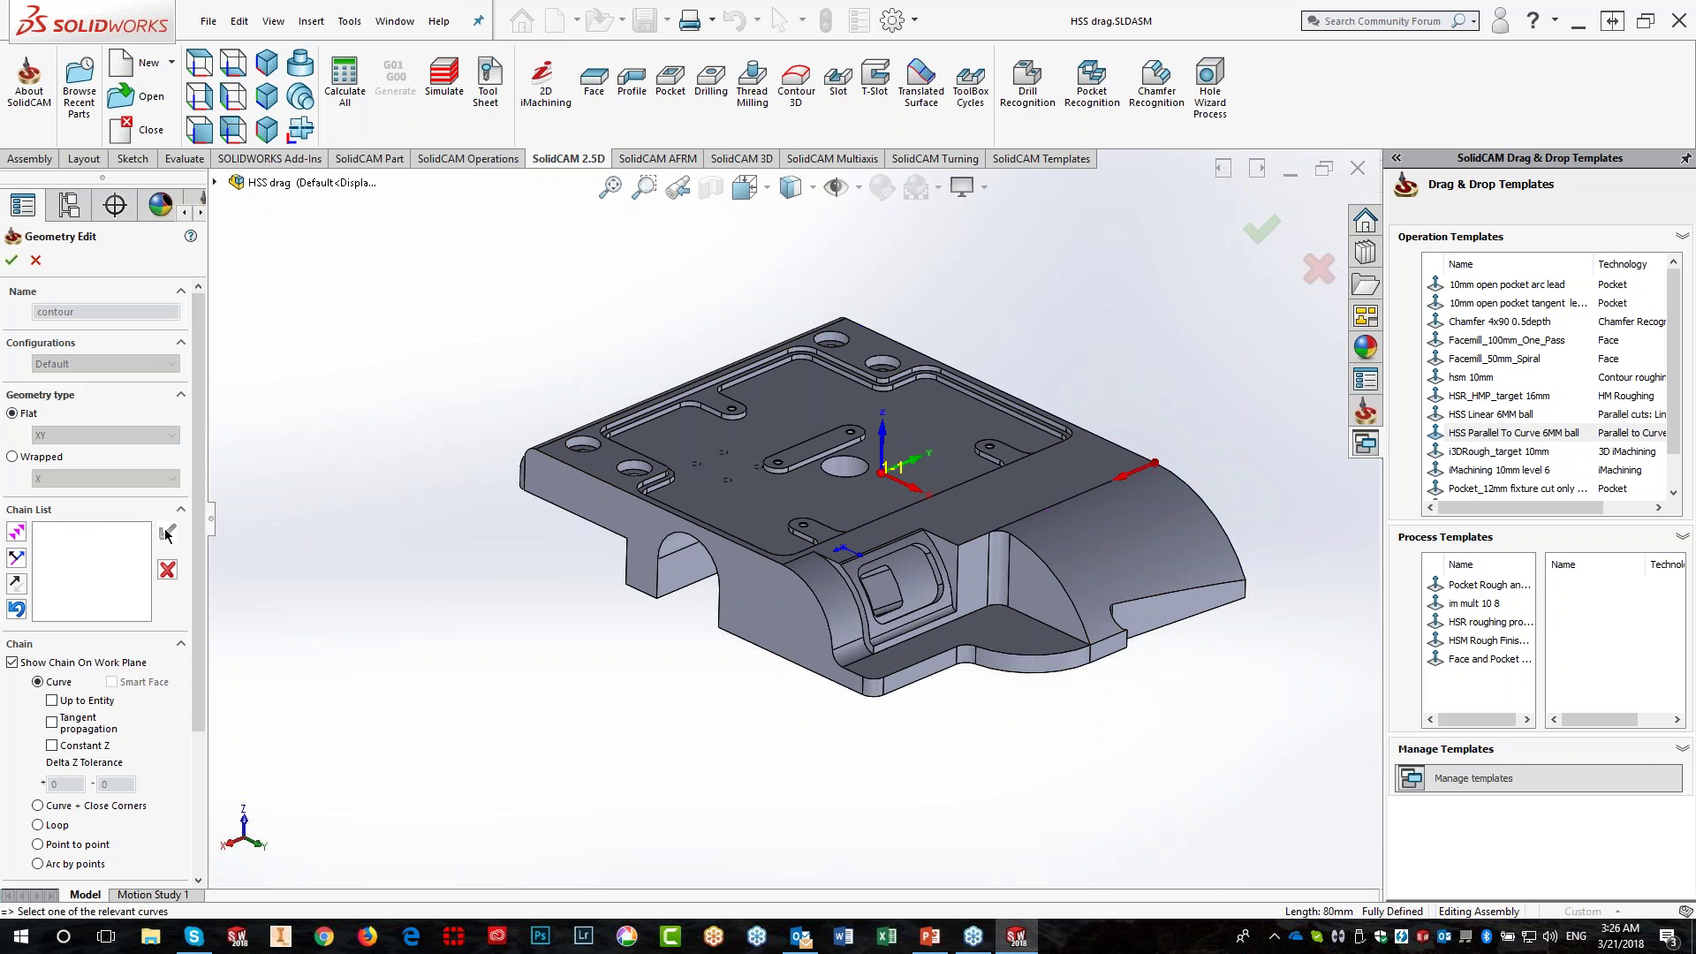
left_click(13, 260)
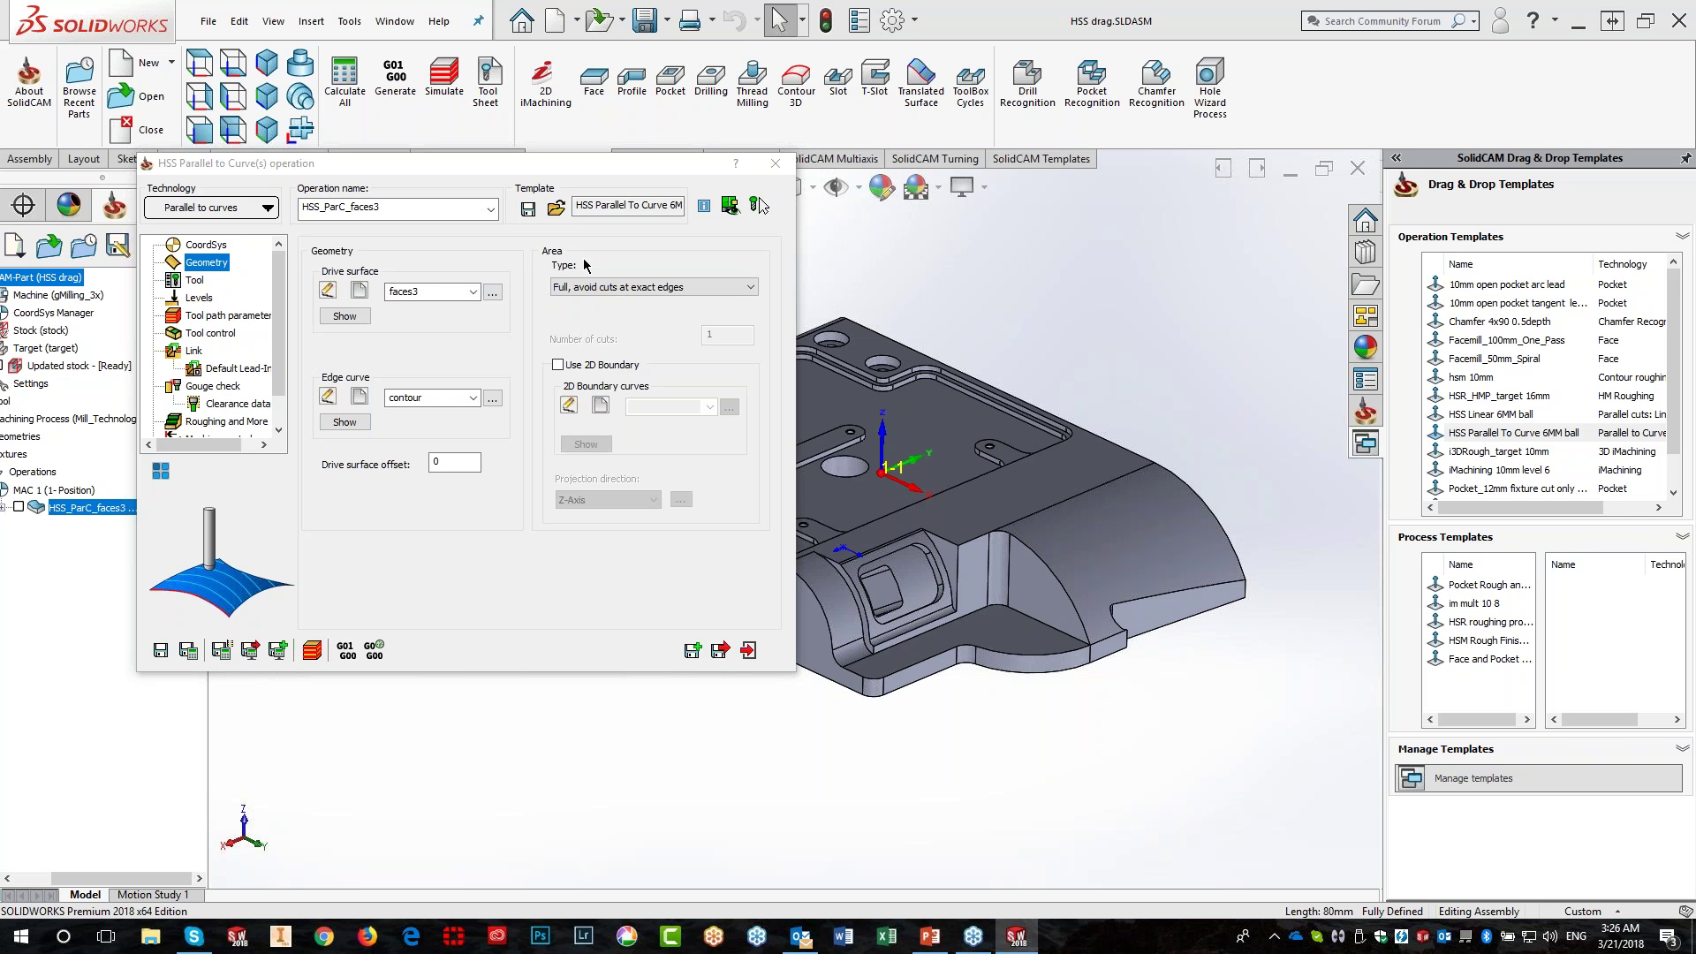
Calculate and close the HSS parallel-to-curve operation, and briefly display its toolpath before hiding it again
left_click(775, 164)
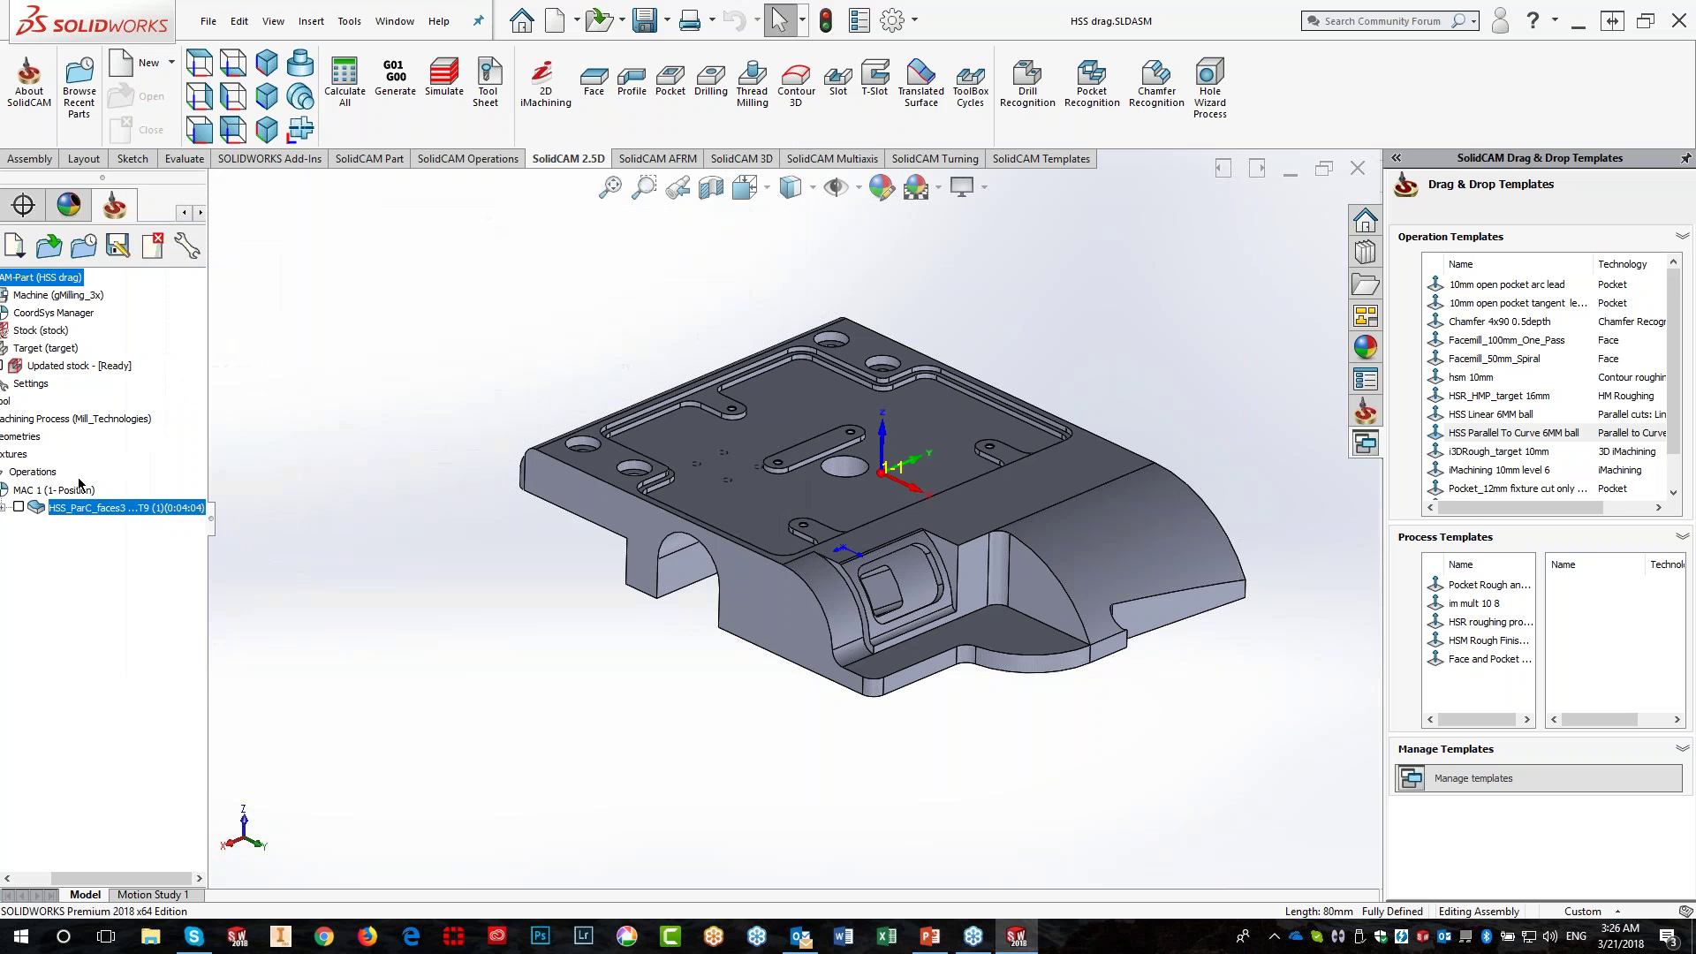
left_click(18, 507)
left_click(19, 507)
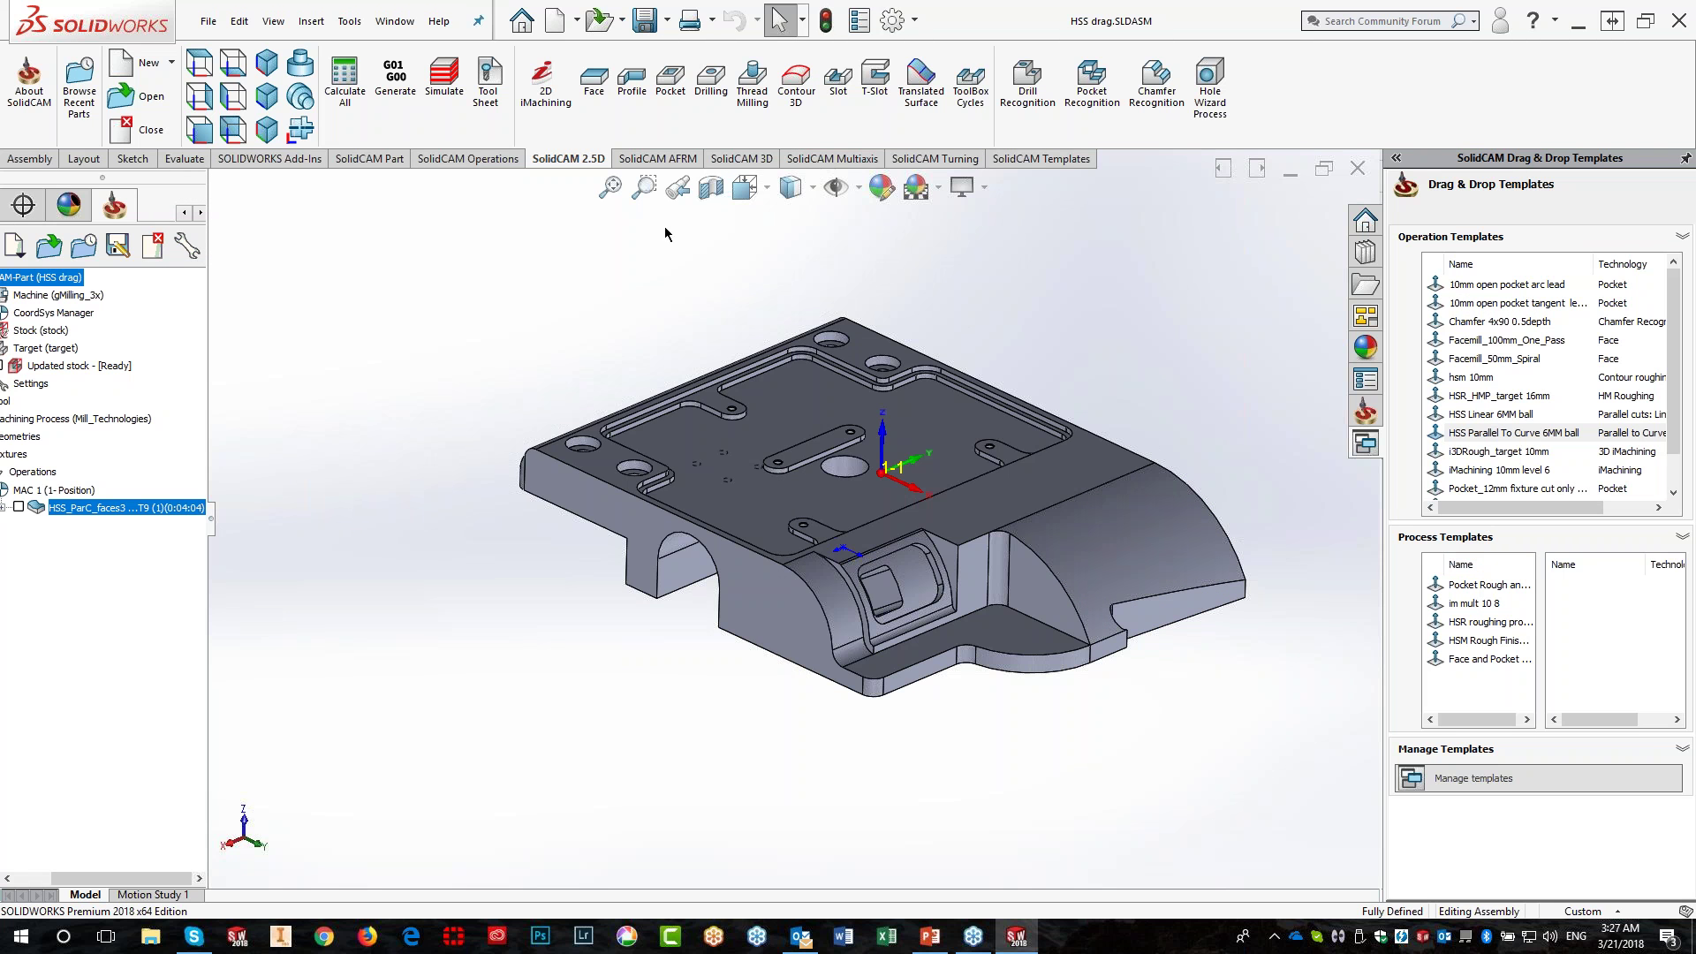
Open the Prizmatic Part for Drag and Drop.prz CAM part
left_click(149, 94)
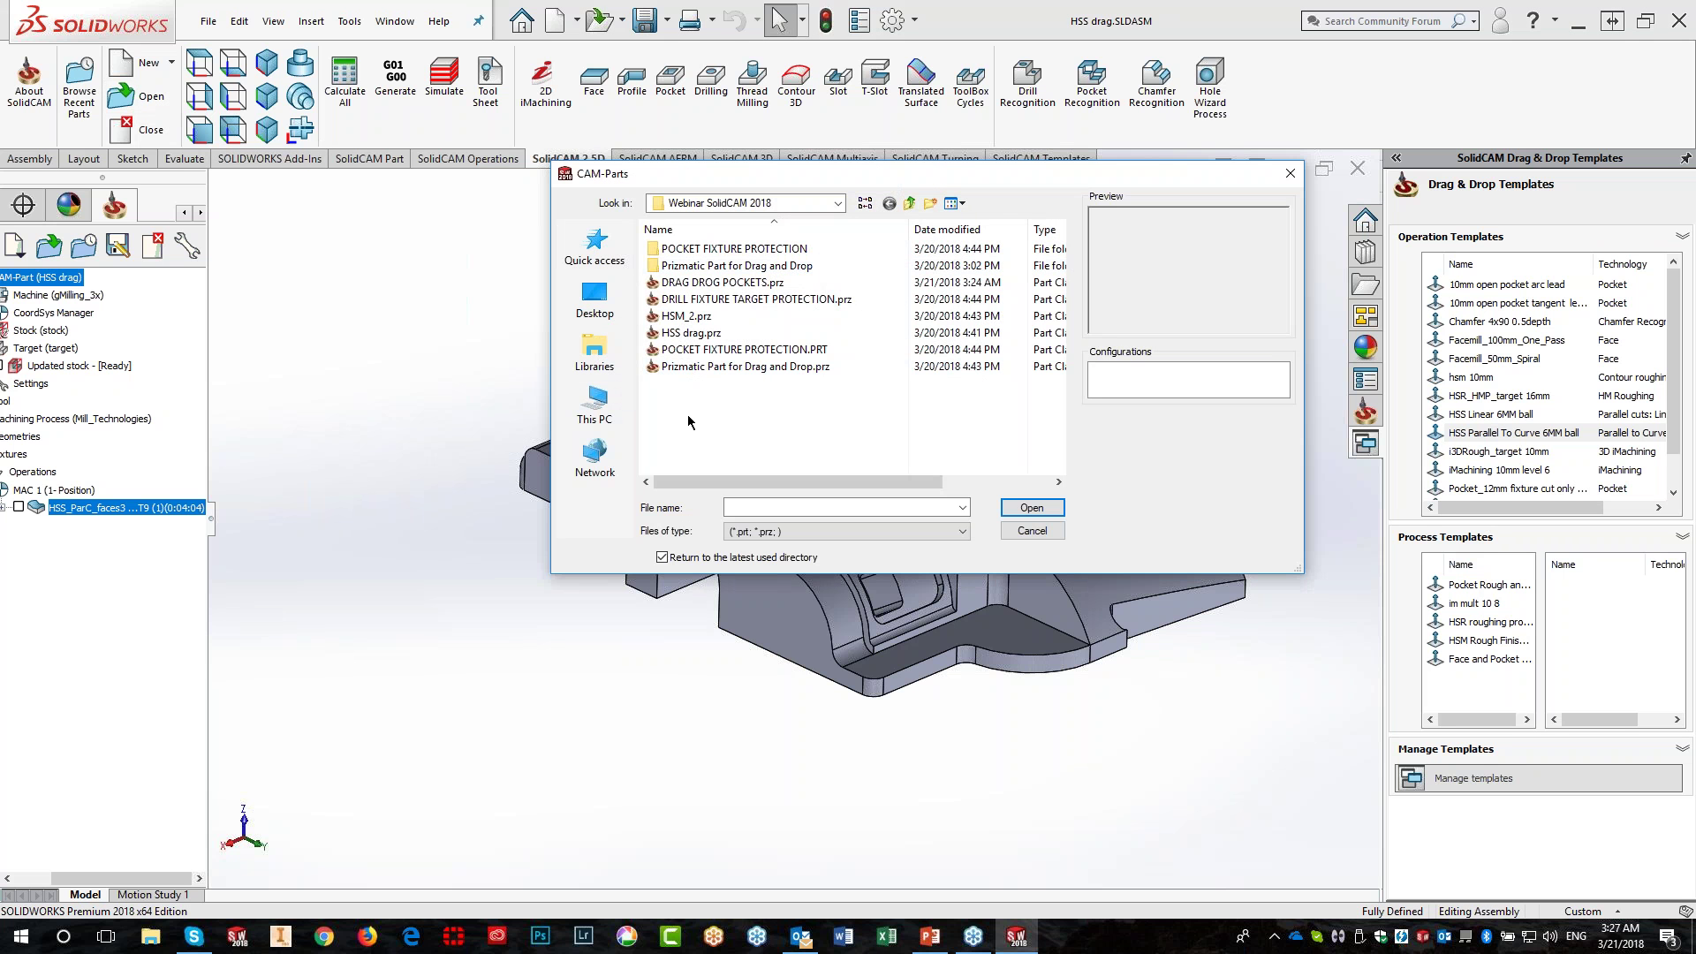
left_click(694, 366)
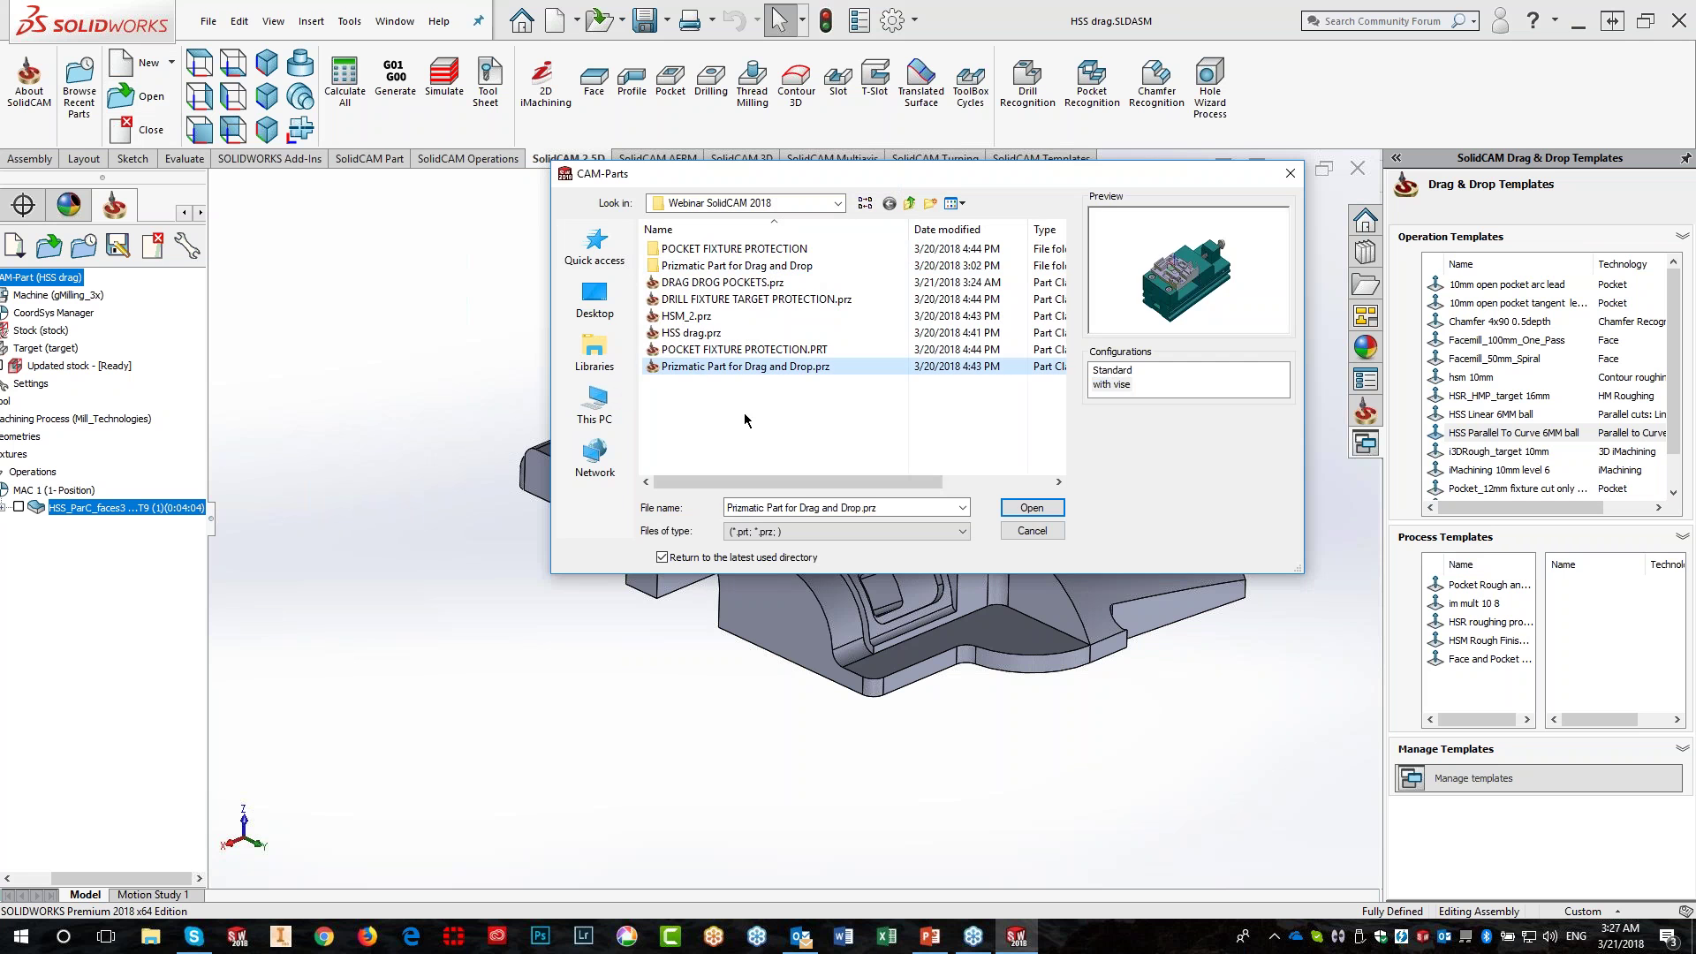
left_click(1016, 508)
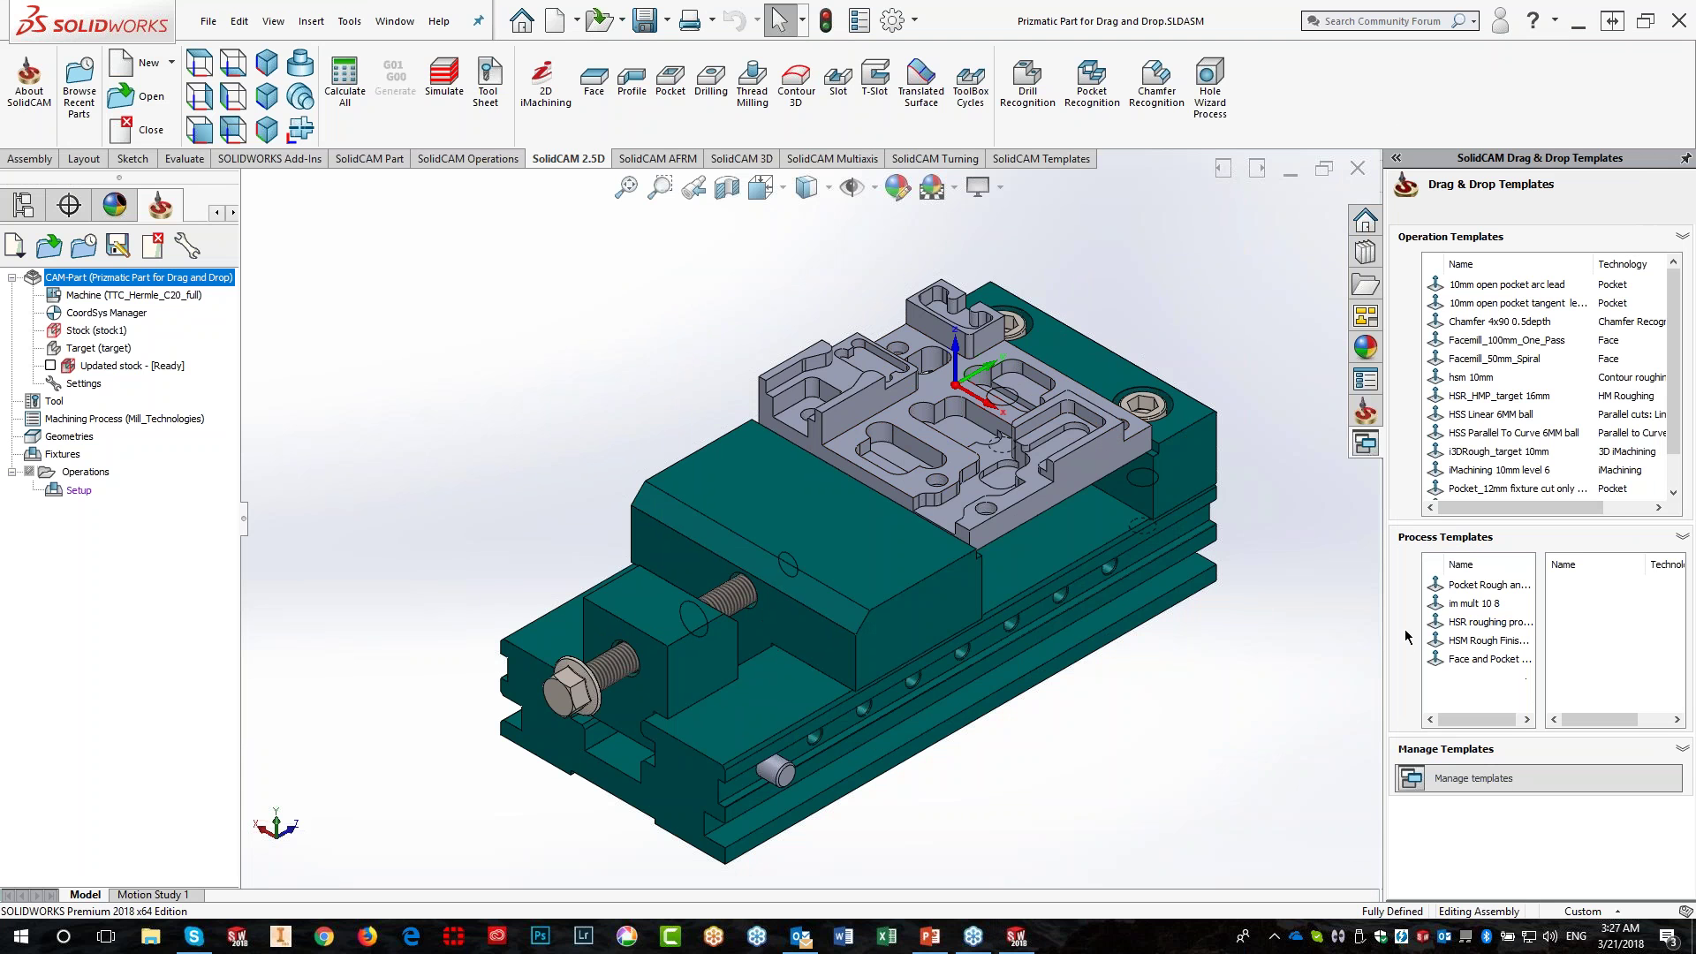
Widen the template area and examine which operations each process template contains, ending on the Face and Pocket process
left_click_drag(1383, 631, 1271, 636)
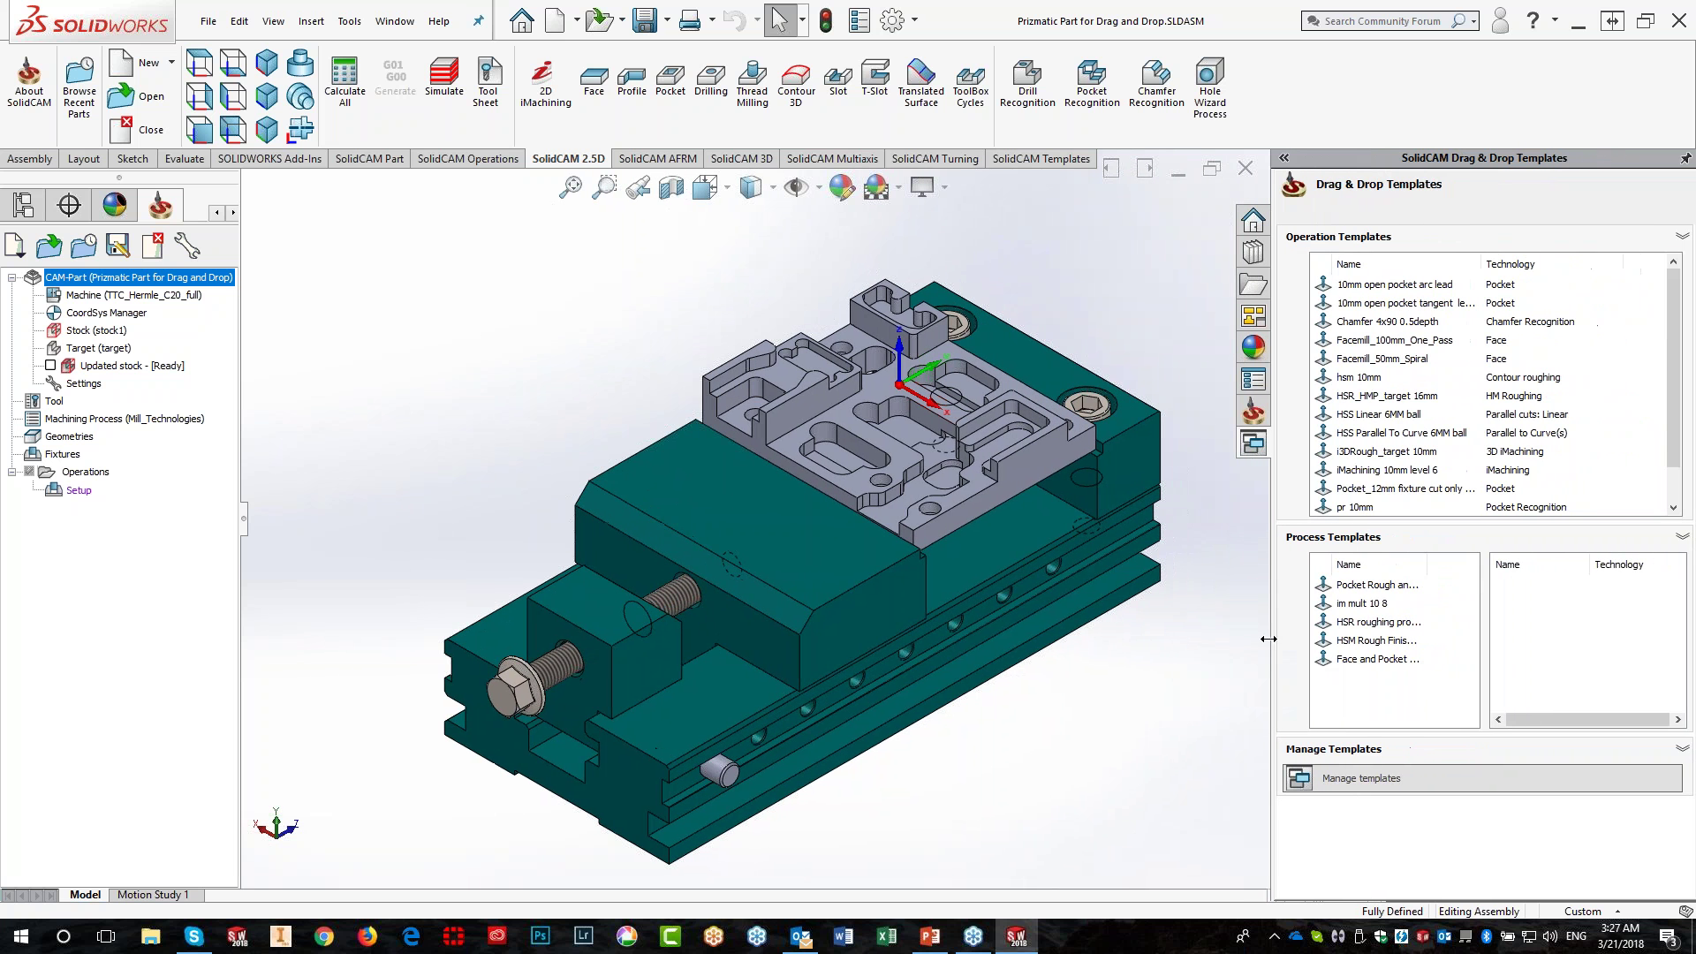
left_click(1371, 588)
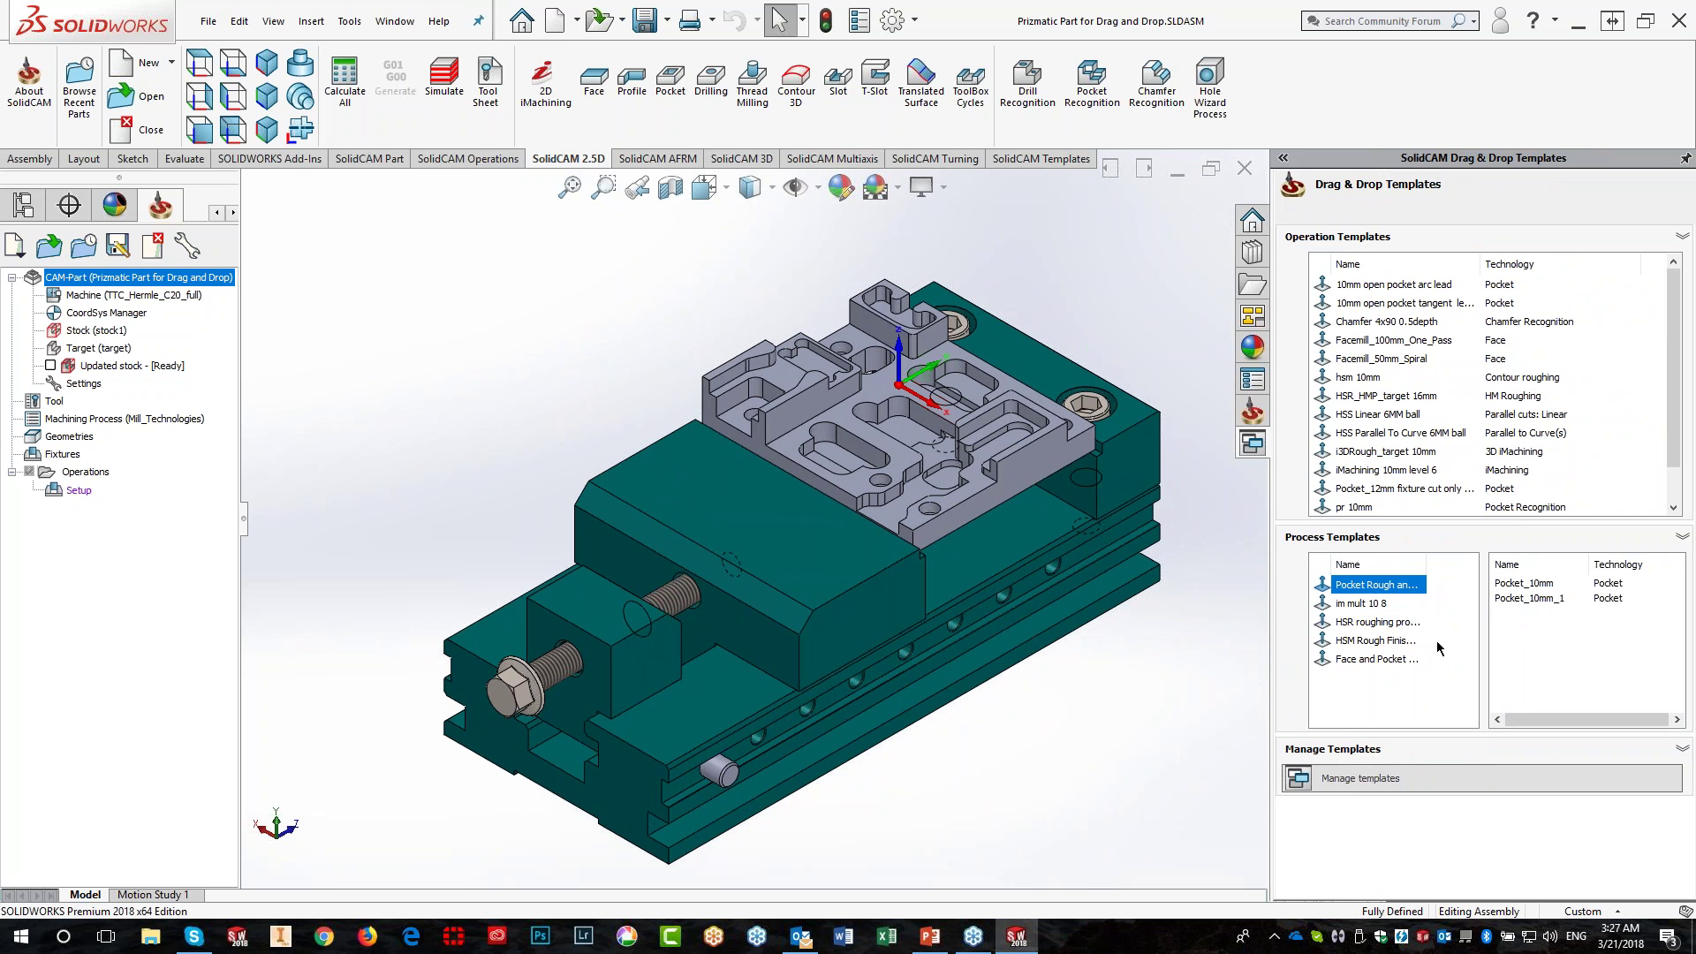
left_click(1370, 606)
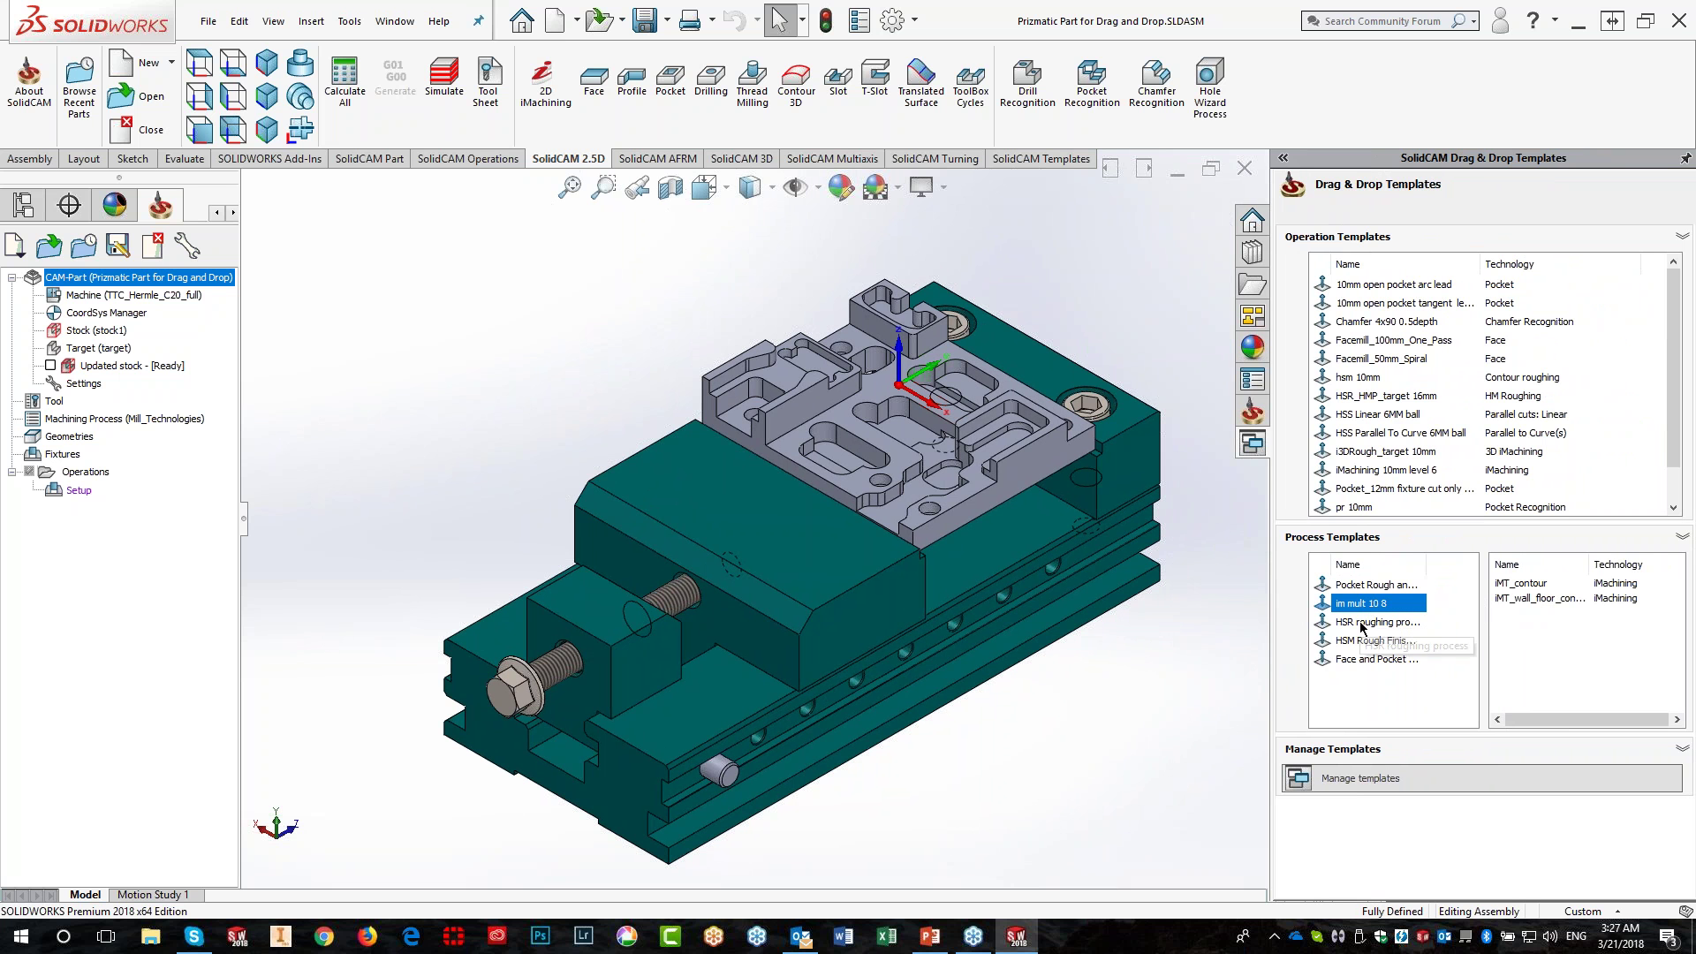
left_click(1361, 641)
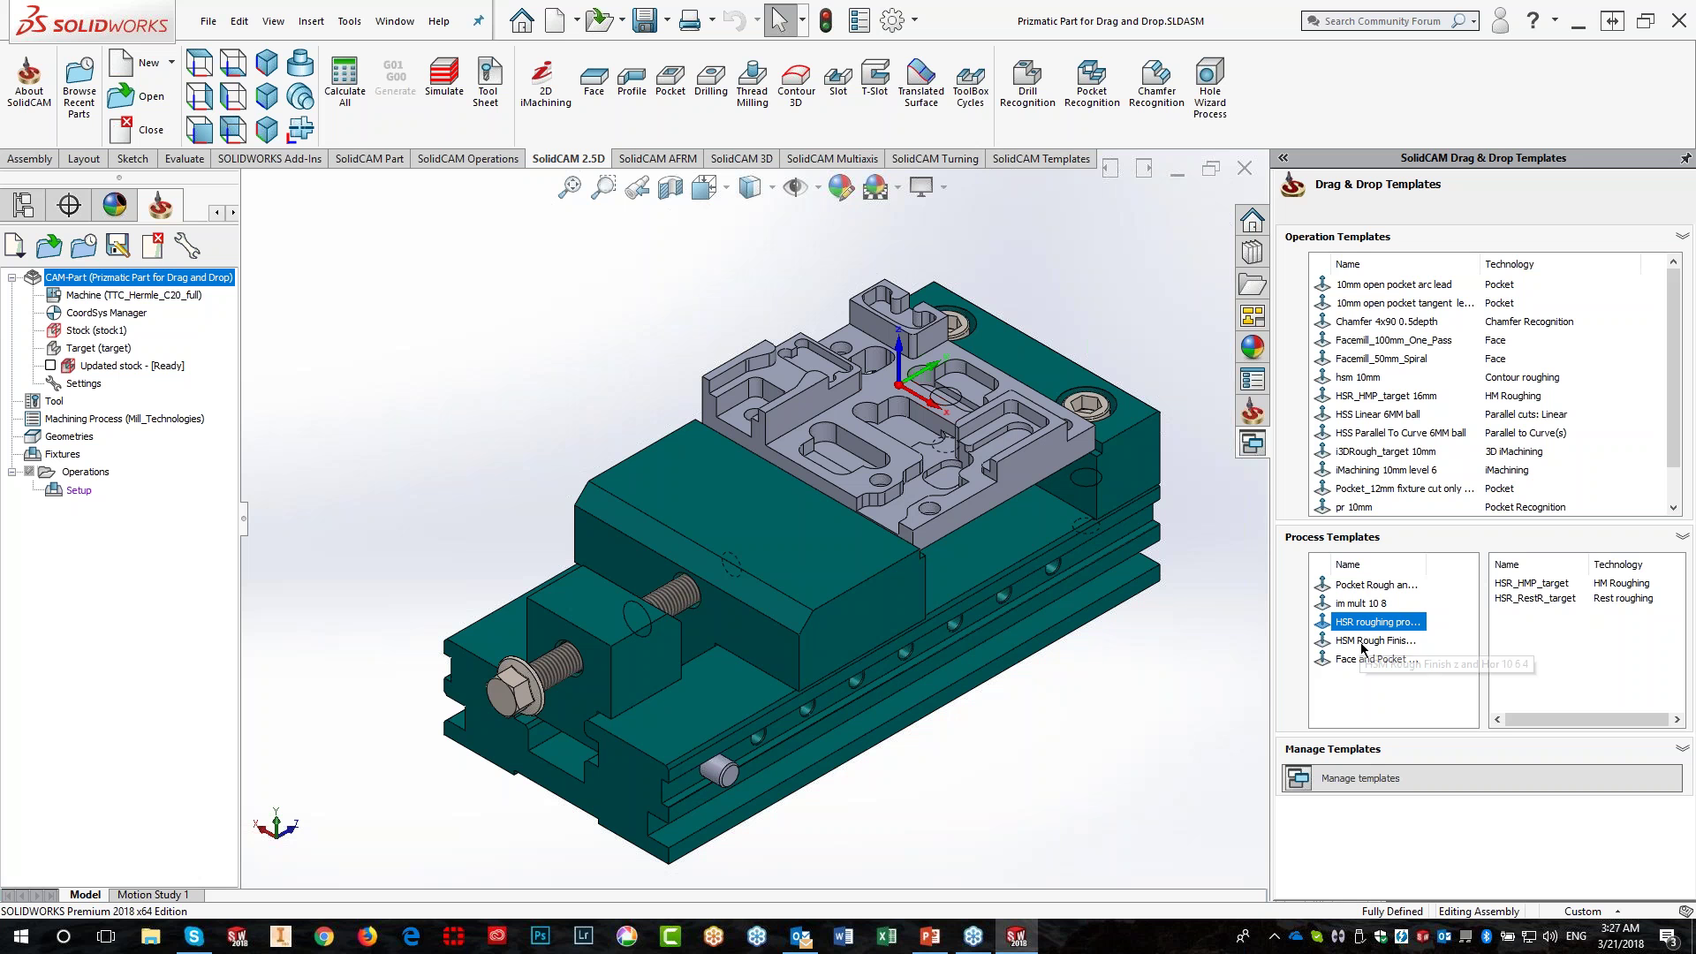
left_click(1377, 661)
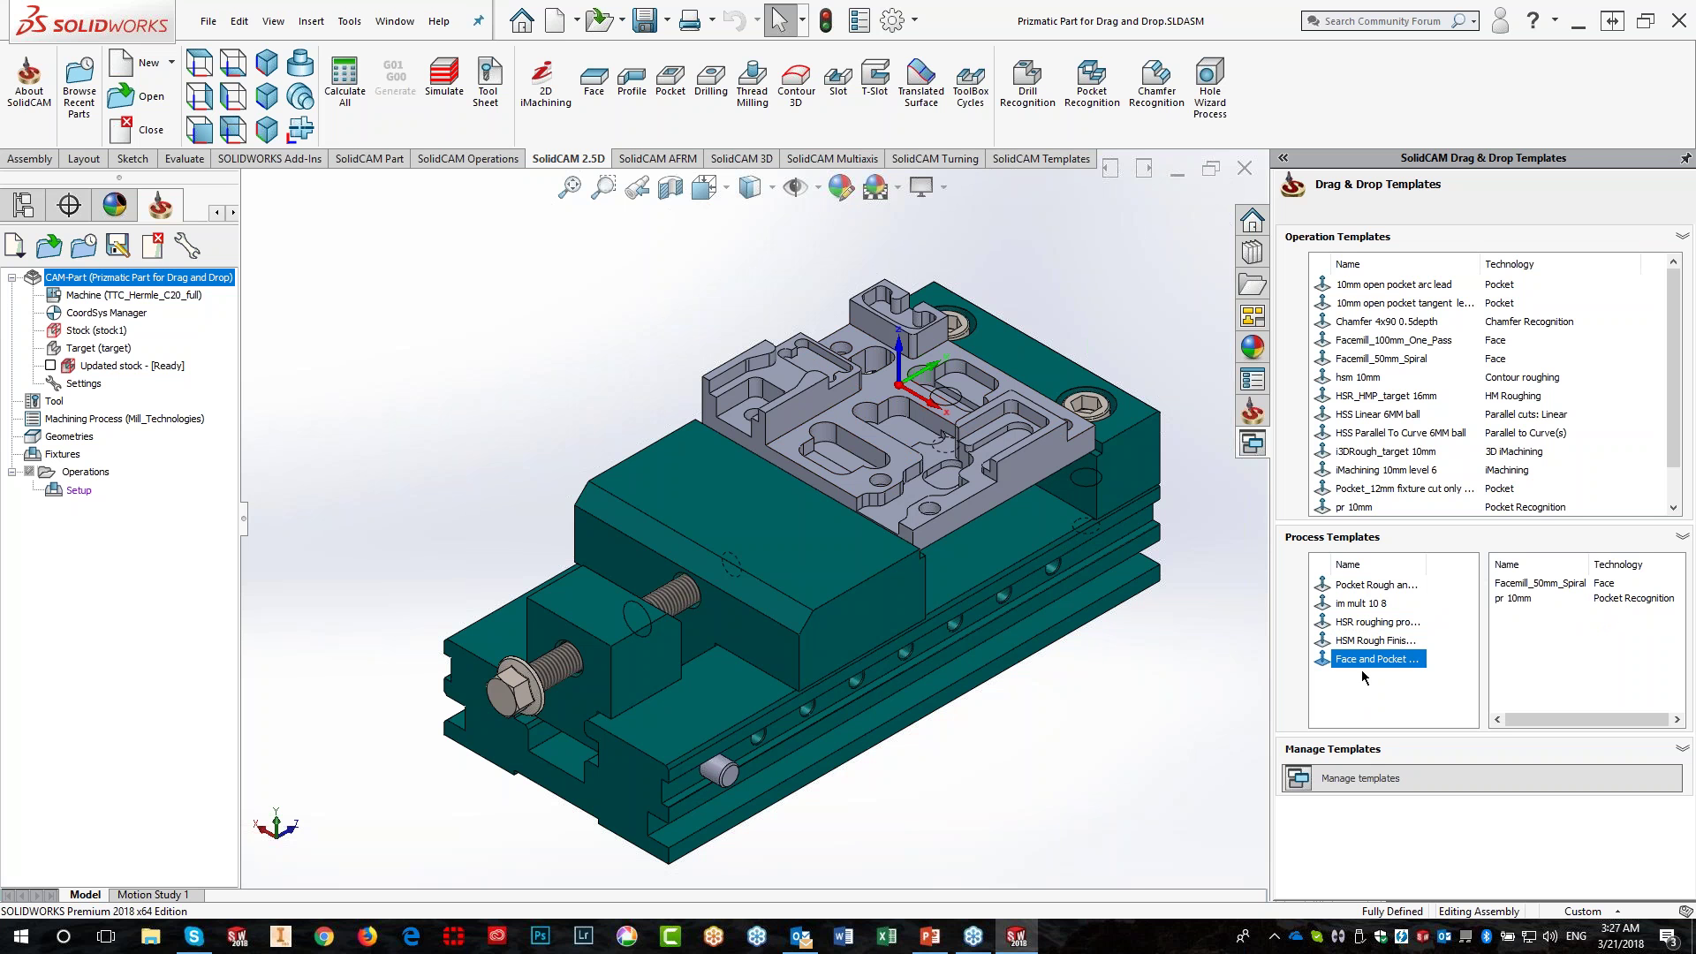
Apply the Face and Pocket process template to the prismatic part's main floor face and hide the toolpaths of all operations
left_click_drag(1365, 664, 879, 423)
left_click(848, 420)
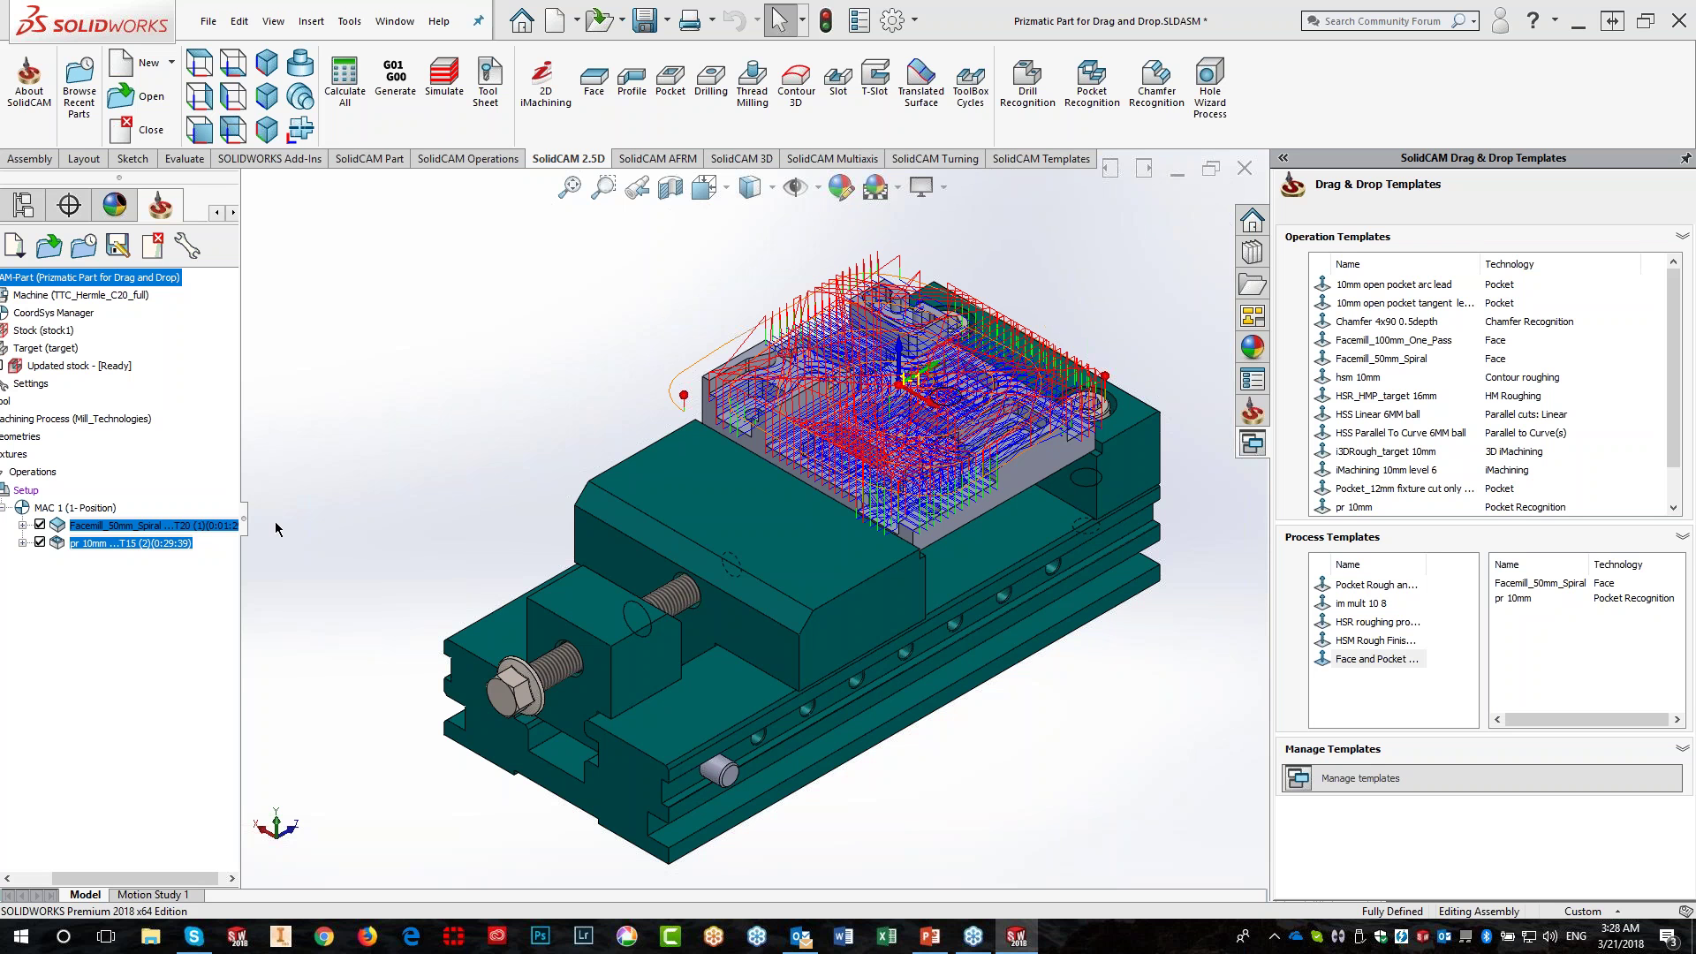
left_click_drag(238, 478, 307, 478)
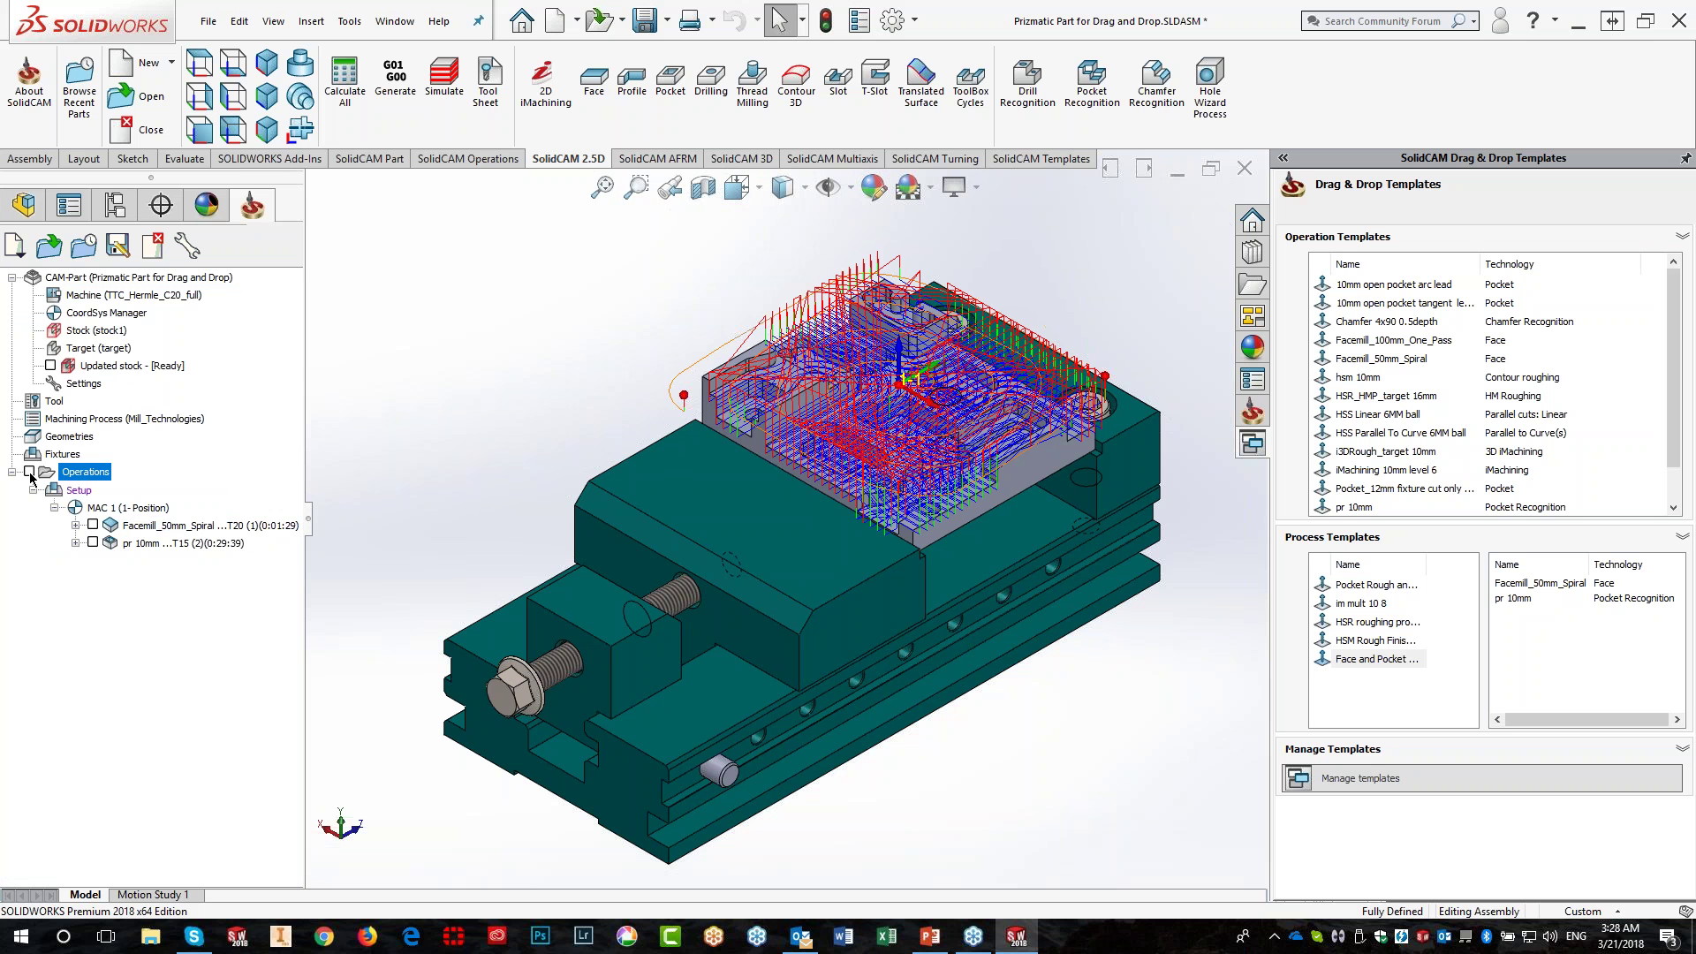
left_click(29, 472)
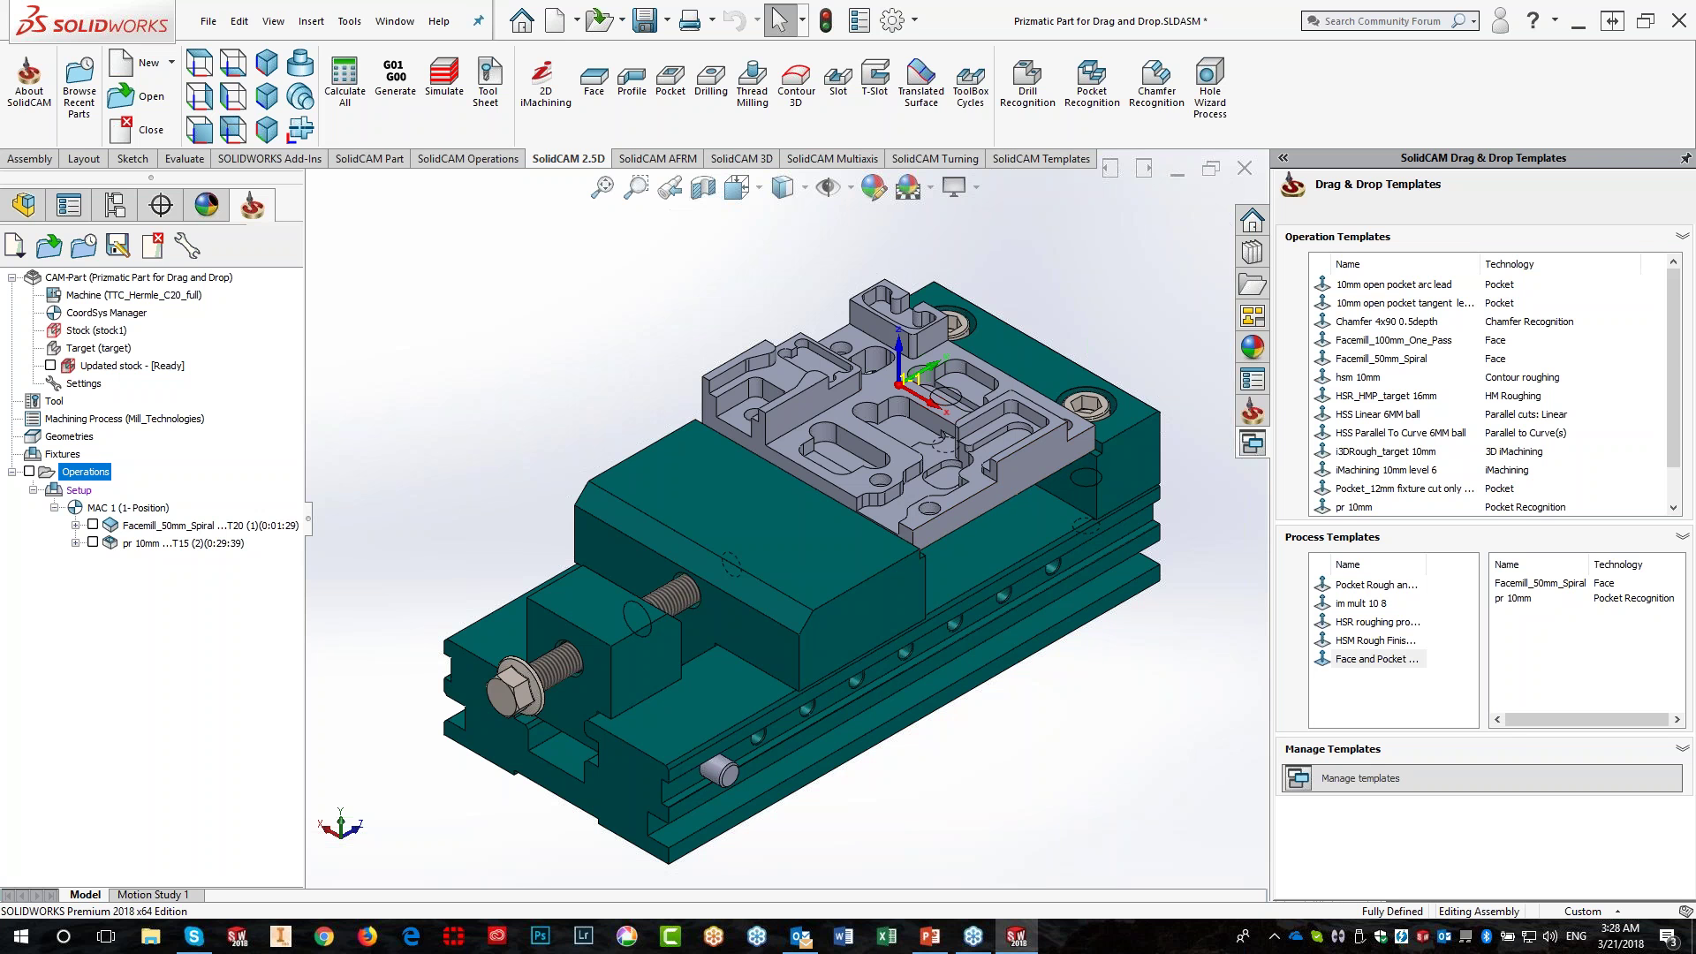
Look through the remaining operation templates, close the program with the prismatic part, and restart SOLIDWORKS
left_click_drag(1672, 394, 1668, 443)
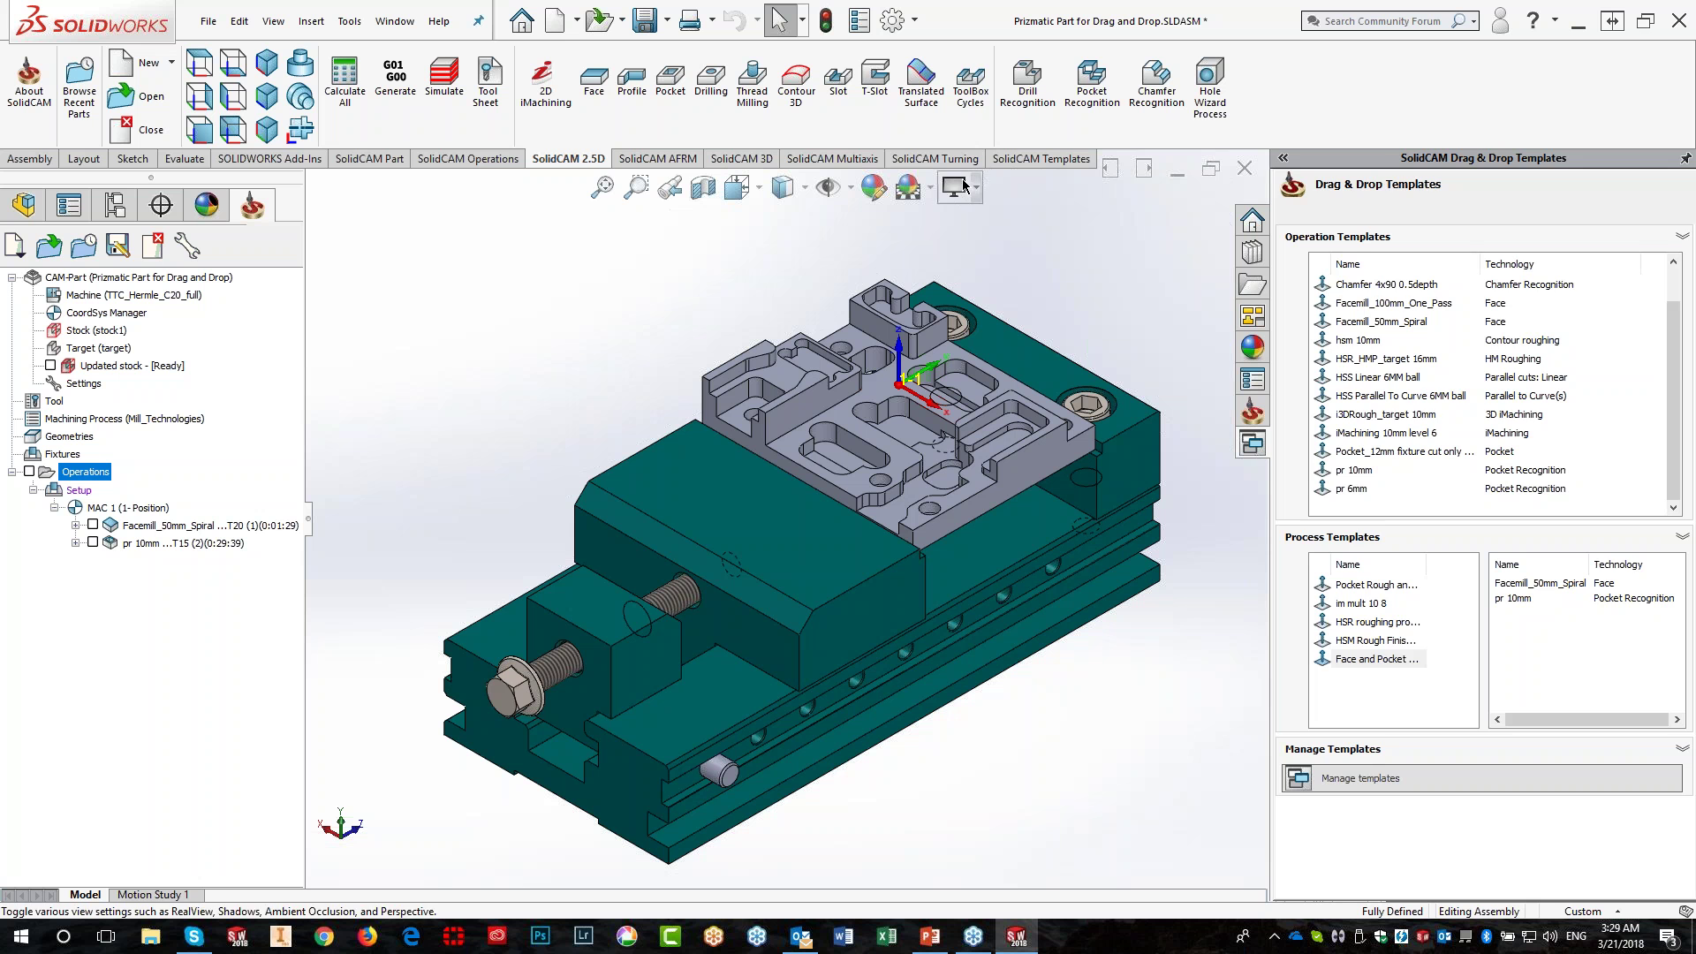
left_click(1680, 22)
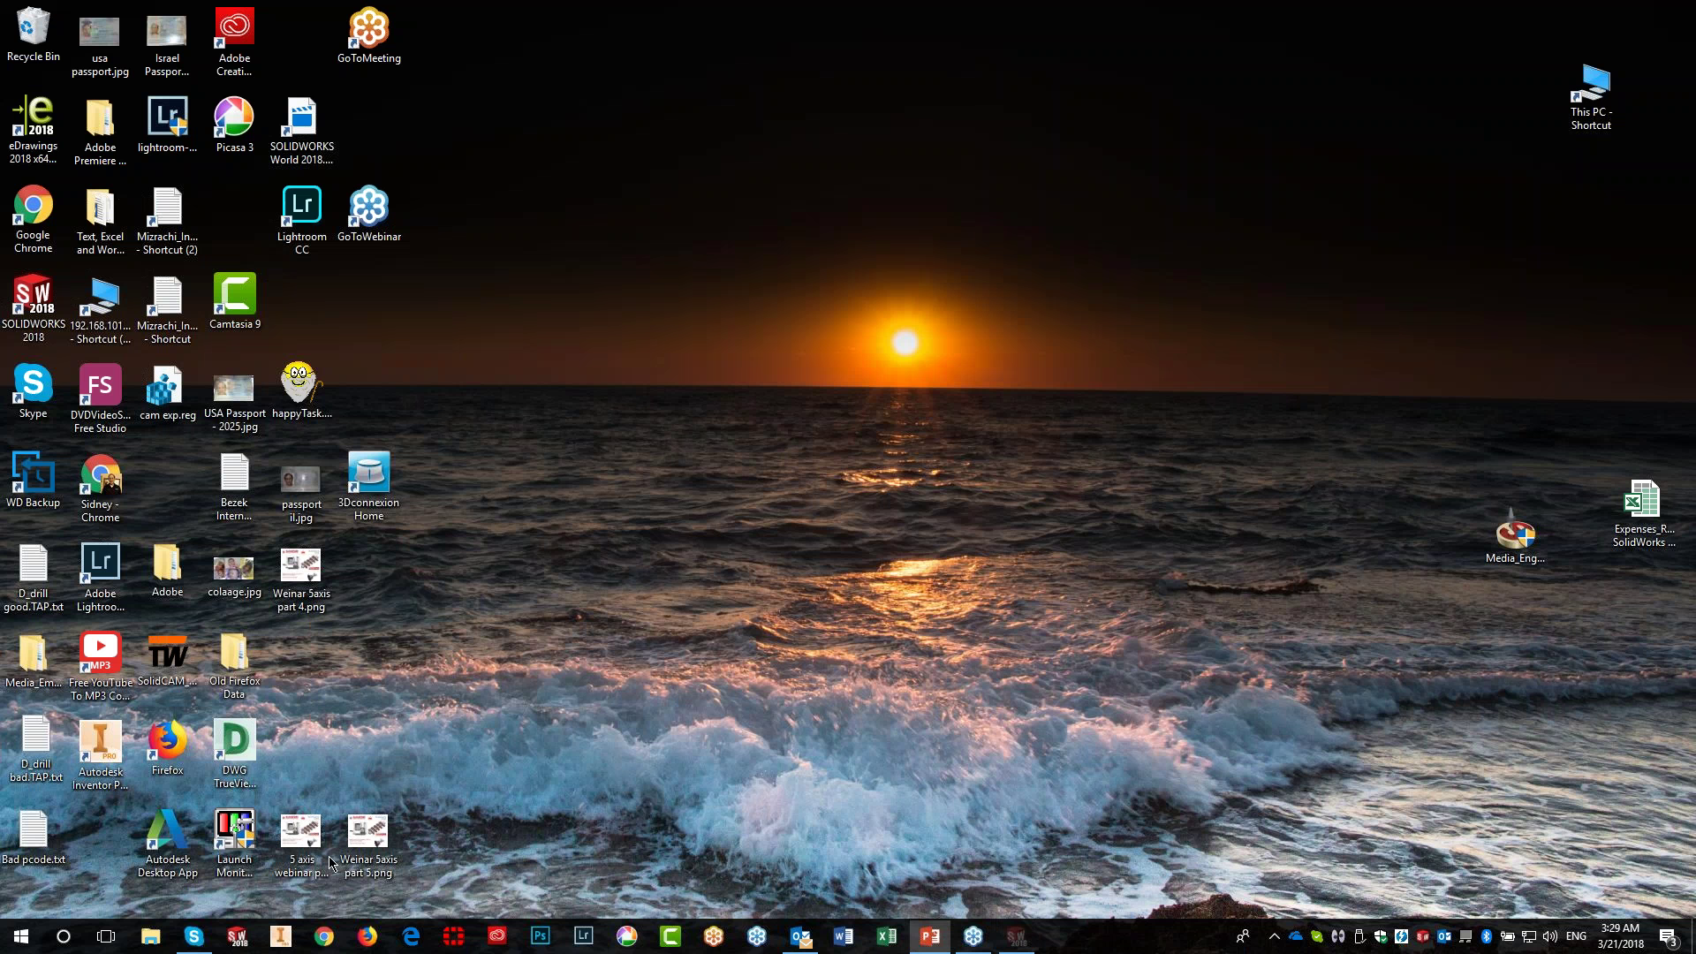
left_click(234, 938)
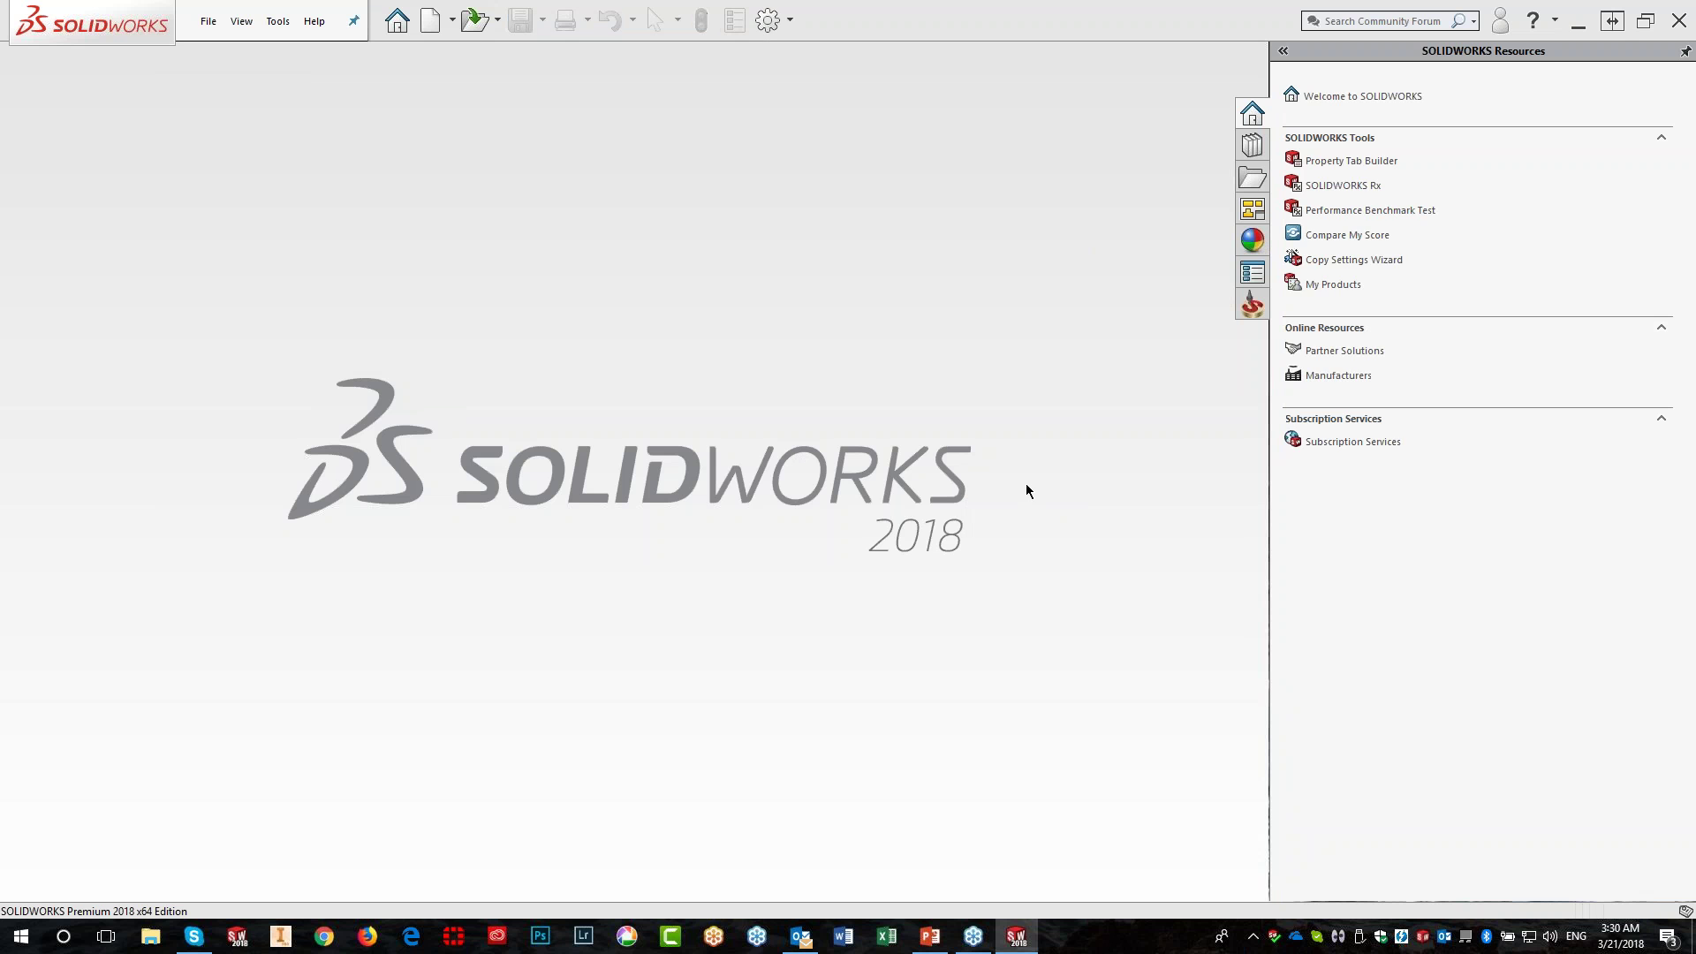
Open the HSM_2.prz CAM part from the Webinar SolidCAM 2018 folder
left_click(1252, 307)
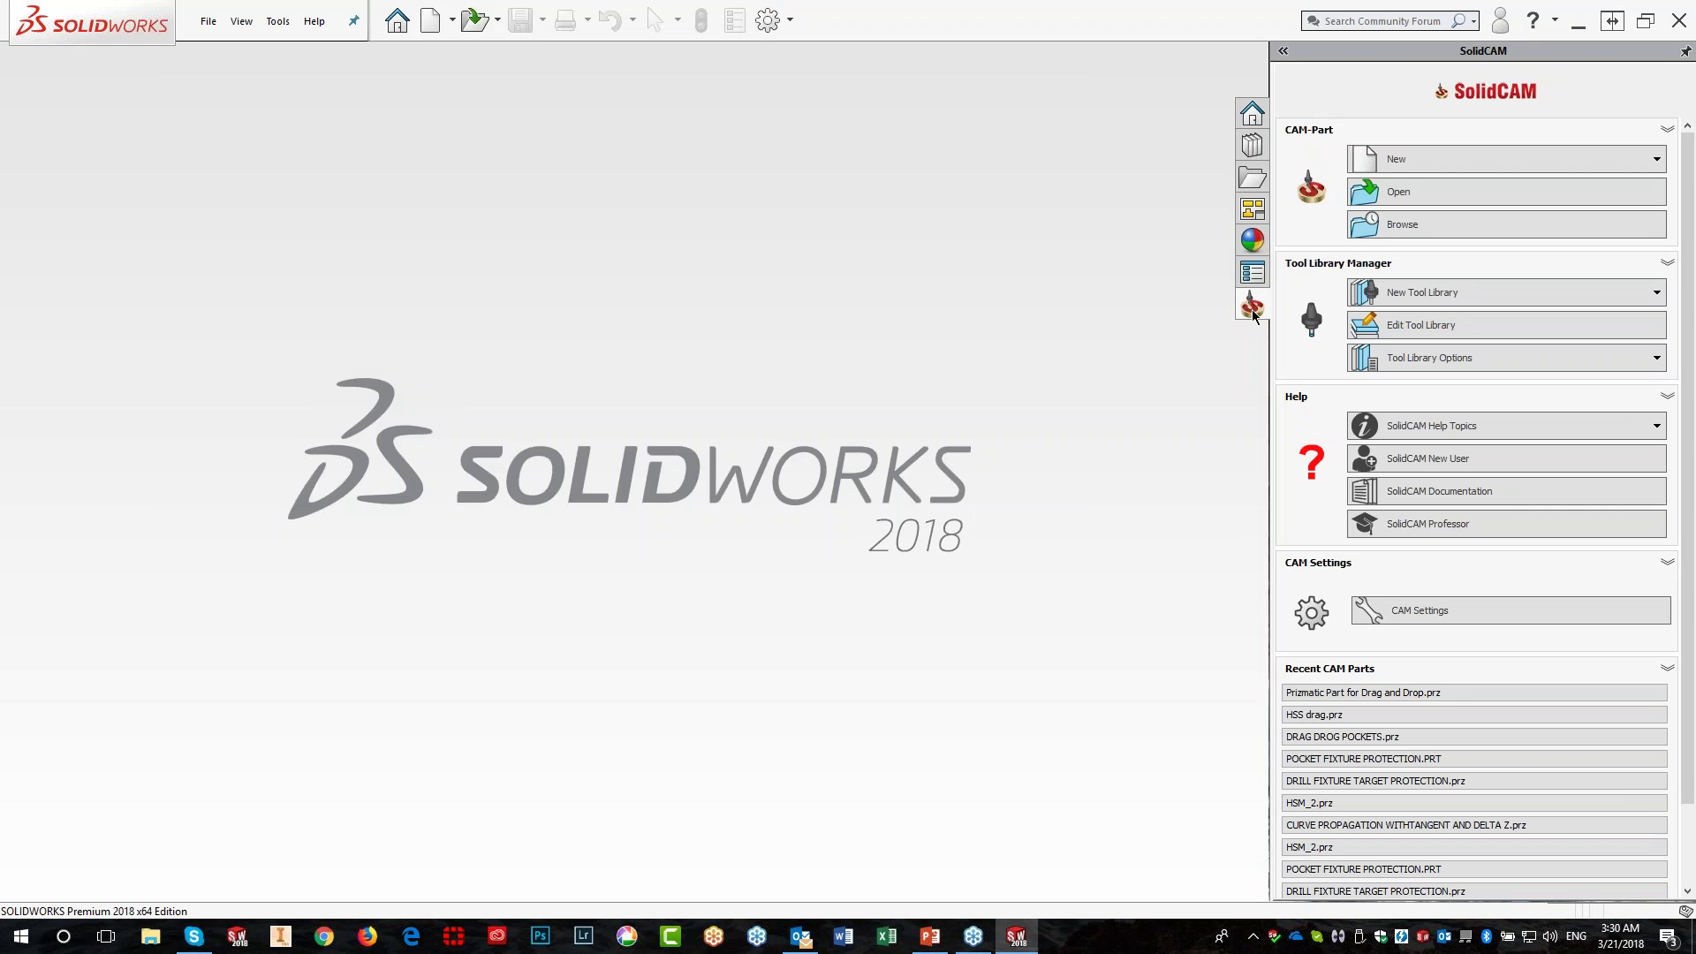
left_click(1401, 195)
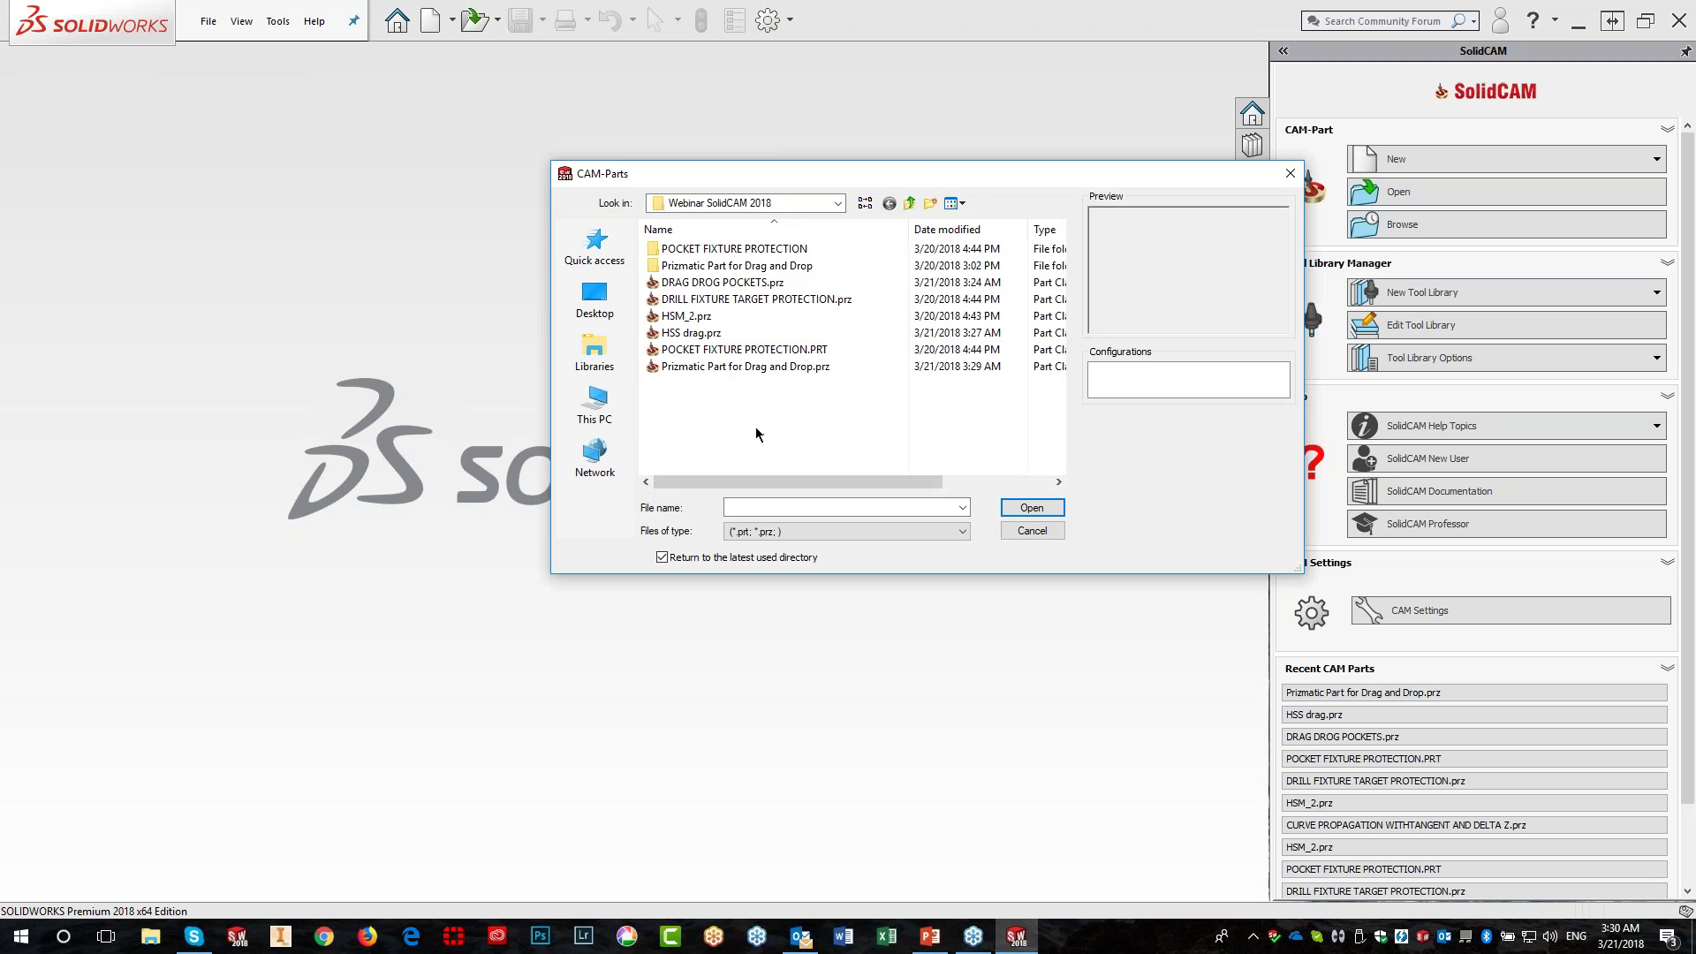
left_click(686, 315)
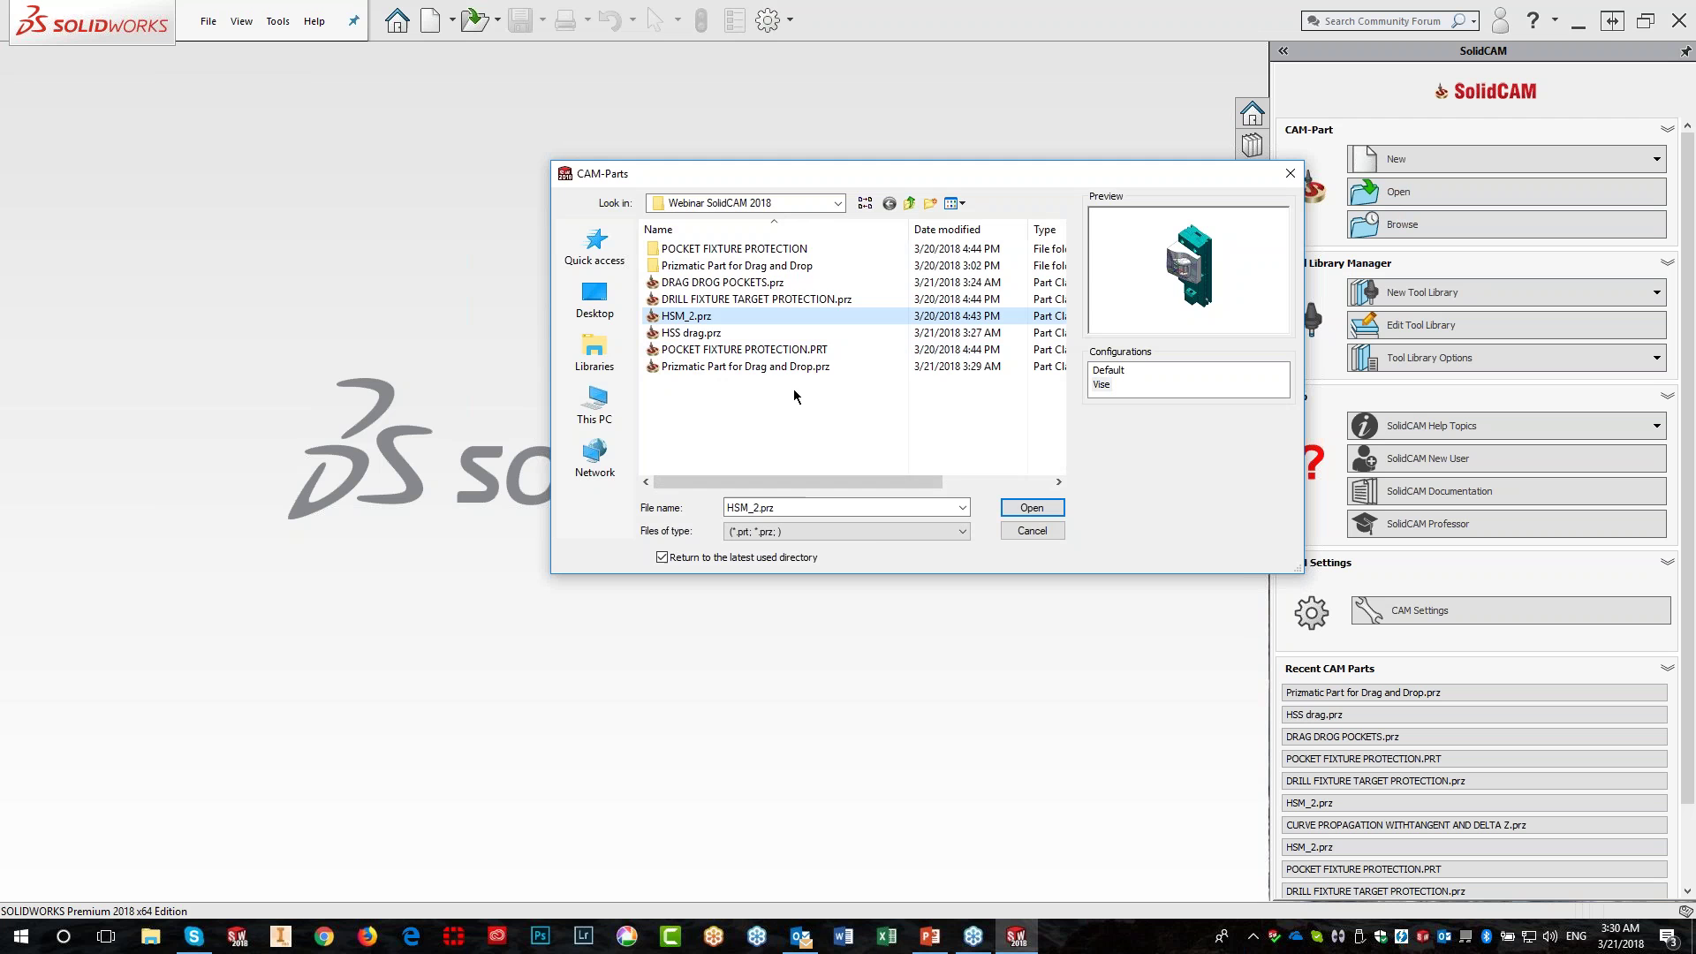
left_click(1026, 506)
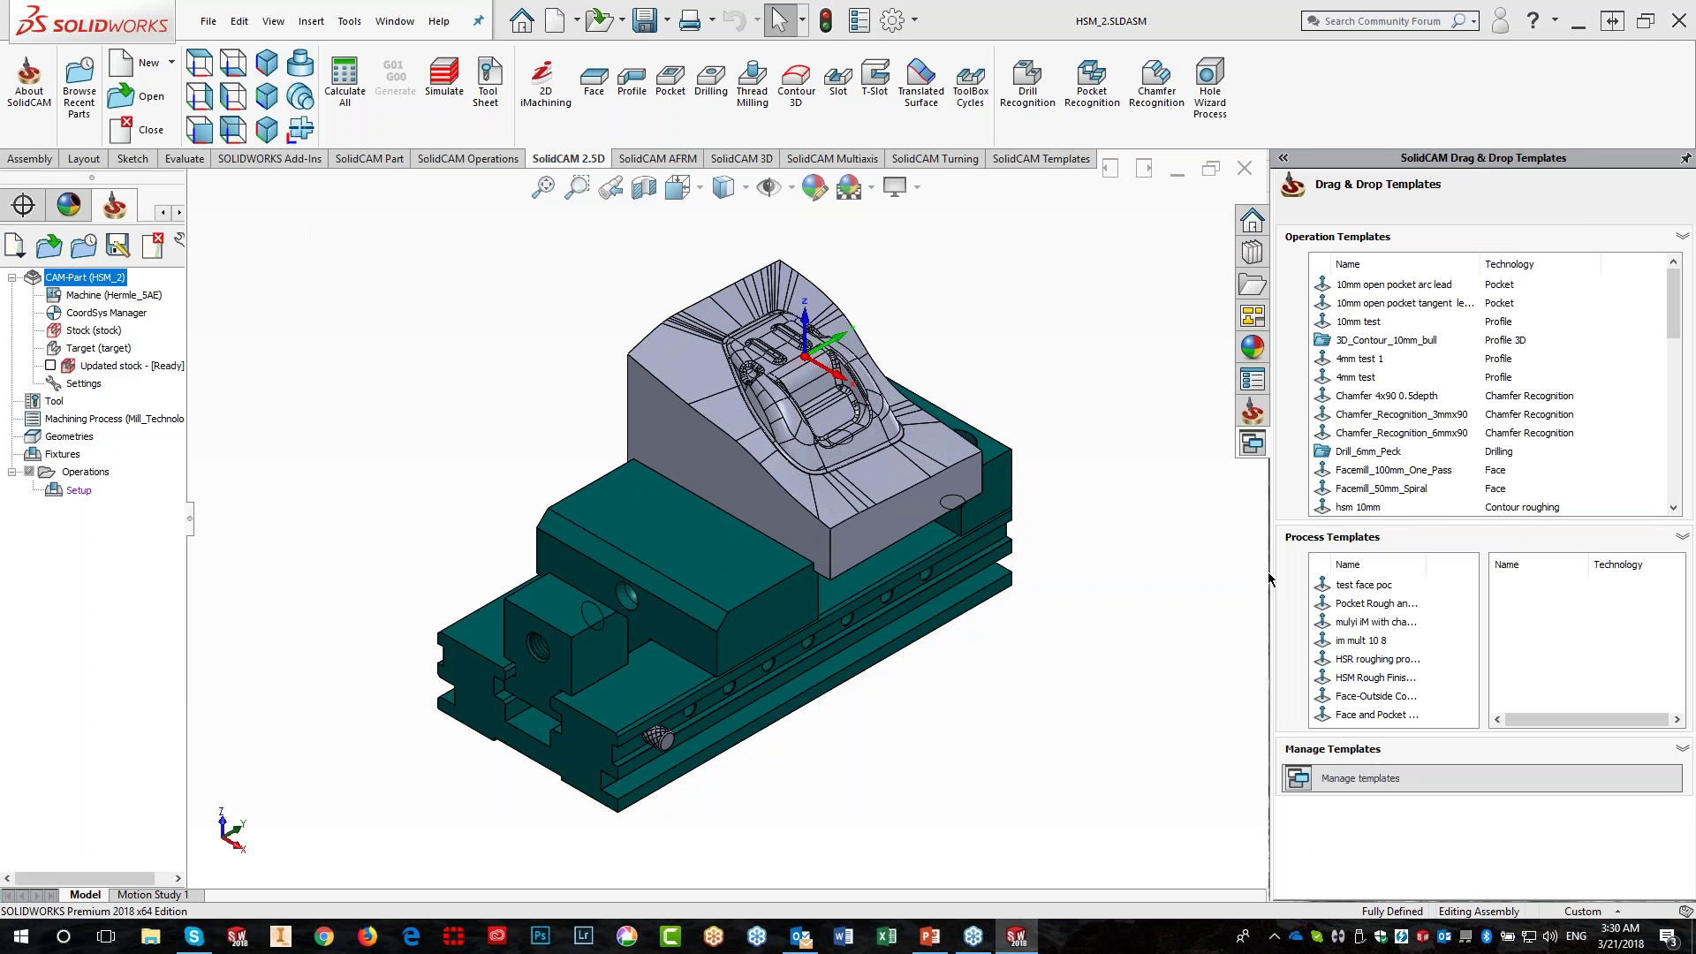
Apply the HSR roughing process template to the mold part's lower flat face using MAC 1 (1- Position), and hide all toolpaths
left_click_drag(1269, 583, 1243, 585)
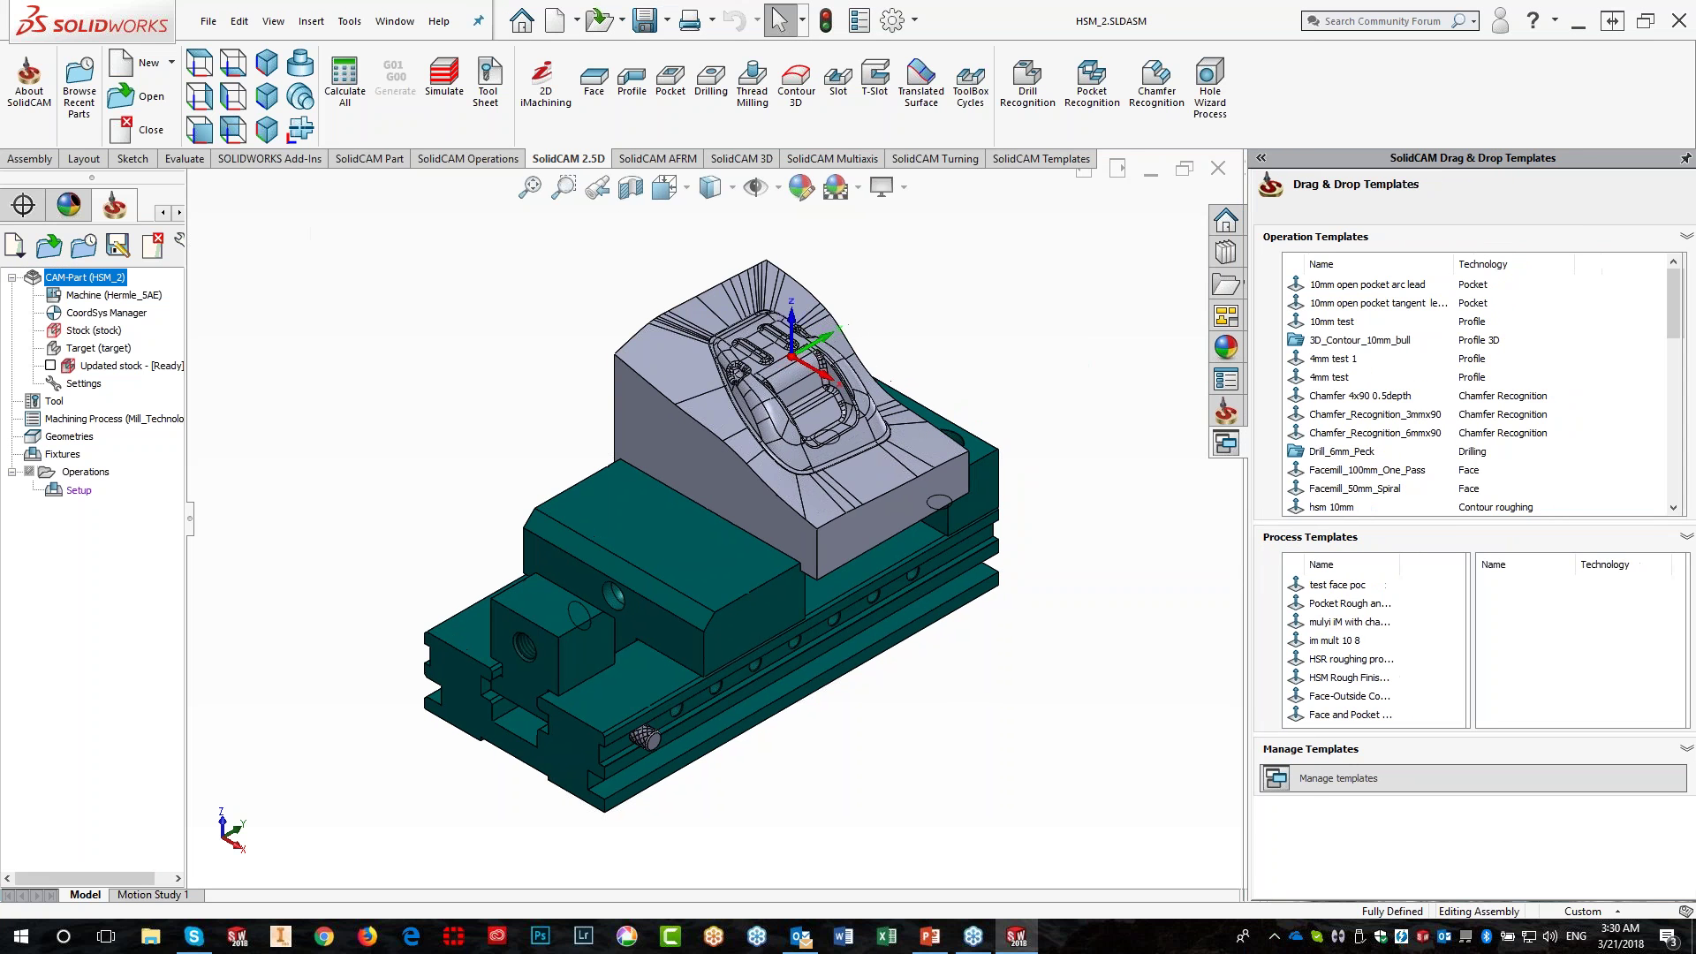
left_click(1324, 661)
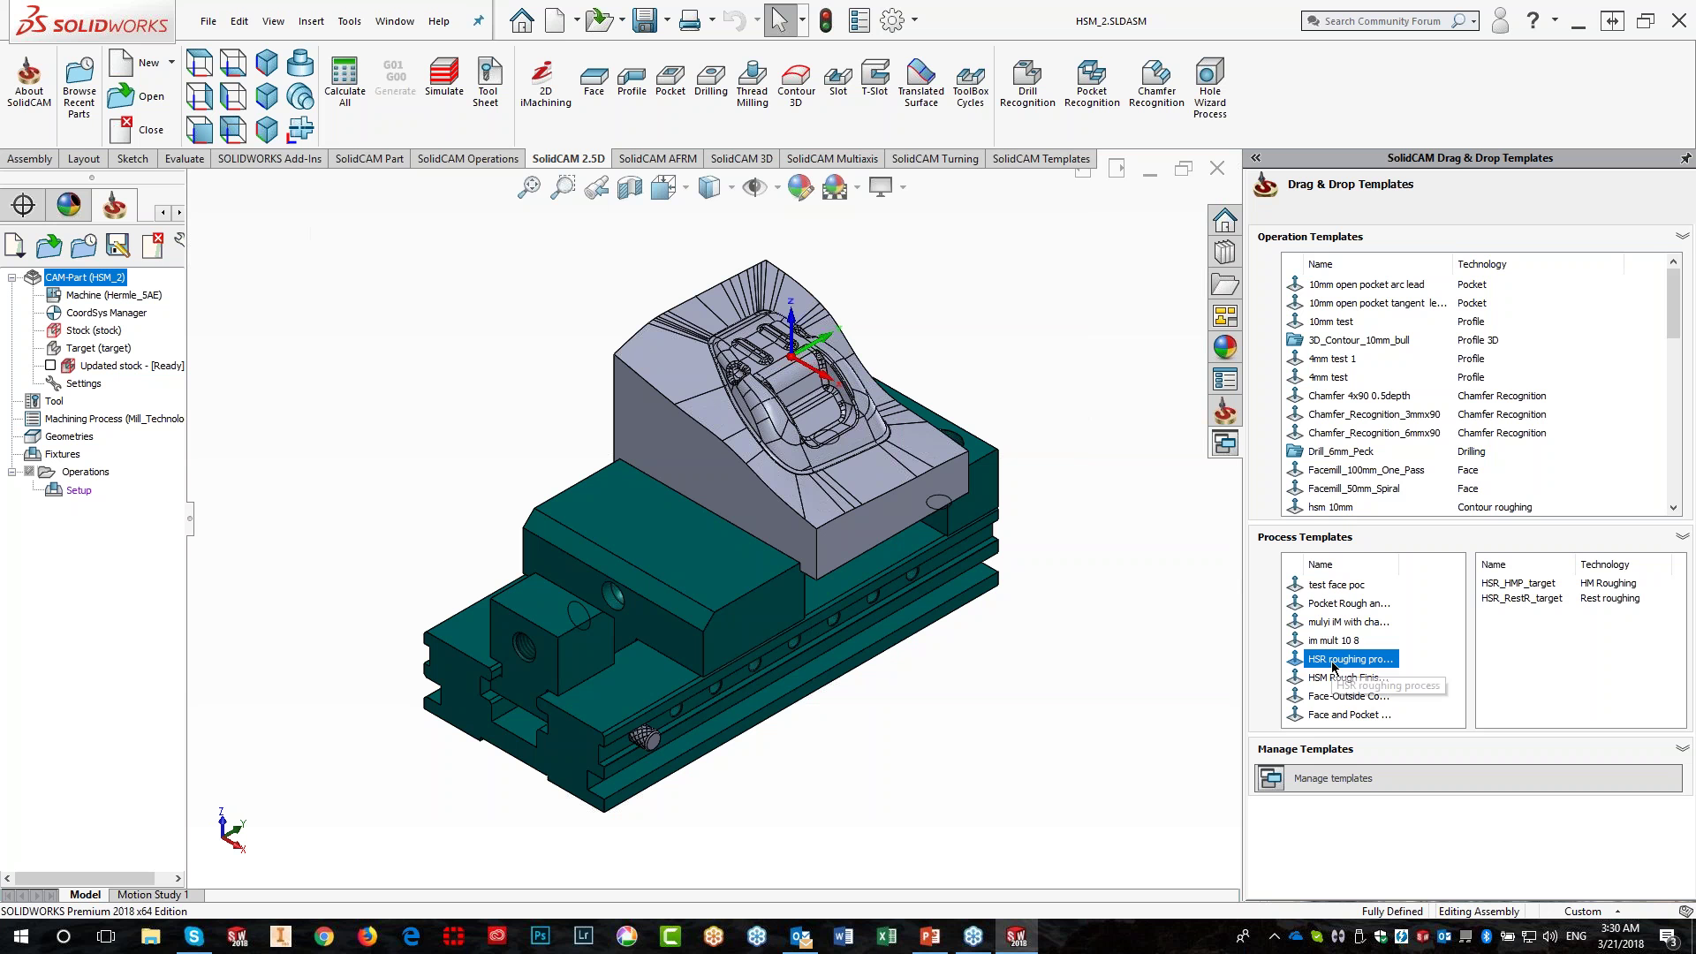
left_click_drag(1334, 668, 1246, 641)
left_click_drag(859, 425, 845, 475)
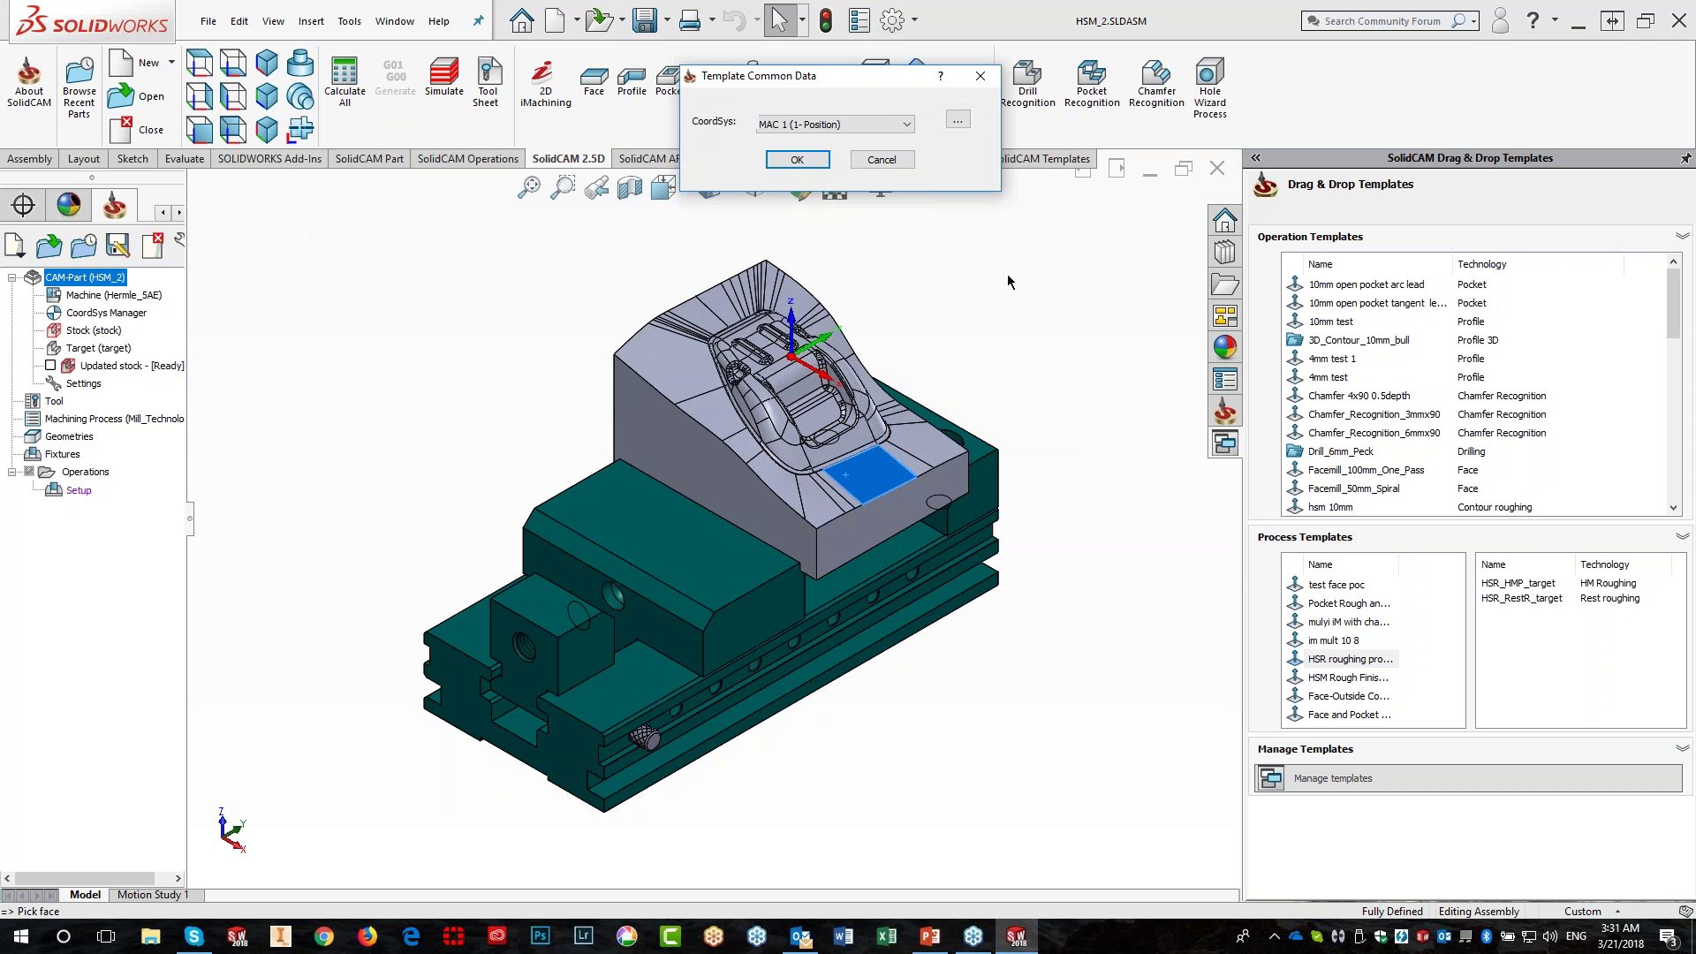
left_click(798, 160)
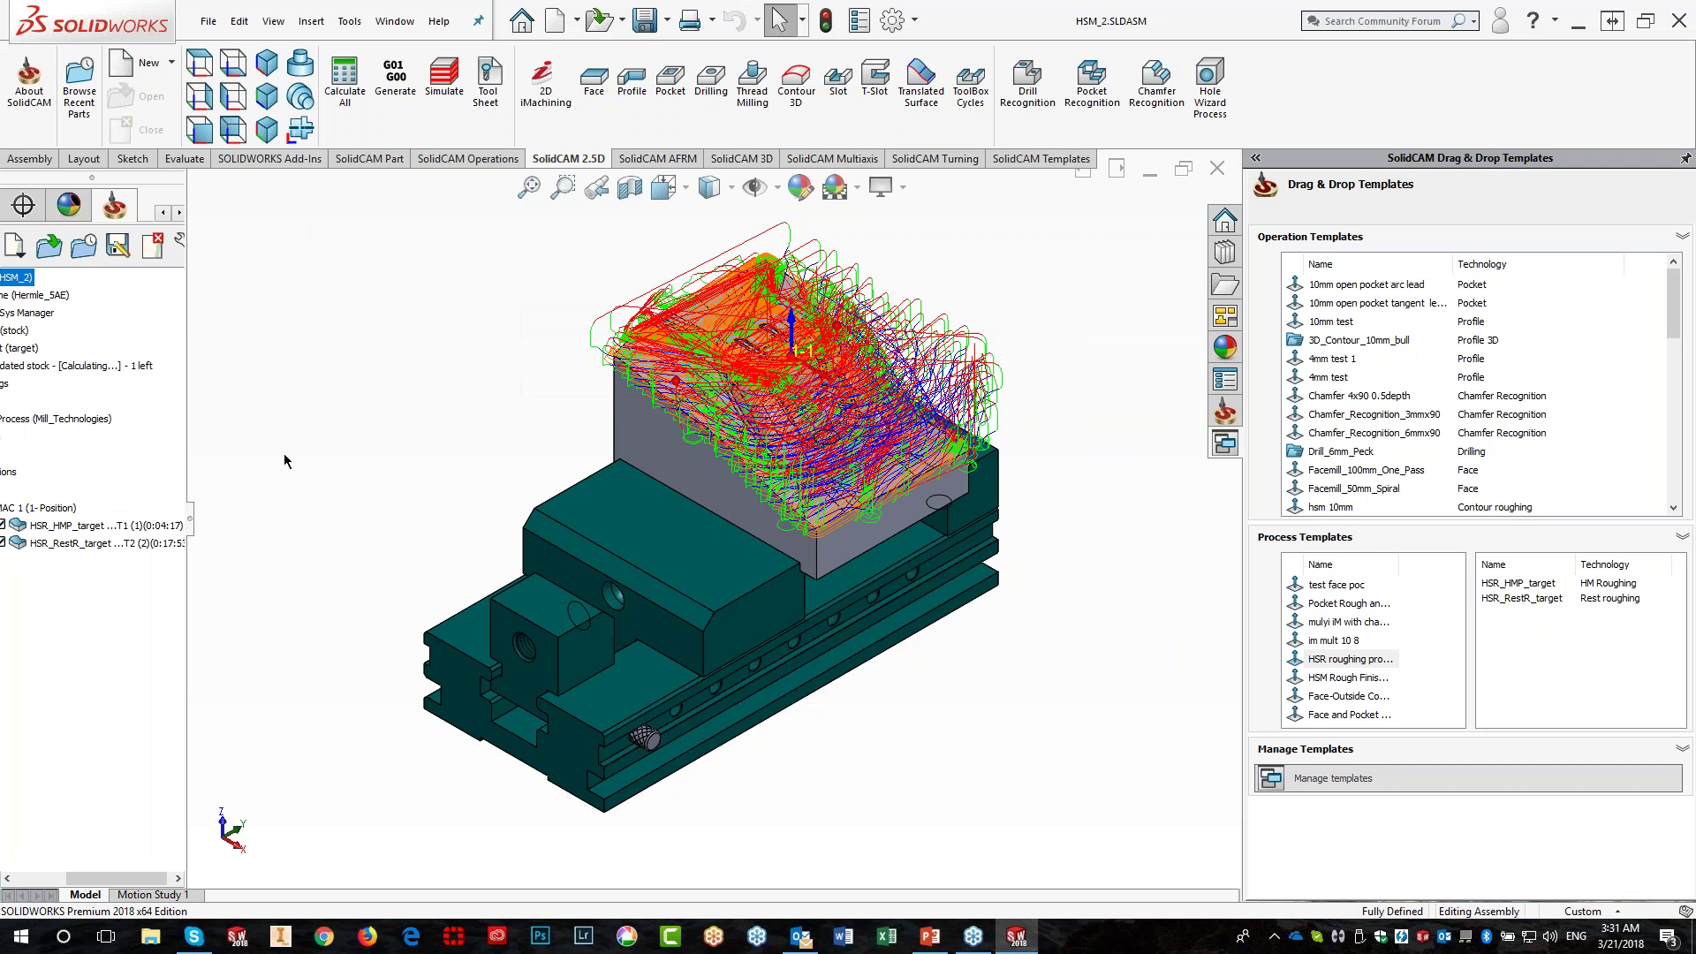
left_click_drag(185, 432, 363, 447)
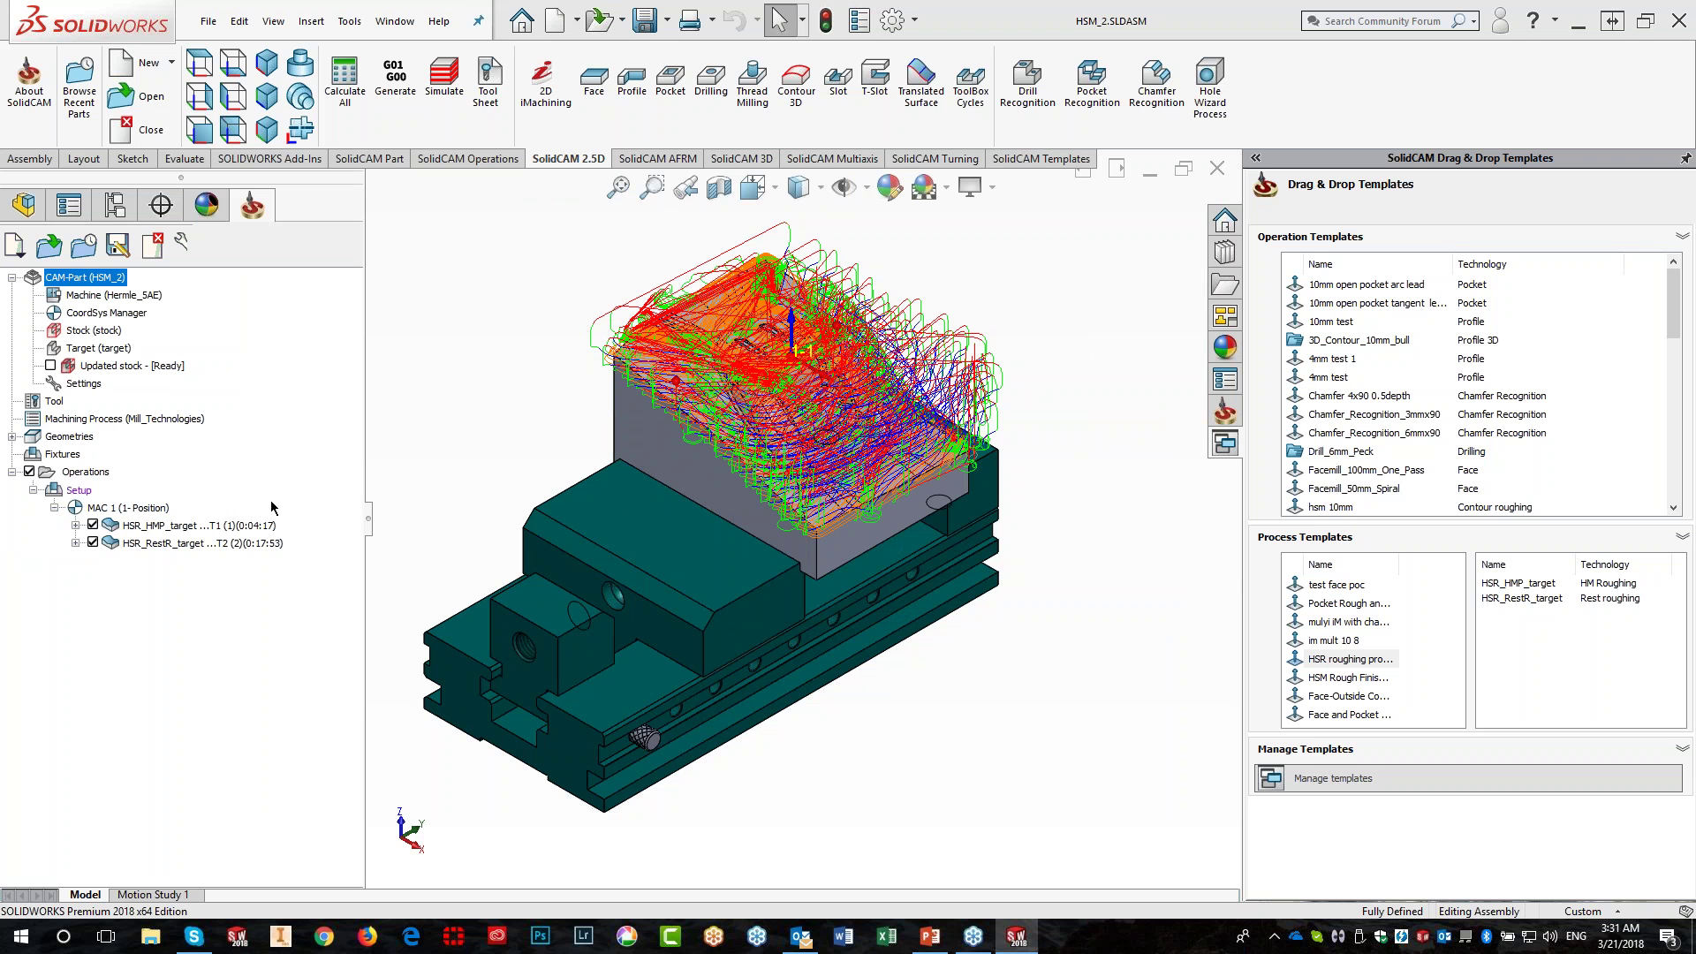
left_click(29, 473)
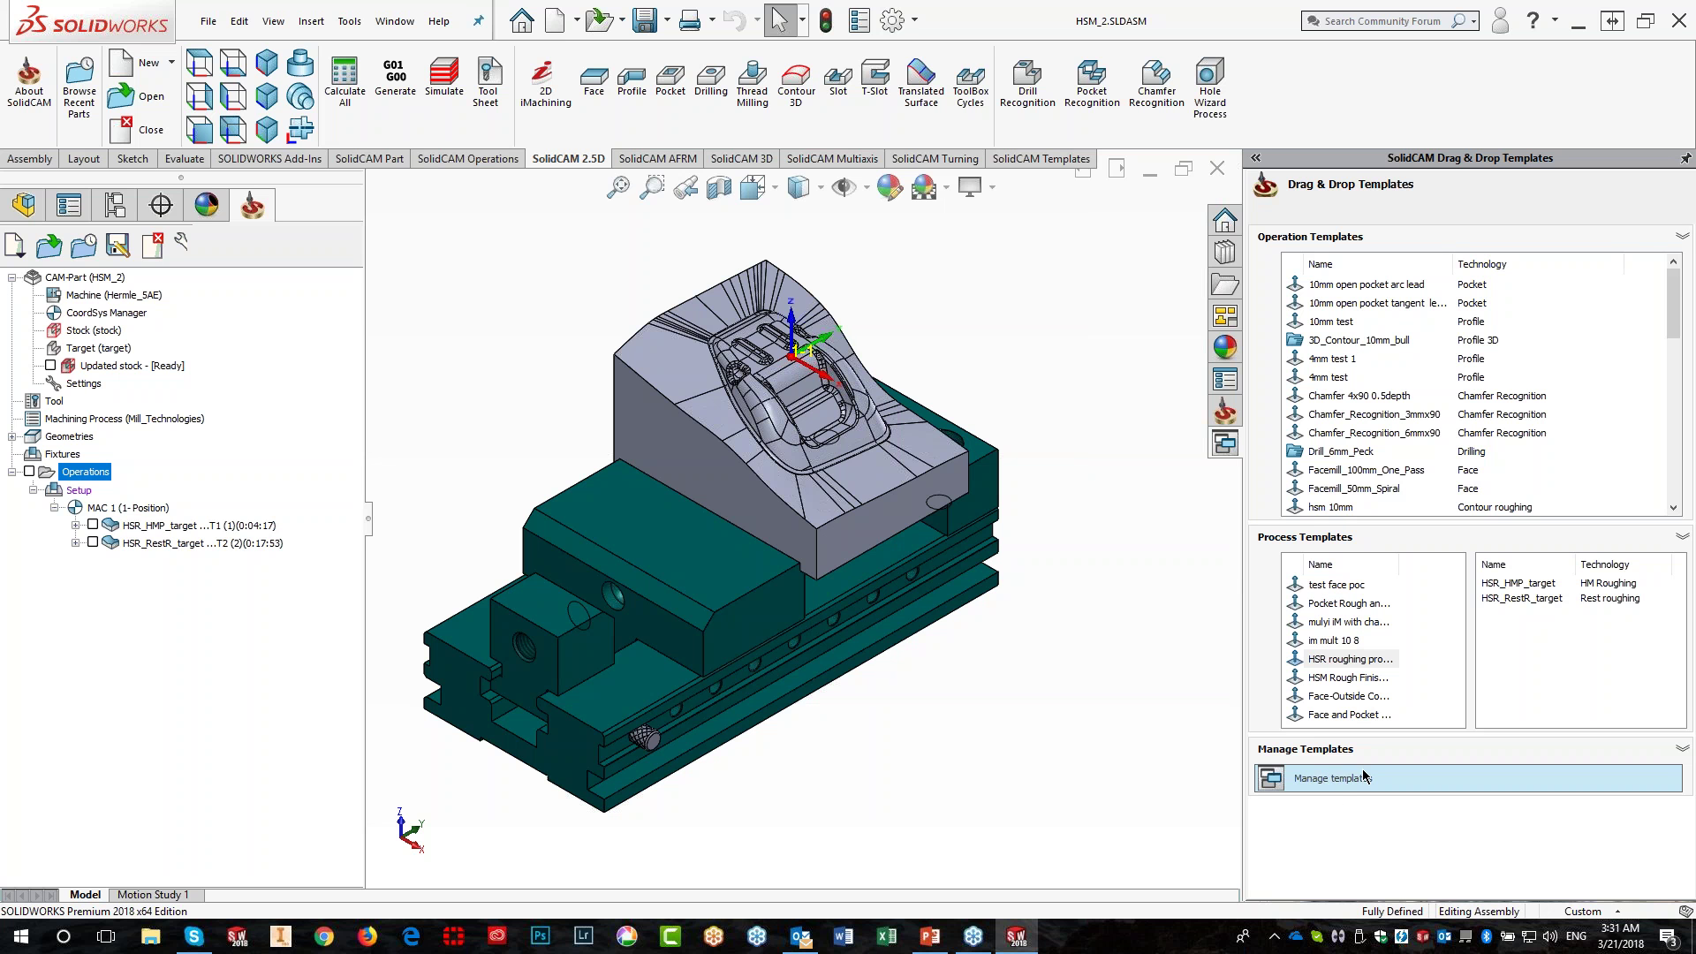
View the Template Manager and the parameters of the 10mm open pocket arc lead template, closing both without changes
left_click(1349, 780)
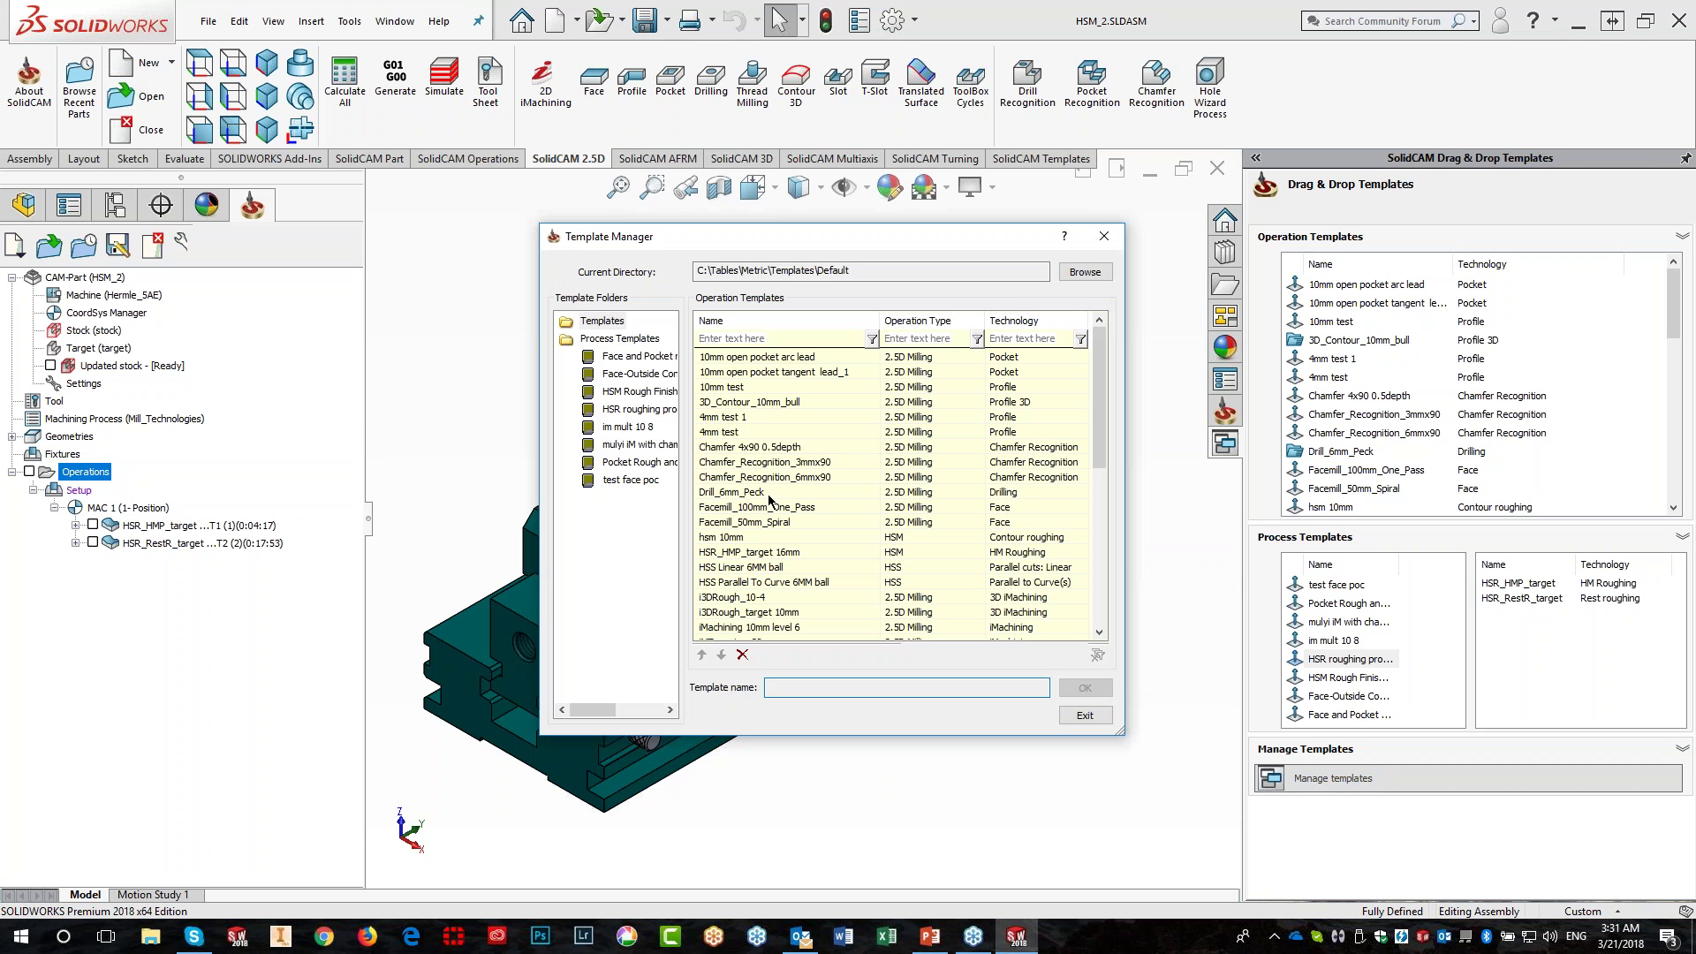
left_click(1104, 238)
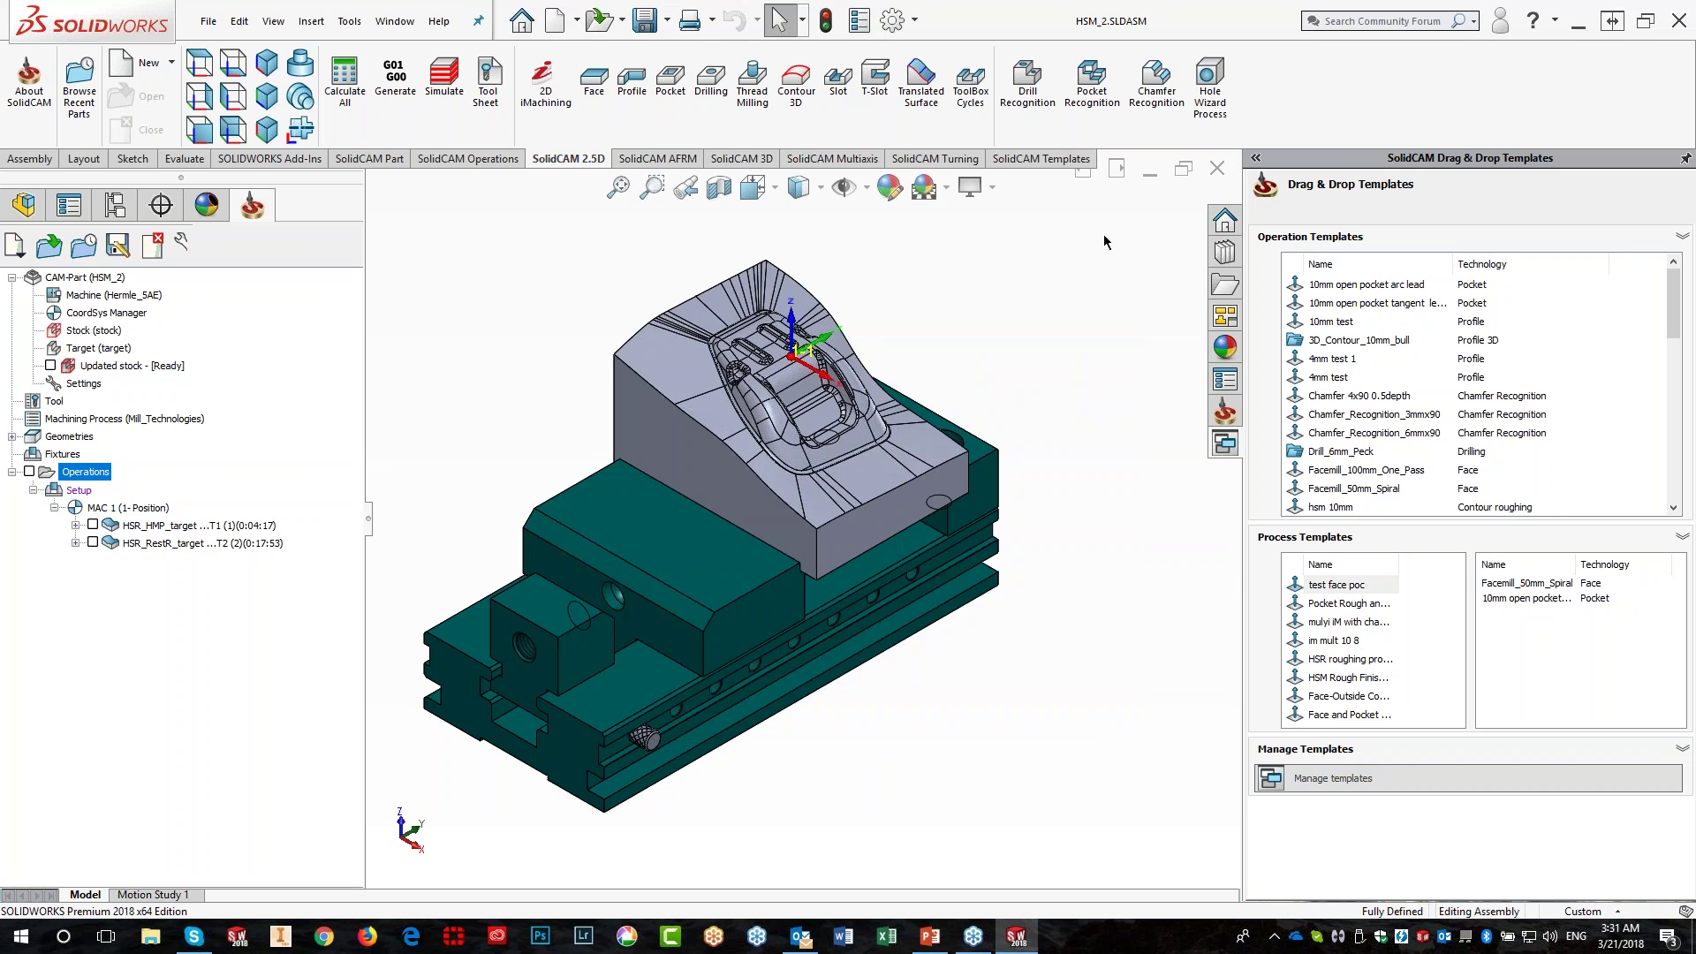
right_click(1339, 291)
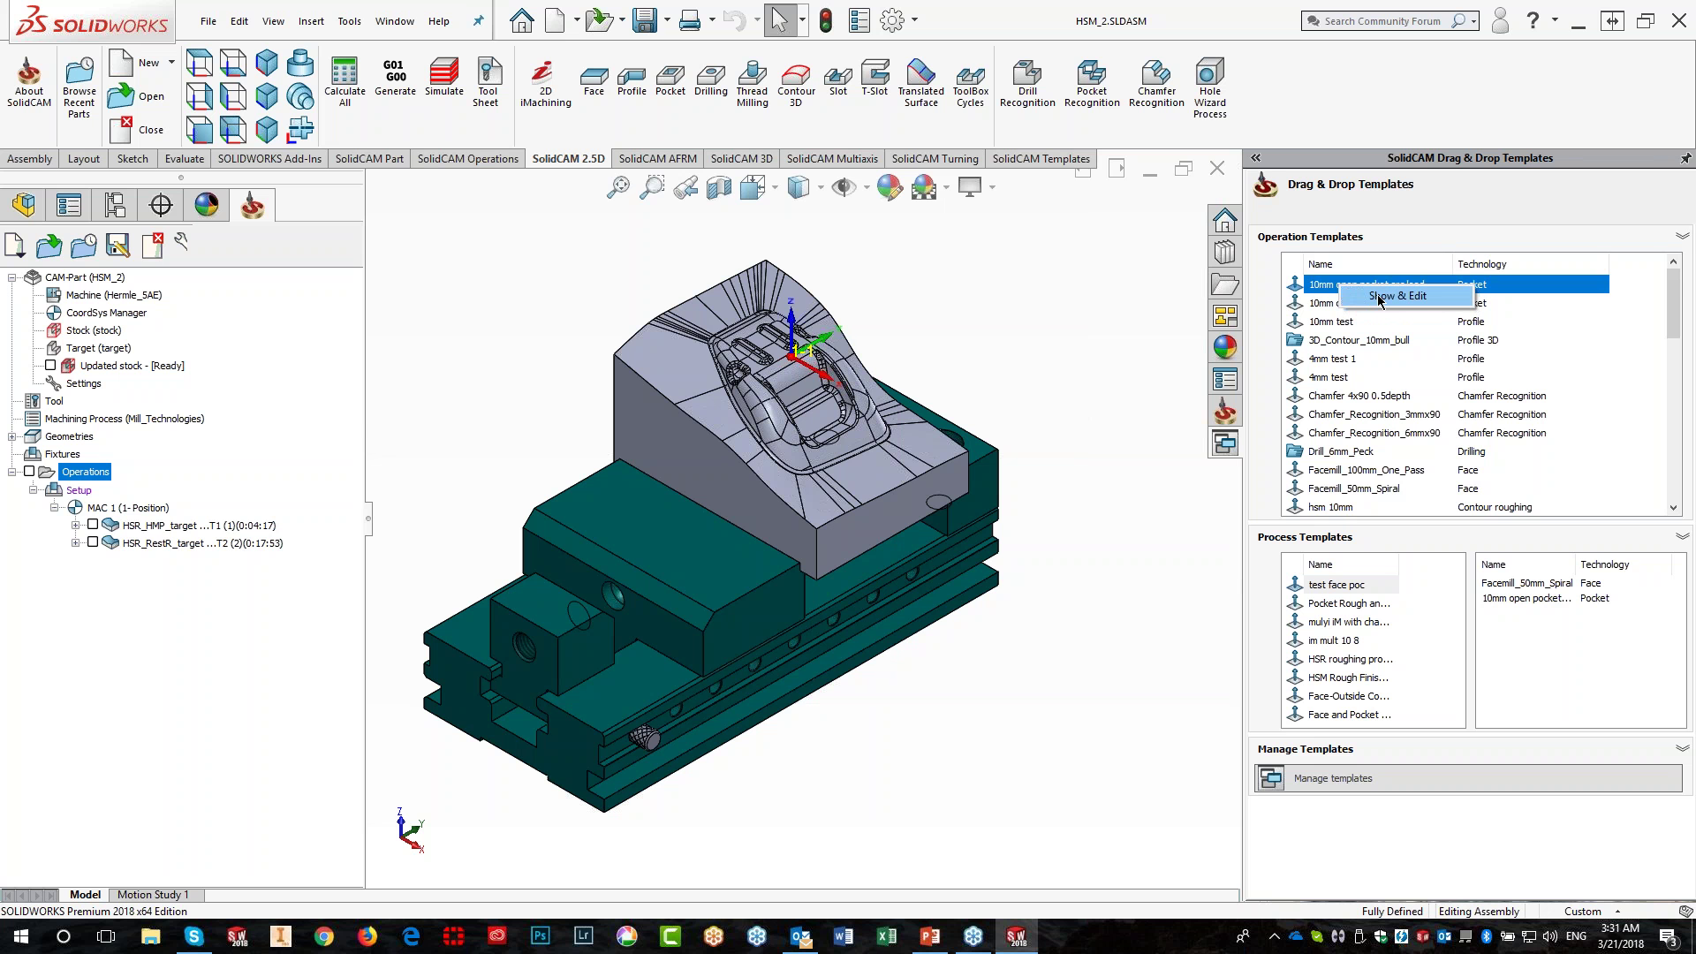
left_click(1379, 297)
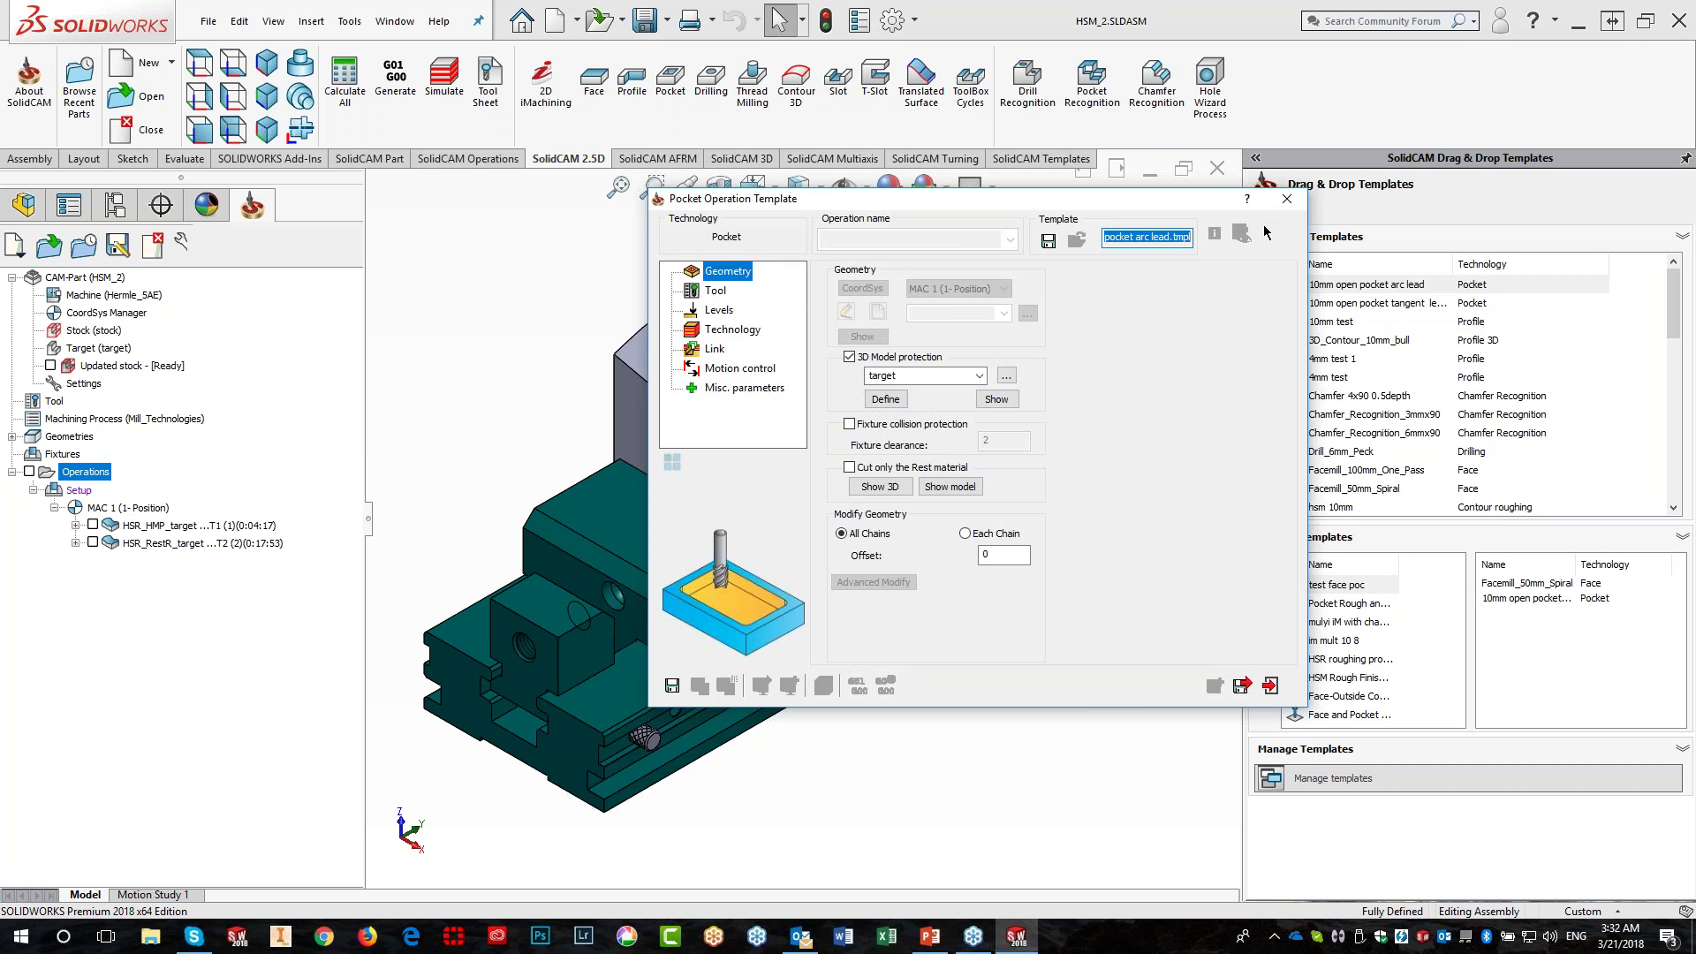
left_click(1287, 199)
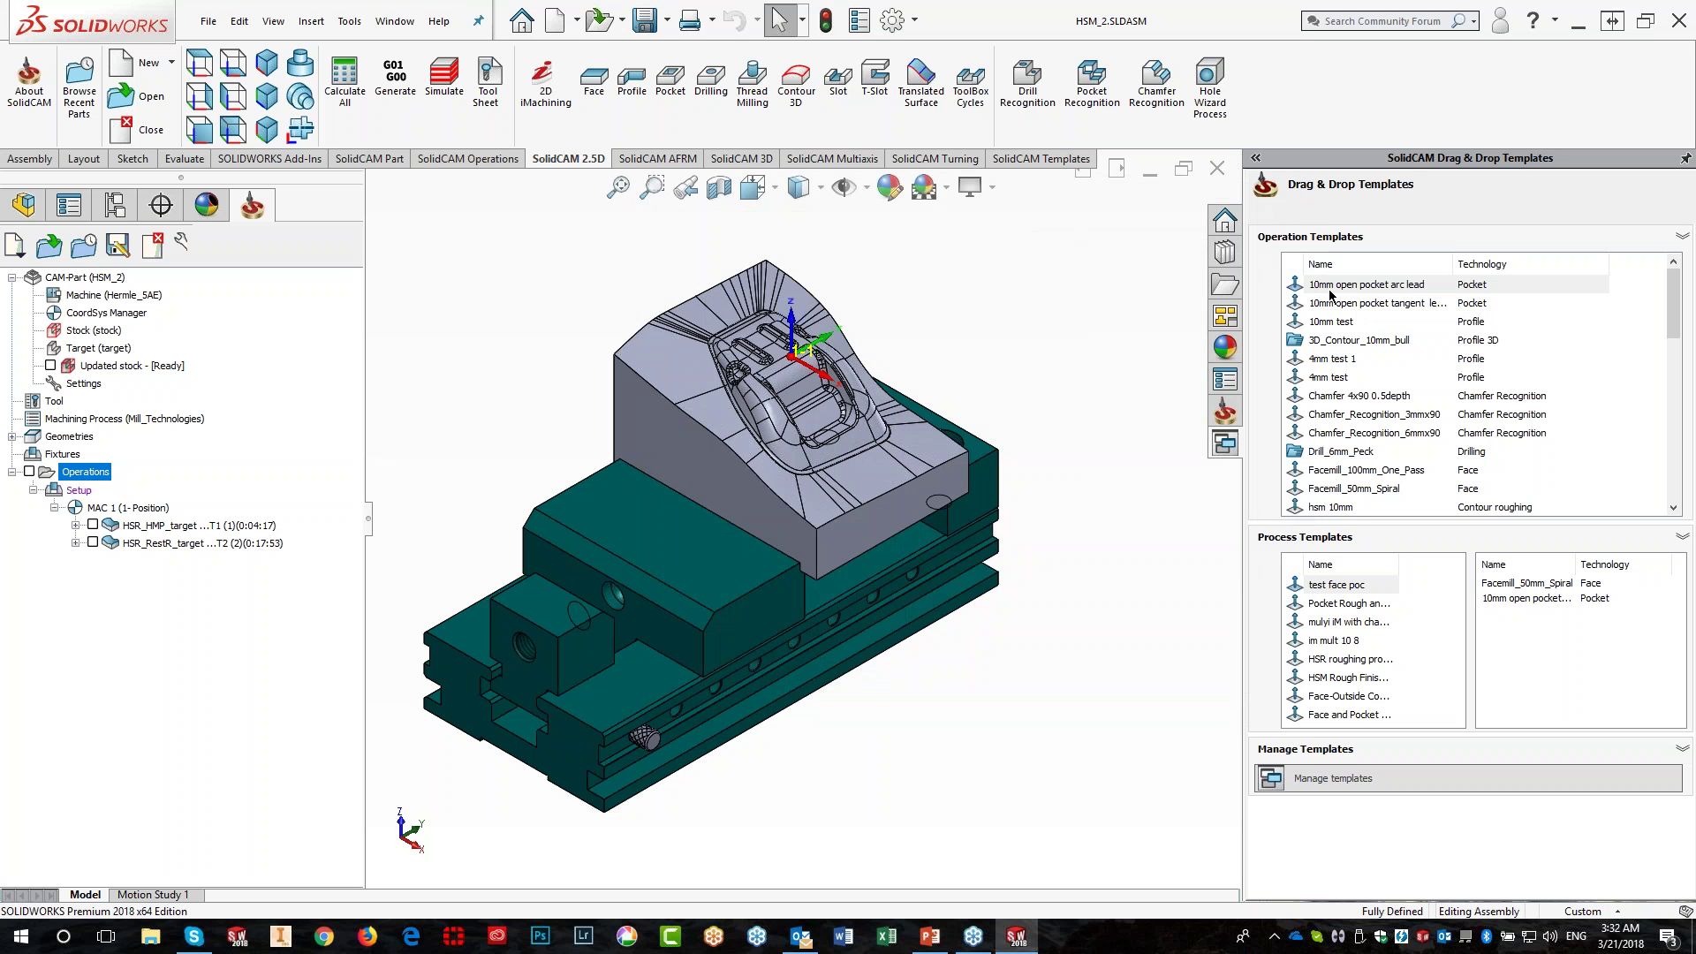
double_click(1333, 284)
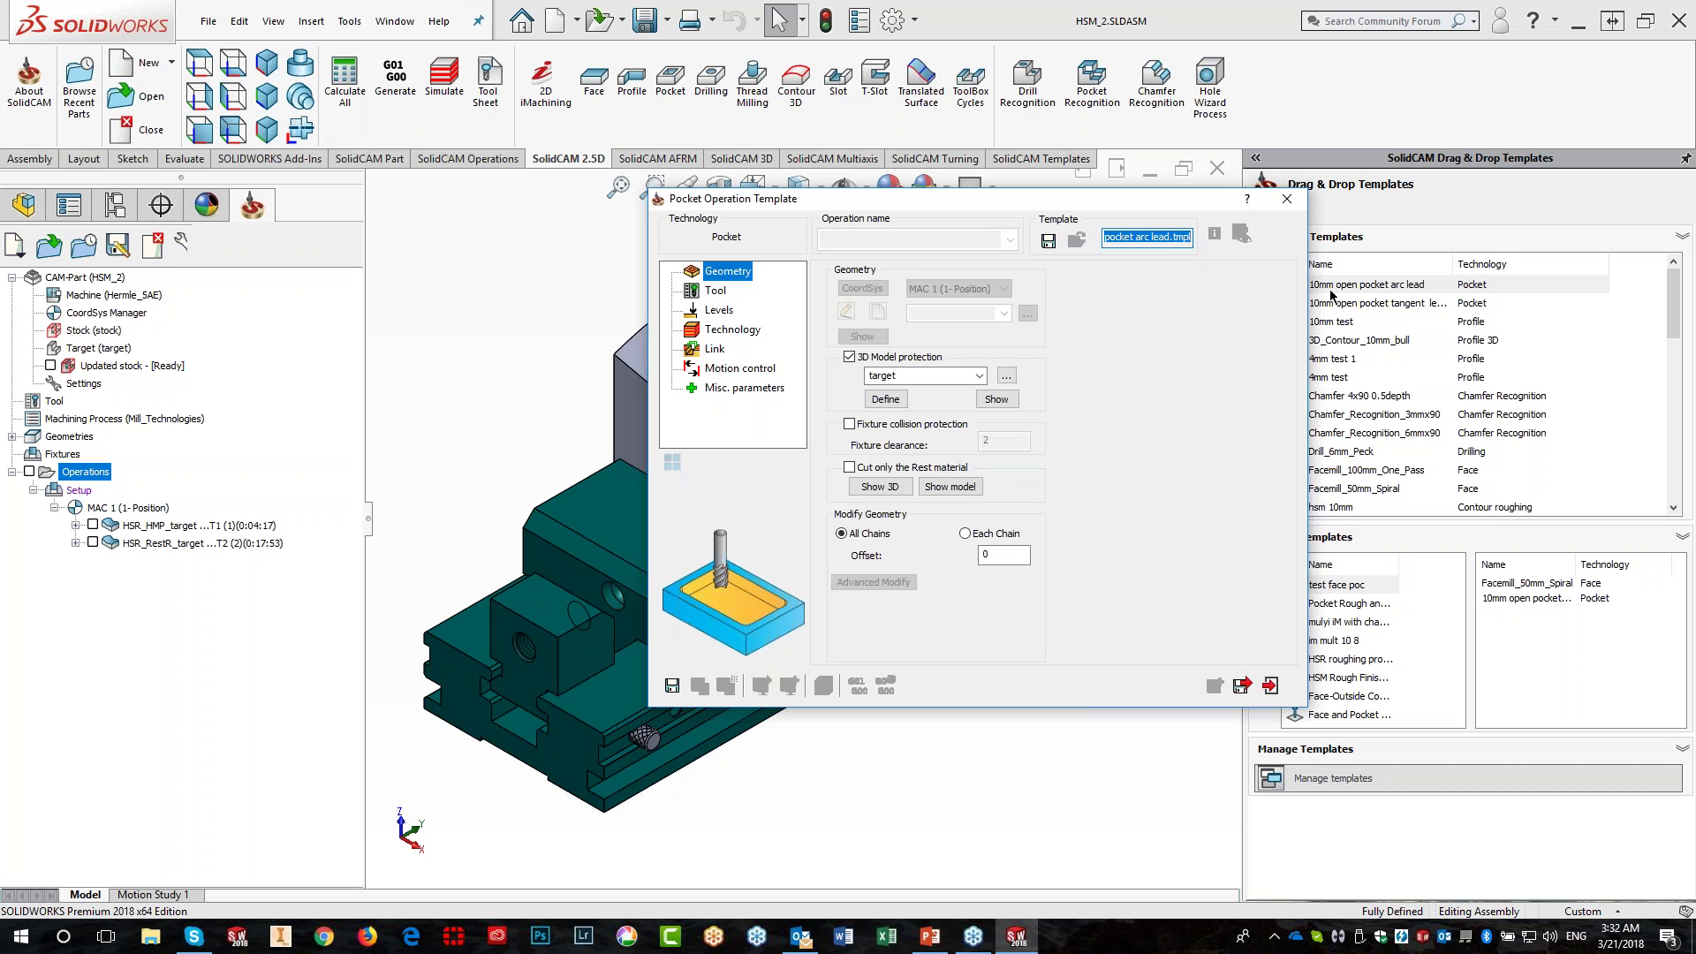
left_click(1286, 201)
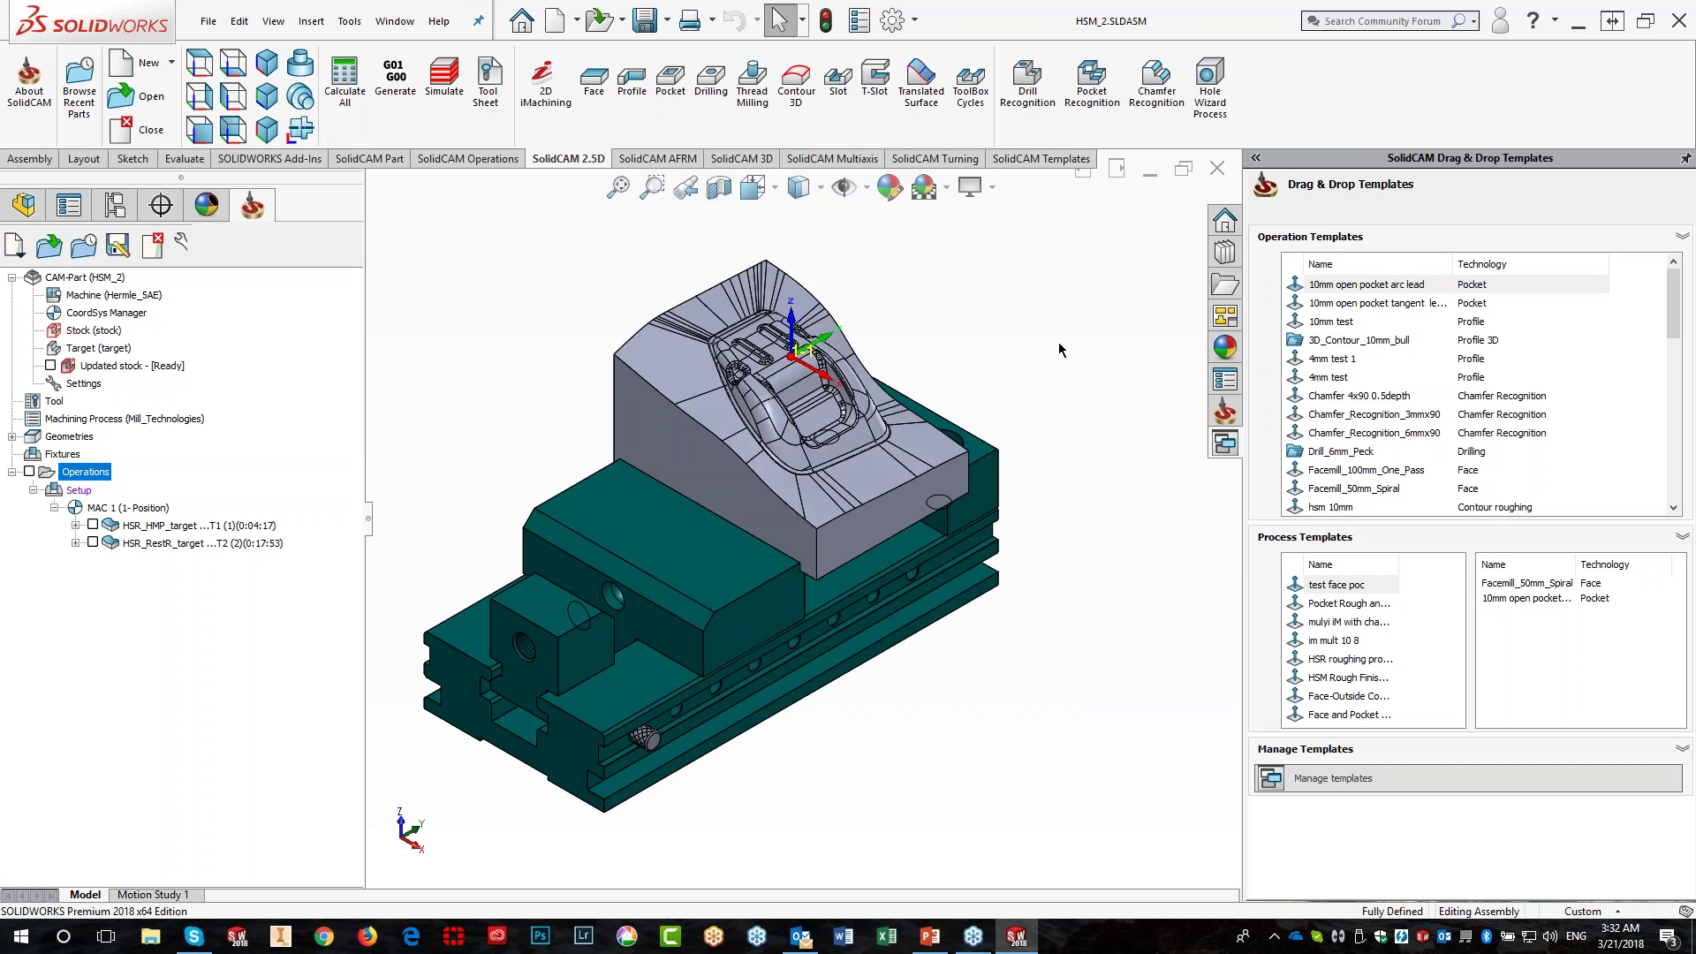
Close the HSM_2 part and try to open another CAM part
key("alt+Tab")
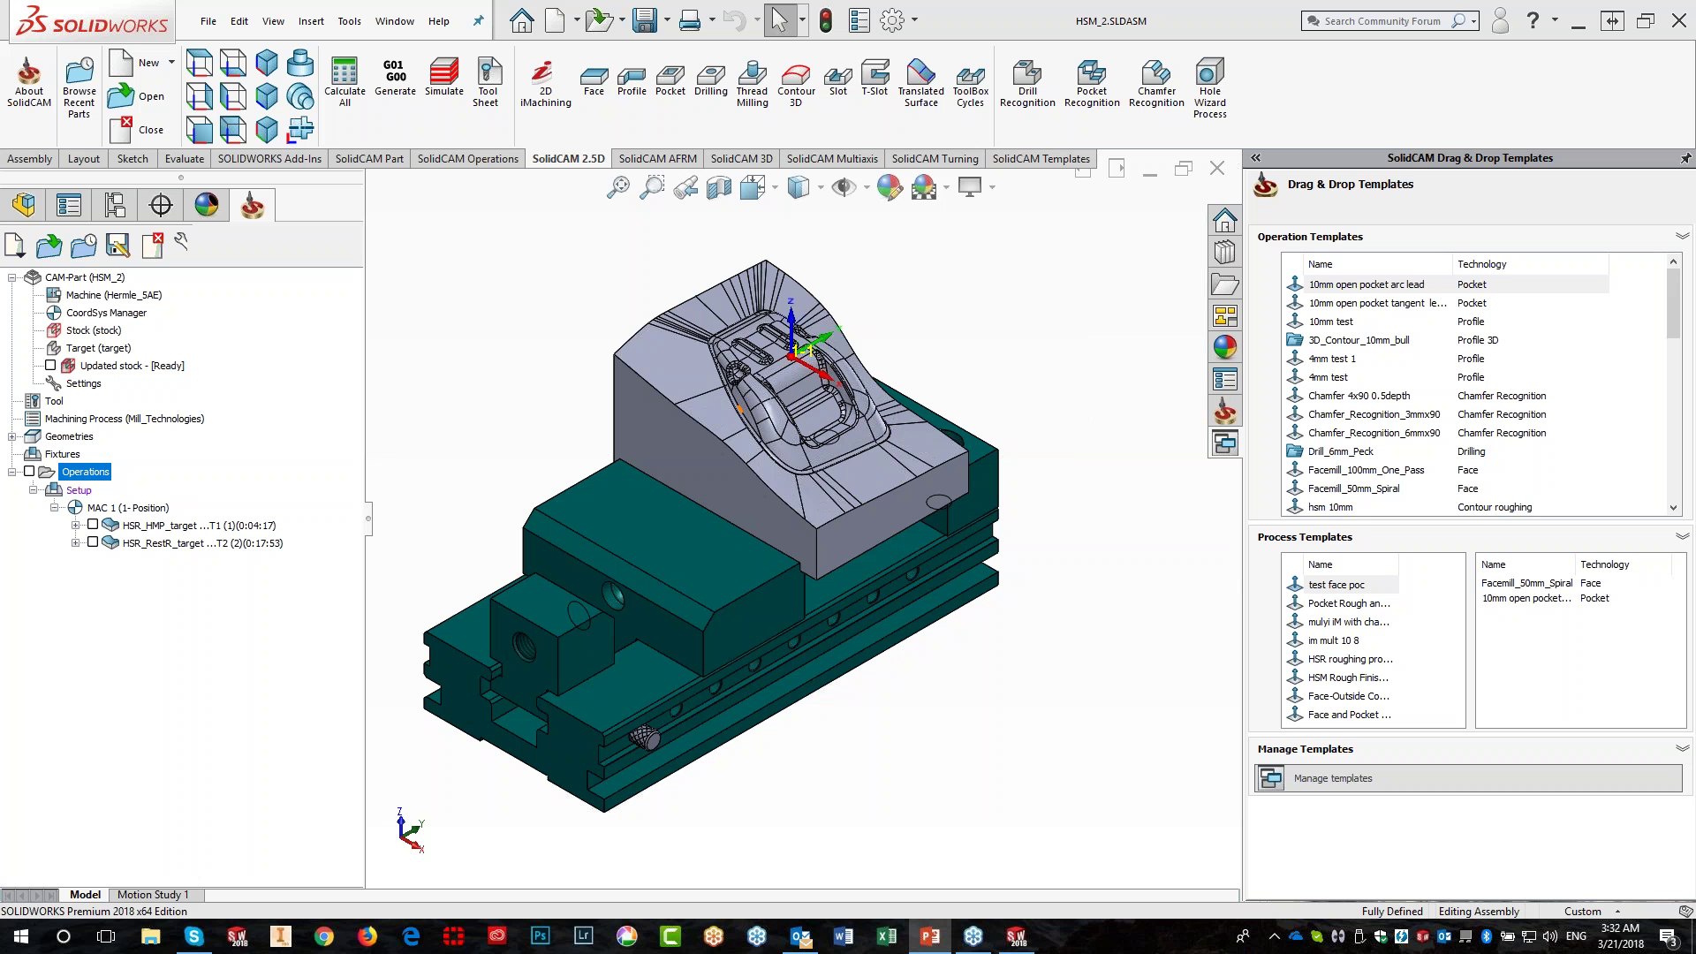
left_click(1223, 172)
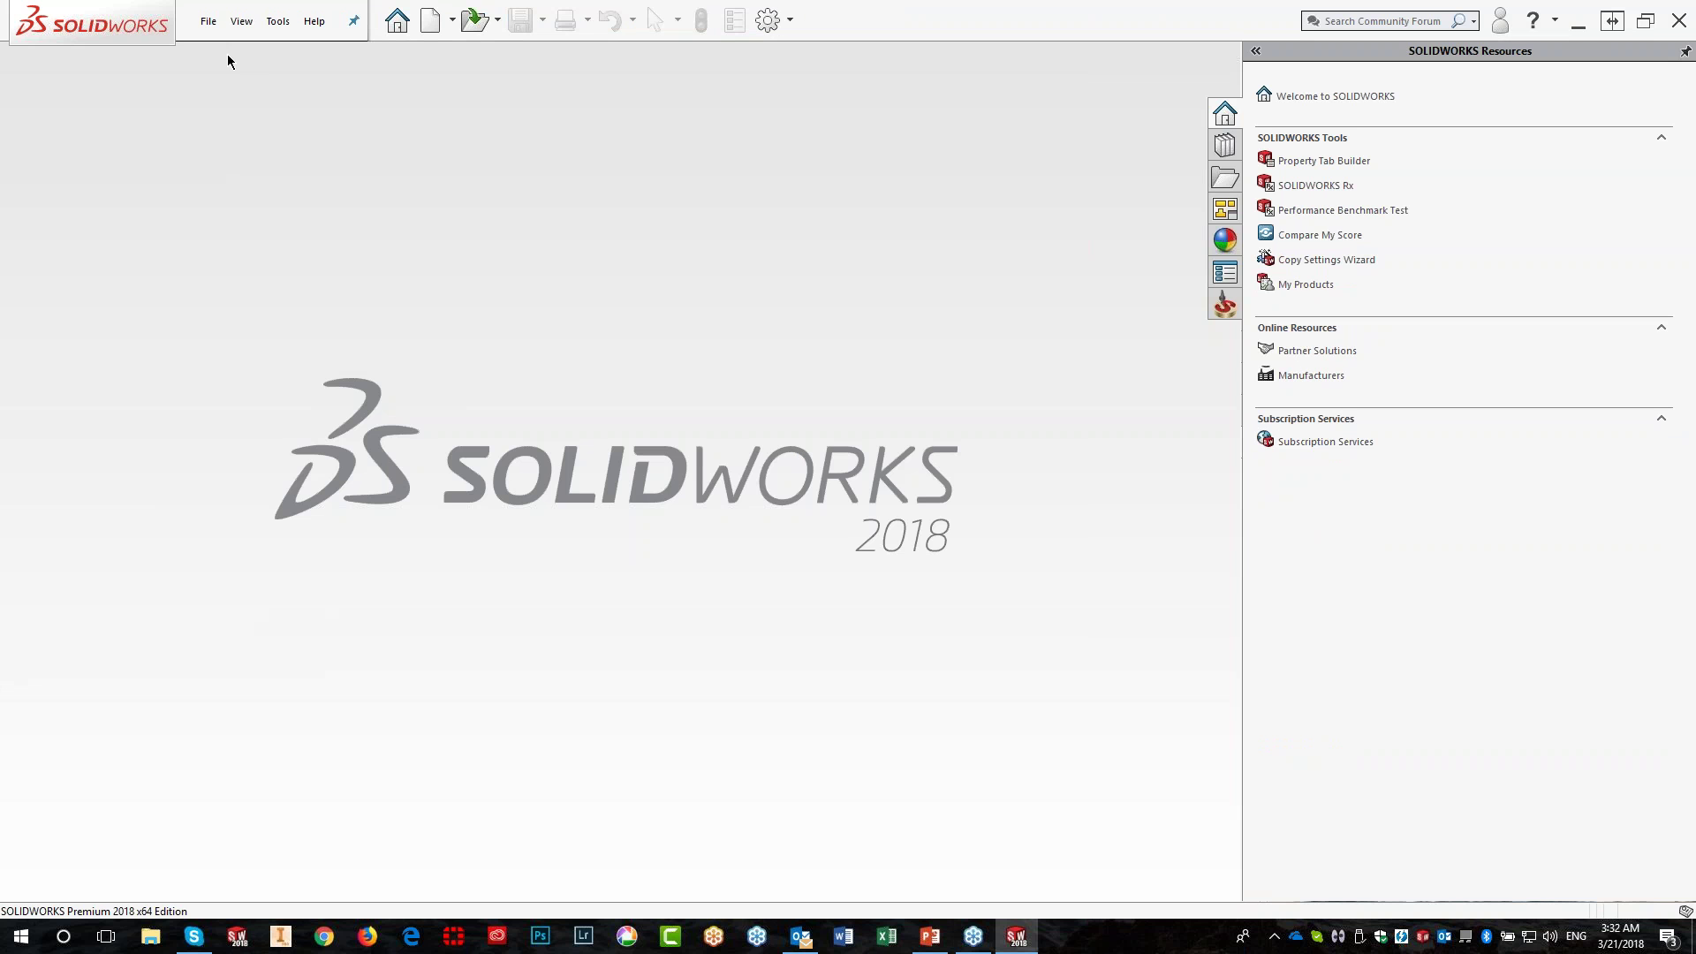
left_click(1228, 309)
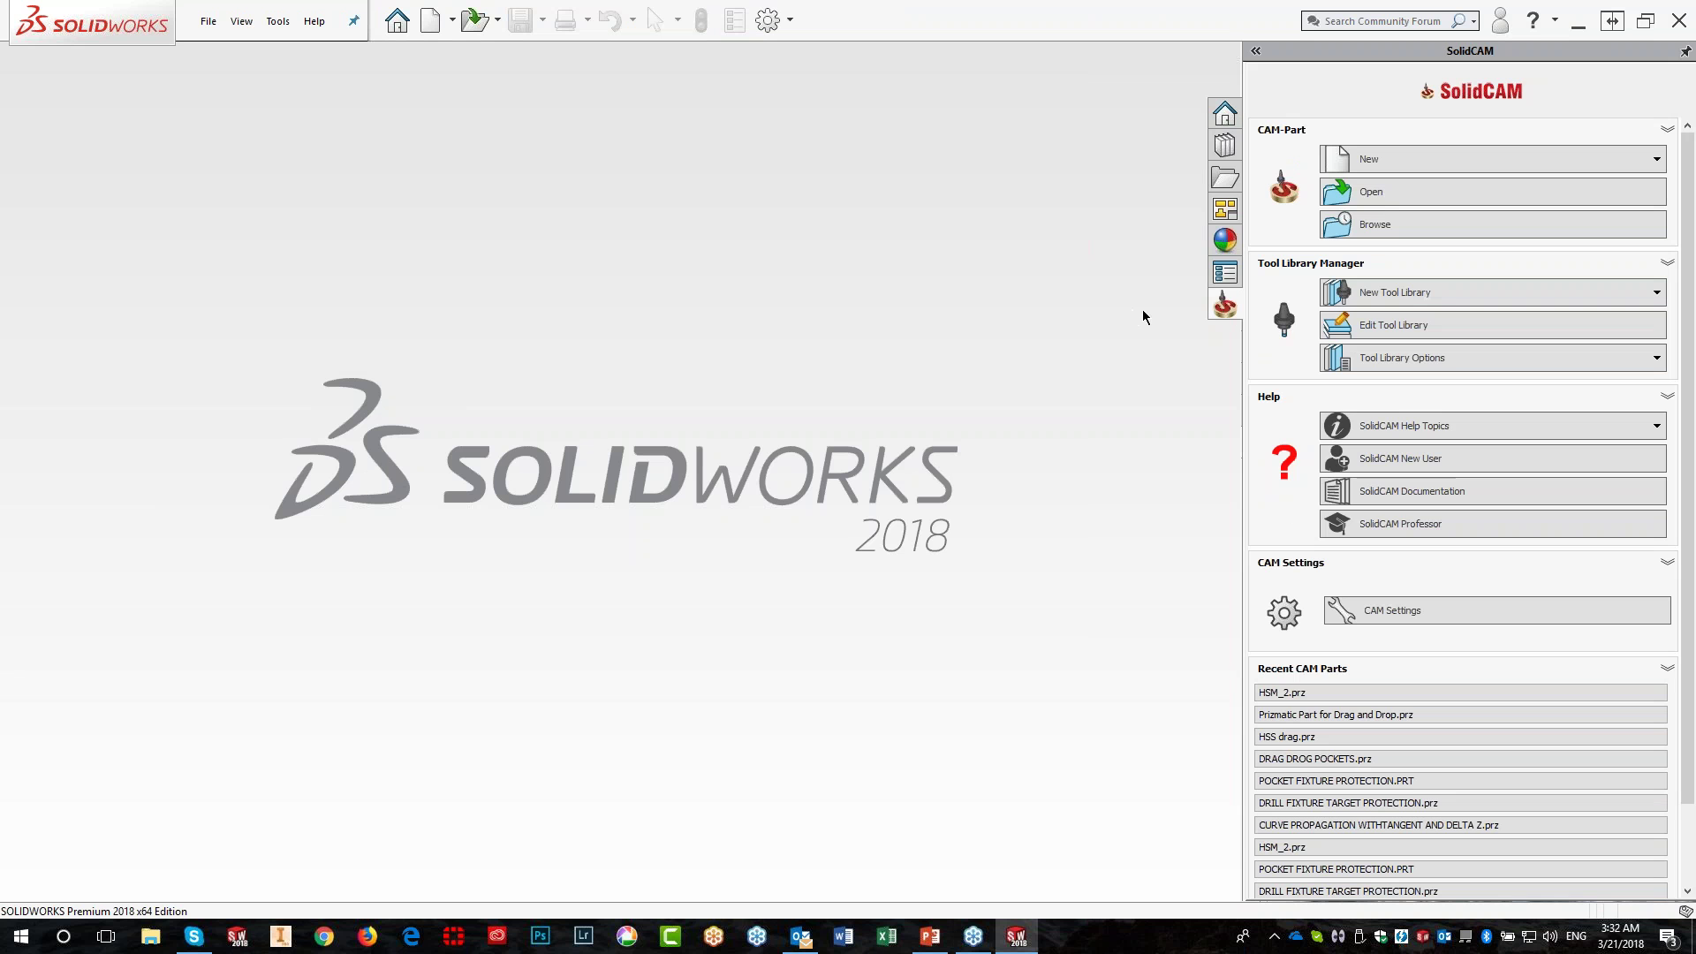
left_click(1380, 199)
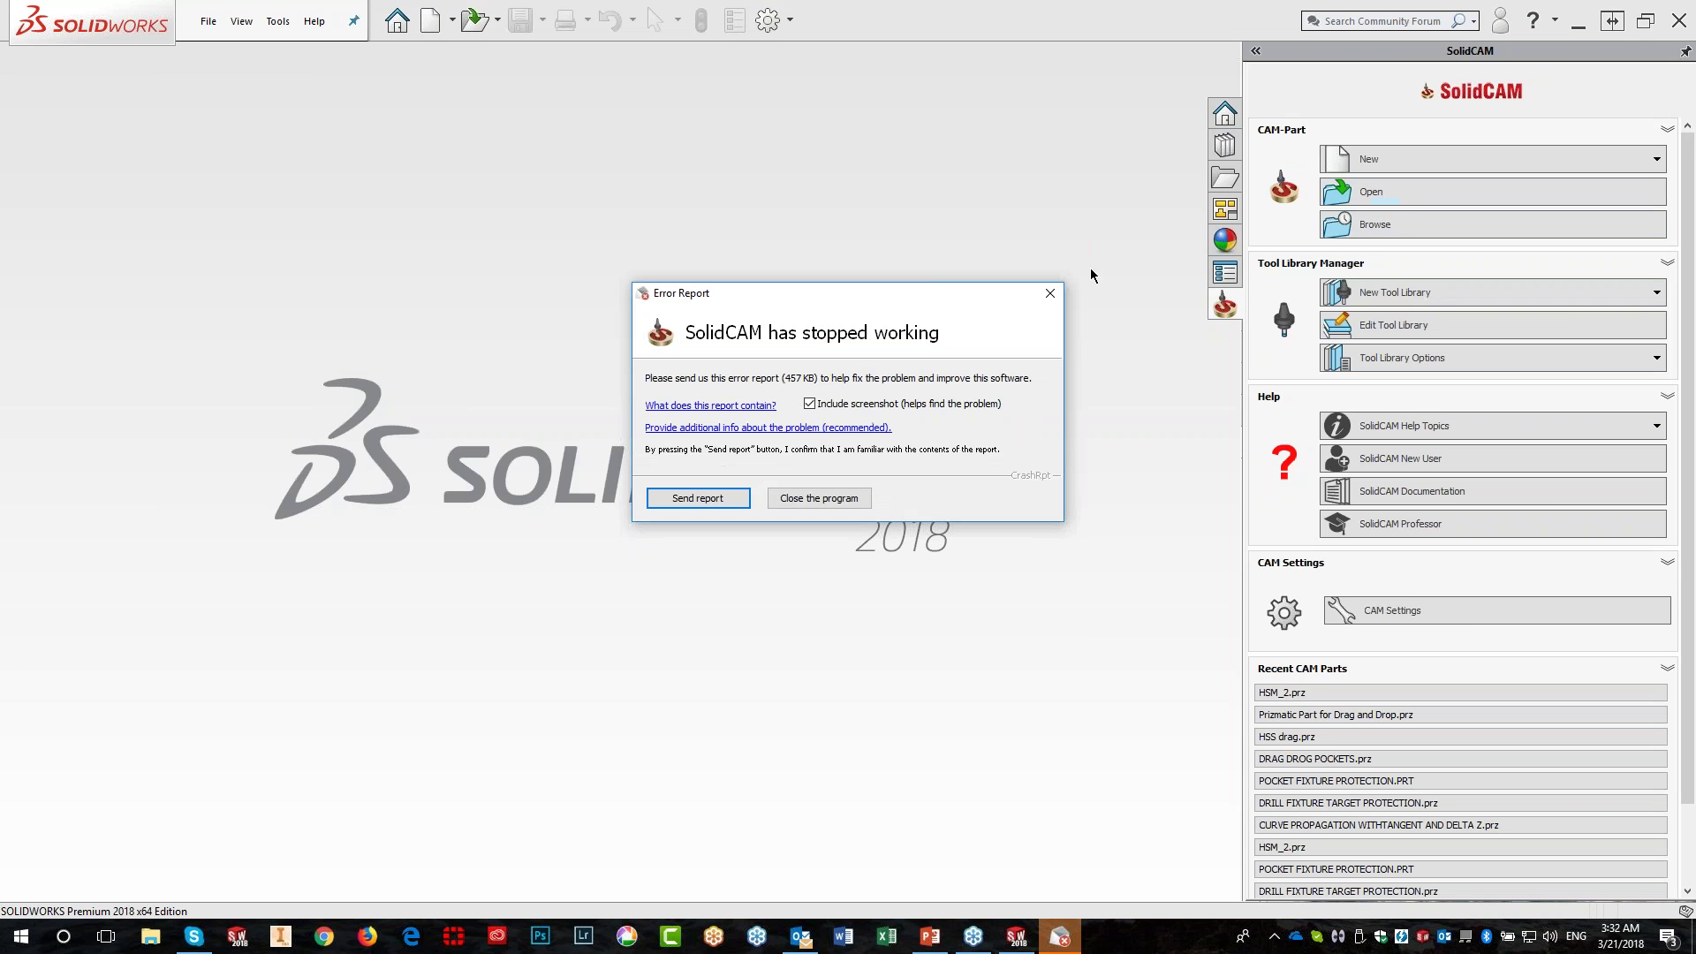
left_click(1051, 296)
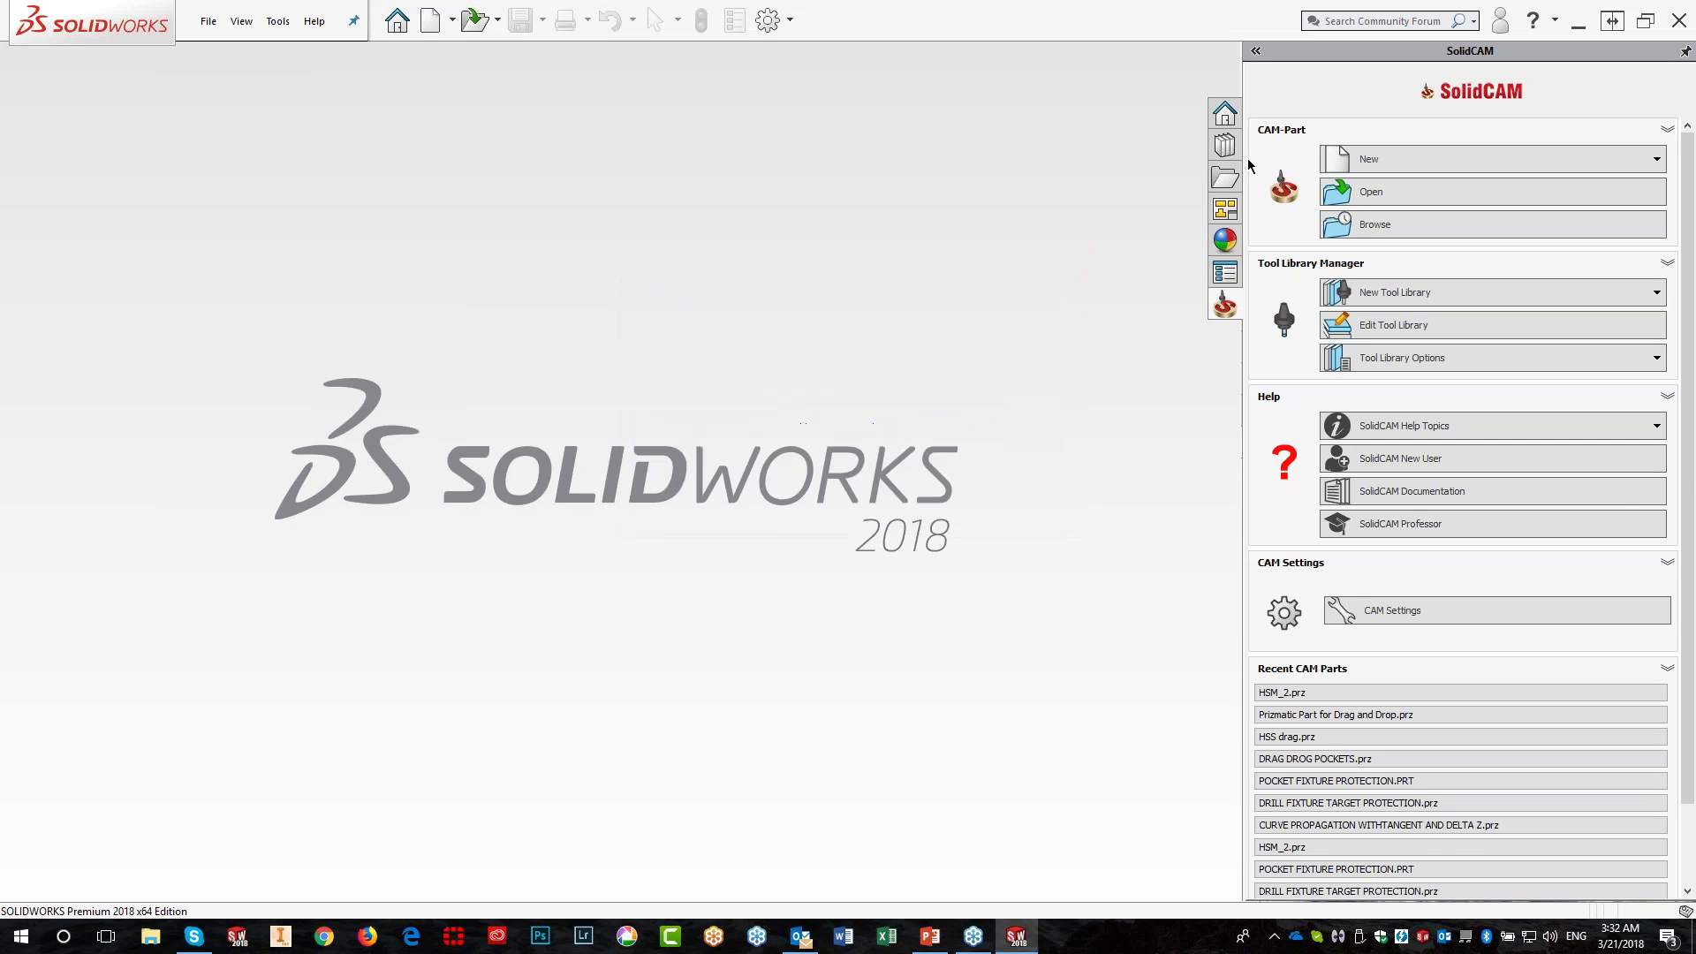
Restart SOLIDWORKS and open the DRILL FIXTURE TARGET PROTECTION.prz CAM part
left_click(1687, 23)
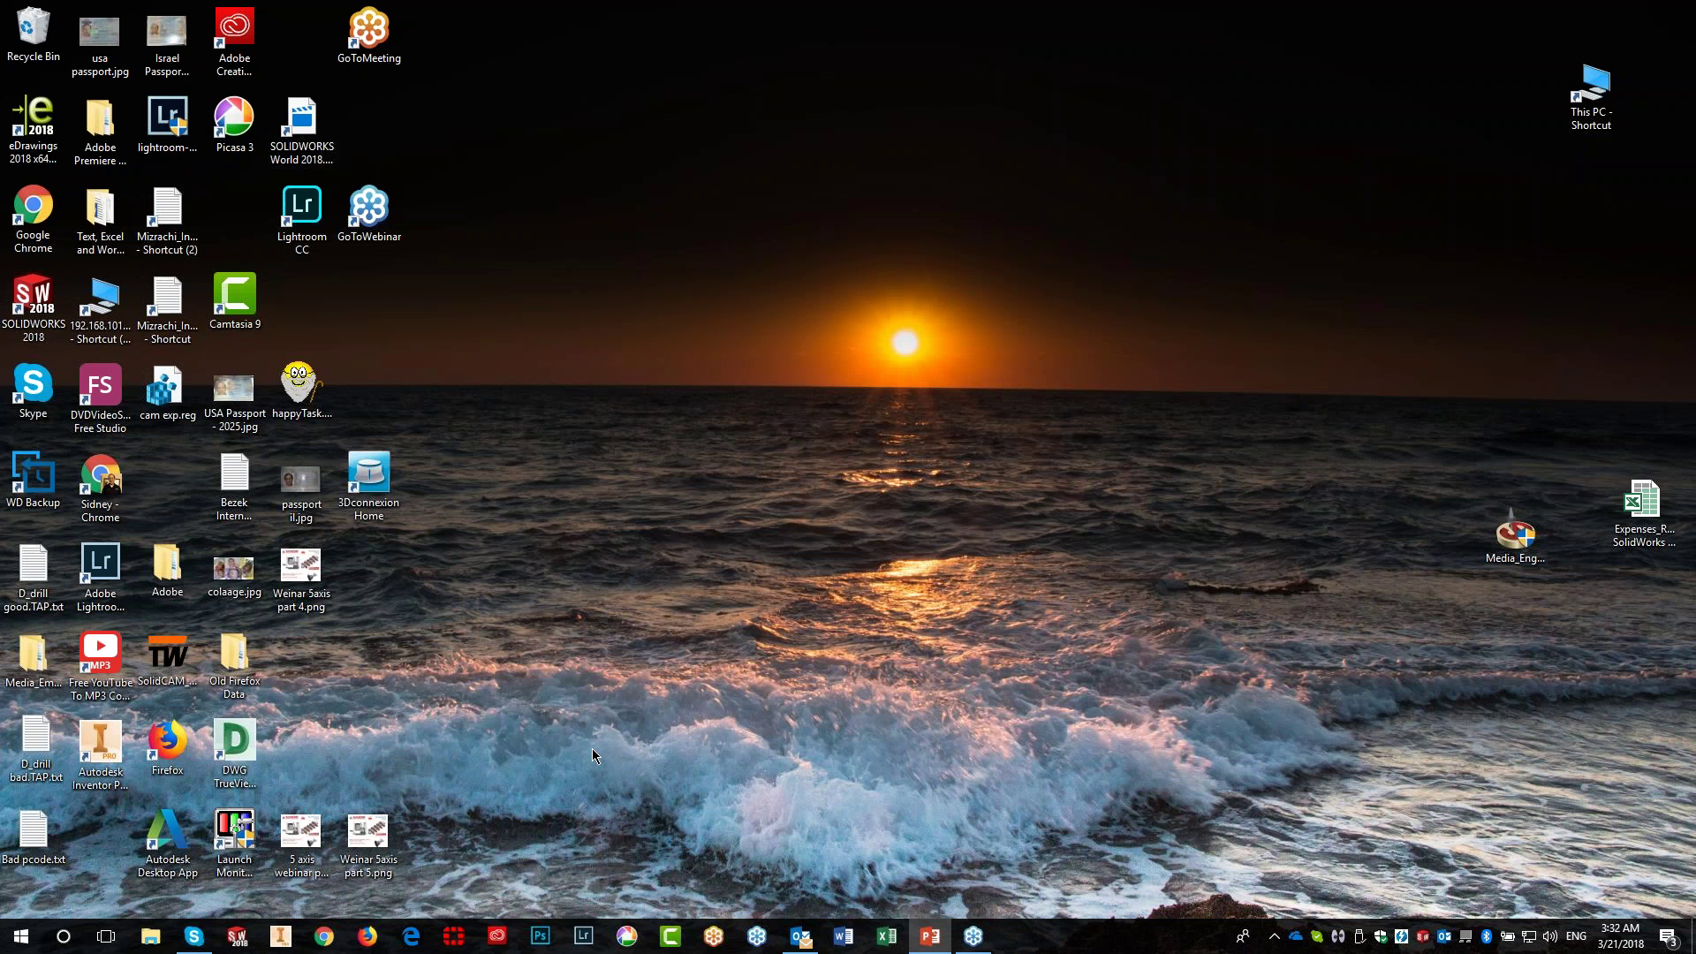
left_click(228, 944)
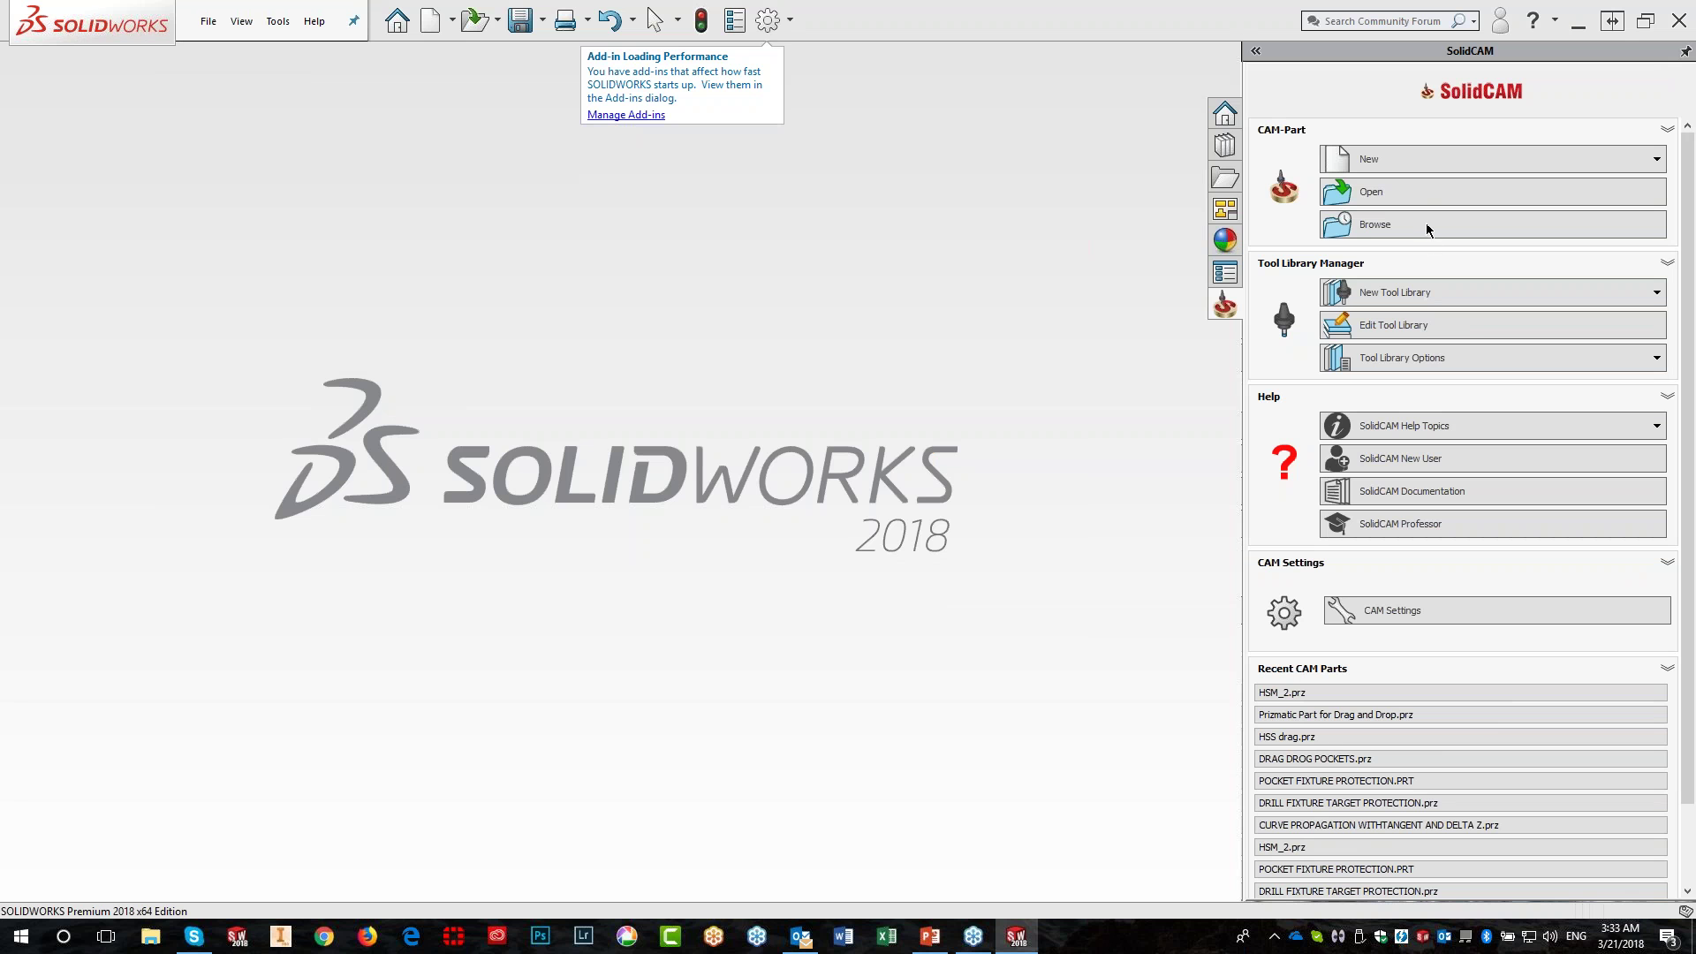
left_click(1426, 192)
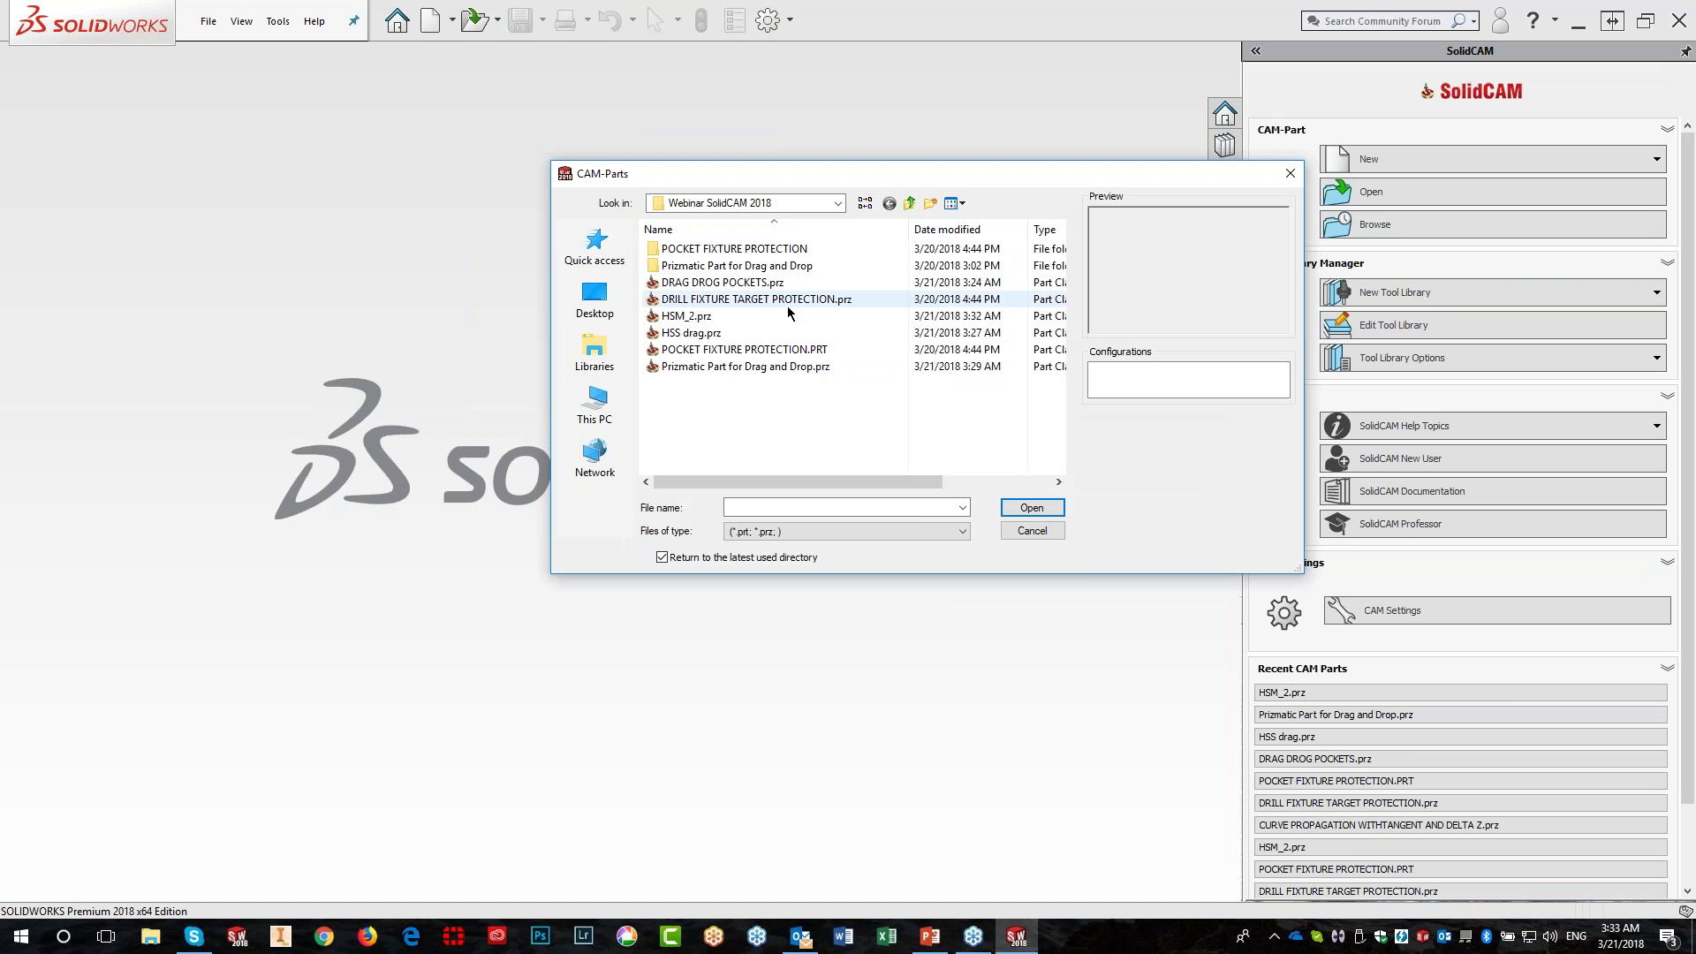
left_click(707, 300)
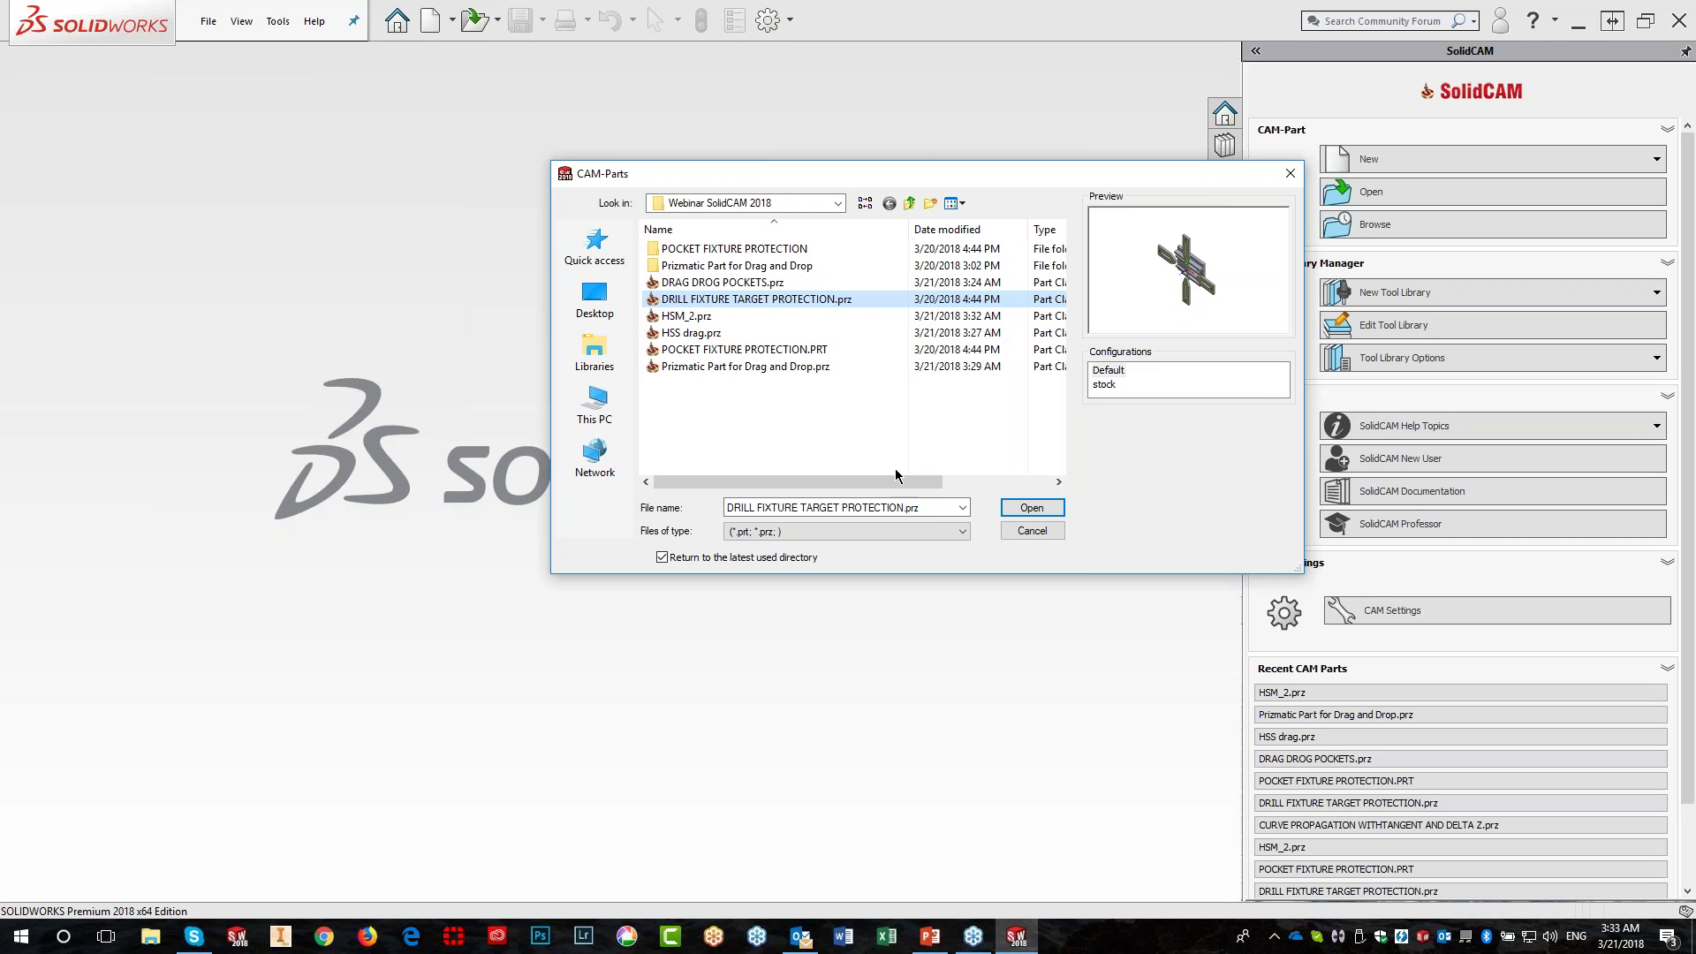
left_click(1018, 512)
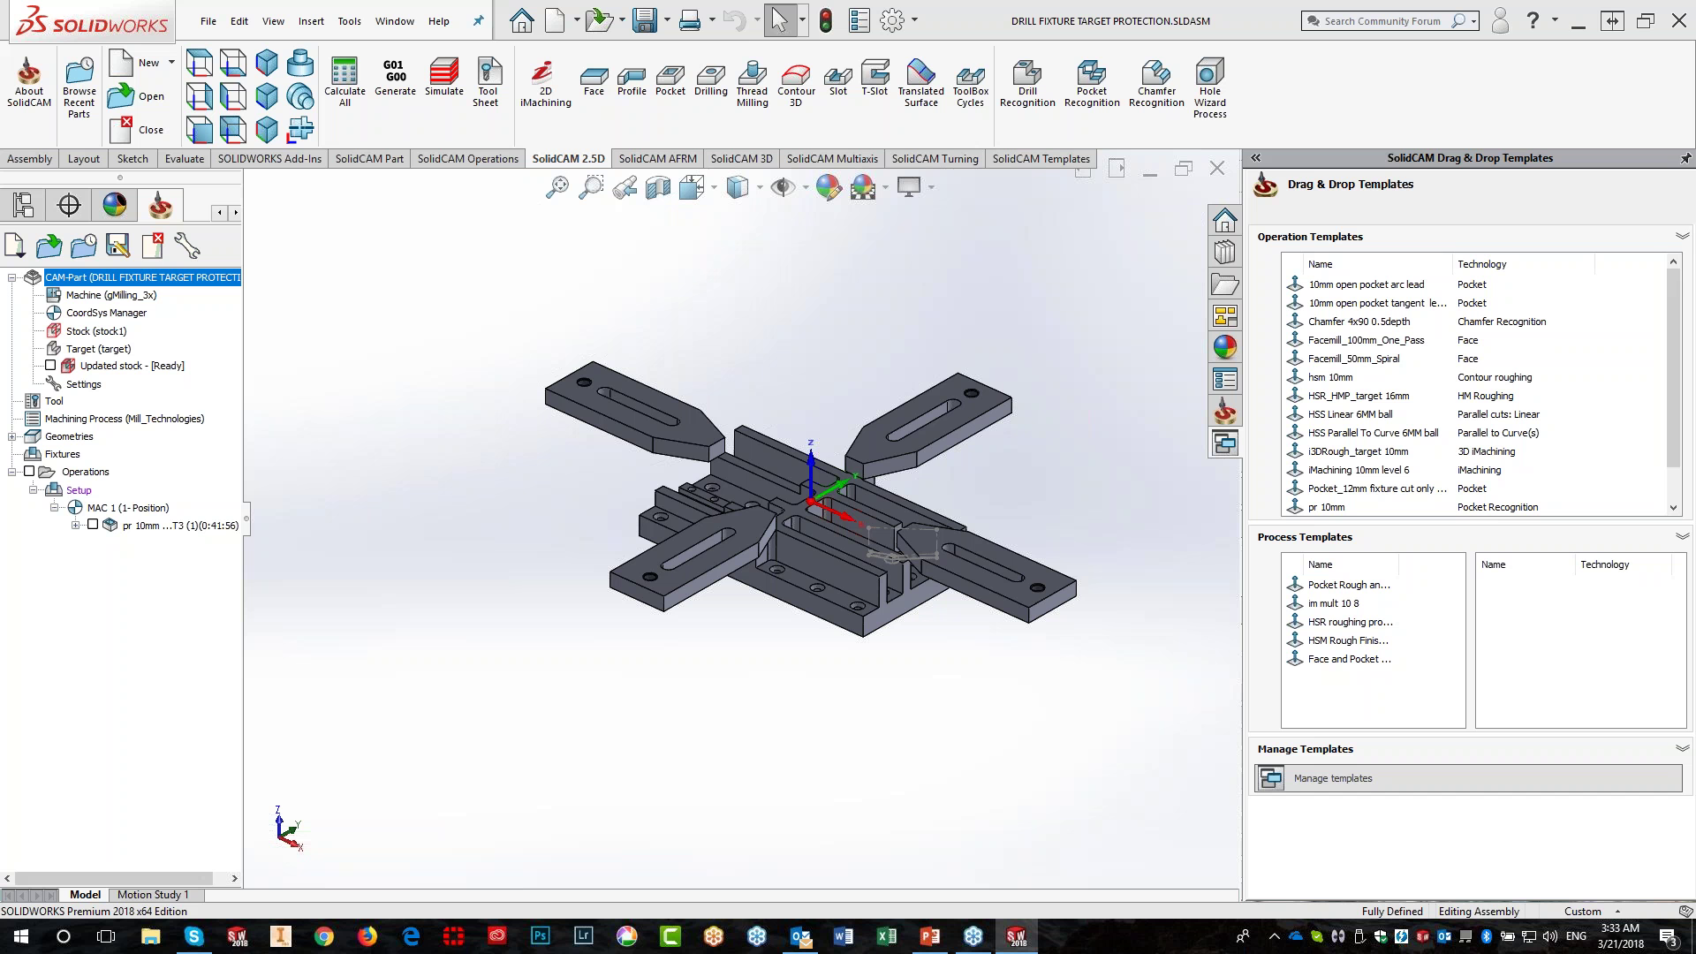
Hide the template area and run a SolidVerify simulation of the pr 10mm operation on the clamped part
left_click(1683, 162)
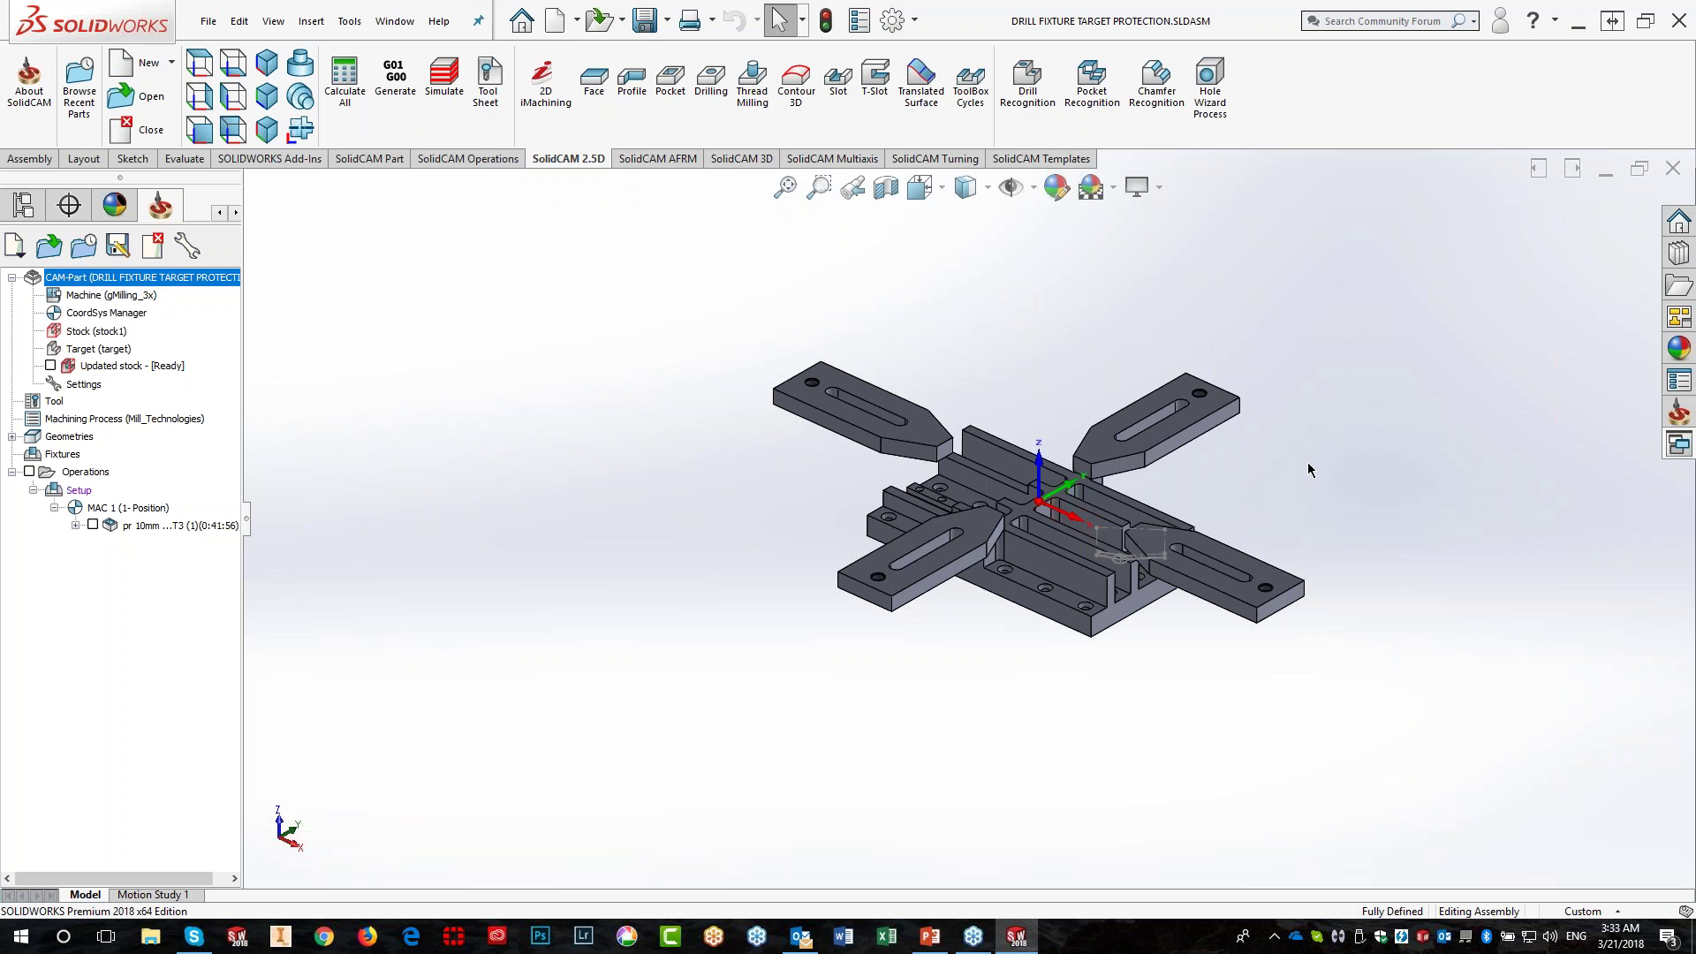
scroll(1299, 512, "down", 3)
middle_click_drag(838, 465, 895, 439)
scroll(855, 690, "down", 2)
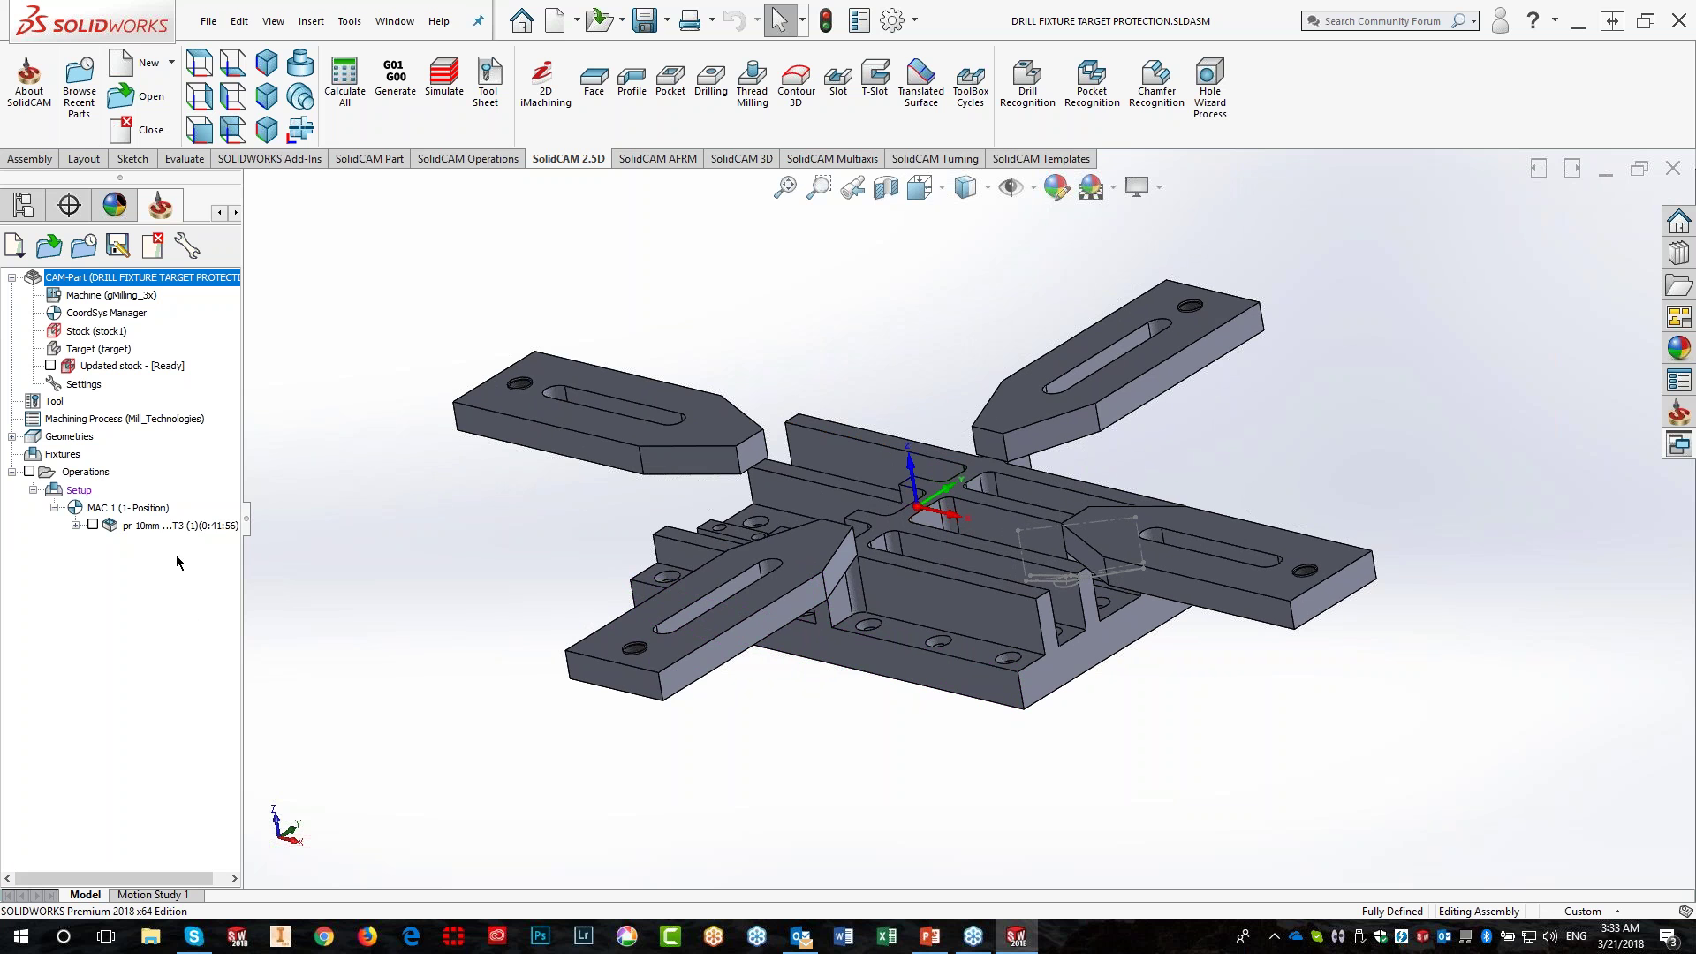
right_click(177, 528)
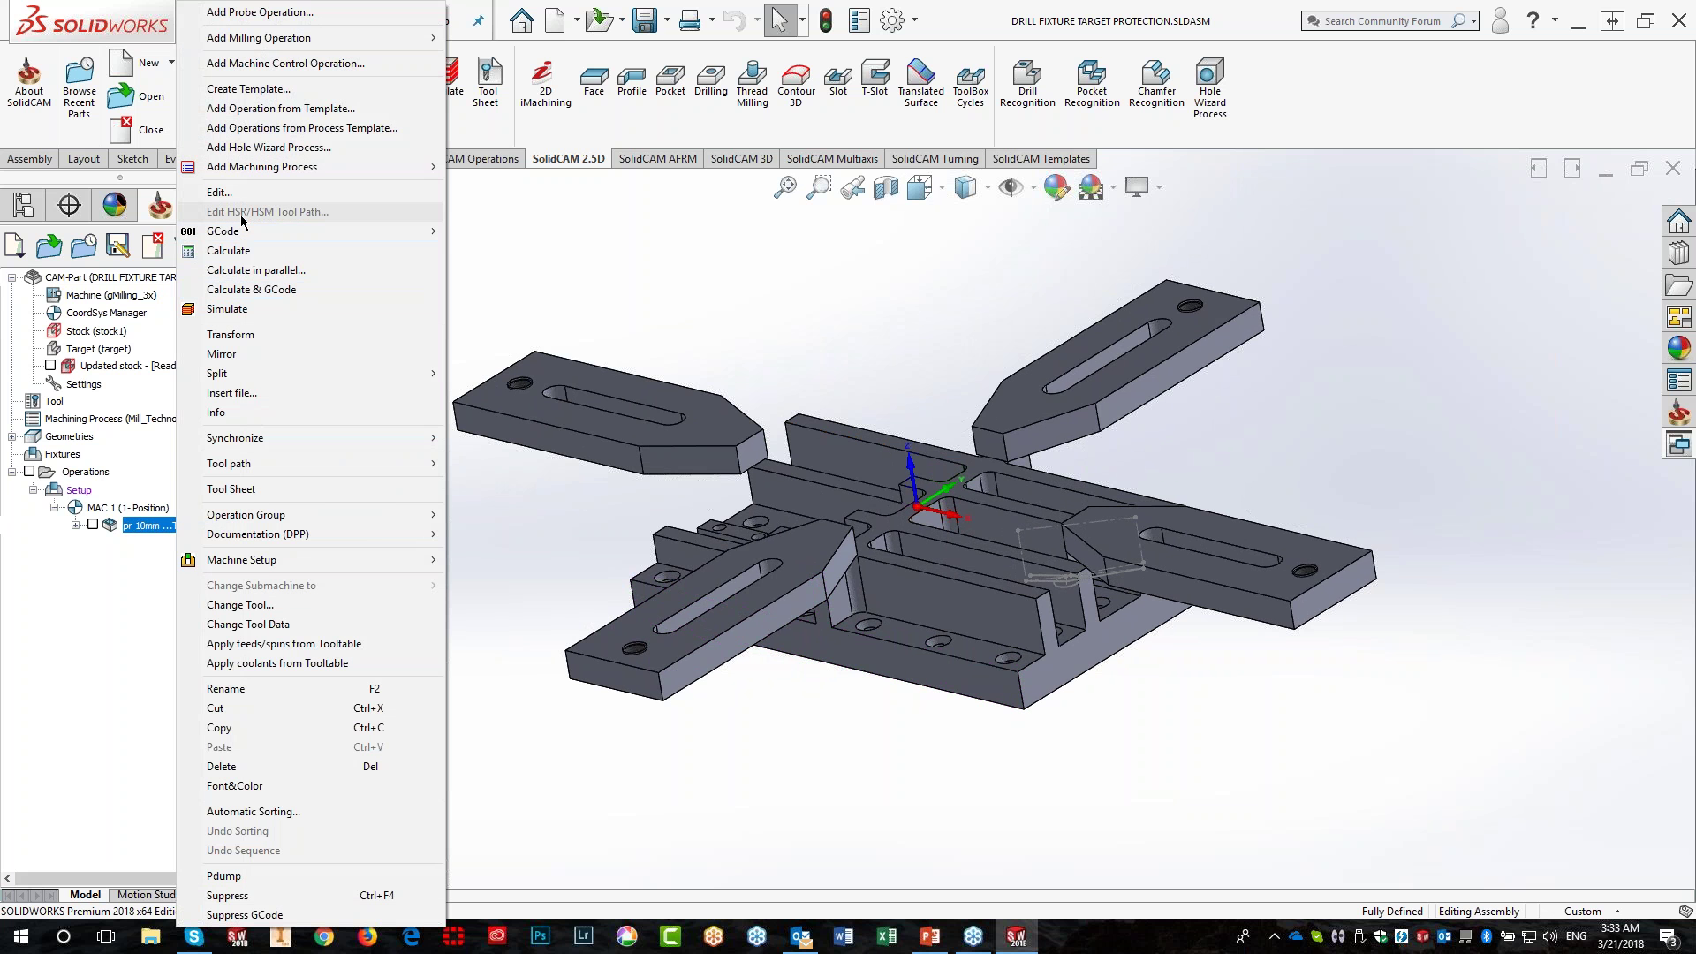
left_click(621, 220)
left_click(445, 89)
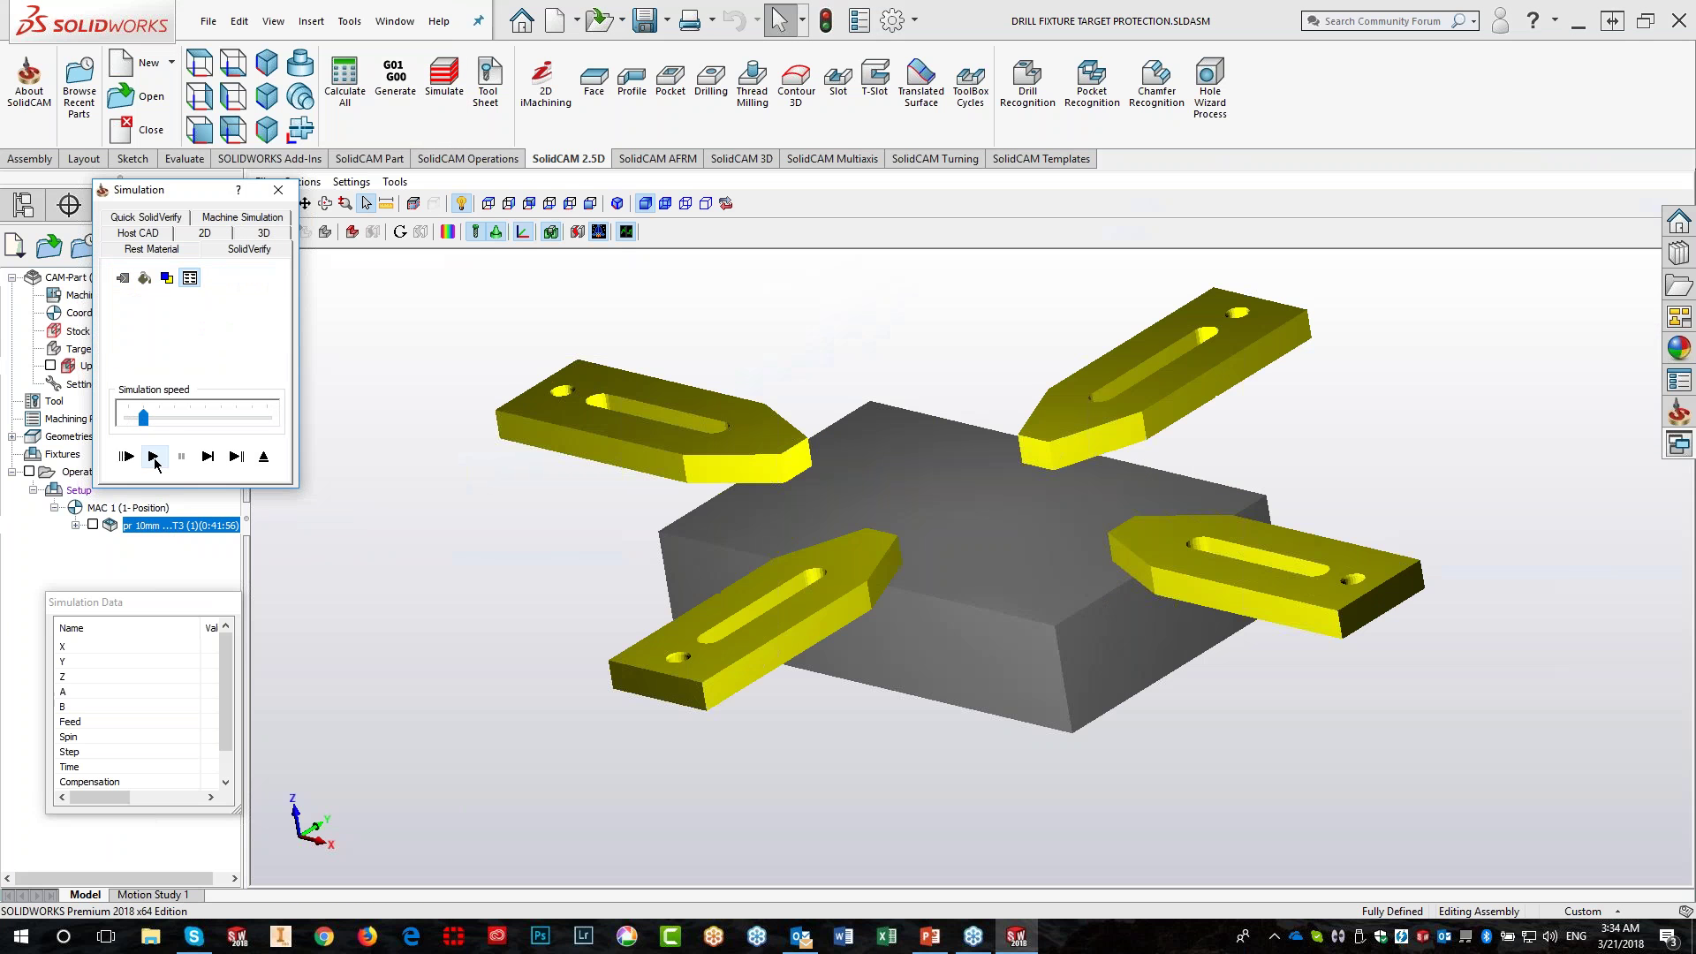
left_click(154, 456)
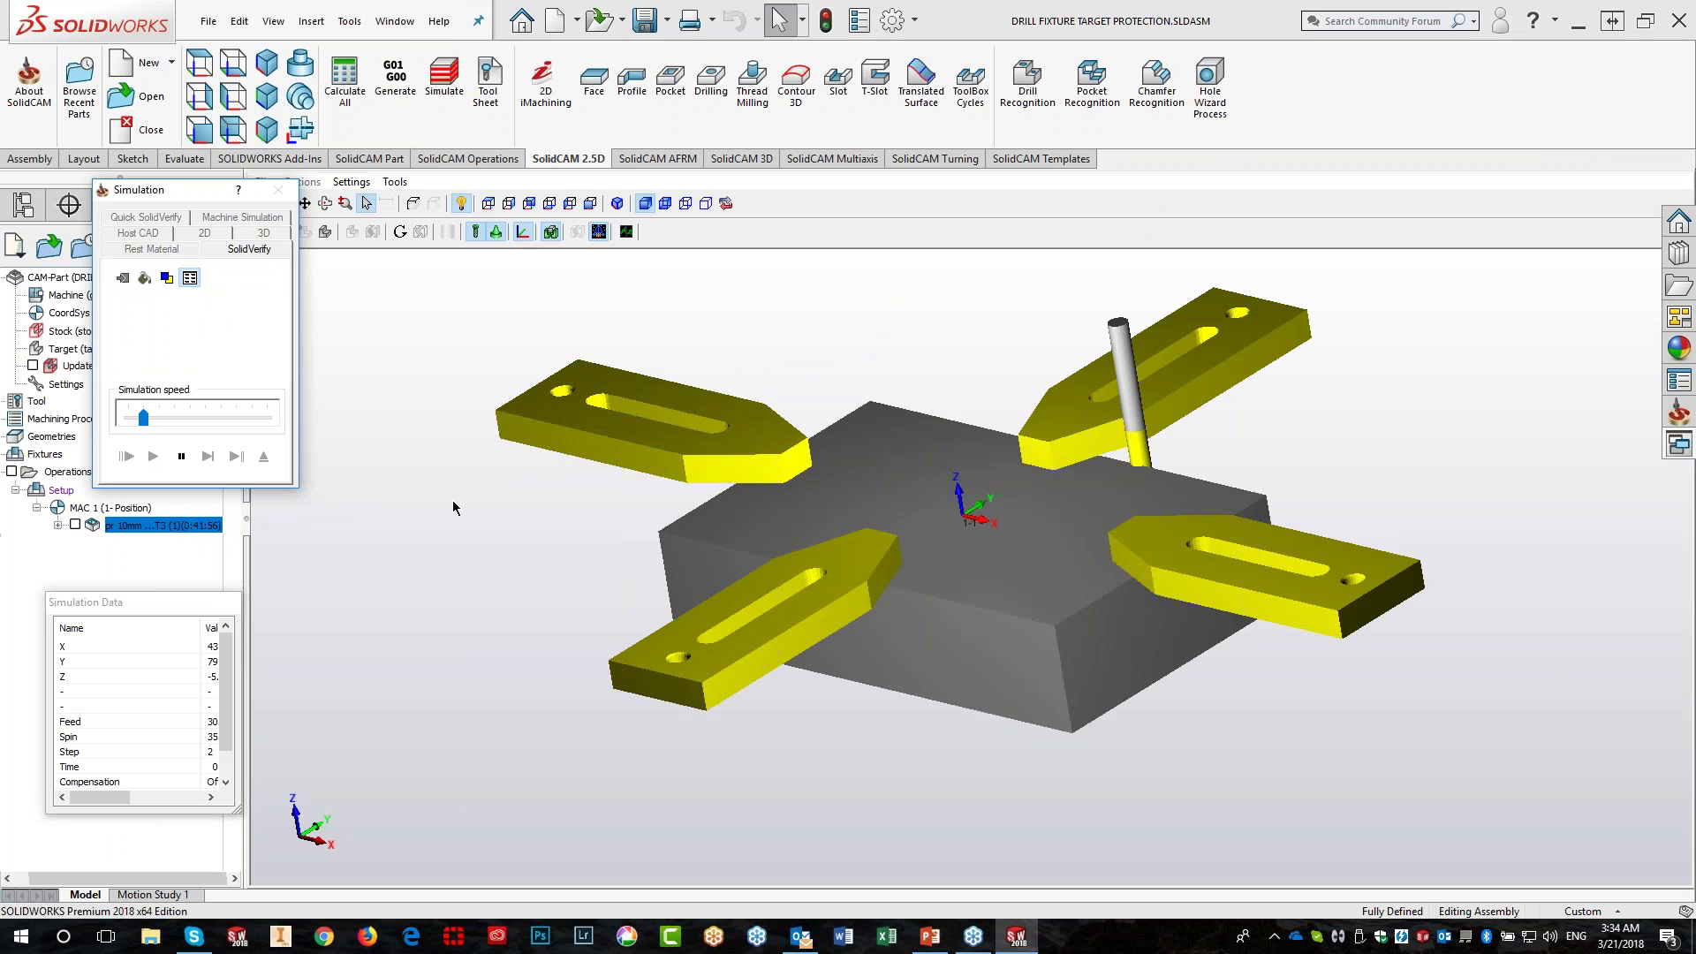
Finish the SolidVerify simulation of the pr 10mm operation at maximum speed, inspect the material around the clamps, and exit the simulation
left_click_drag(143, 417, 266, 417)
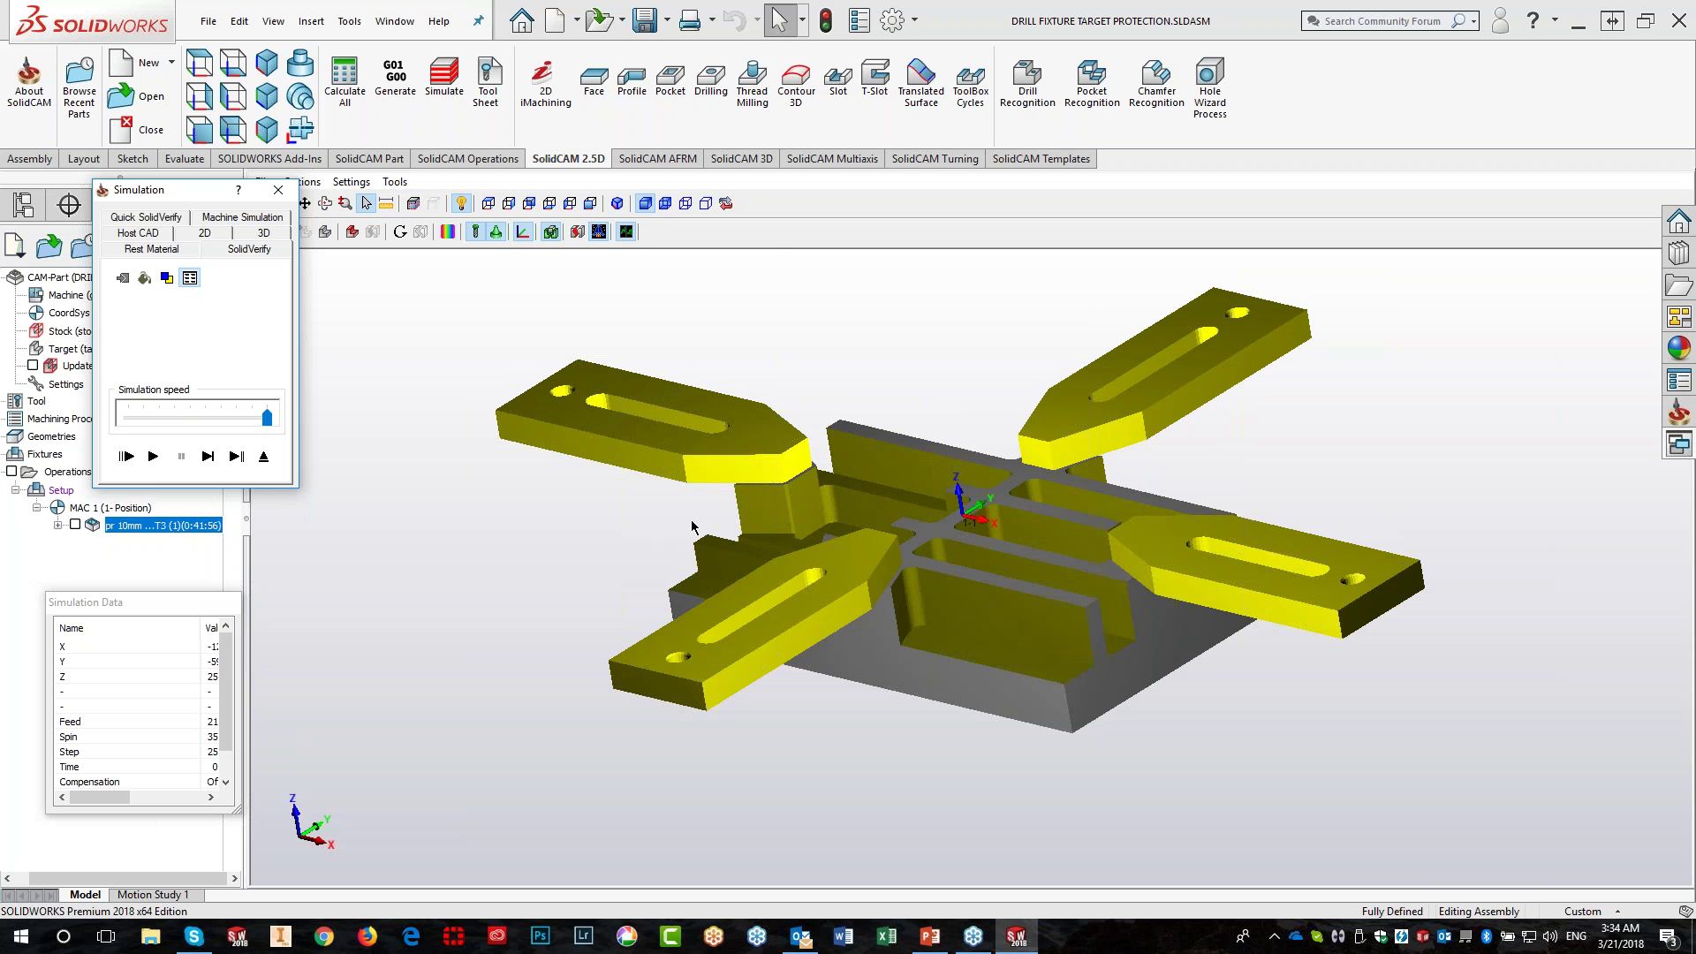
mouse_move(741, 515)
middle_mouse_down()
mouse_move(749, 542)
mouse_move(753, 505)
middle_mouse_up()
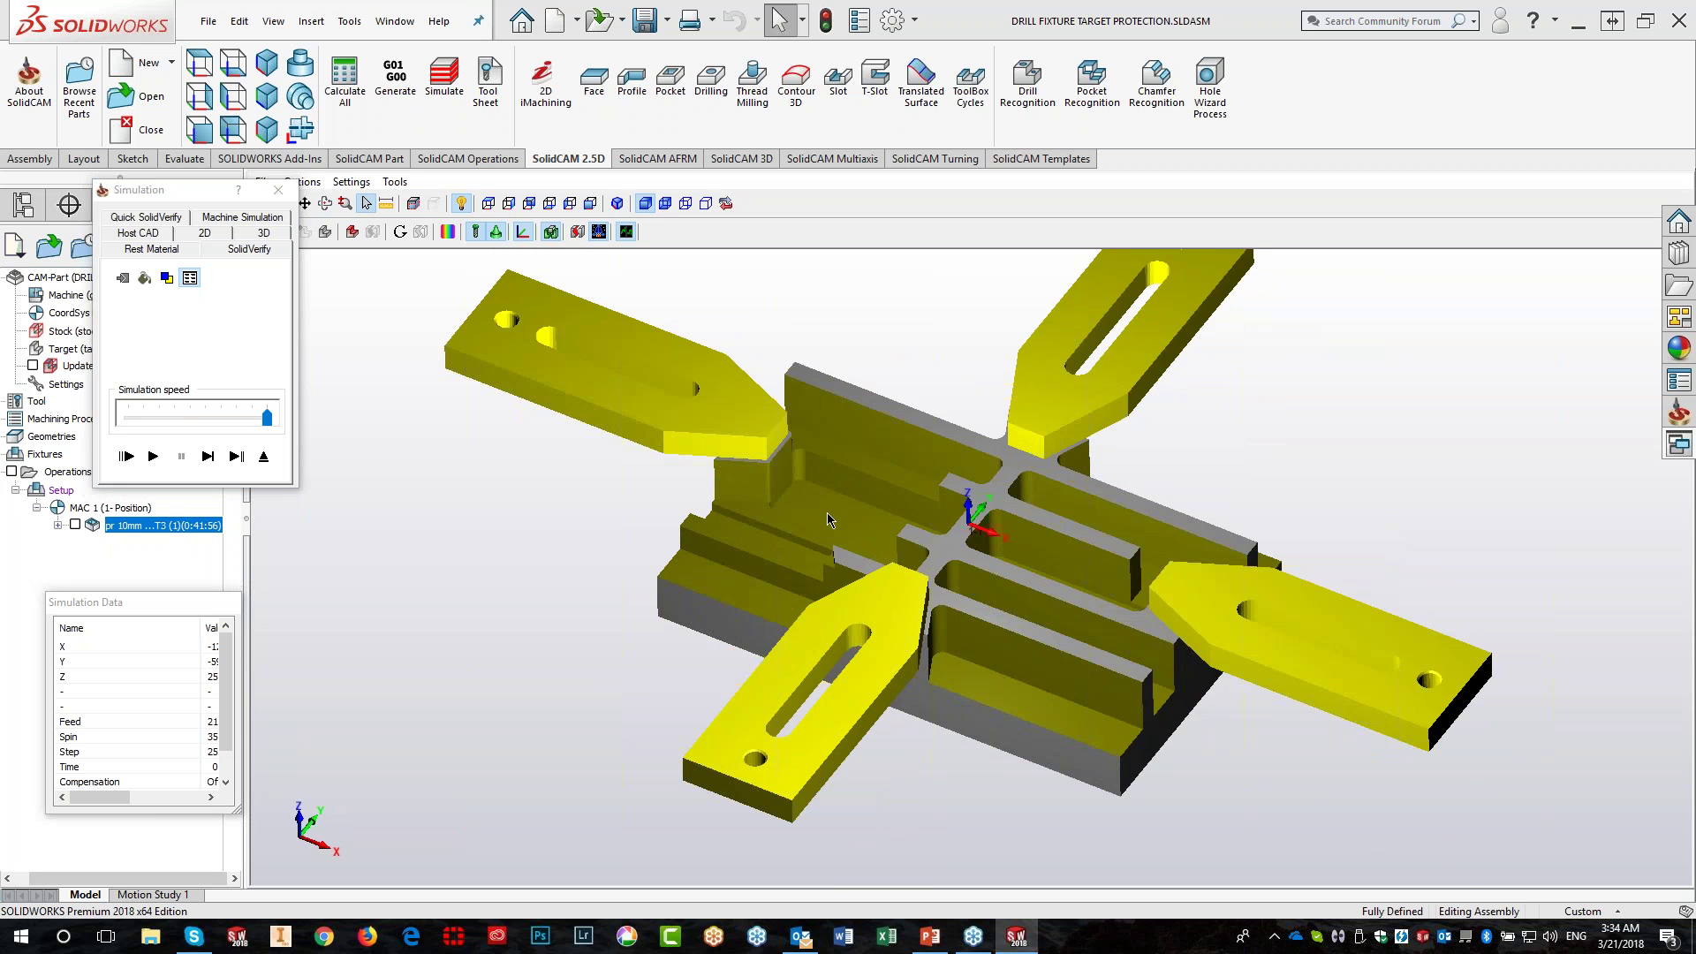
mouse_move(827, 512)
middle_mouse_down()
mouse_move(835, 537)
mouse_move(831, 521)
middle_mouse_up()
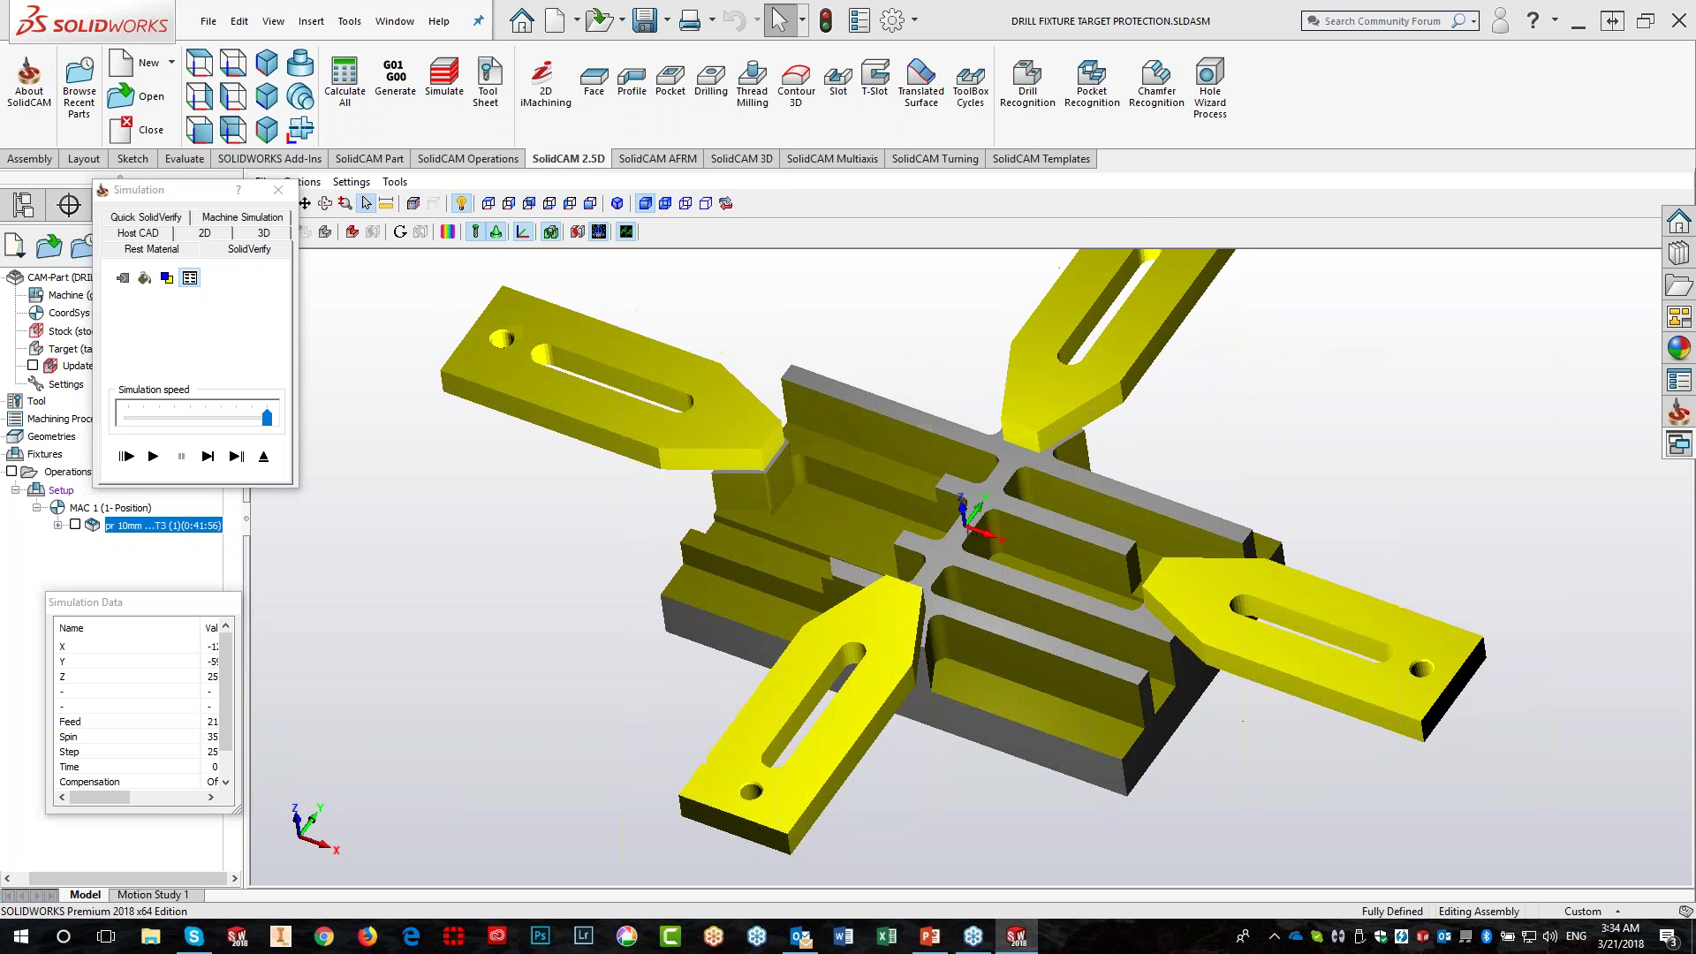
left_click(265, 457)
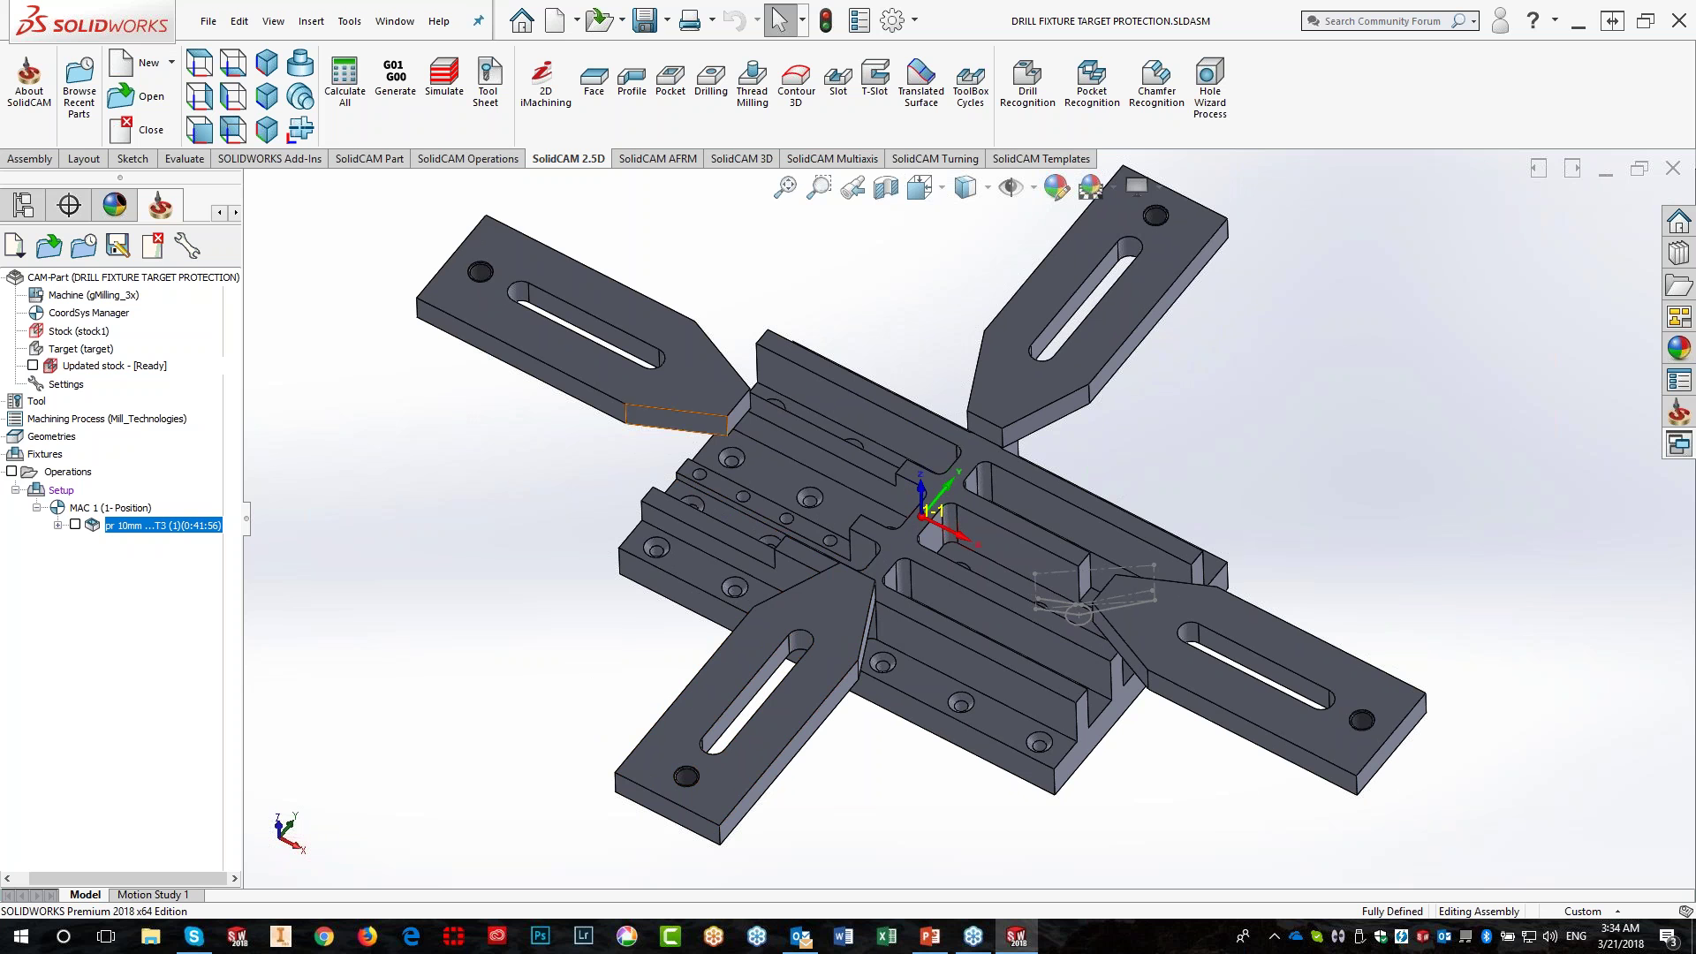
Add a 2D drilling operation with a new multi-position geometry covering the countersunk holes in all five rows of the part
middle_click_drag(664, 664, 683, 631)
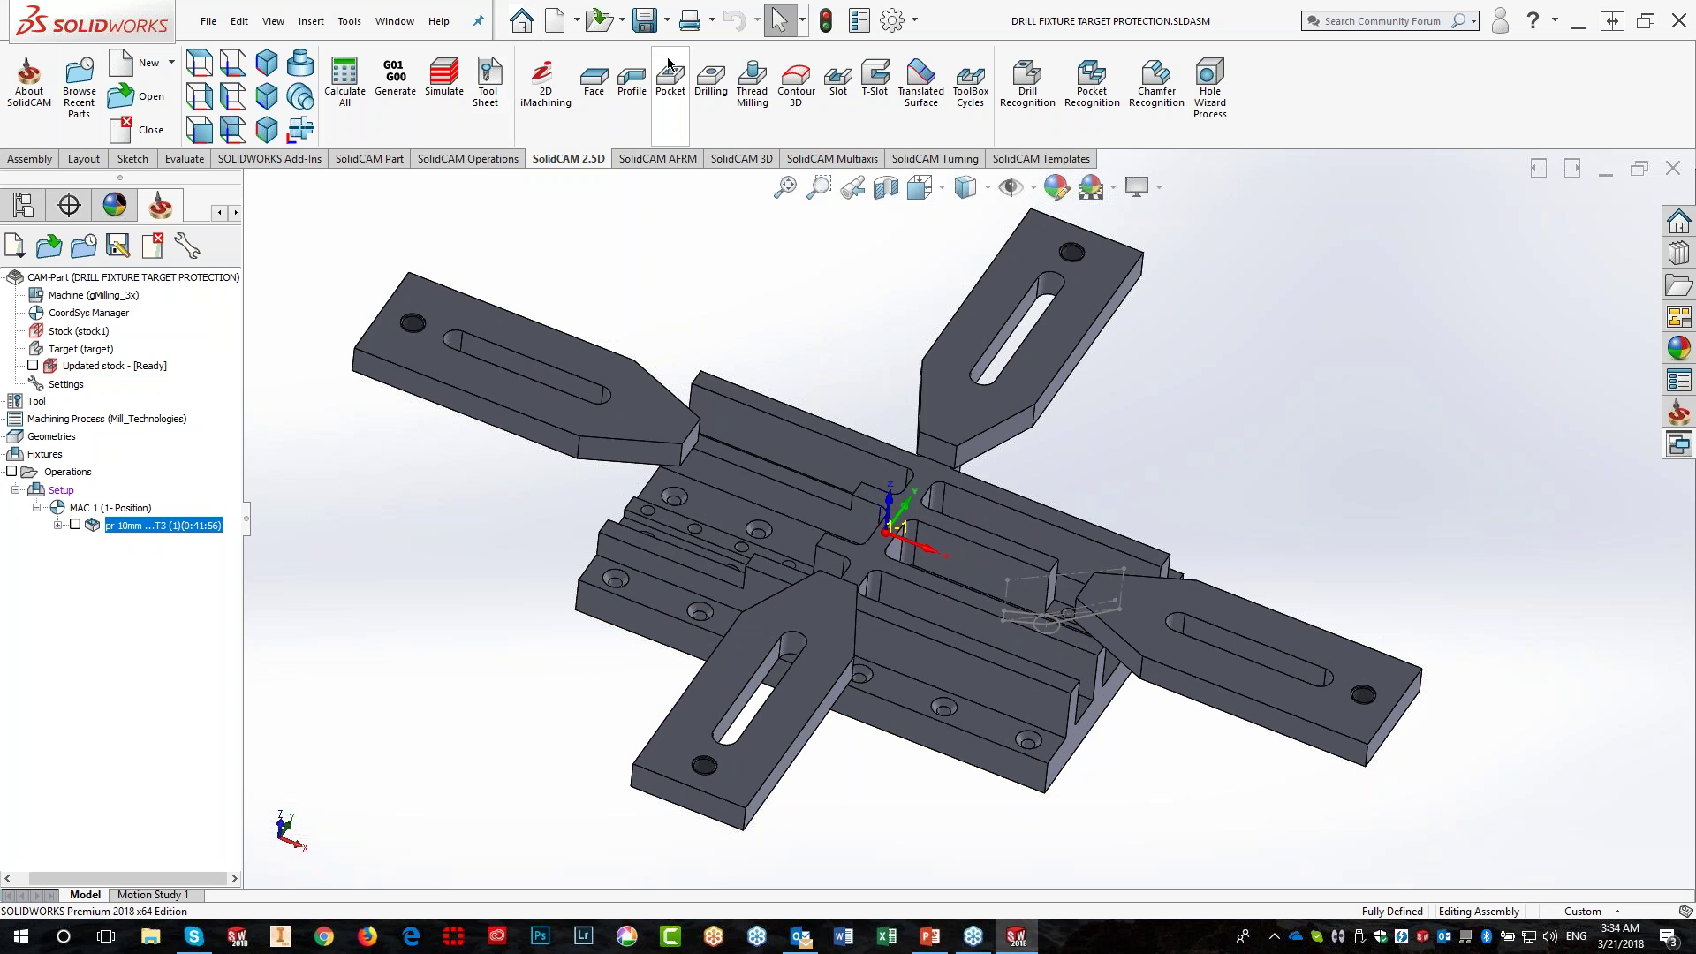
left_click(711, 84)
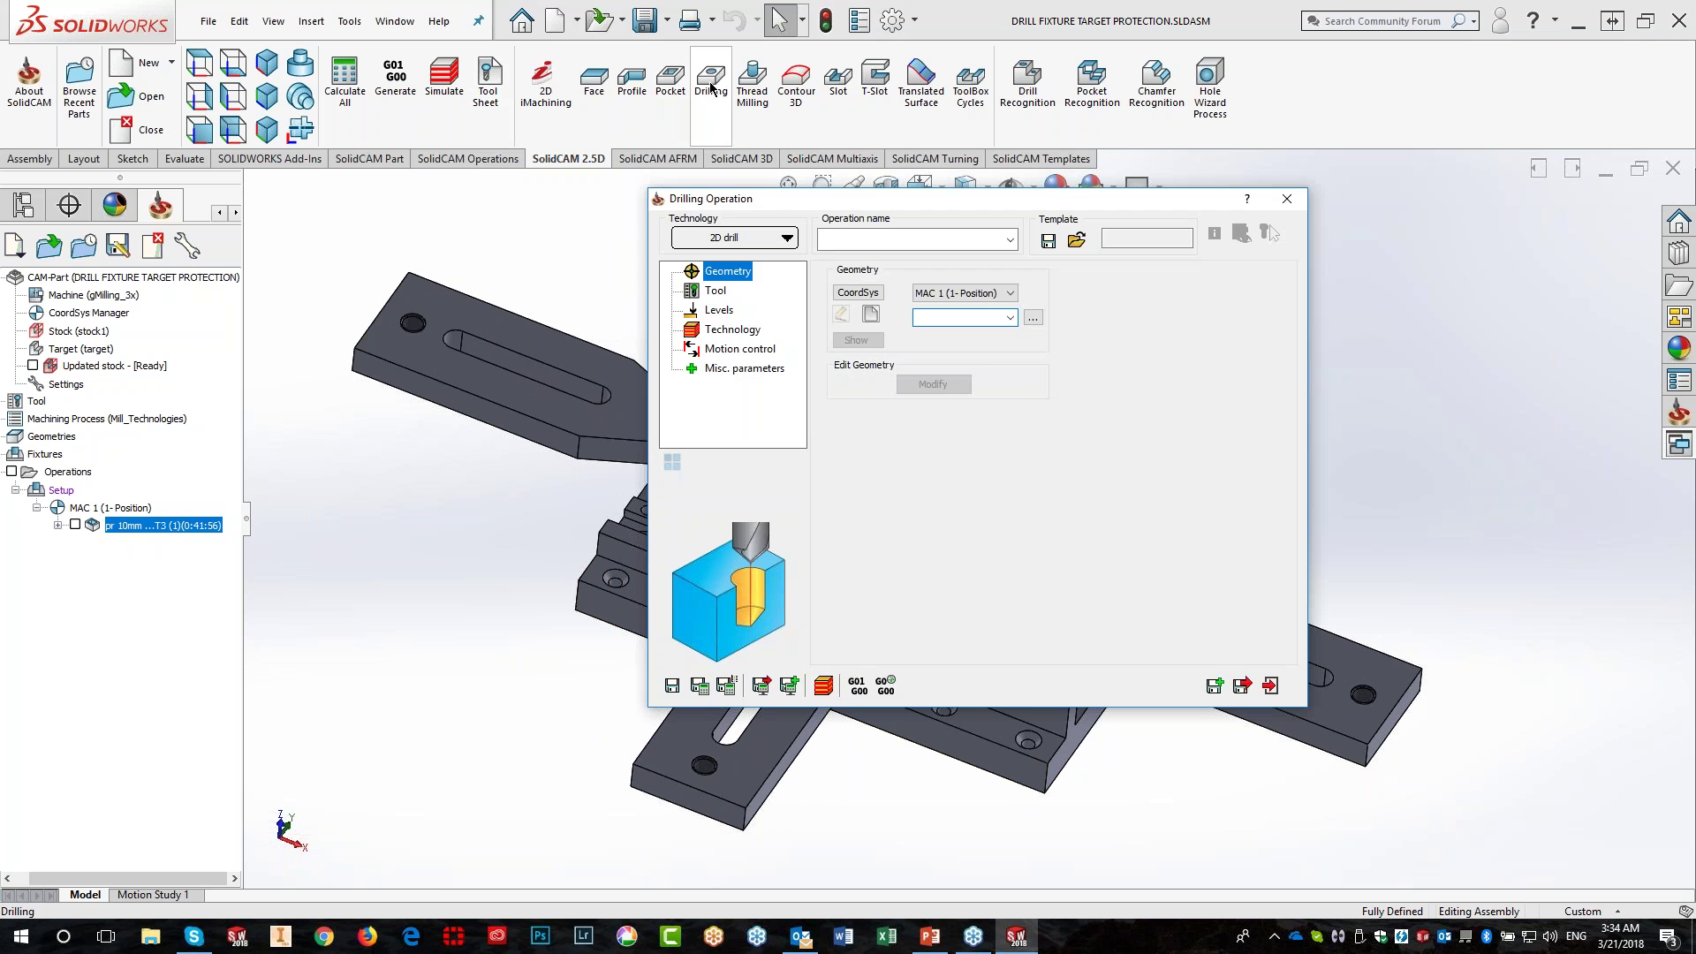
left_click(870, 317)
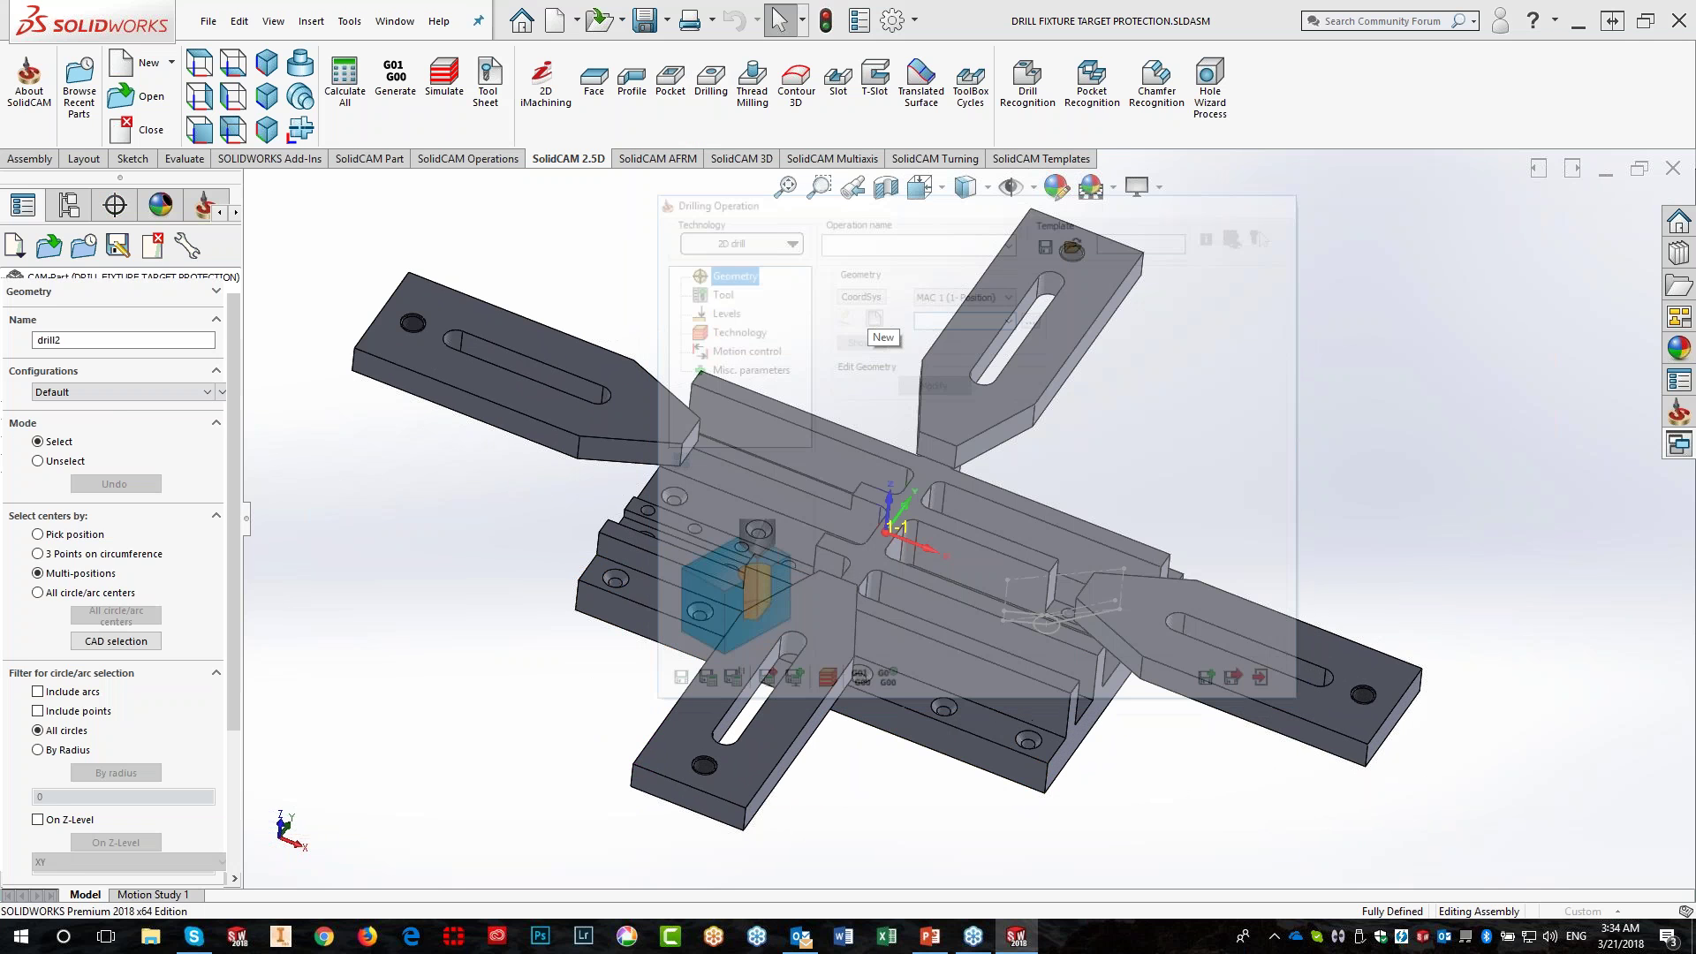
left_click(201, 62)
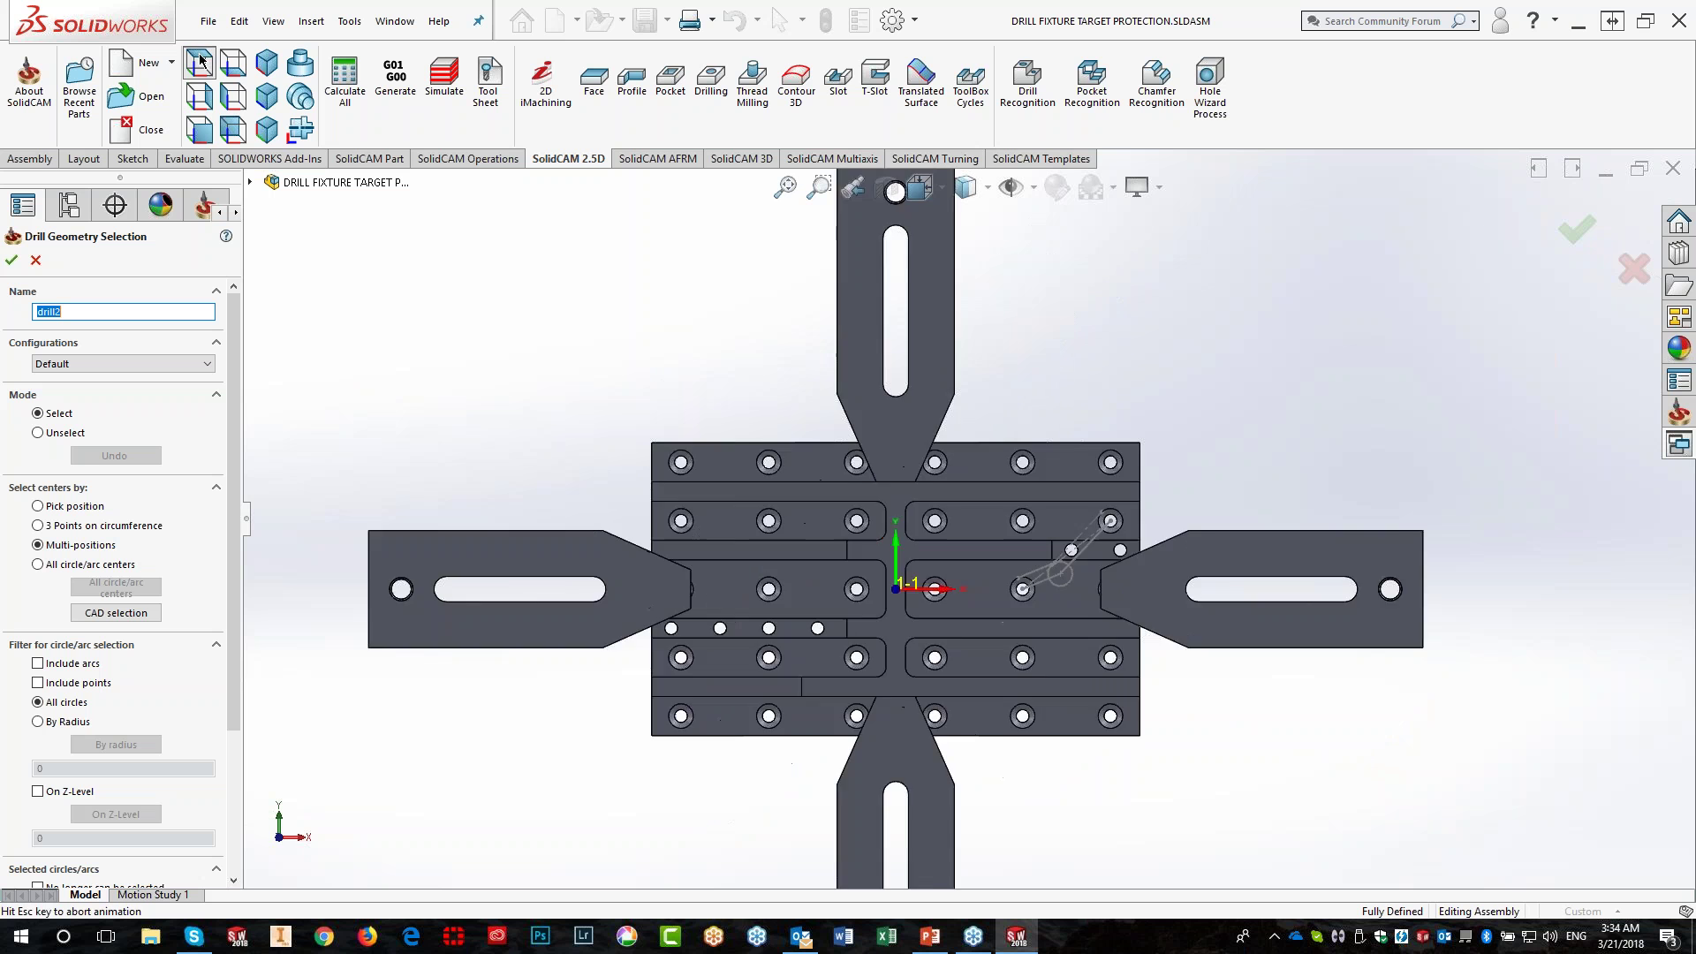
scroll(848, 654, "down", 5)
left_click(869, 573)
left_click(1175, 579)
left_click(1171, 511)
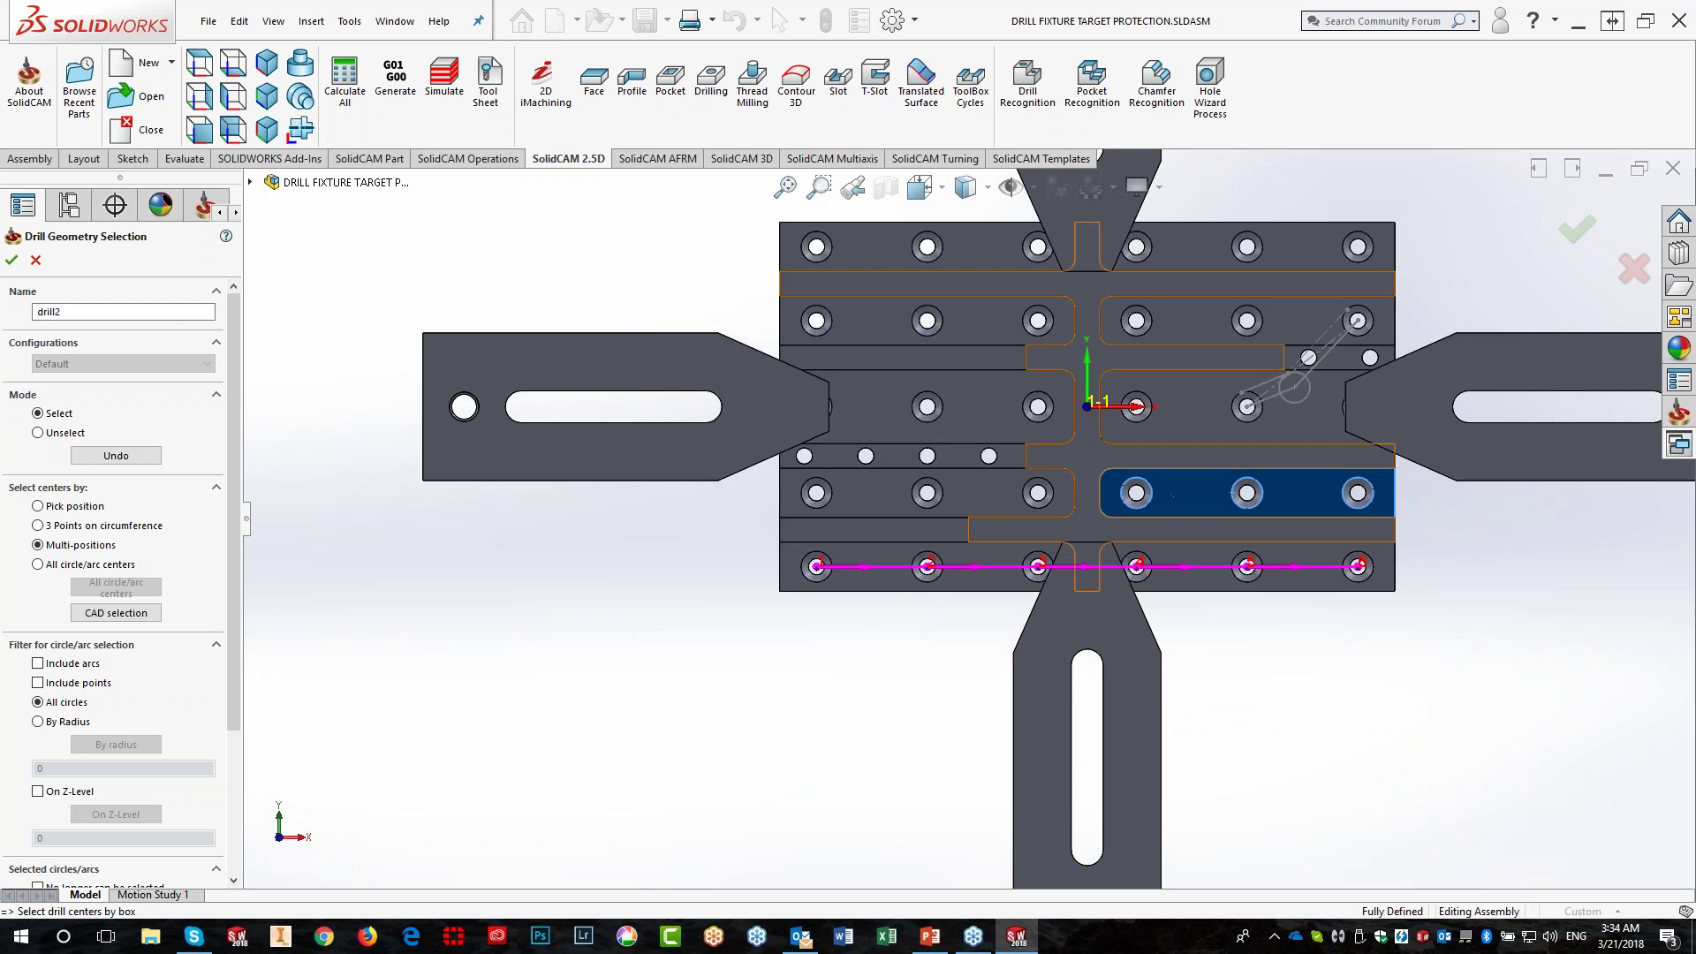
left_click(989, 495)
left_click(980, 417)
left_click(1160, 418)
left_click(1184, 334)
left_click(976, 319)
left_click(975, 248)
left_click(1198, 249)
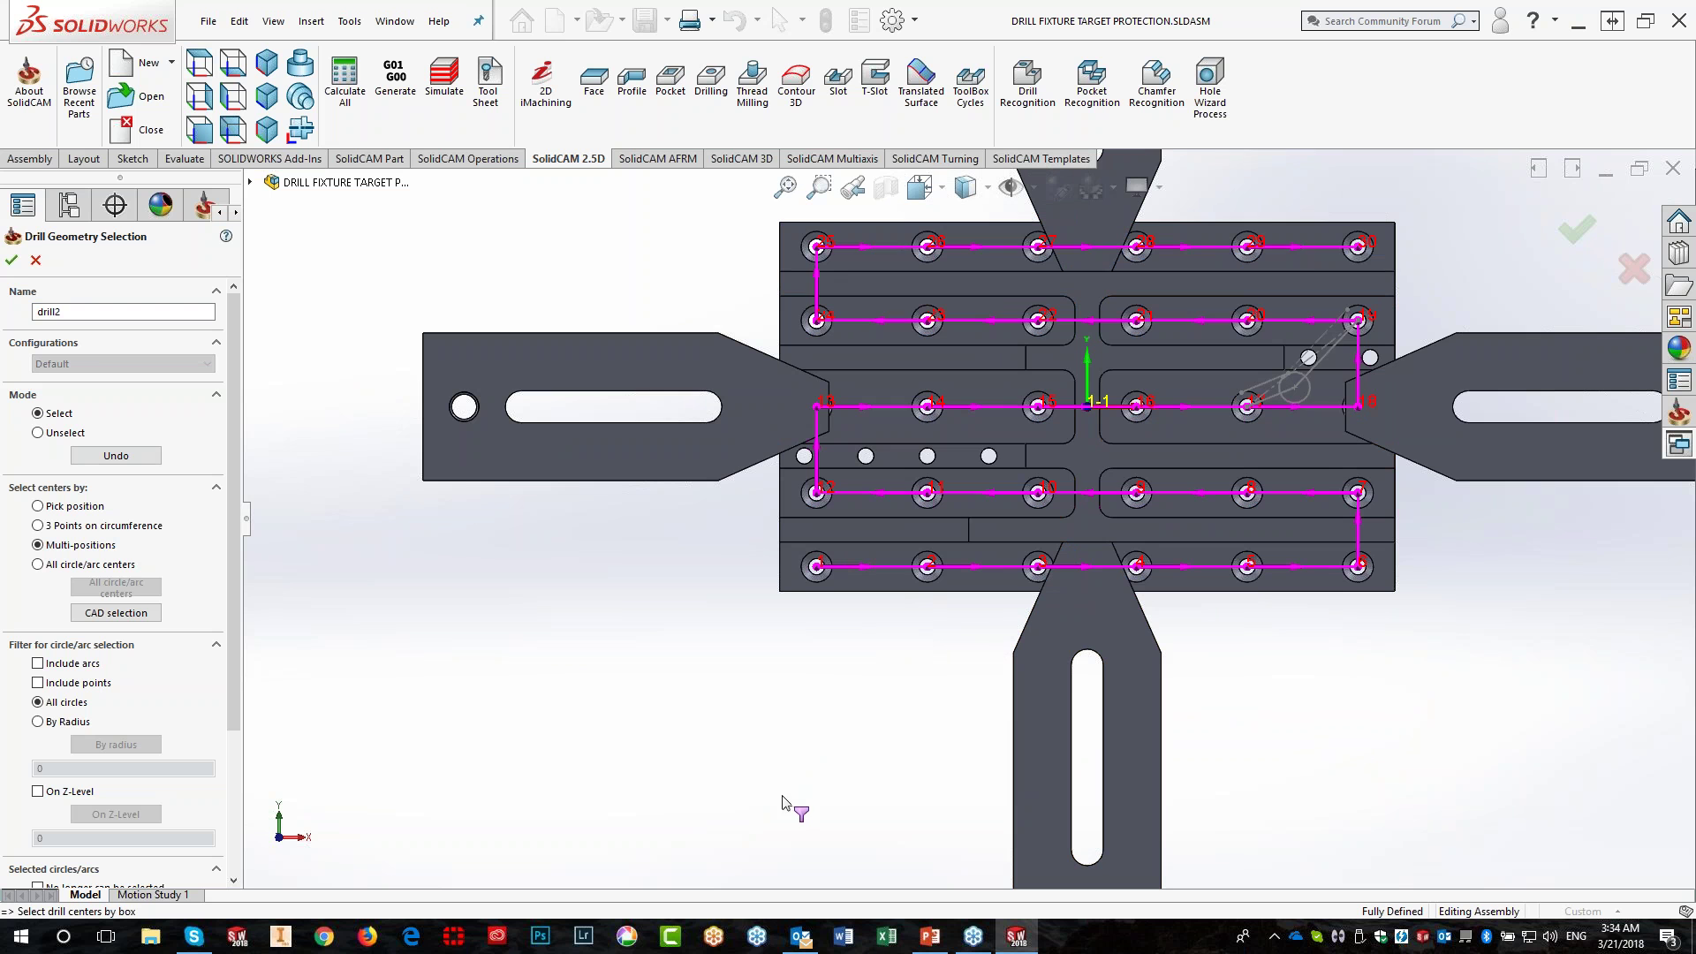
left_click(12, 261)
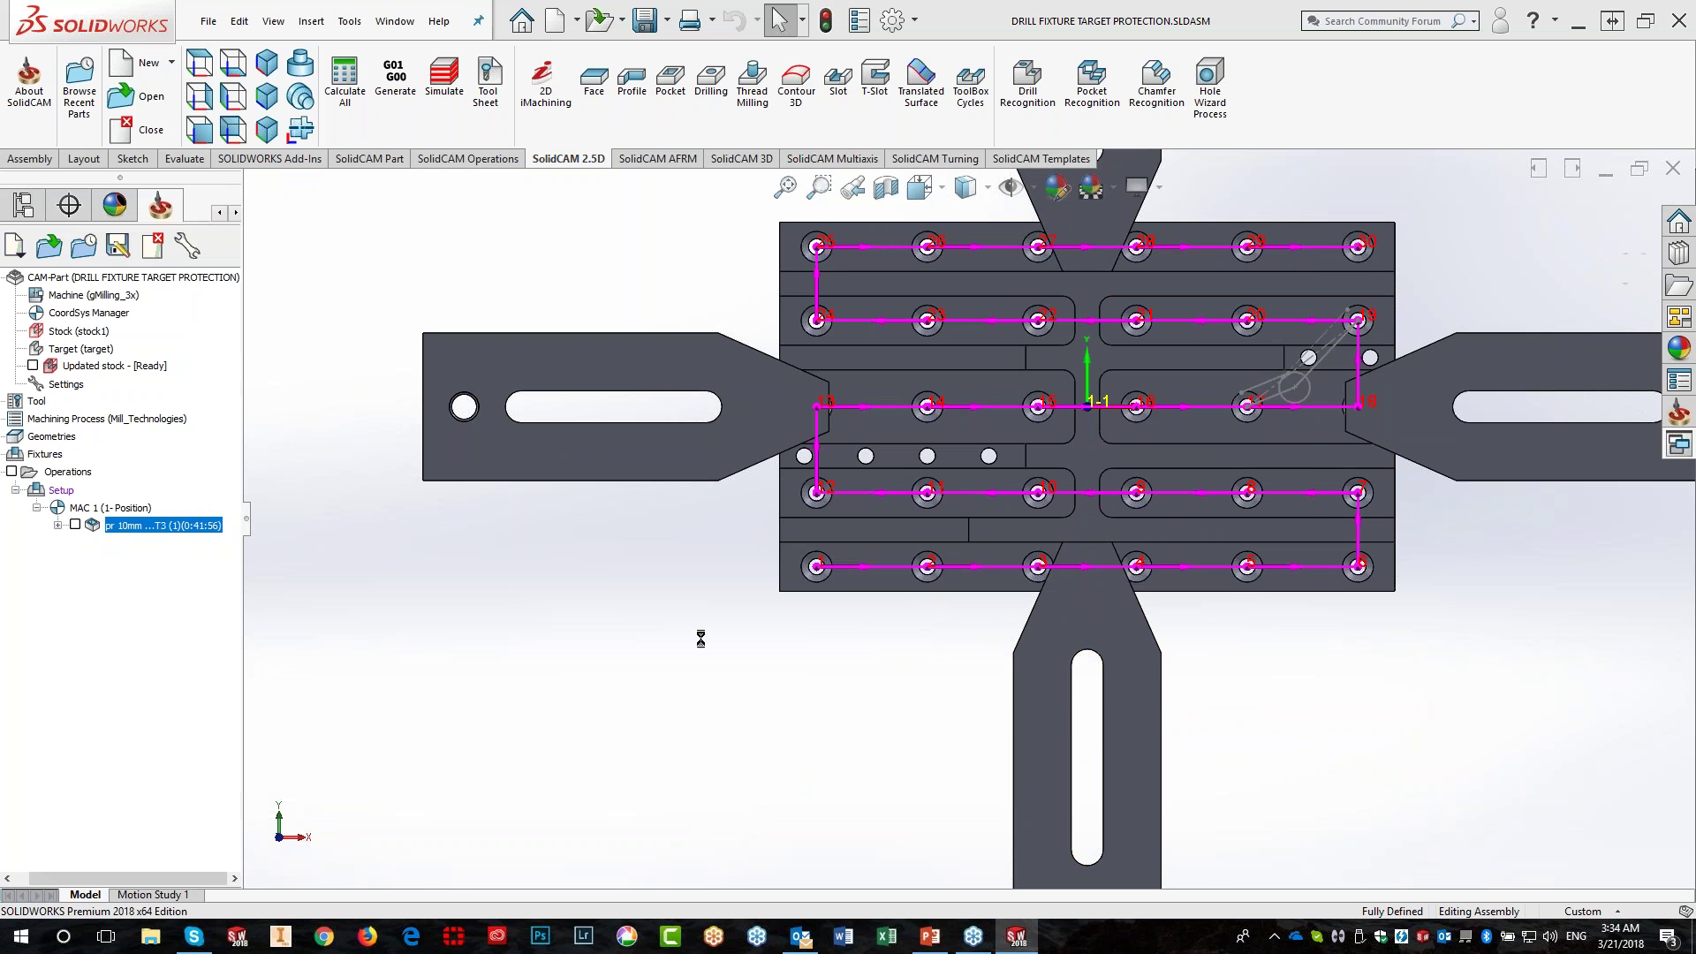
Assign tool number 1, the 6.6 mm drill with a 118° angle, to the drilling operation
left_click(726, 291)
left_click(969, 572)
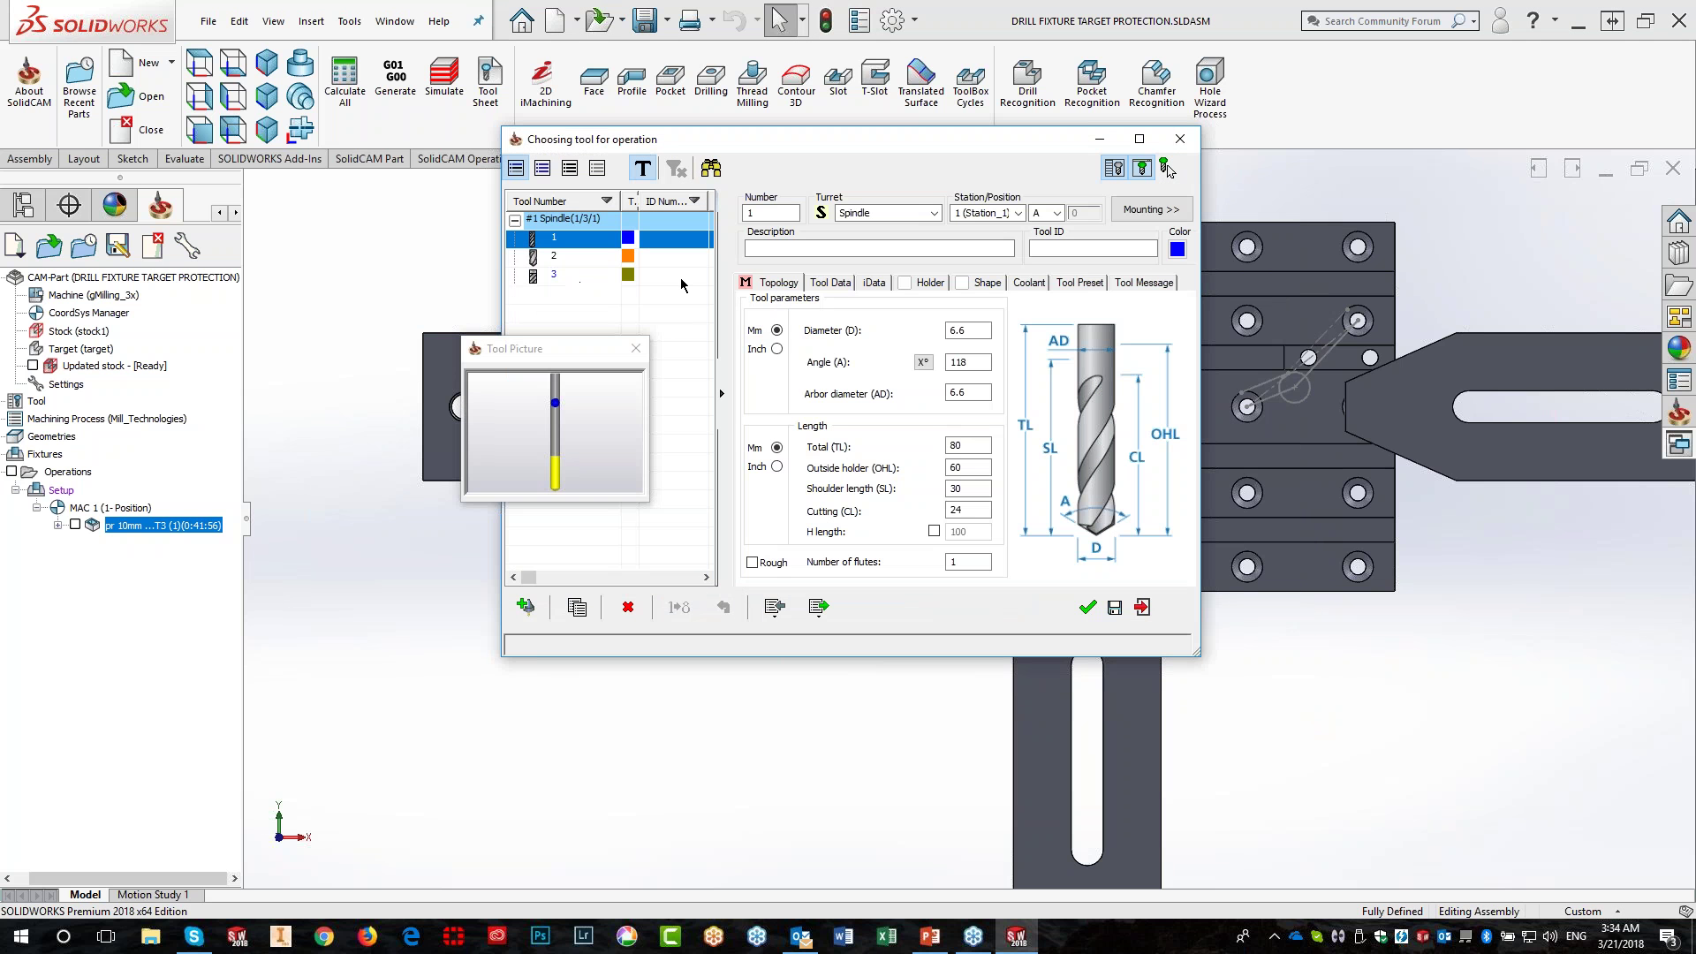
left_click(1087, 607)
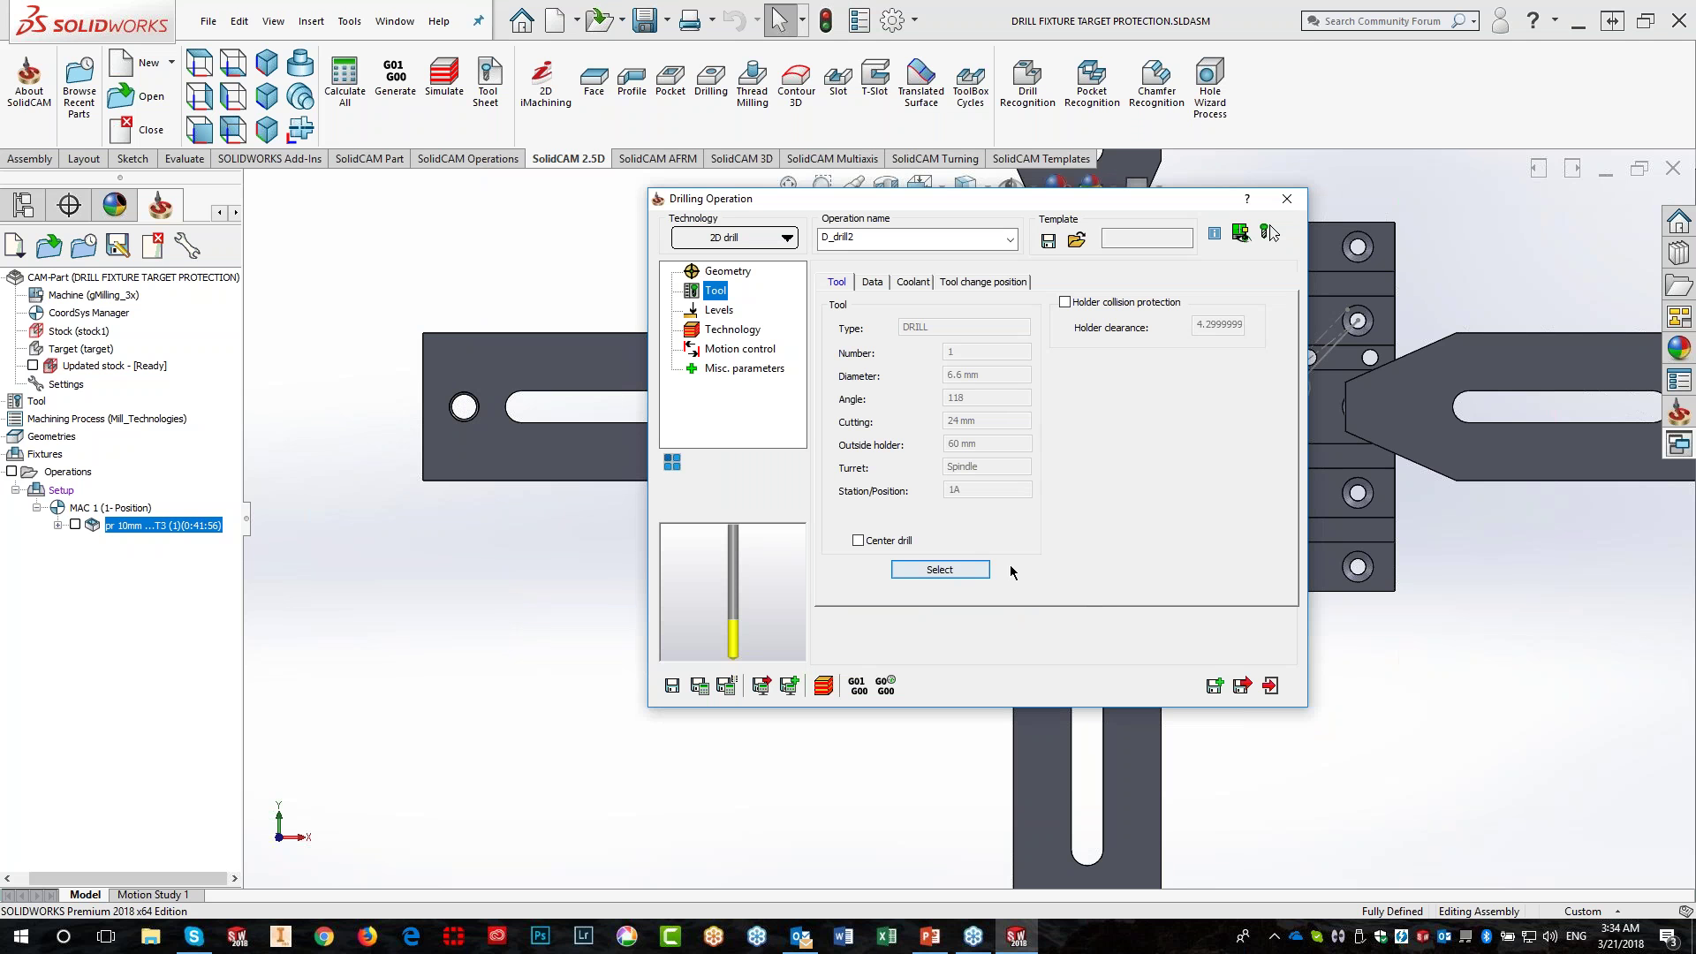
In the drilling operation's levels, set the depth type to Full diameter
left_click(267, 64)
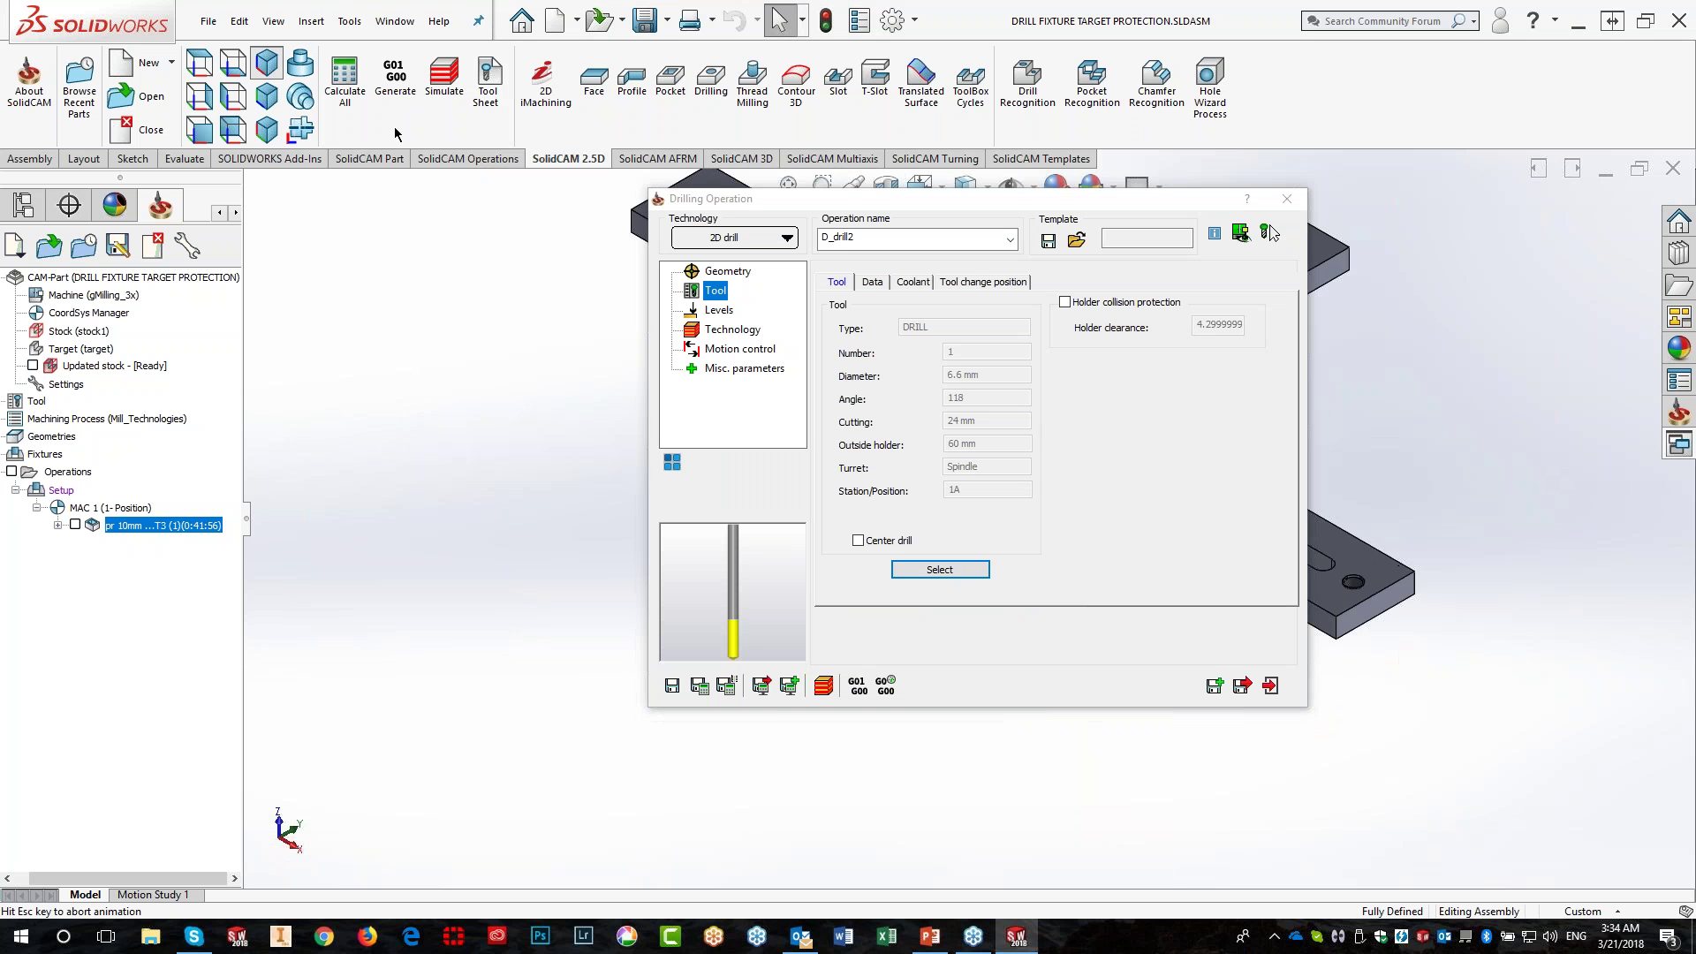
left_click(720, 310)
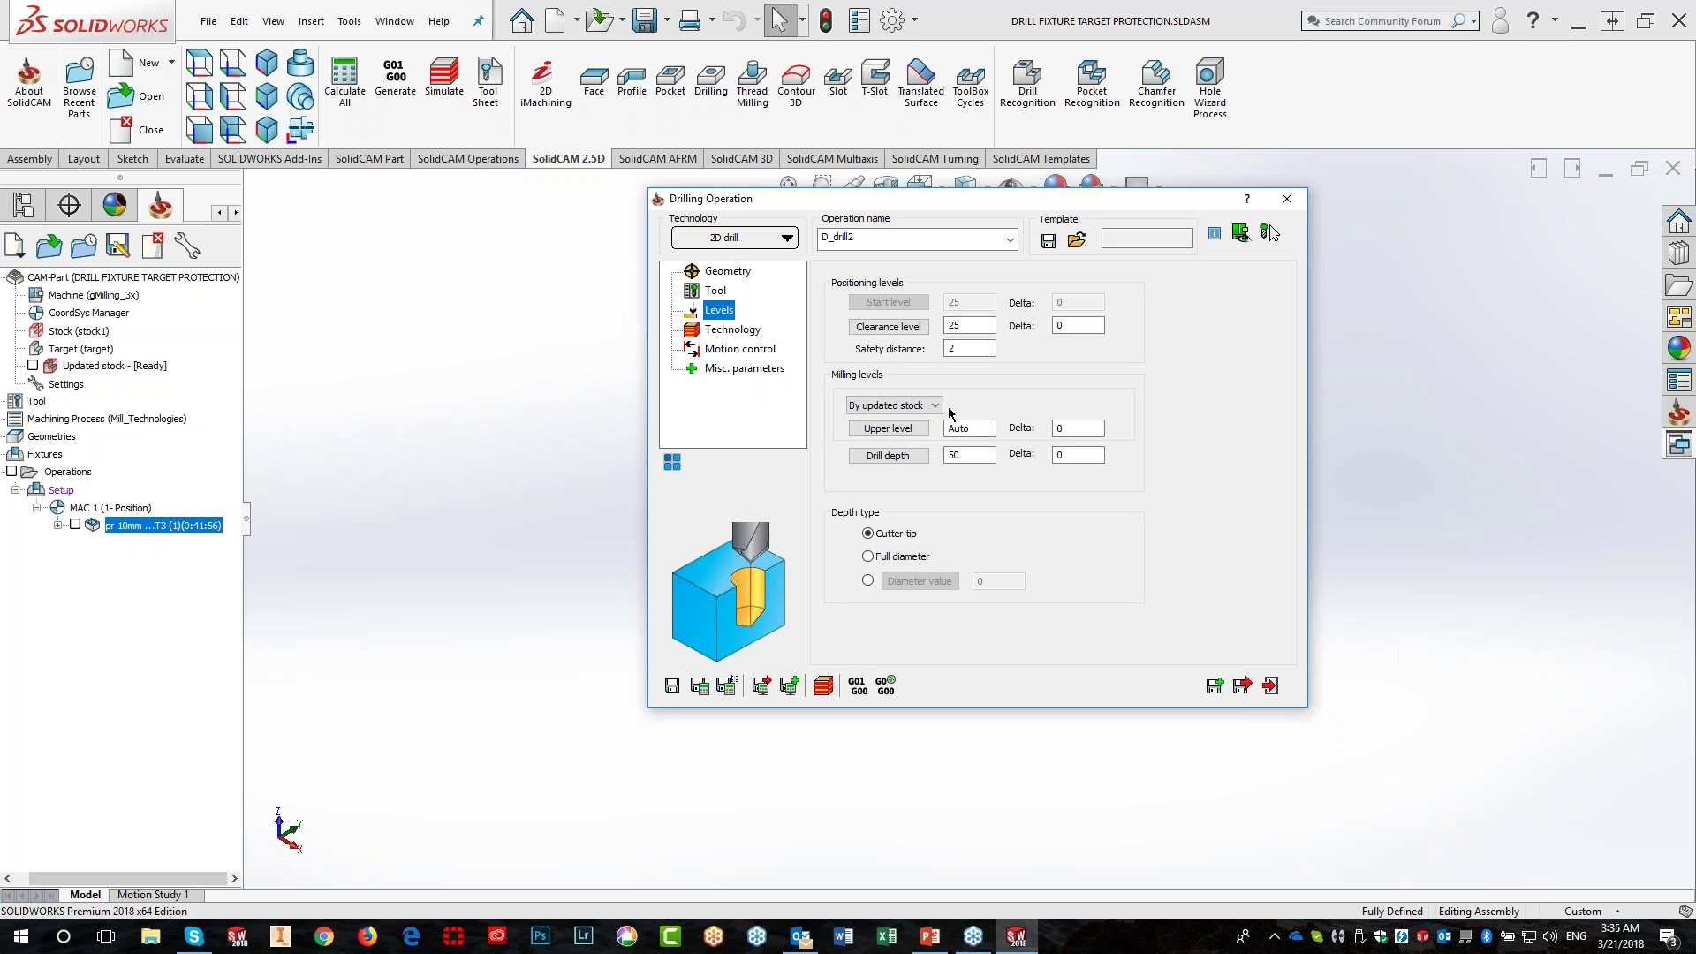
left_click_drag(921, 199, 665, 154)
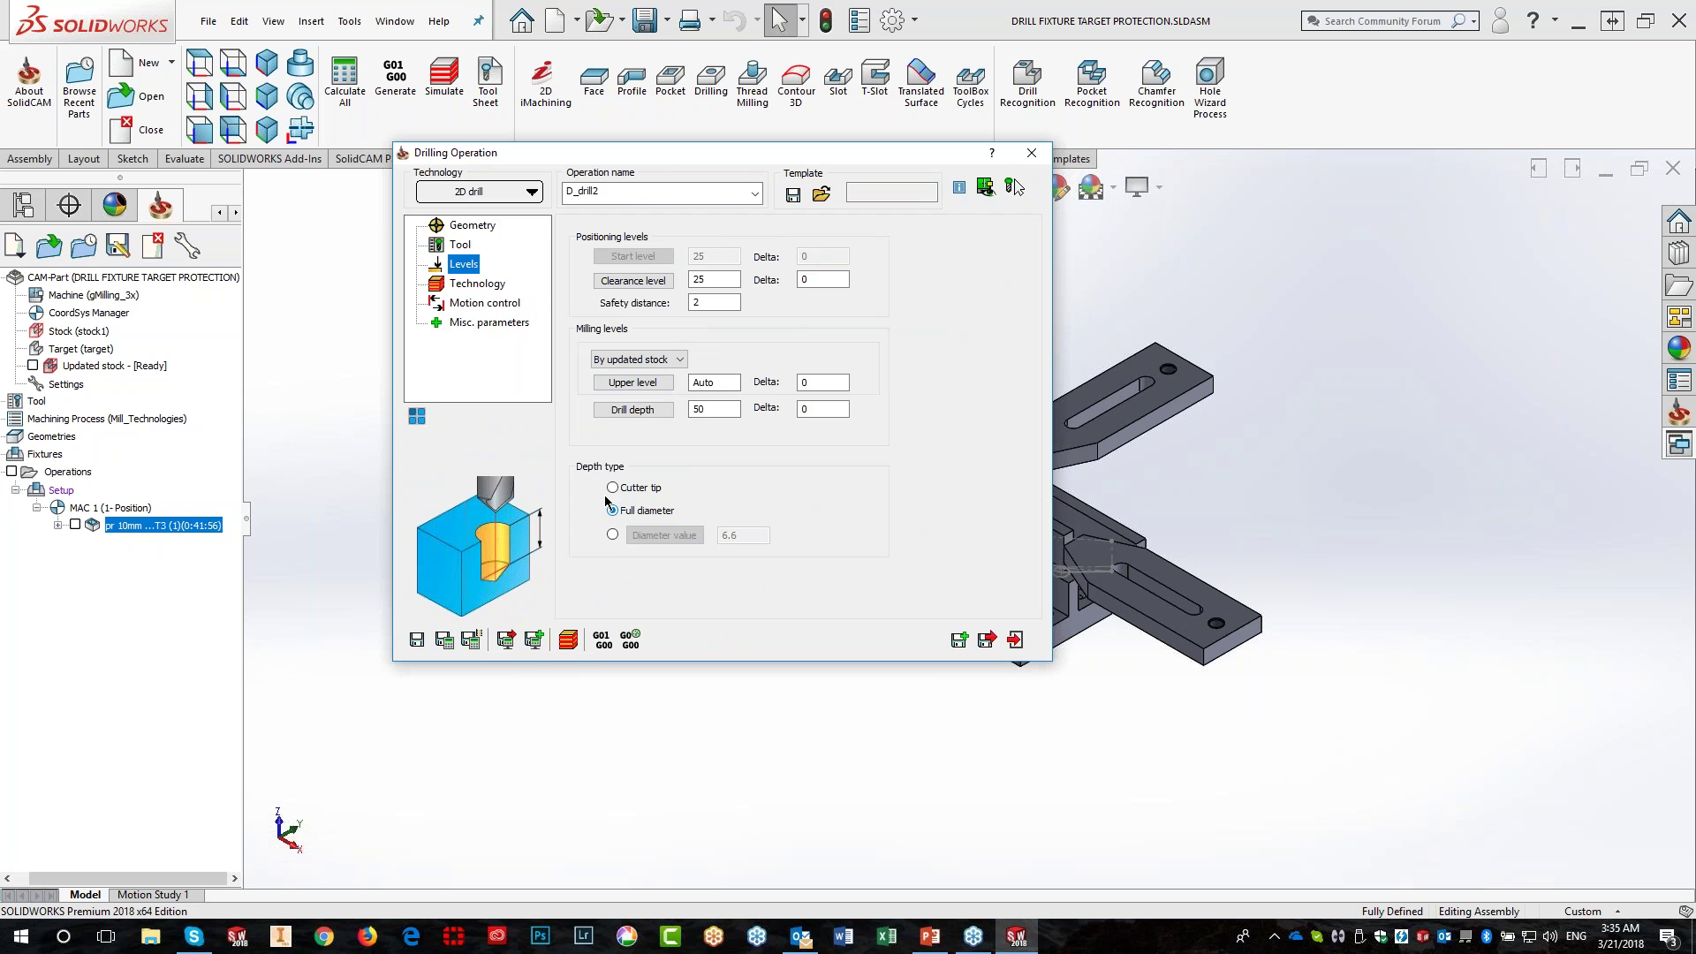
Turn on fixture collision protection with a clearance of 2 and link the drilling passes through Shortest distance
left_click(474, 284)
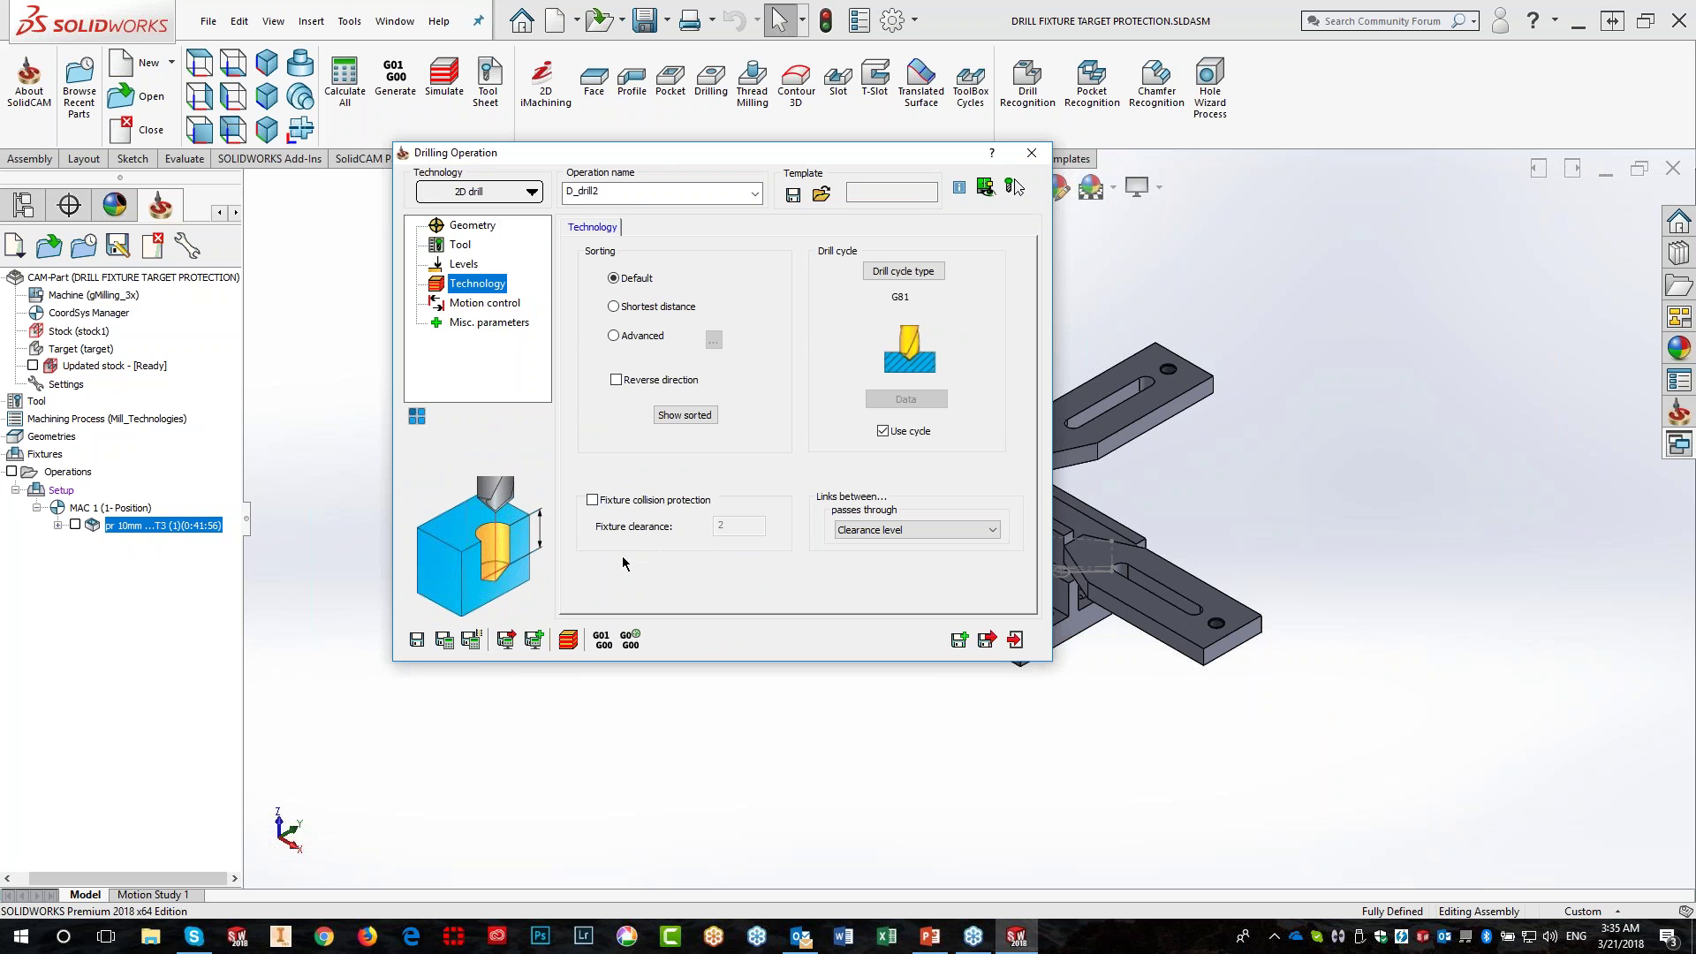
left_click(592, 500)
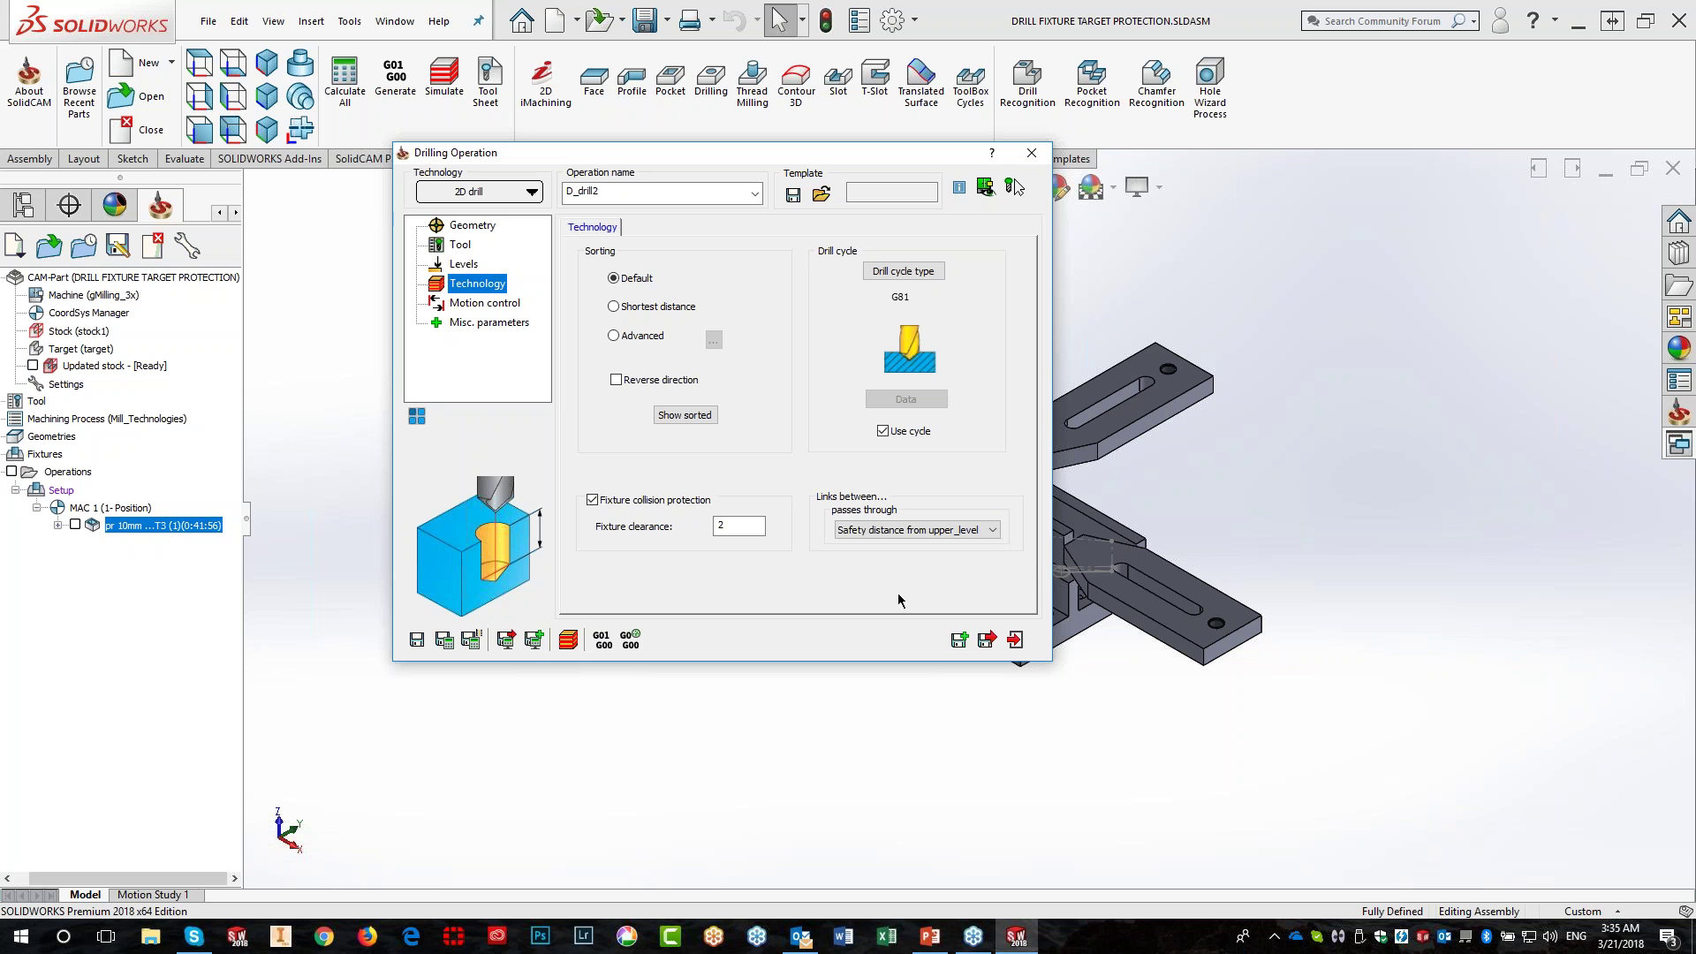
left_click(887, 533)
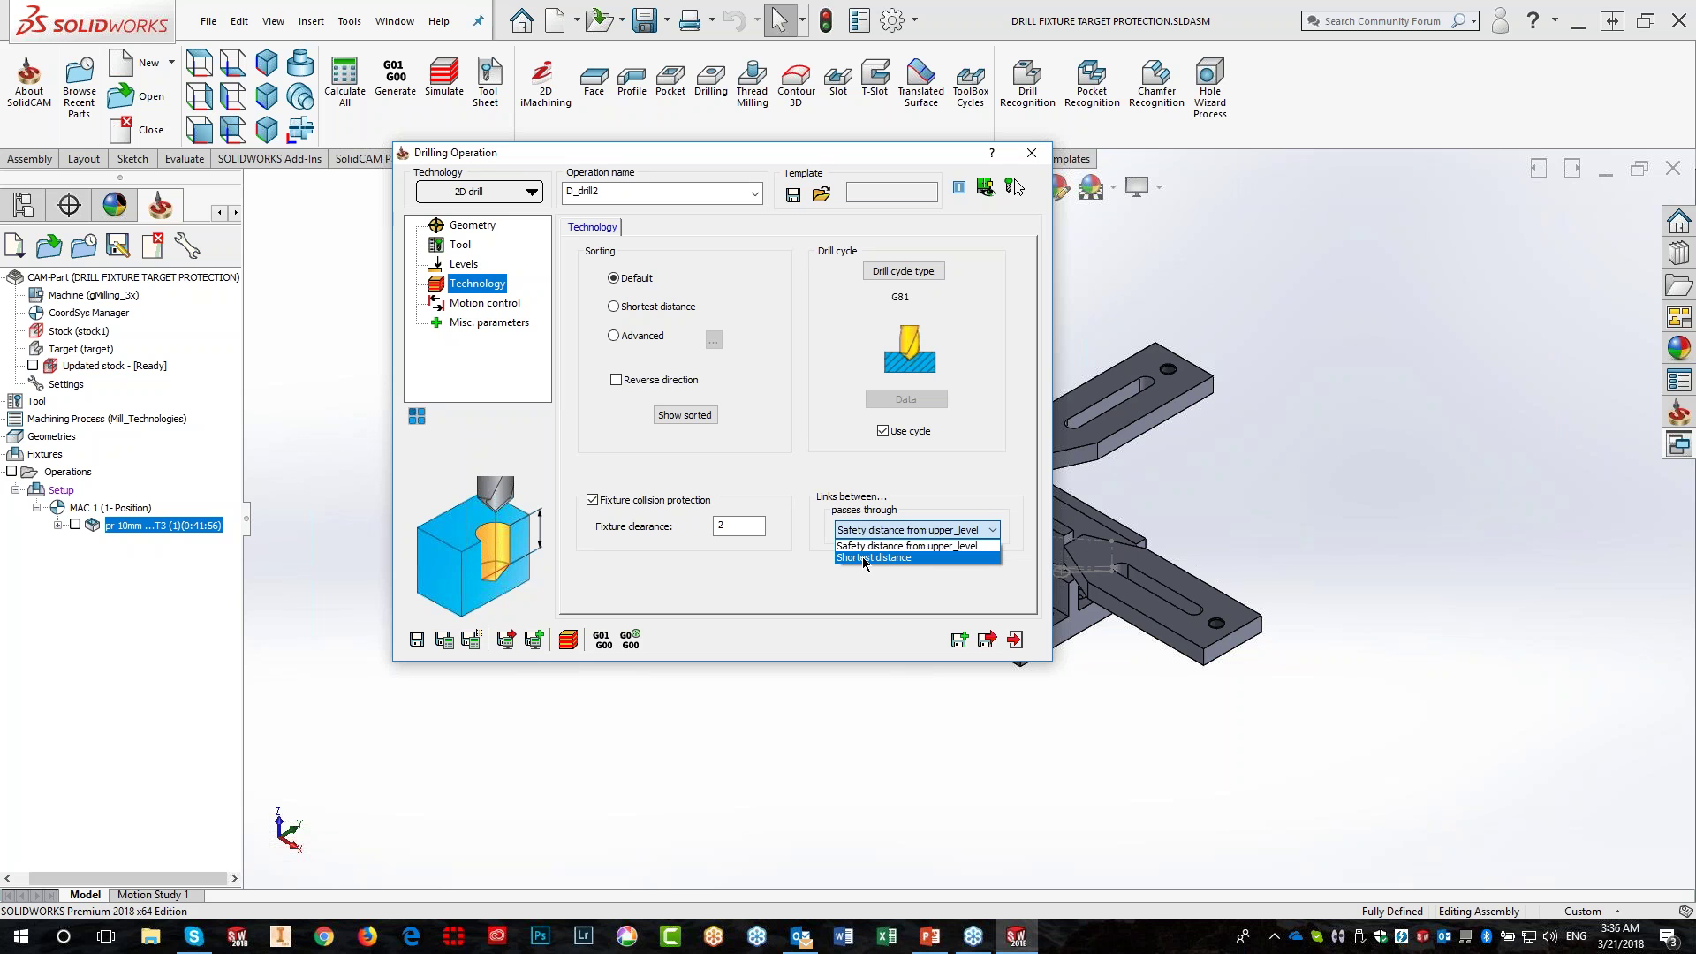
left_click(865, 558)
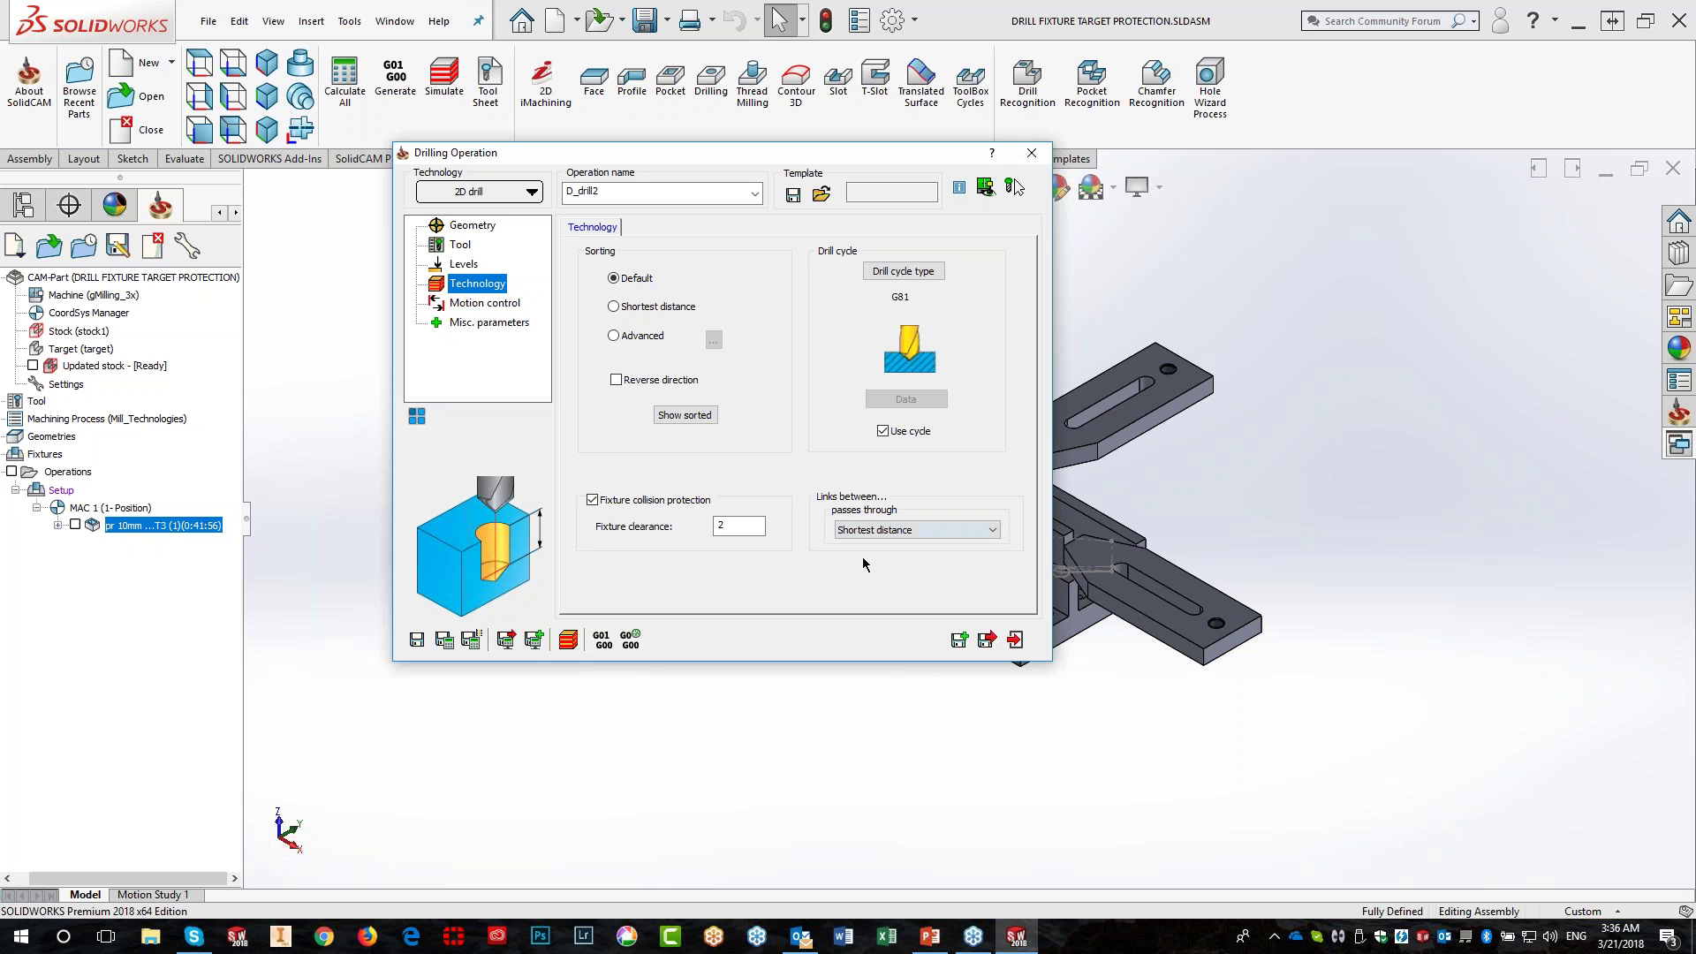
Save and calculate the drilling operation, close it, and examine its toolpath around the clamps
left_click(450, 647)
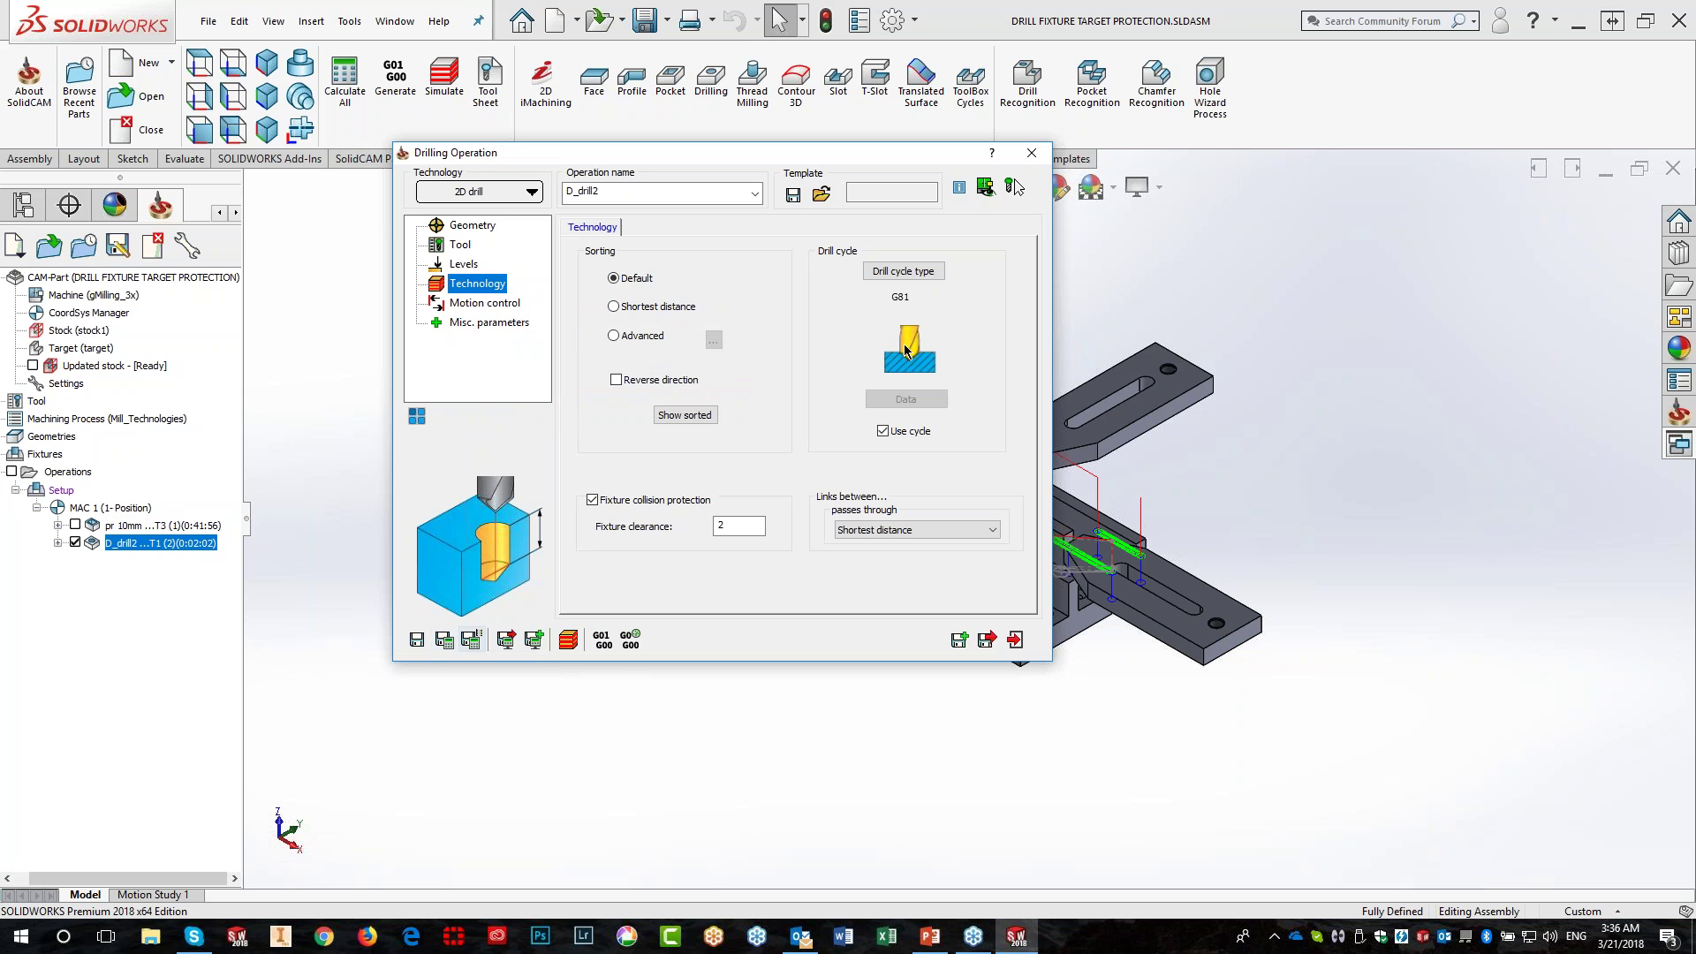
left_click(1031, 152)
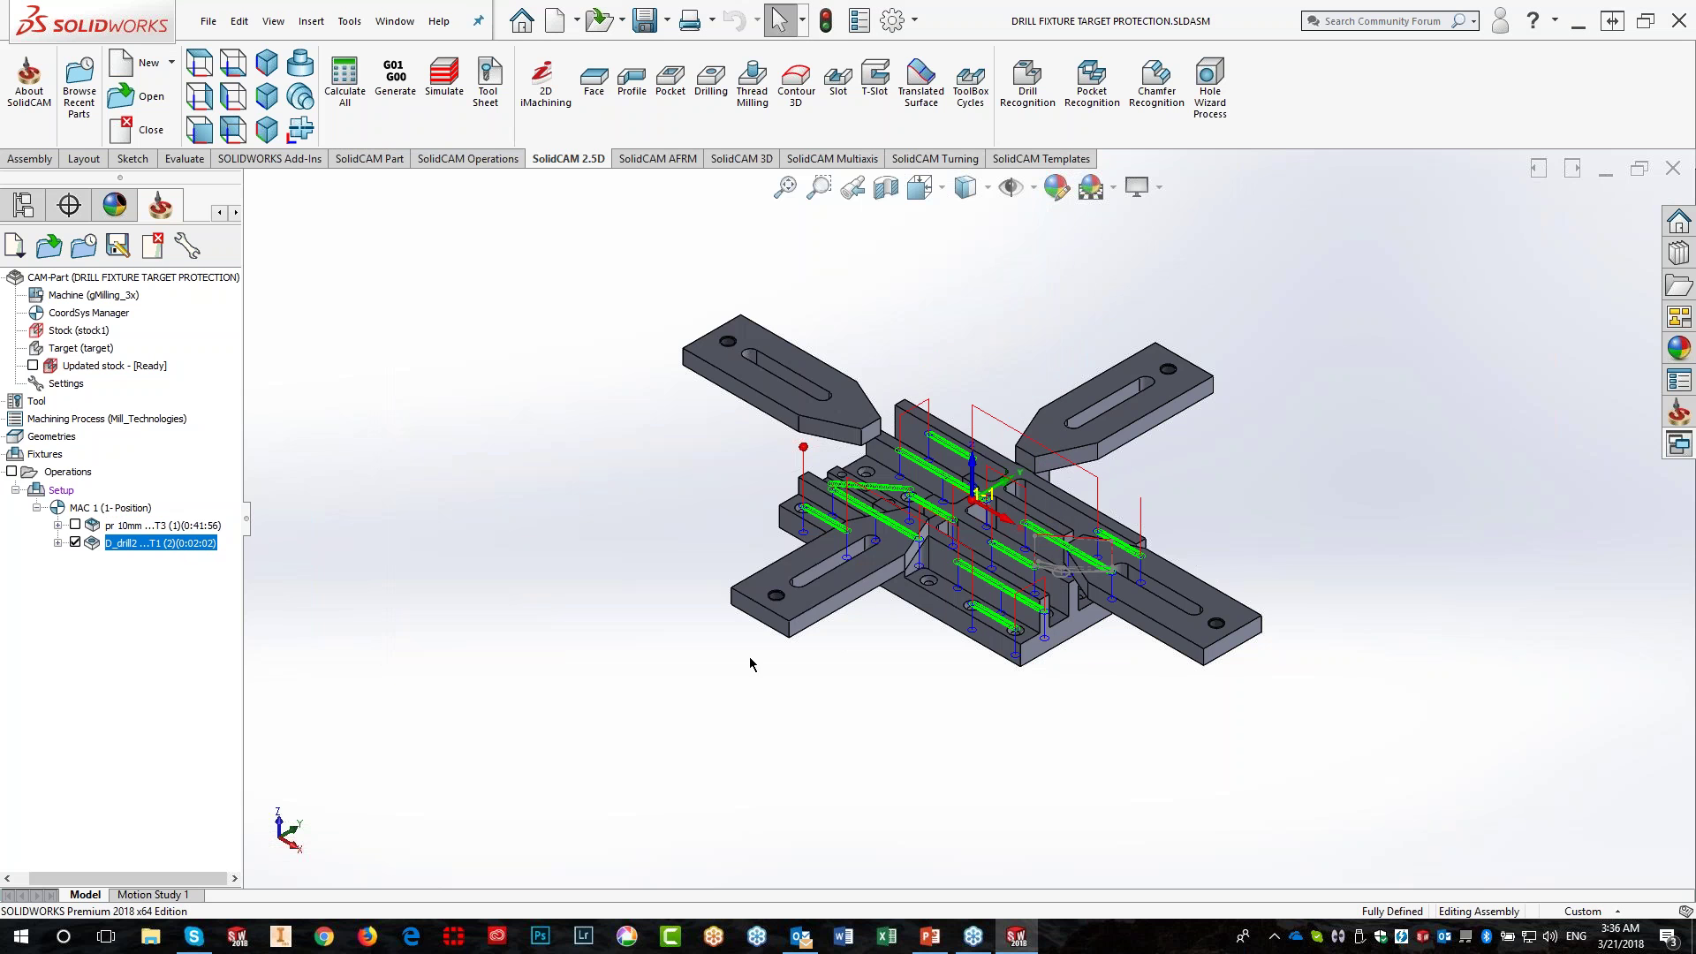
middle_click_drag(844, 620, 882, 679)
scroll(782, 524, "down", 2)
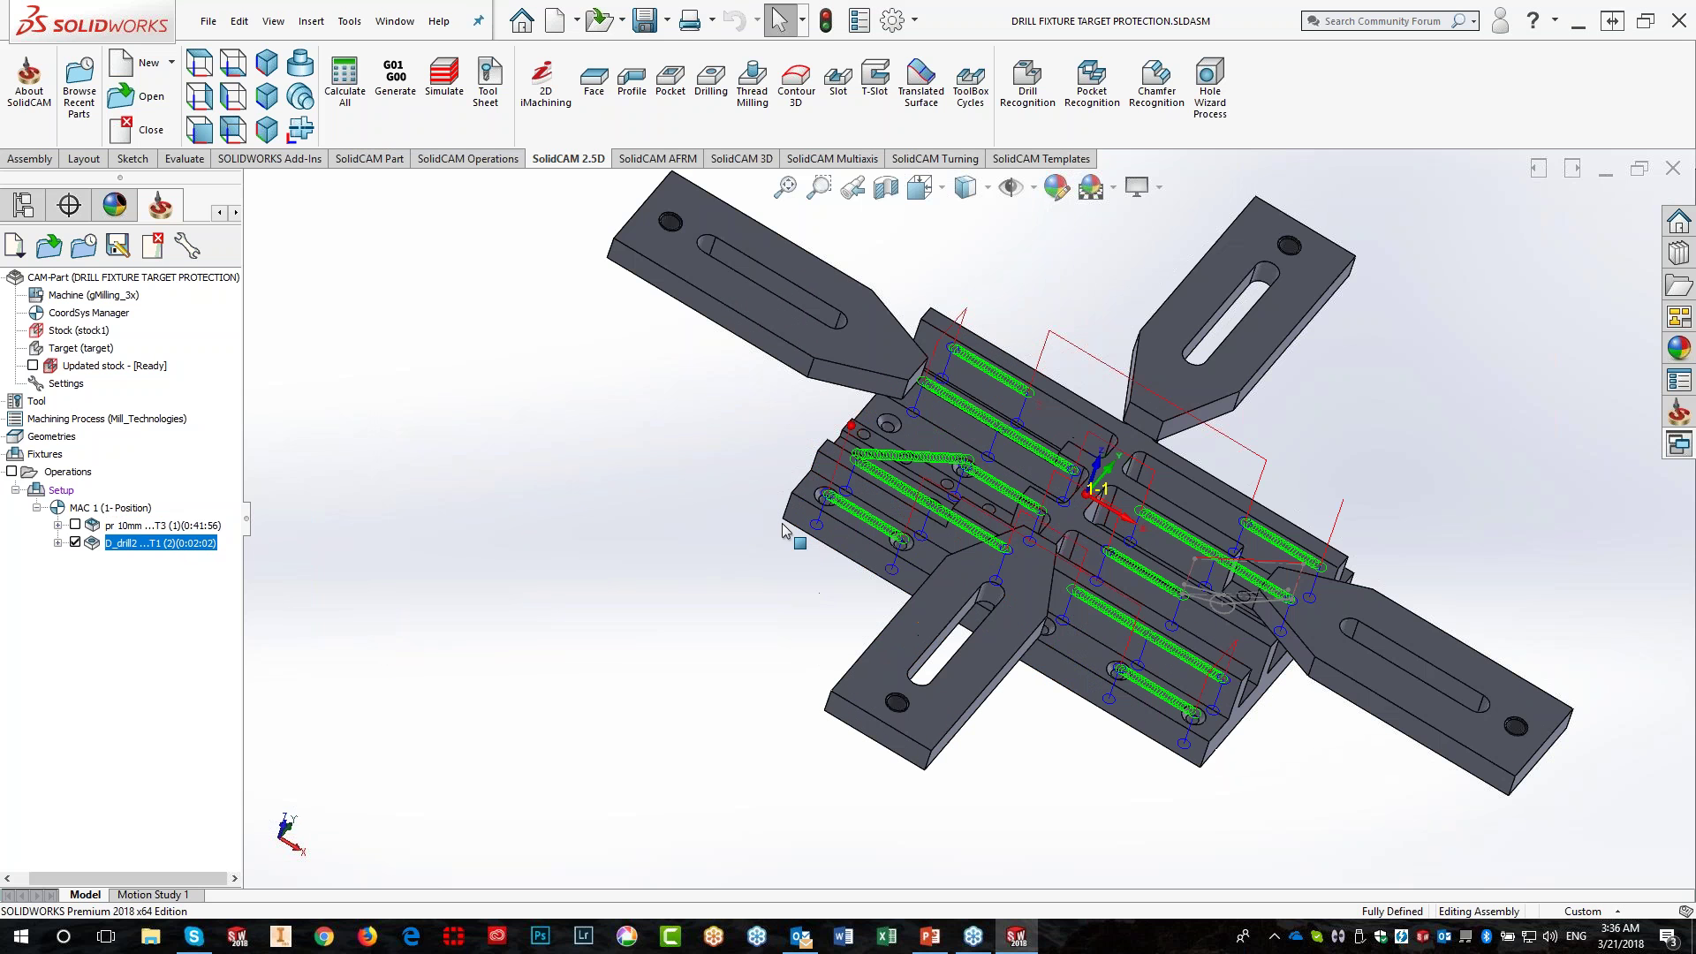
middle_click_drag(821, 570, 873, 516)
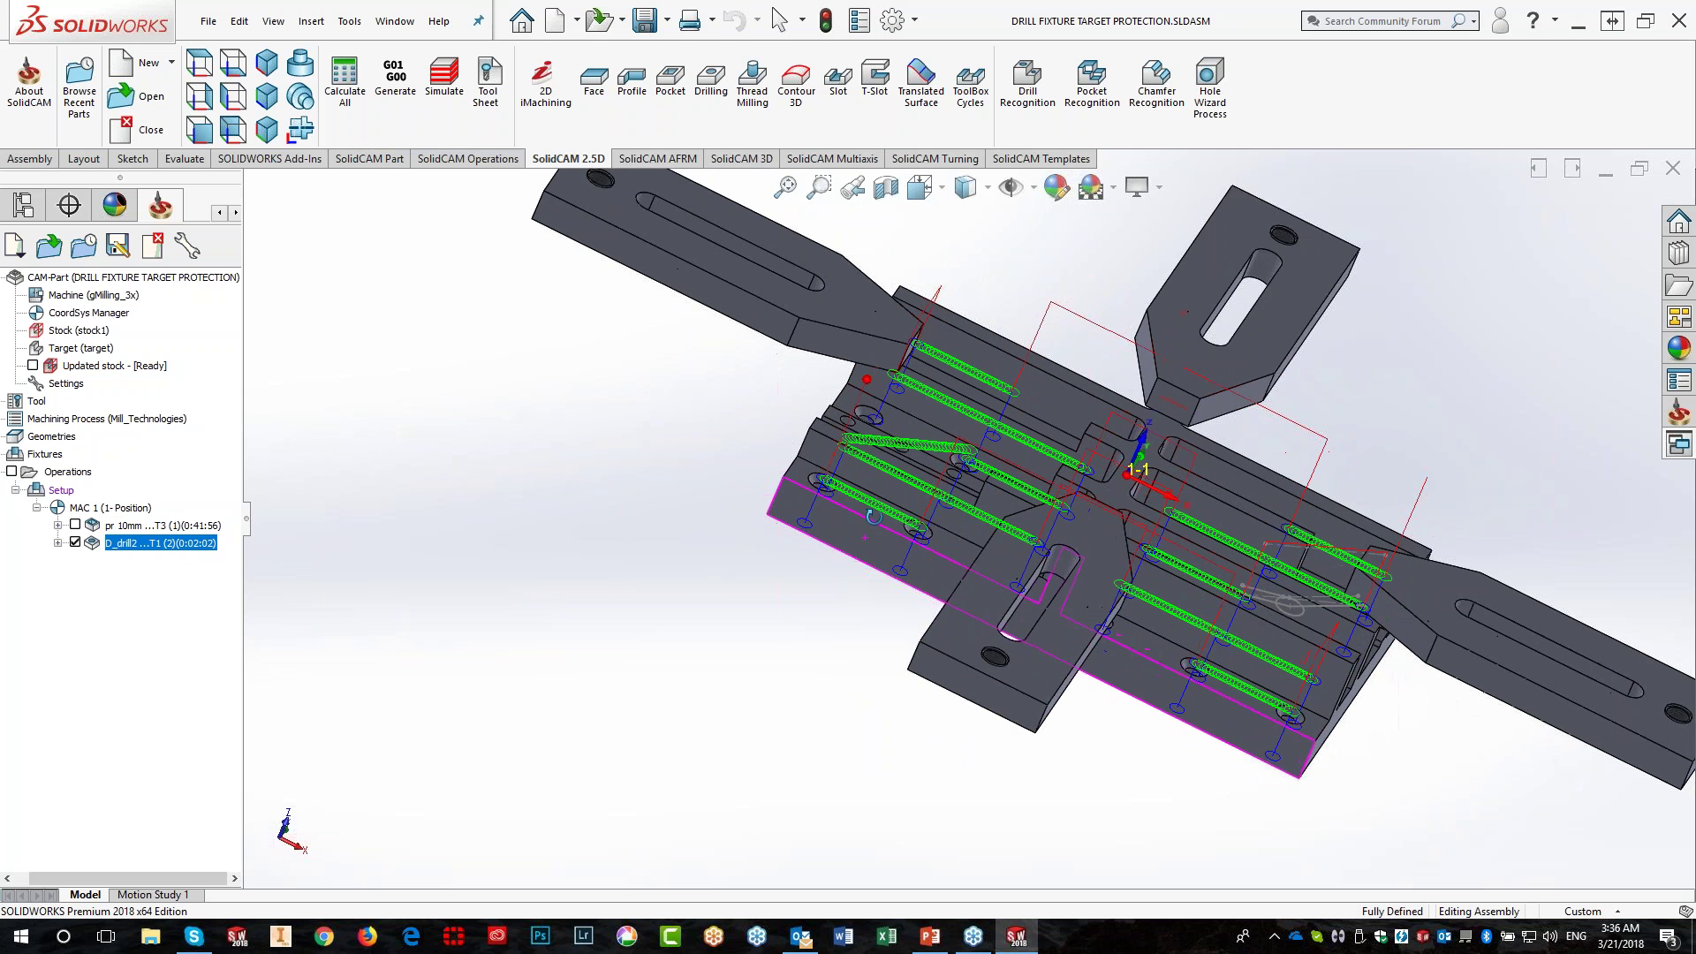
scroll(873, 517, "down", 3)
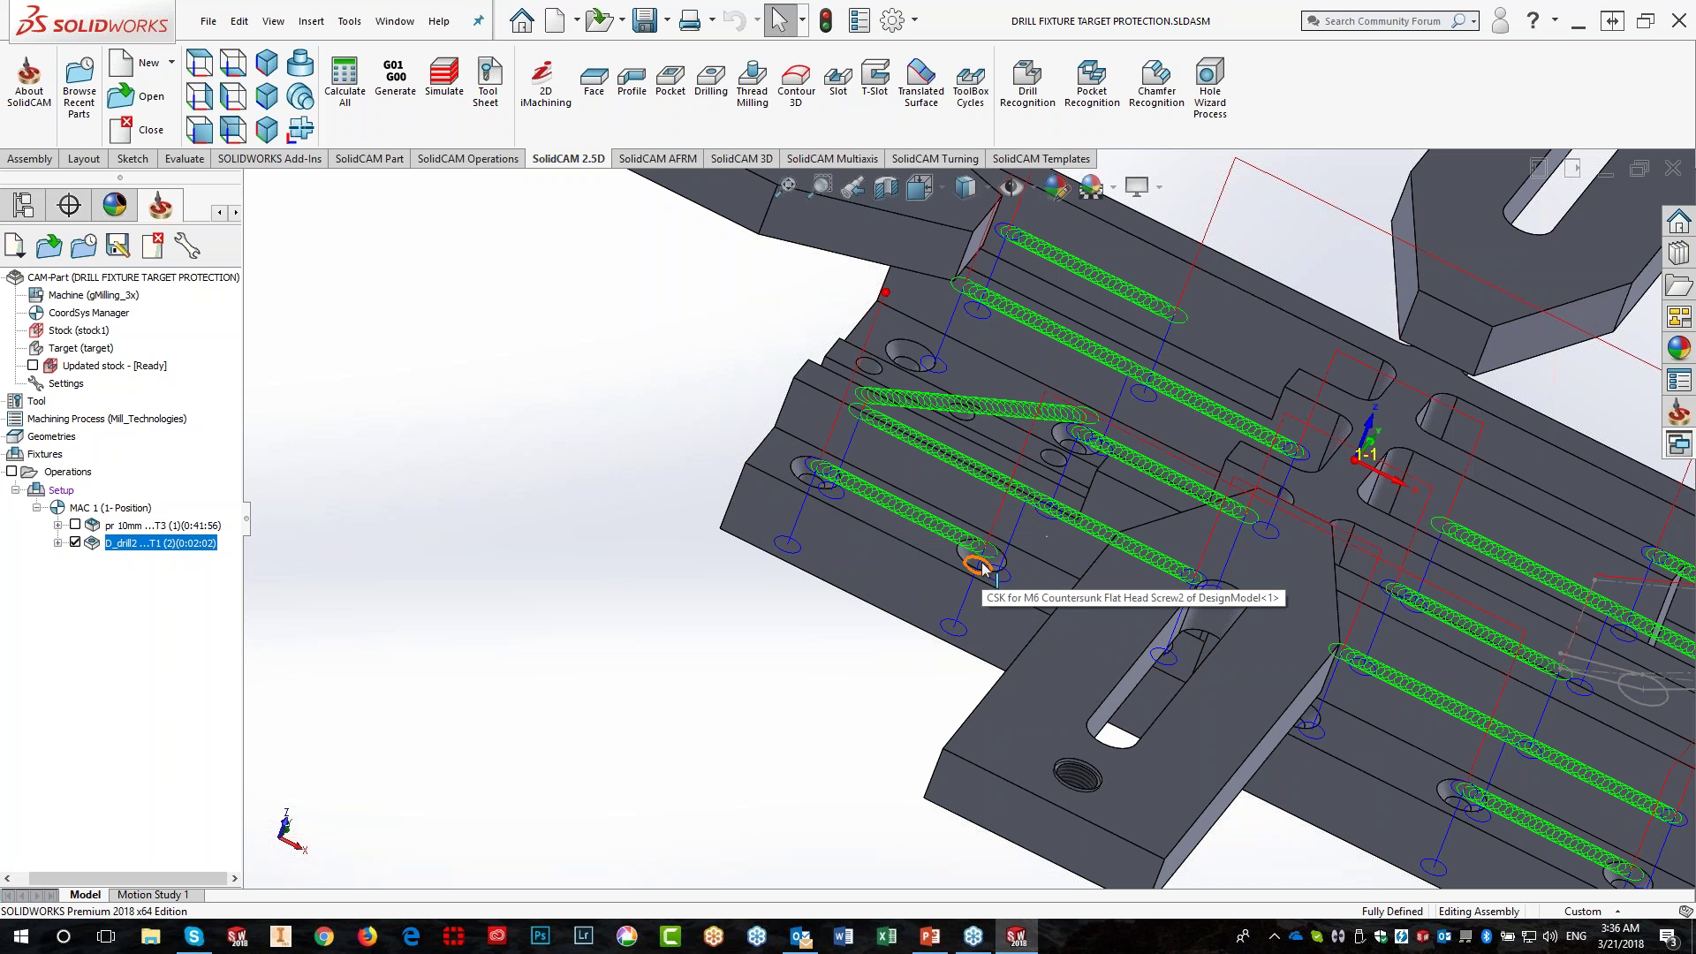
middle_click_drag(984, 570, 1032, 572)
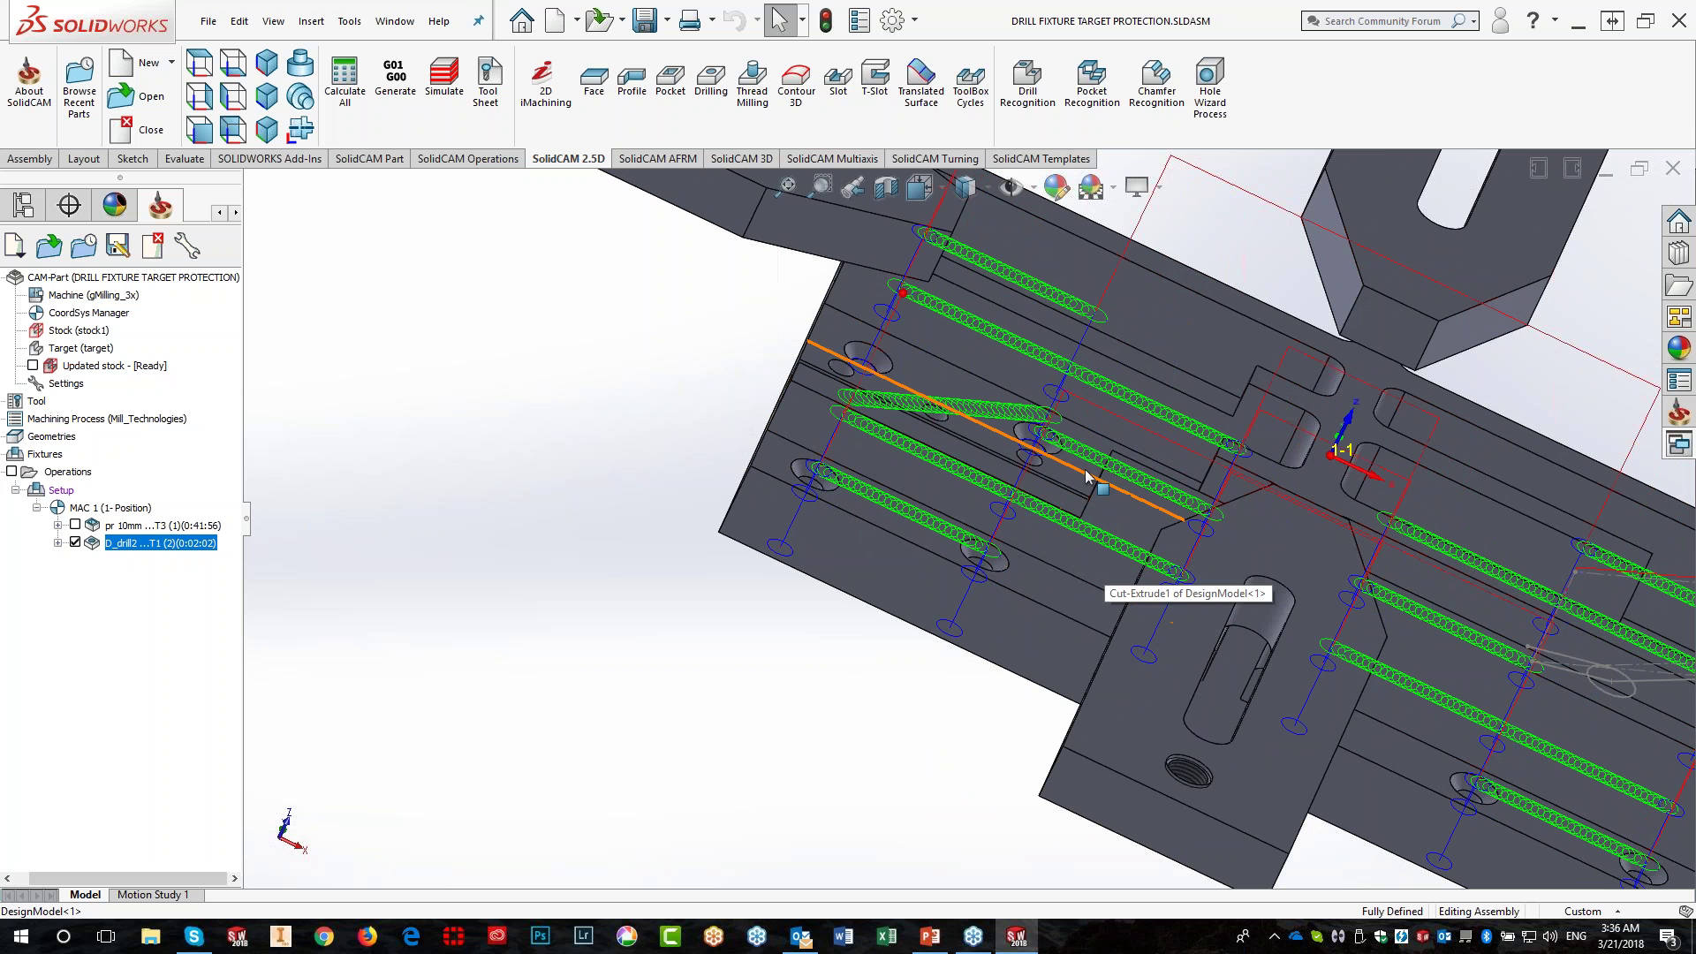
Simulate the drilling operation in SolidVerify and step through the tool moves around the clamps one by one
left_click(447, 106)
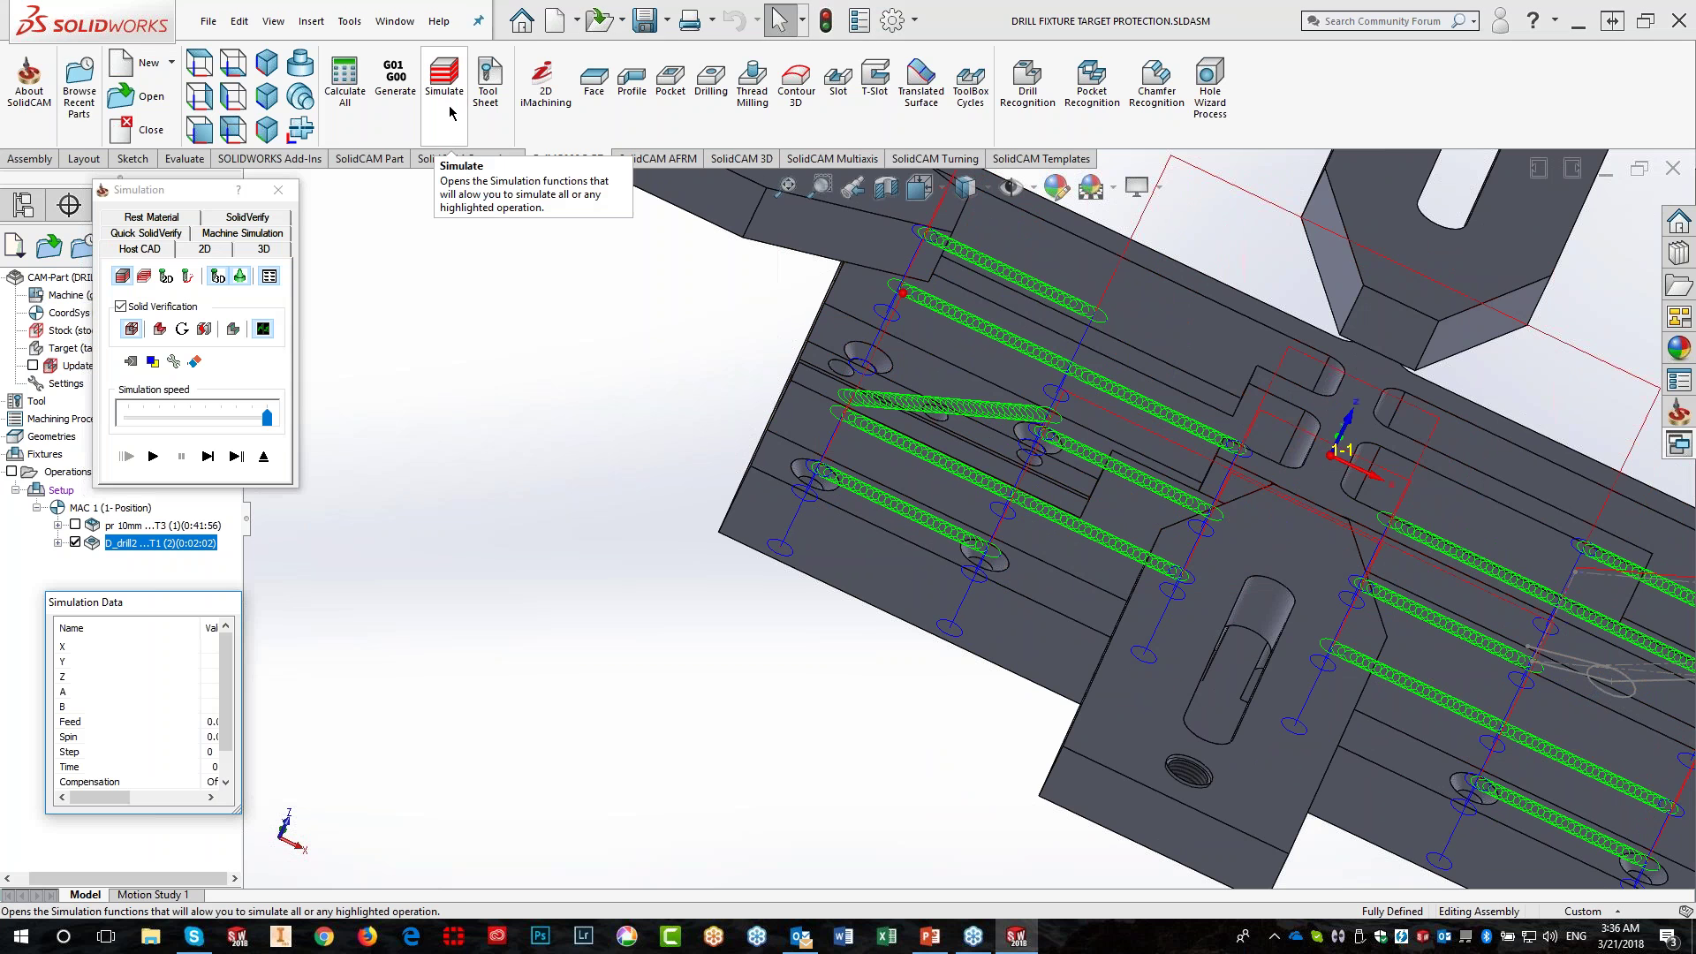
left_click(253, 218)
mouse_move(1006, 678)
middle_mouse_down()
mouse_move(1007, 642)
mouse_move(1020, 662)
middle_mouse_up()
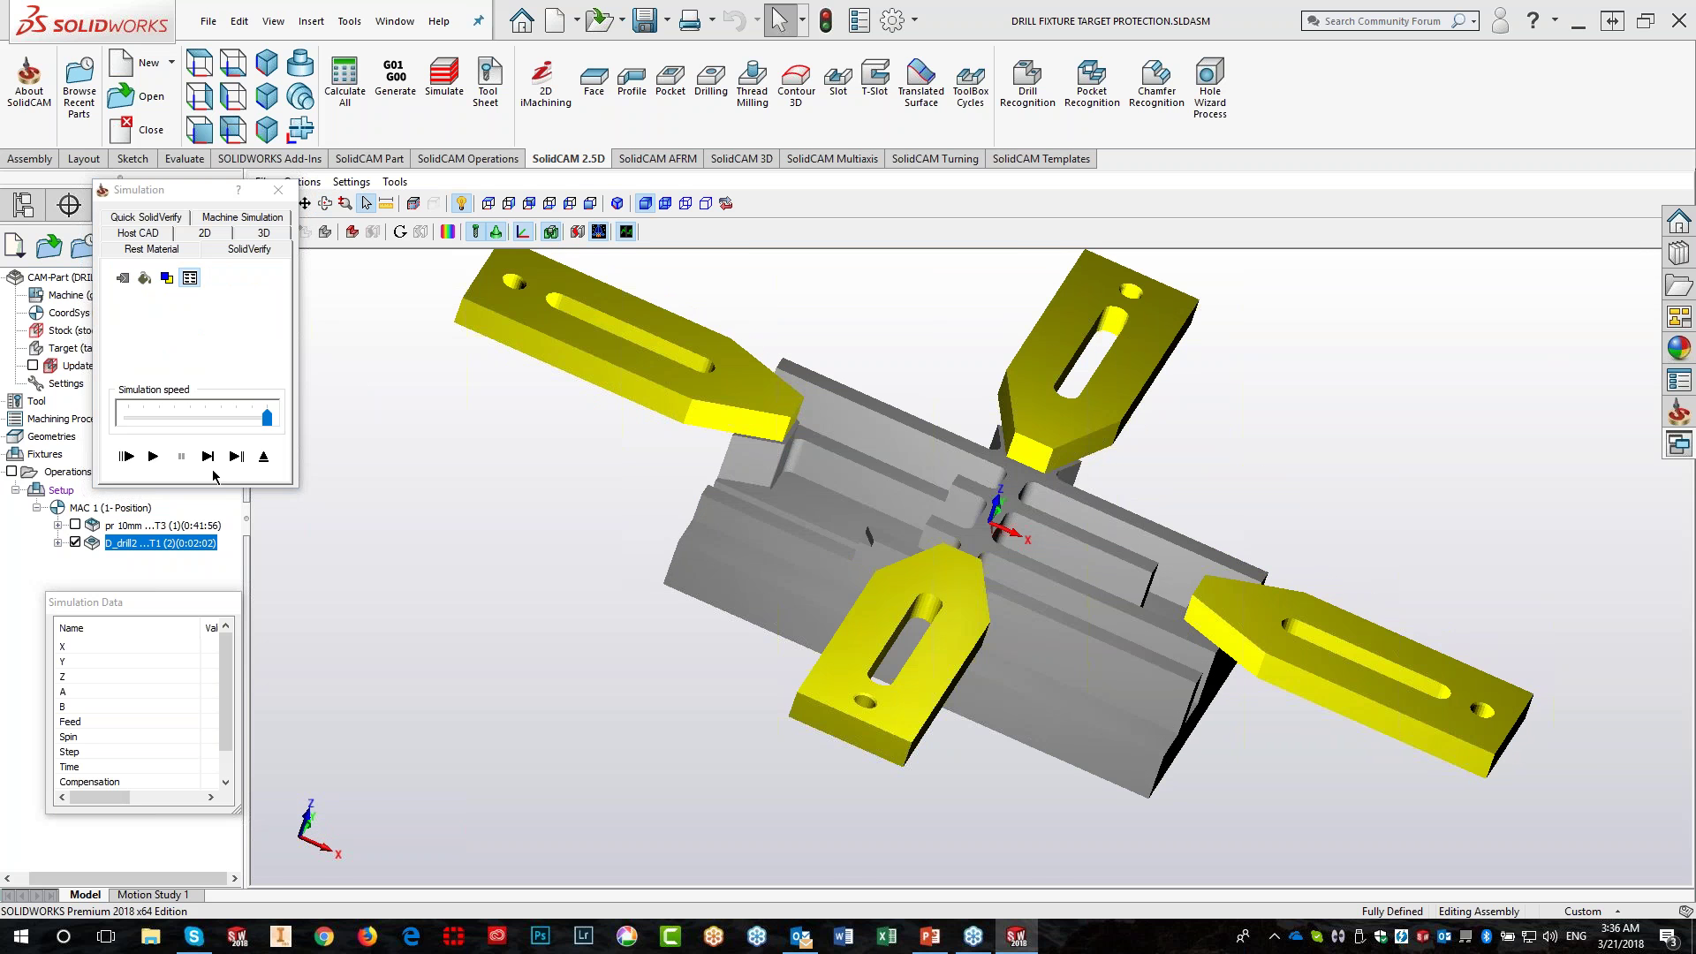
left_click(208, 457)
left_click(208, 456)
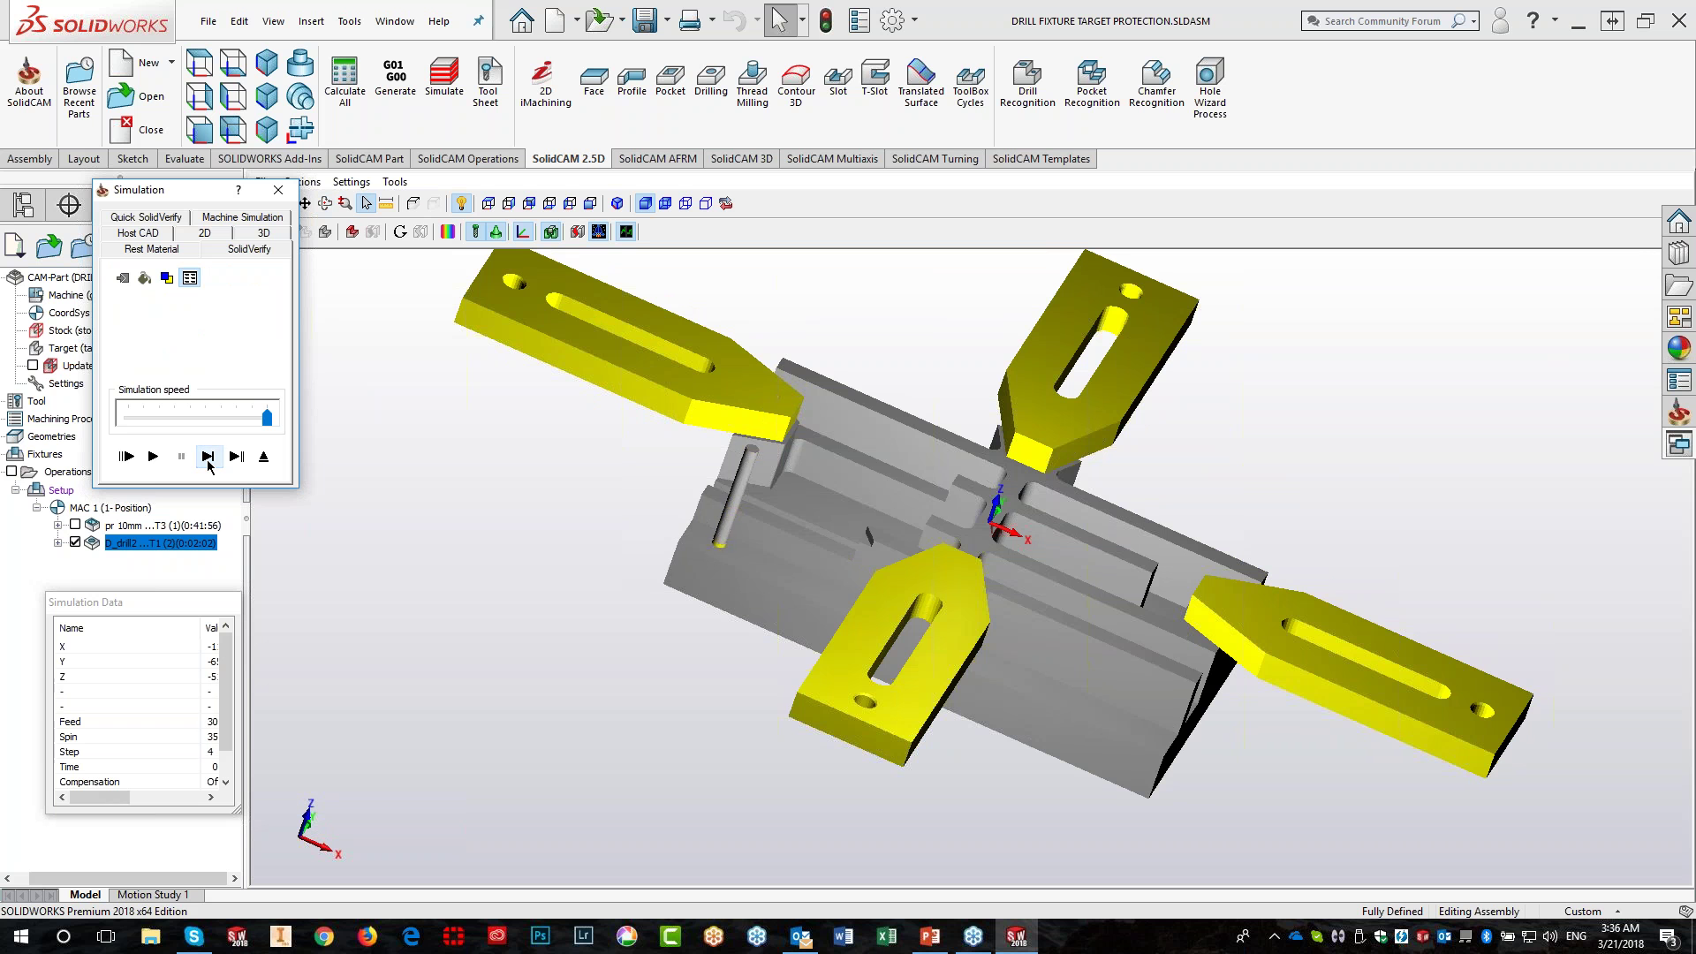
left_click(209, 457)
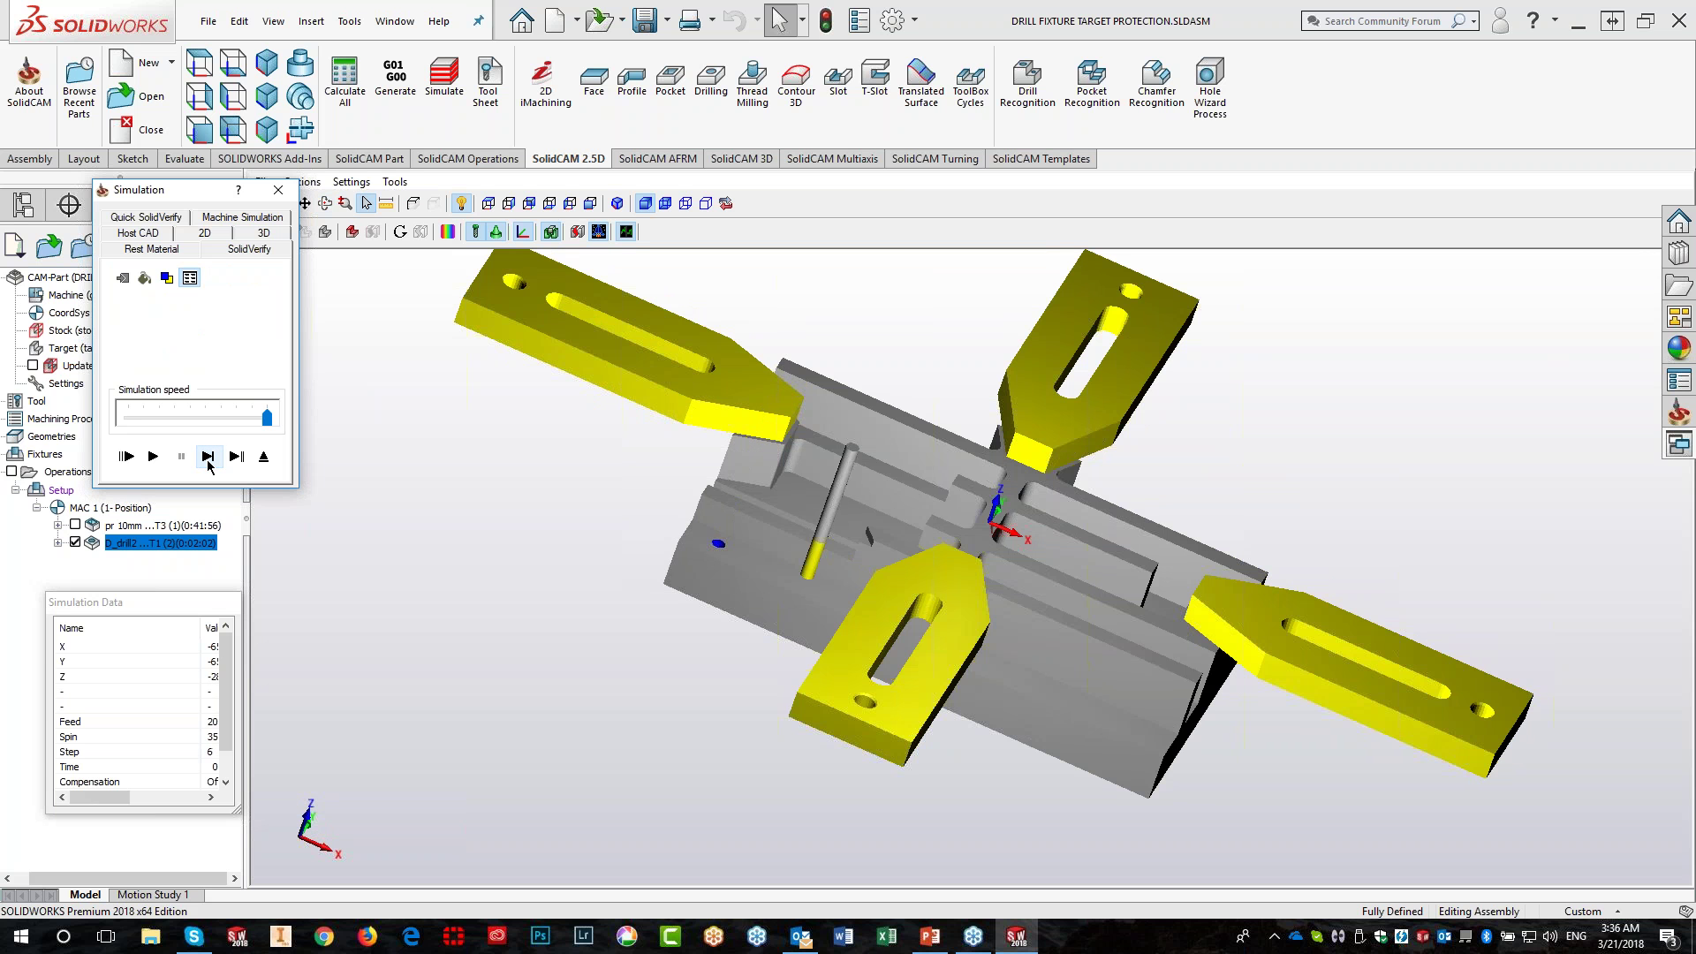
left_click(208, 457)
left_click(209, 456)
left_click(209, 457)
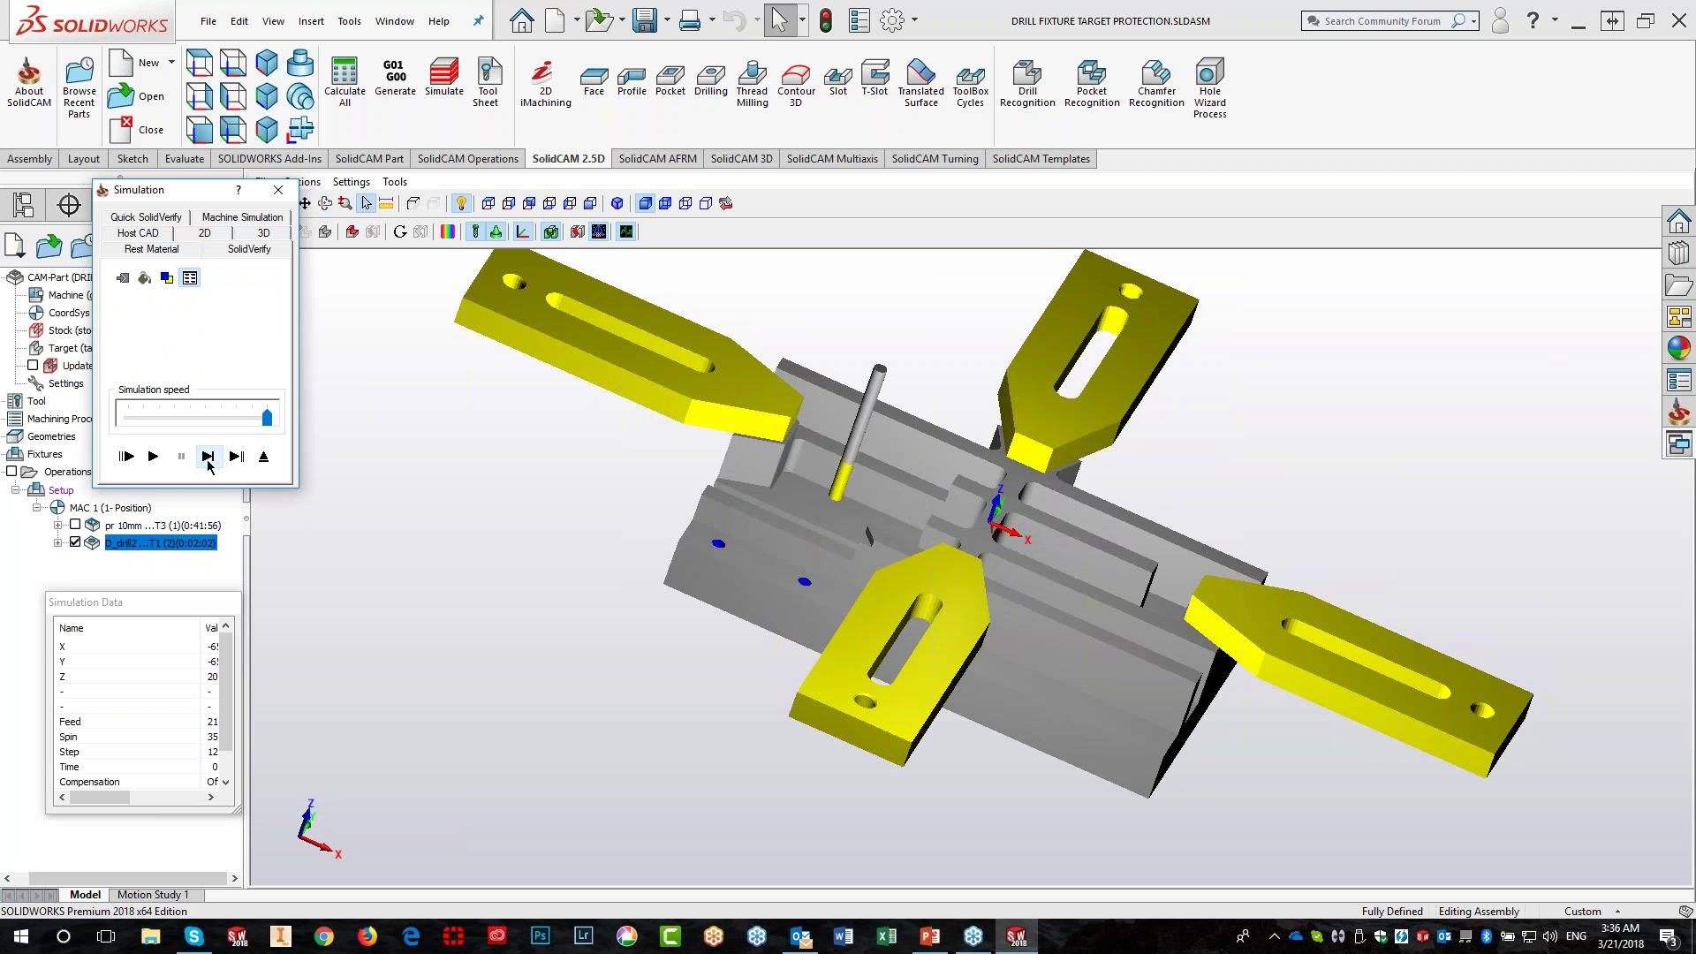
left_click(209, 456)
left_click(209, 457)
left_click(208, 457)
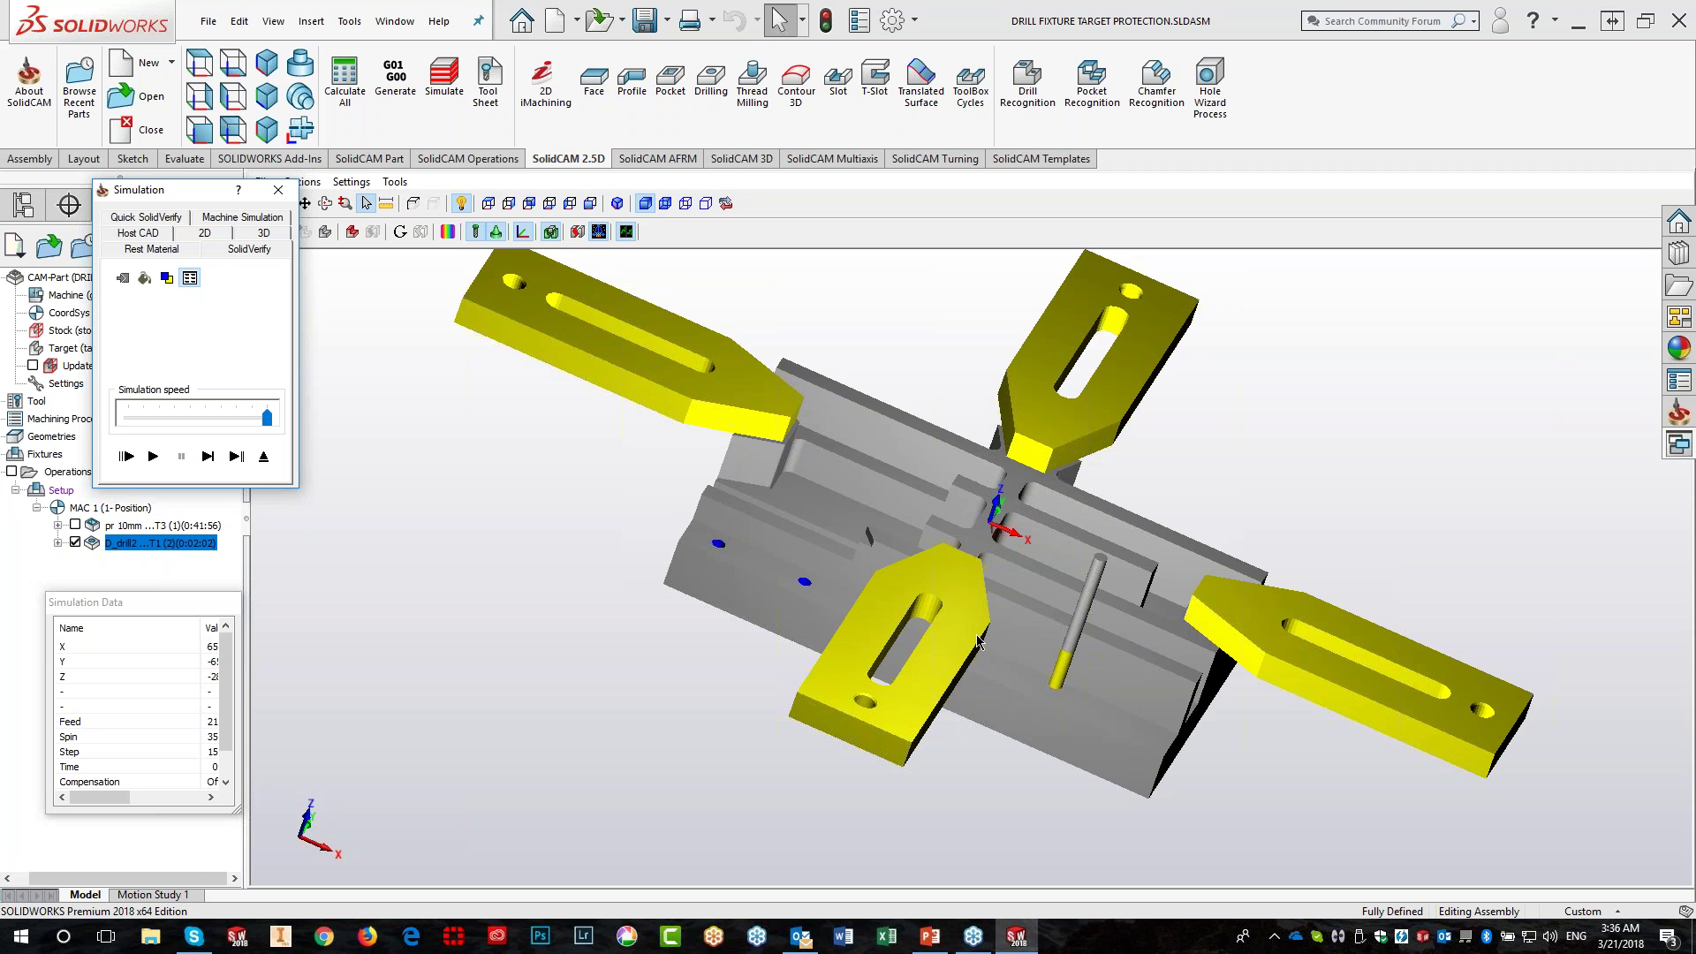
left_click(209, 457)
left_click(209, 457)
left_click(208, 457)
left_click(208, 457)
left_click(209, 457)
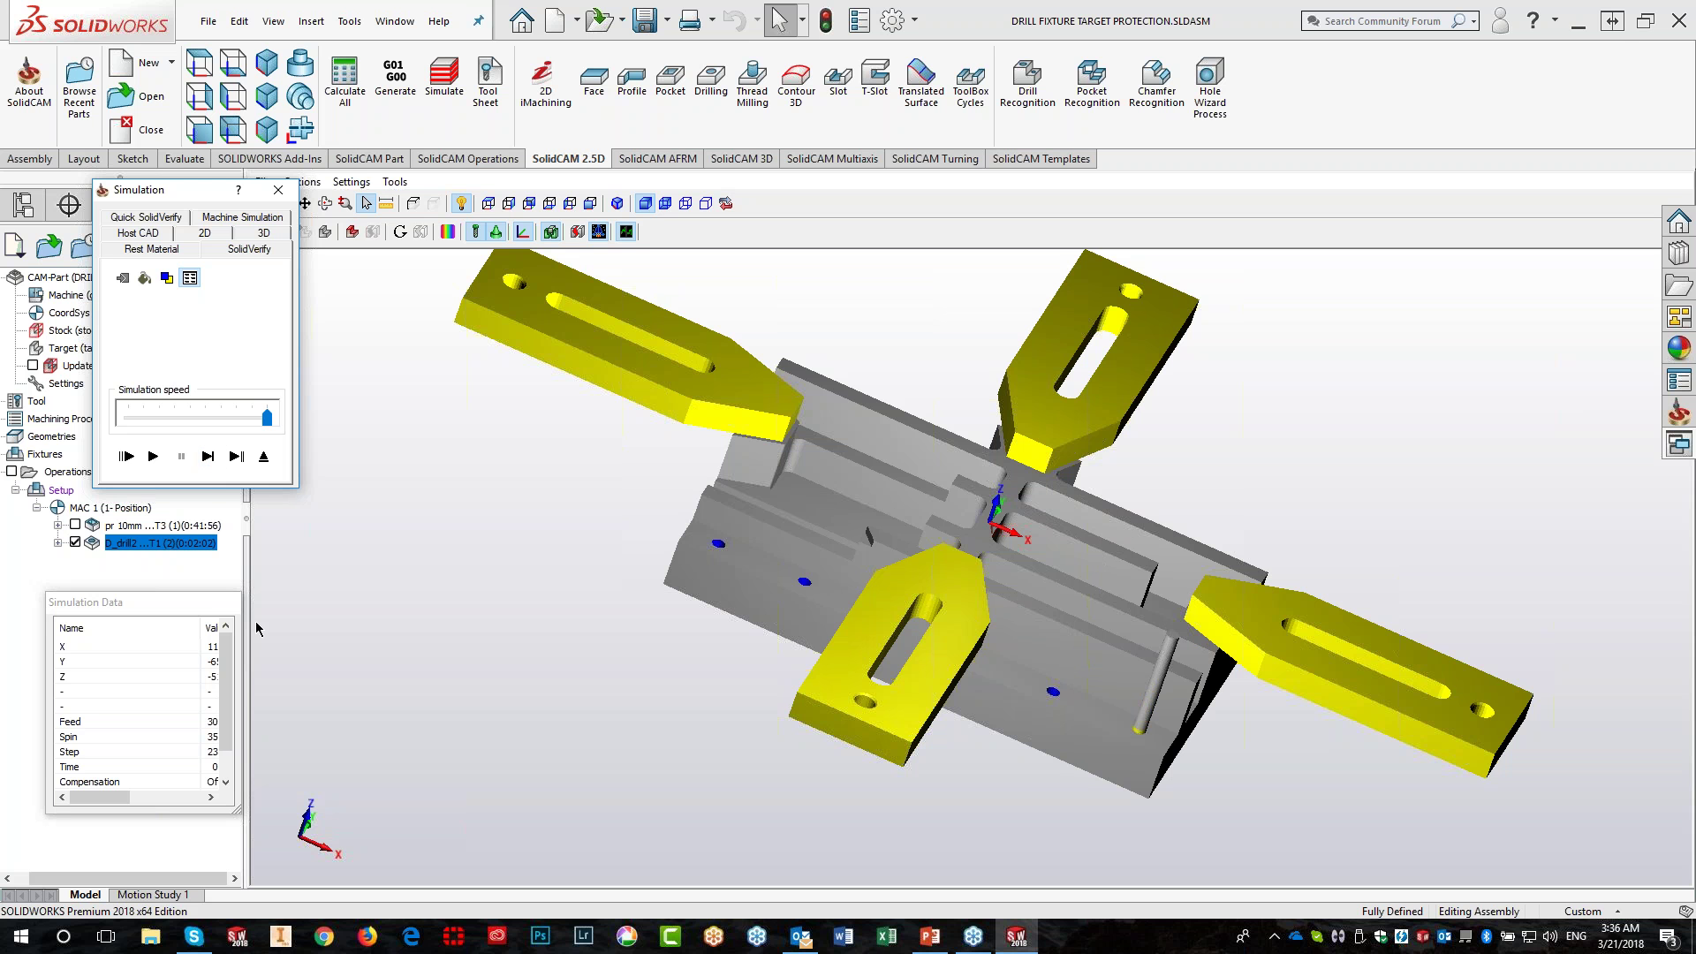
left_click(210, 459)
left_click(212, 463)
left_click(212, 463)
left_click(212, 463)
left_click(208, 457)
left_click(209, 457)
left_click(209, 457)
left_click(208, 457)
left_click(208, 456)
left_click(209, 457)
left_click(208, 457)
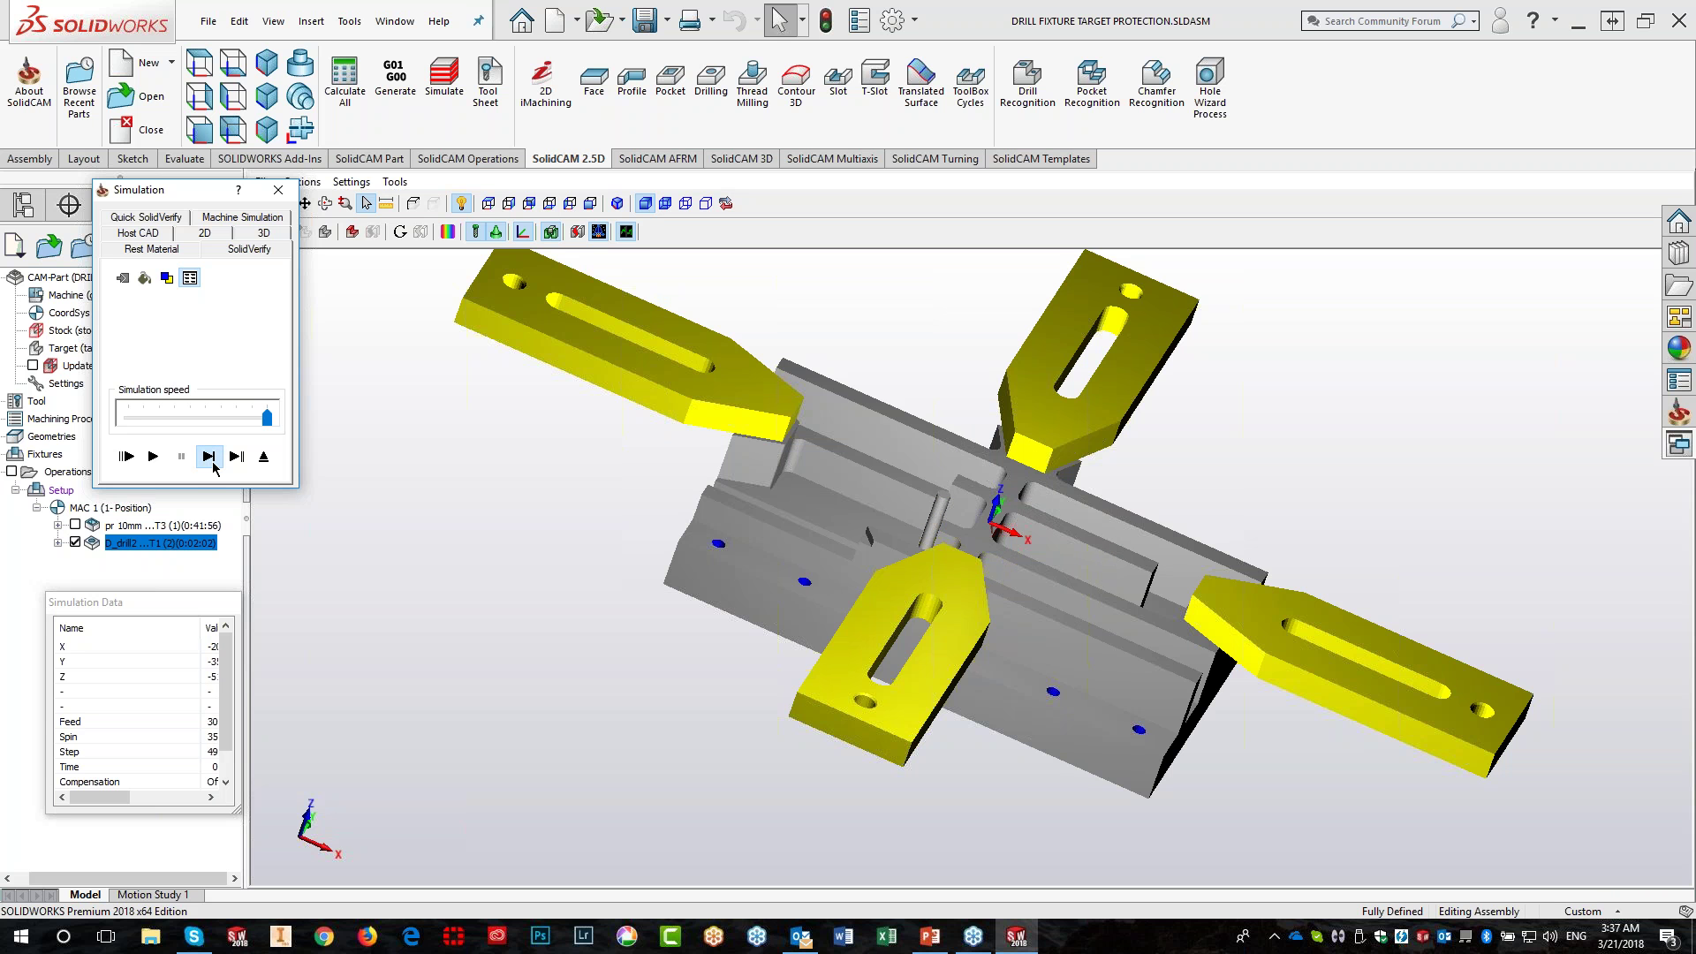
left_click(208, 457)
left_click(208, 457)
left_click(208, 457)
left_click(208, 457)
left_click(209, 457)
left_click(209, 457)
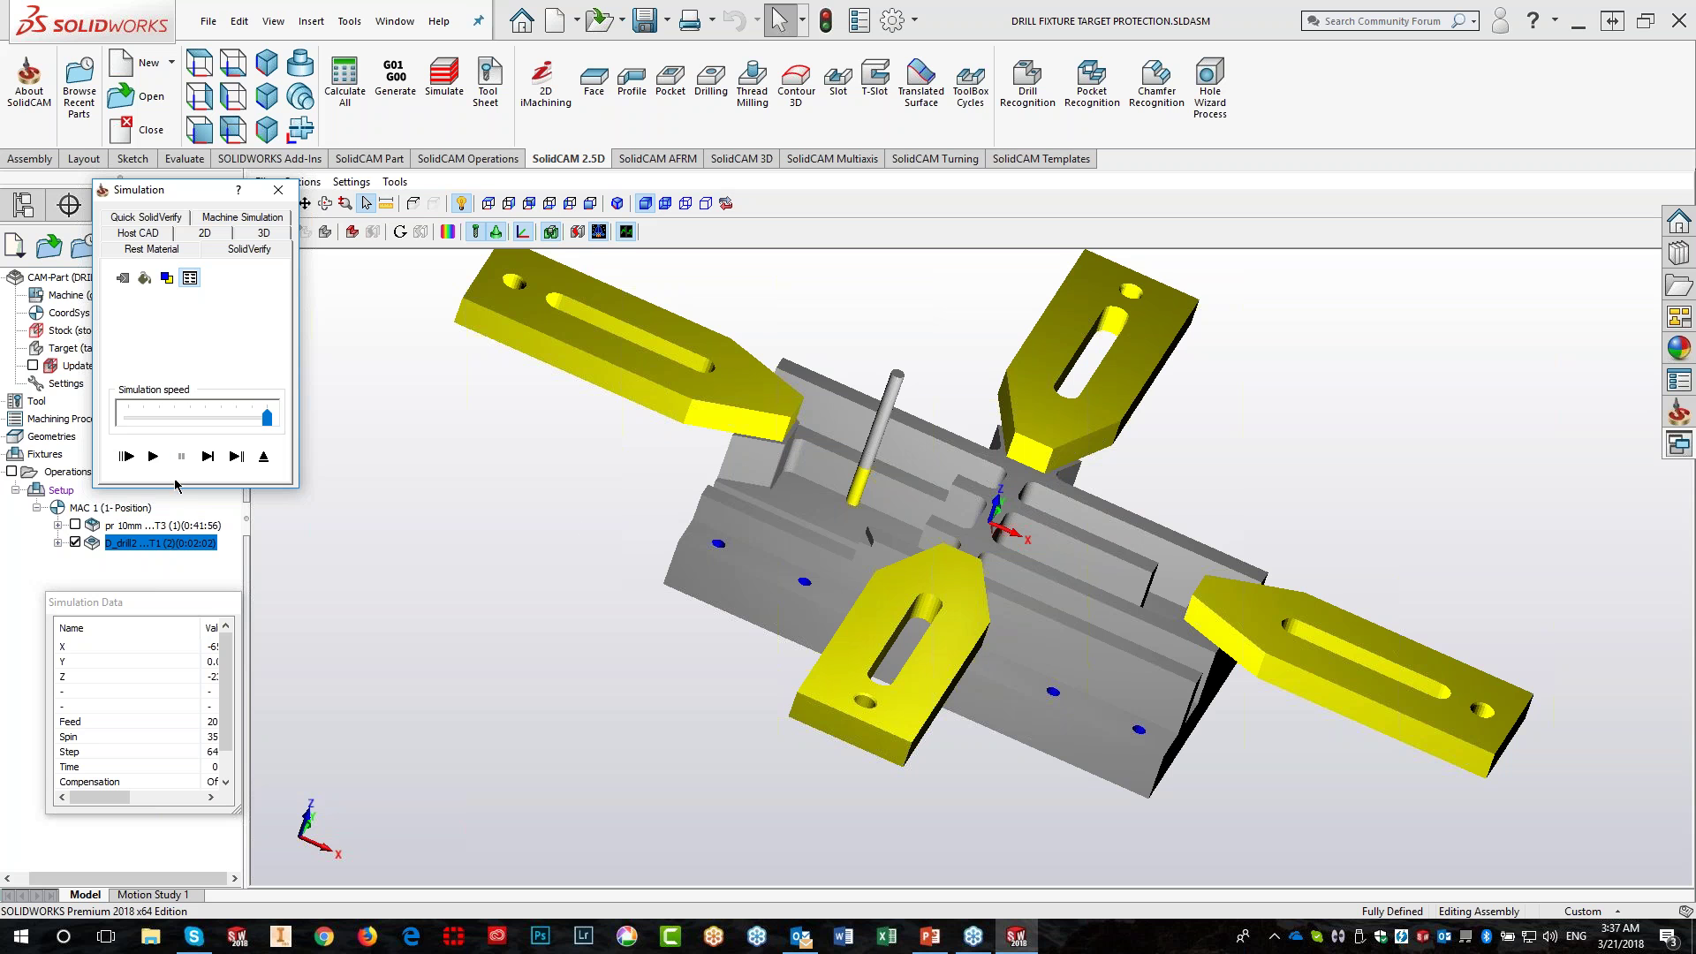
Run the rest of the SolidVerify simulation, examine the drilled holes beside the clamps, and exit the simulation
left_click(155, 458)
mouse_move(1079, 553)
middle_mouse_down()
mouse_move(1048, 630)
mouse_move(1071, 574)
mouse_move(1054, 558)
middle_mouse_up()
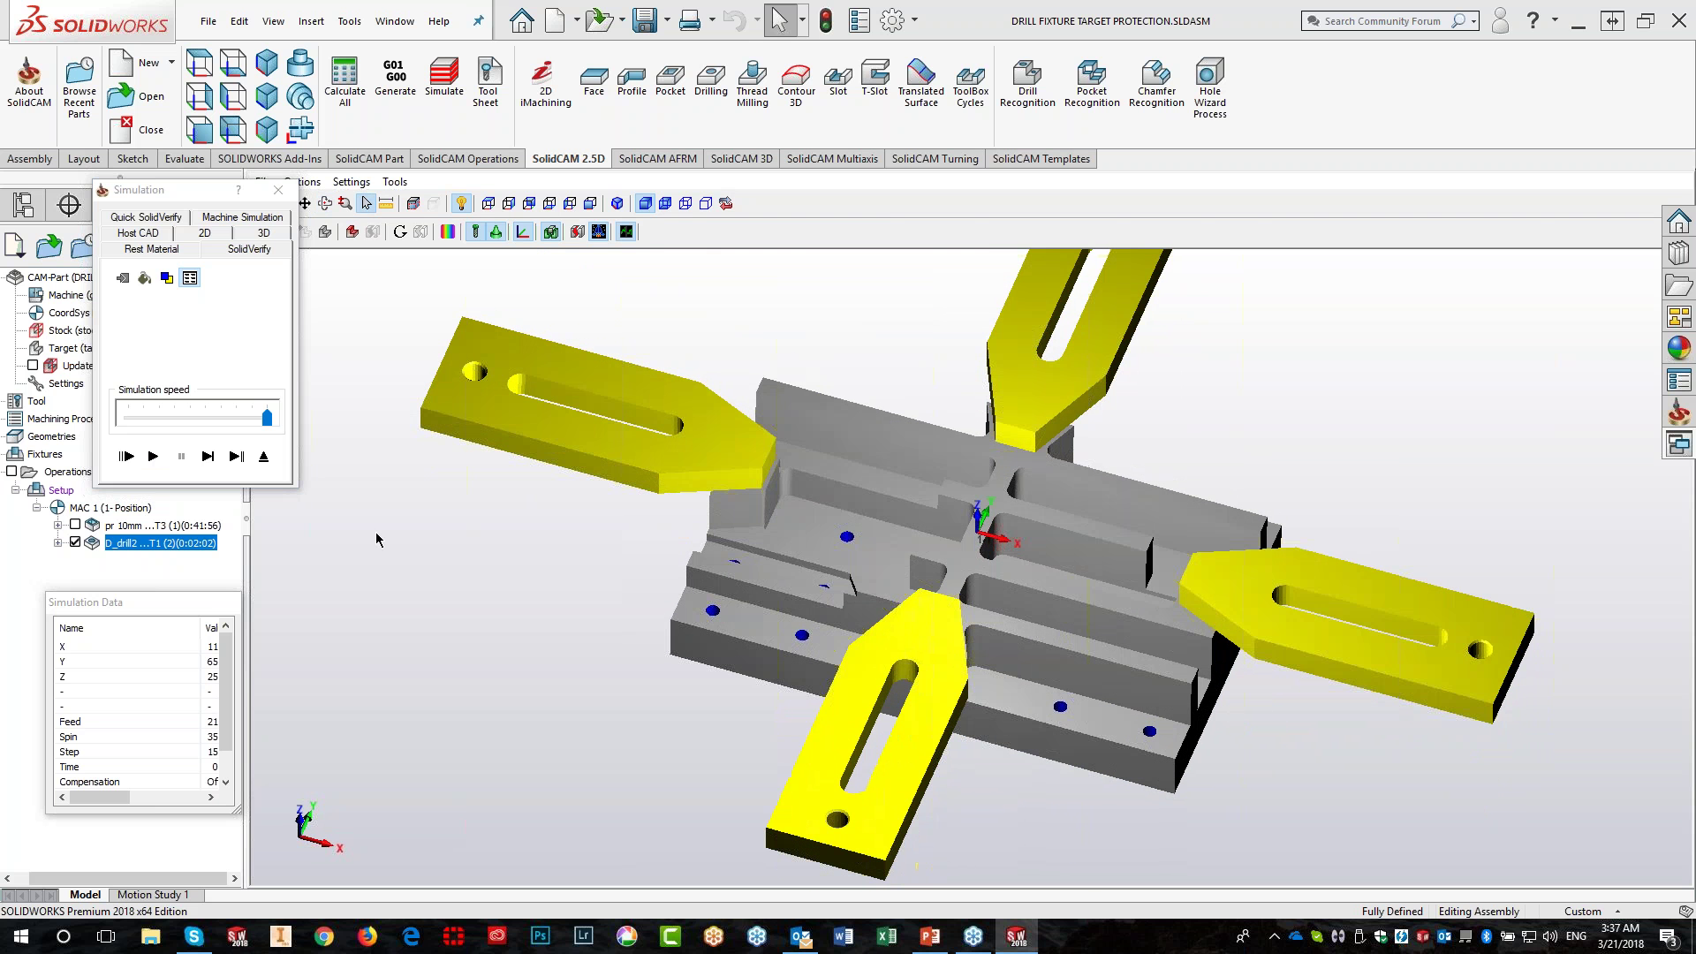
left_click(265, 457)
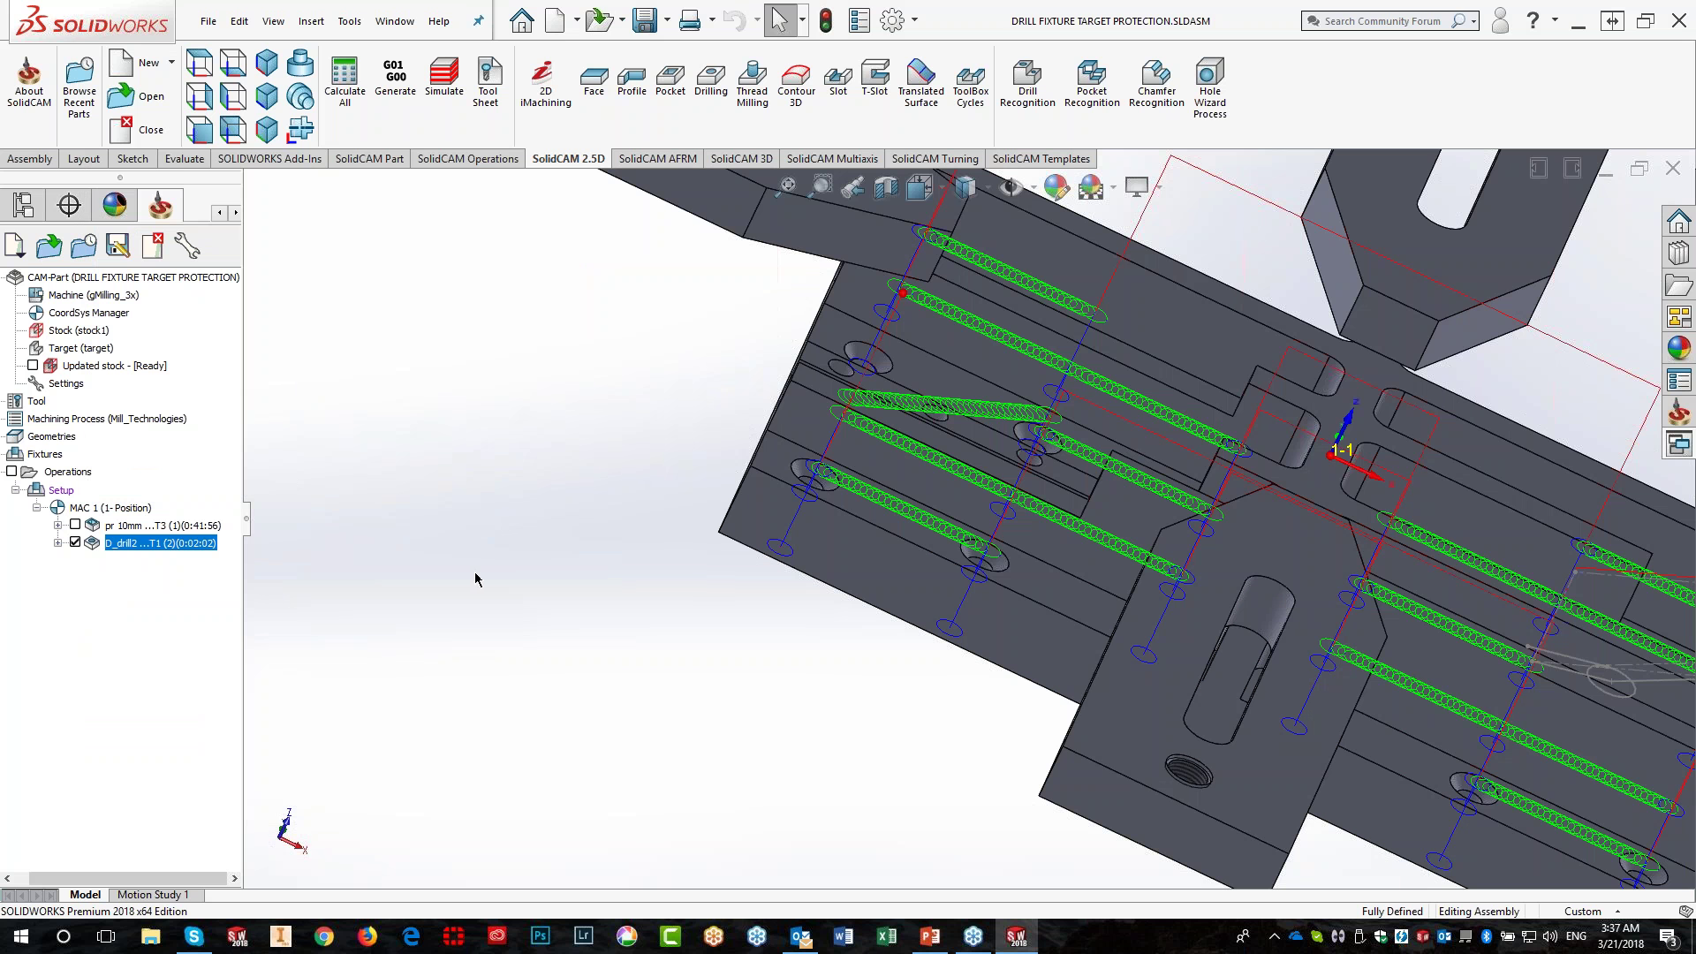
Suppress the pr 10mm pocket recognition operation that precedes the drilling
scroll(1254, 618, "up", 3)
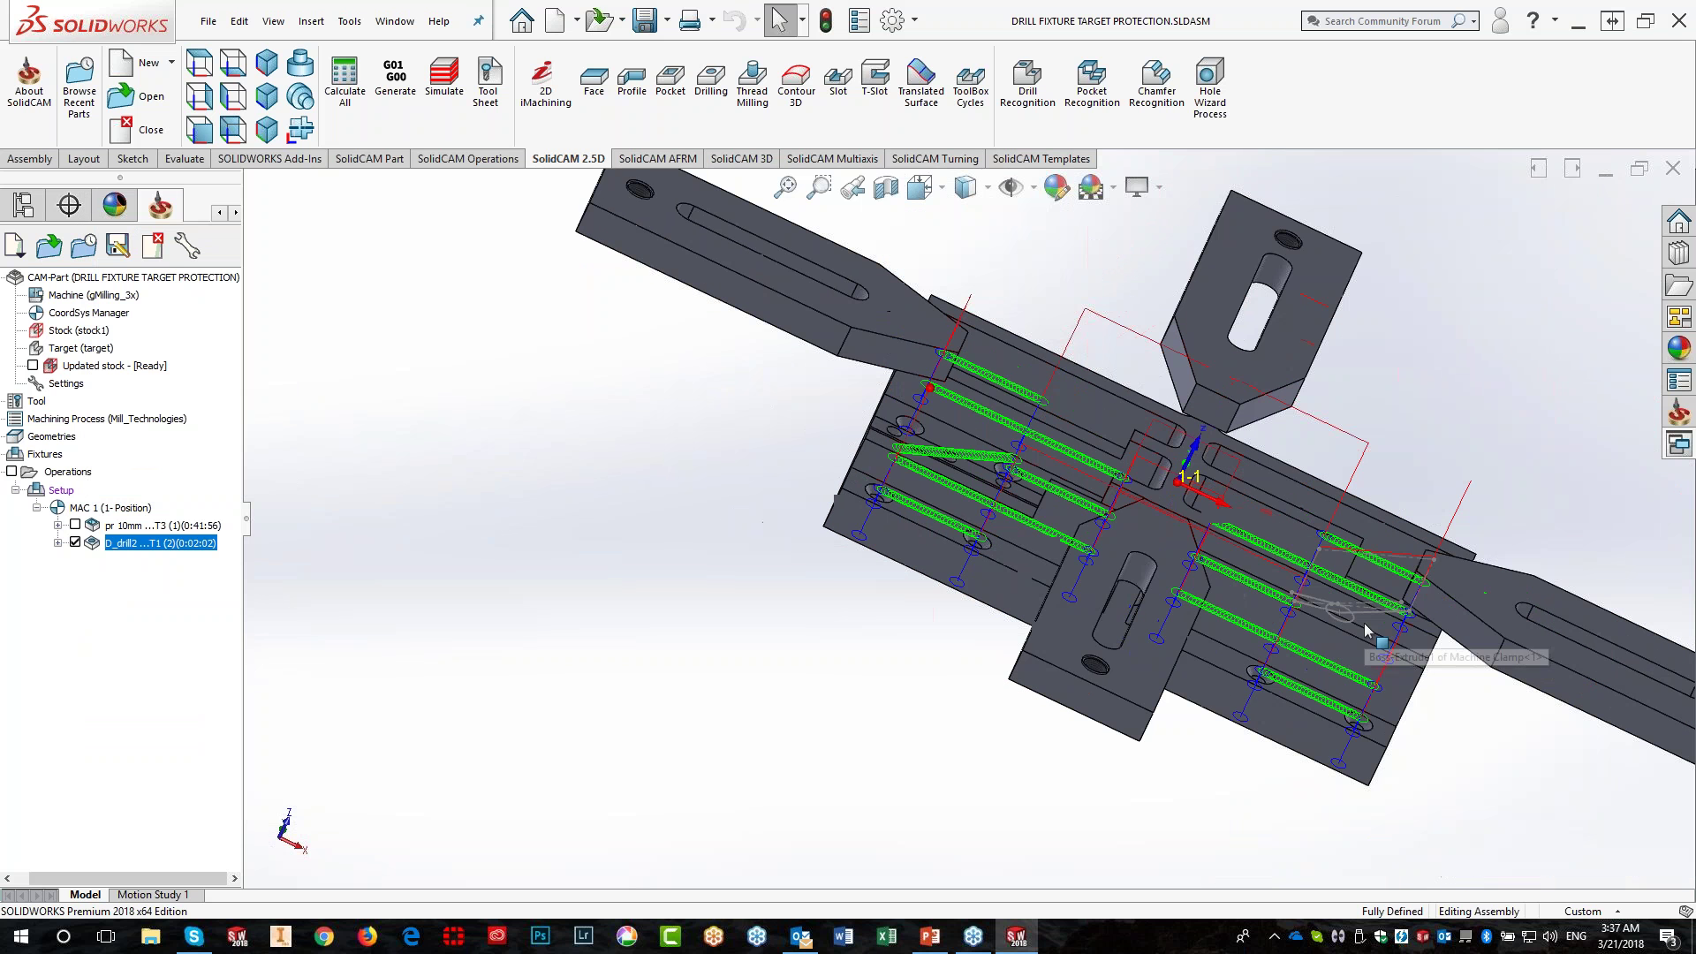
middle_click_drag(1122, 720, 1091, 627)
left_click(270, 64)
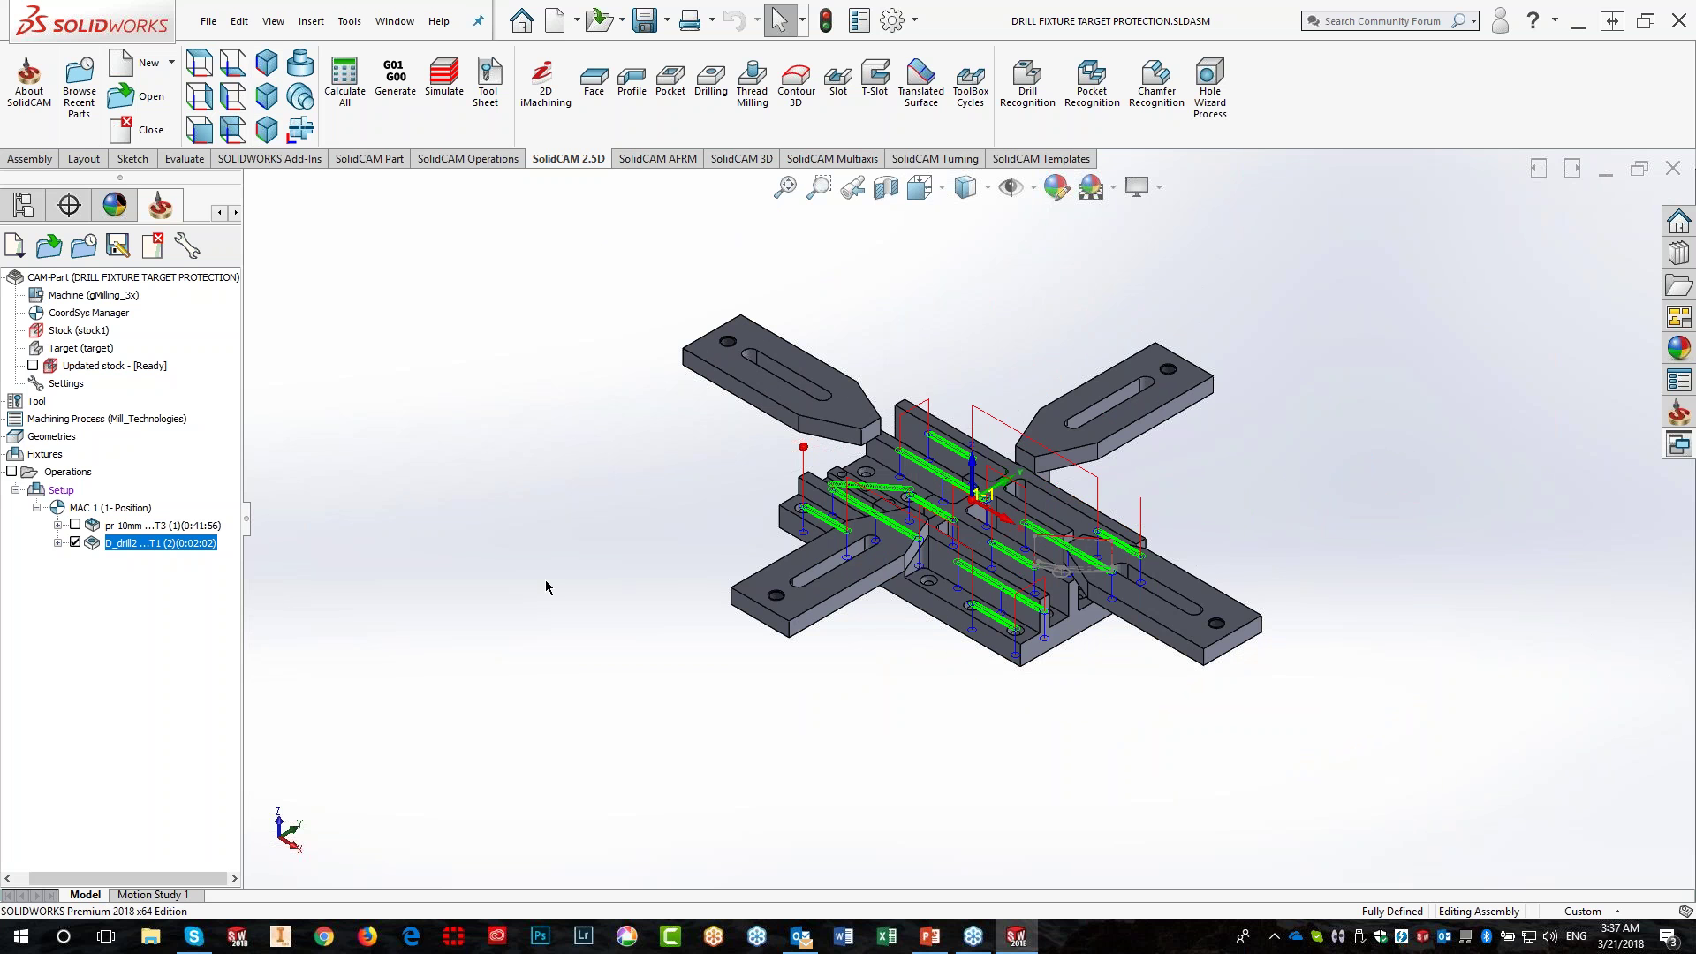
left_click(119, 528)
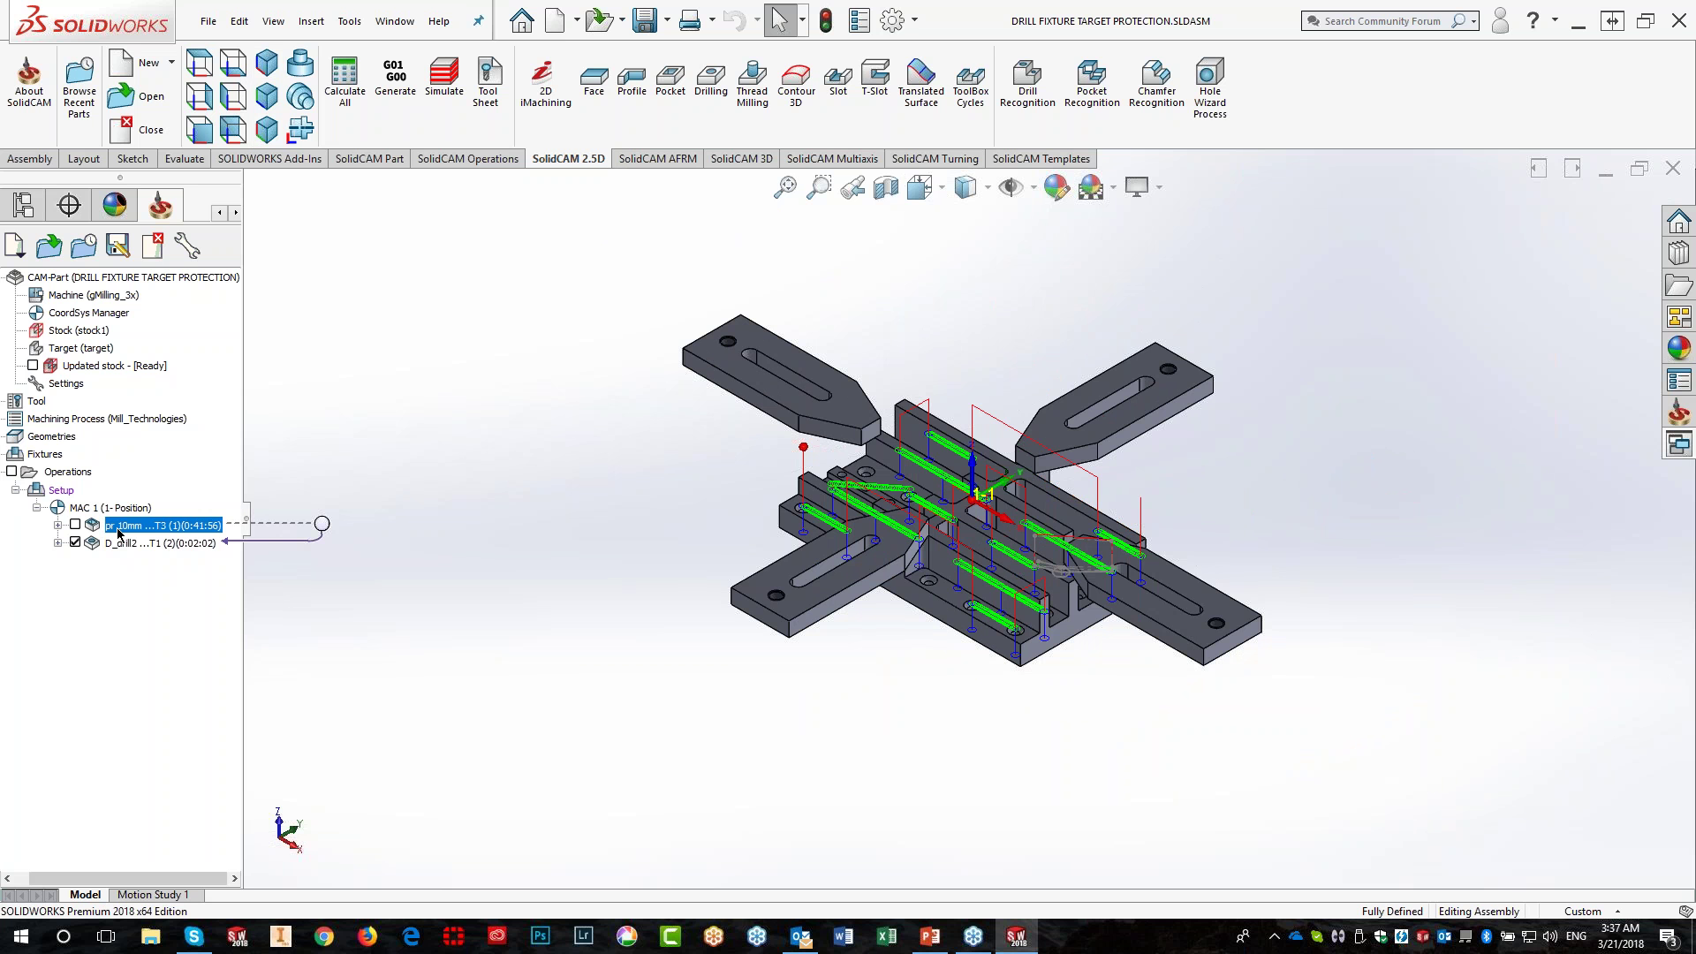
right_click(118, 529)
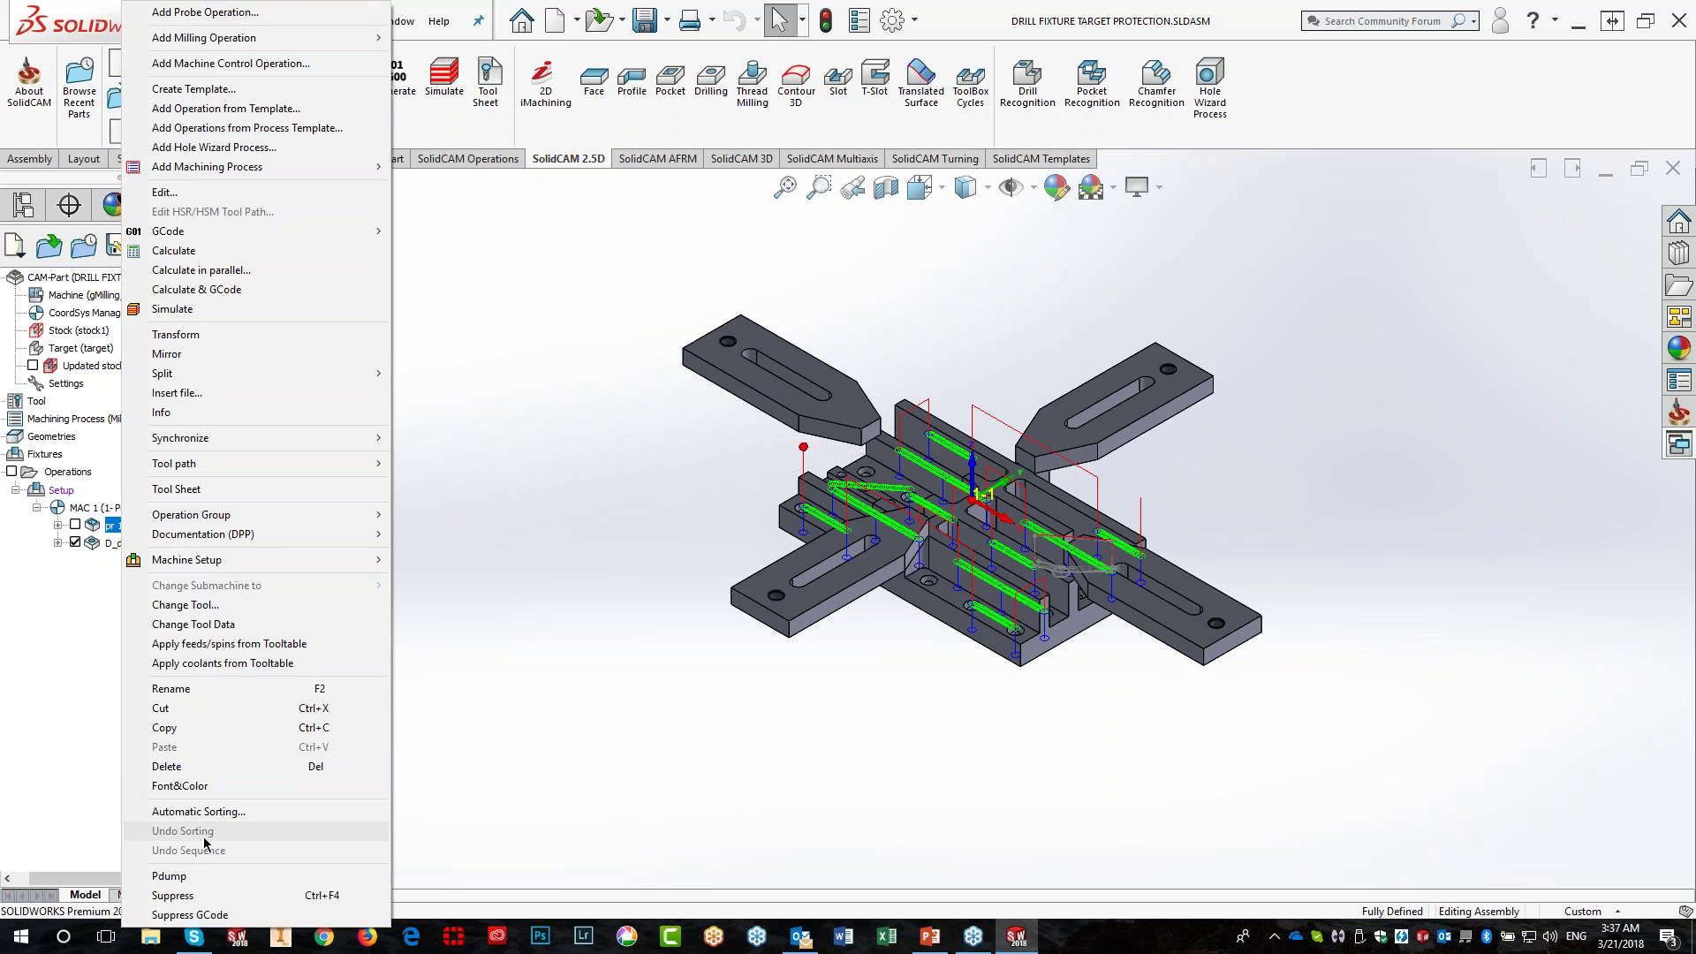
left_click(173, 896)
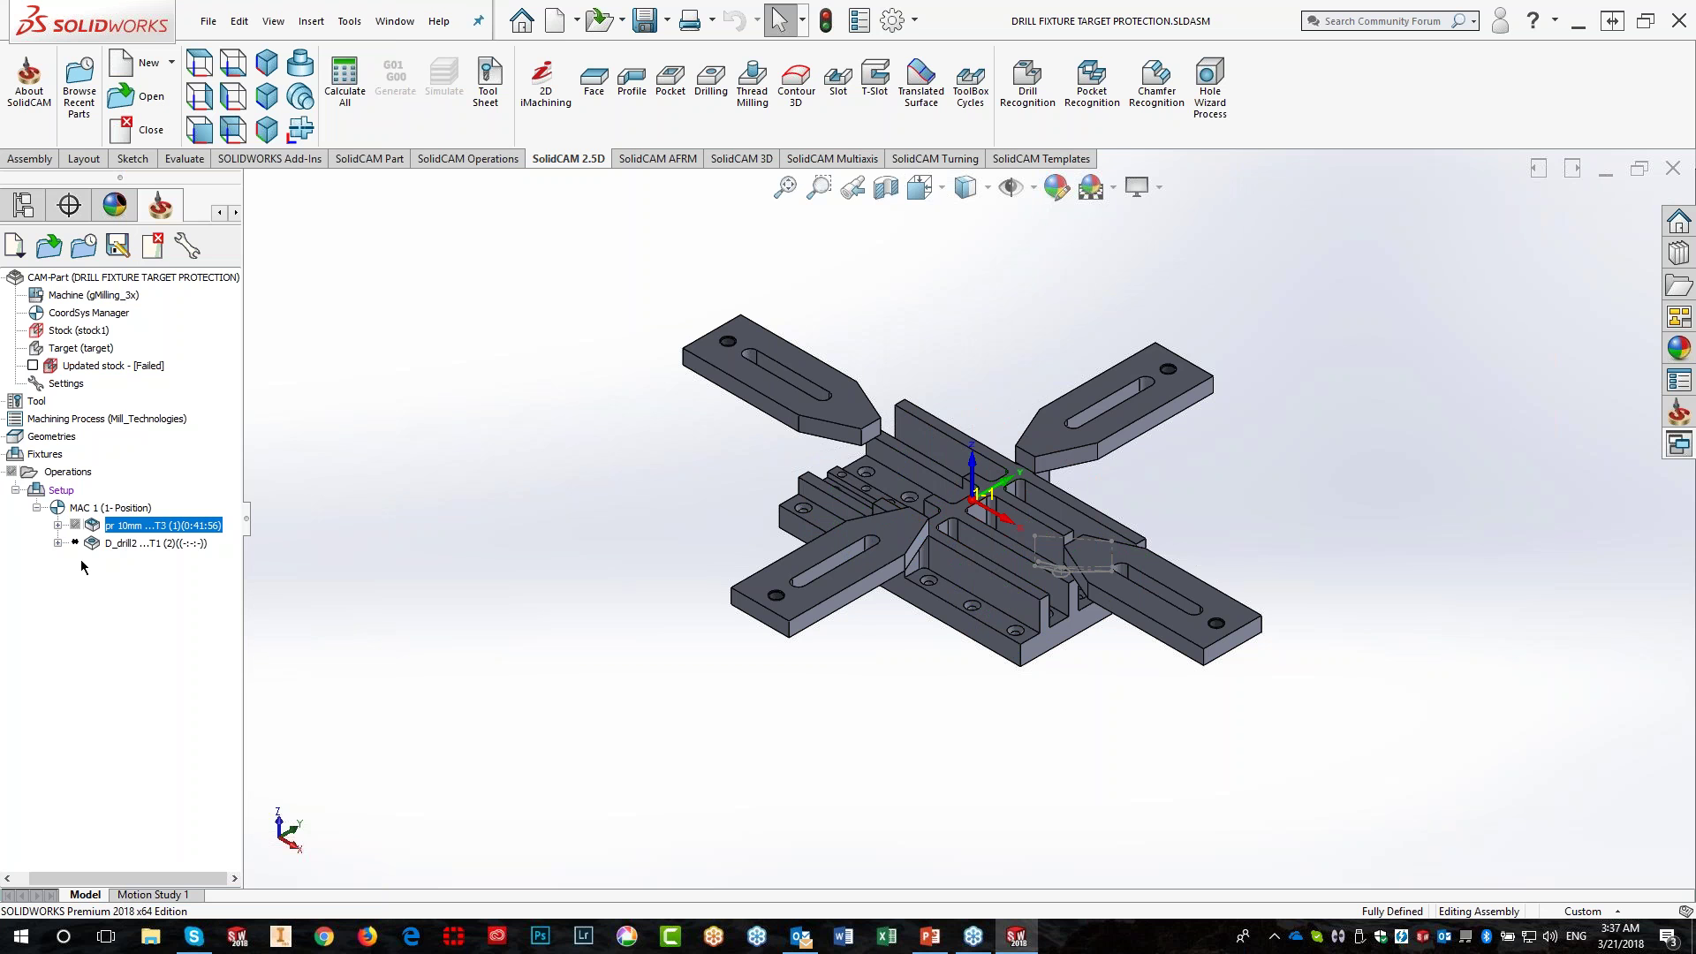
Recalculate the drilling operation with the pocket operation suppressed and examine its toolpath on the clamped part
left_click(125, 544)
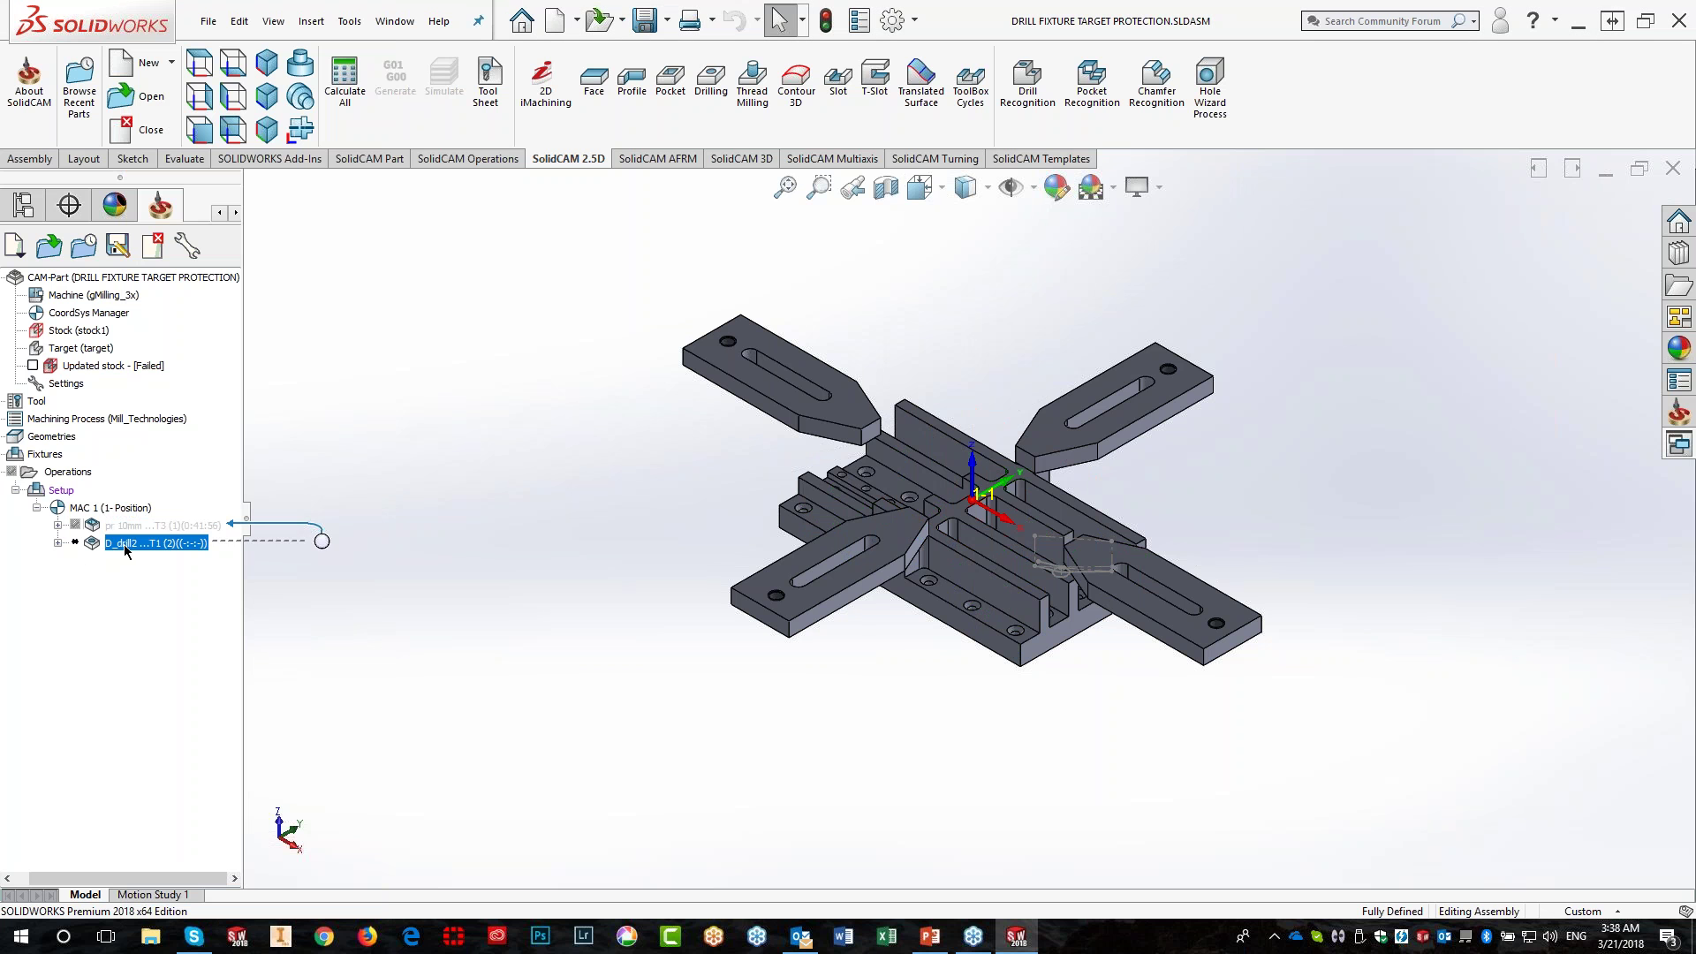
right_click(124, 549)
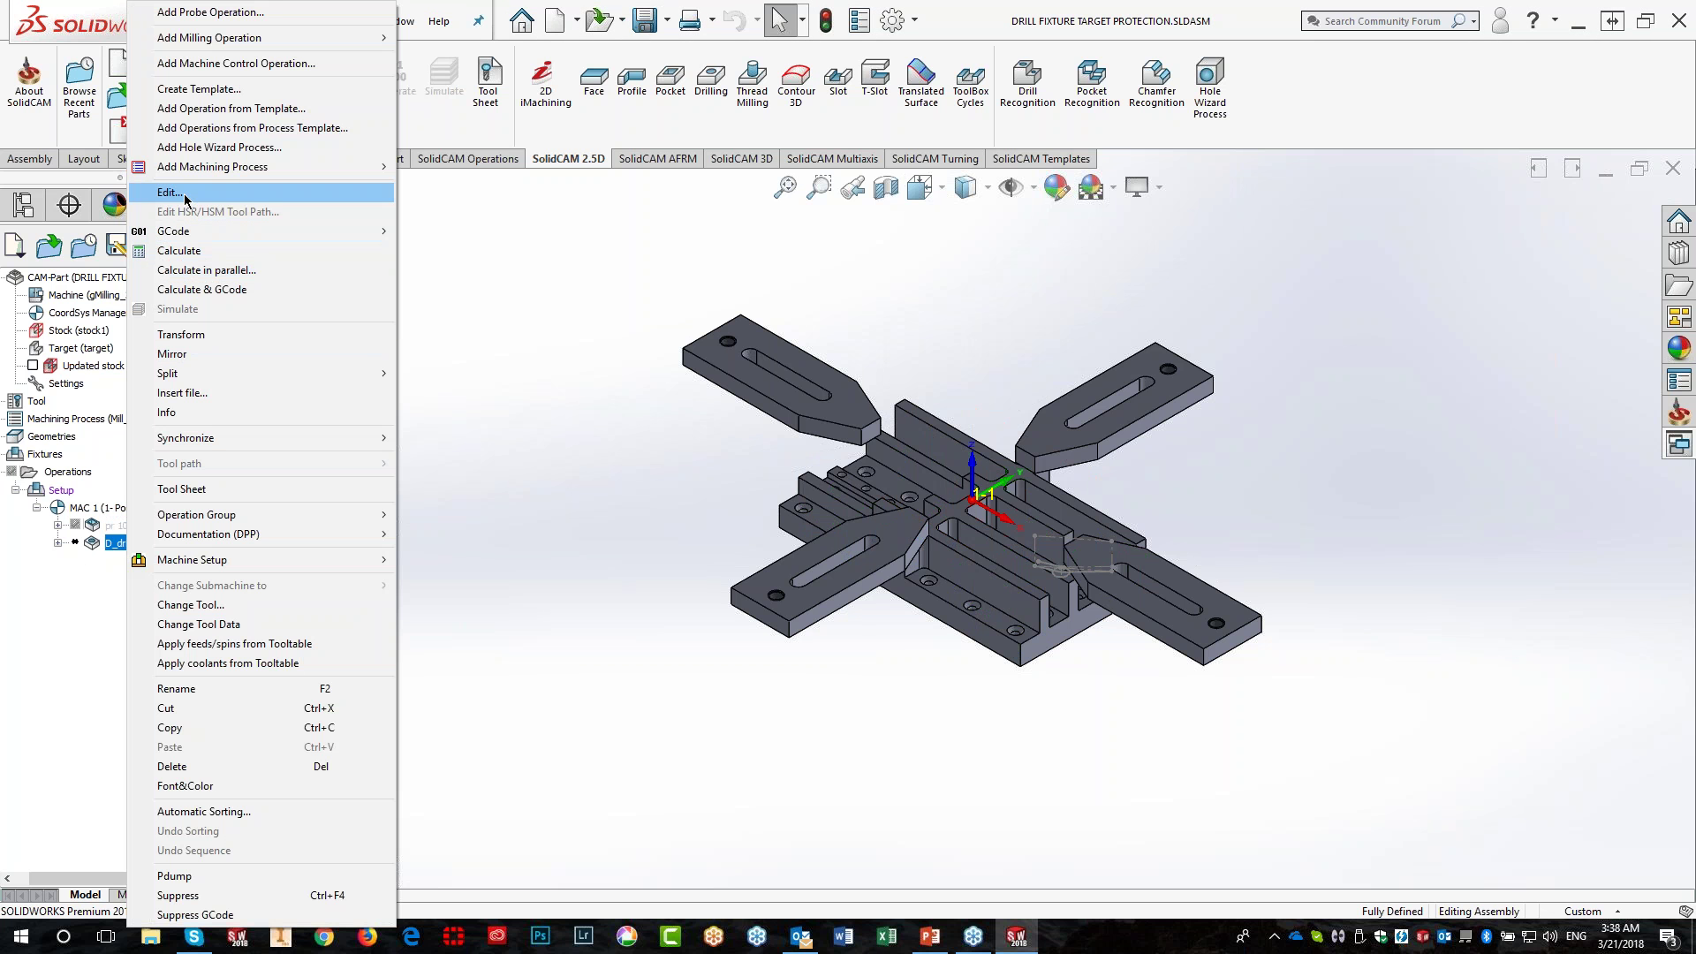
left_click(600, 415)
left_click(346, 80)
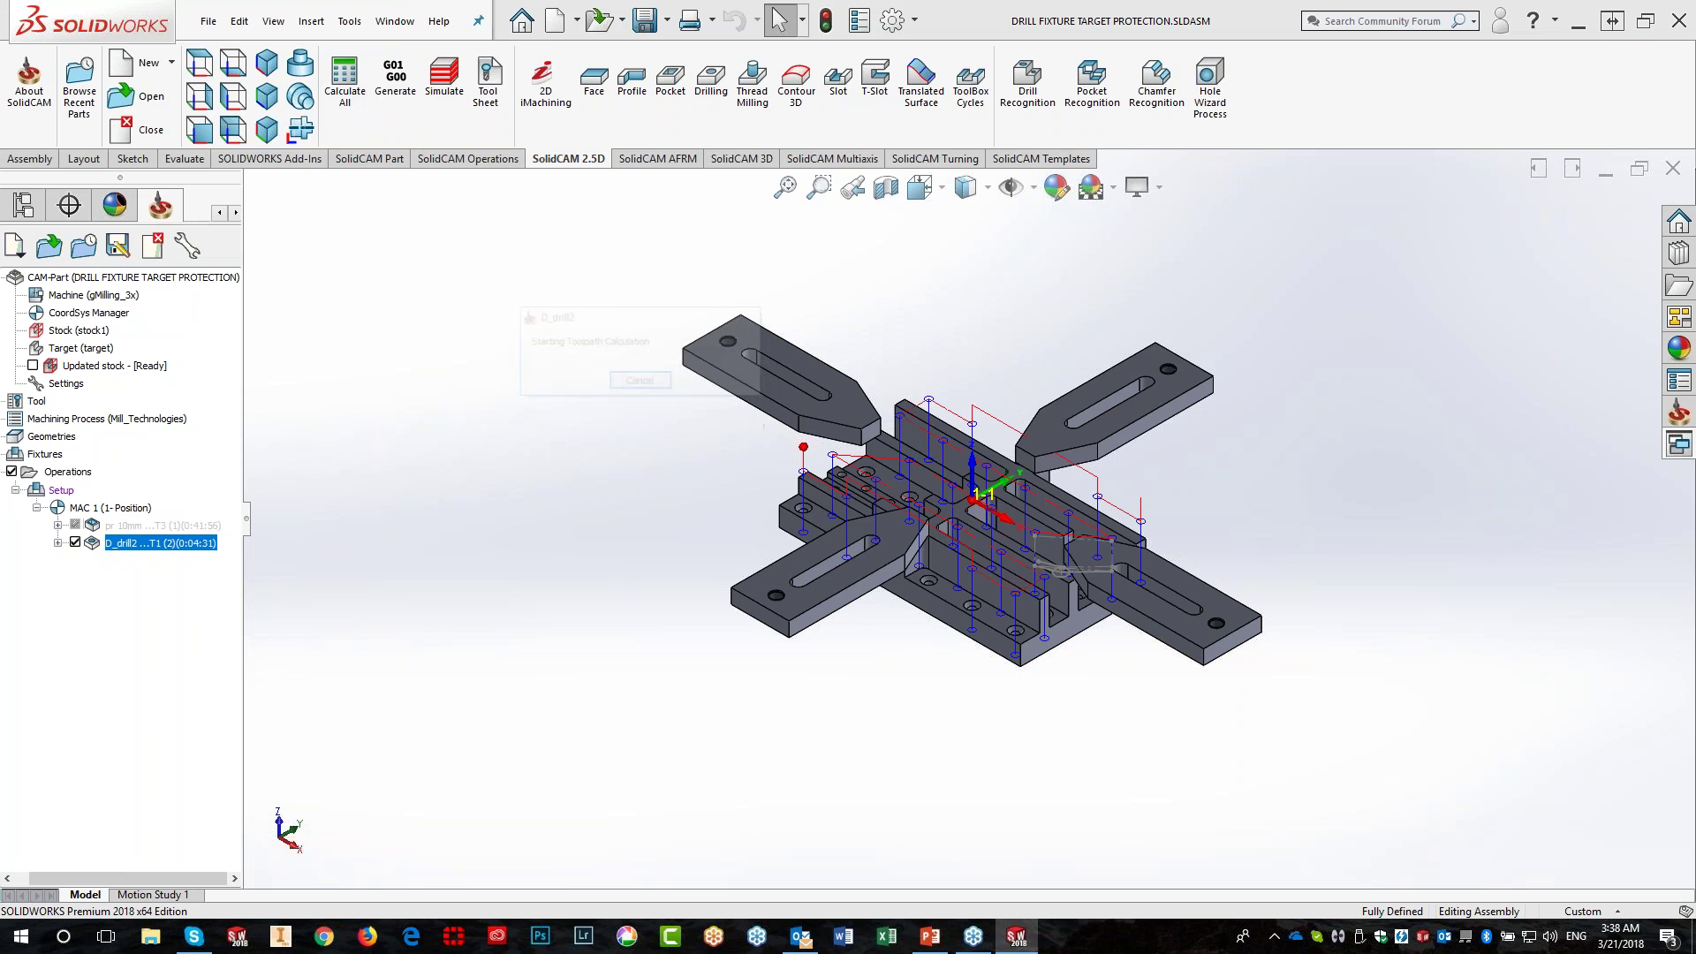
middle_click_drag(772, 539, 804, 513)
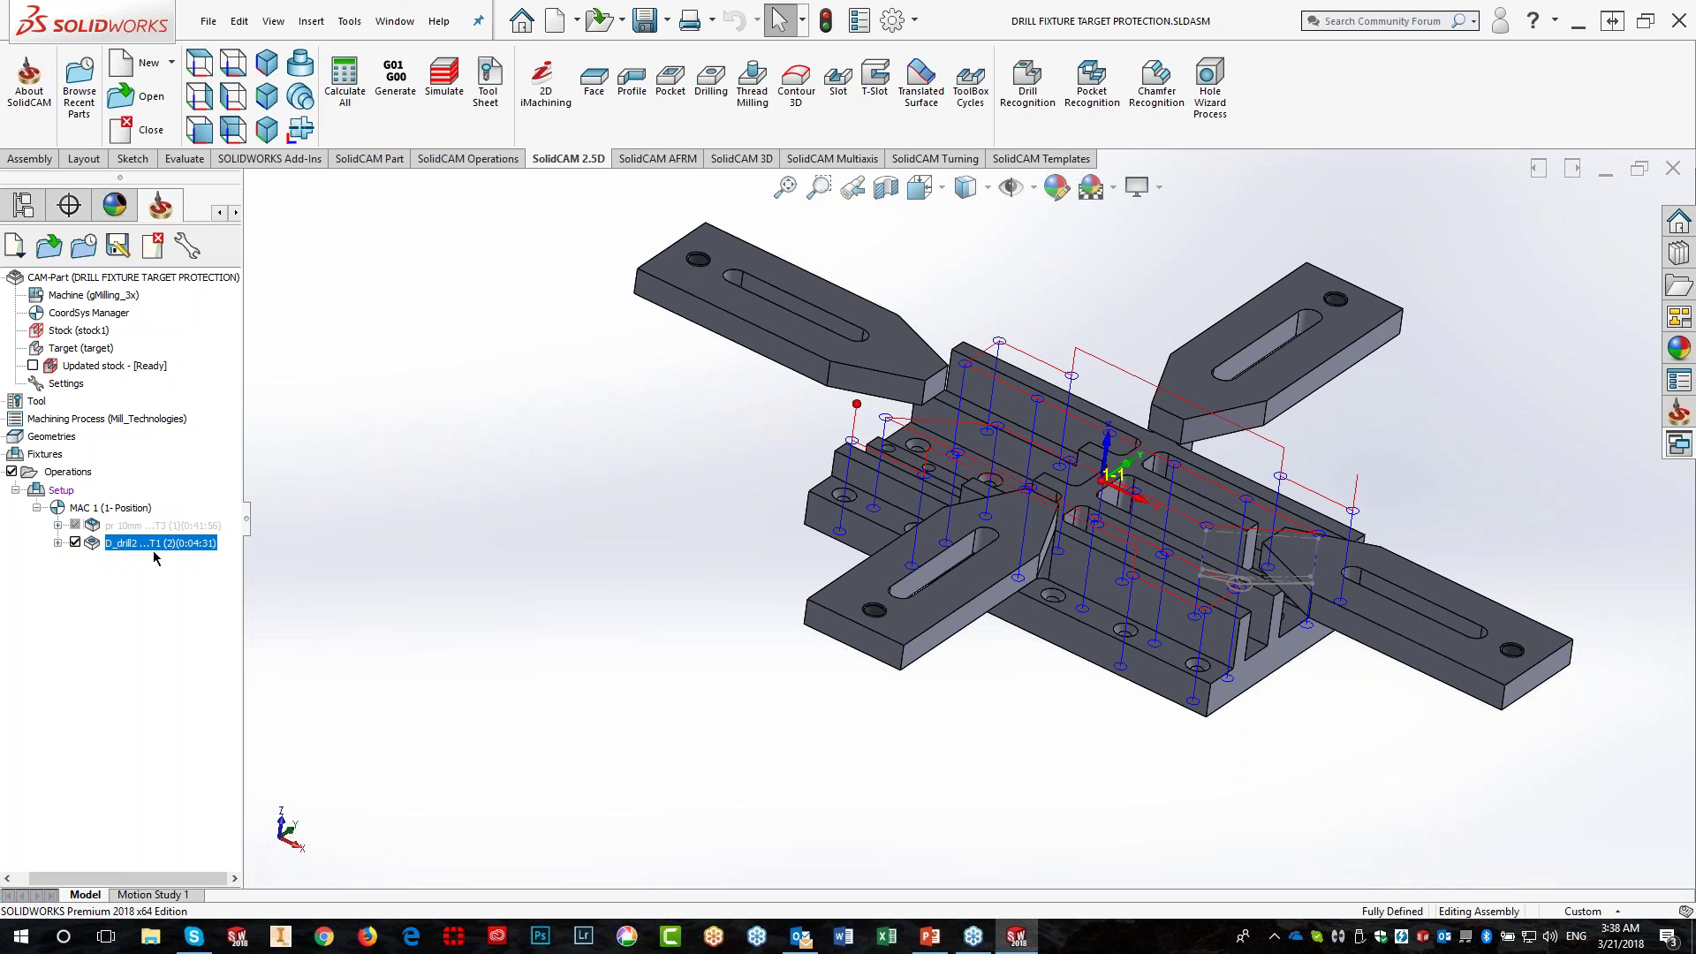
Simulate the recalculated drilling on the uncut block in SolidVerify, stepping through the first holes and running it to the end
left_click(453, 82)
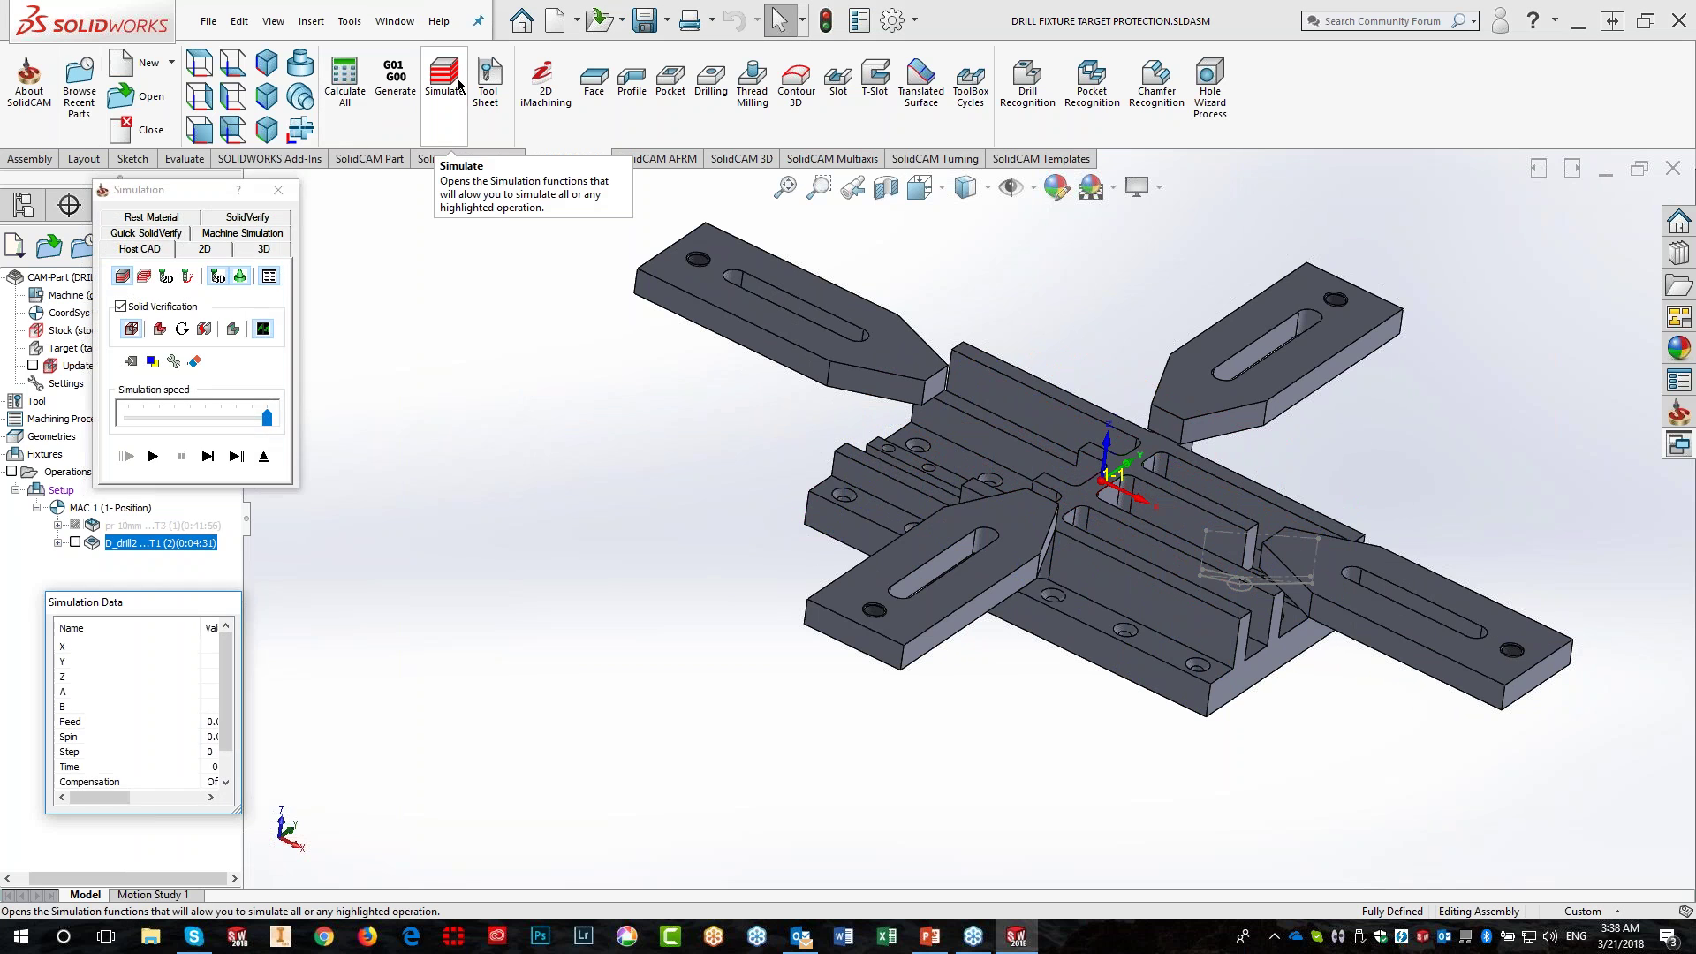
left_click(248, 216)
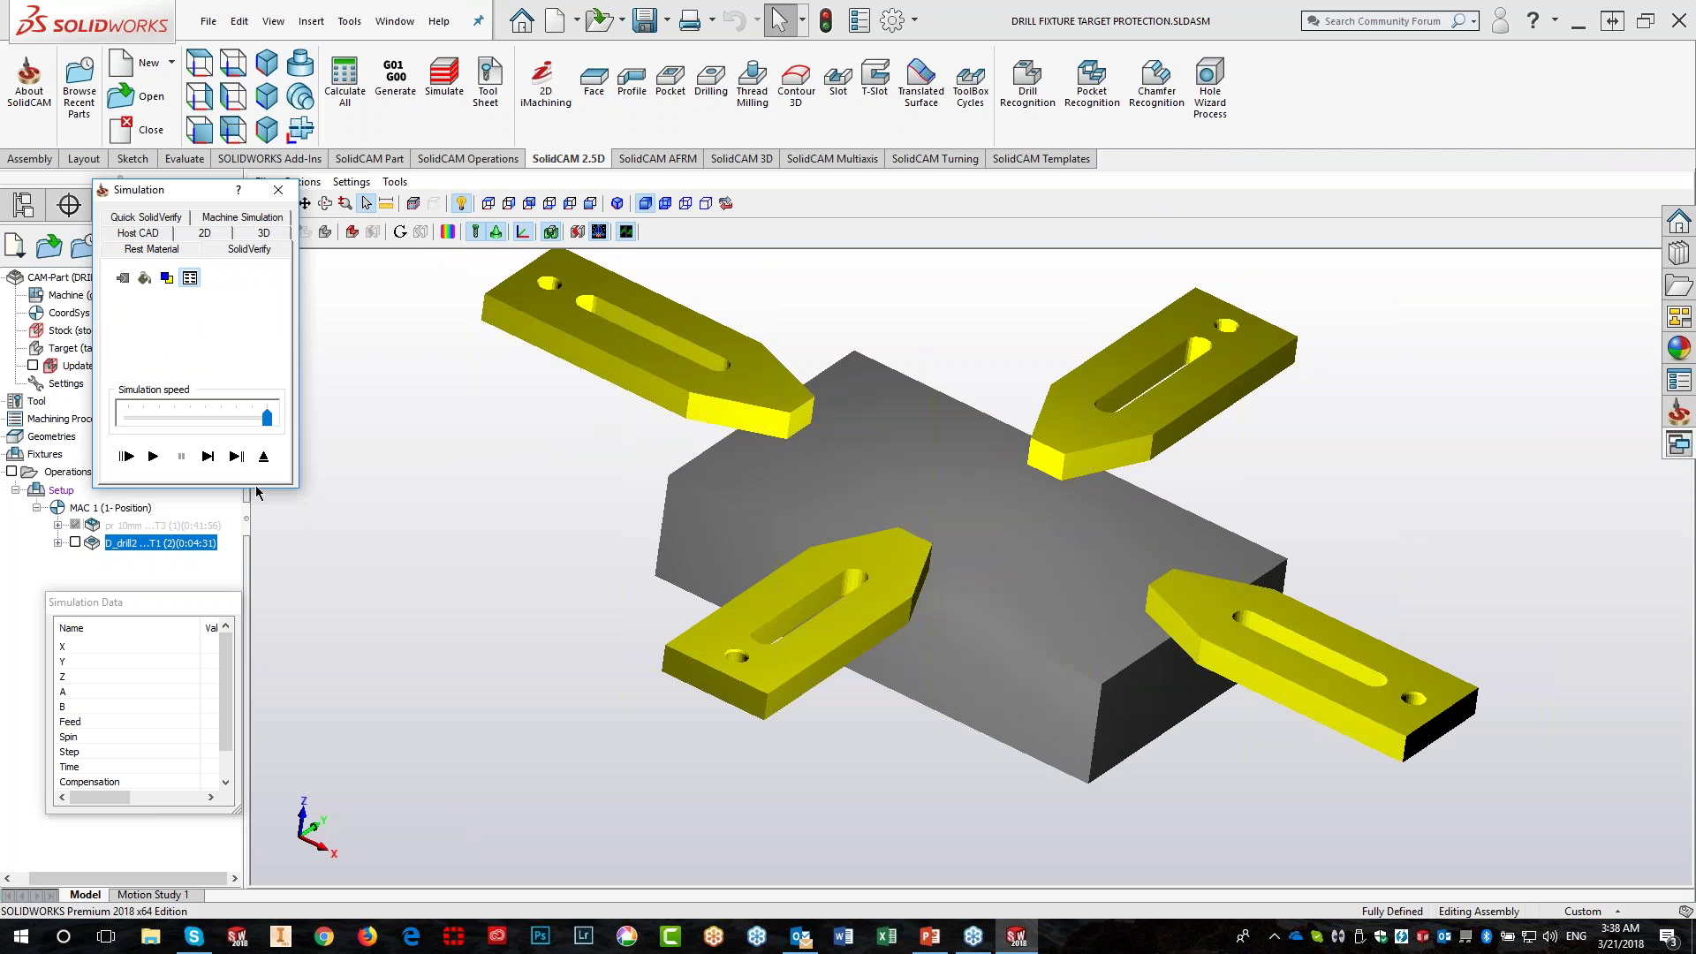
left_click(208, 456)
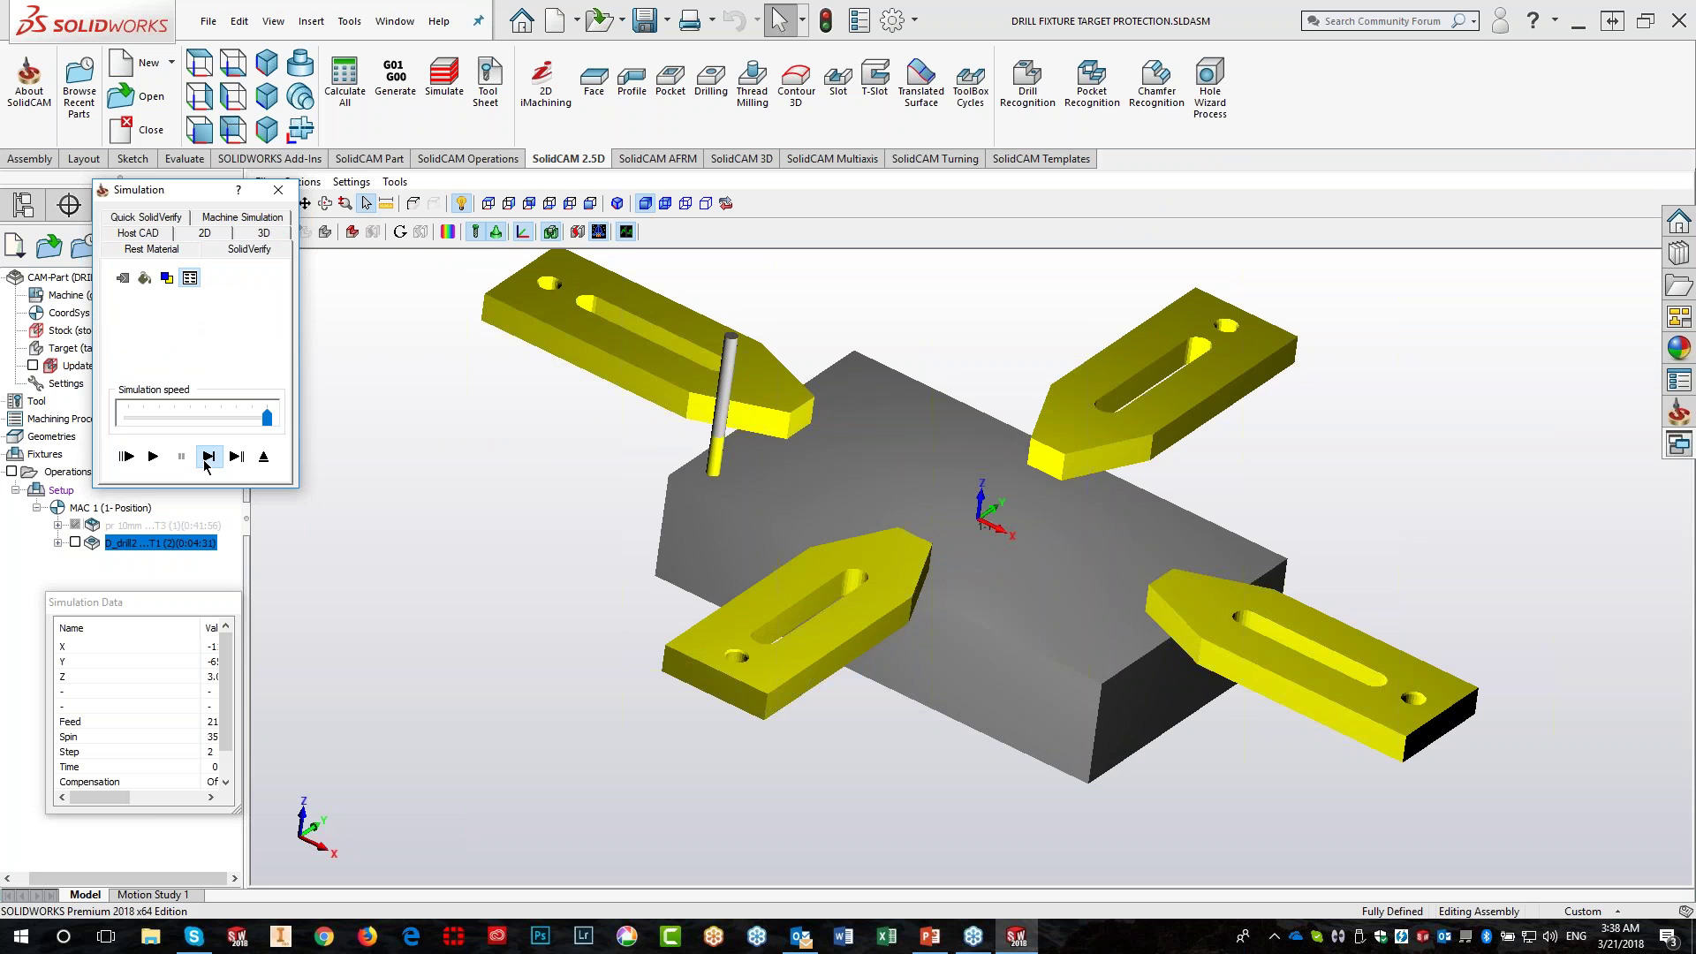
left_click(207, 456)
left_click(208, 456)
left_click(208, 456)
left_click(208, 456)
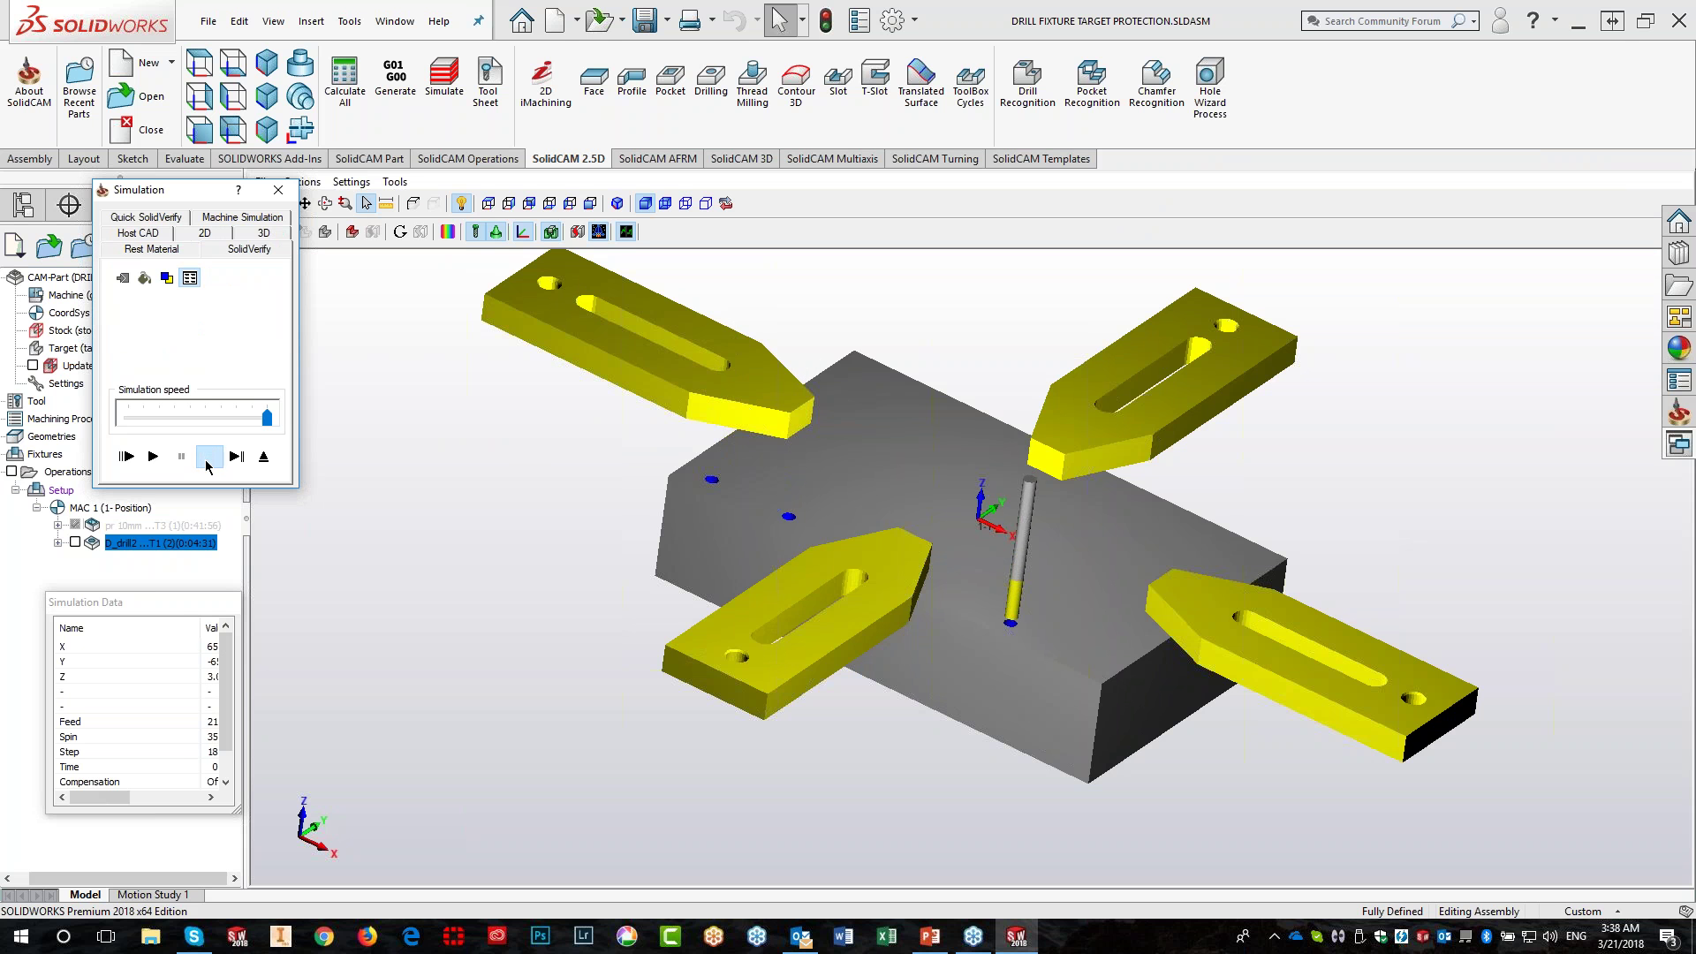
left_click(207, 456)
left_click(207, 456)
left_click(208, 456)
left_click(207, 456)
left_click(207, 455)
left_click(153, 456)
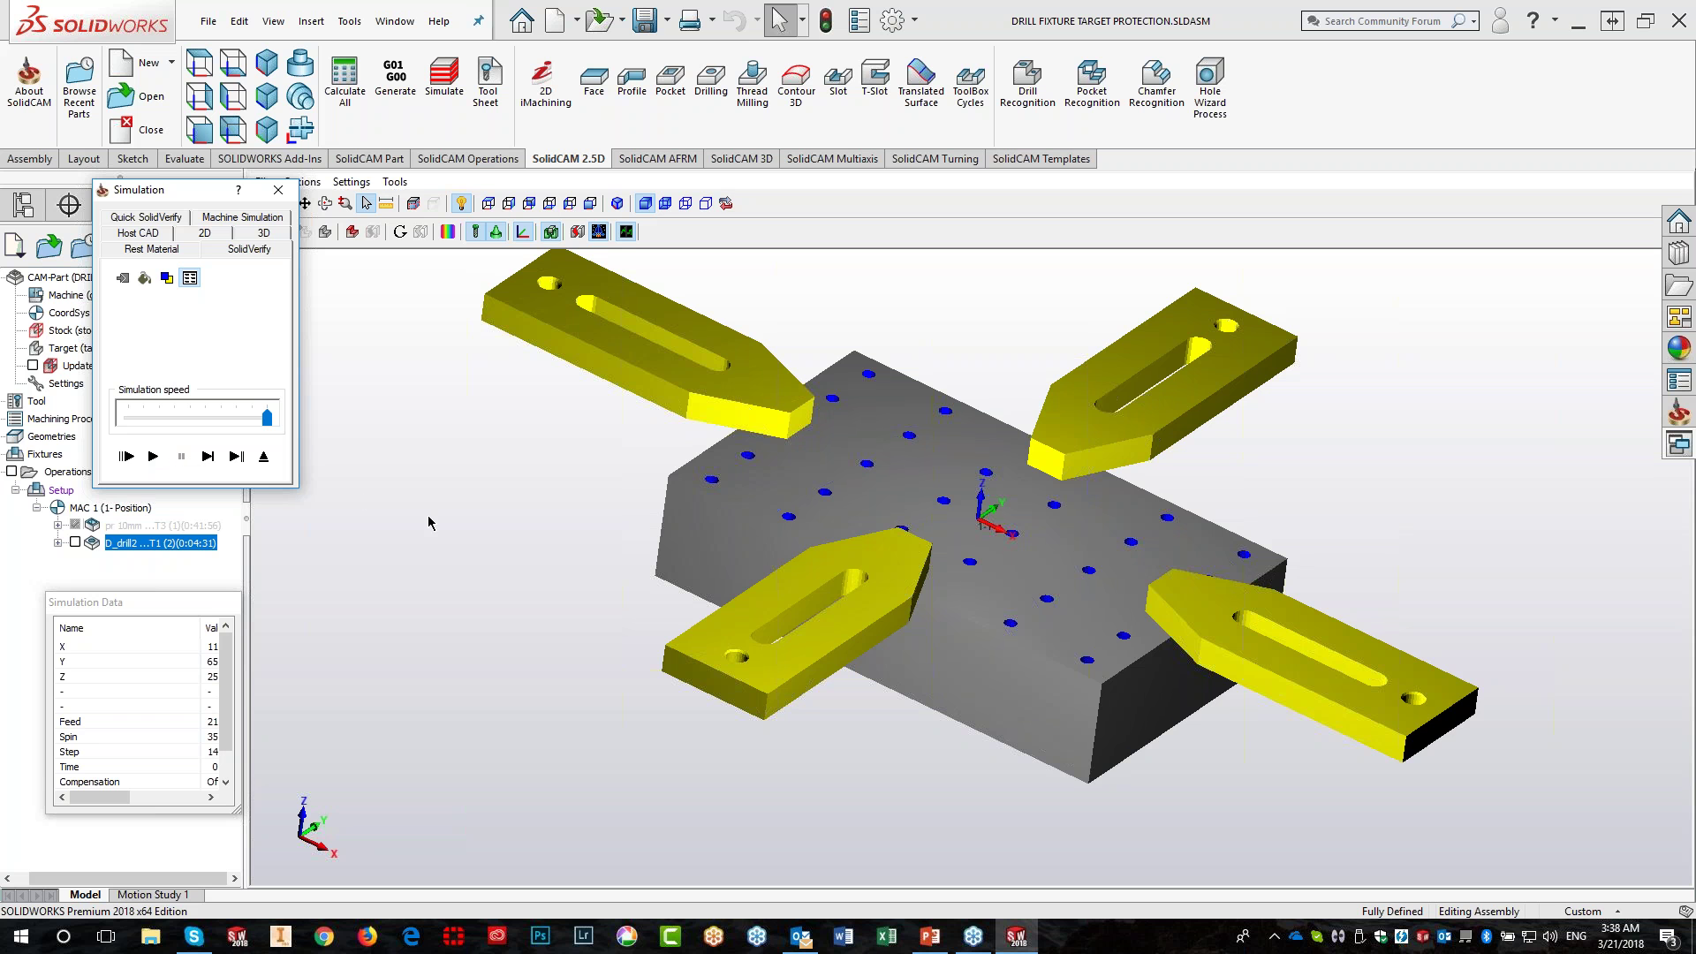
left_click(265, 457)
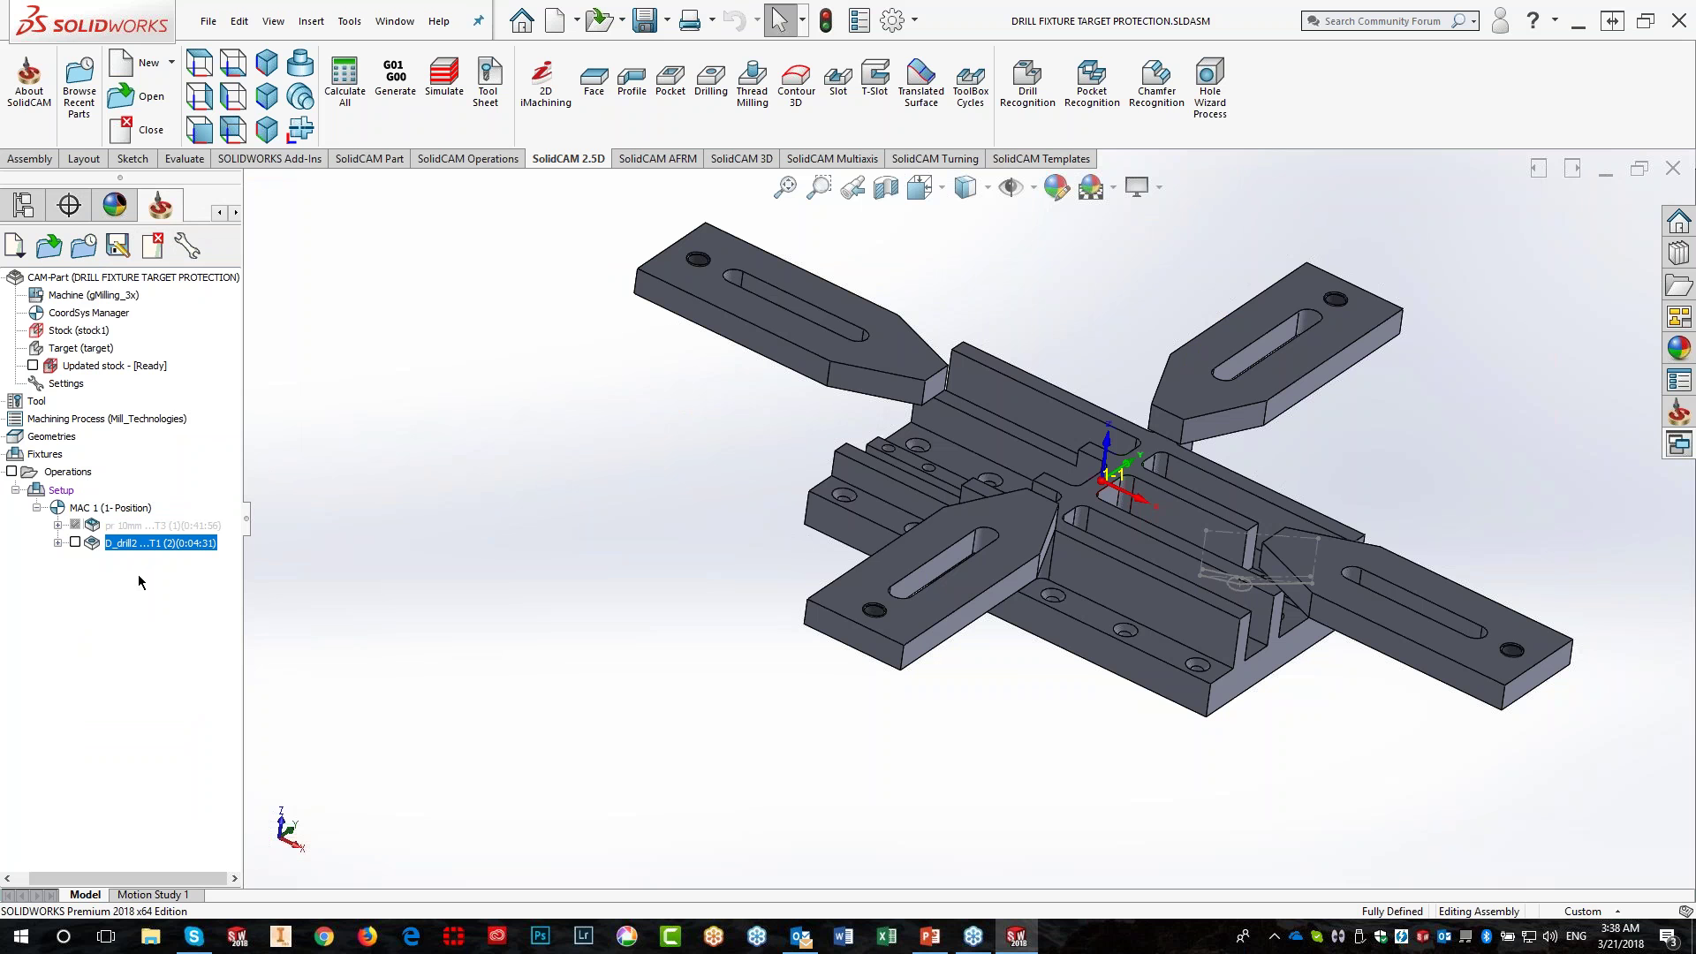
Unsuppress the pr 10mm pocket recognition operation, then save and calculate it with all related operations
left_click(137, 526)
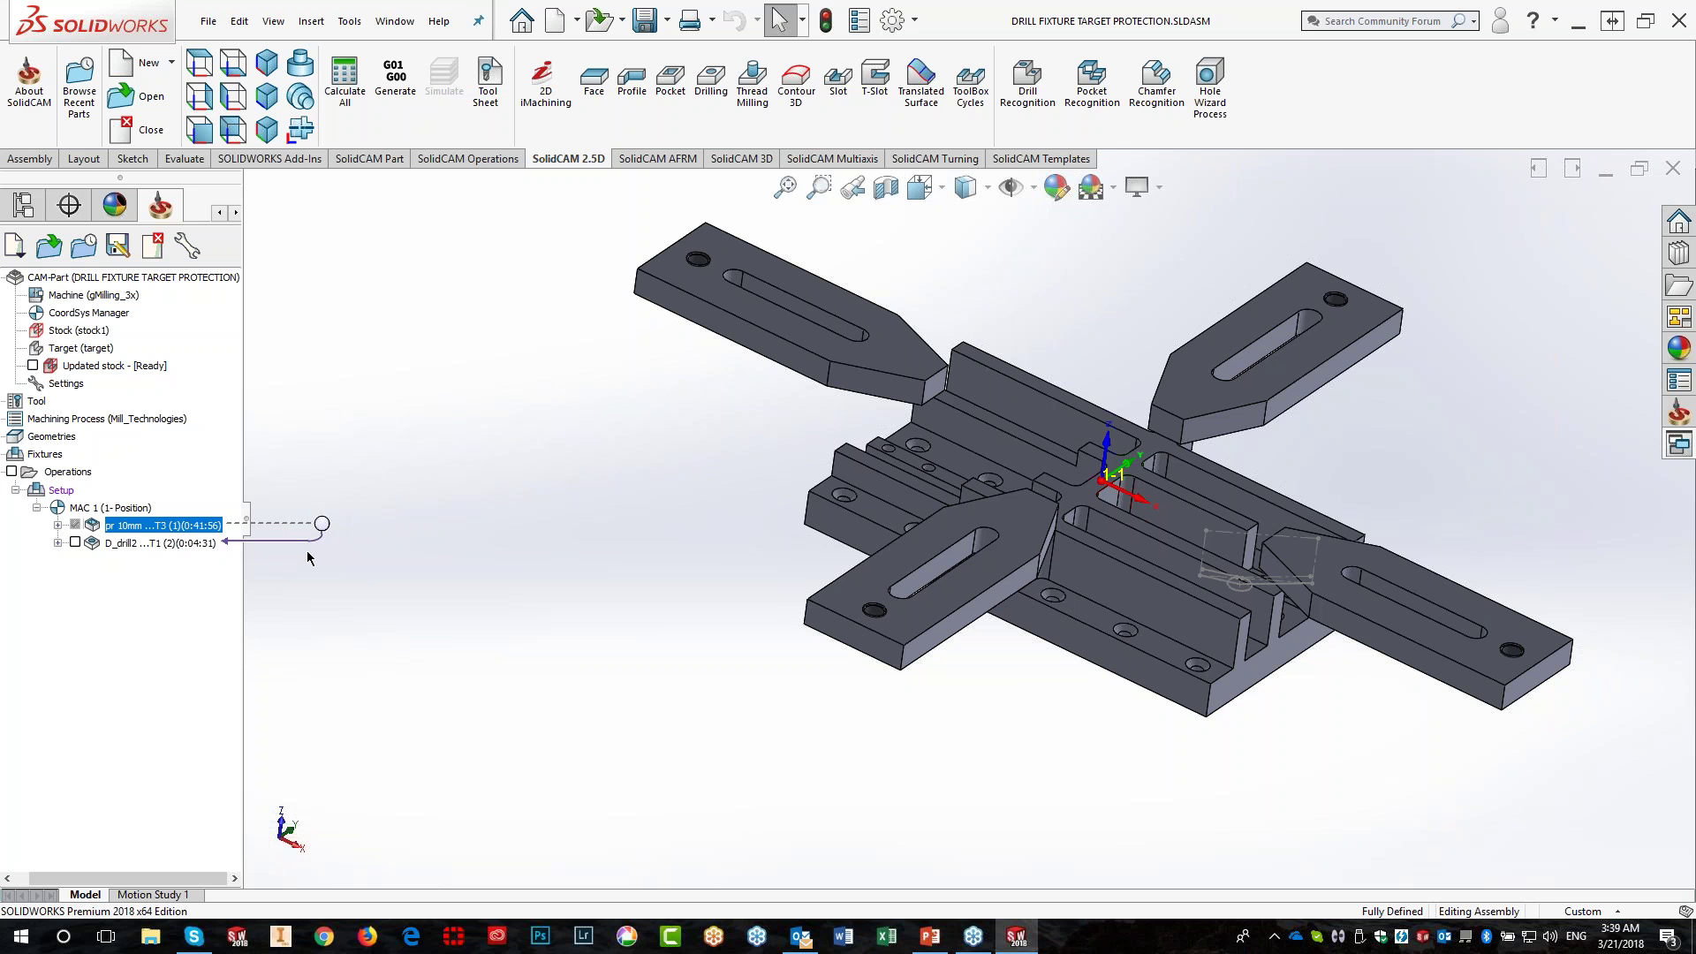
right_click(193, 527)
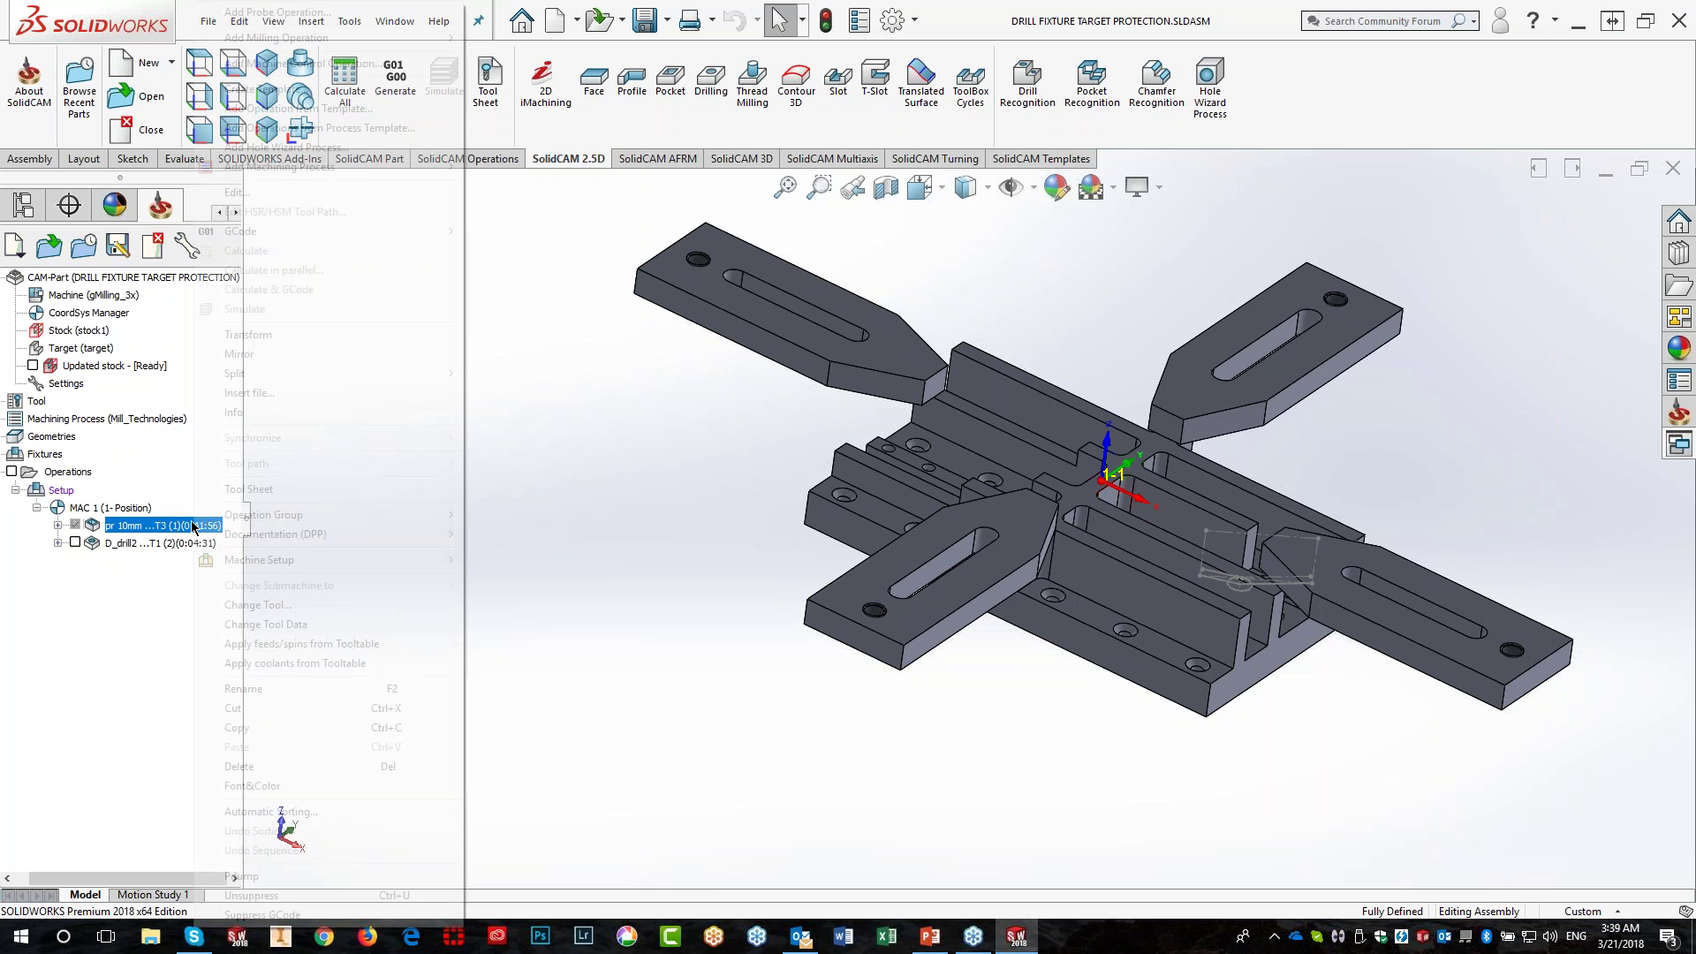
left_click(270, 895)
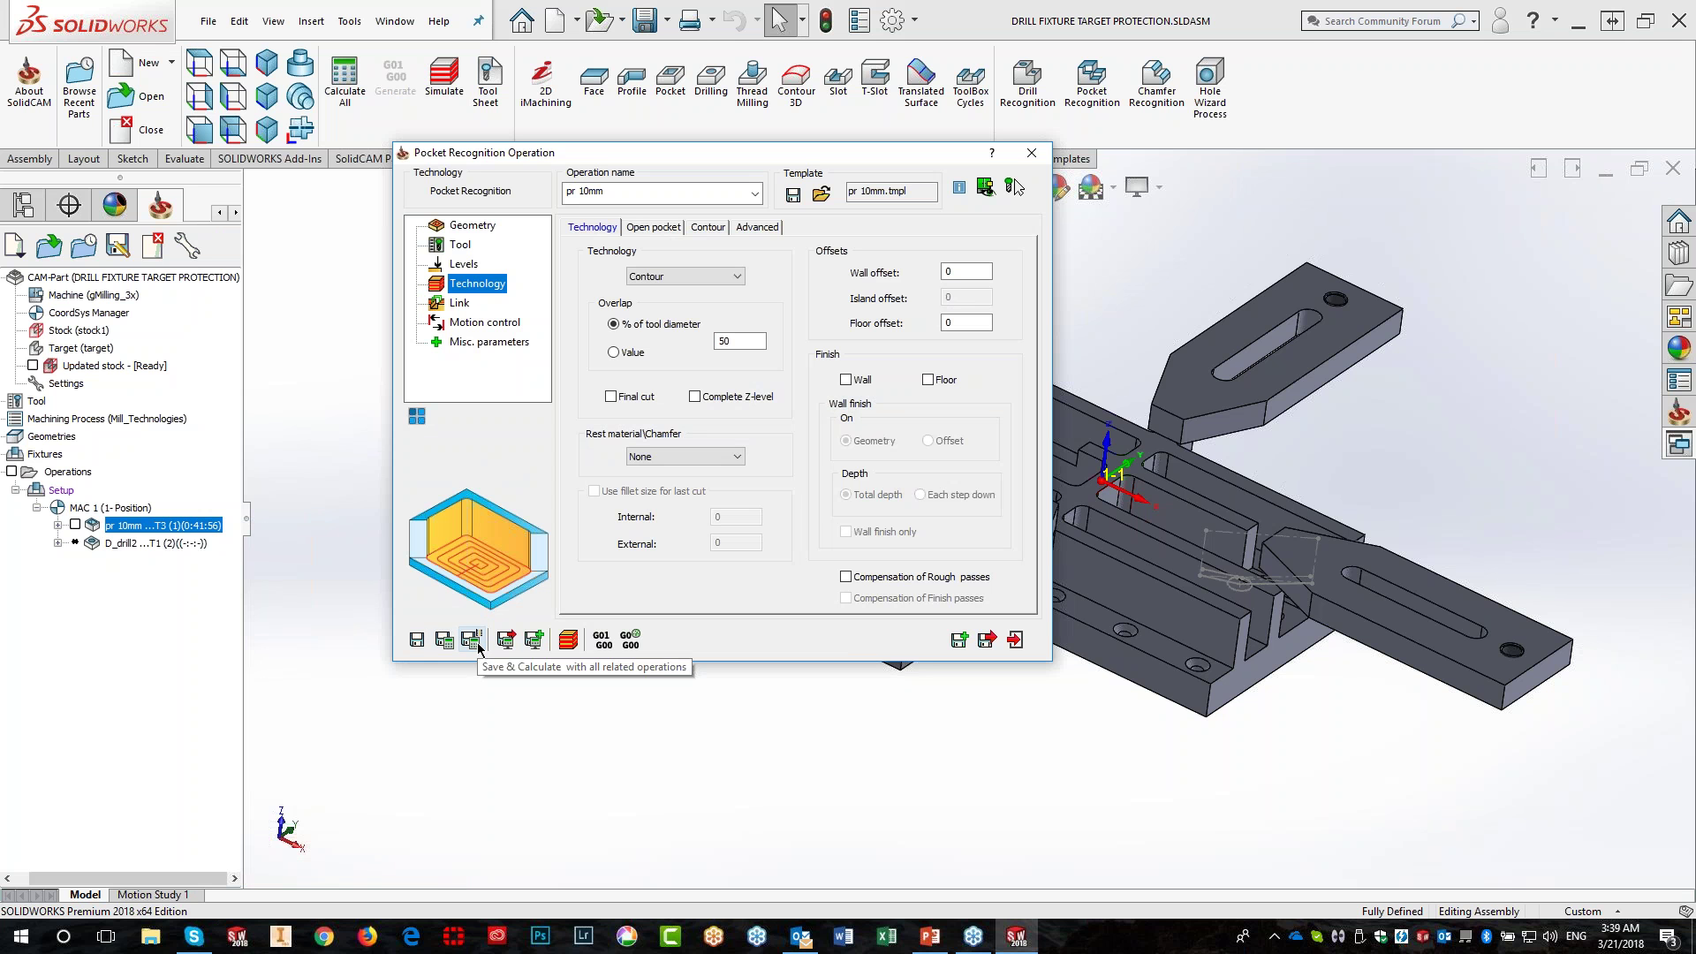
left_click(477, 647)
left_click(624, 376)
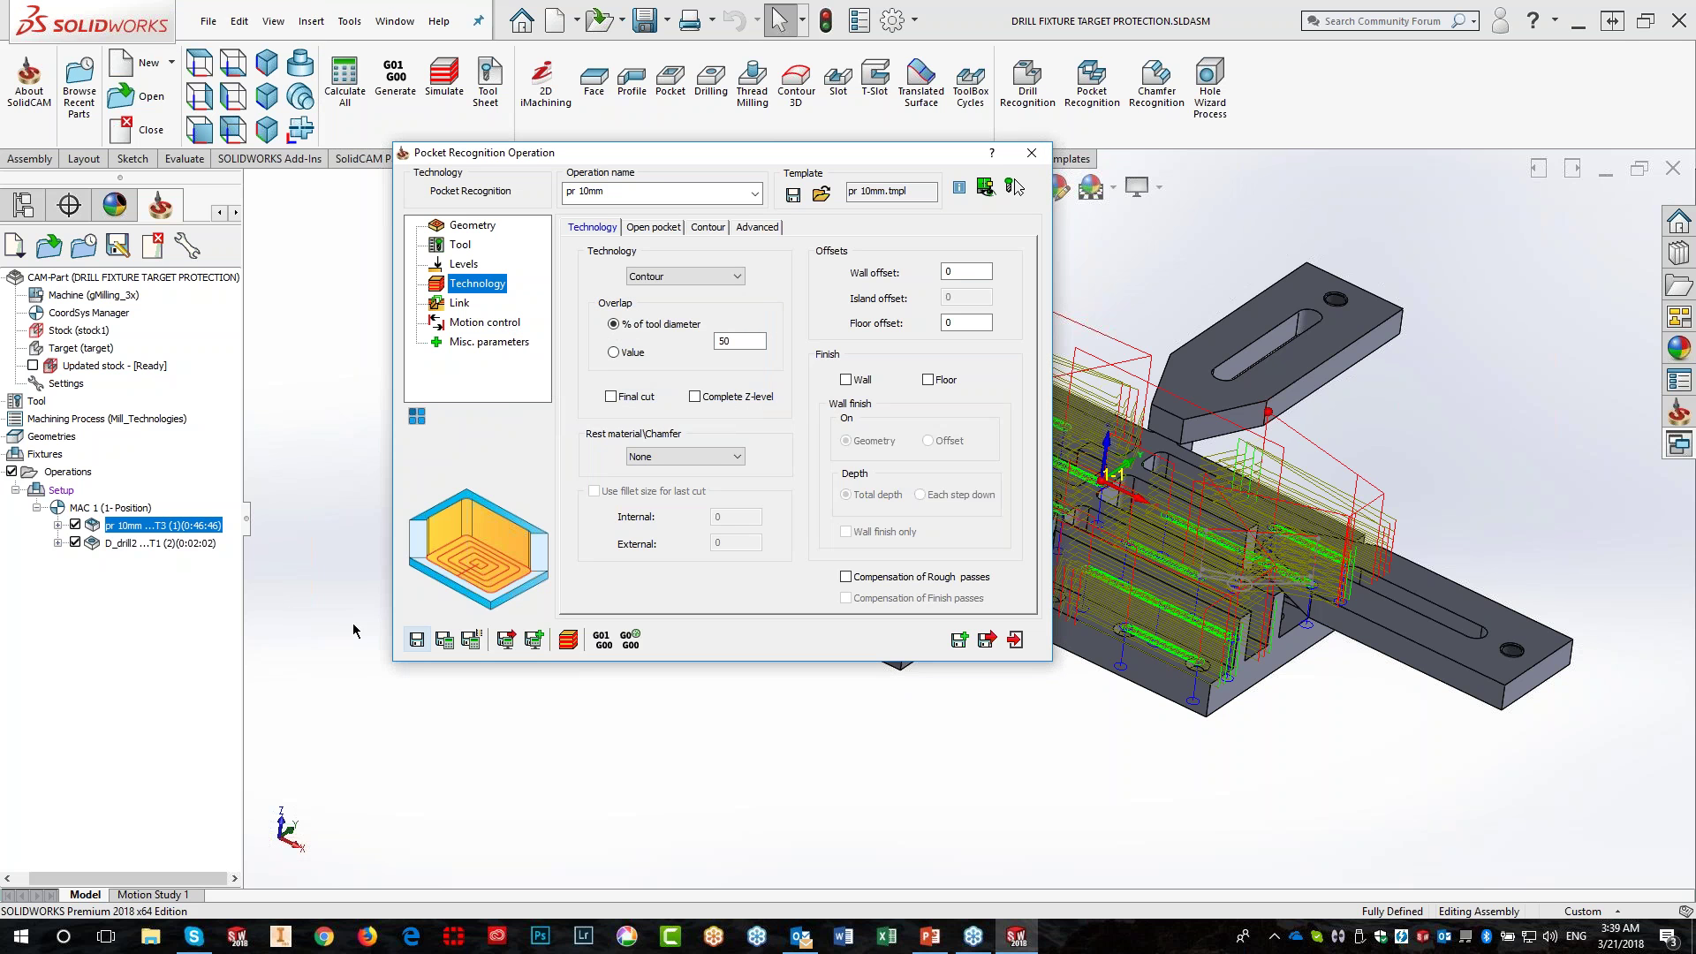
left_click(1031, 153)
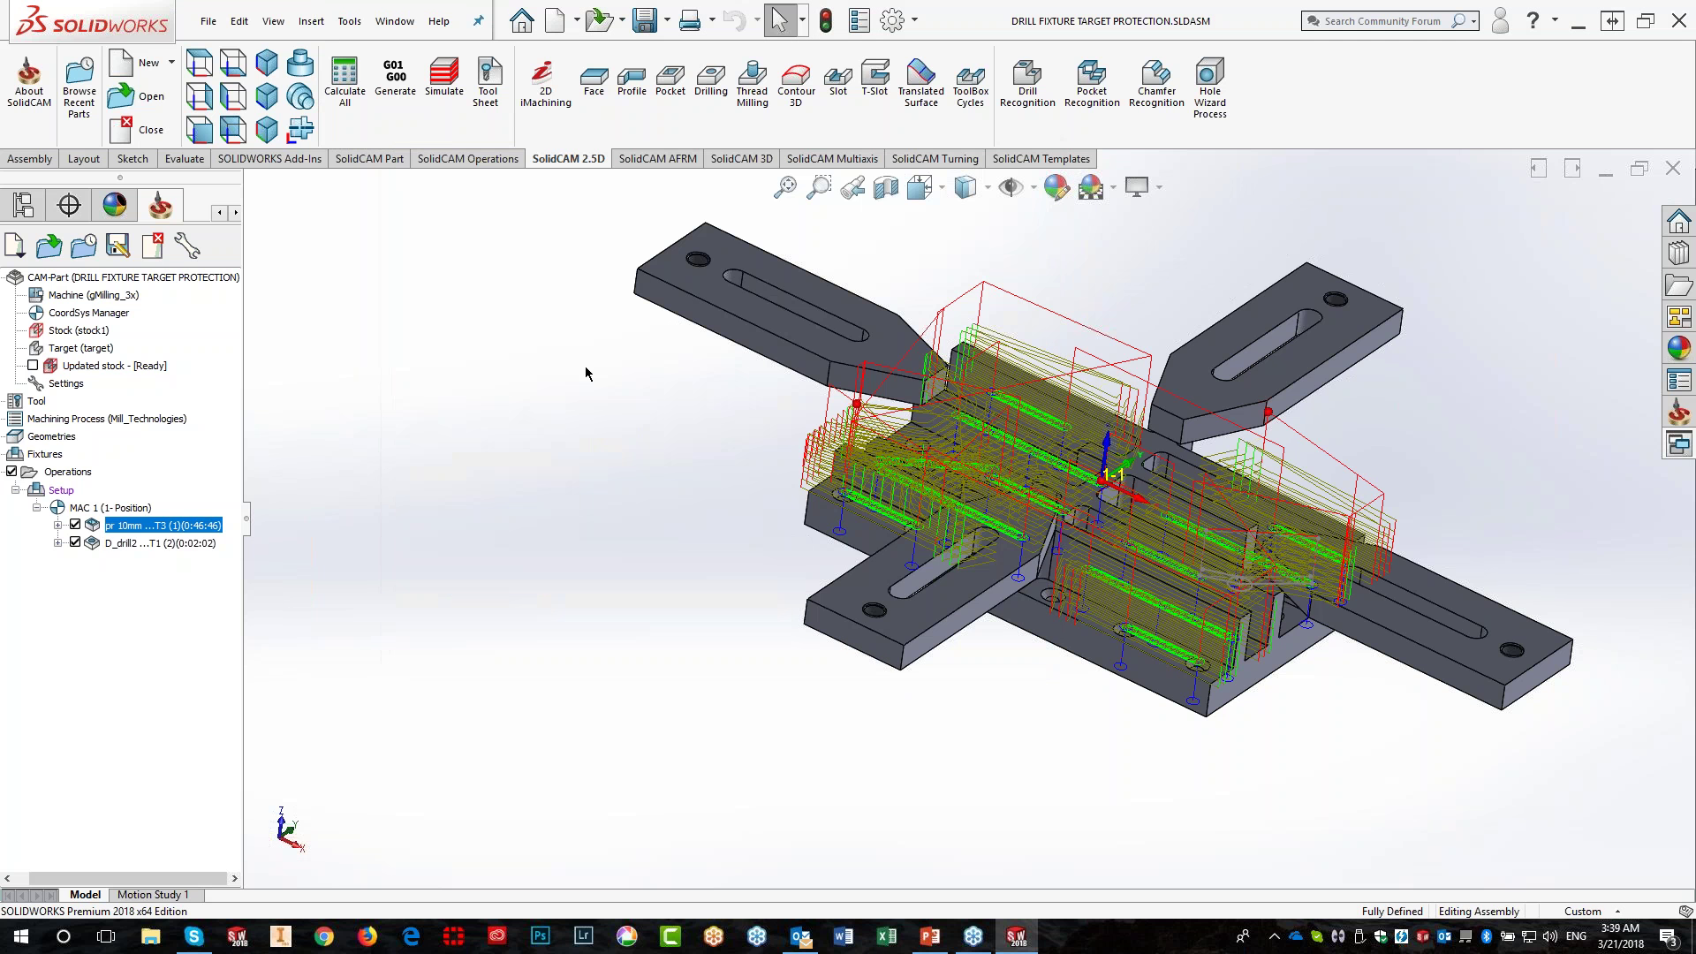
Hide the toolpaths of all operations and open the CAM part POCKET FIXTURE PROTECTION.PRT
left_click(13, 472)
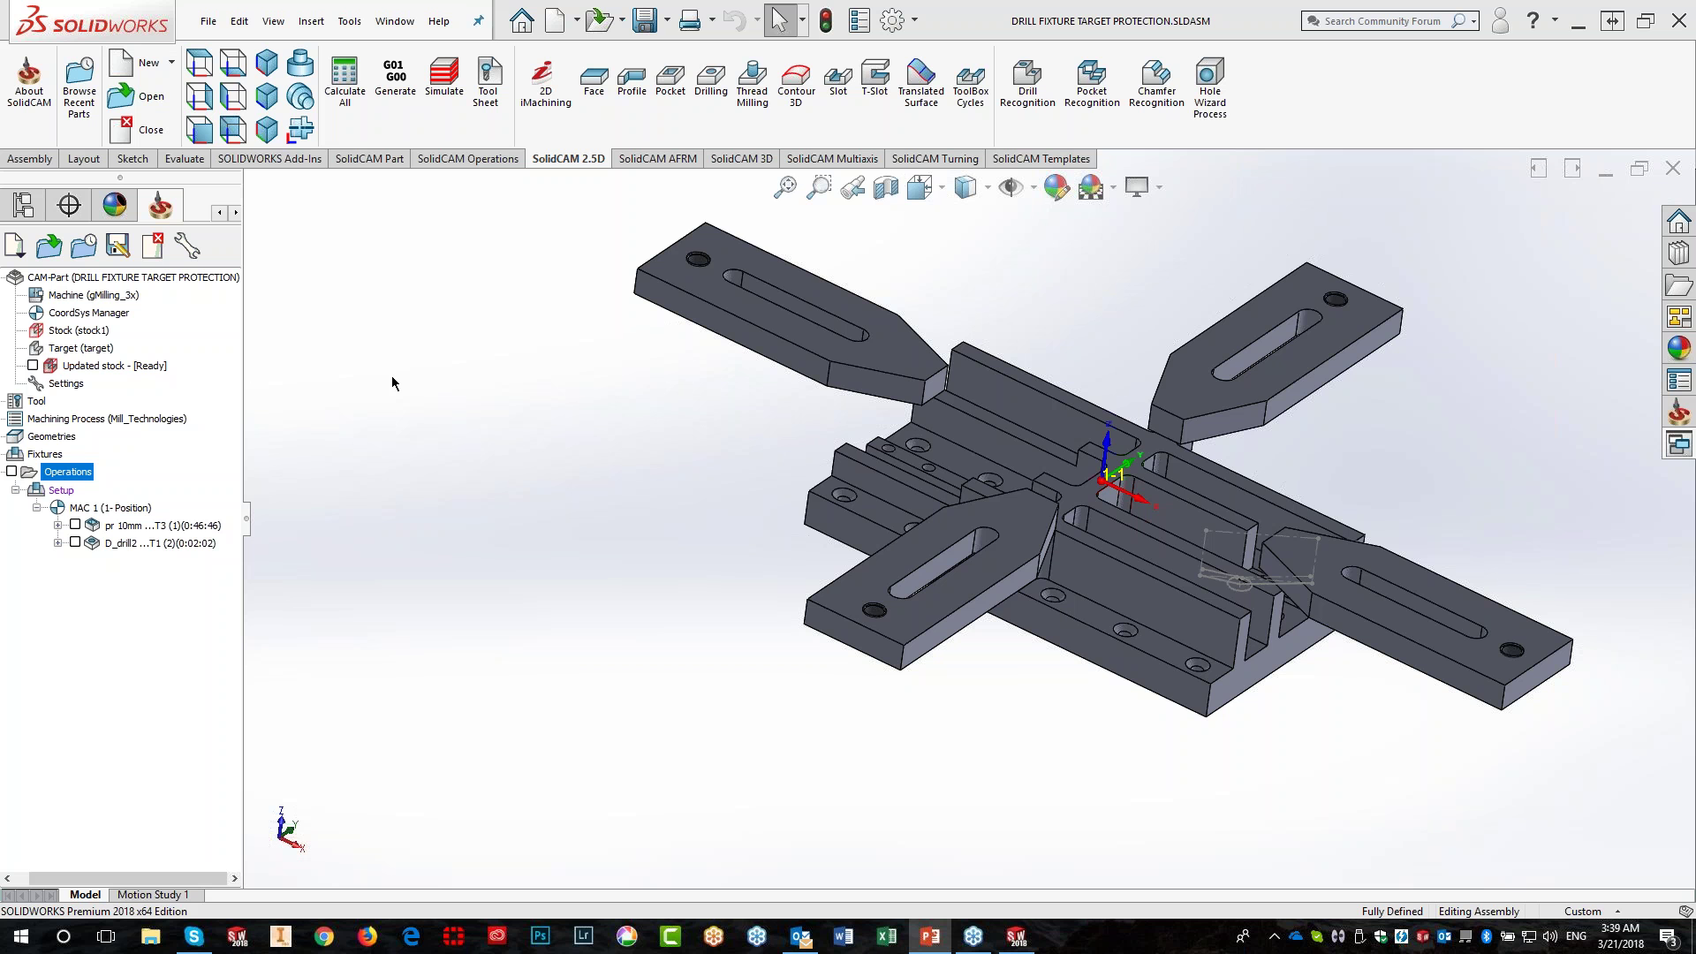
left_click(143, 101)
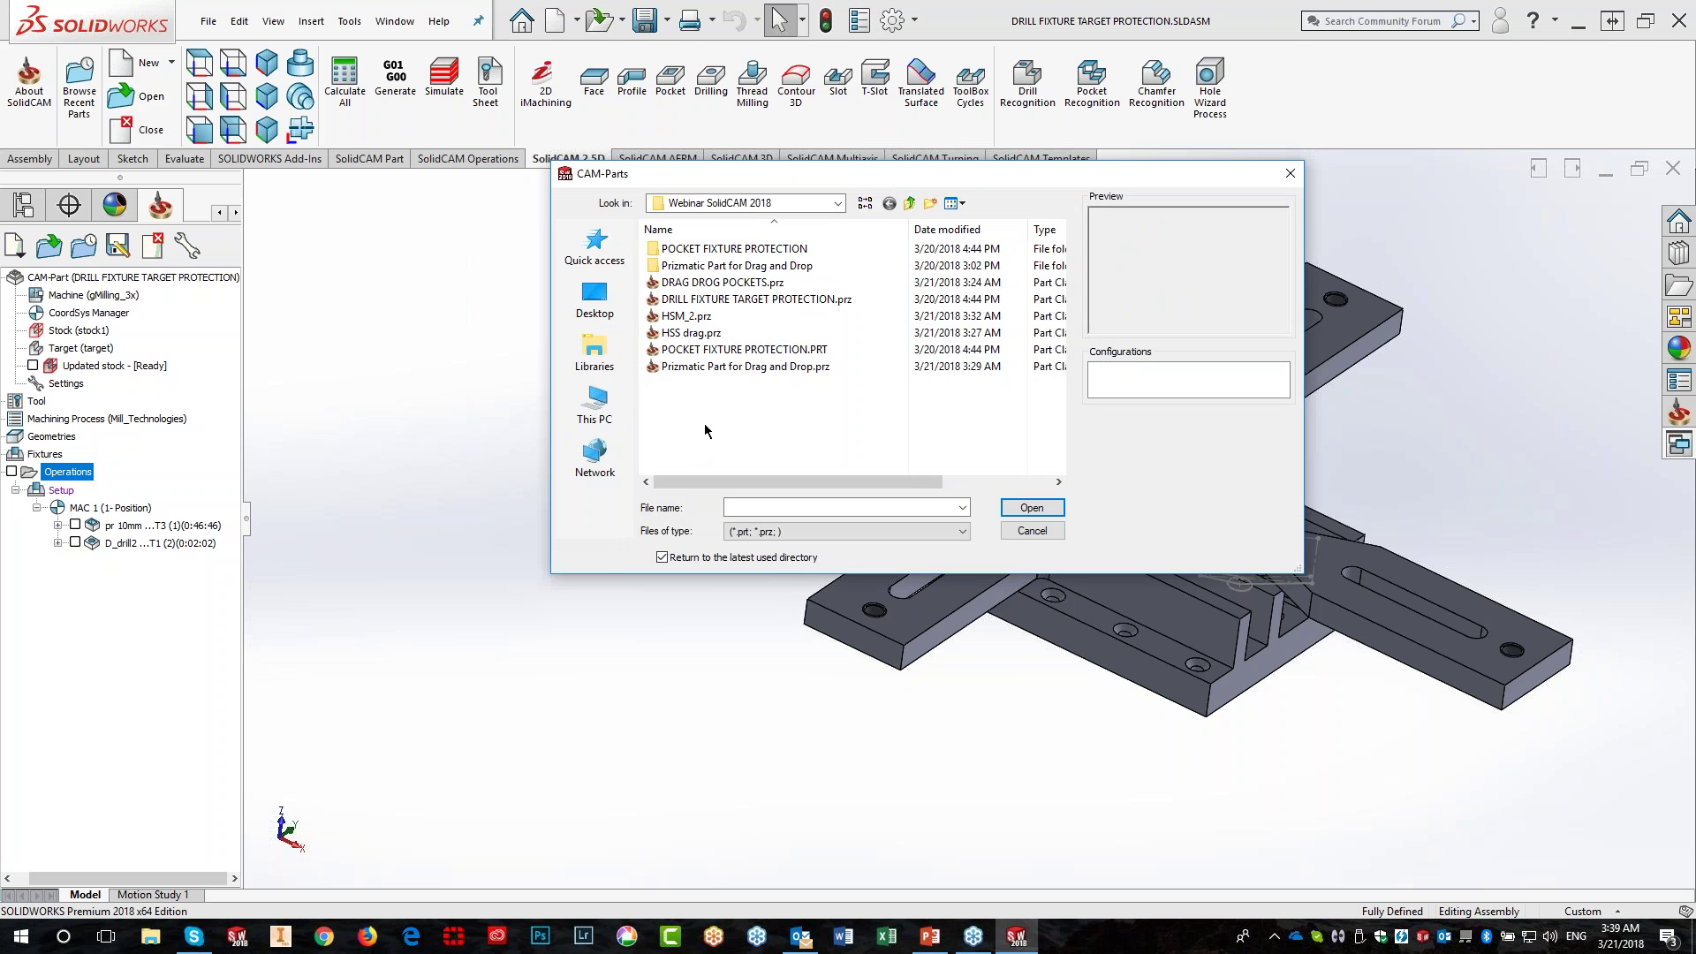
left_click(707, 351)
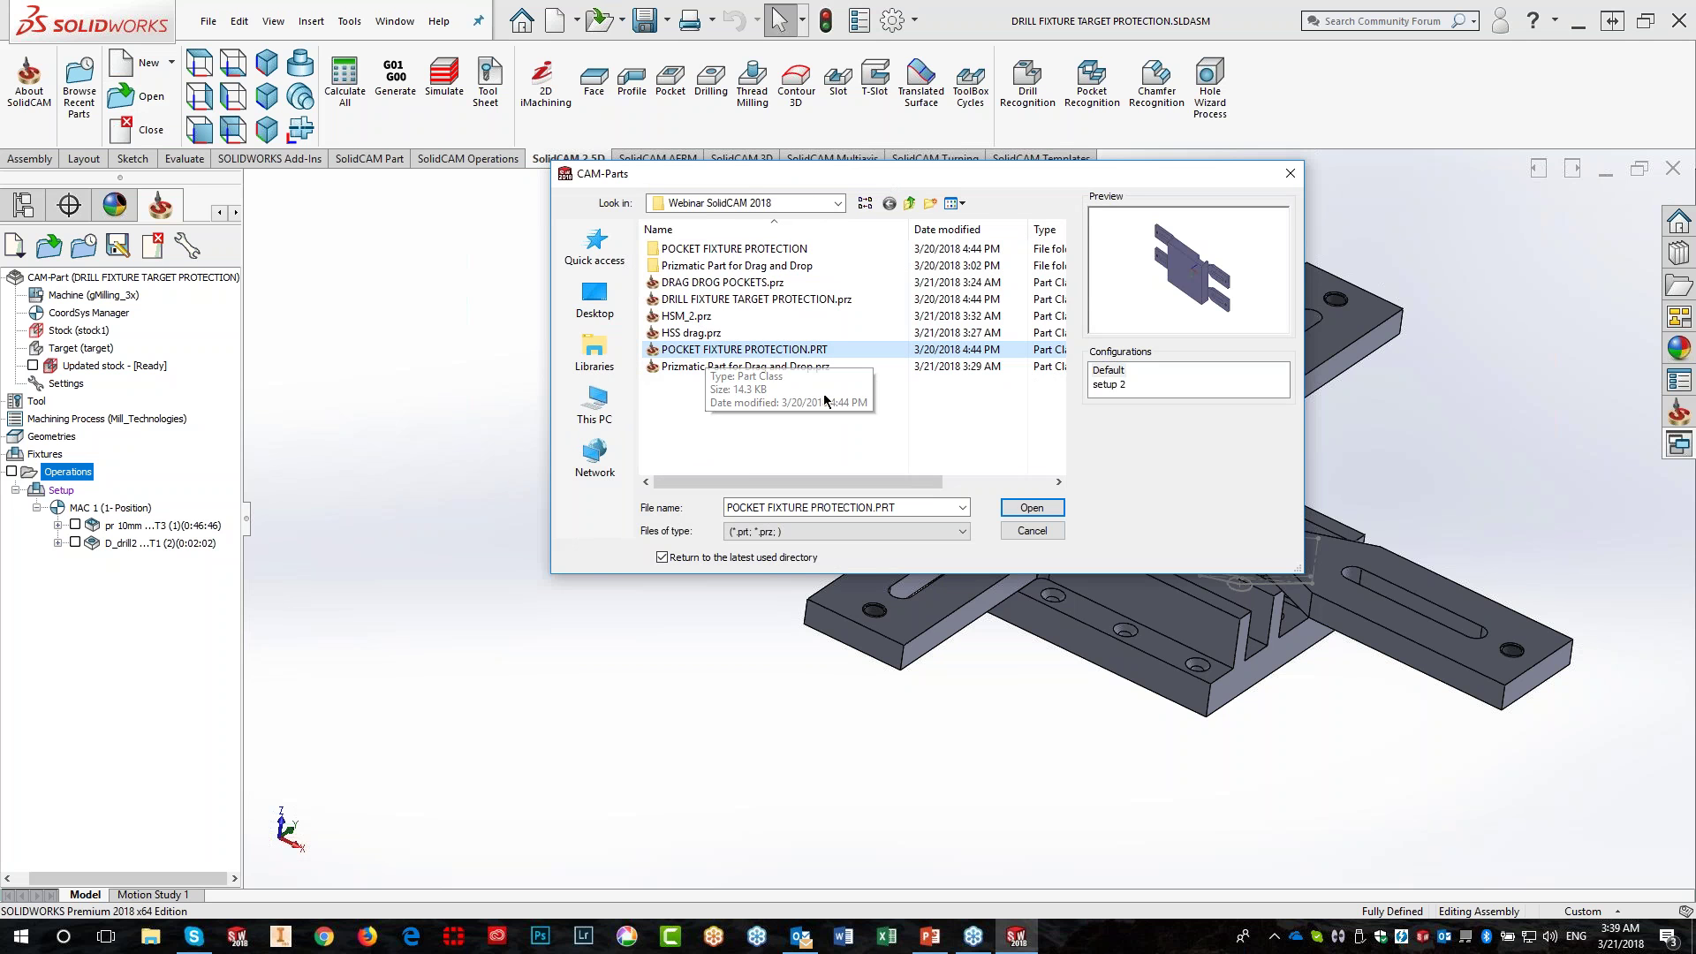
left_click(1023, 510)
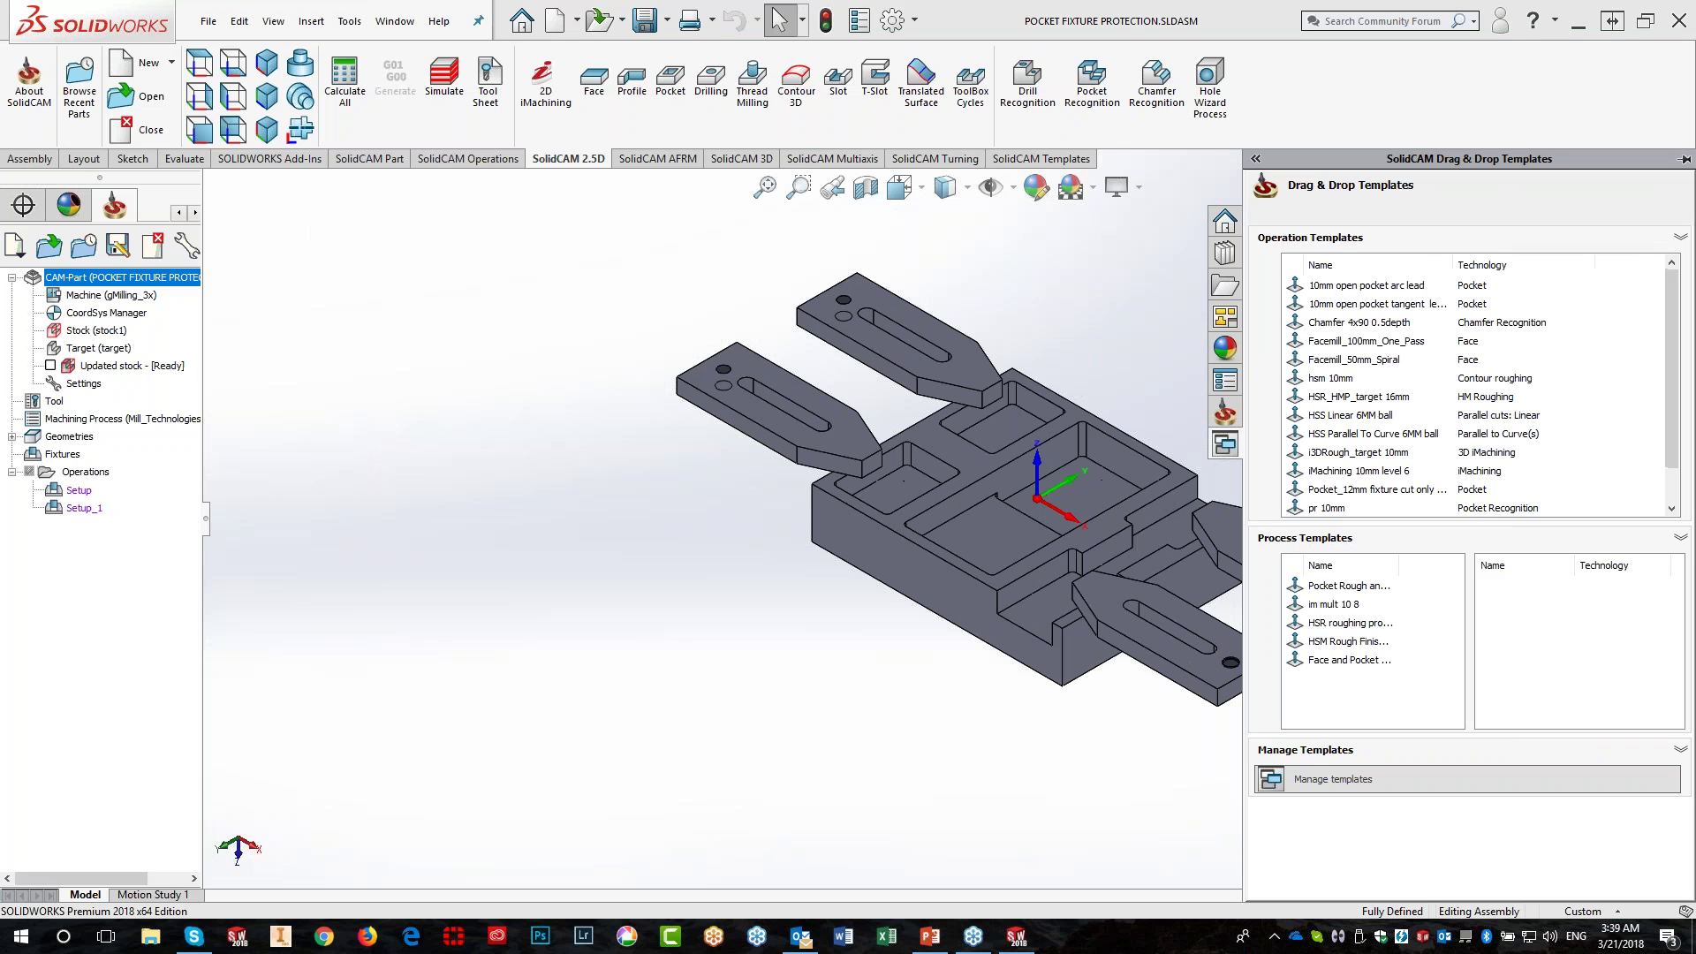
Compare the clamp layouts of the assembly by activating the setup 2 configuration and returning to Default
left_click(914, 655)
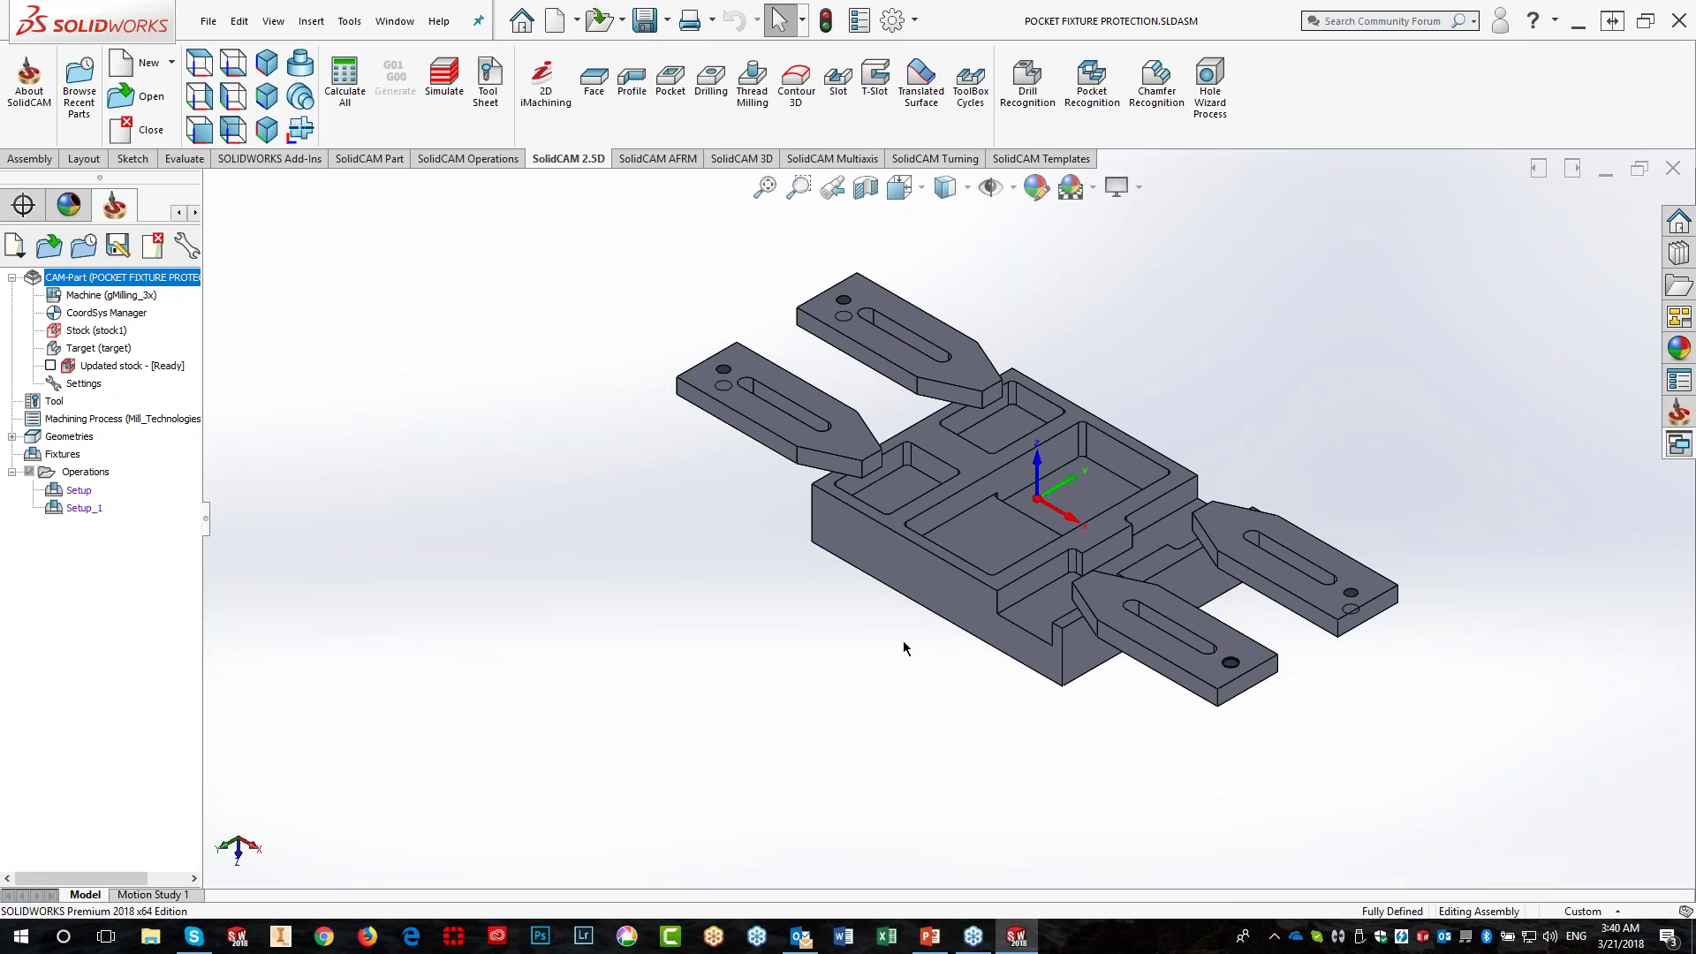
left_click(266, 62)
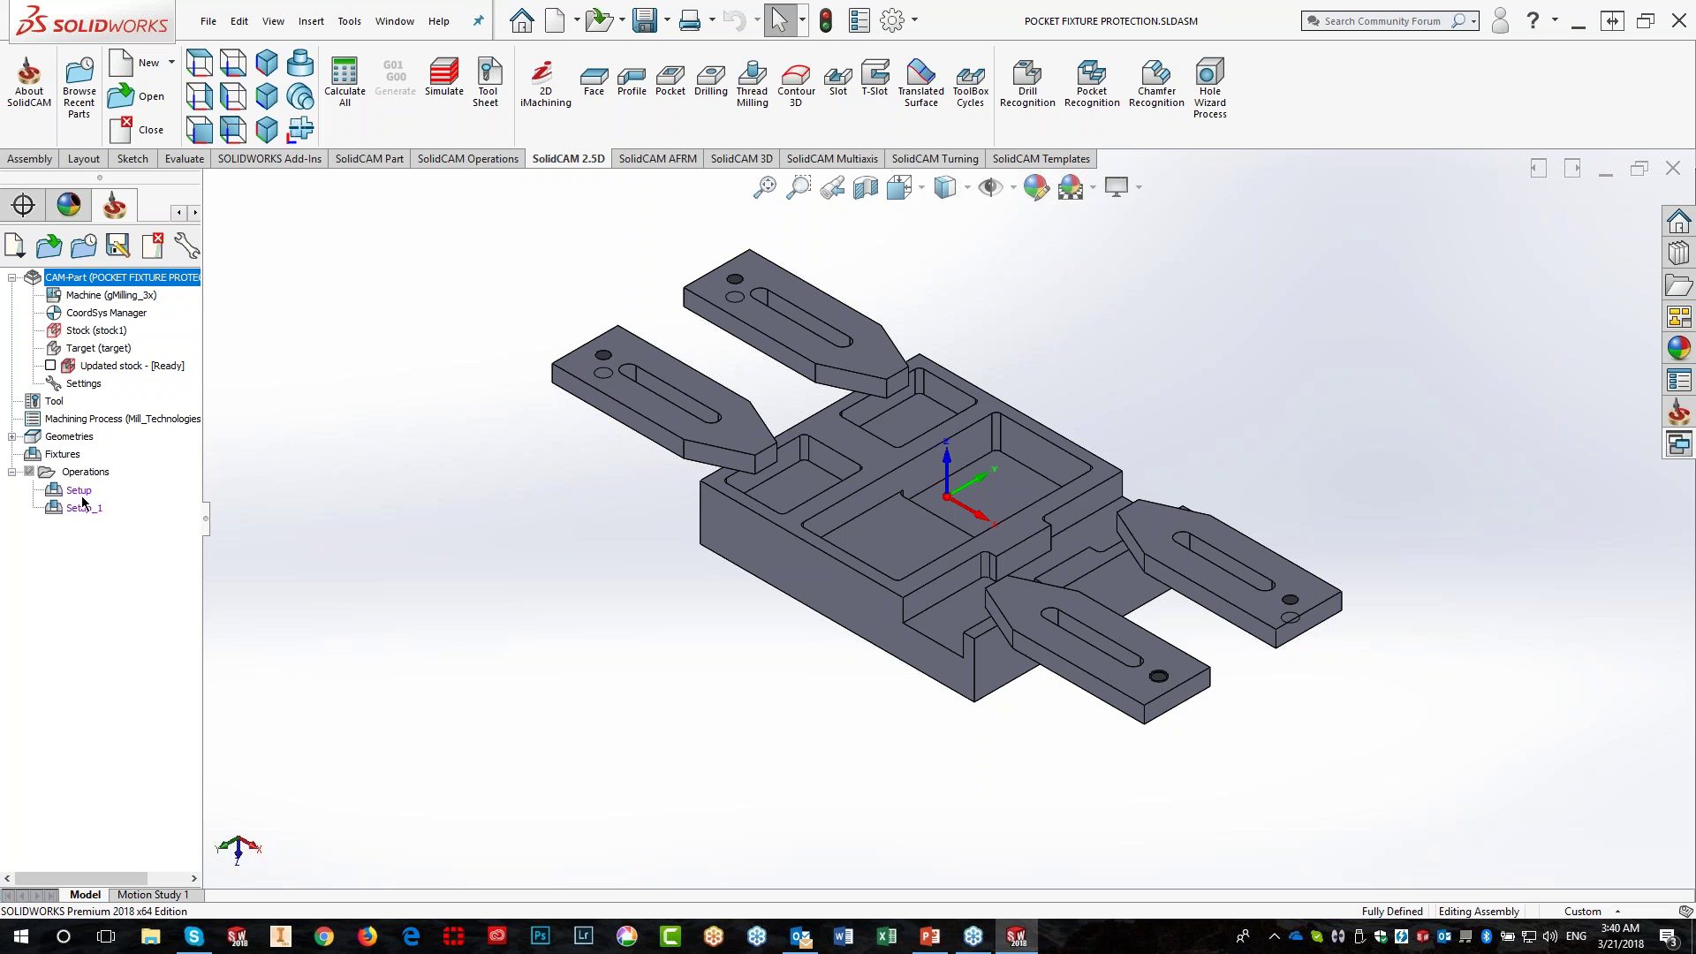
left_click(79, 491)
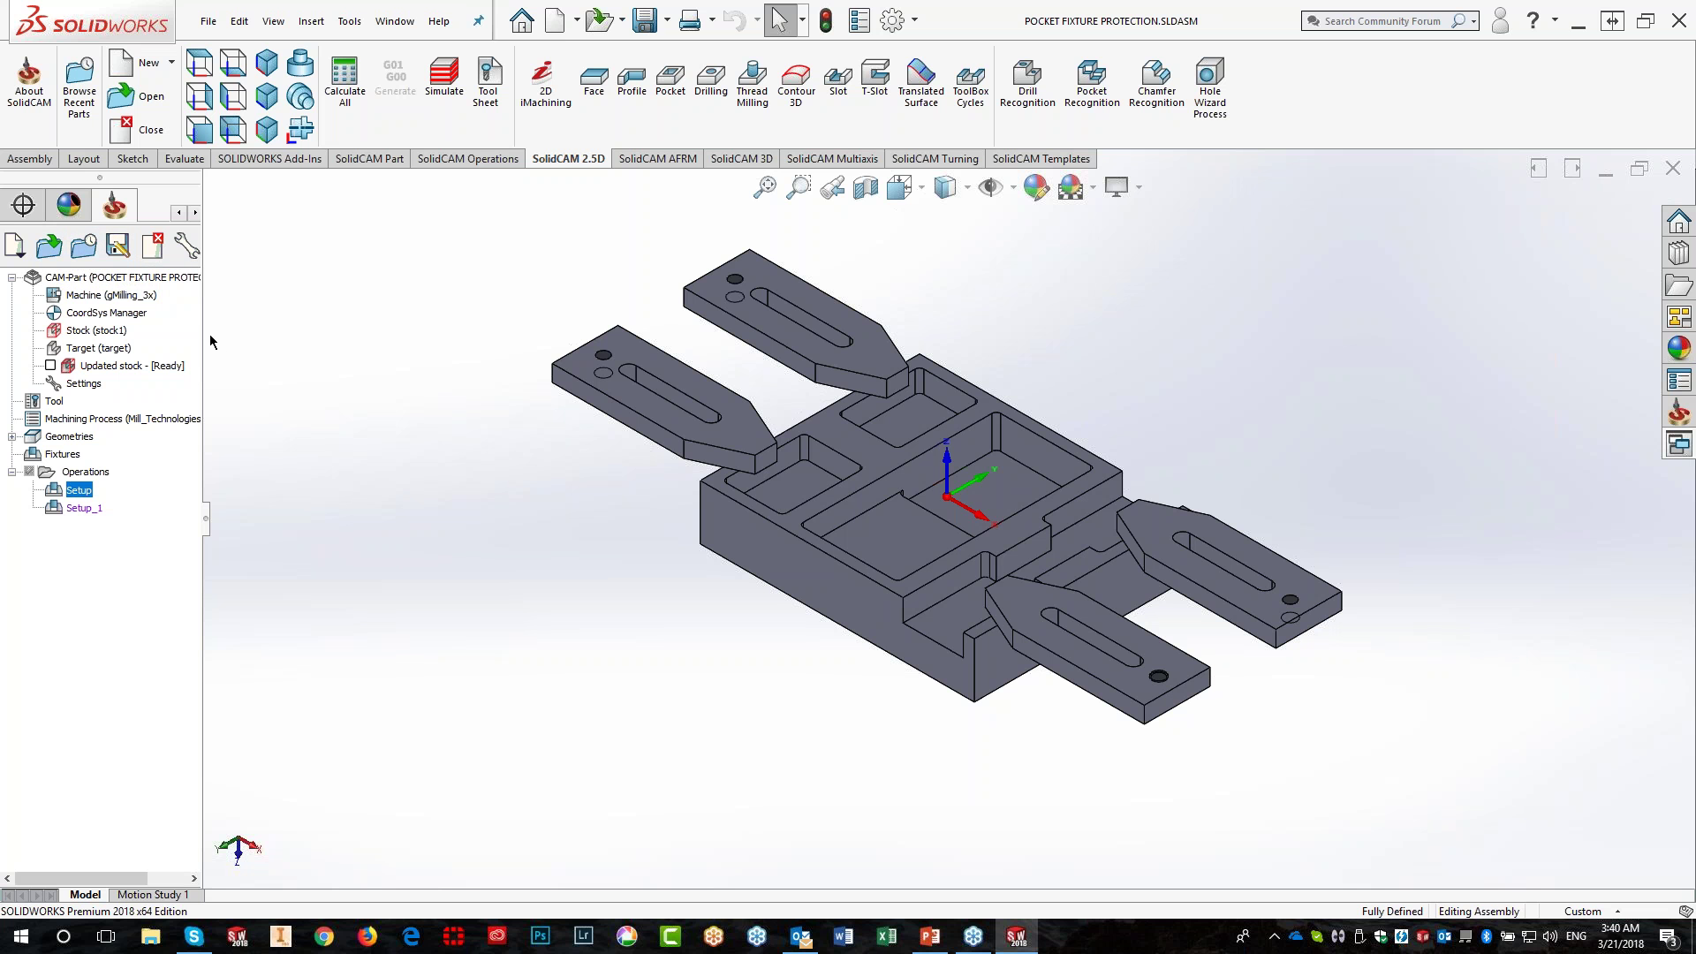
left_click_drag(204, 341, 367, 341)
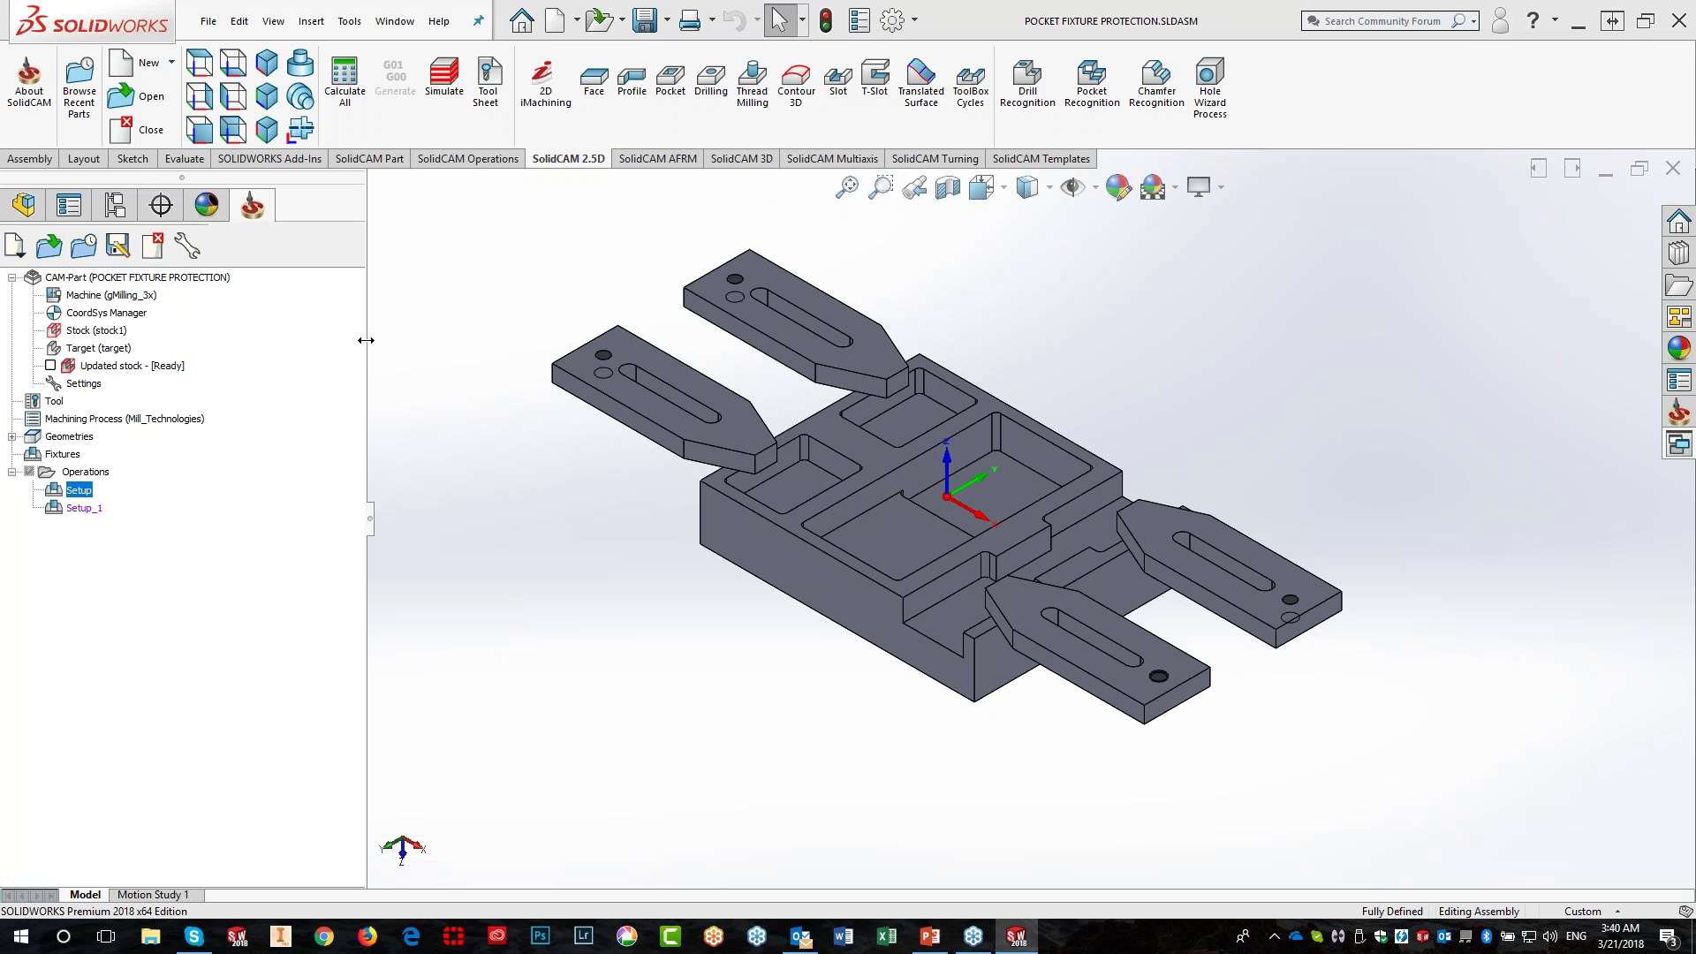
left_click(108, 208)
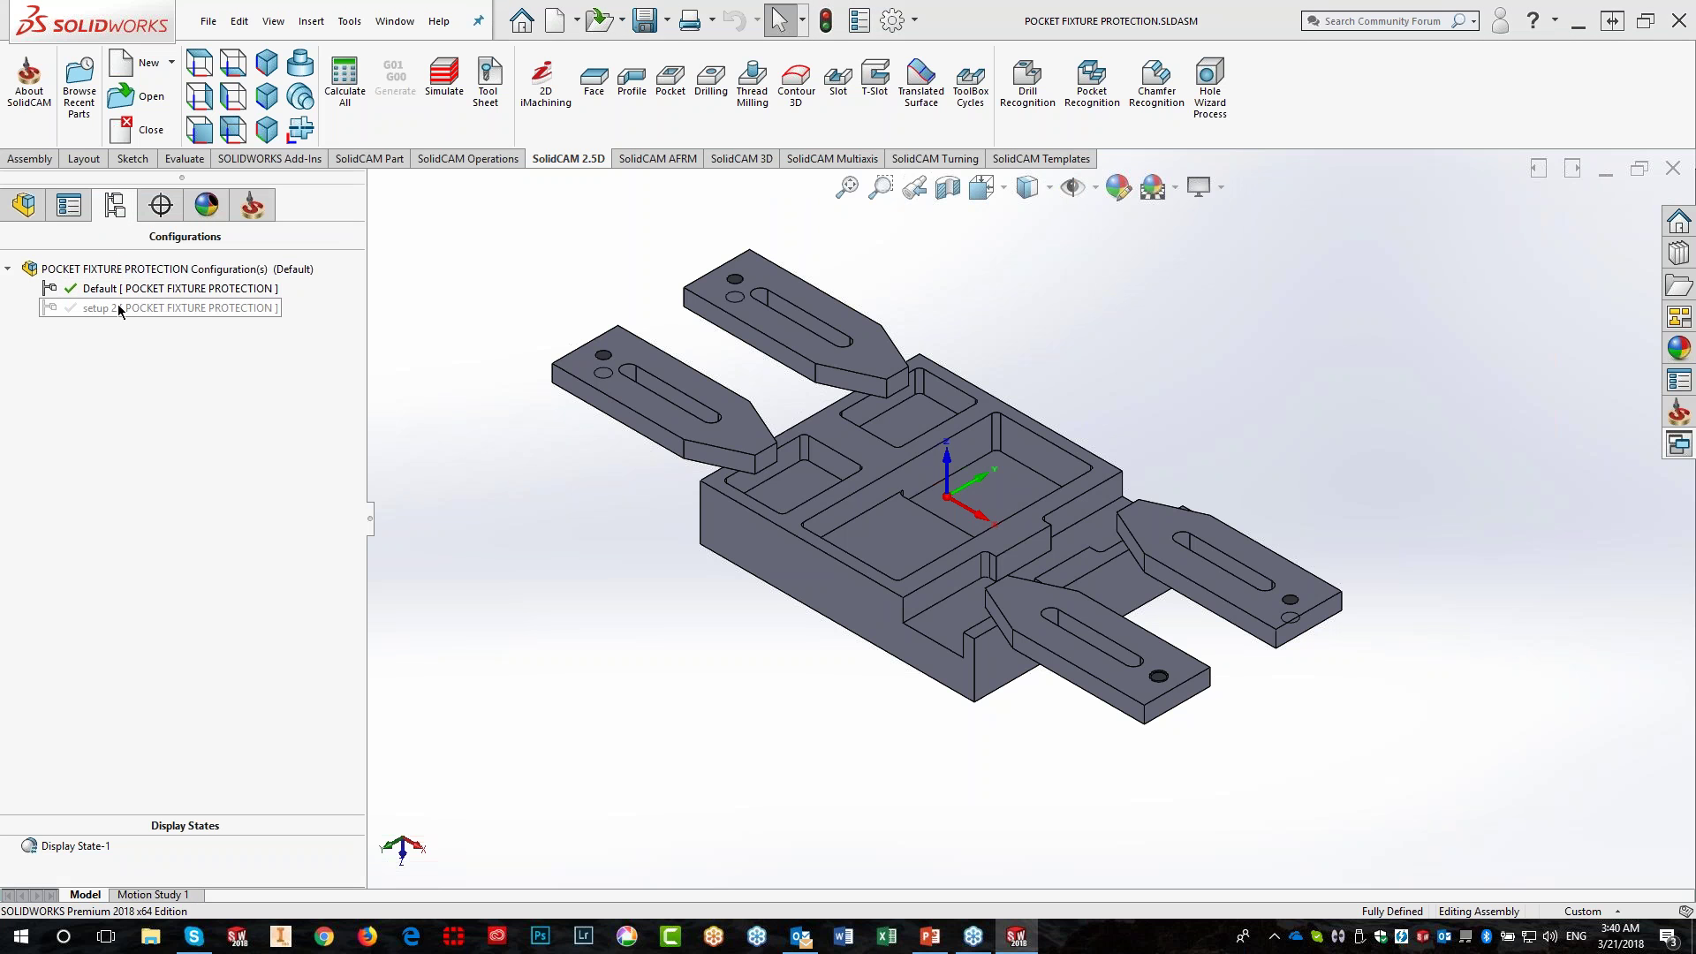
double_click(121, 308)
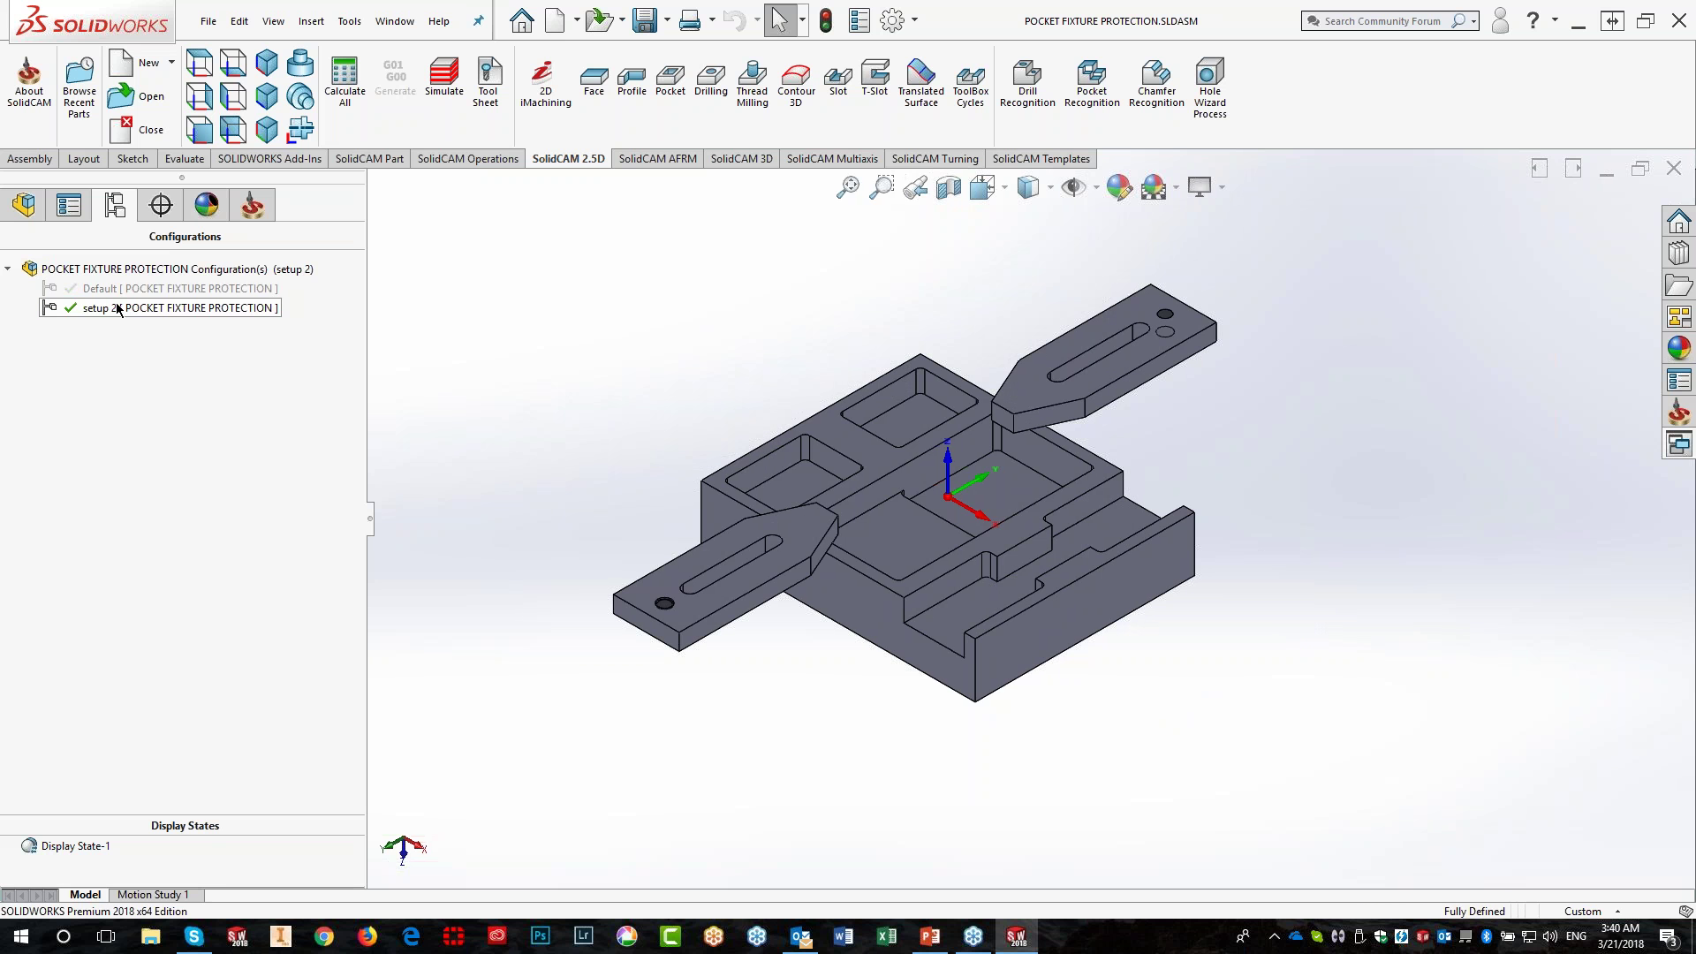
double_click(168, 289)
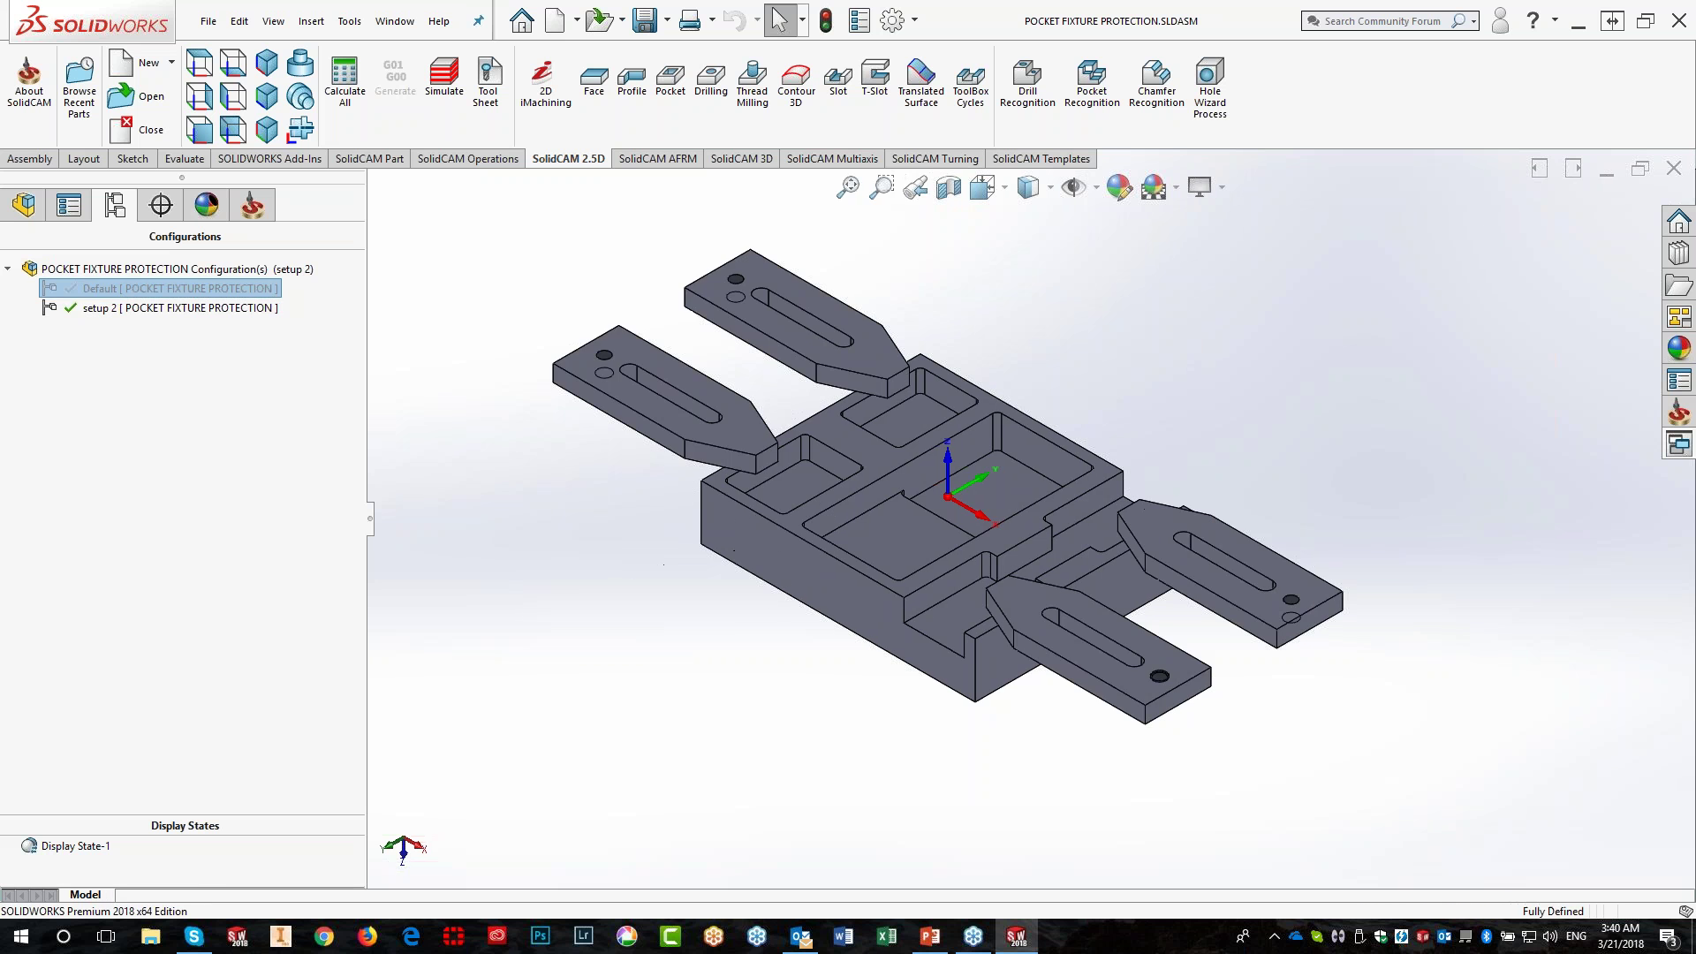
Add a Pocket operation to Setup and define its geometry as the chain around the open step beneath the front clamps
left_click(252, 207)
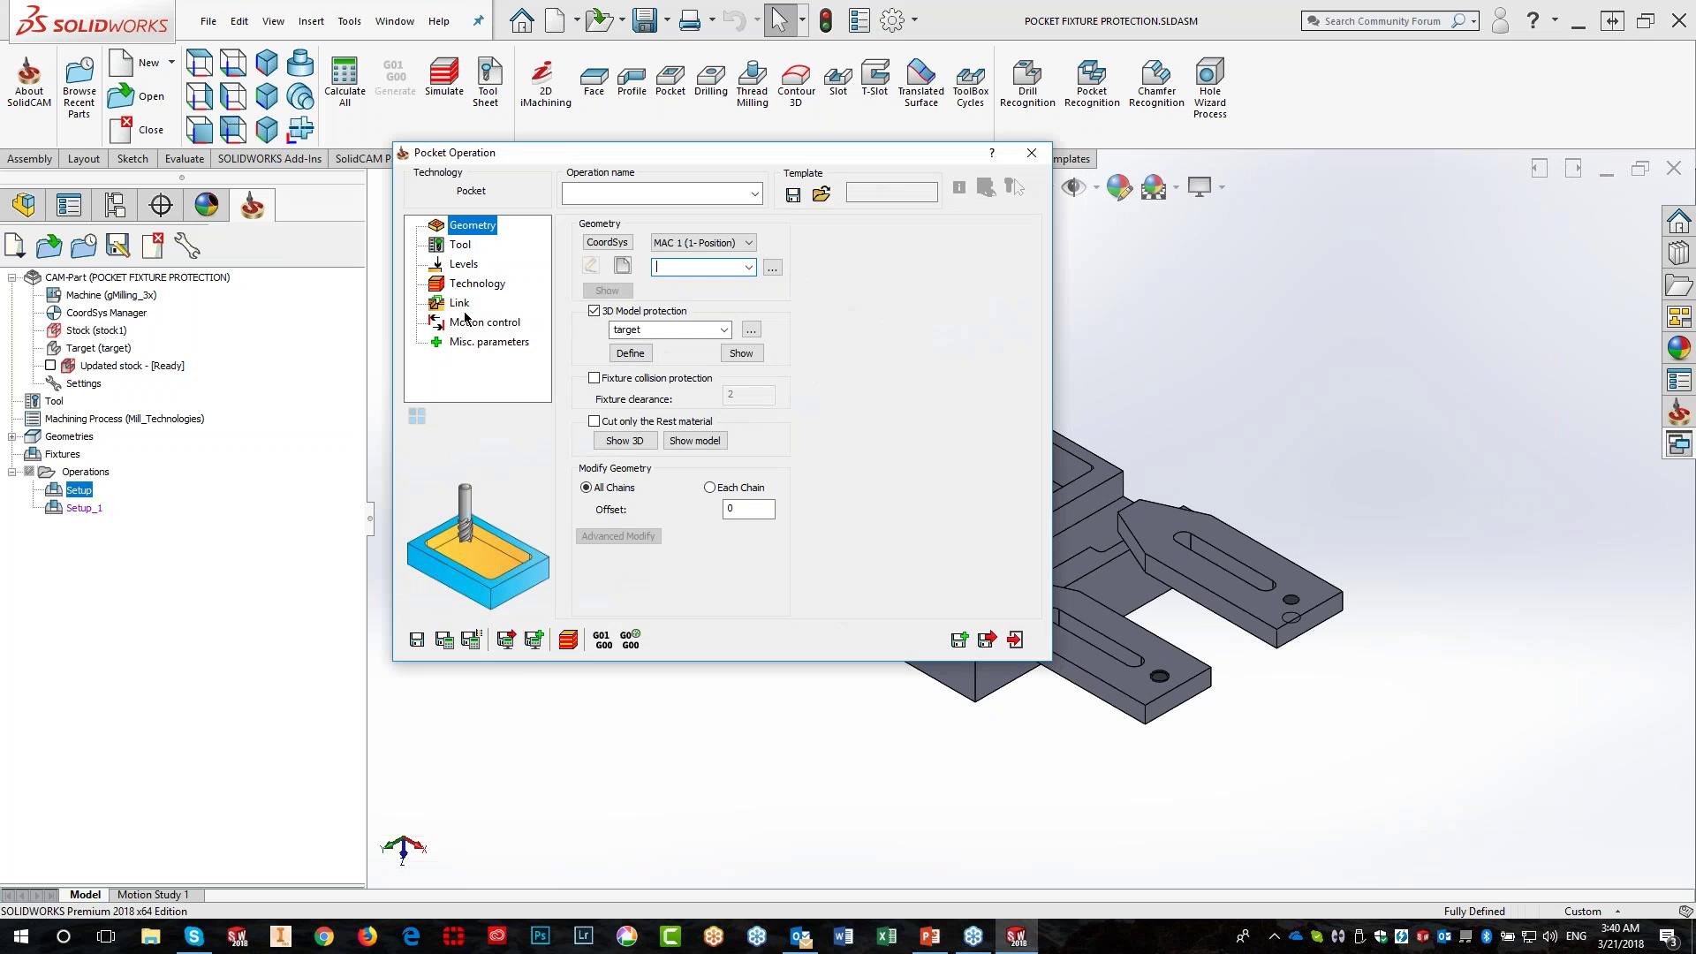
left_click(624, 266)
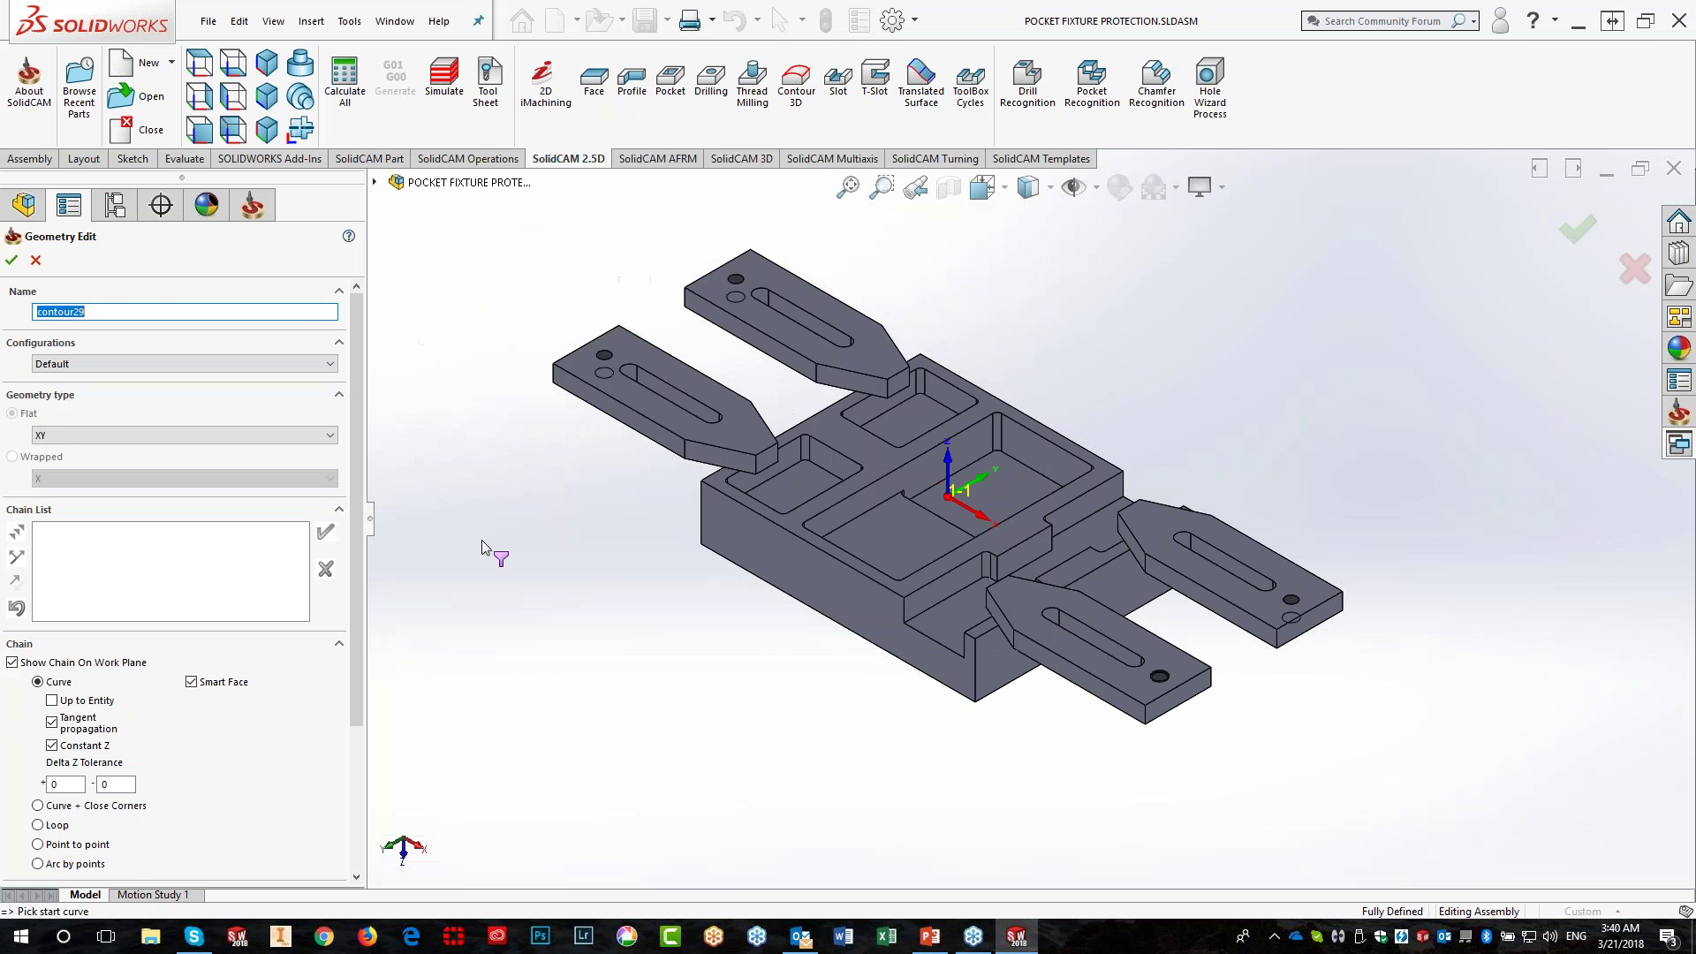
left_click(934, 624)
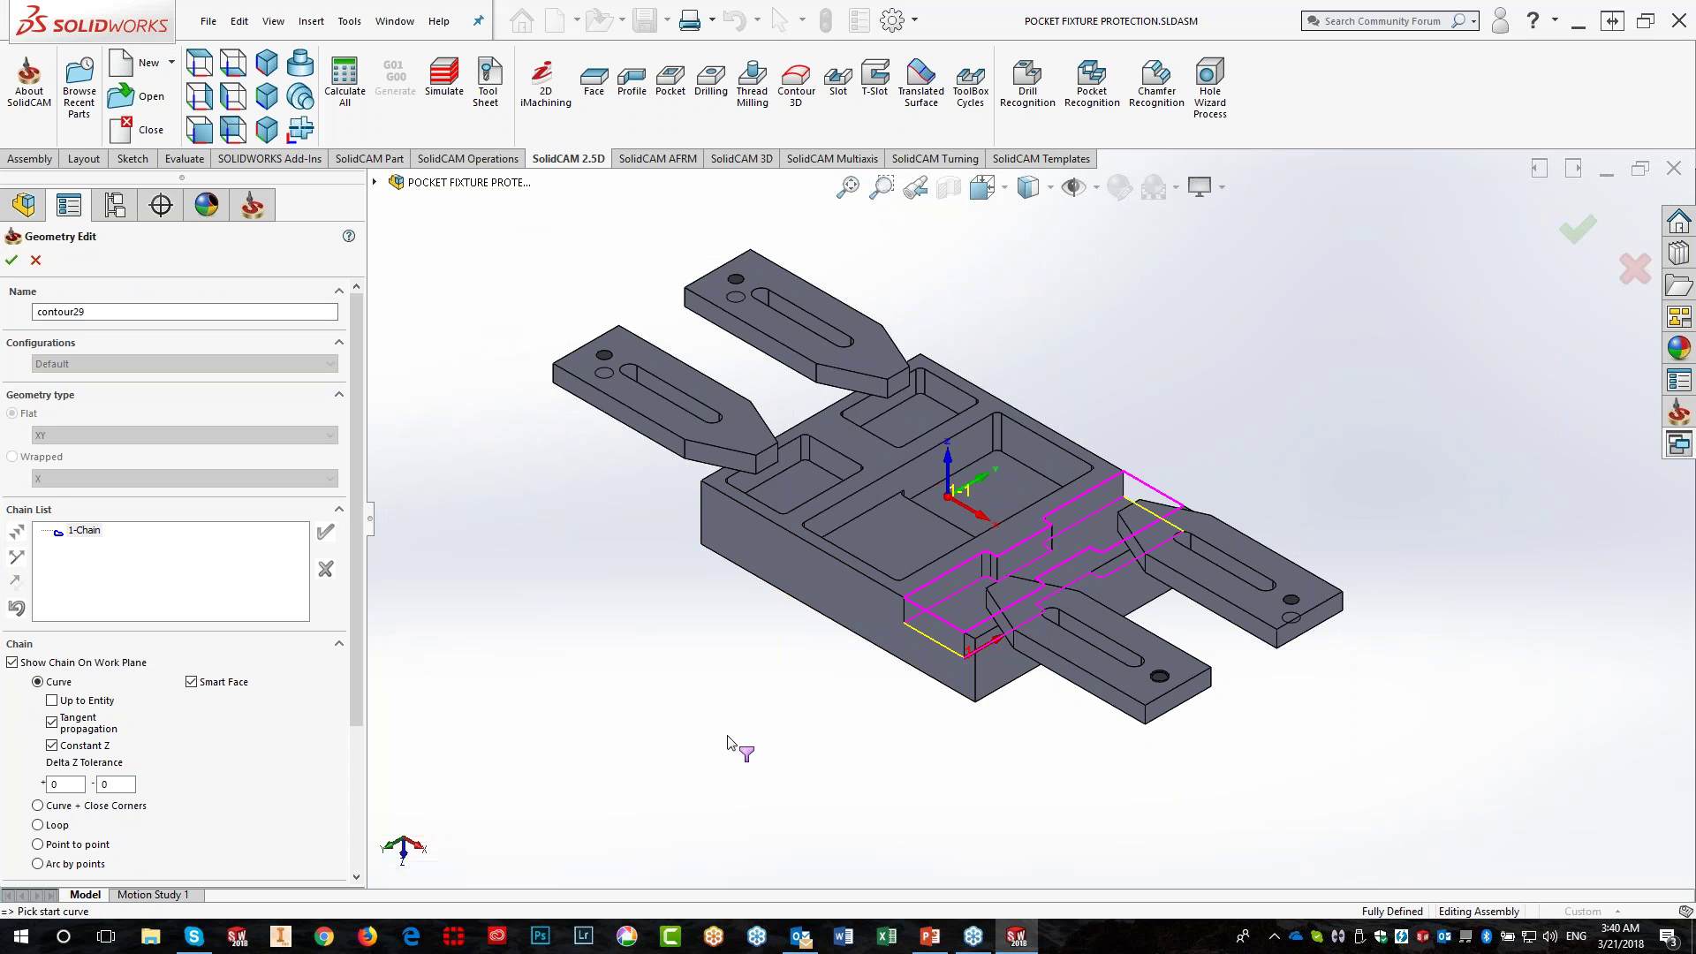
left_click(11, 260)
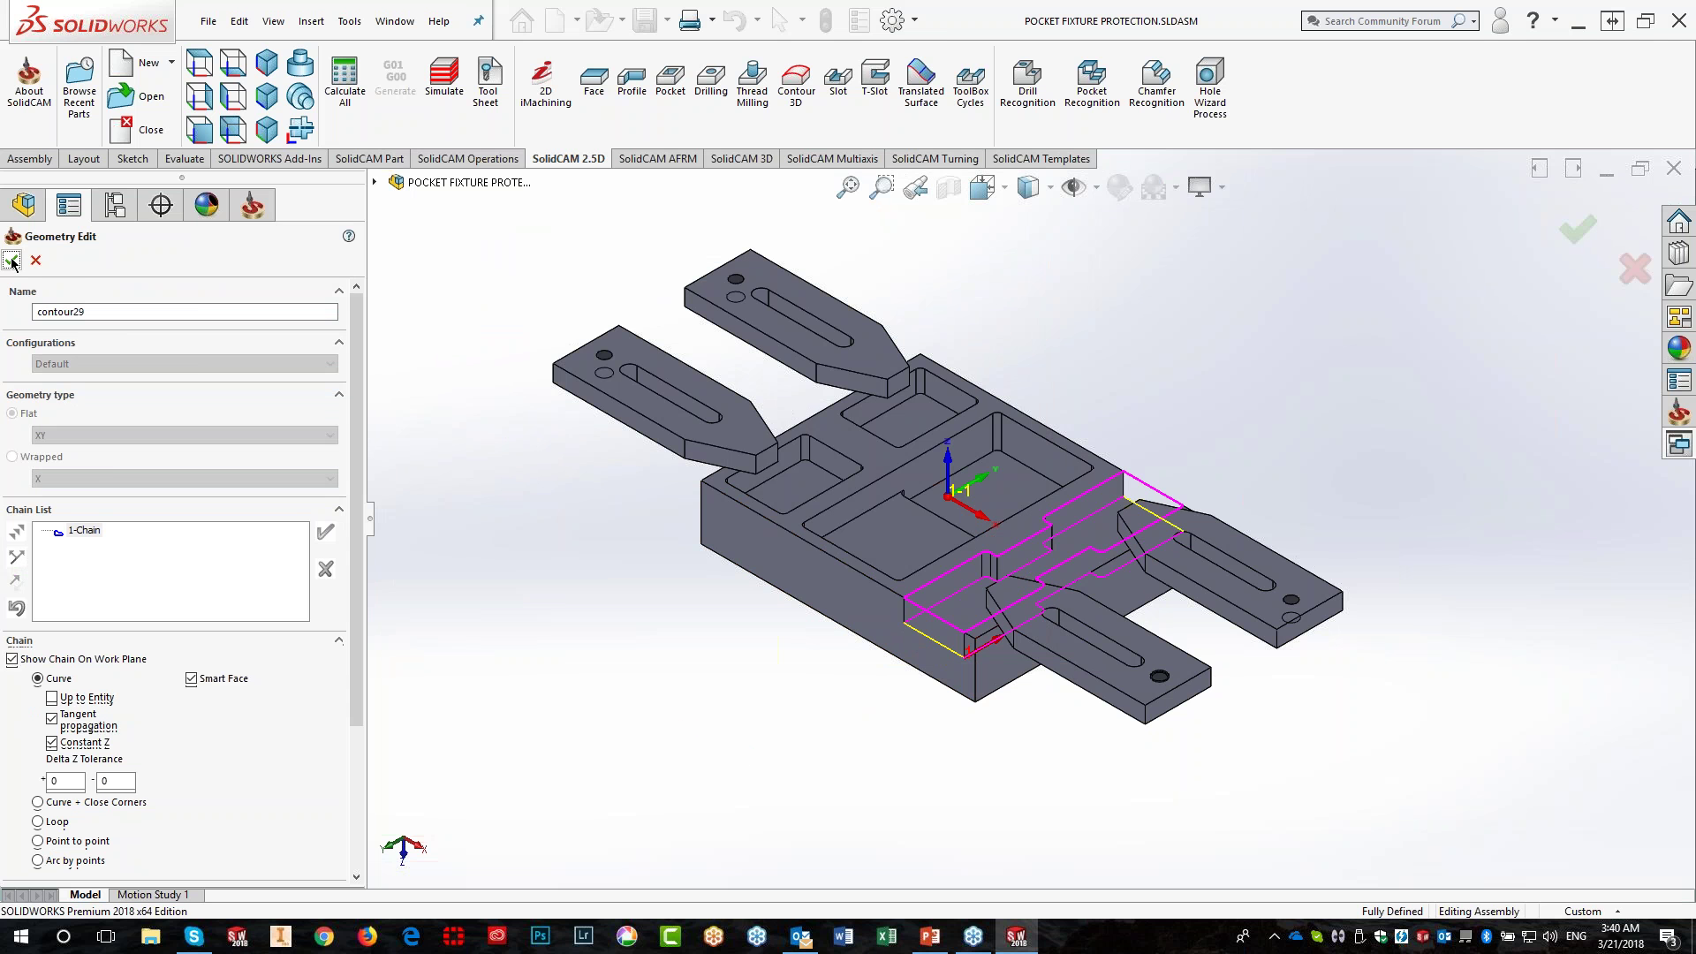
Assign tool 1, the 10 mm end mill, to the pocket operation
left_click(461, 245)
left_click(692, 496)
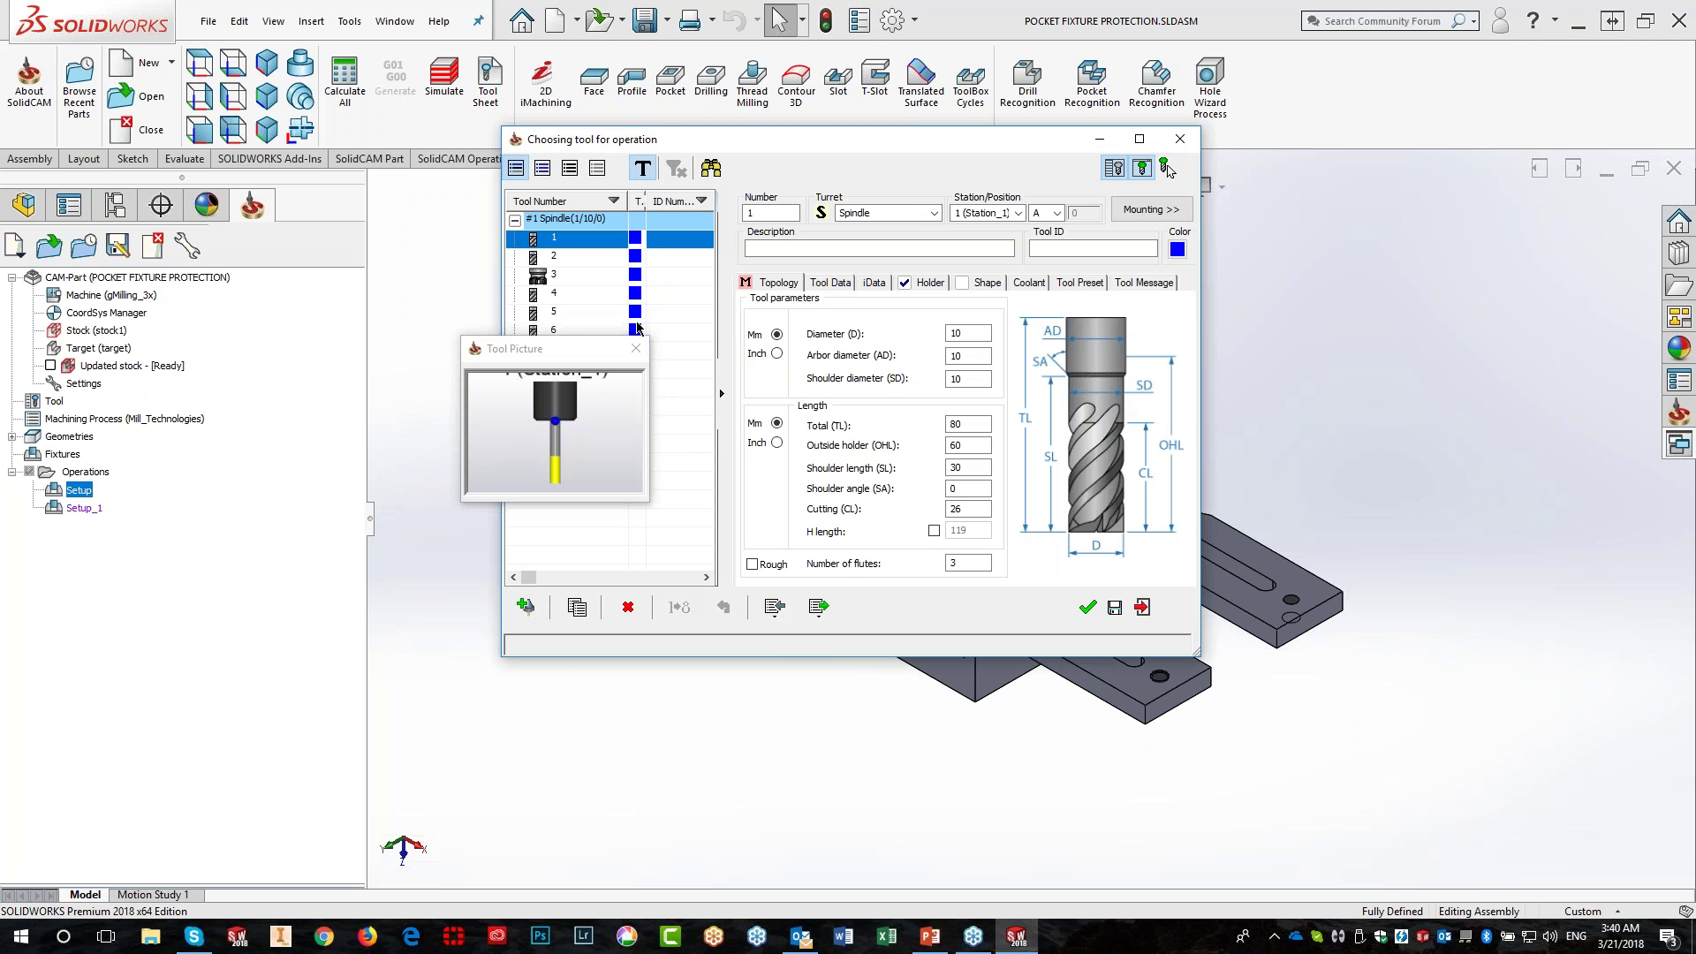
left_click(1087, 608)
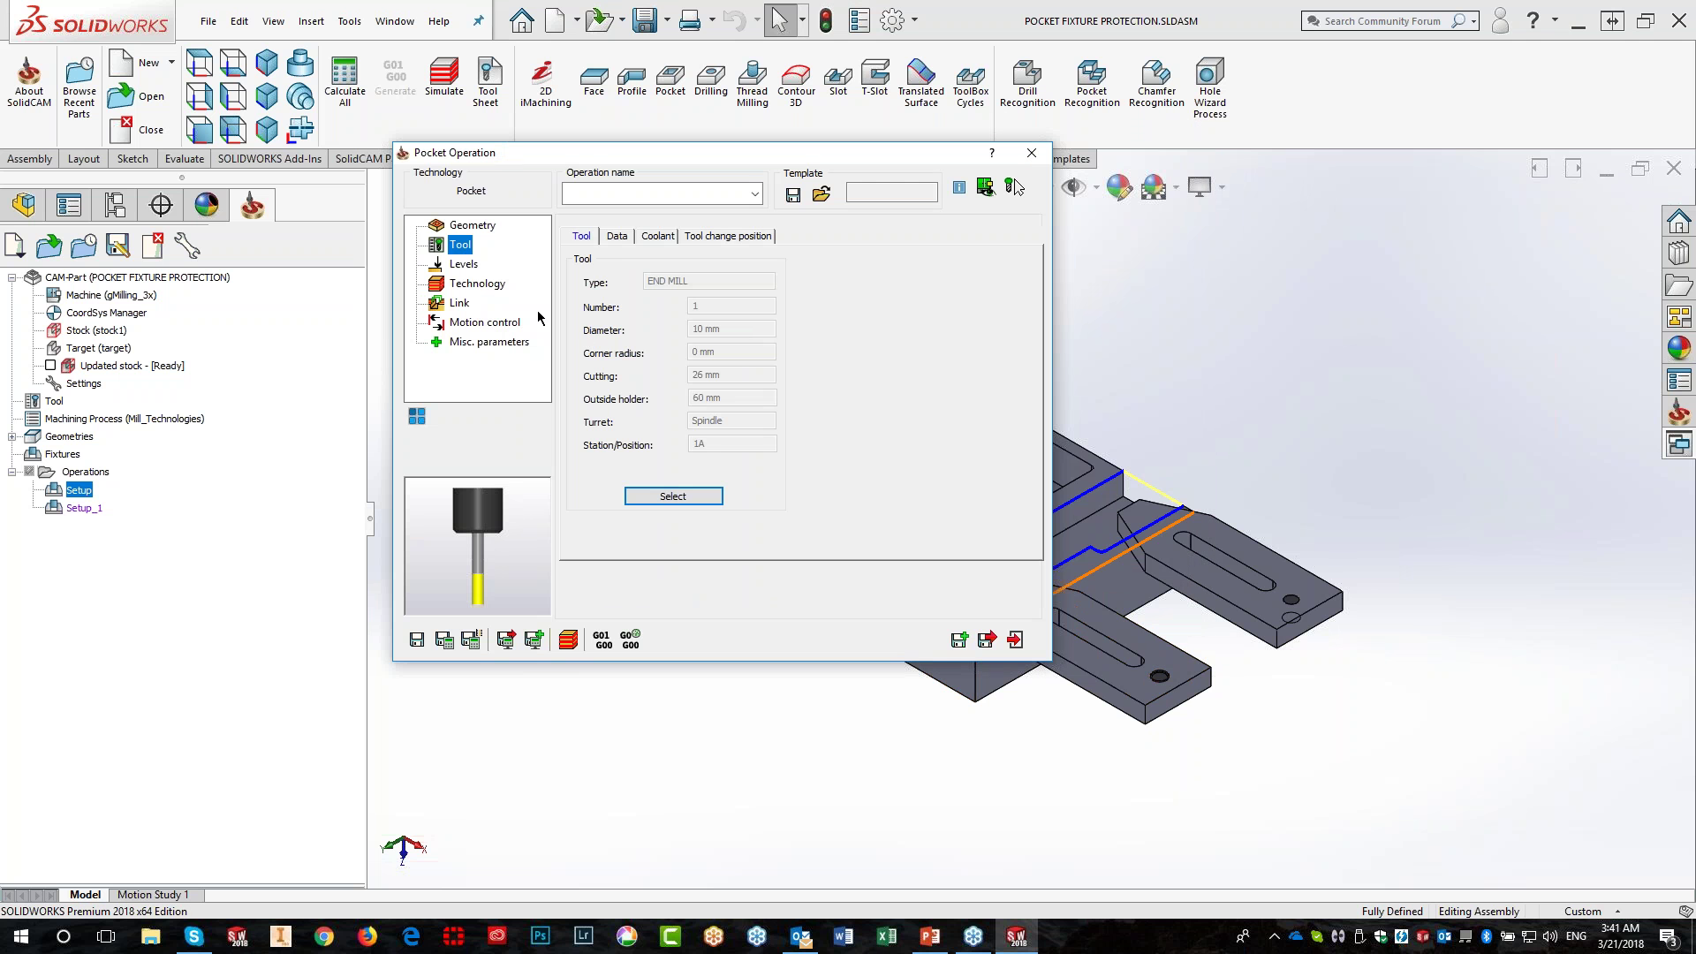
Turn on fixture collision protection with a clearance of 2, leaving rest-material-only cutting off
left_click(482, 229)
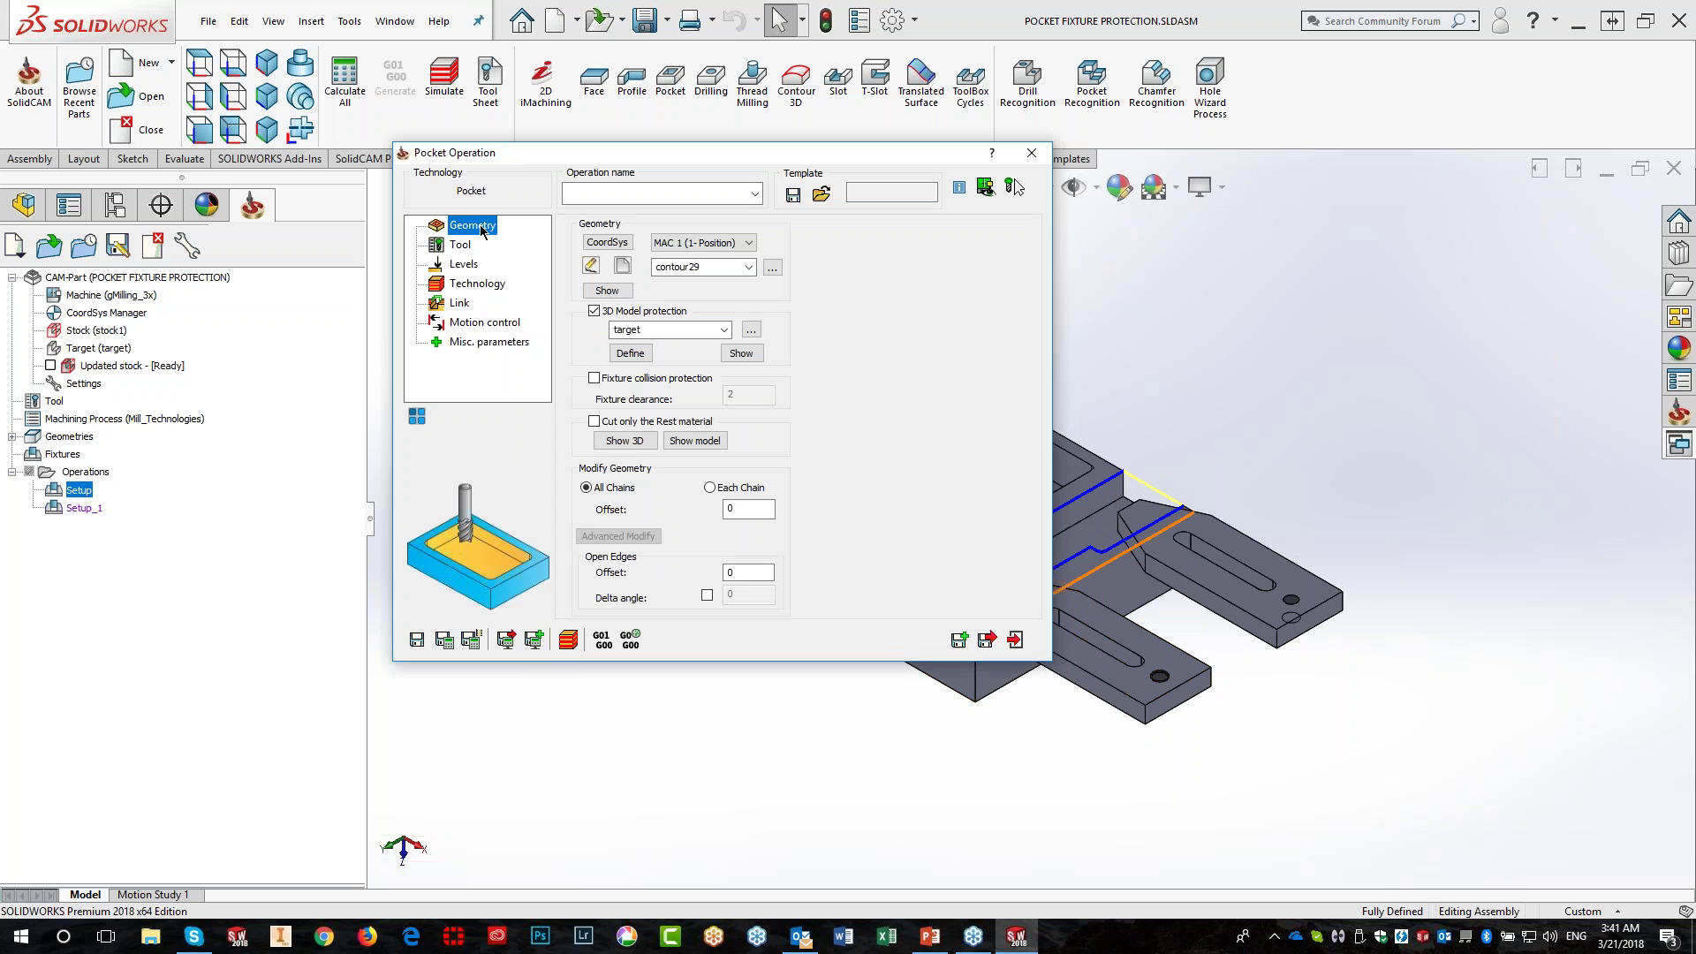
left_click(595, 379)
left_click(595, 422)
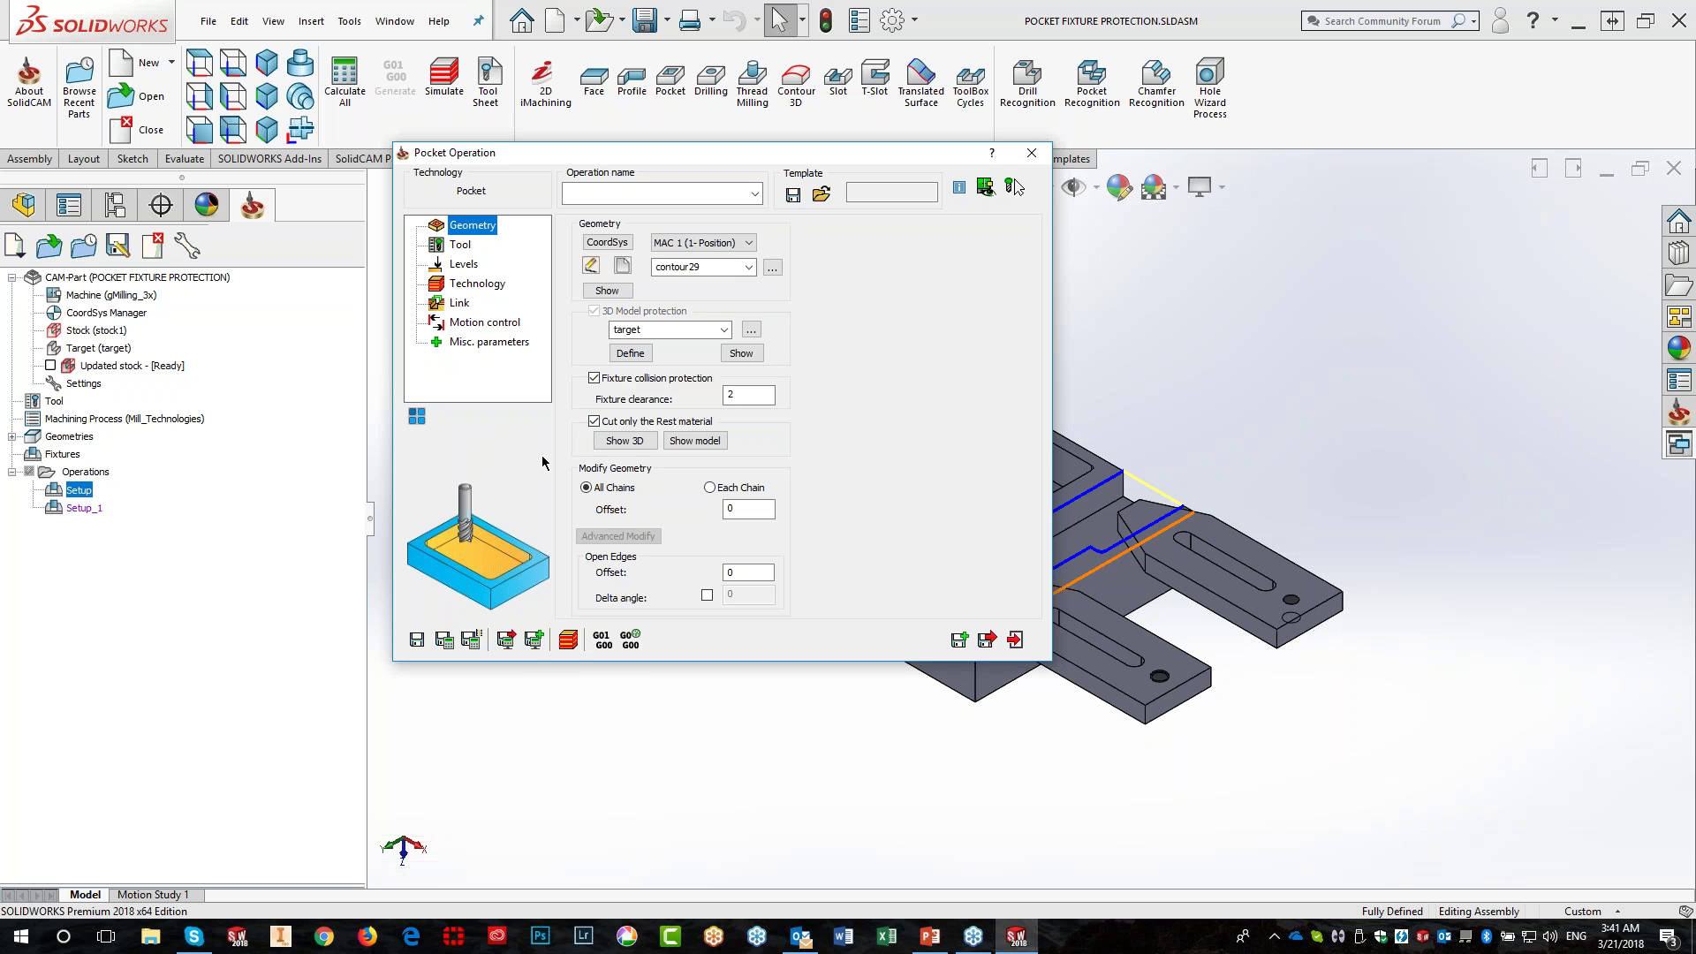
left_click(595, 421)
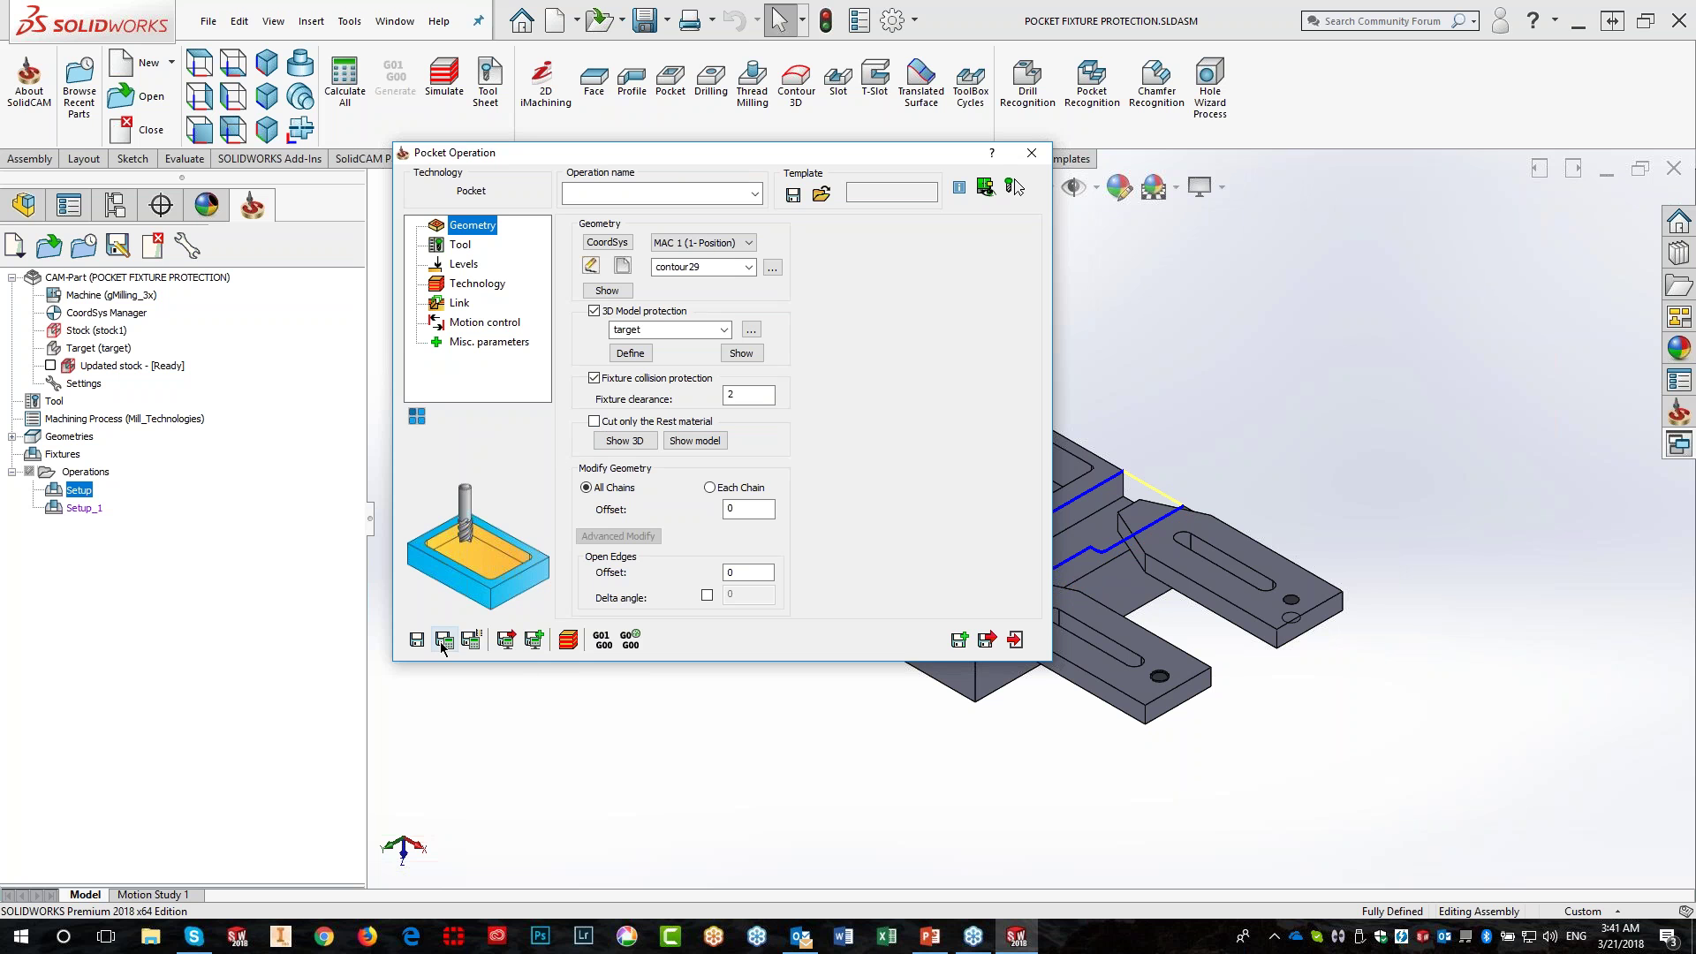
Pick the pocket depth on the step's floor and enable the profile strategy for the open pocket
left_click(472, 264)
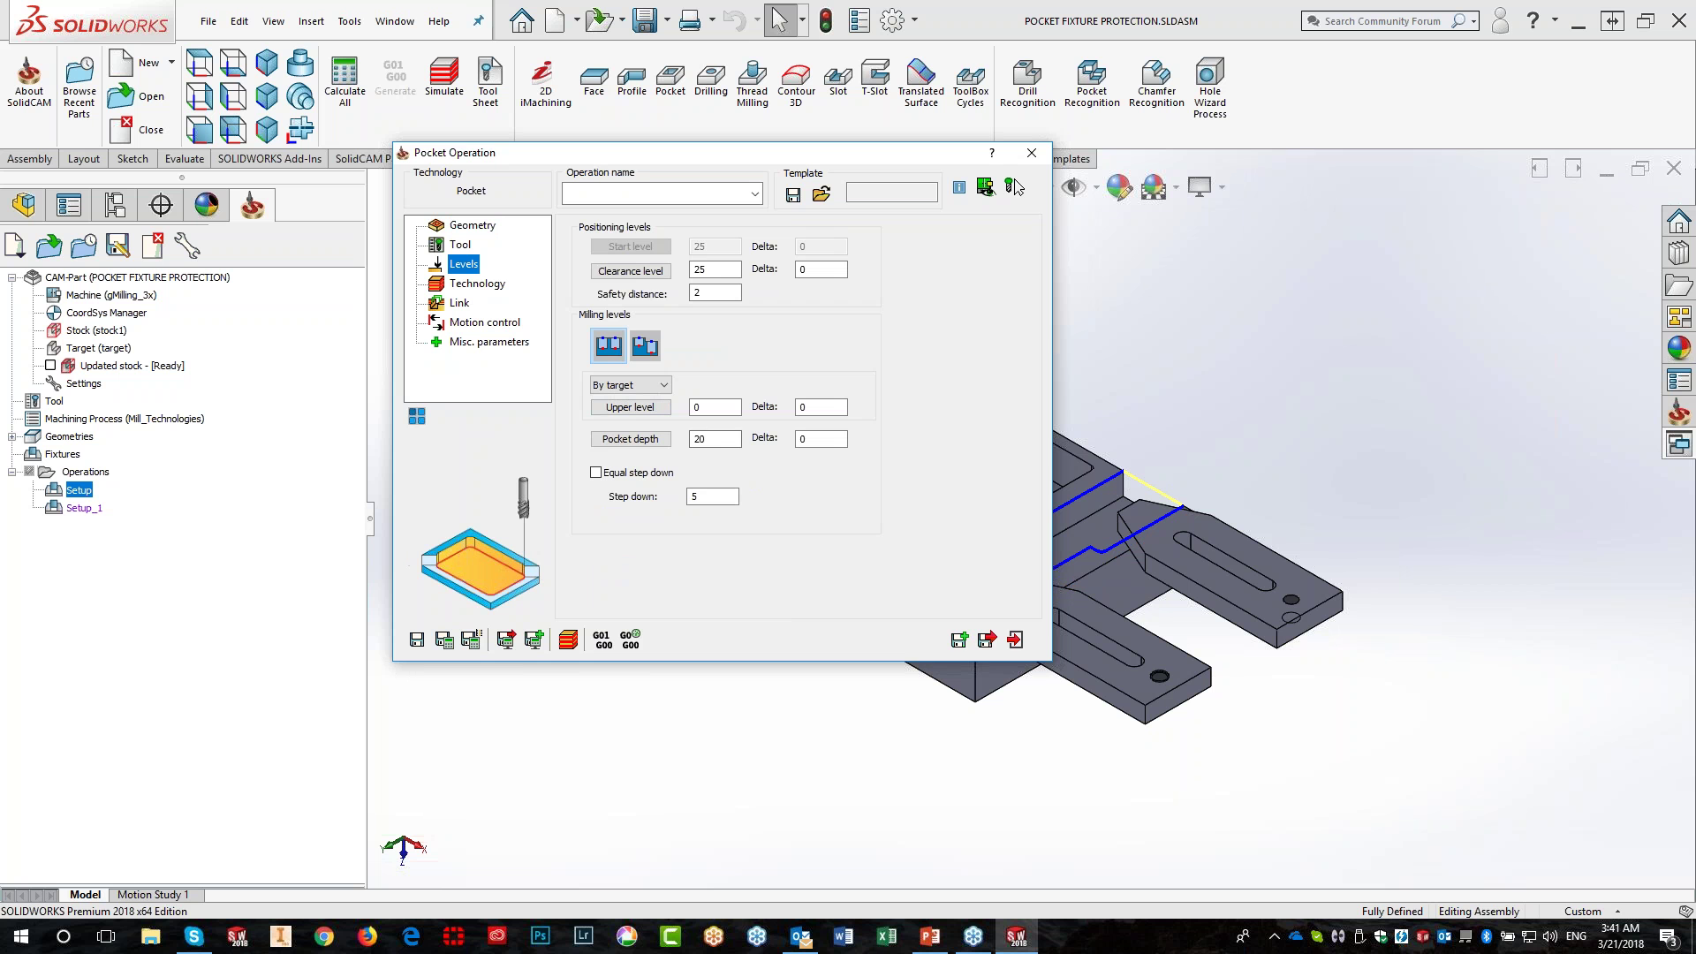
left_click(710, 433)
left_click(1088, 540)
left_click(474, 284)
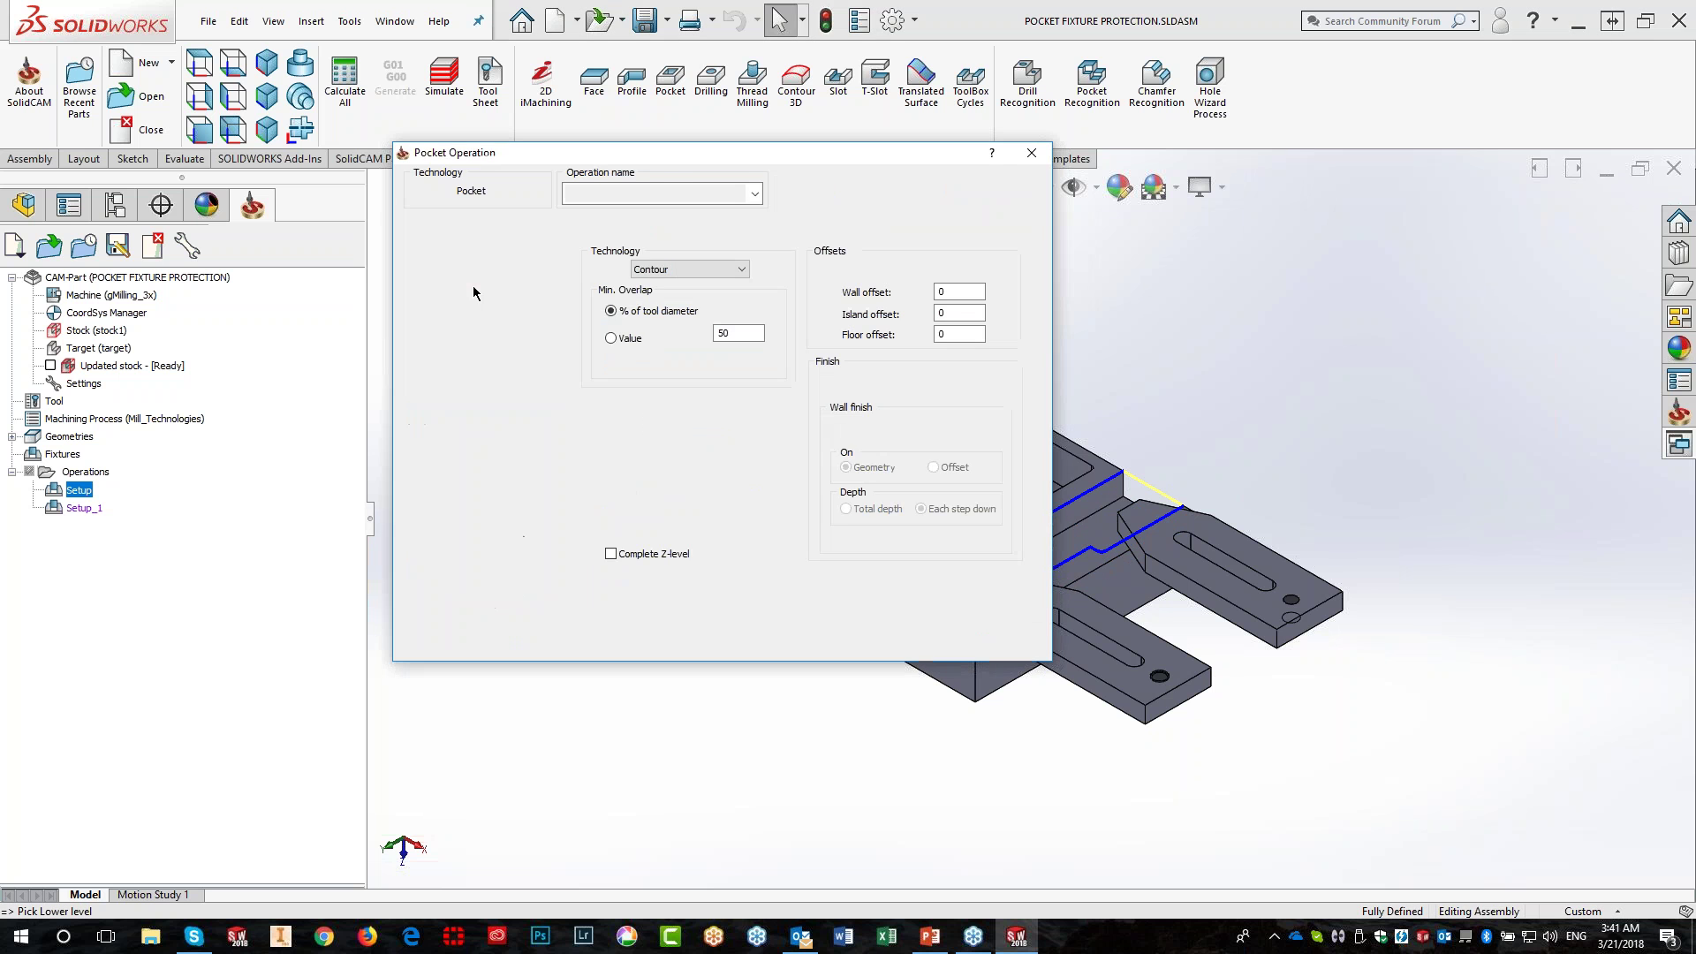
left_click(700, 228)
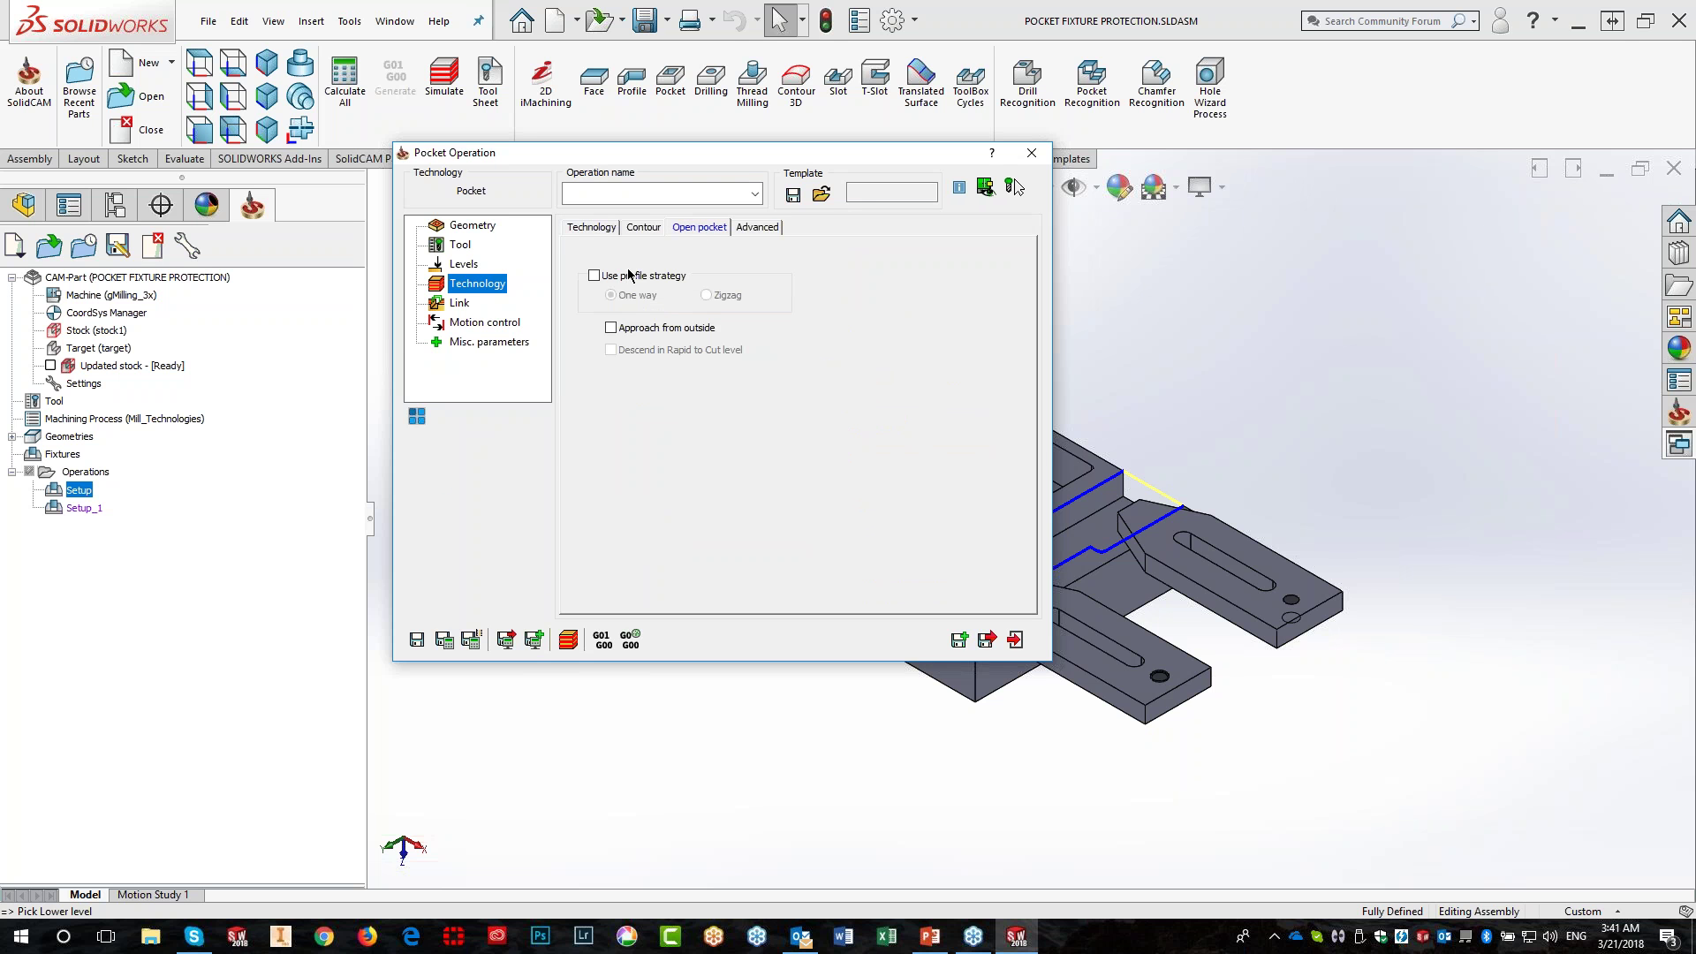
left_click(593, 275)
Set the pocket's lead-in to Arc and make the lead-out the same as the lead-in
left_click(459, 303)
left_click(663, 450)
left_click(651, 488)
left_click(851, 421)
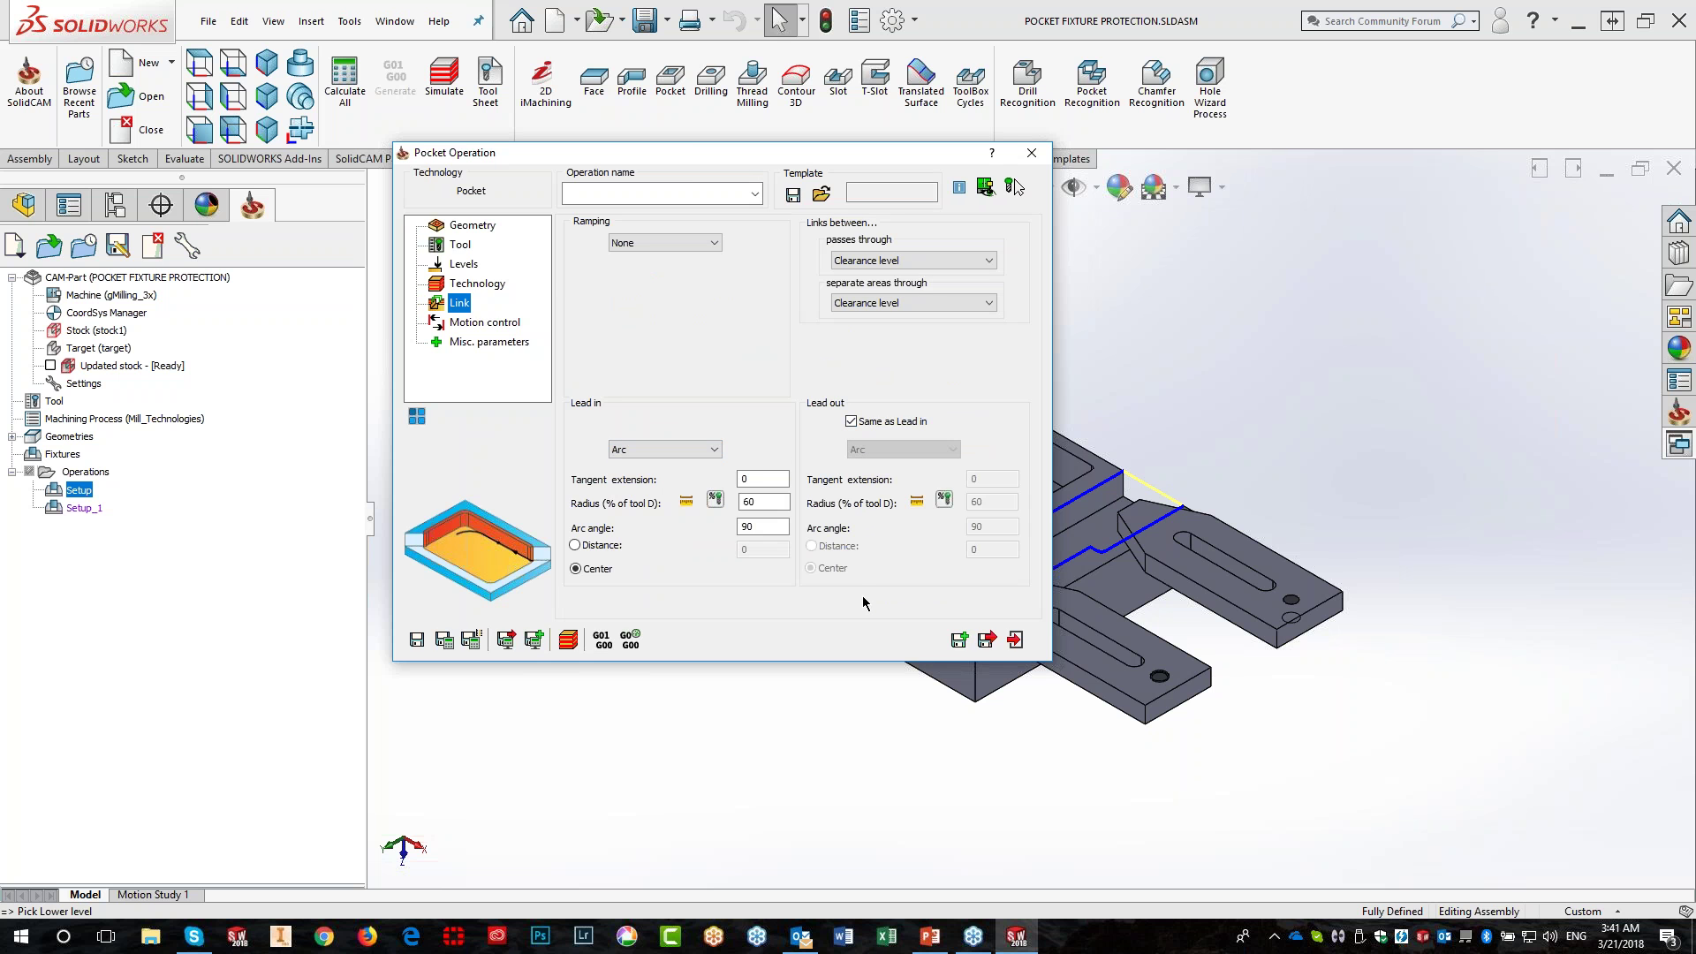
Save and calculate the pocket operation, then close it and examine how its toolpath avoids the clamps
left_click(445, 643)
left_click(679, 381)
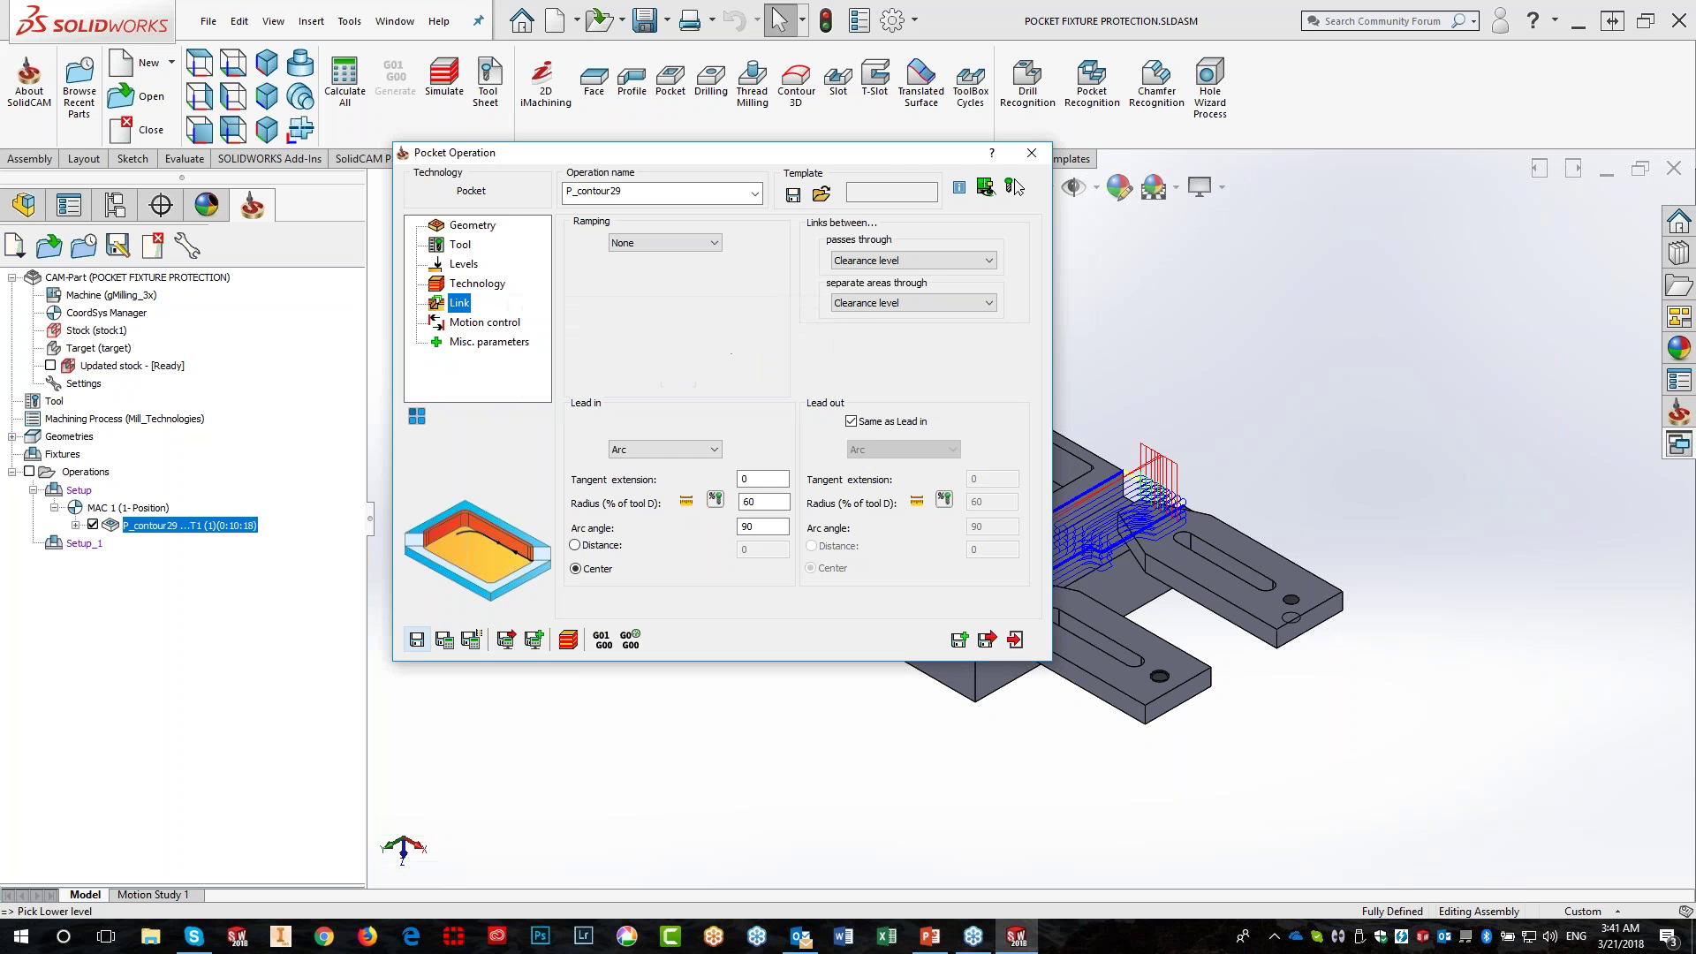
left_click(1032, 153)
middle_click_drag(862, 523, 901, 697)
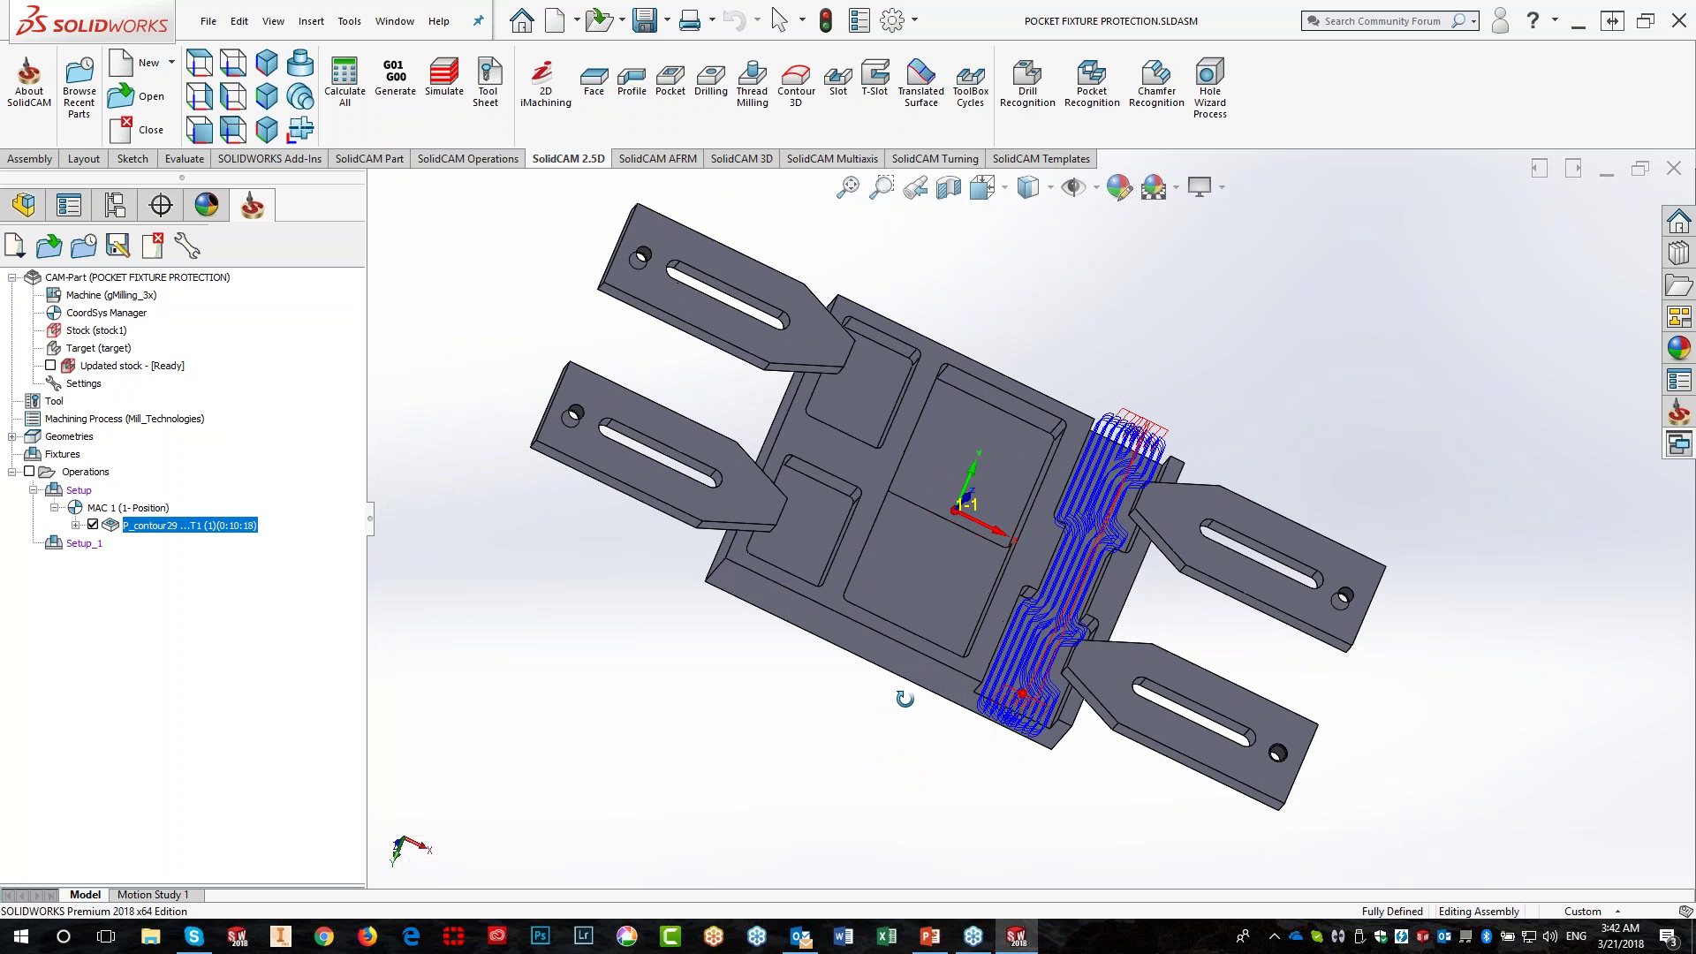
Hide the pocket toolpath and copy the P_contour29 operation into Setup_1
left_click(94, 524)
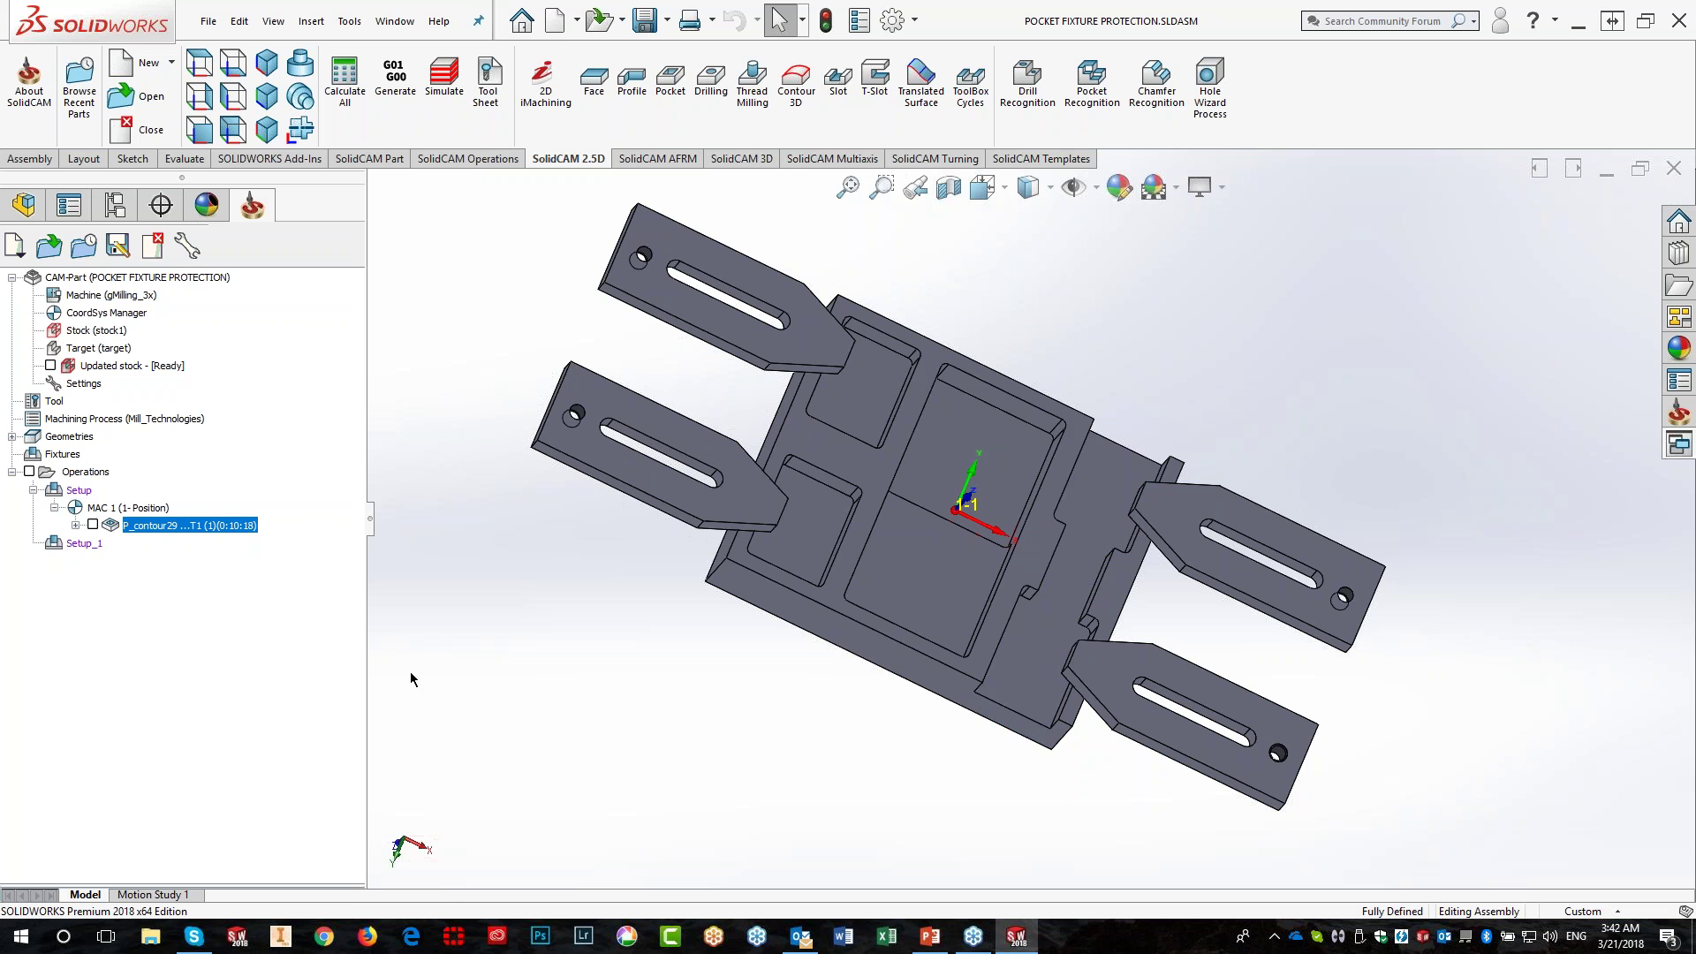
right_click(177, 529)
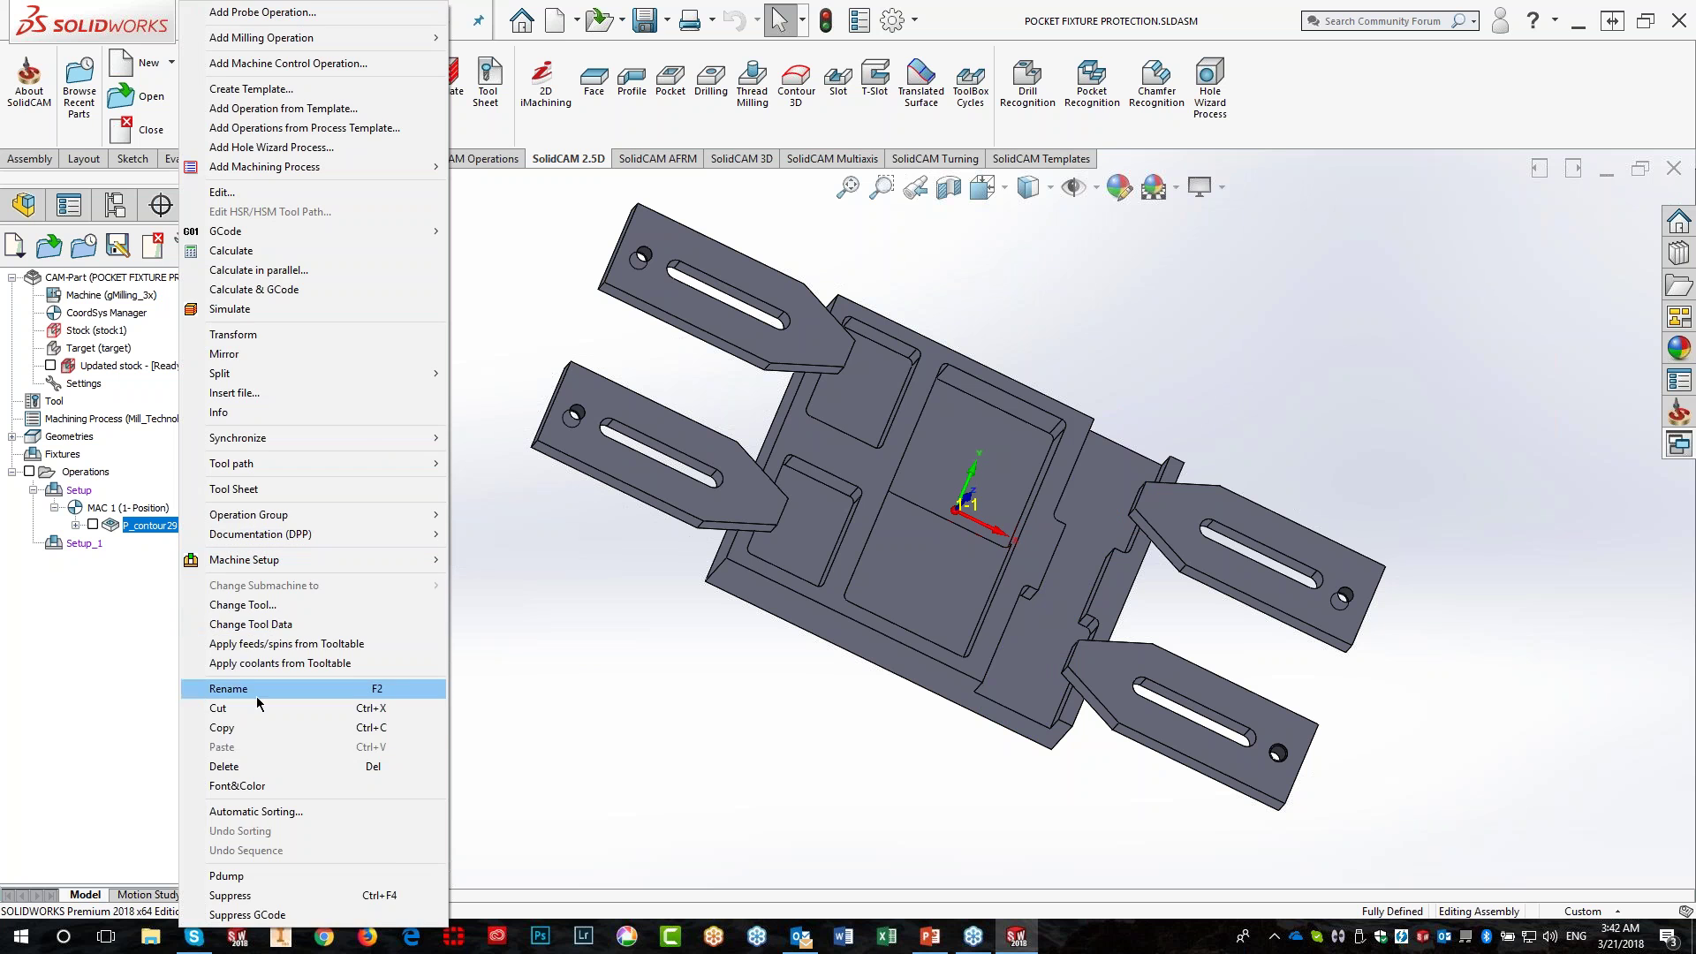
left_click(257, 727)
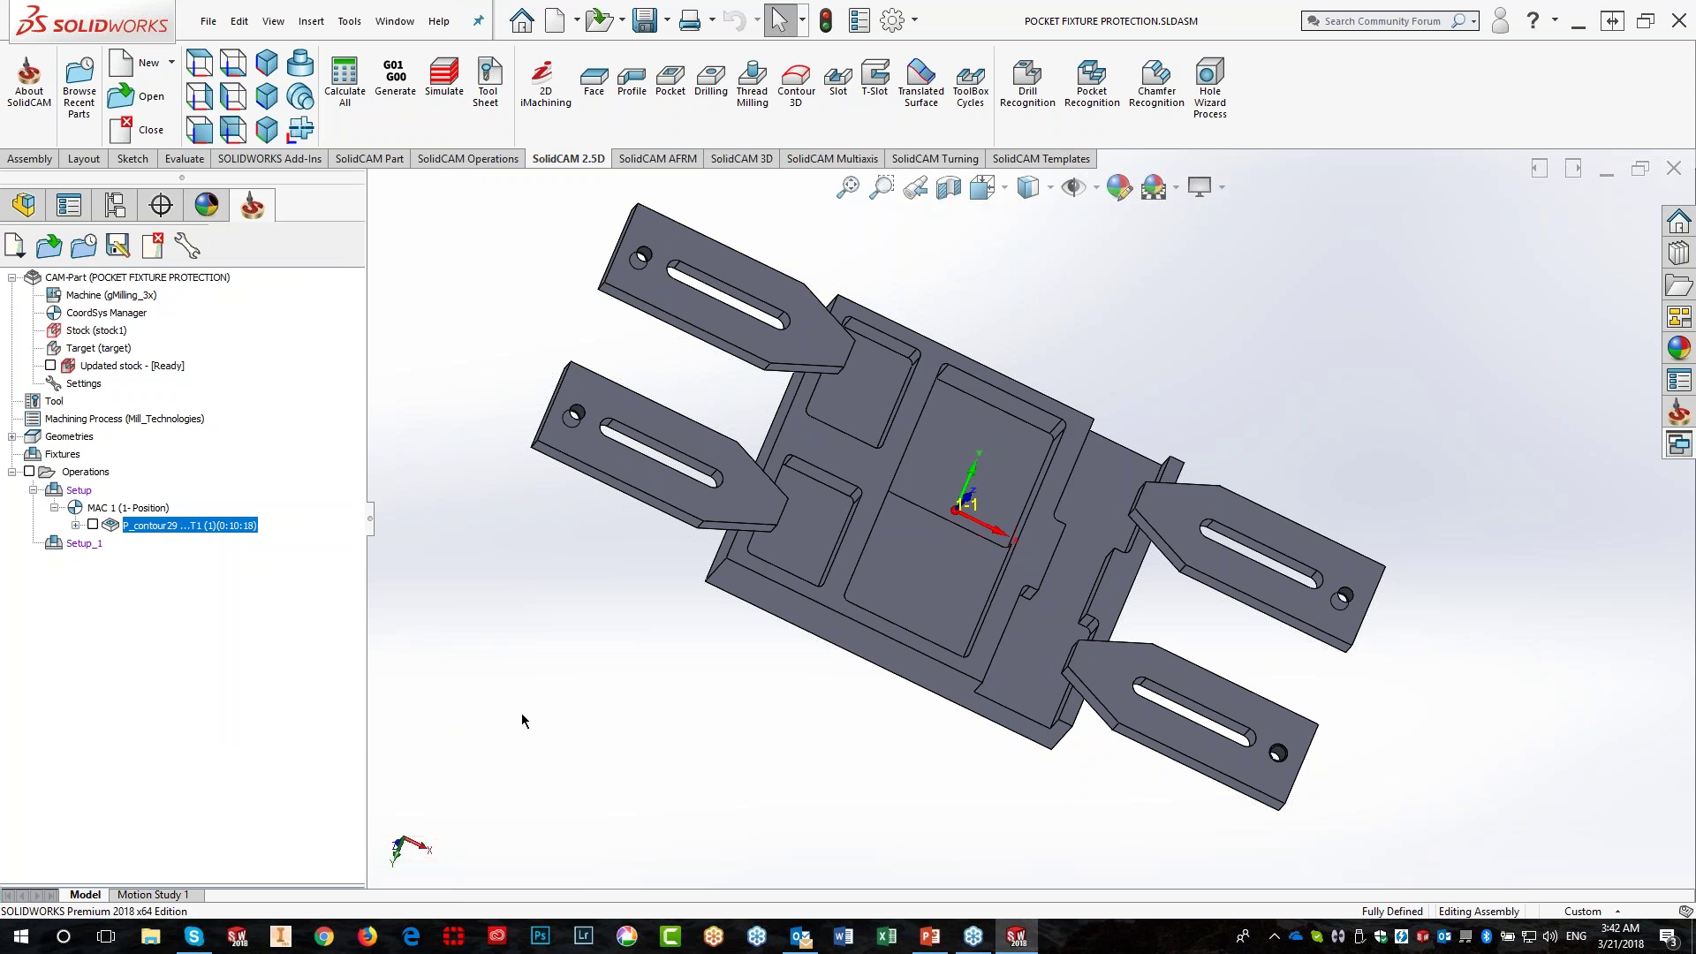
left_click(81, 544)
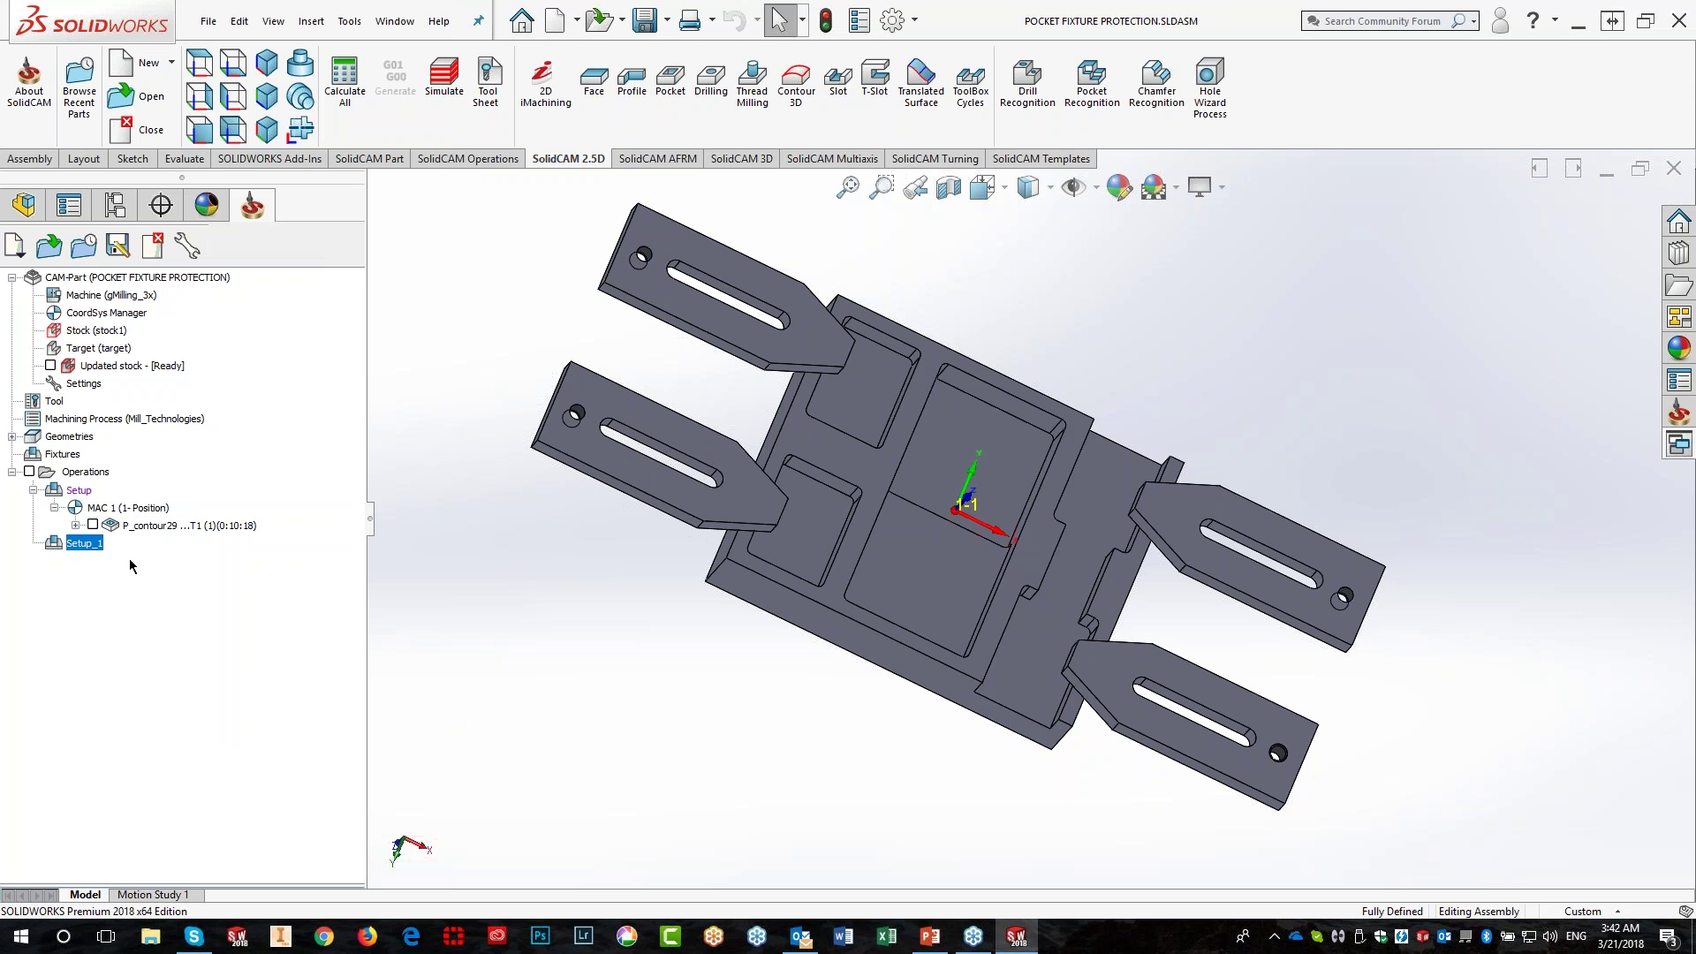
right_click(84, 547)
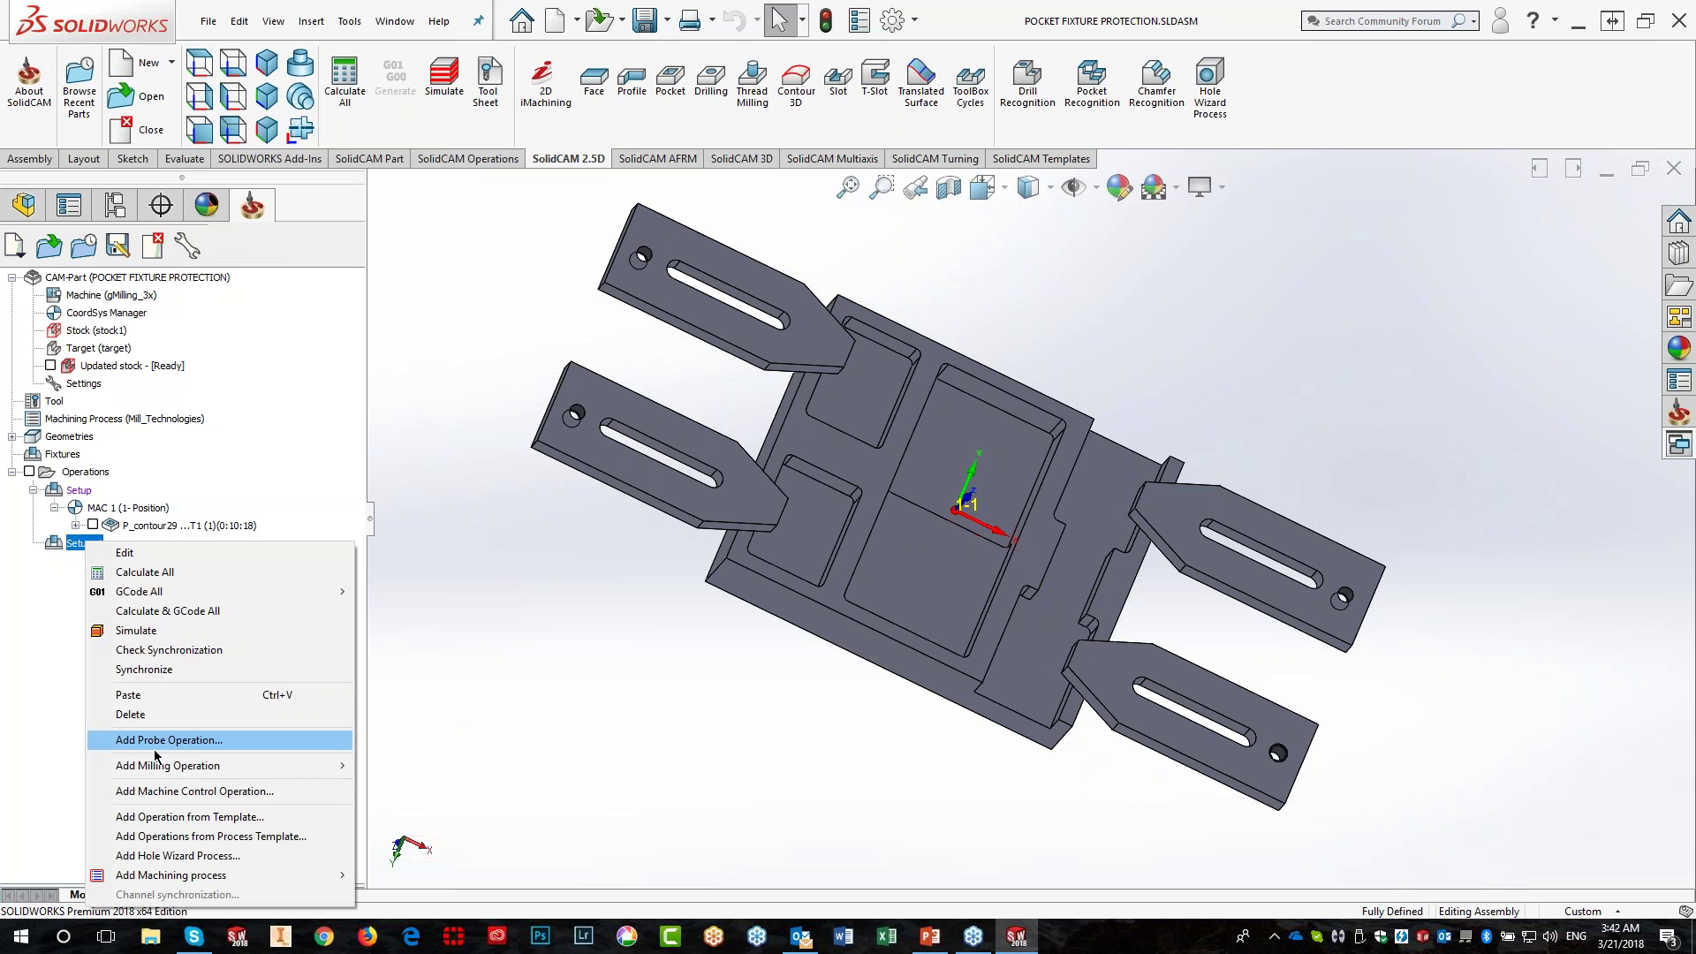
left_click(162, 704)
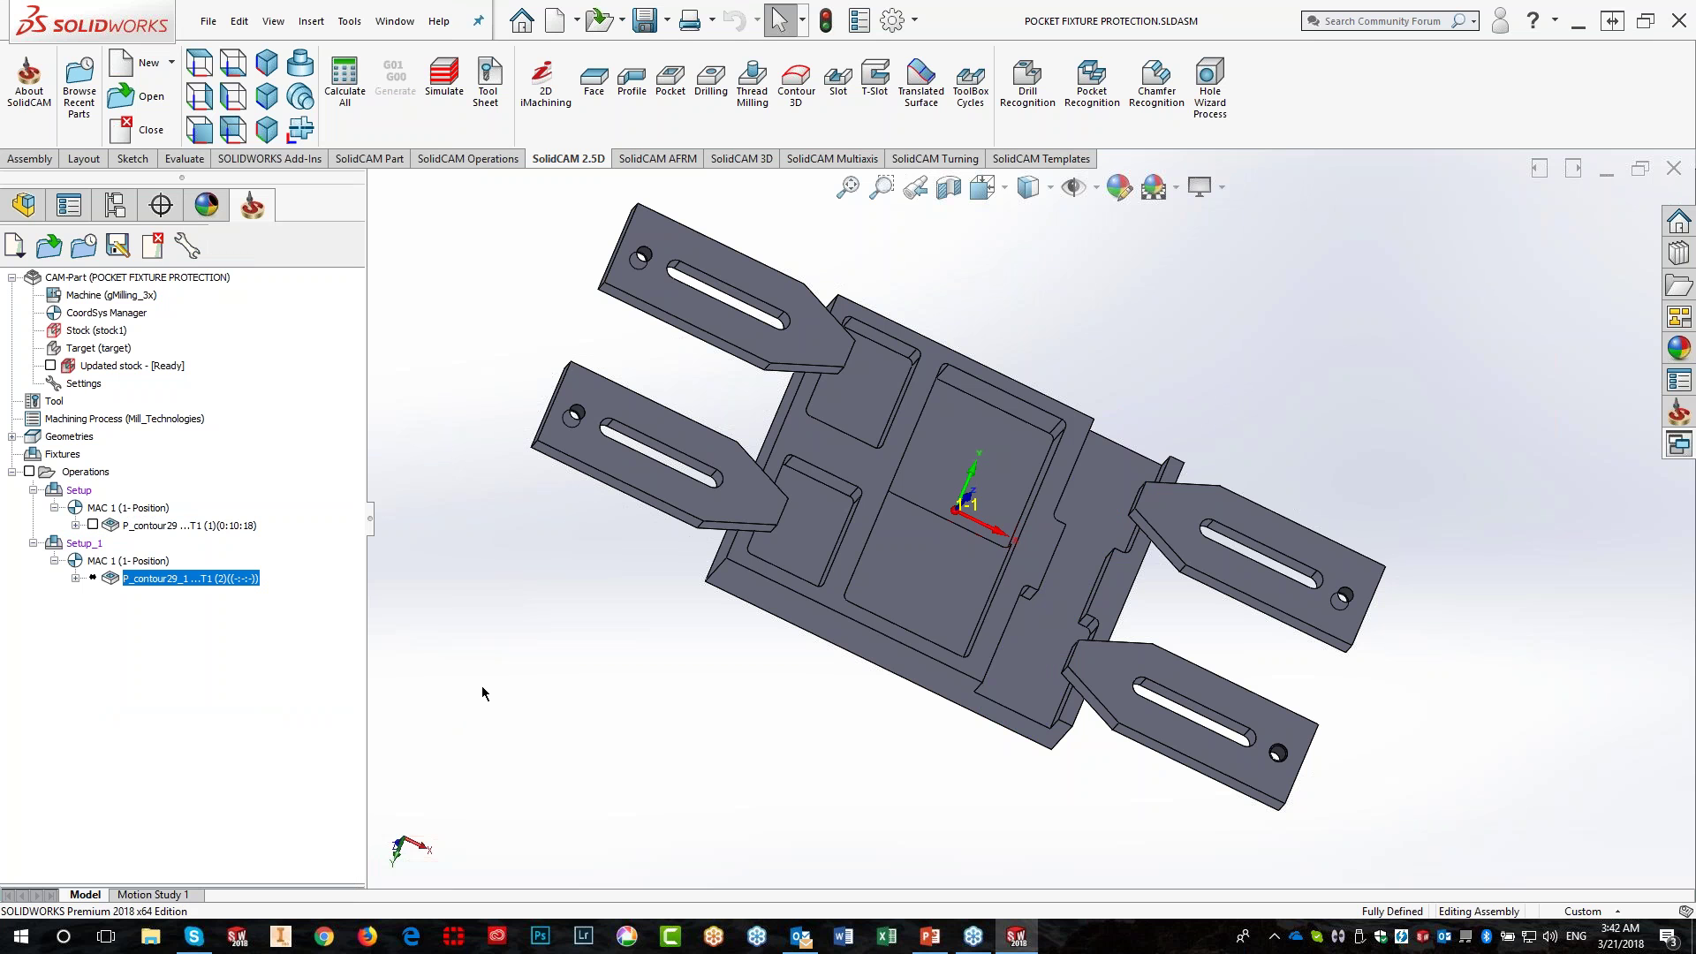
Set the copied pocket operation in Setup_1 to cut only the rest material, then save, calculate and close it
double_click(234, 582)
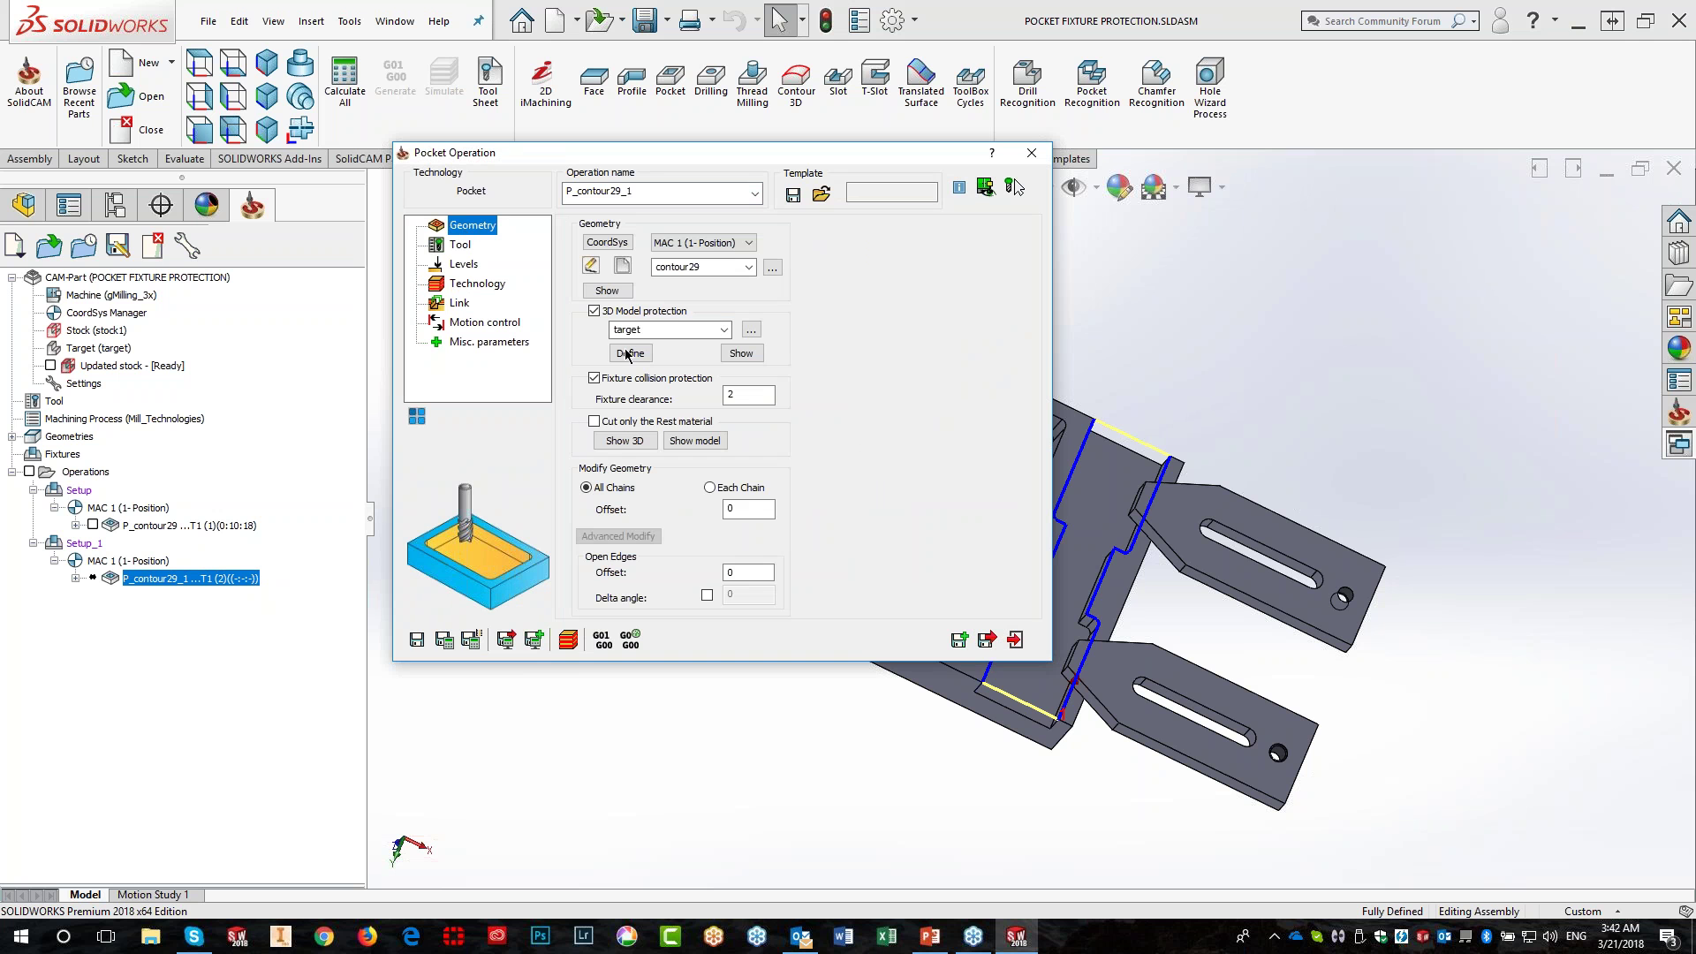
left_click(594, 423)
left_click(444, 641)
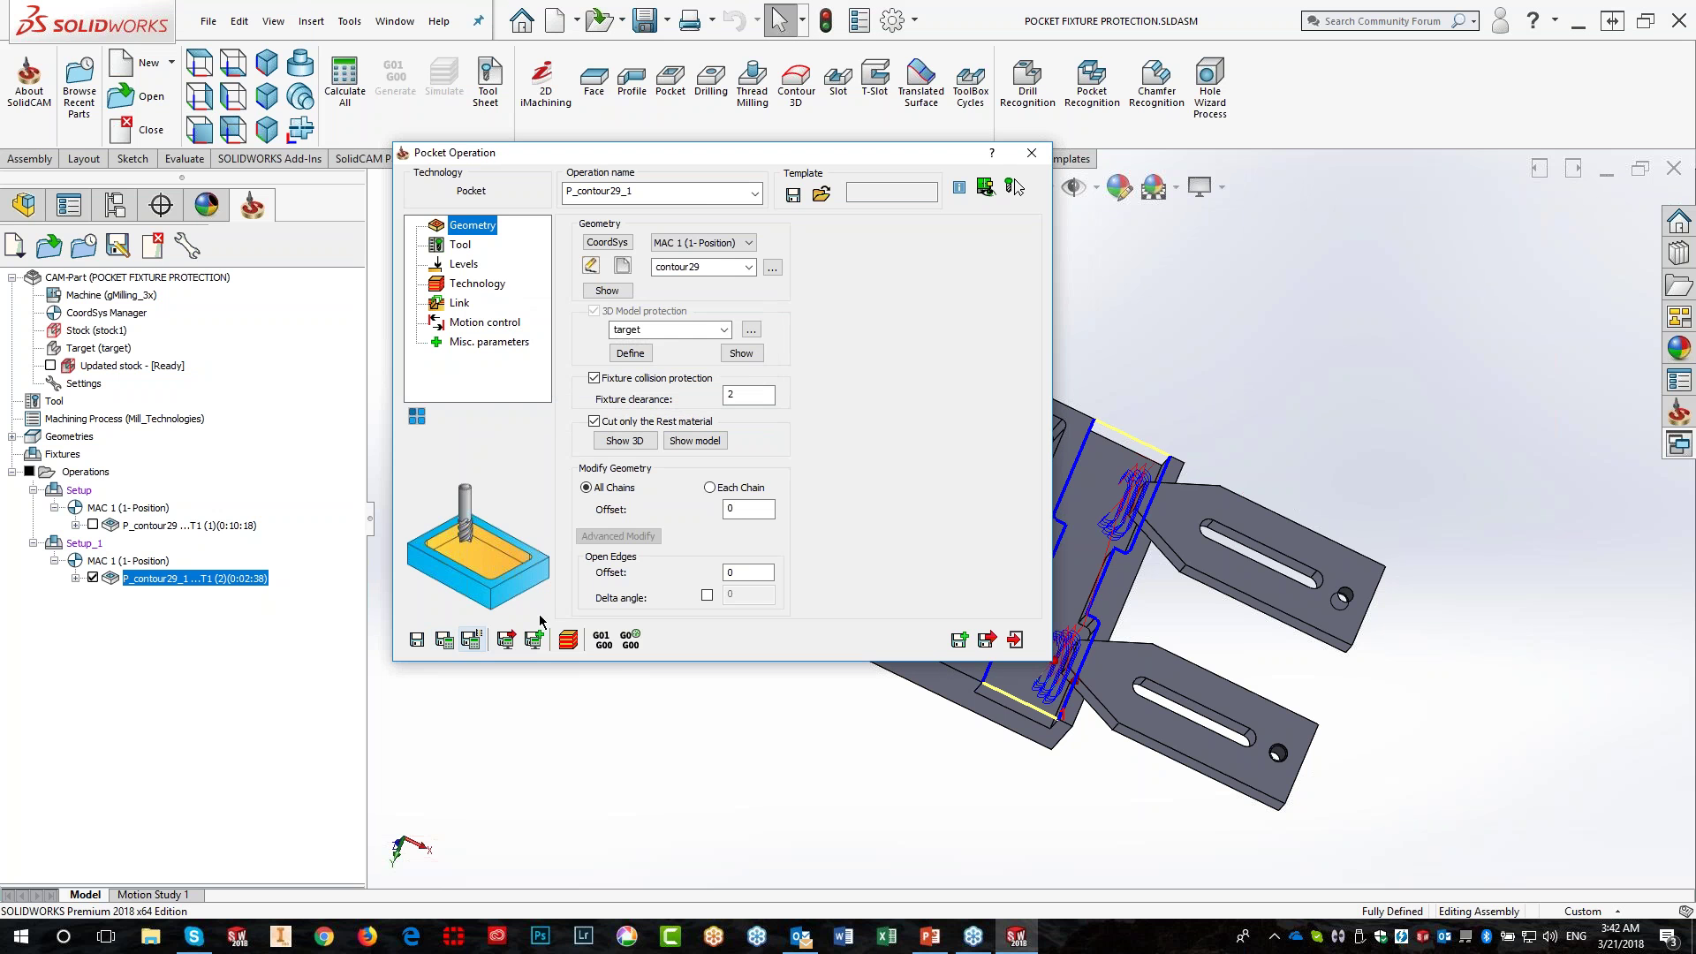
left_click(1016, 639)
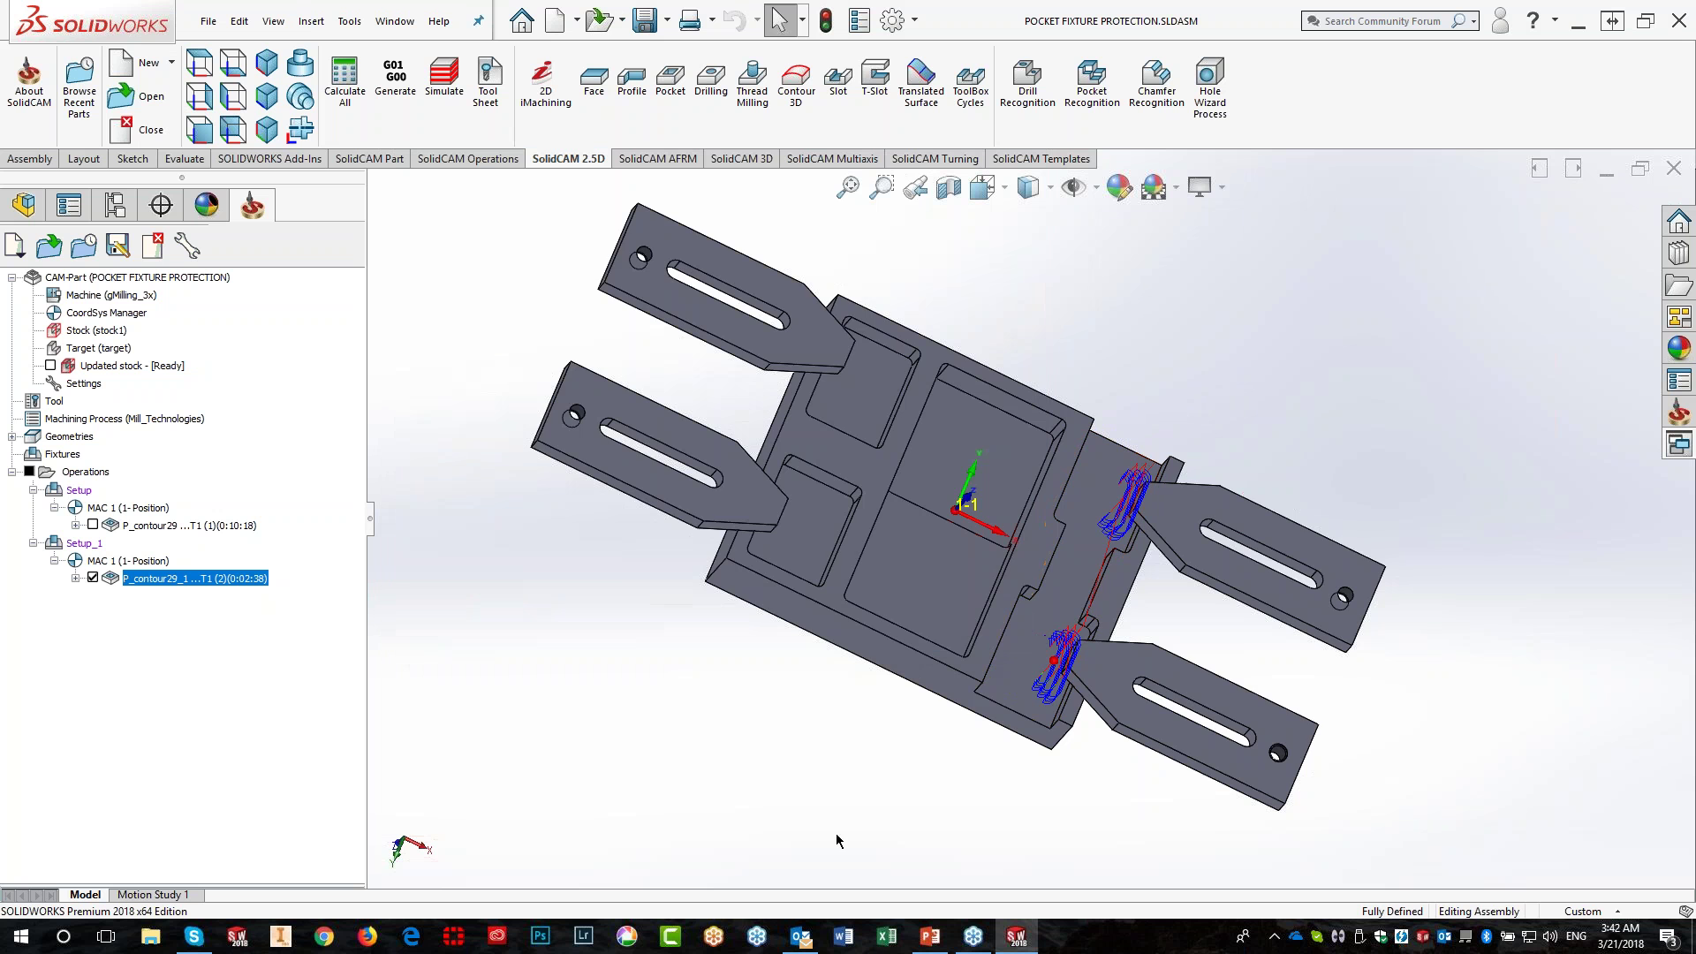
Examine the rest-material toolpath around the clamp tips from several angles
mouse_move(897, 802)
middle_mouse_down()
mouse_move(920, 787)
mouse_move(934, 712)
mouse_move(944, 809)
mouse_move(910, 806)
middle_mouse_up()
scroll(1060, 565, "down", 3)
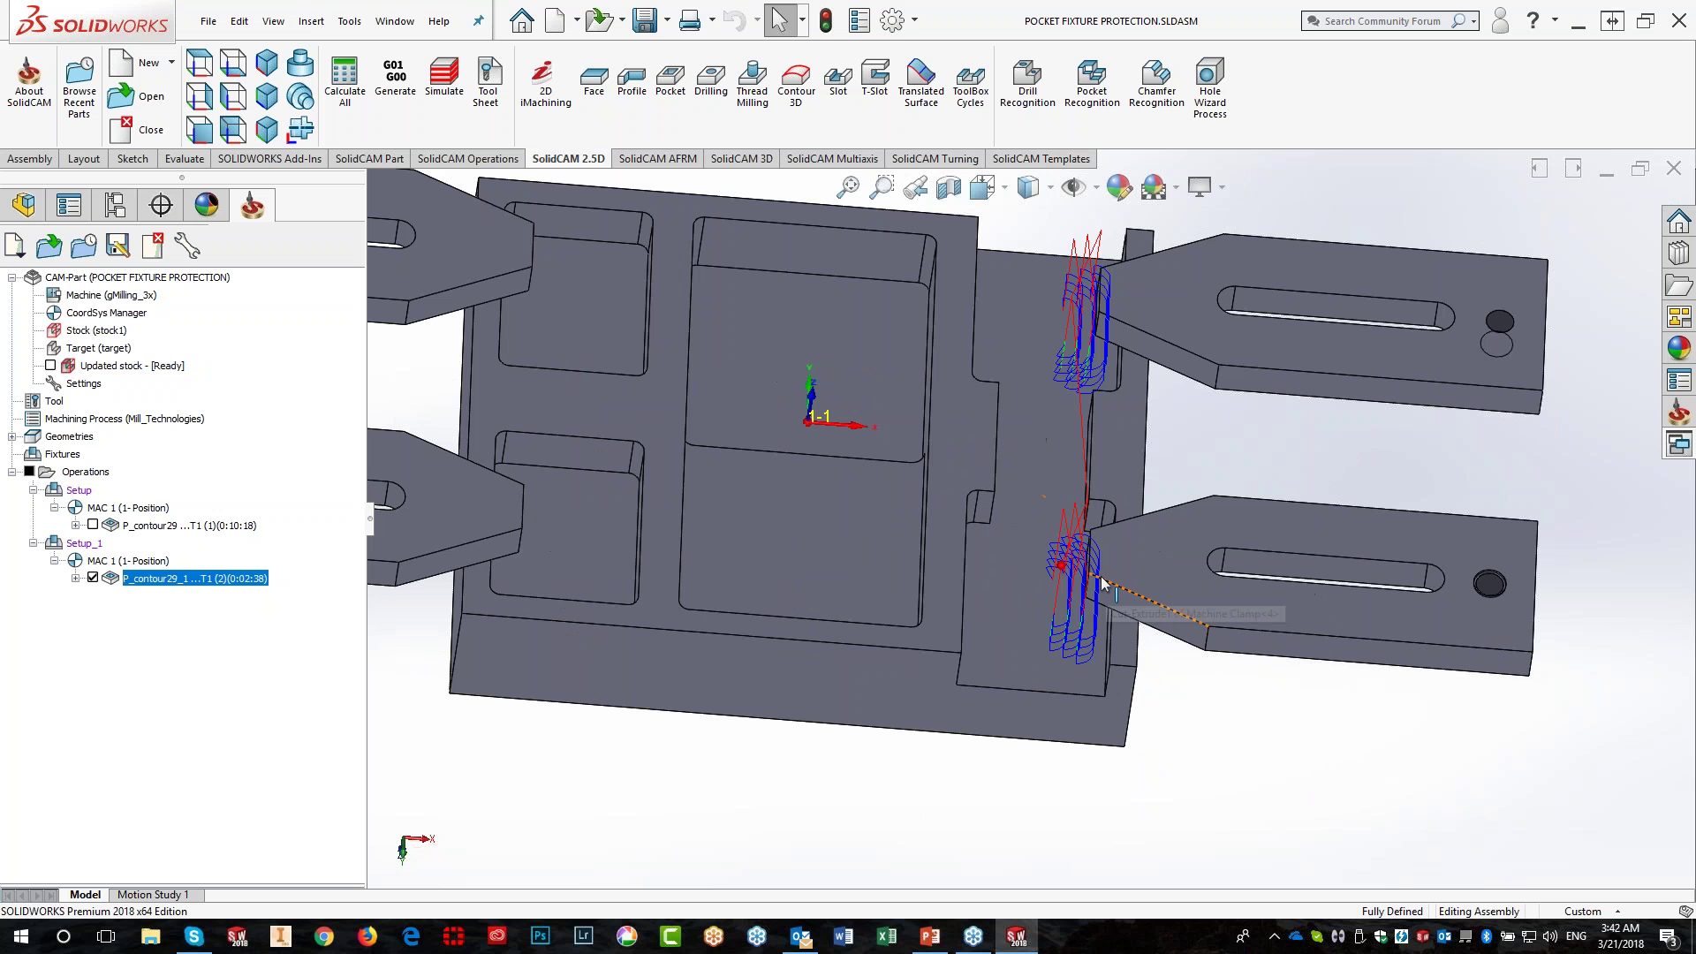
mouse_move(1056, 586)
middle_mouse_down()
mouse_move(979, 612)
mouse_move(1029, 638)
mouse_move(1030, 590)
middle_mouse_up()
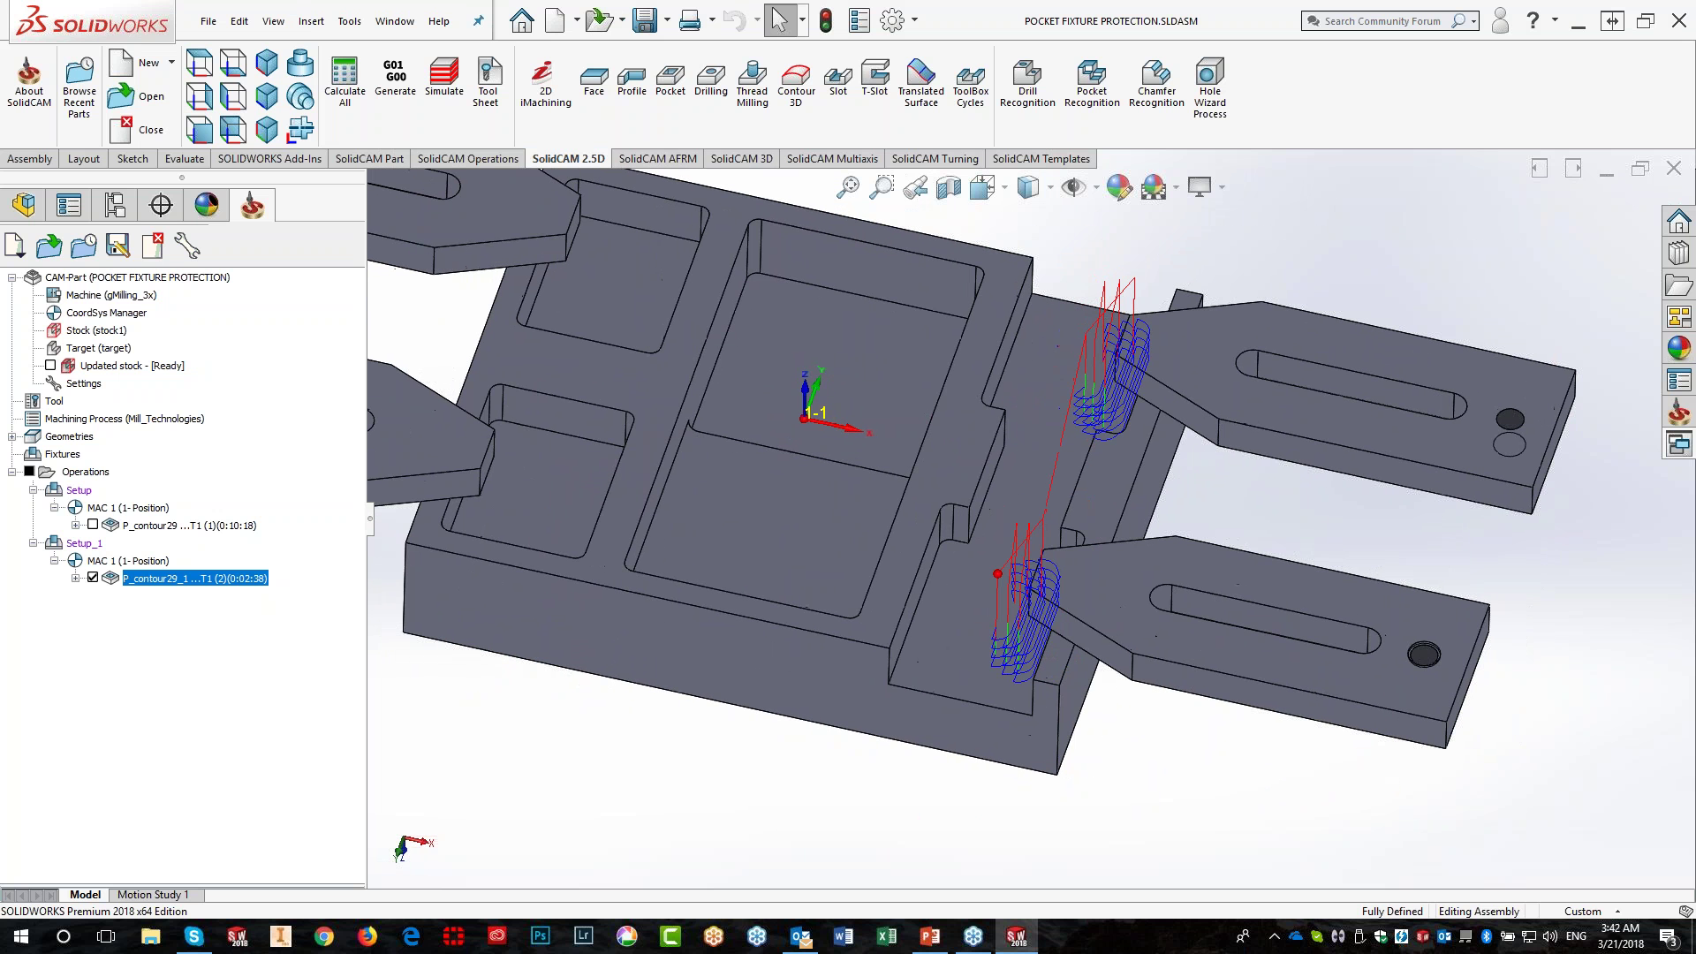
Simulate all operations of both setups in SolidVerify up to the end of machining, and exit the simulation
left_click(86, 473)
left_click(442, 84)
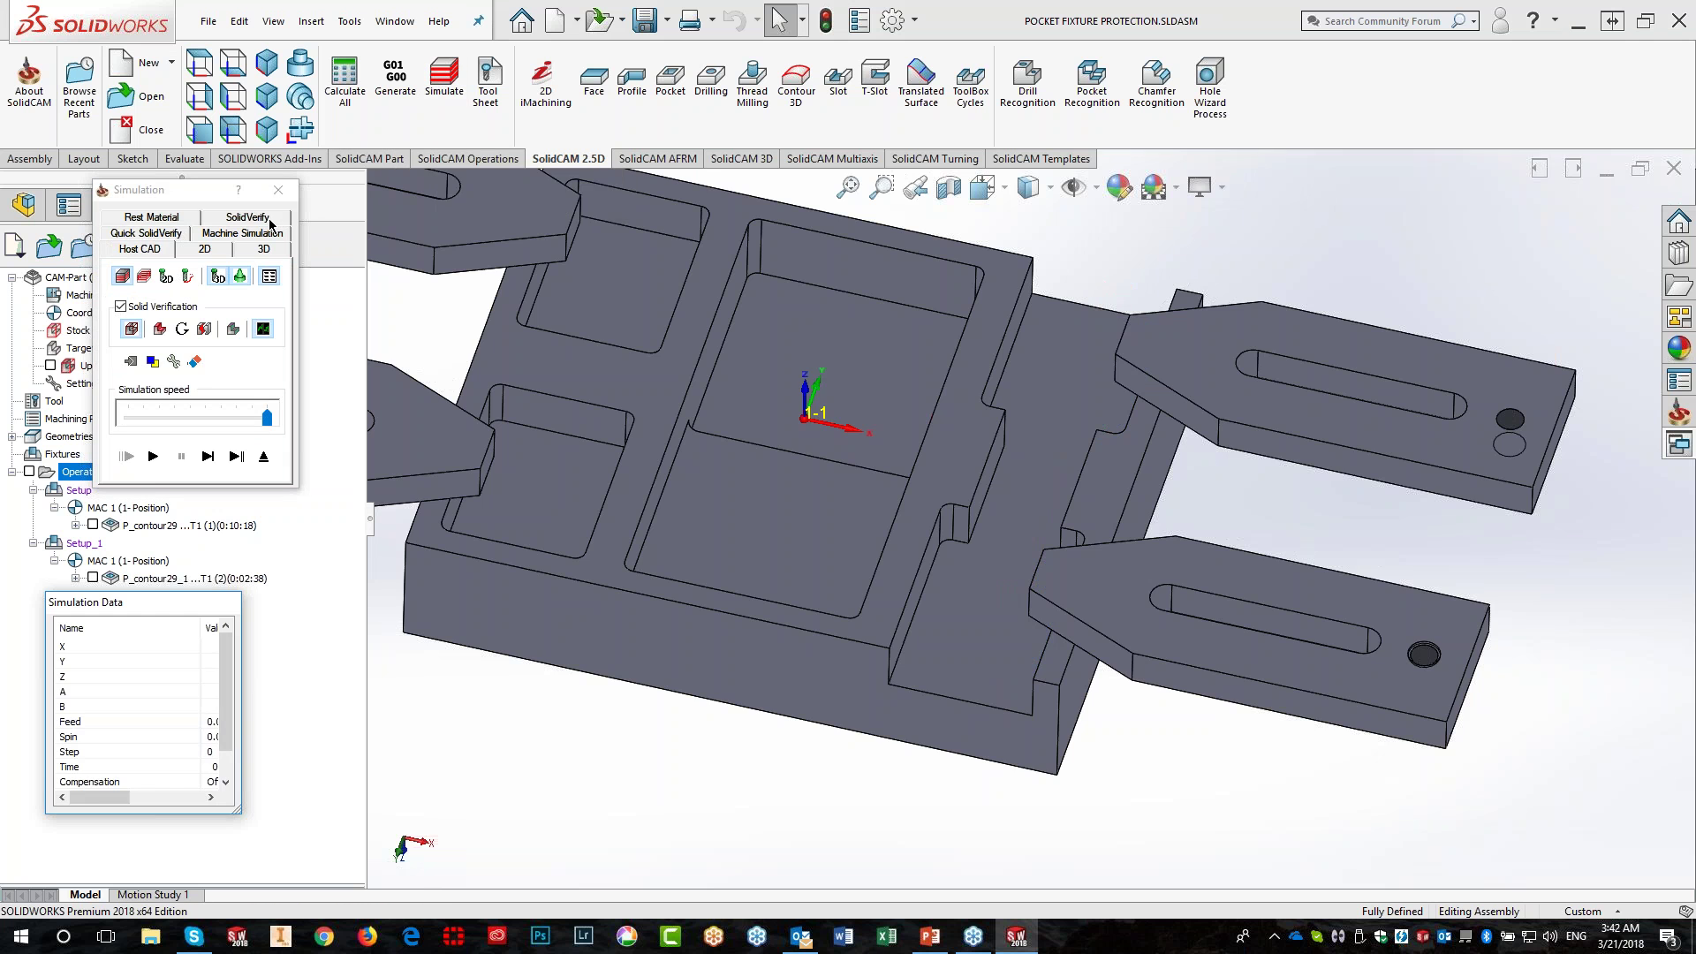
left_click(268, 228)
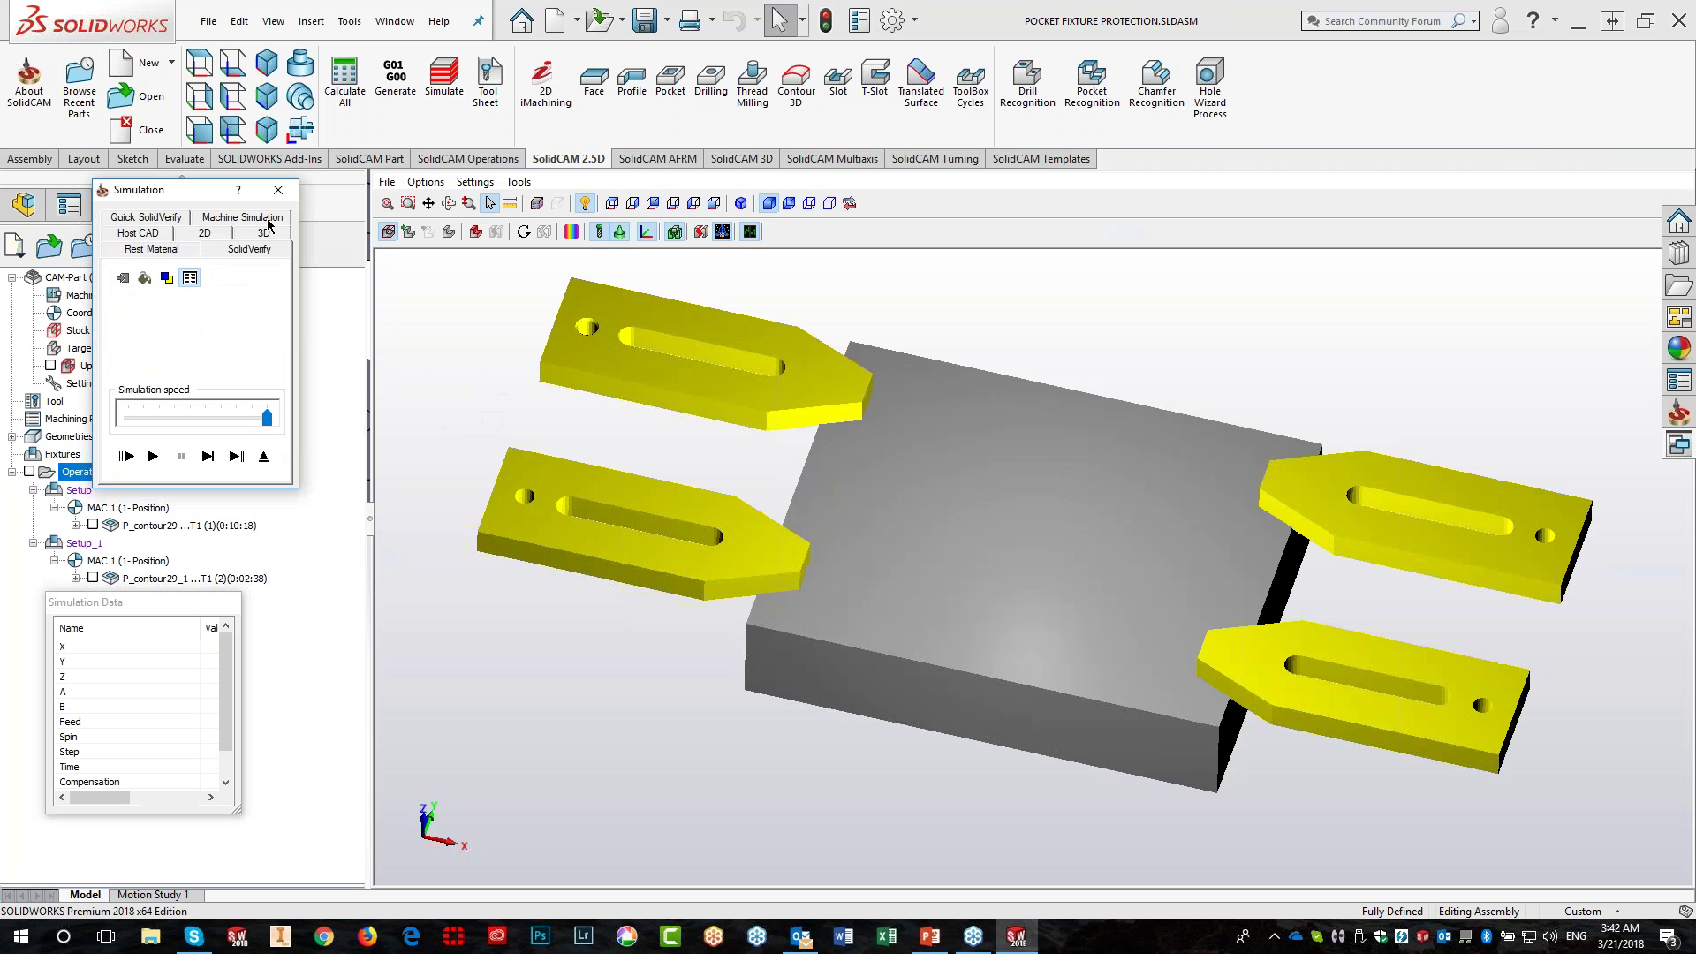
left_click(235, 456)
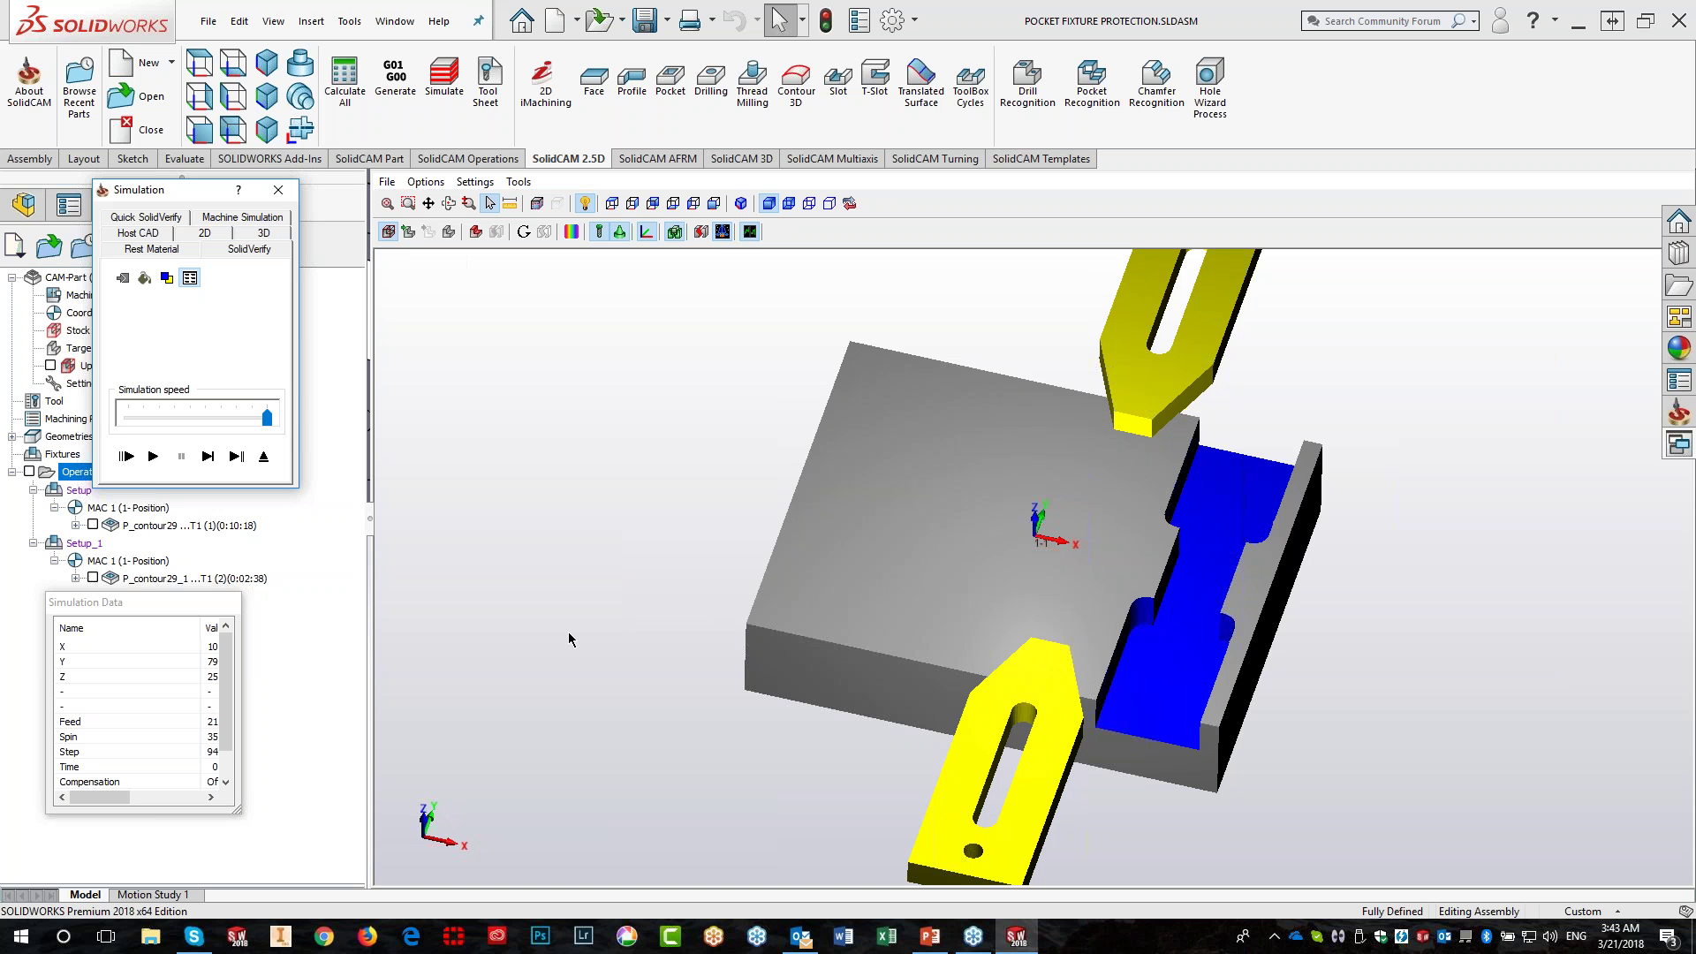
left_click(264, 457)
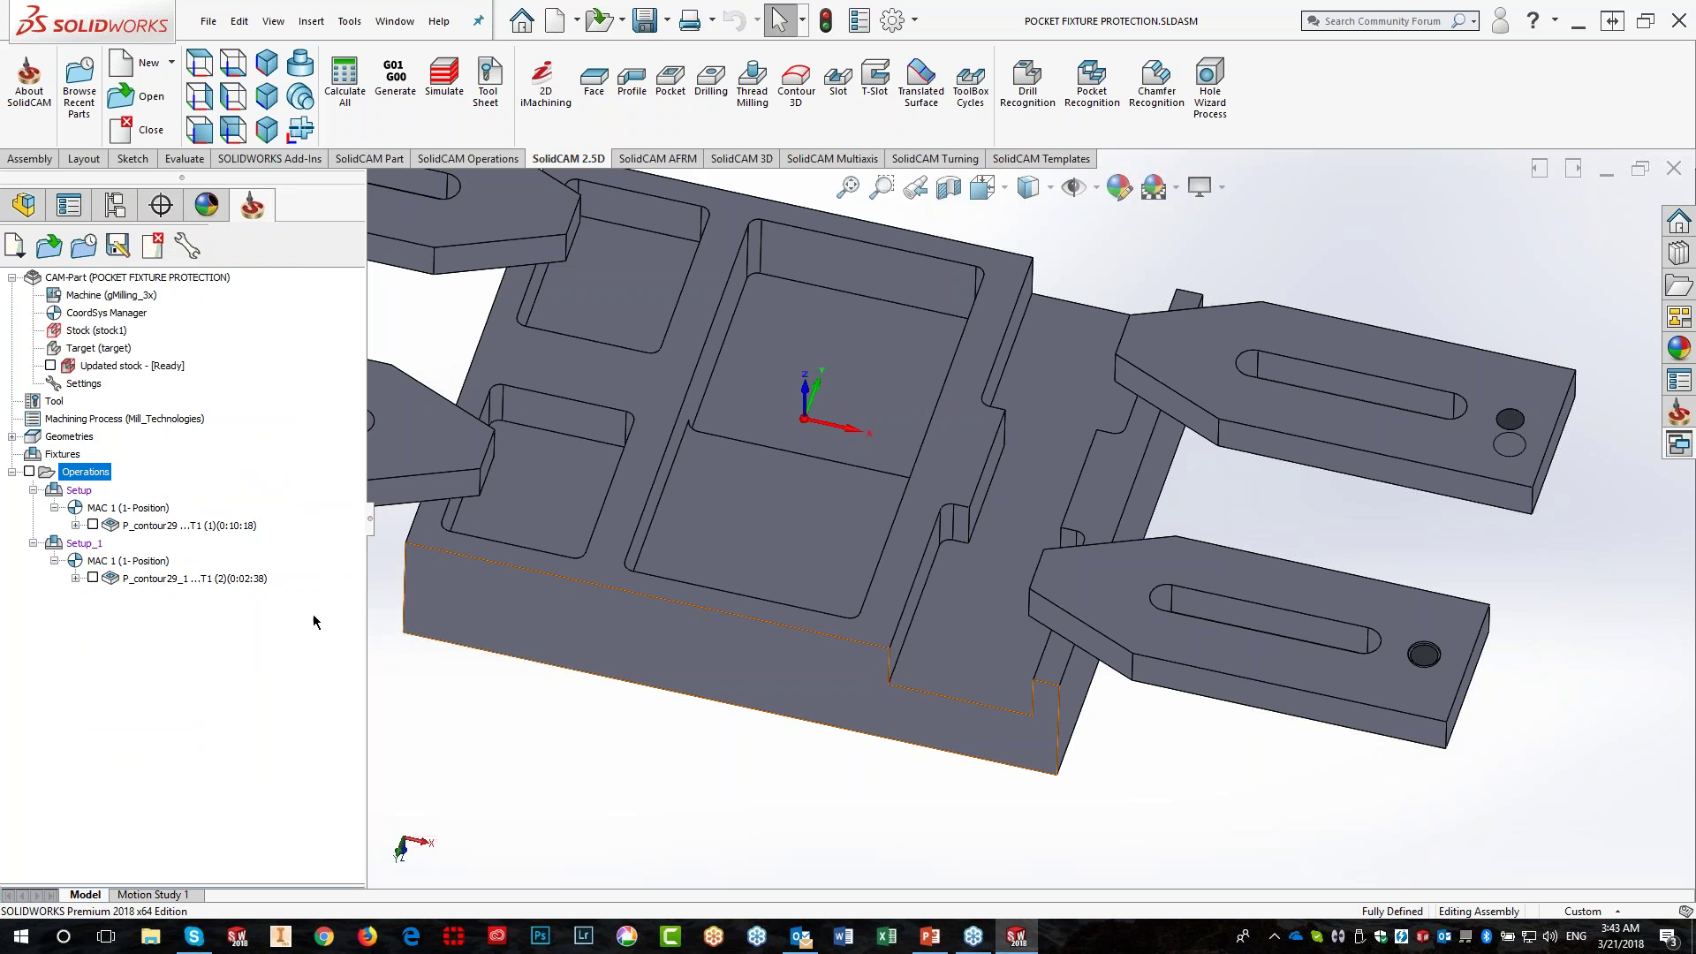
Delete the P_contour29 operation in Setup together with its rest-material copy P_contour29_1 in Setup_1
left_click(193, 527)
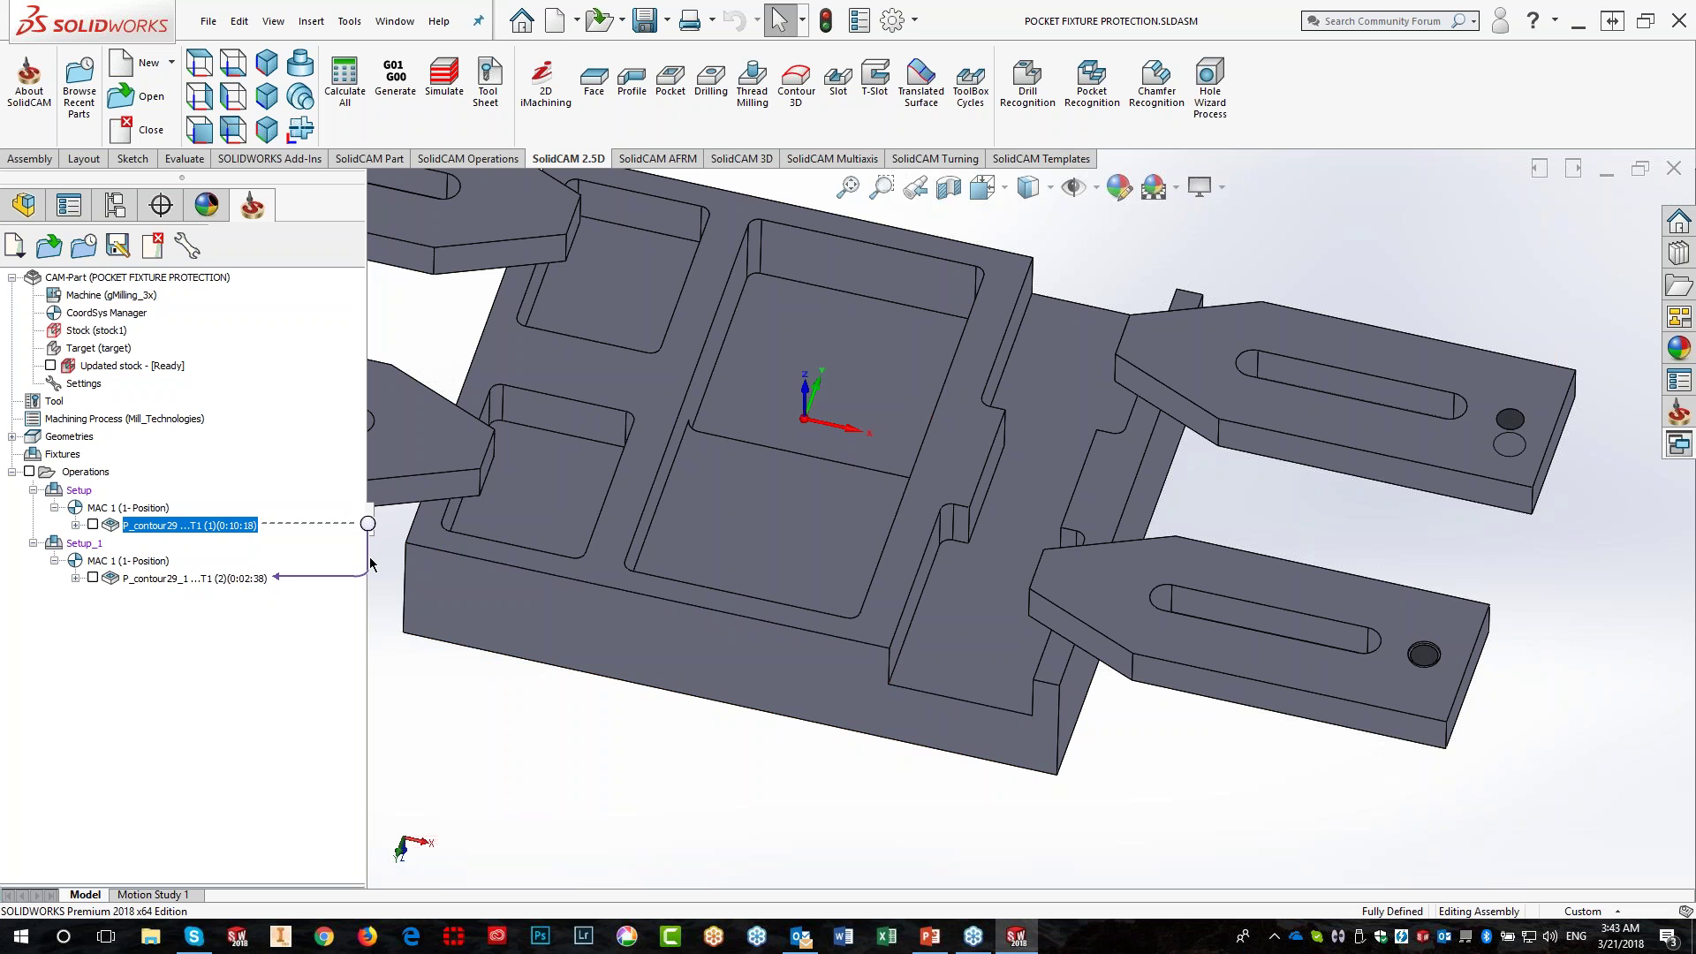
left_click(241, 582, "ctrl")
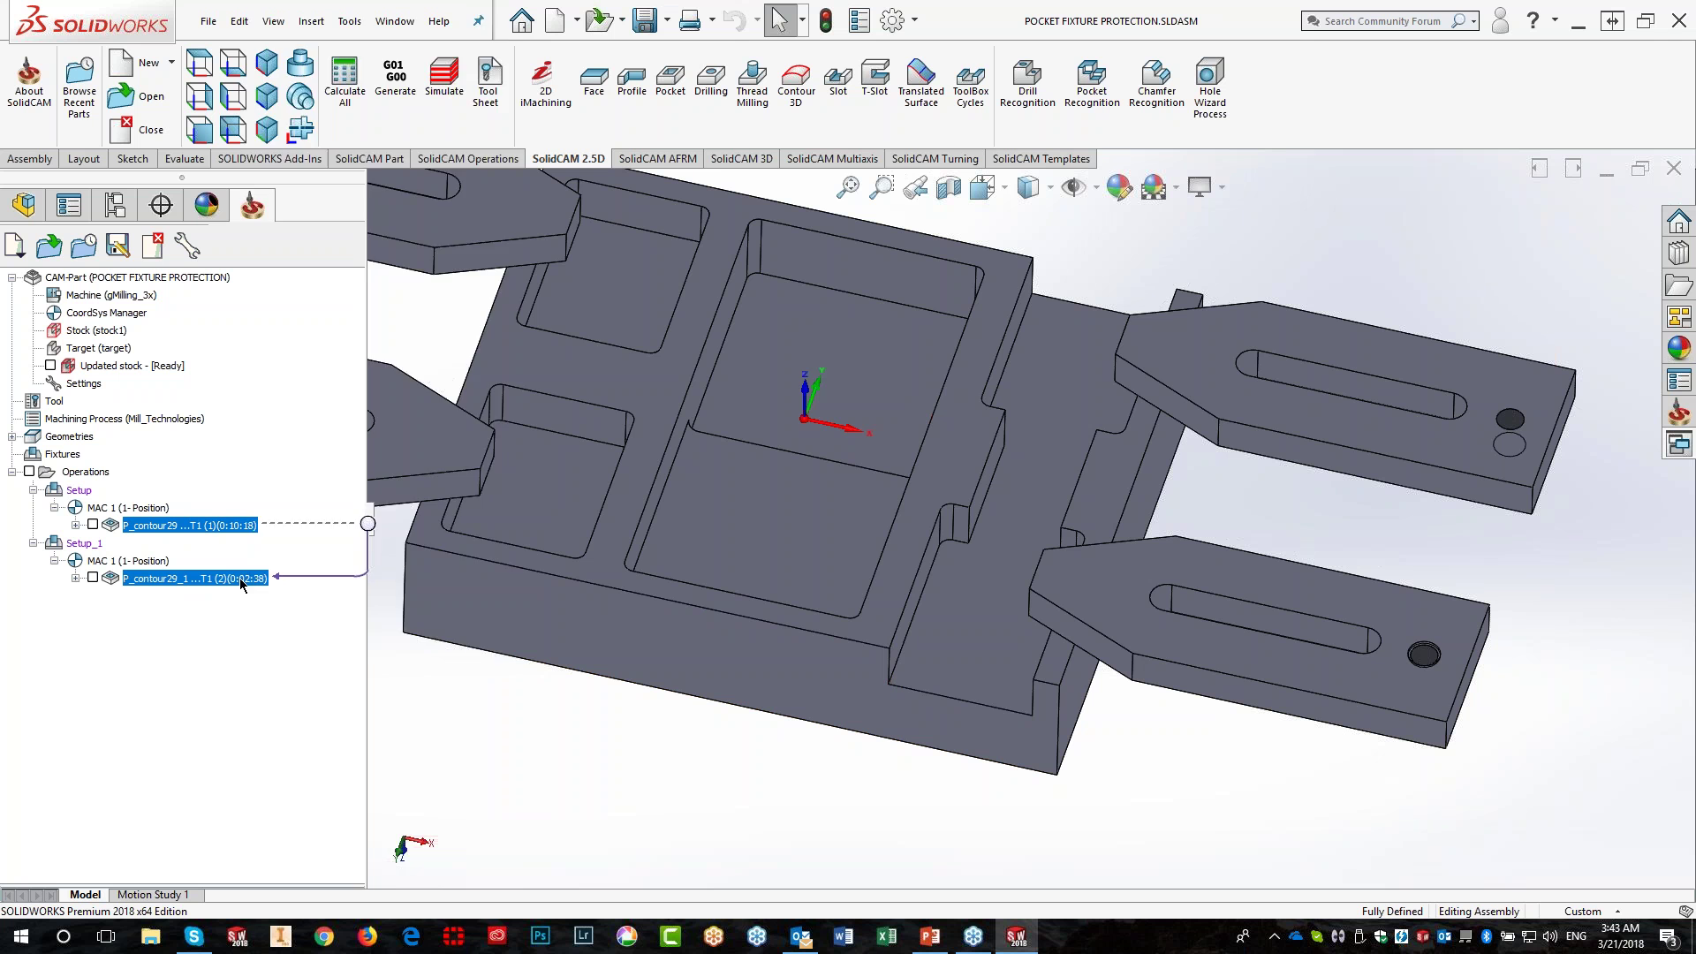
right_click(241, 582)
left_click(286, 766)
left_click(584, 373)
left_click(567, 390)
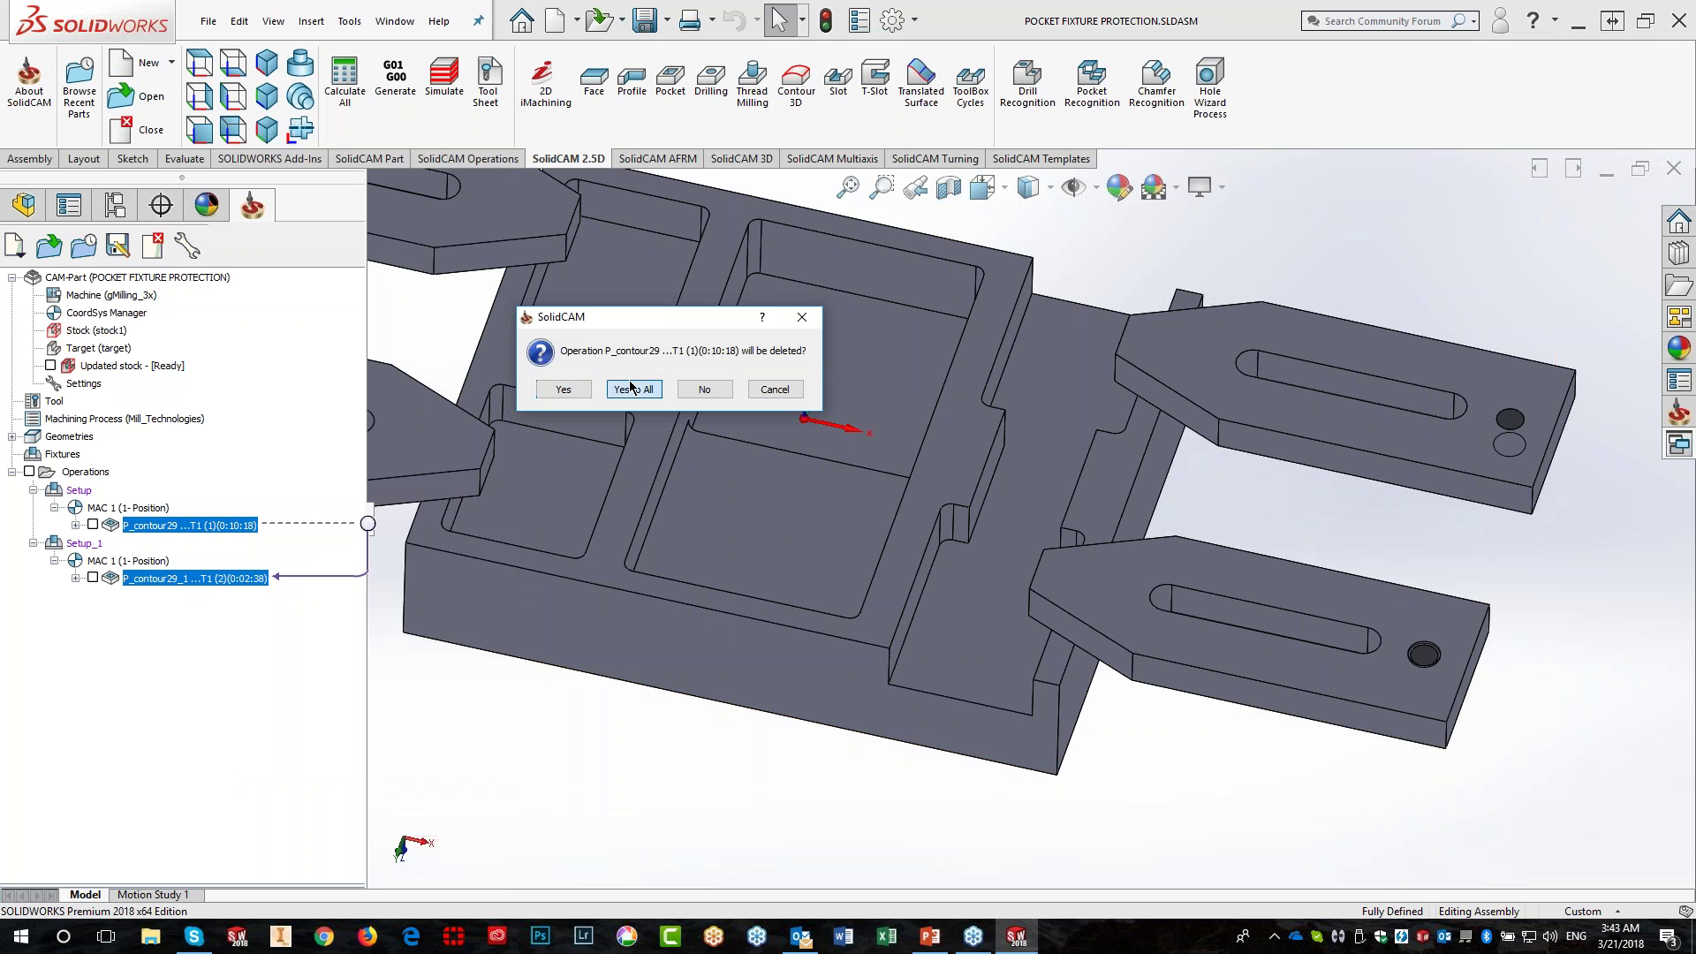
left_click(633, 388)
Select Setup for new operations and keep the drag-and-drop templates open, with the operation templates sorted by technology
left_click(78, 491)
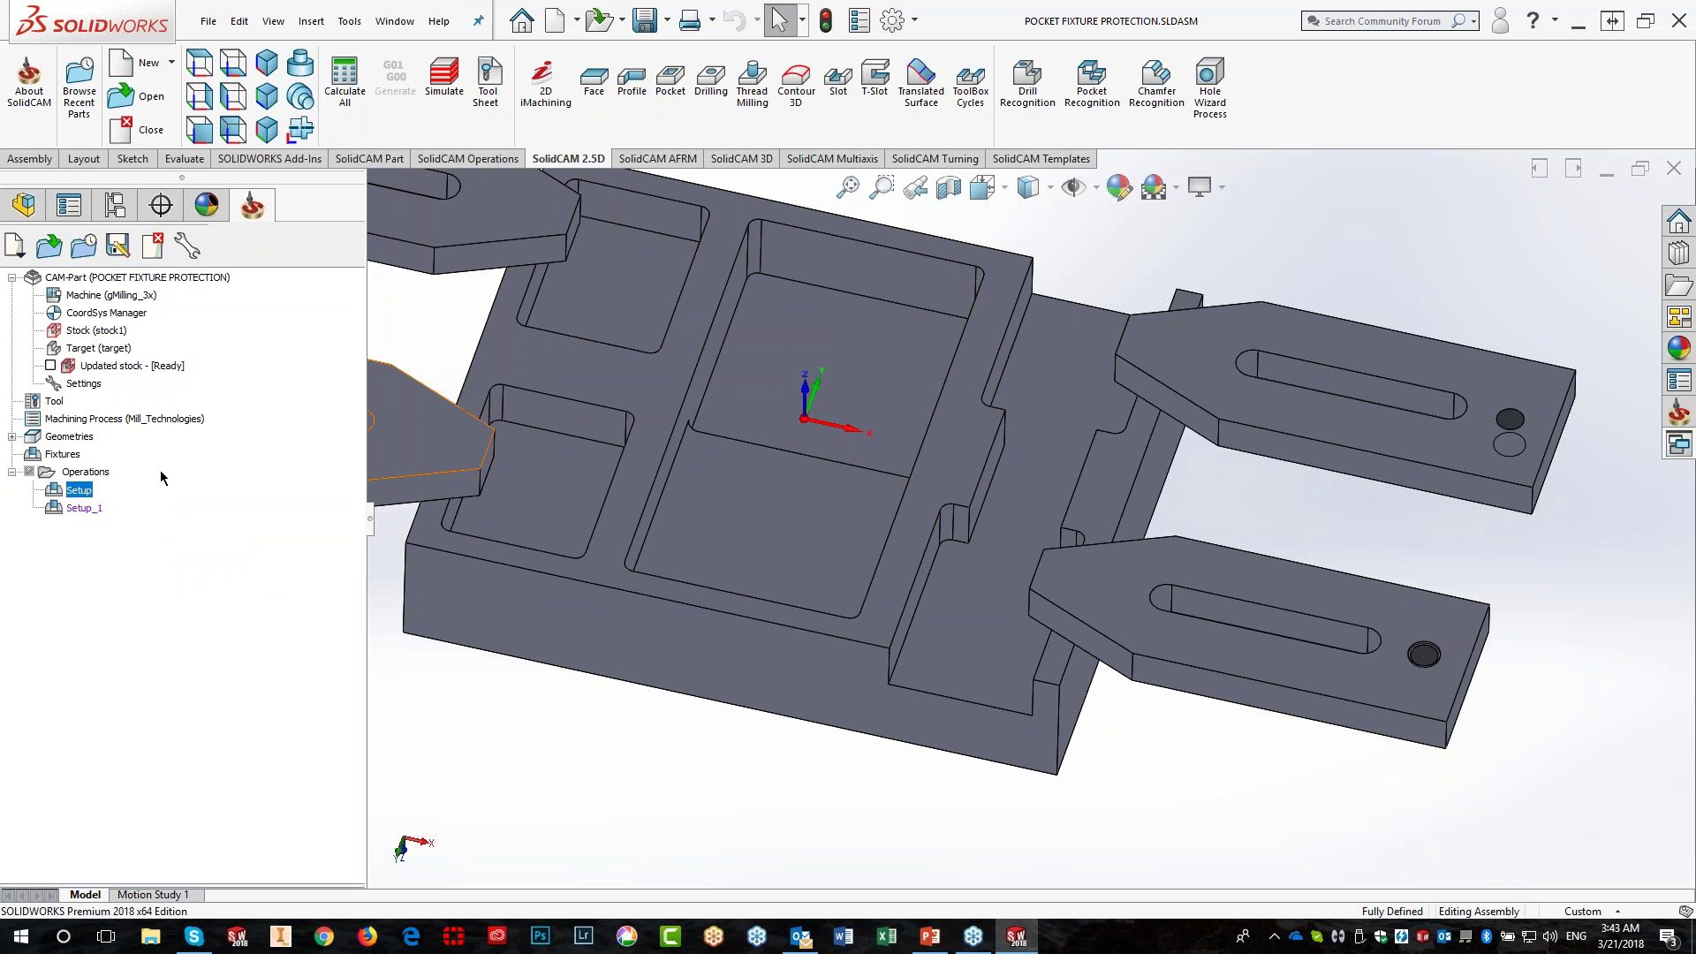
left_click(1676, 448)
left_click(1686, 162)
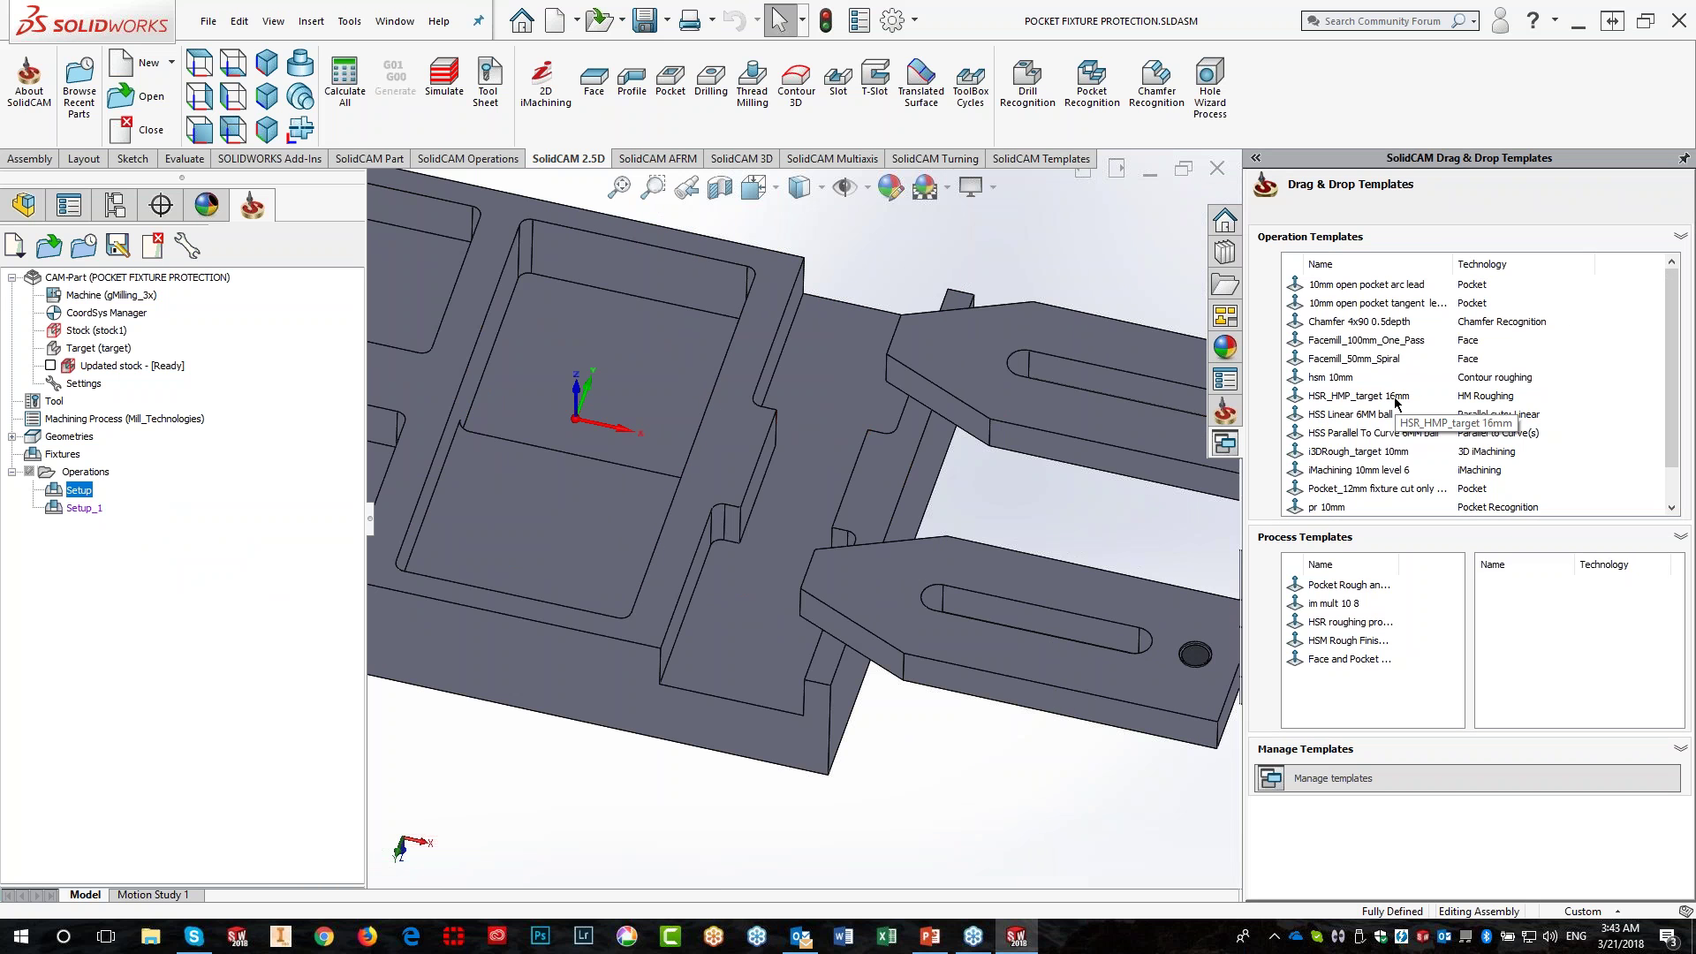
left_click(1502, 264)
scroll(1434, 377, "down", 1)
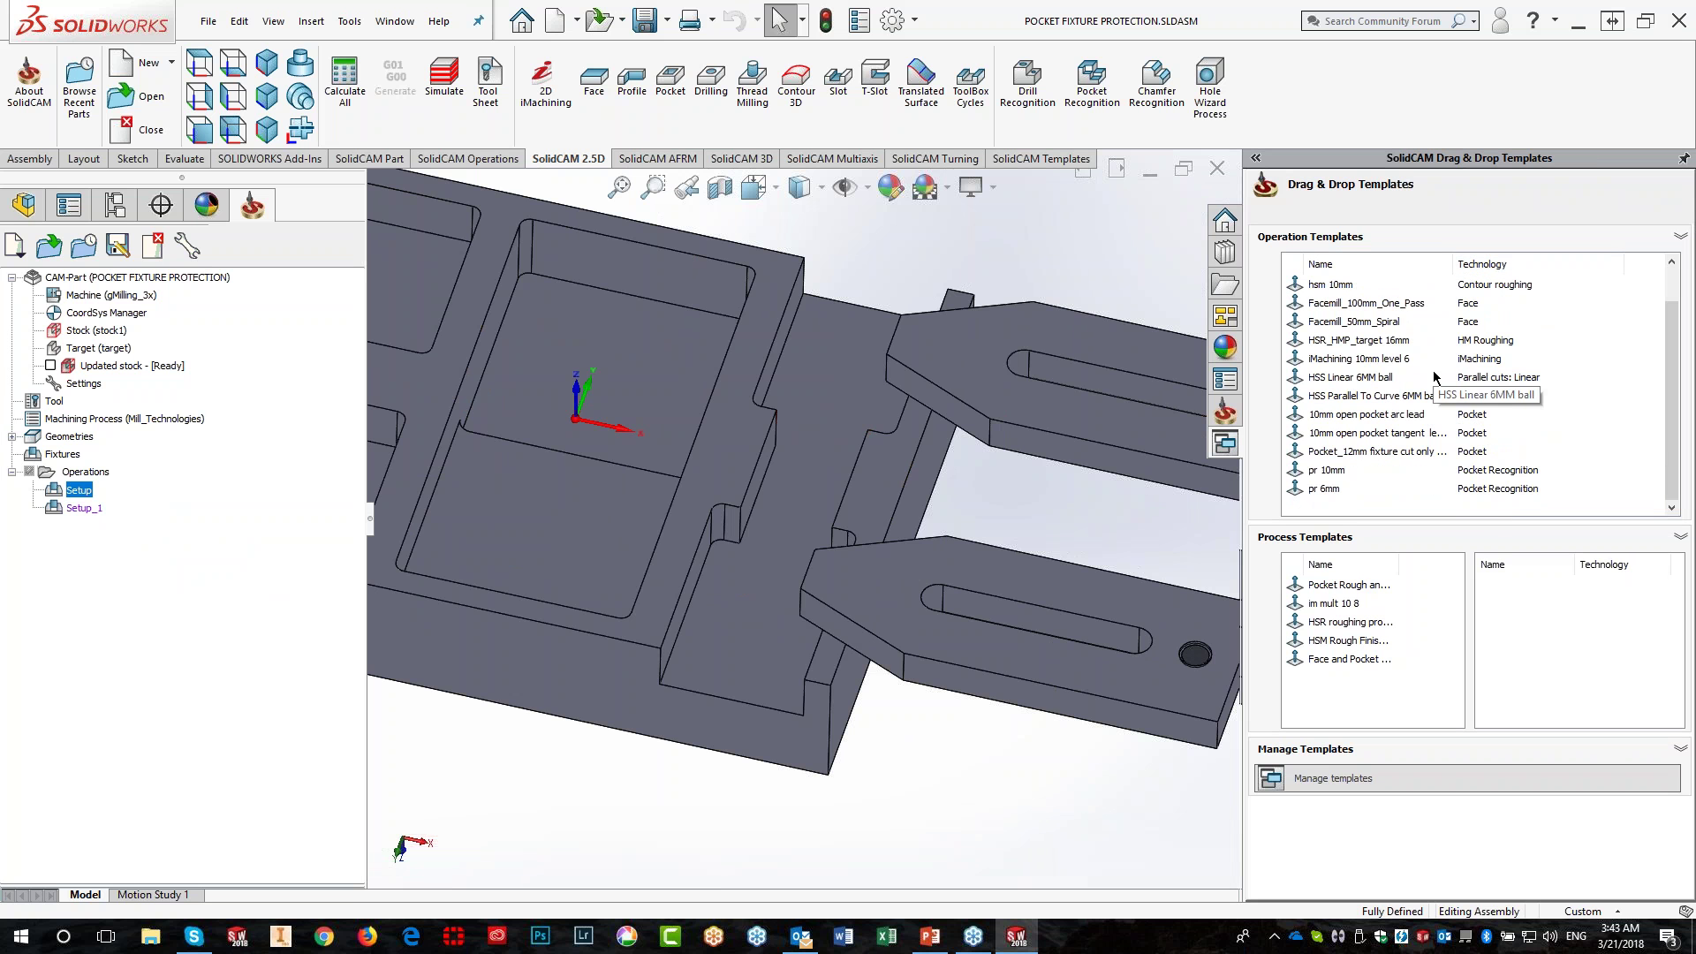
Review the geometry settings of the "Pocket_12mm fixture cut only rest" template and close it without changes
left_click(1393, 454)
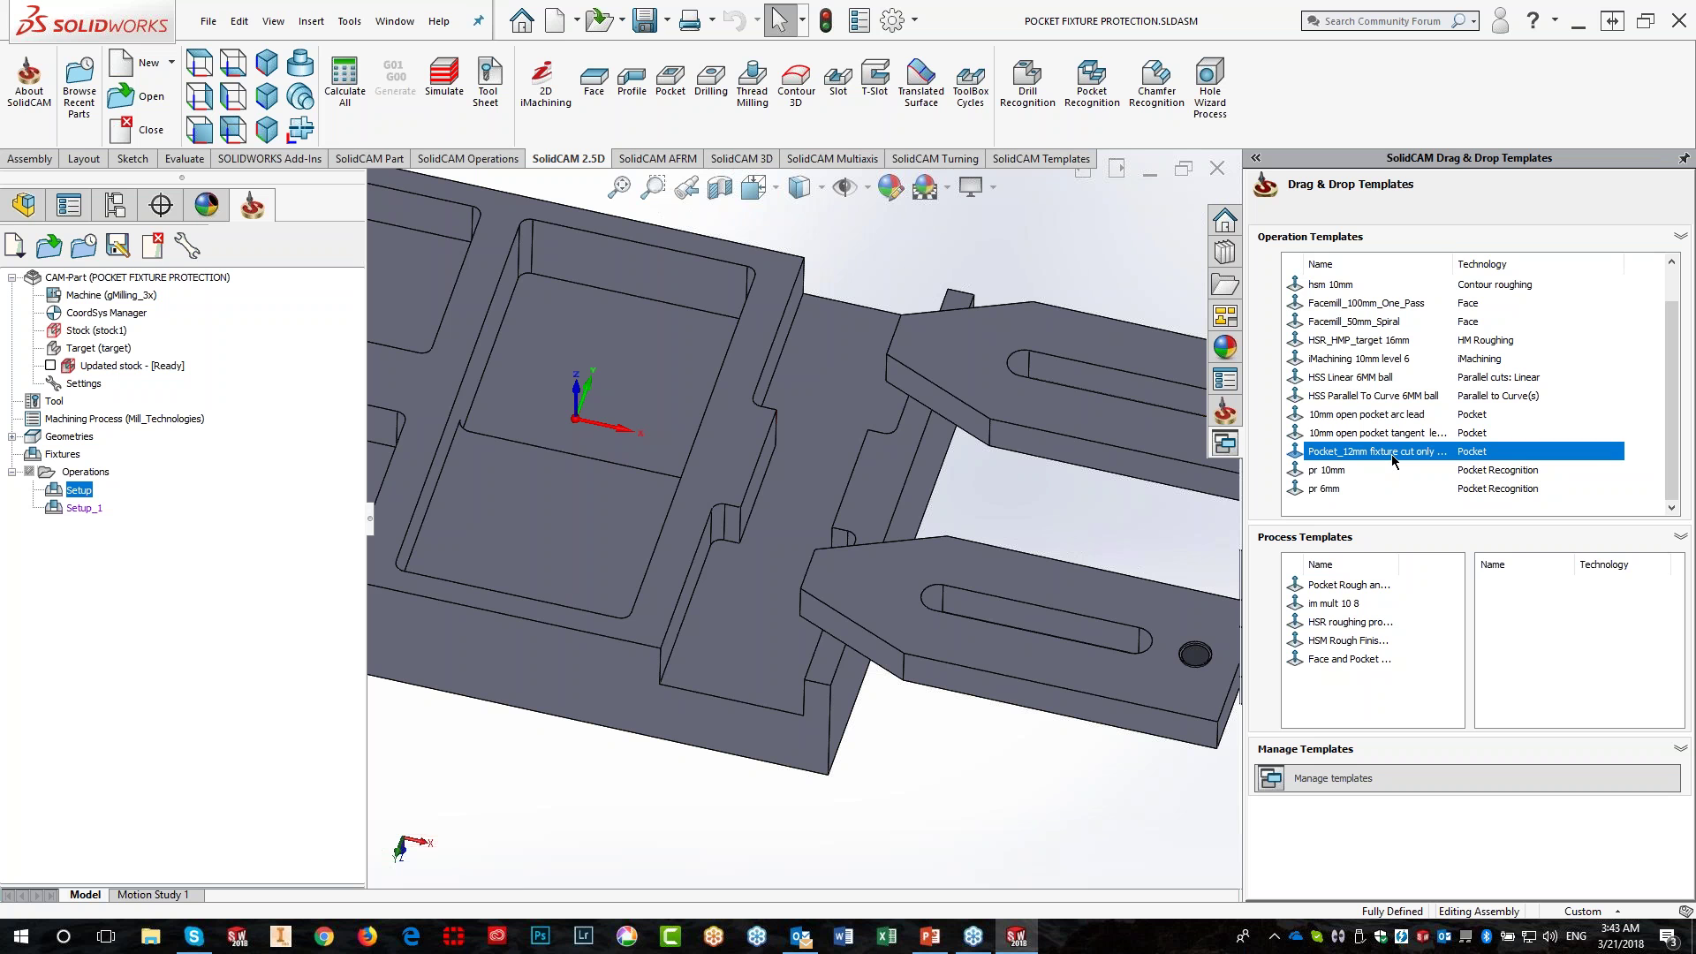
double_click(1394, 454)
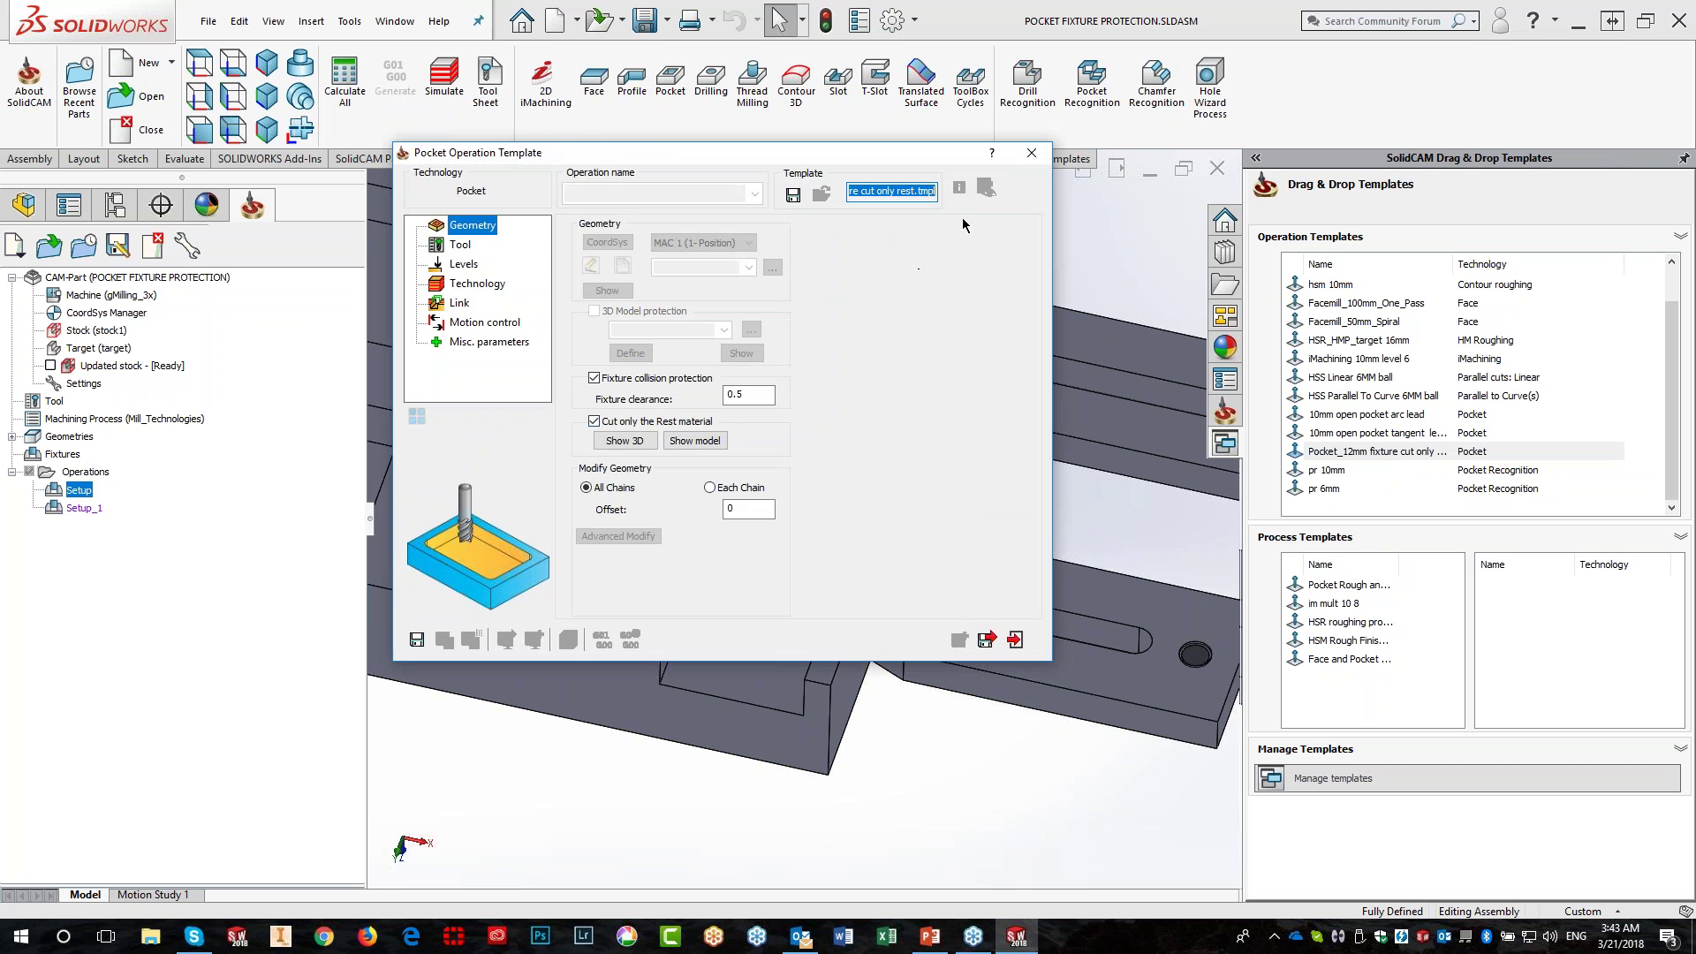
left_click(1031, 154)
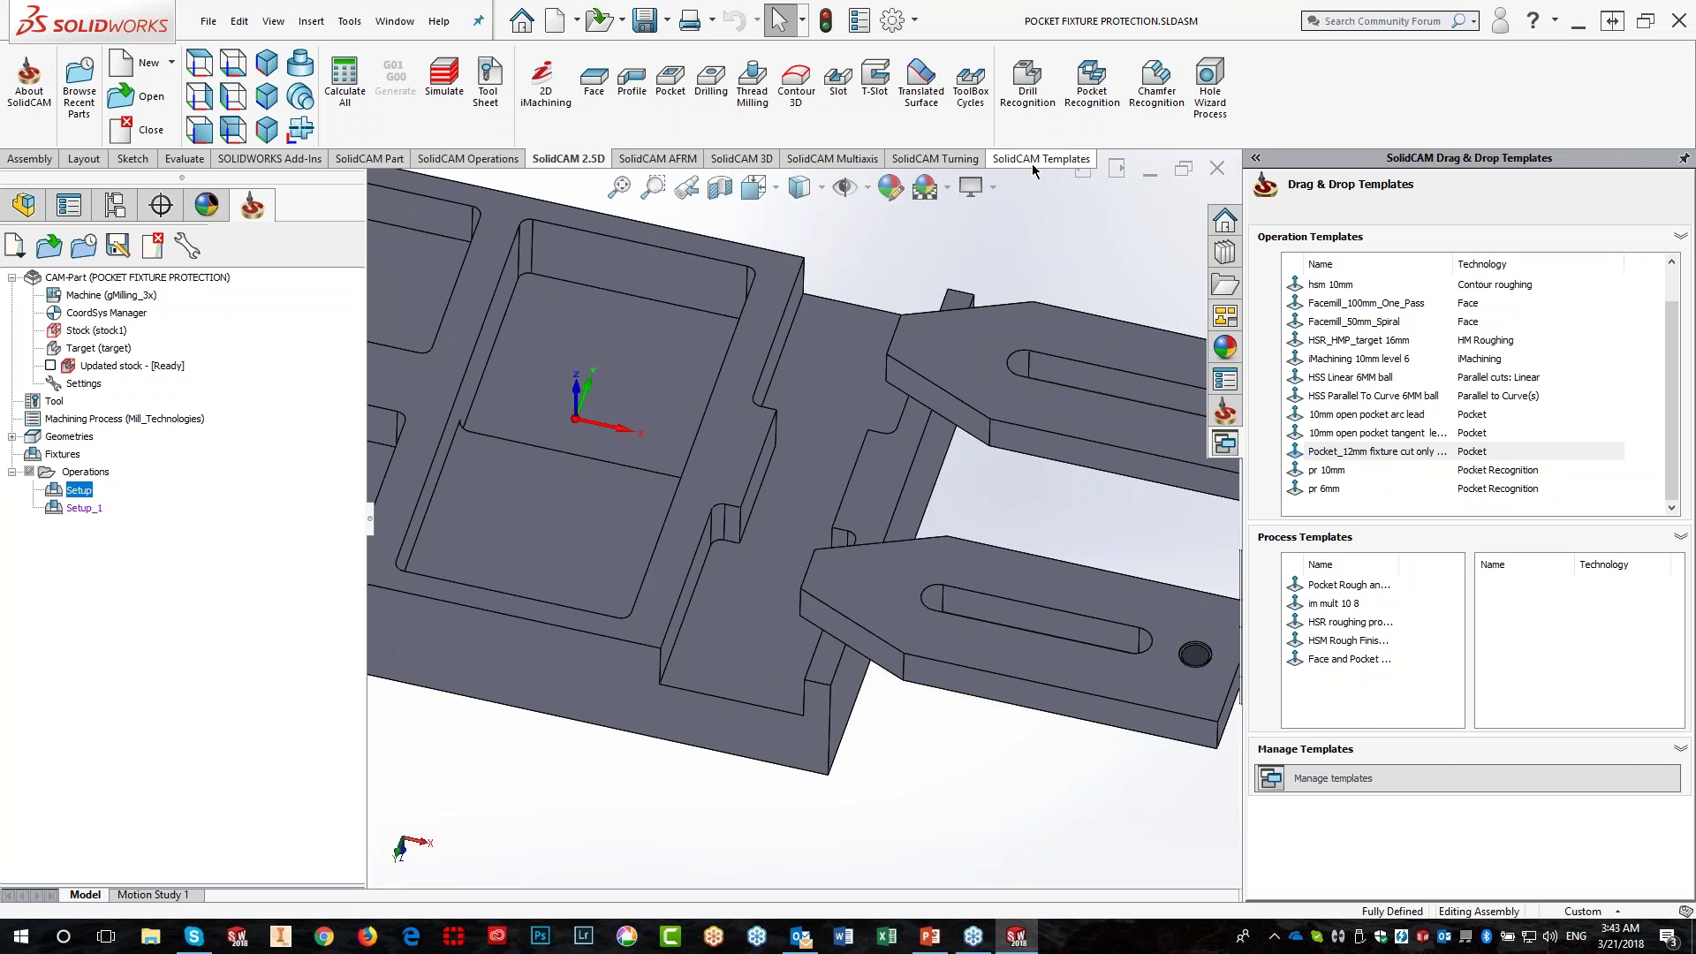
Apply the "Pocket_12mm fixture cut only rest" template to the open pocket floor, first in Setup and again in Setup_1
left_click_drag(1320, 458, 794, 512)
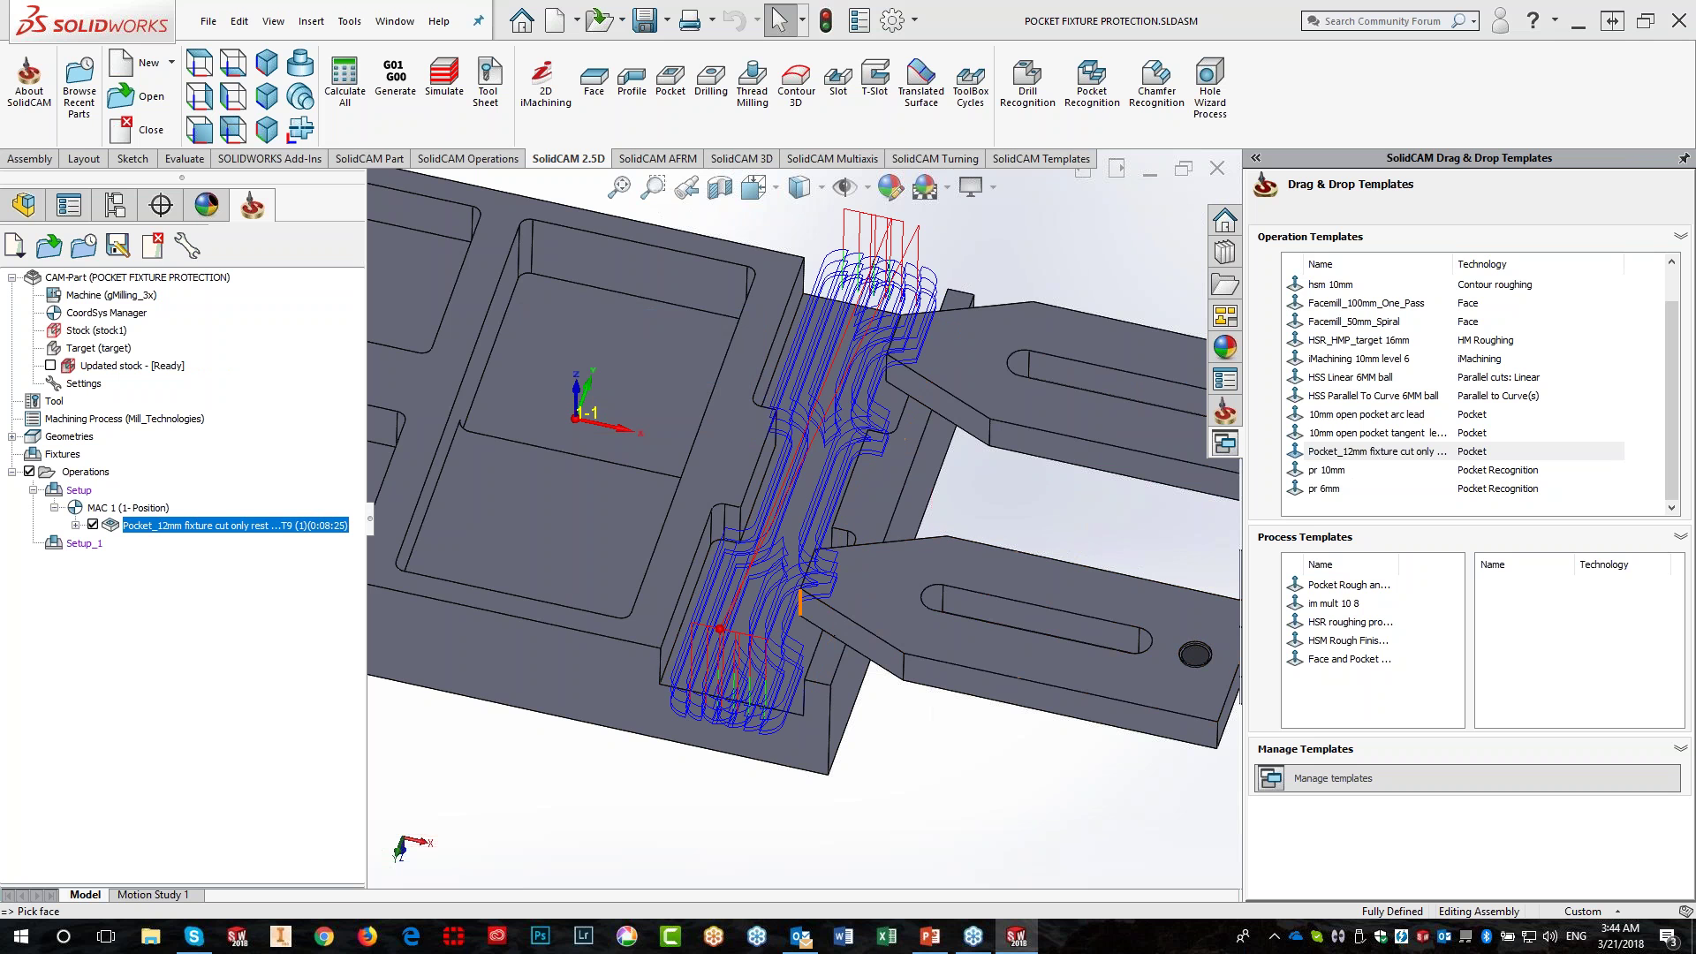
left_click(29, 473)
left_click(80, 546)
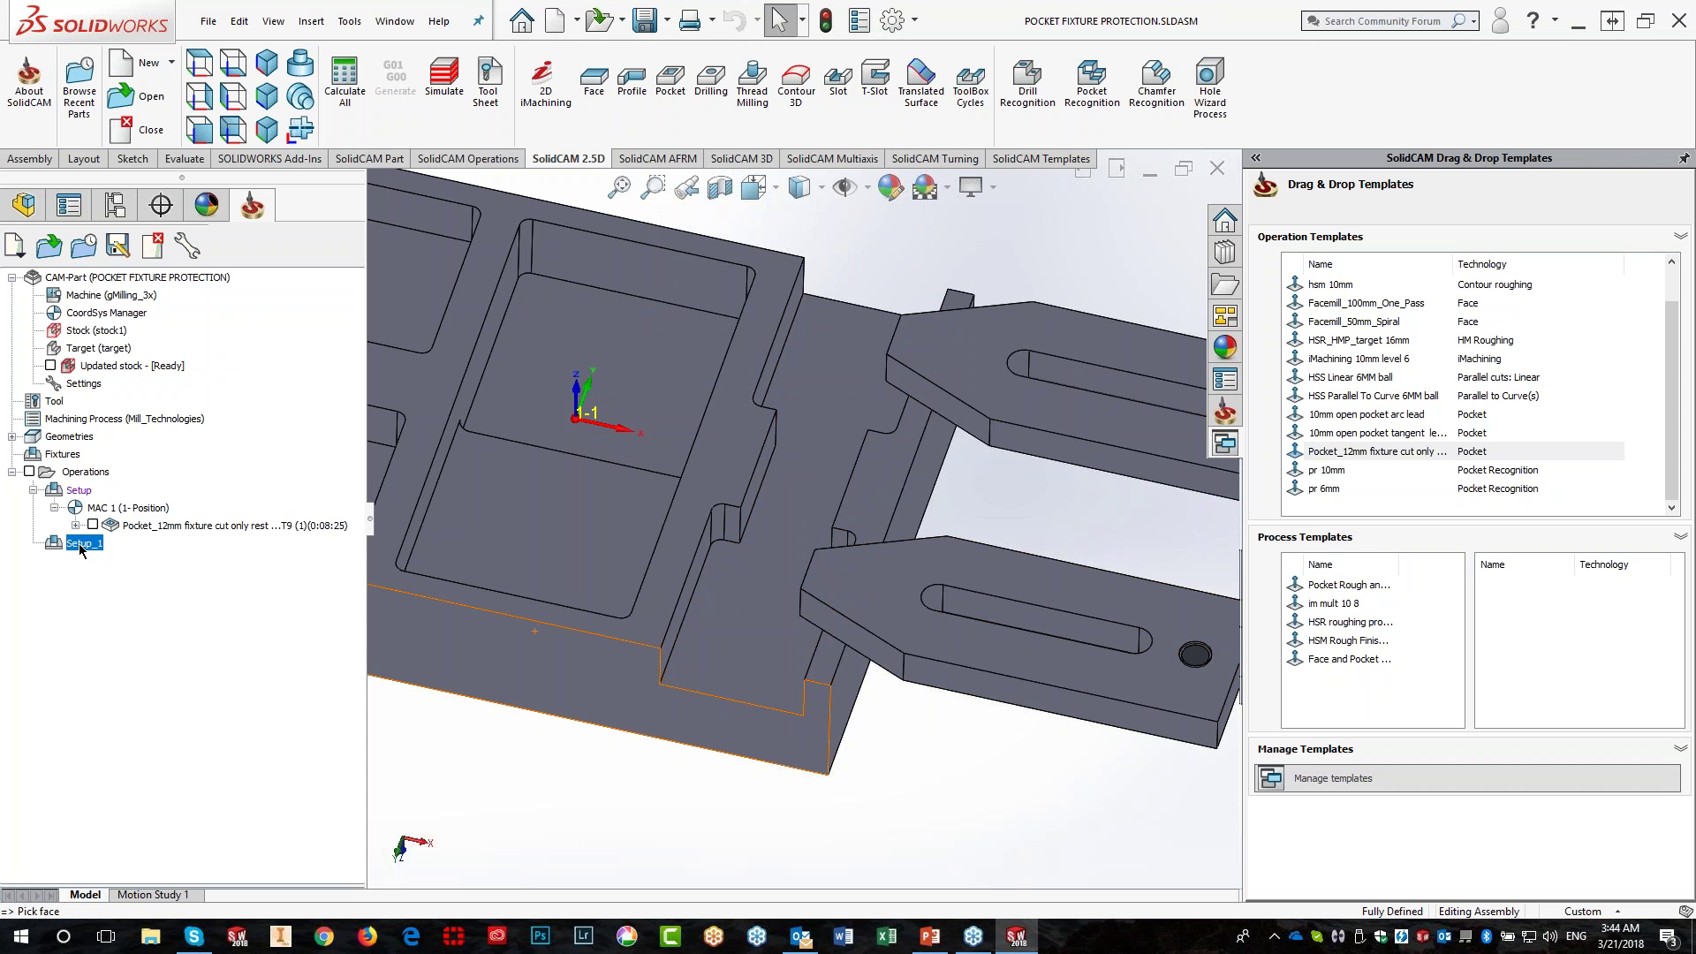
left_click_drag(1324, 457, 806, 522)
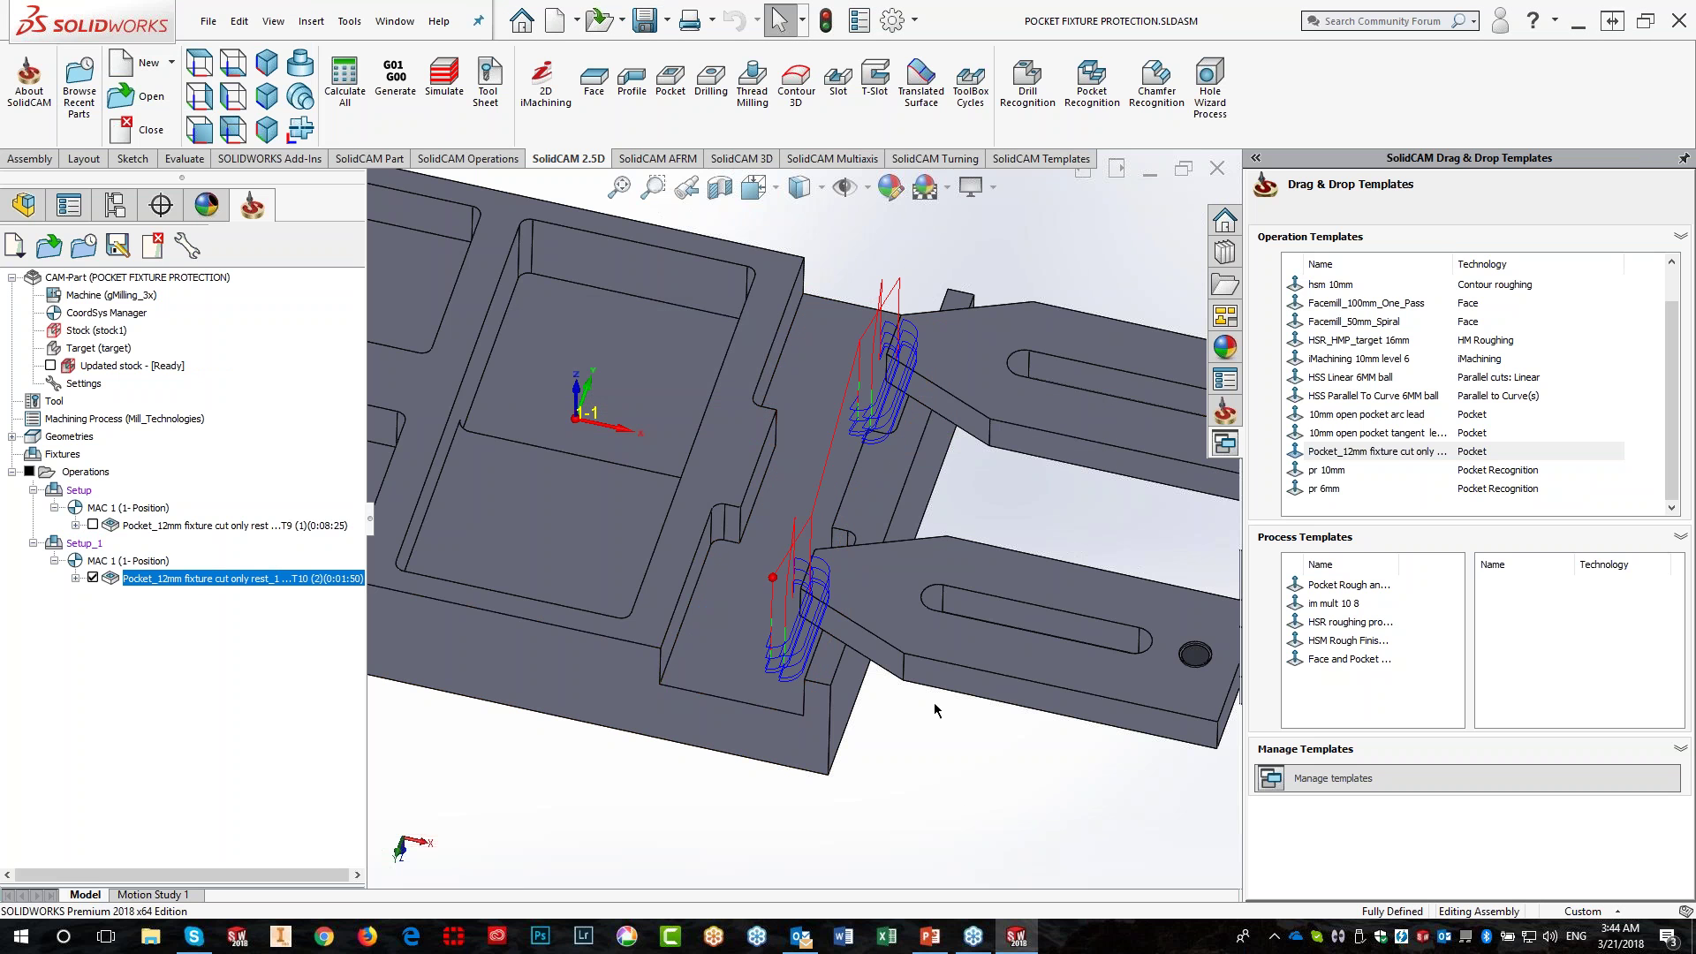
middle_click_drag(928, 723, 923, 717)
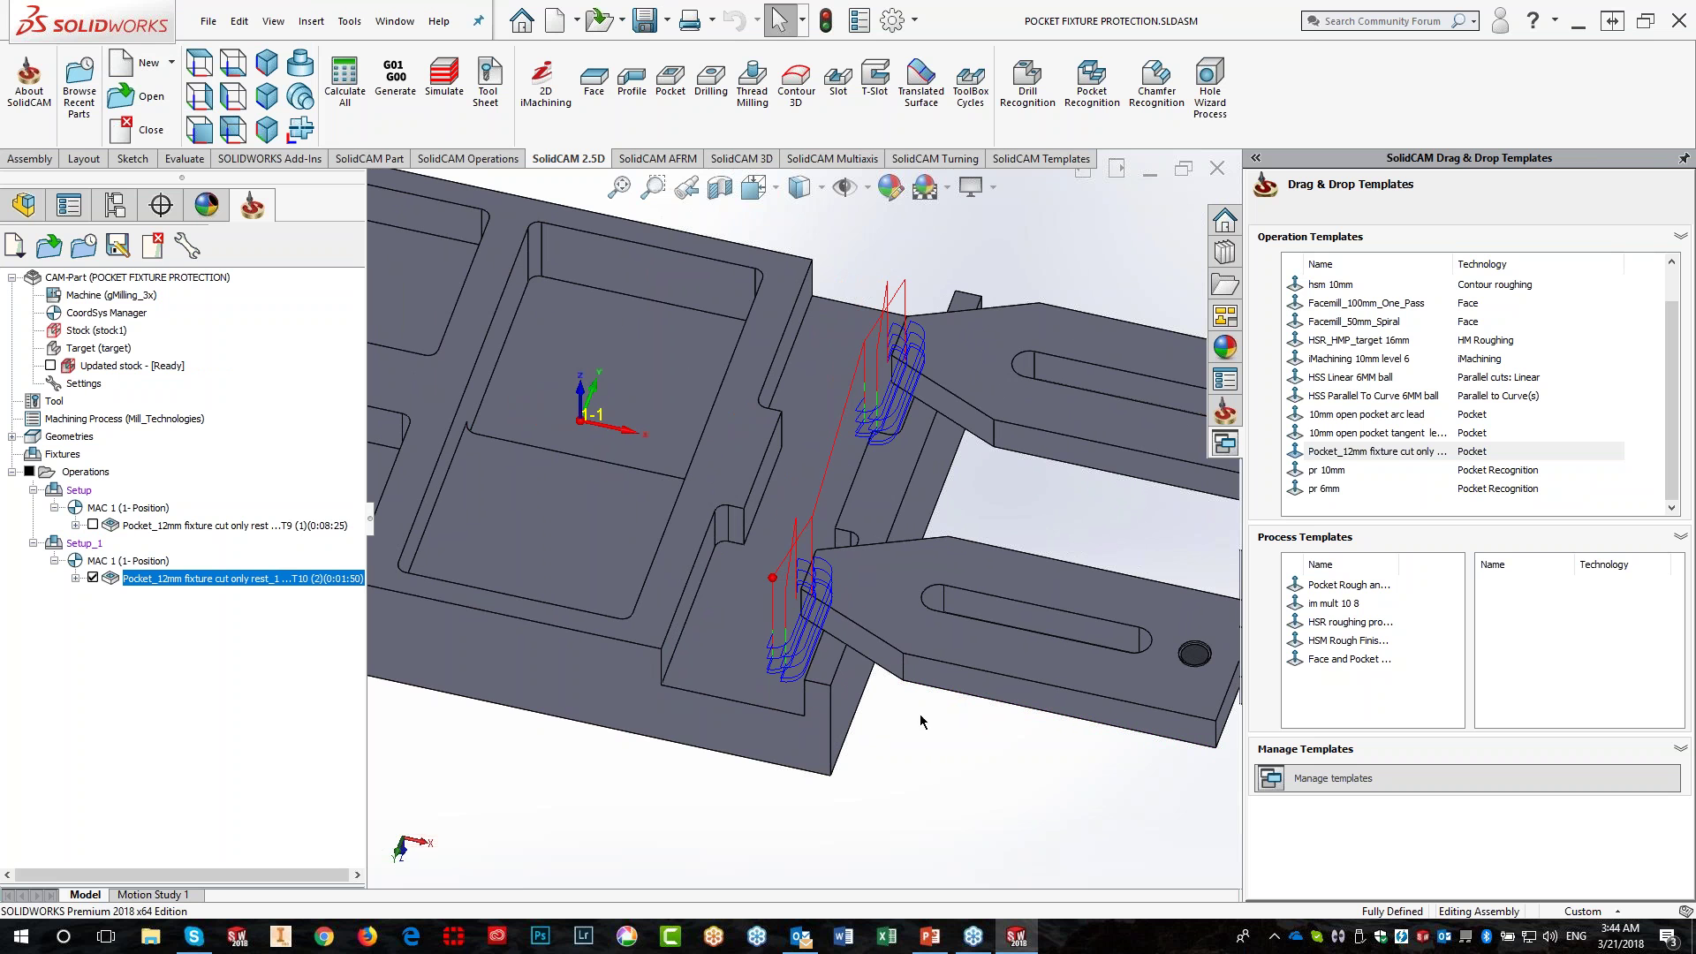
Hide the rest-material toolpath and delete both 12 mm template-based pocket operations from Setup and Setup_1
left_click(92, 578)
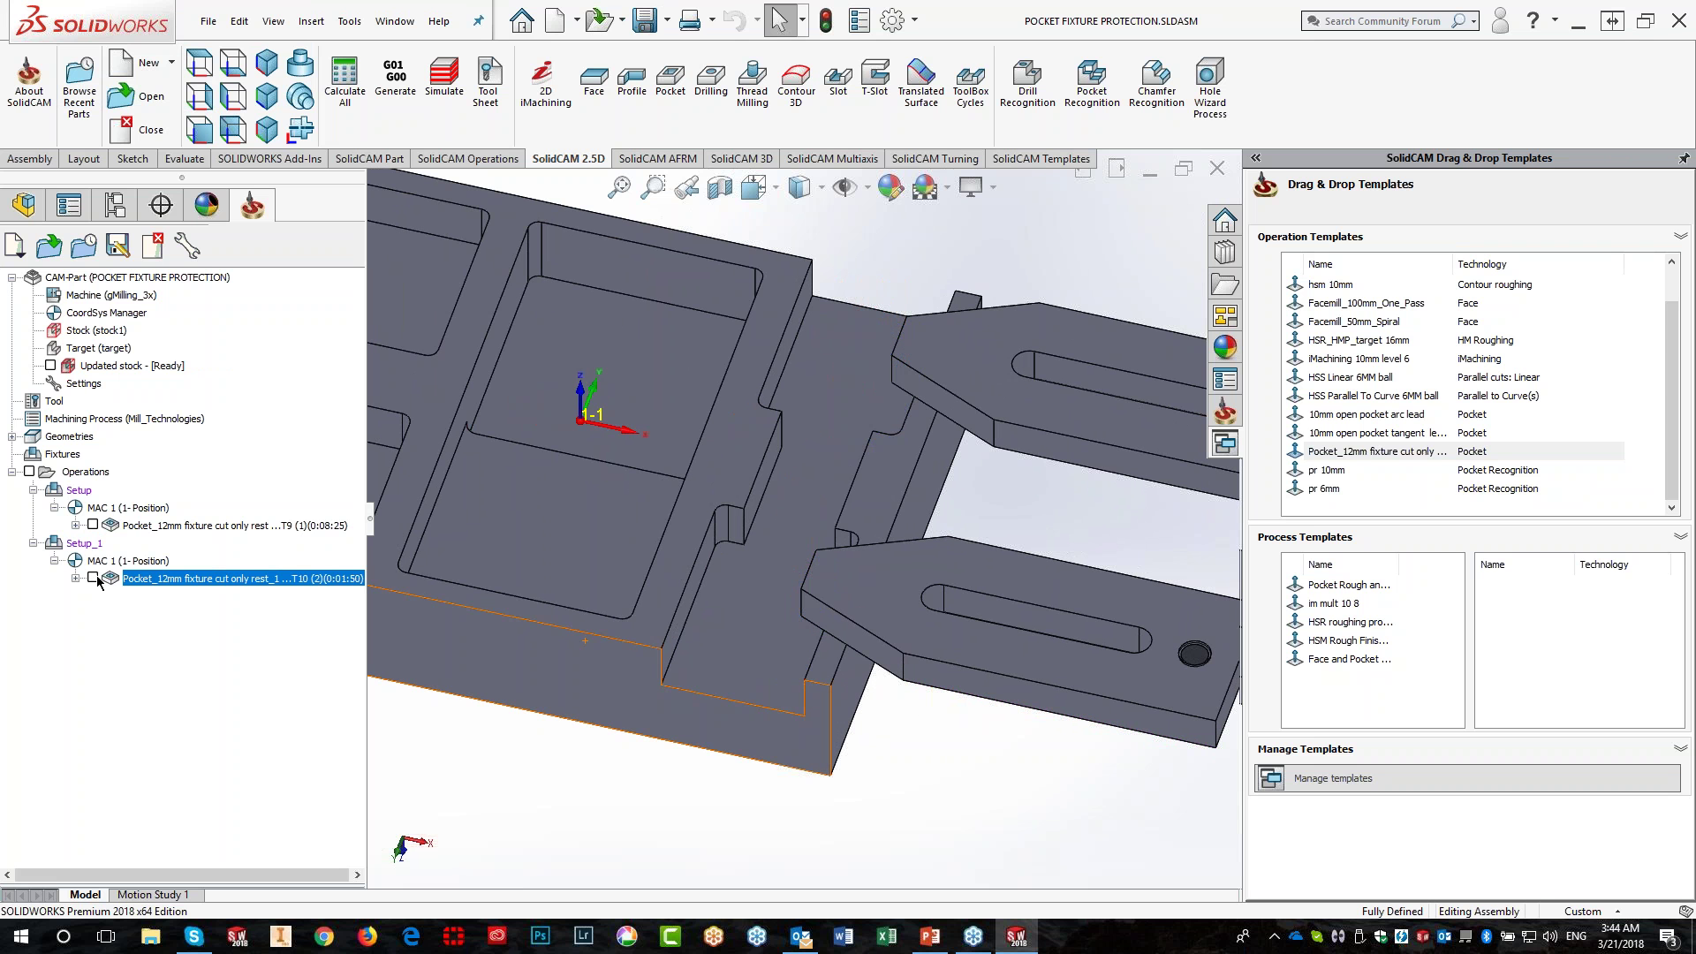
left_click(146, 526)
left_click(147, 579, "ctrl")
right_click(150, 578)
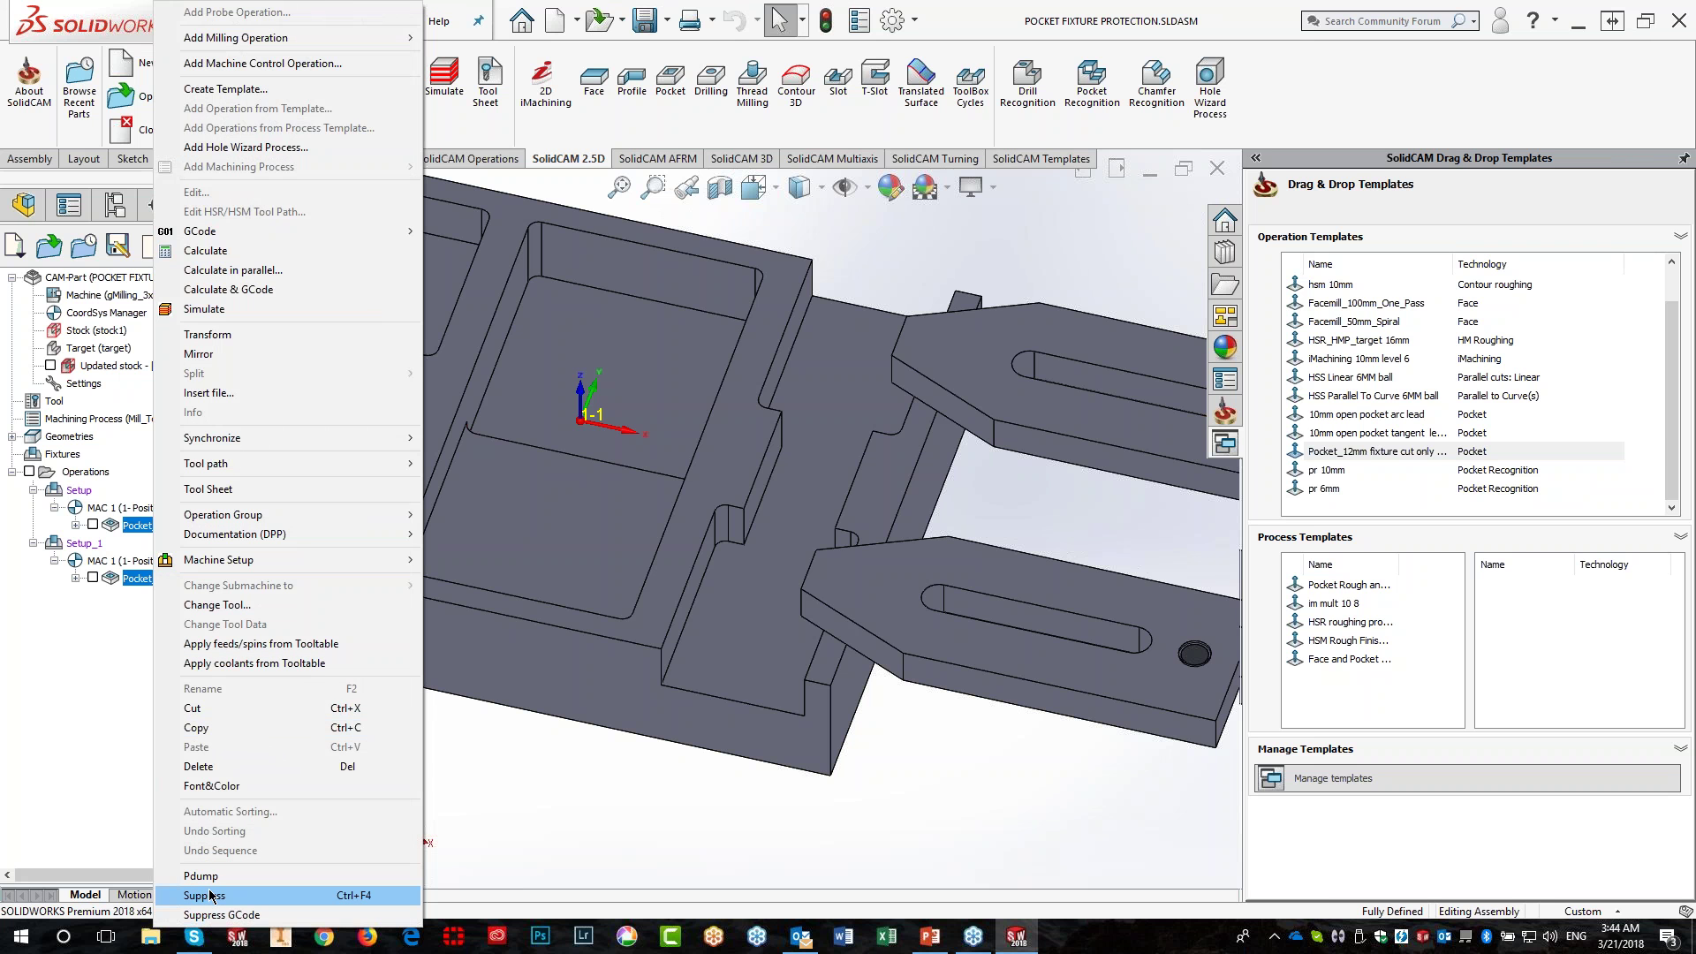
left_click(215, 766)
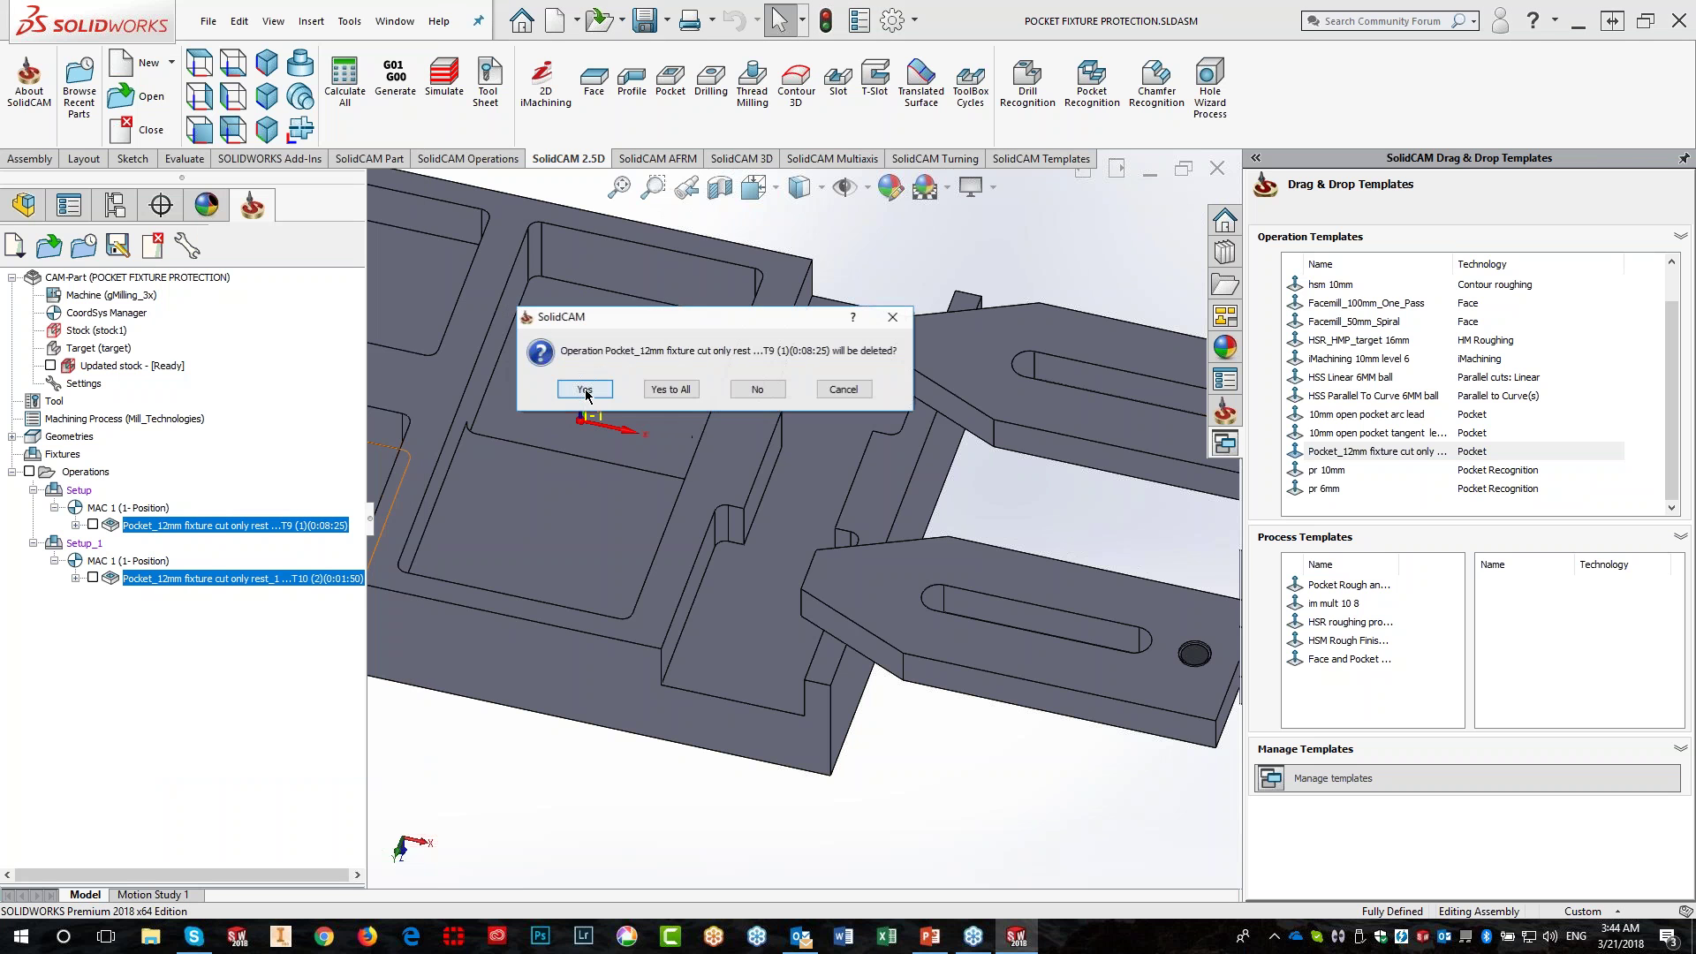
left_click(670, 389)
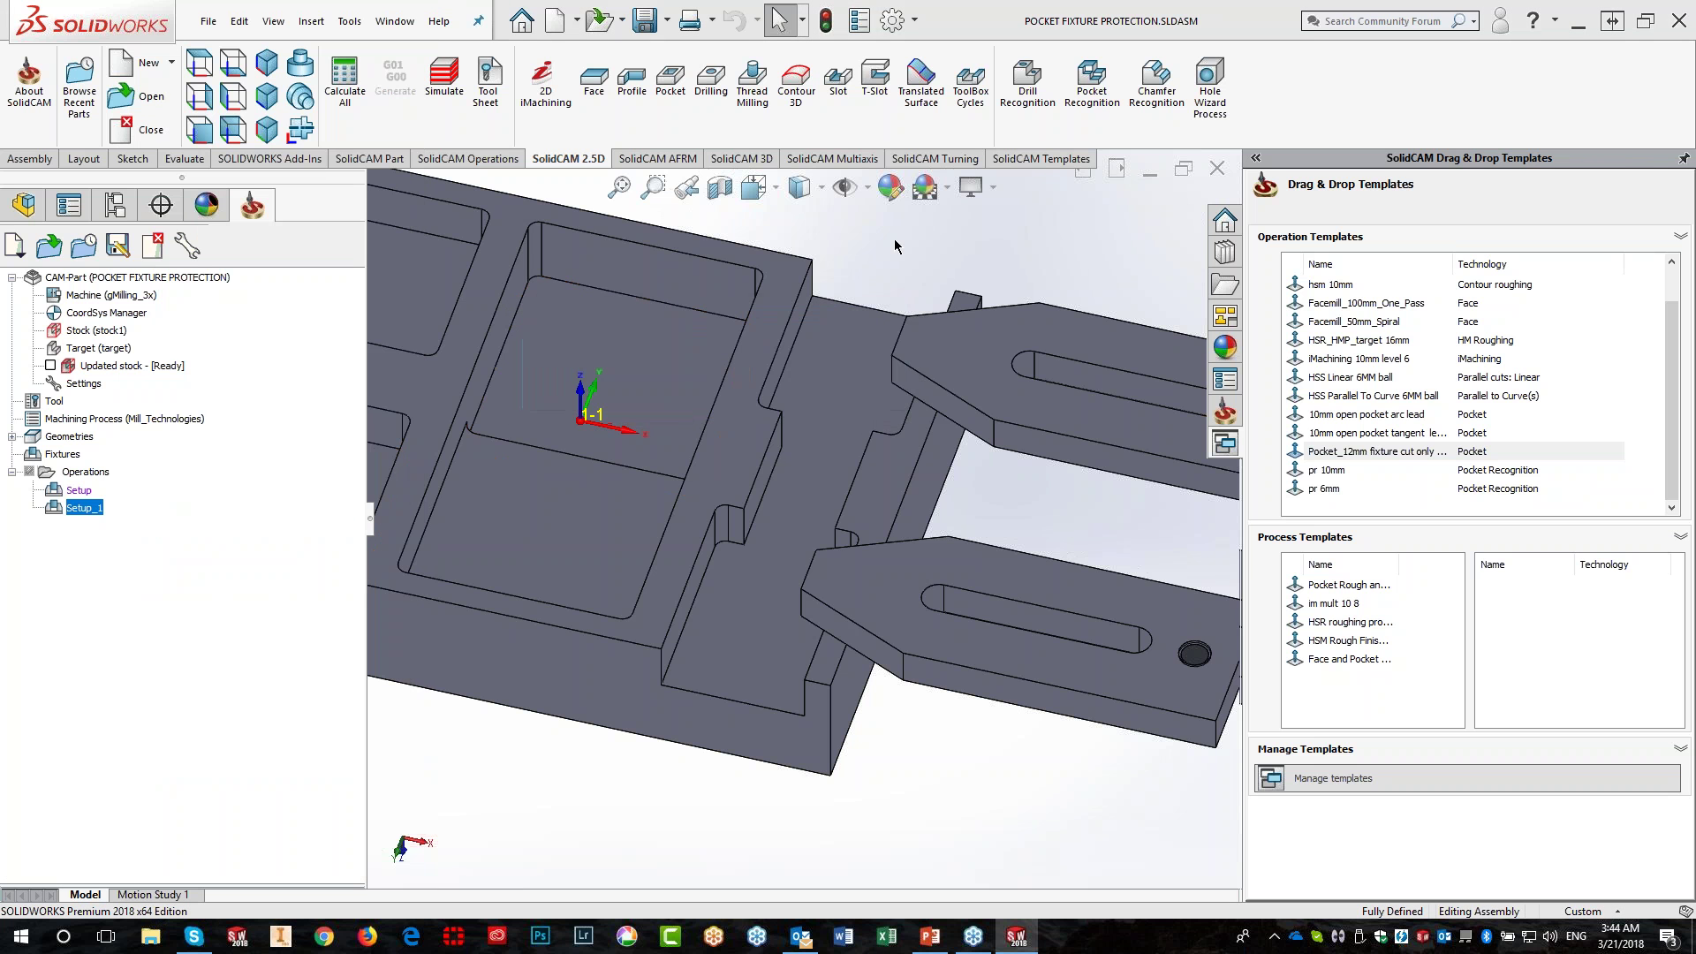
Select Setup, enable fixture collision protection in the "pr 10mm" pocket recognition template, and save and close the template
left_click(71, 491)
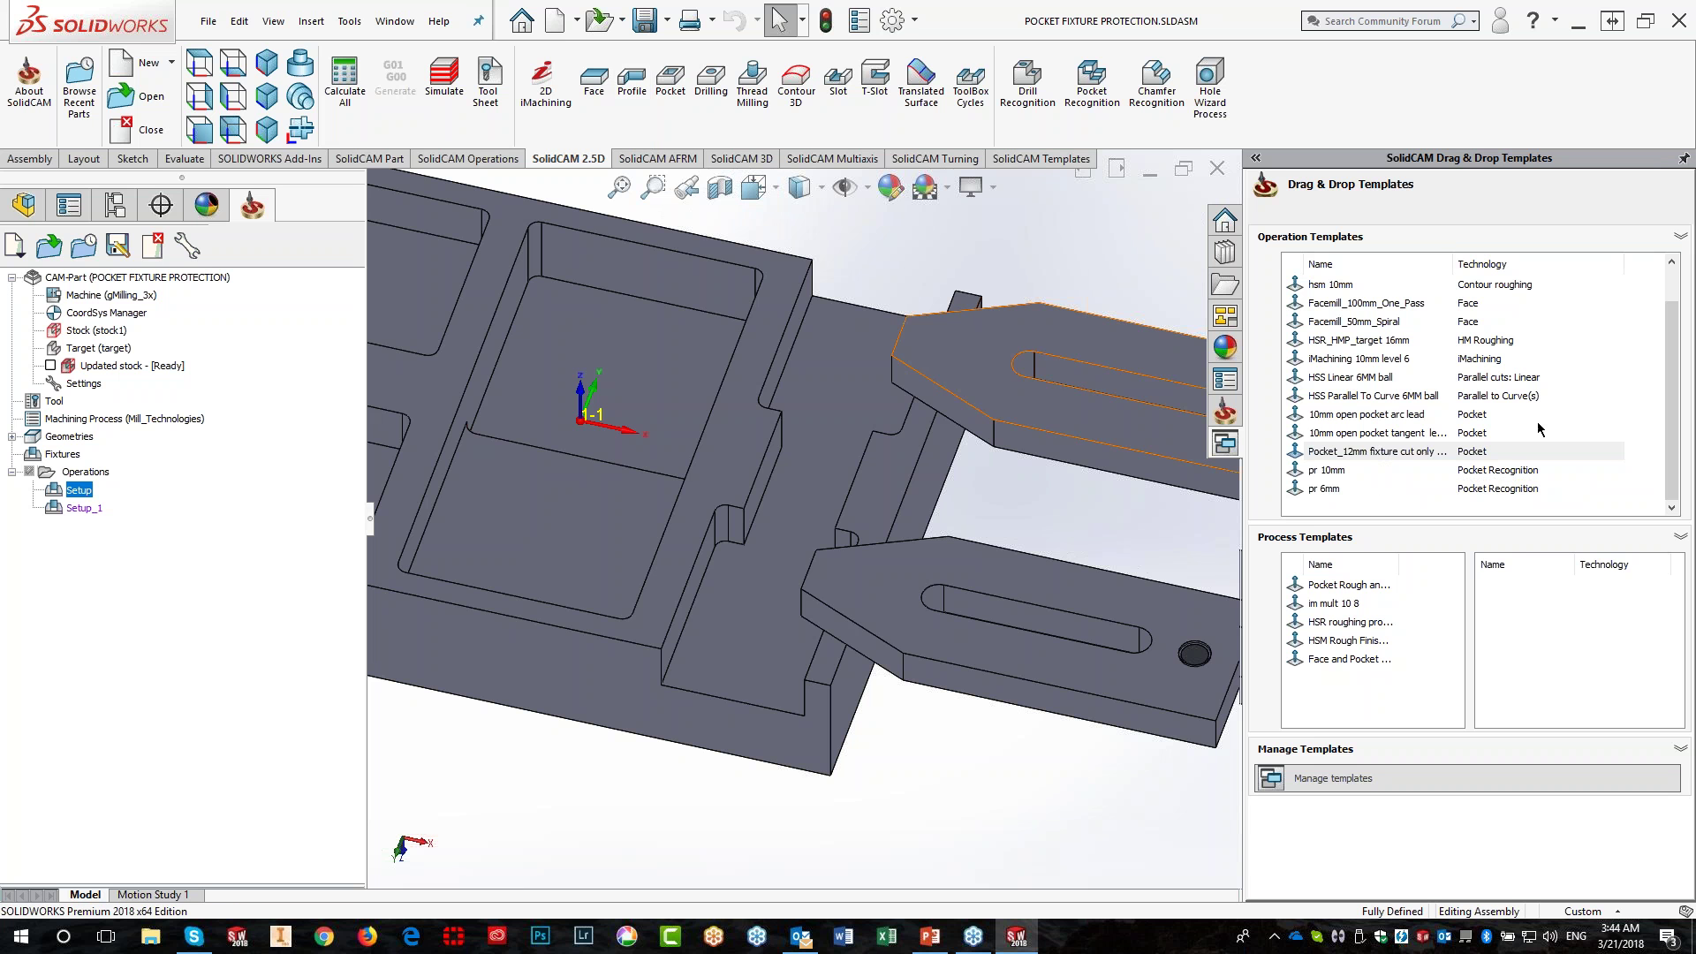
double_click(1331, 471)
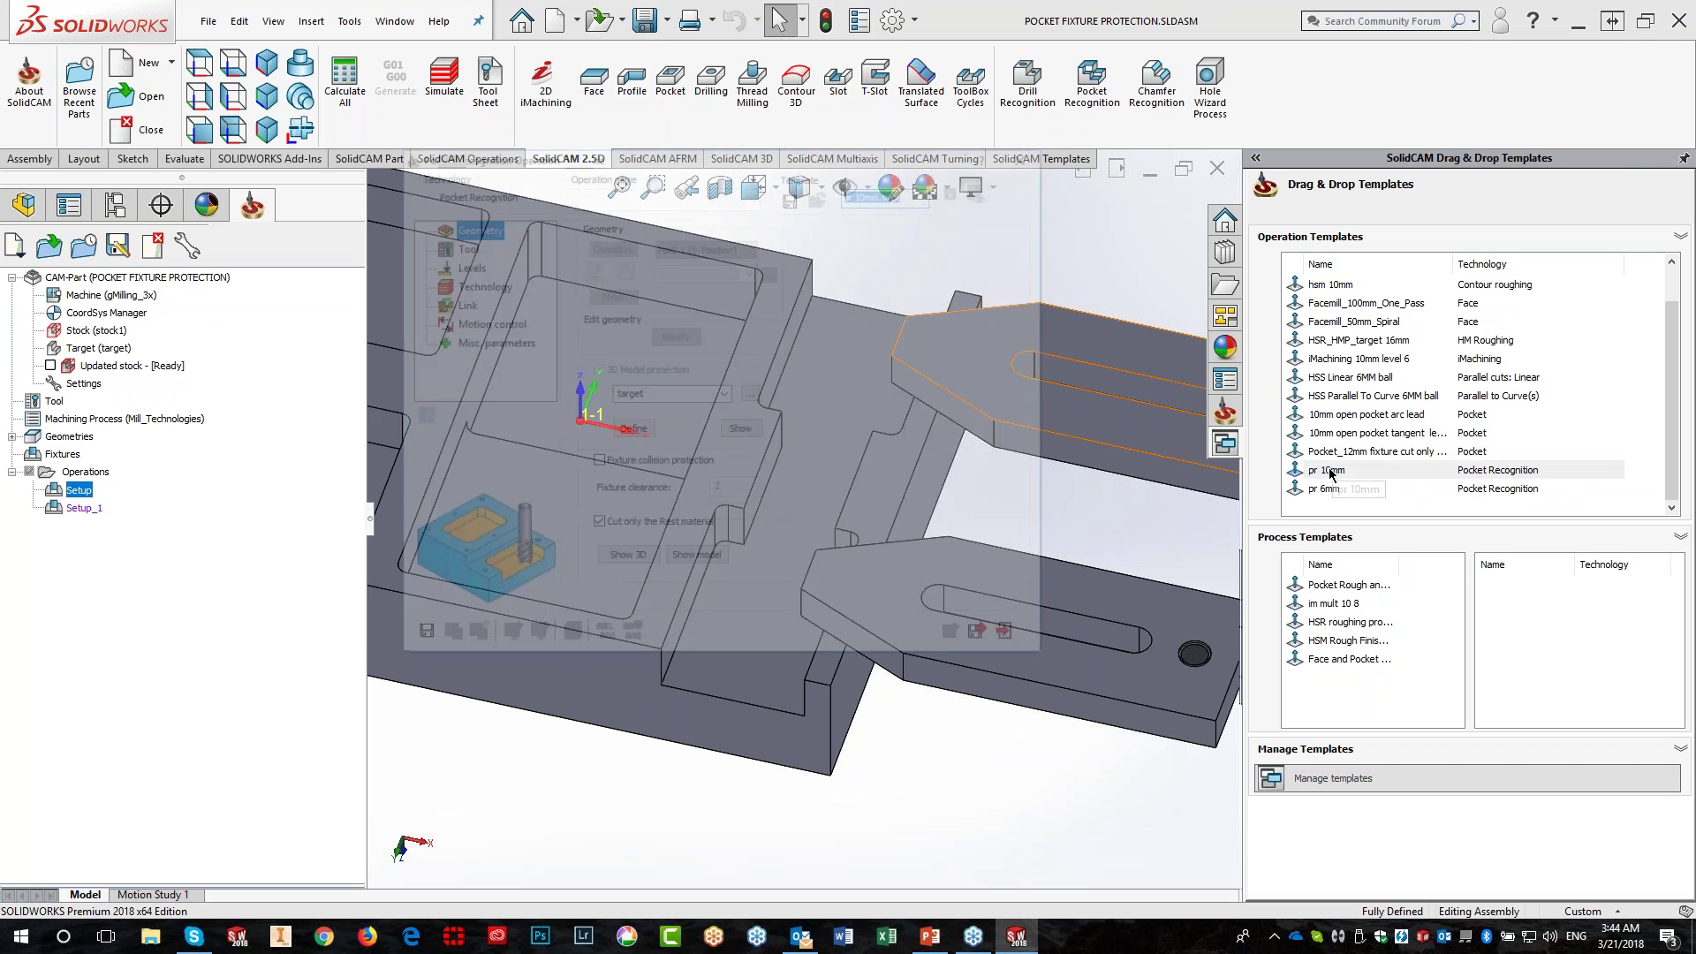
left_click(596, 463)
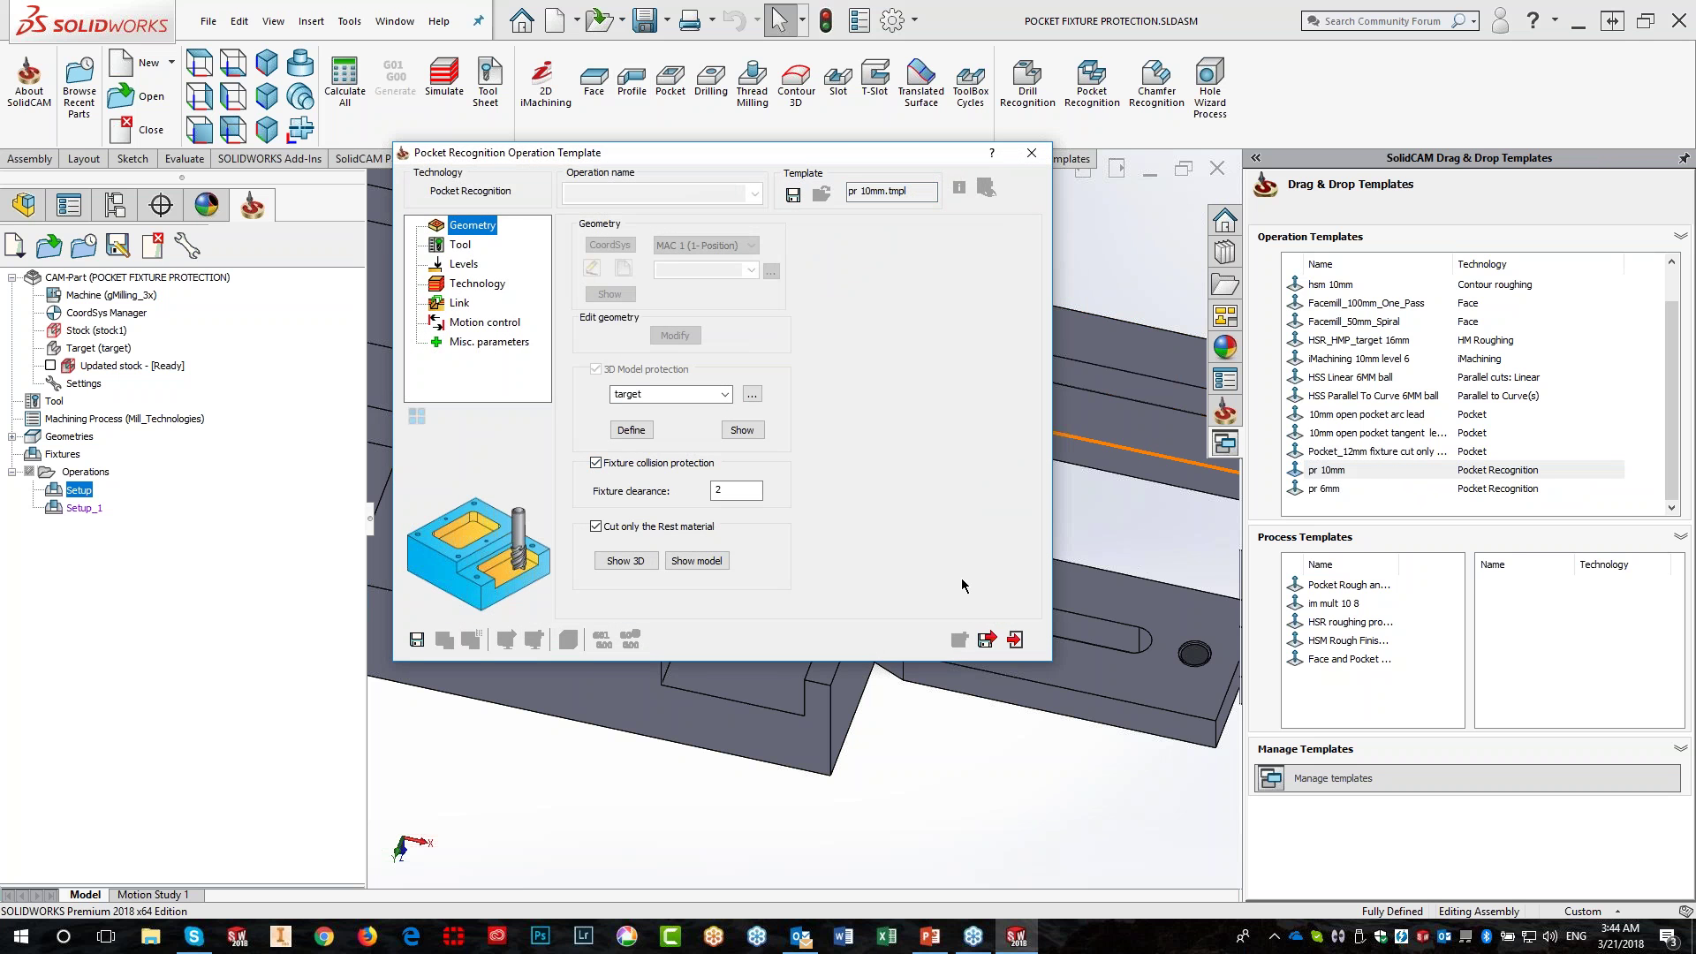
left_click(417, 640)
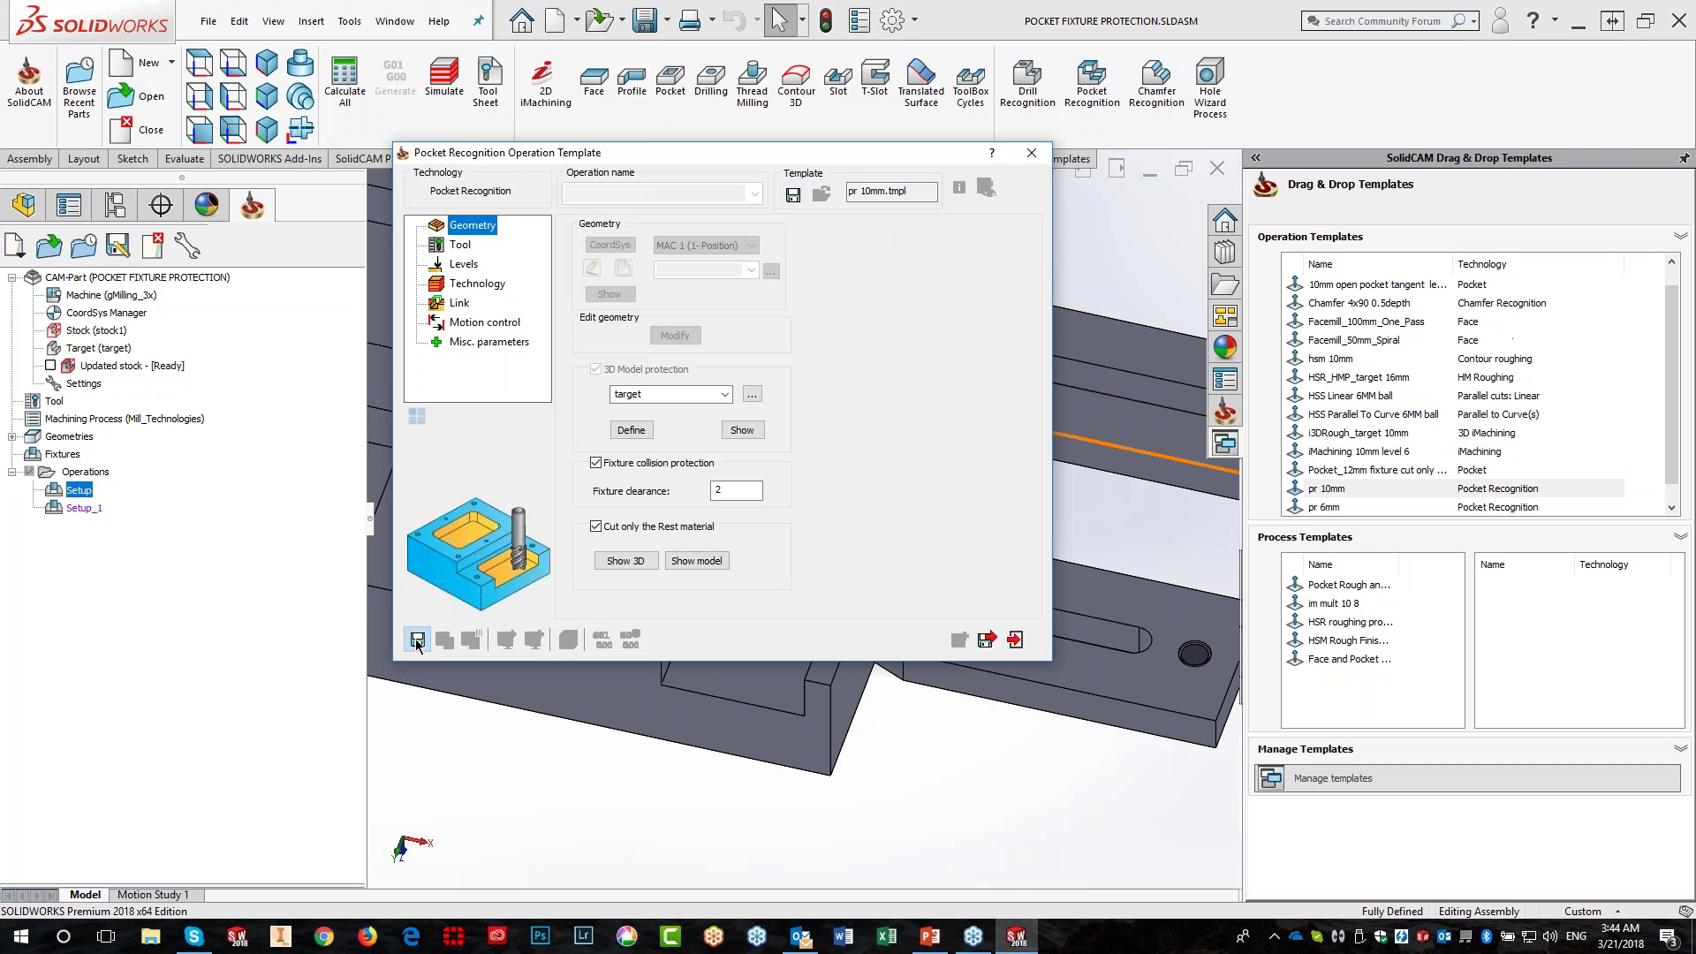
left_click(1014, 640)
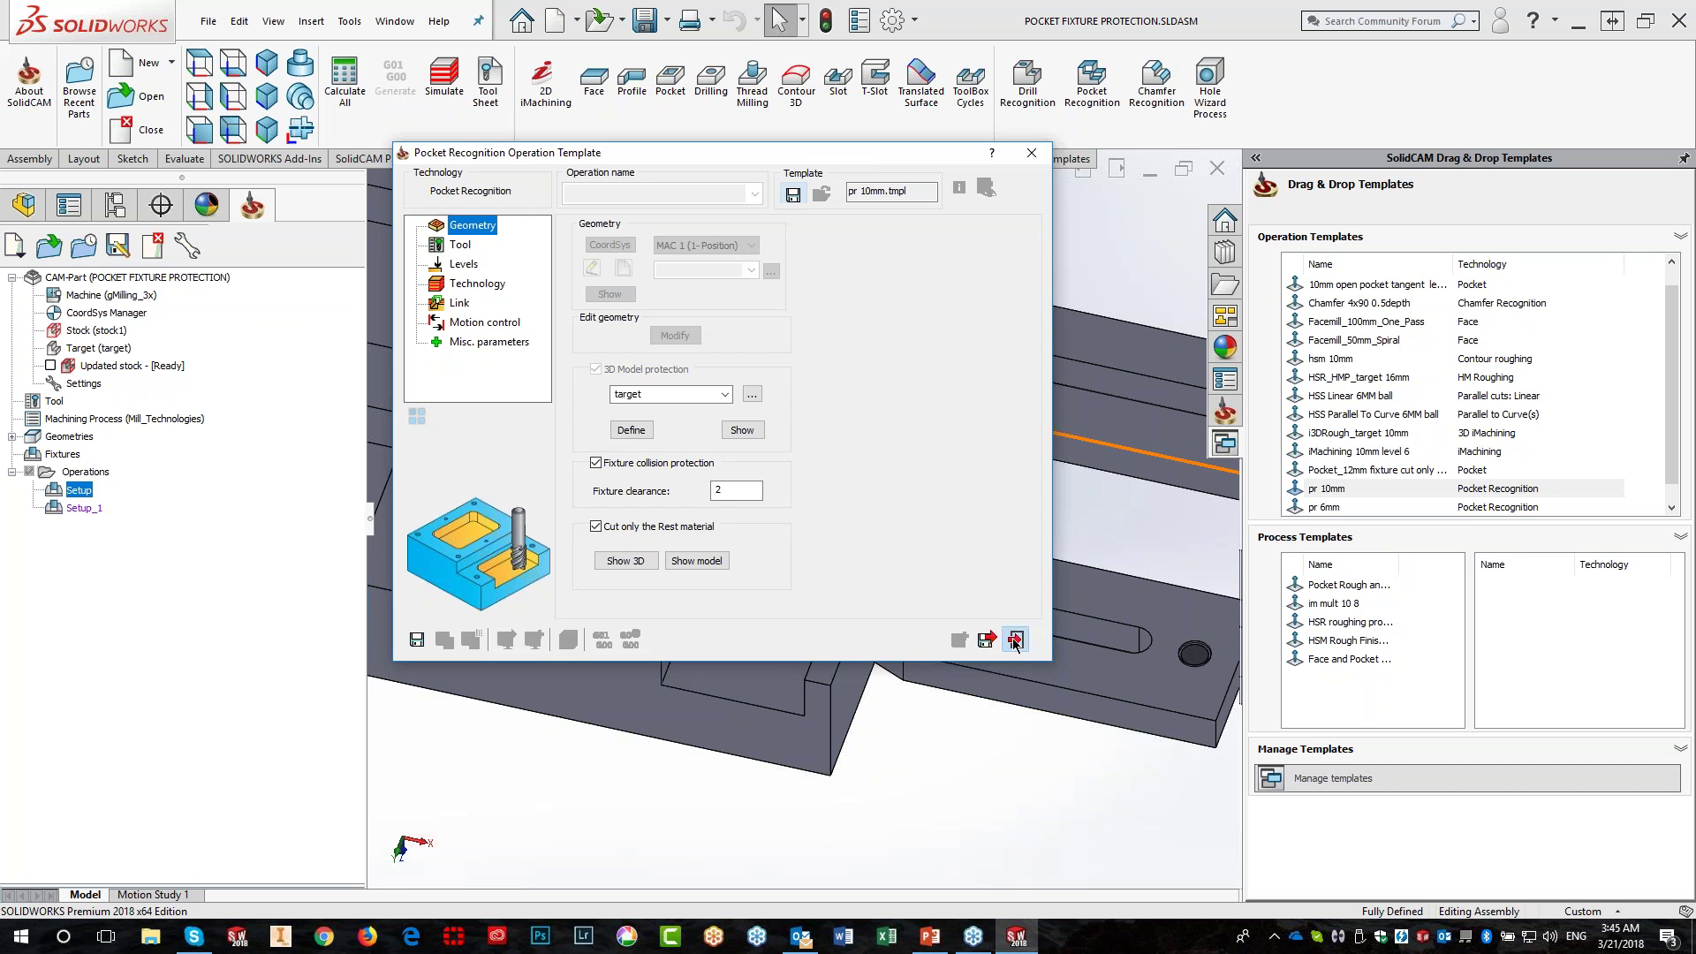
Apply the "pr 10mm" pocket recognition template to the part in Setup and again in Setup_1, hiding the resulting toolpaths
left_click_drag(1361, 506, 739, 587)
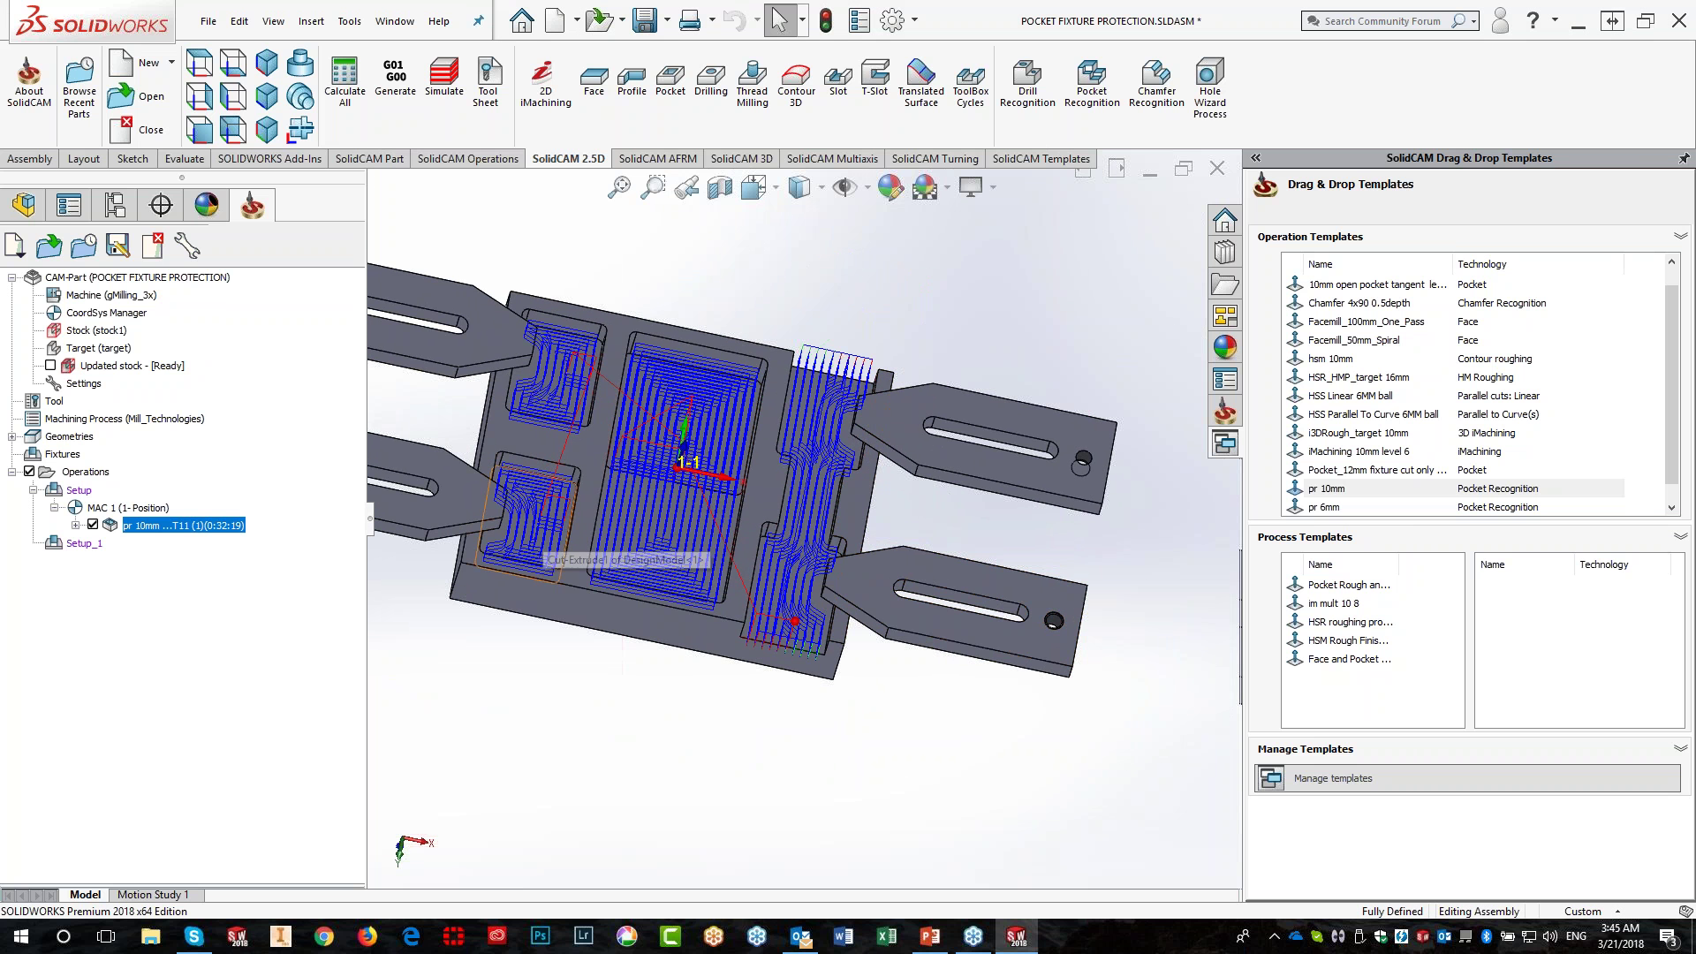
left_click(86, 544)
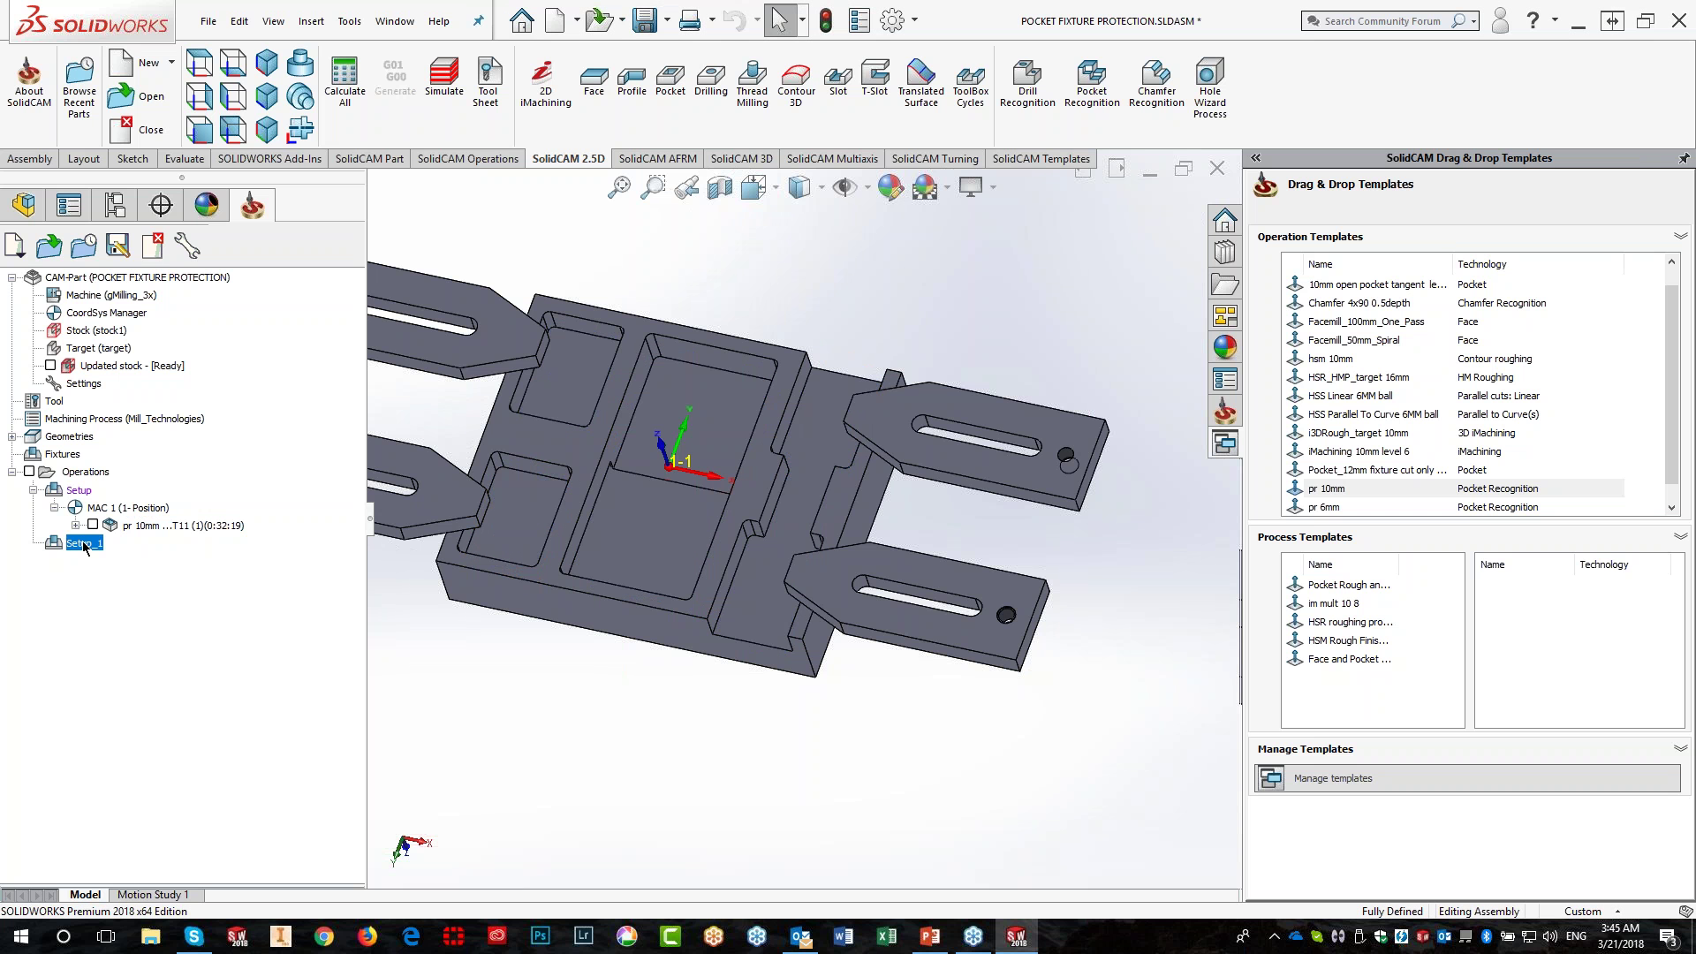
left_click_drag(1330, 490, 754, 589)
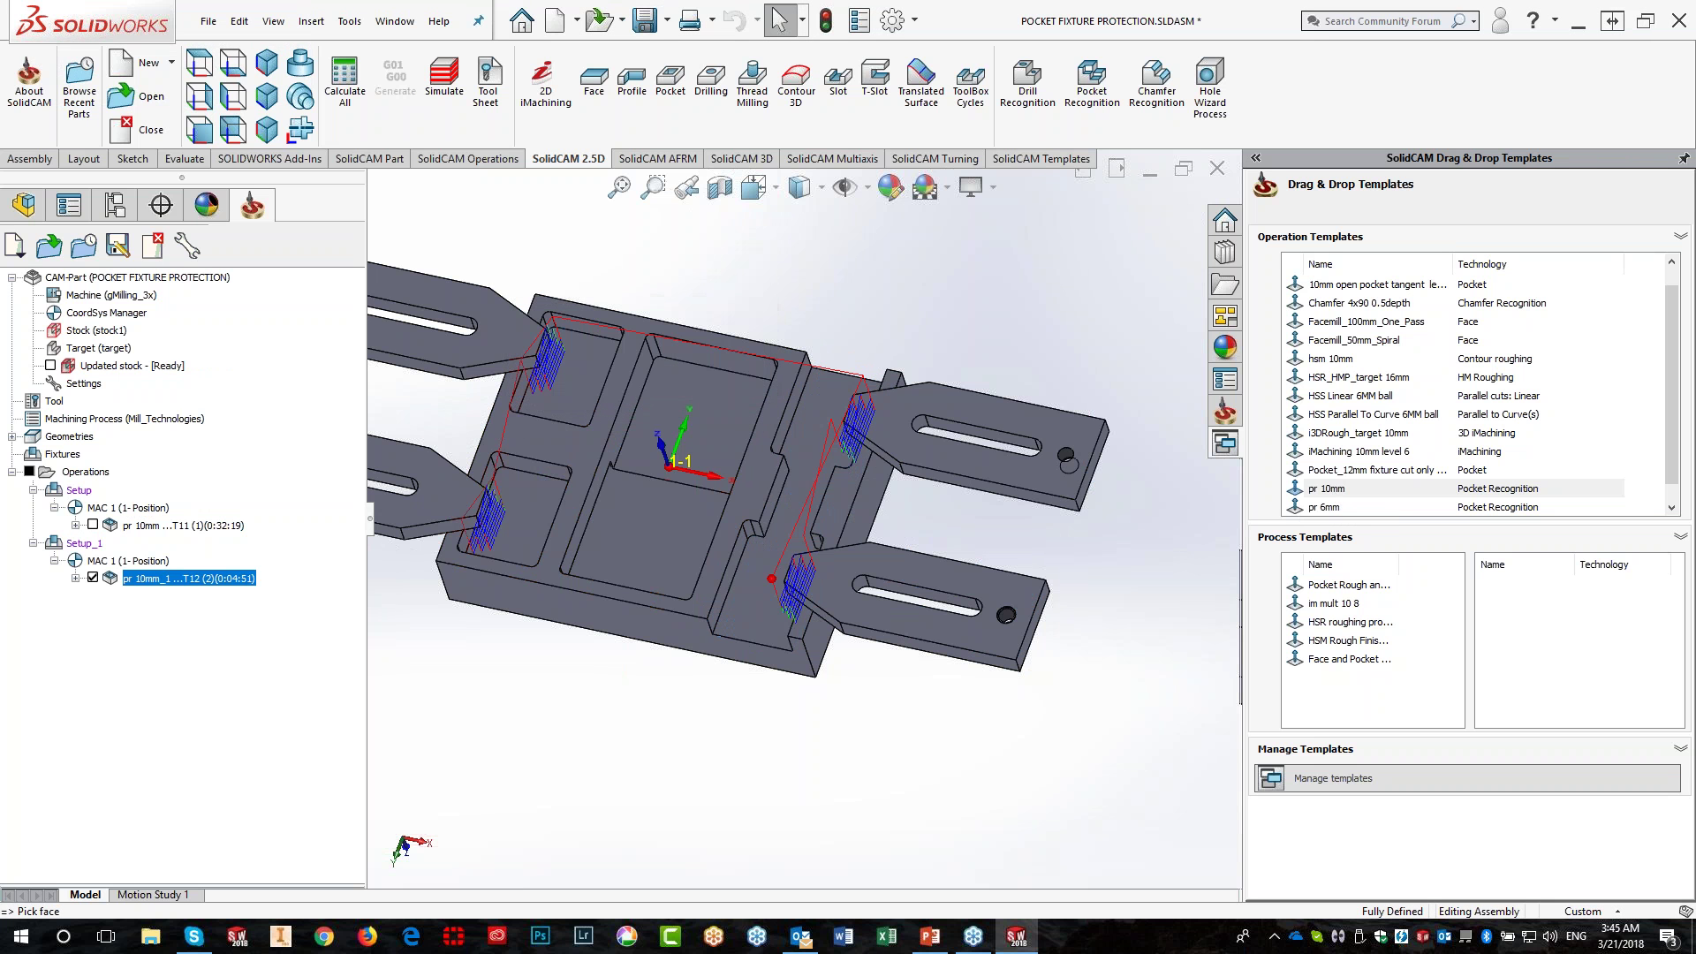
middle_click_drag(754, 589, 658, 676)
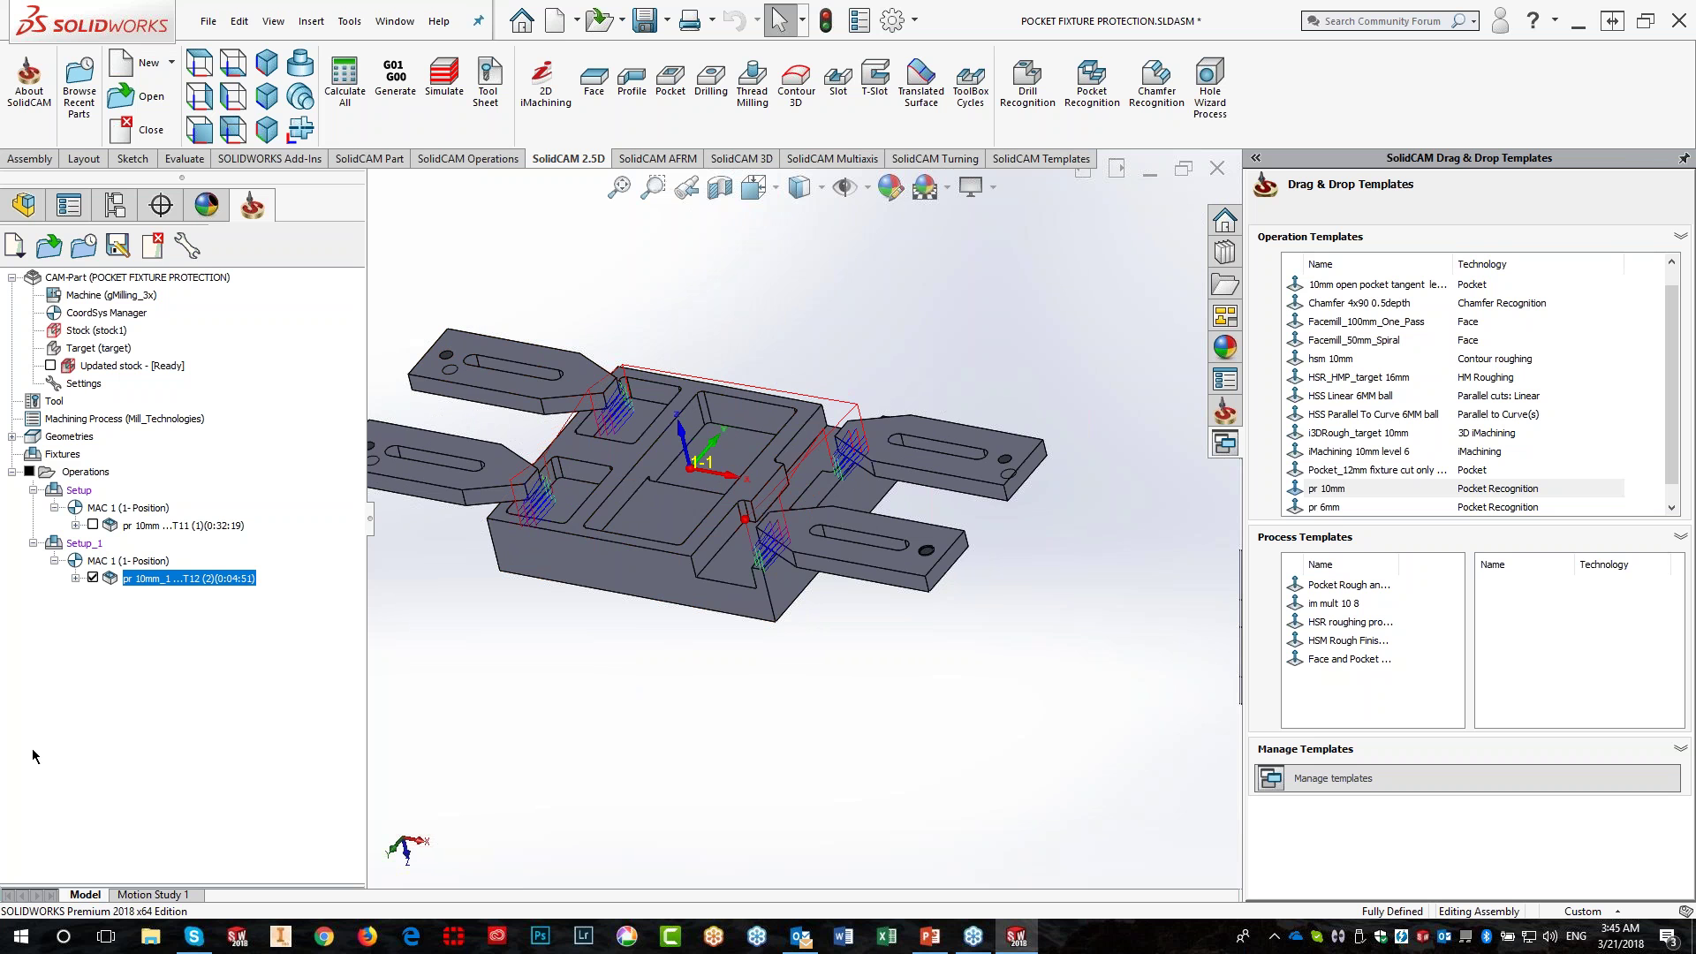
left_click(93, 578)
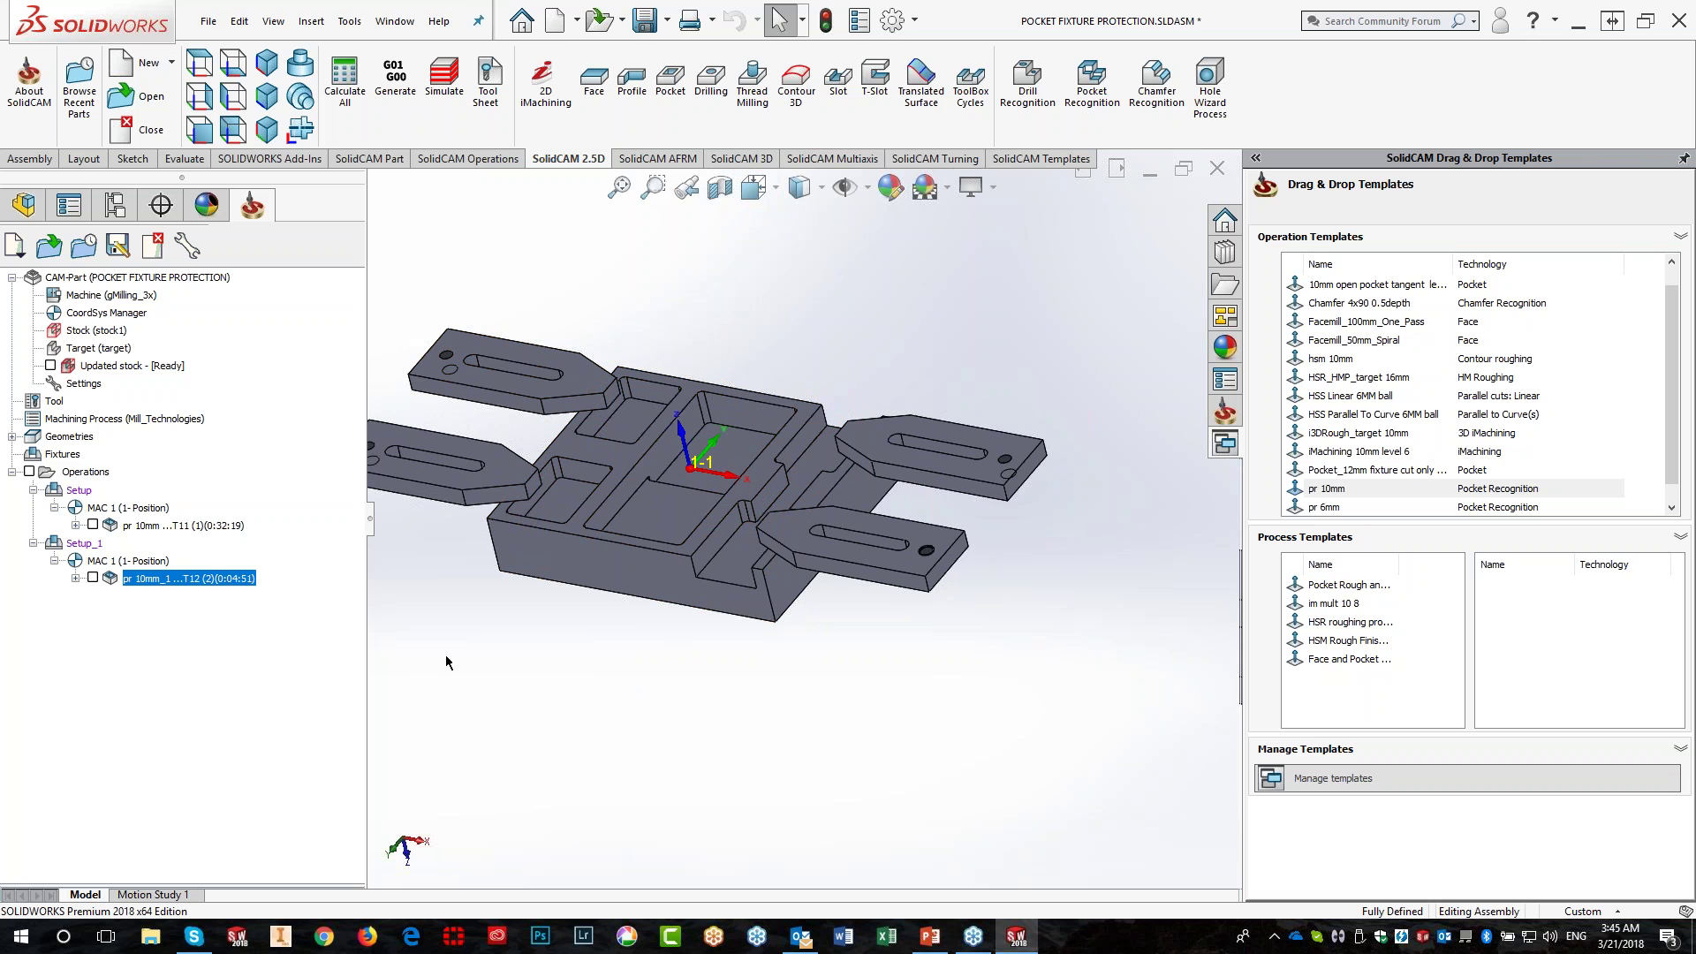
key("alt+Tab")
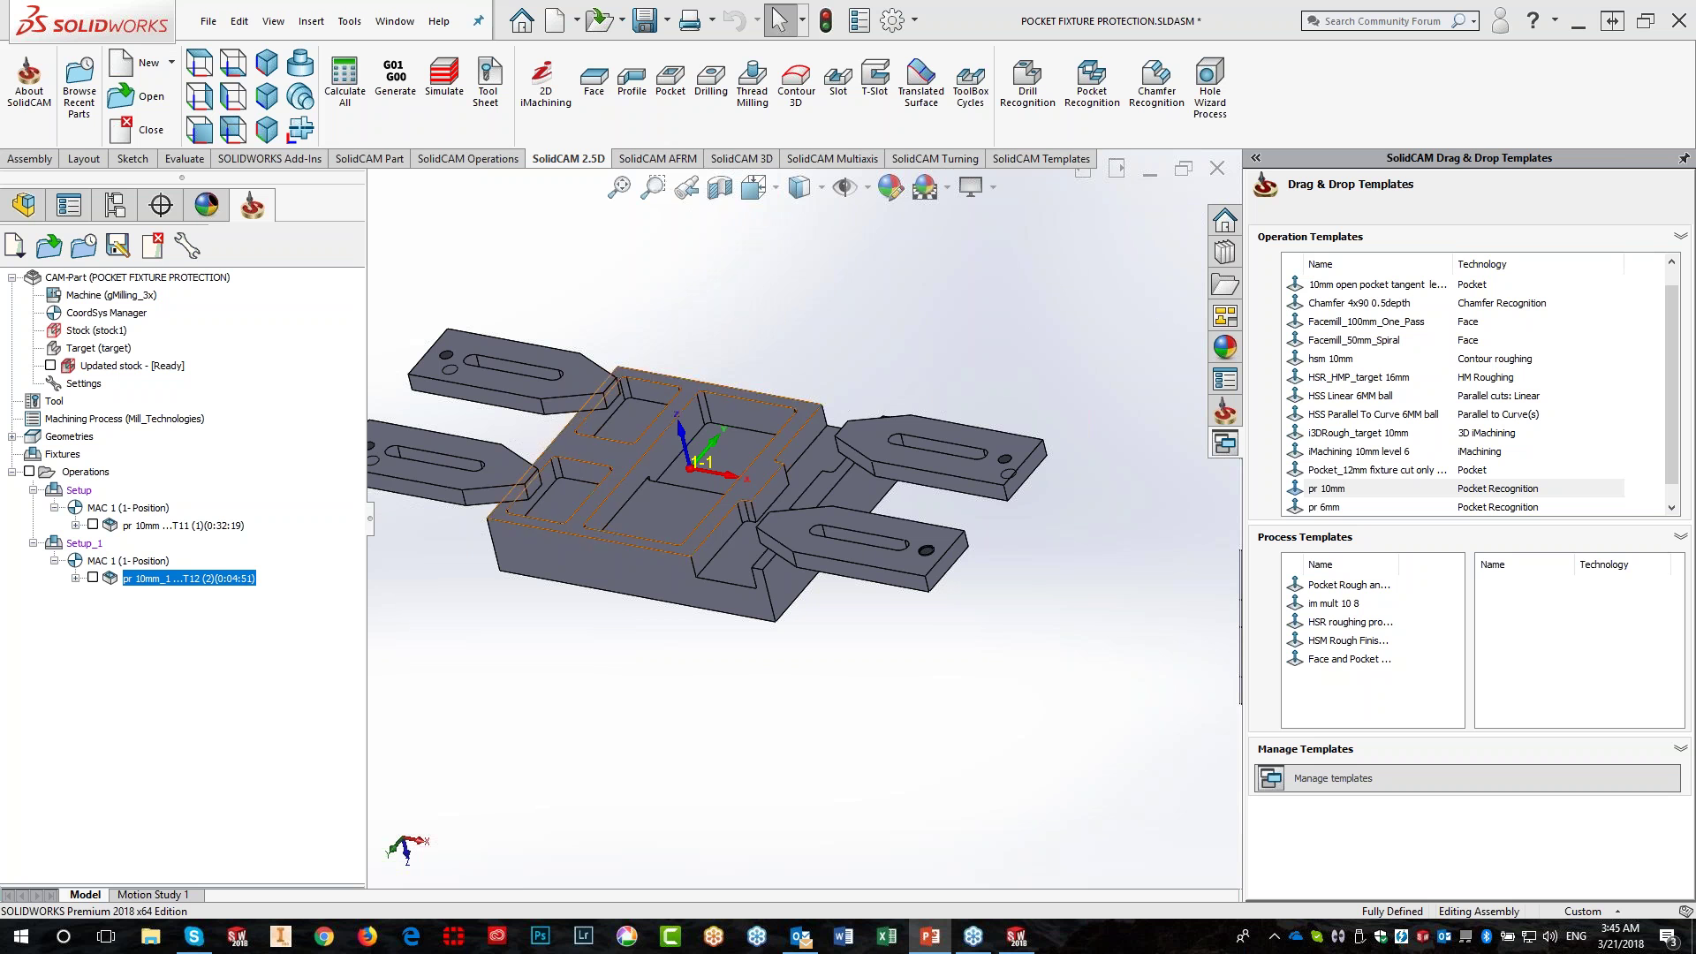
Start a new pocket operation with fixture collision protection enabled and pick the open pocket floor for its geometry
left_click(668, 99)
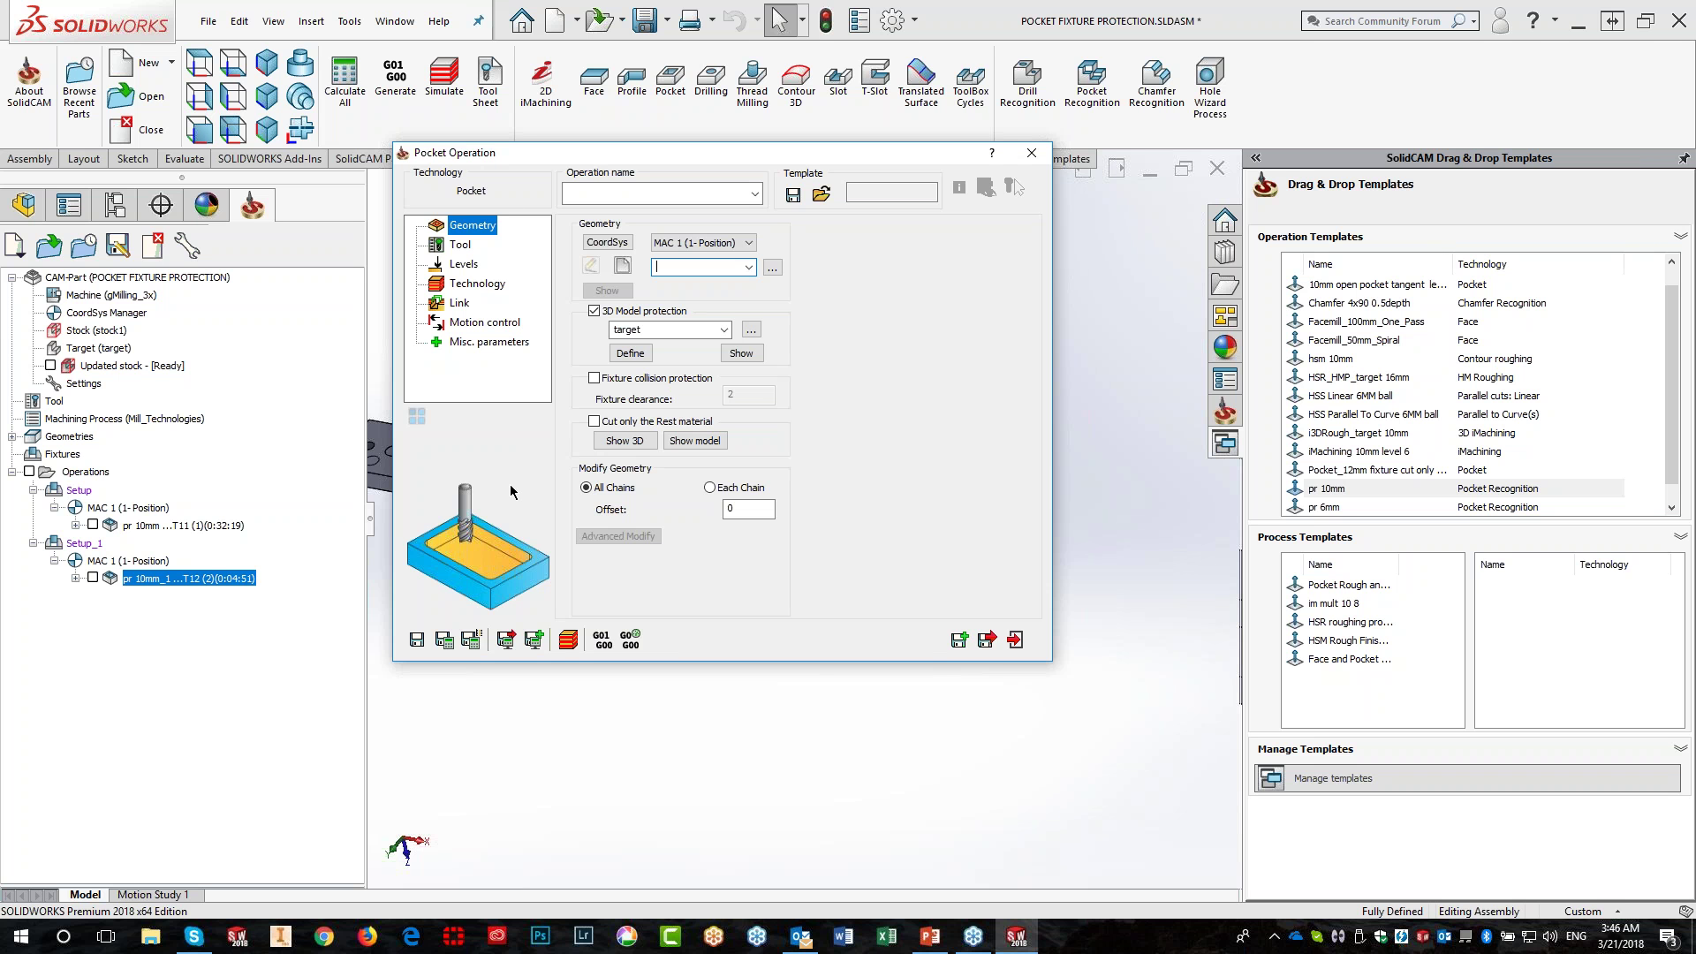
left_click(594, 380)
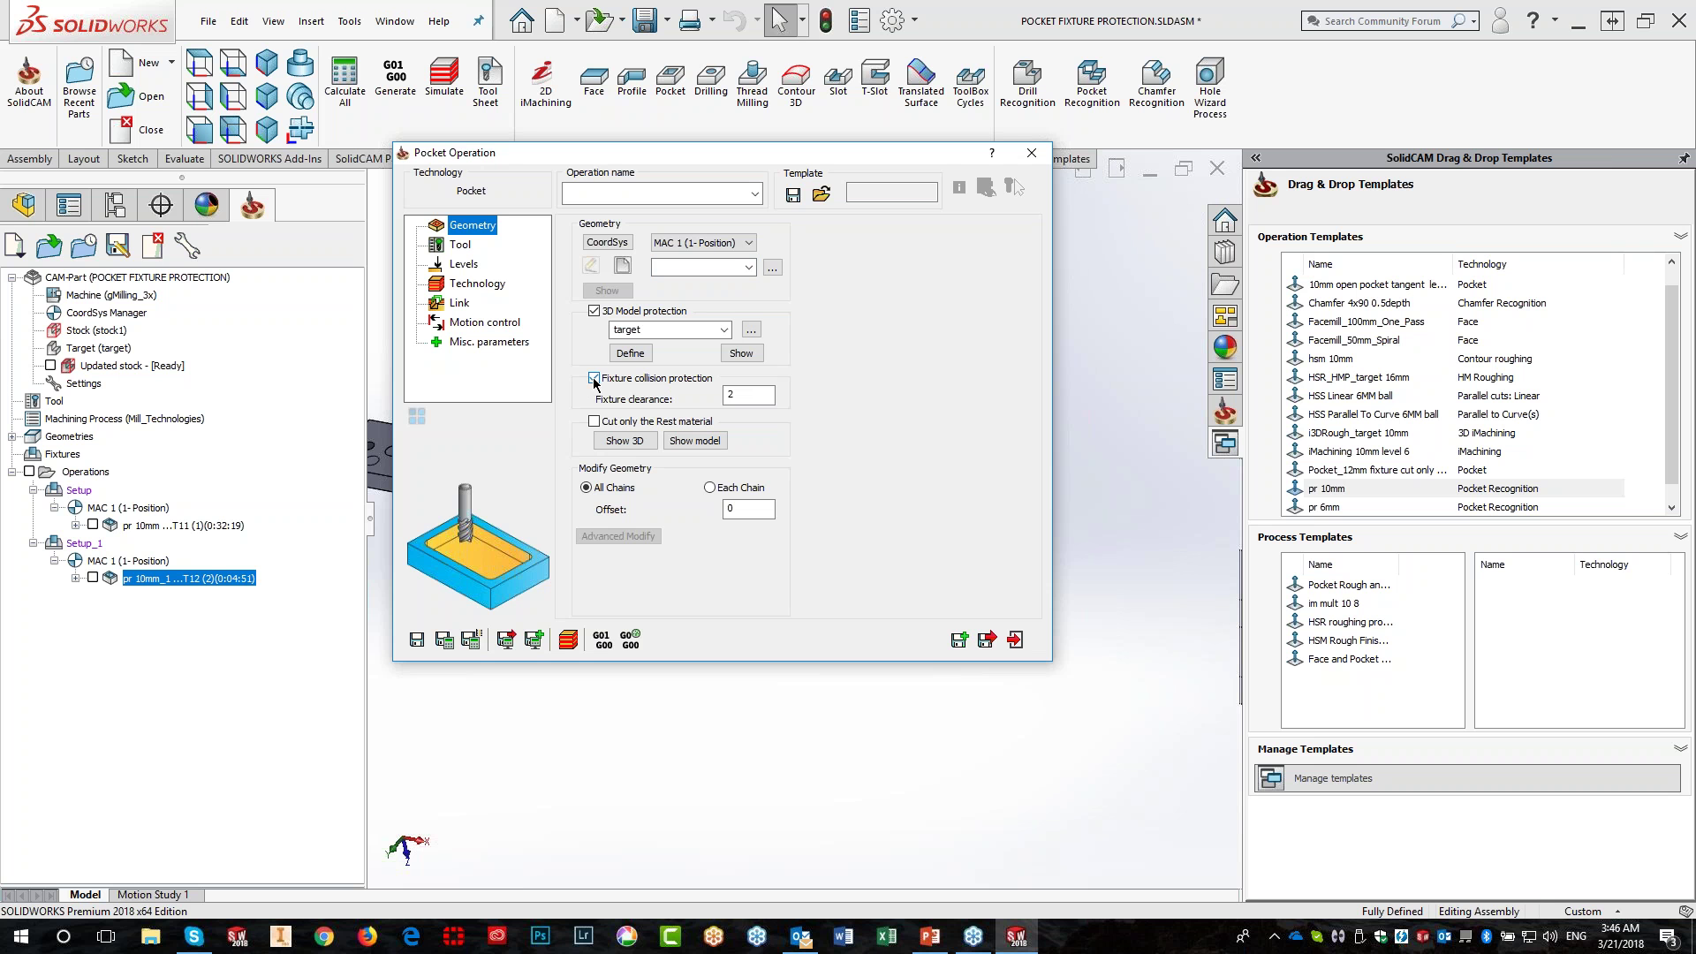
left_click(623, 266)
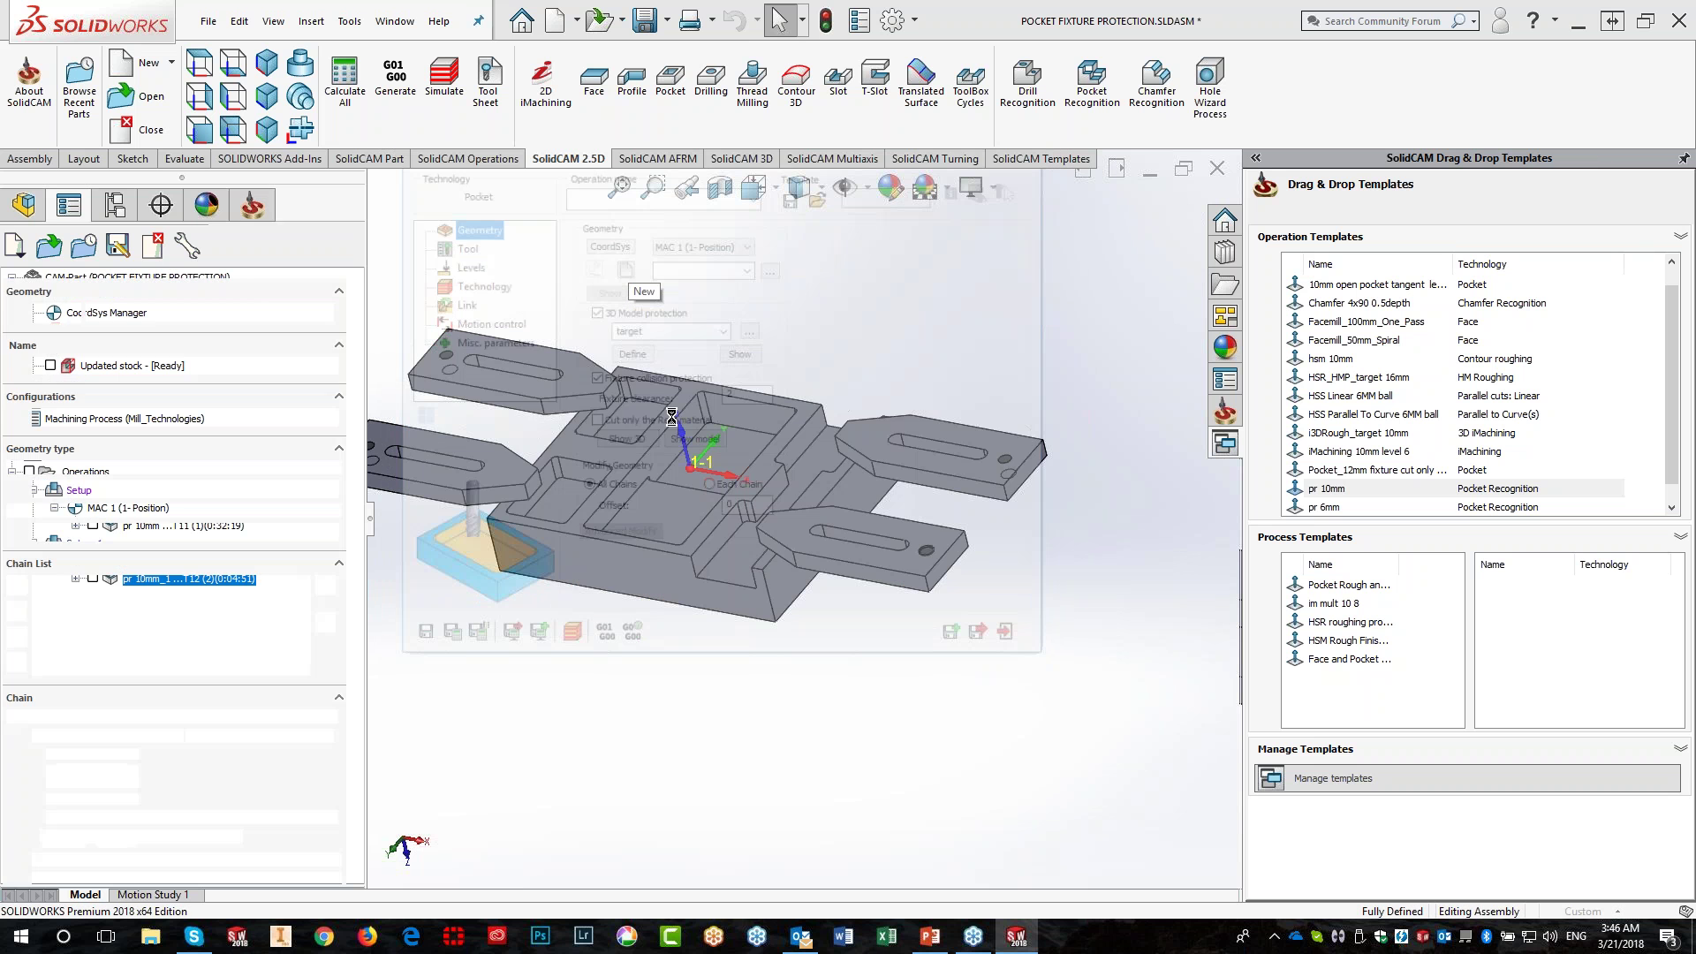
left_click(714, 558)
left_click(12, 259)
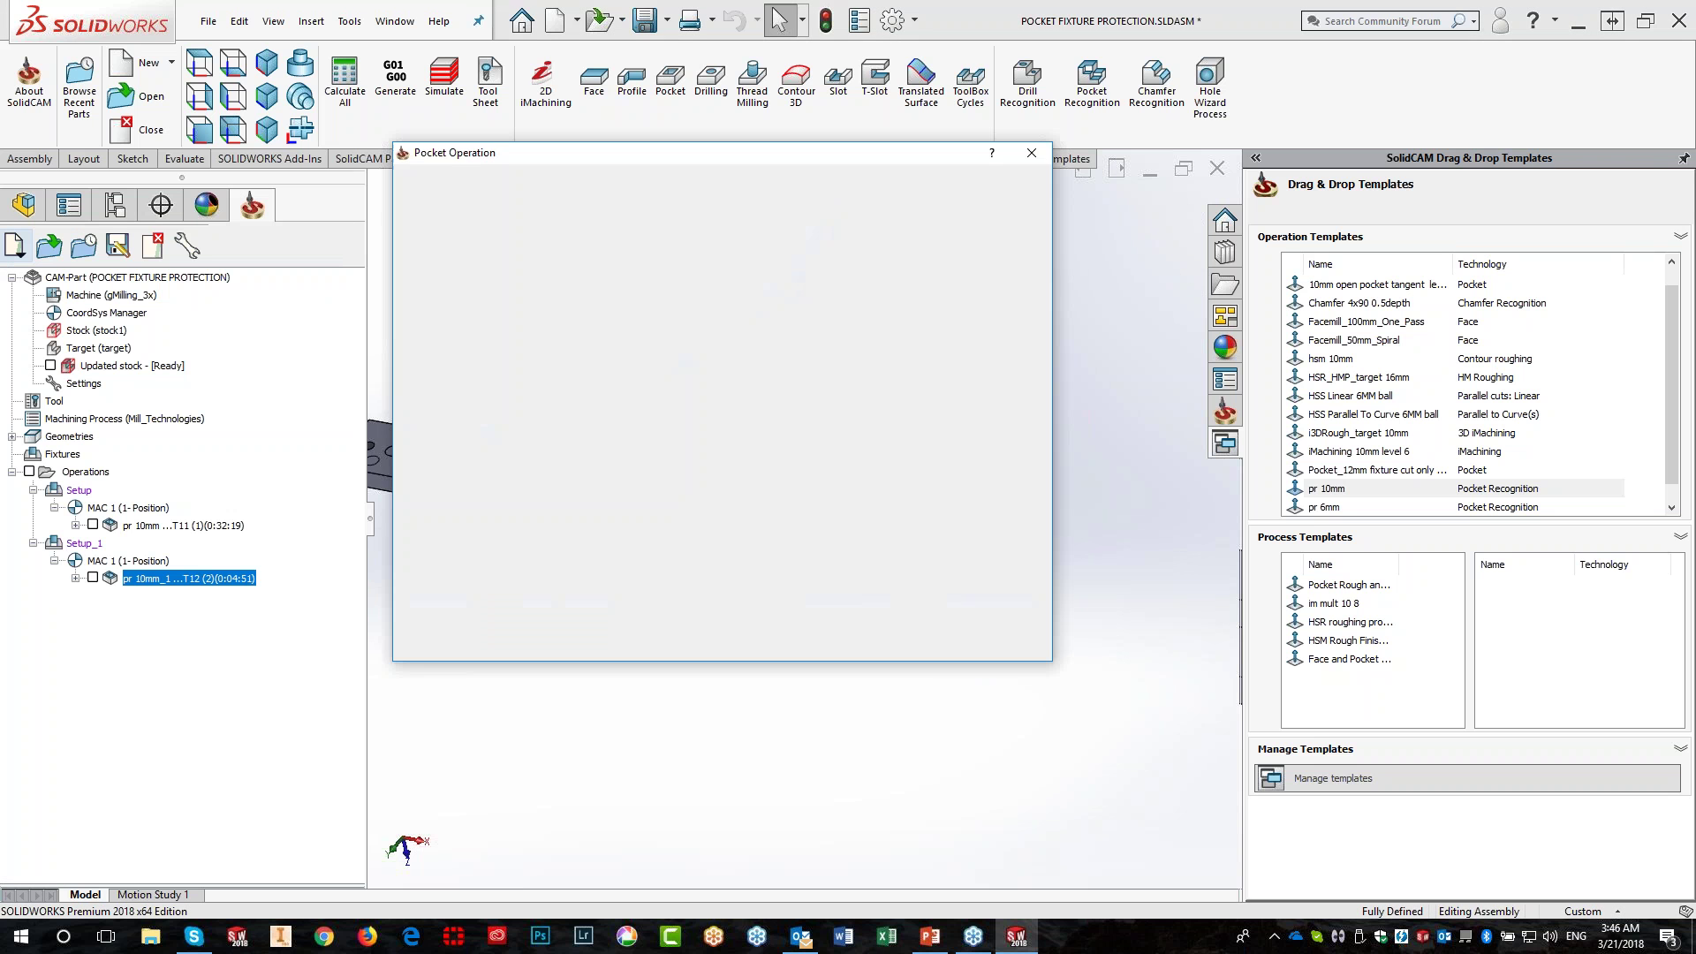
Enable the profile strategy and approach from outside in the pocket operation's open pocket technology settings
left_click(464, 266)
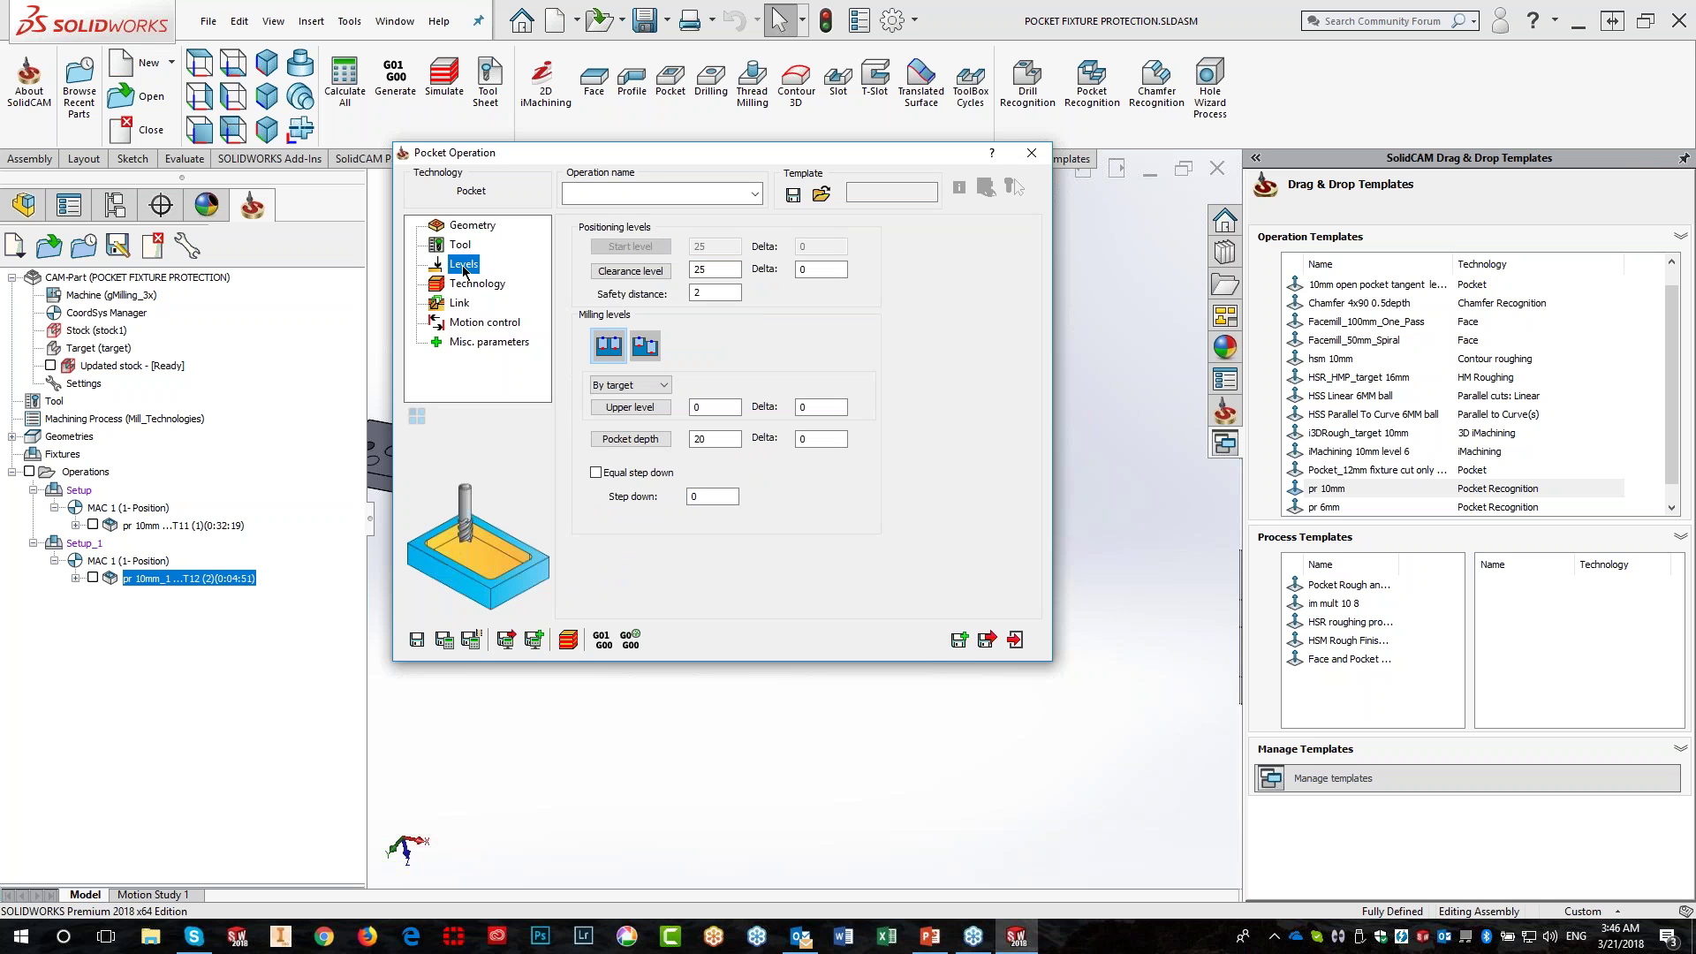
left_click(471, 285)
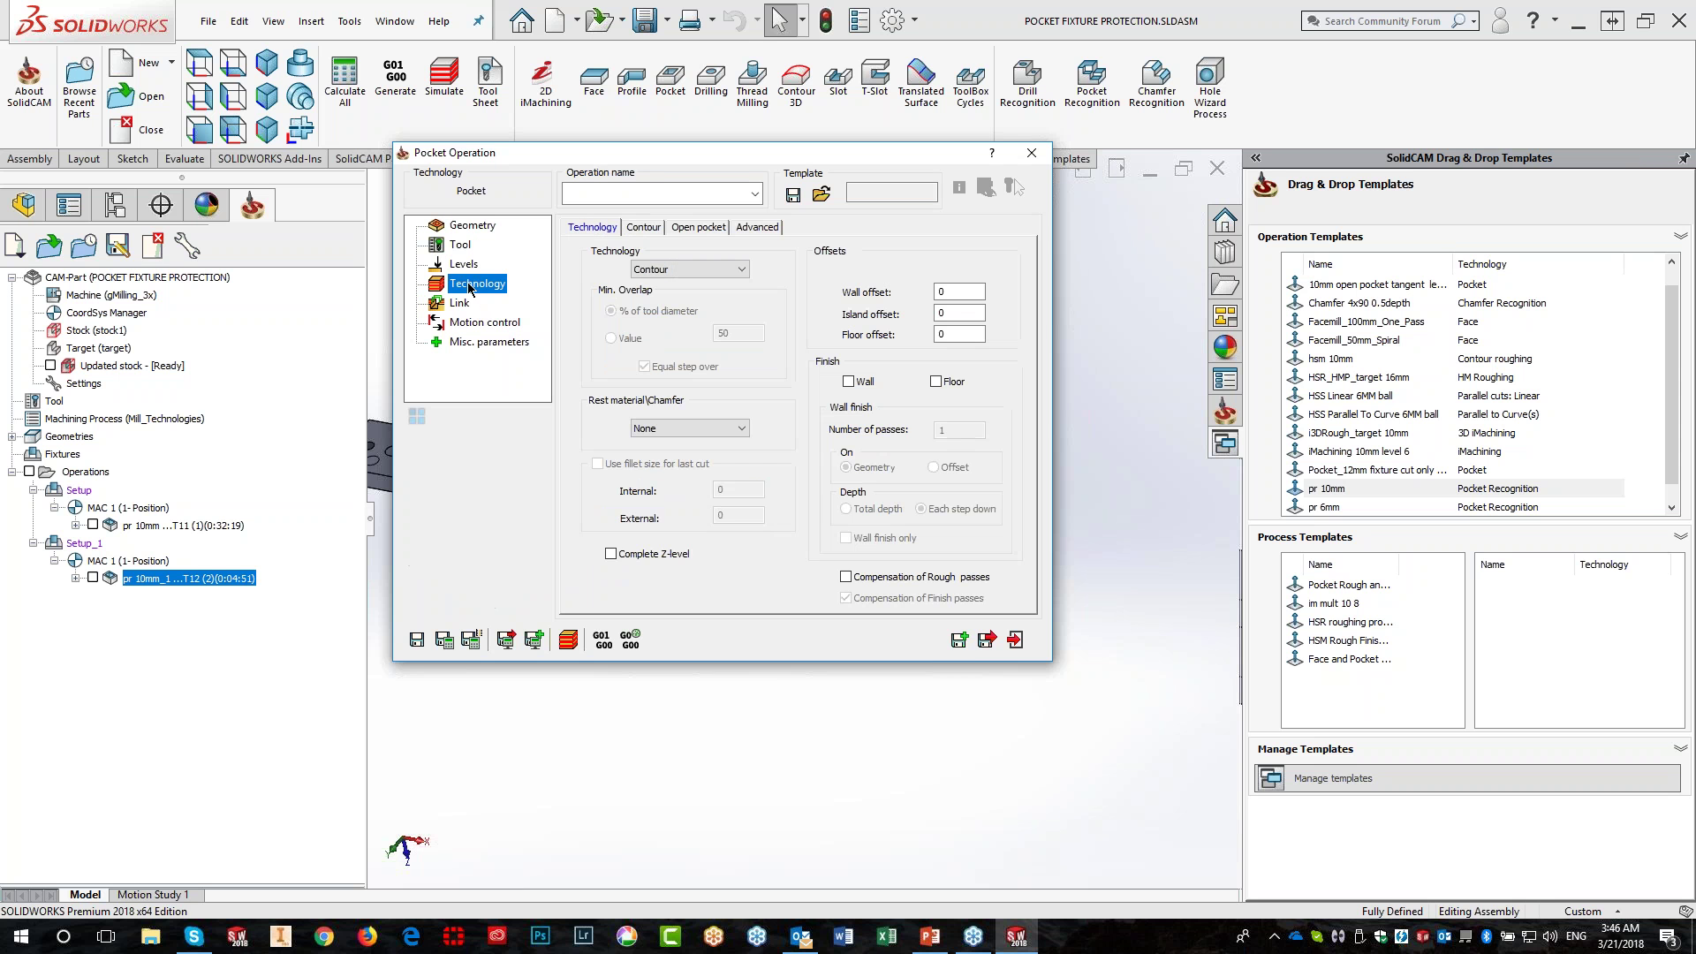
left_click(686, 229)
left_click(595, 277)
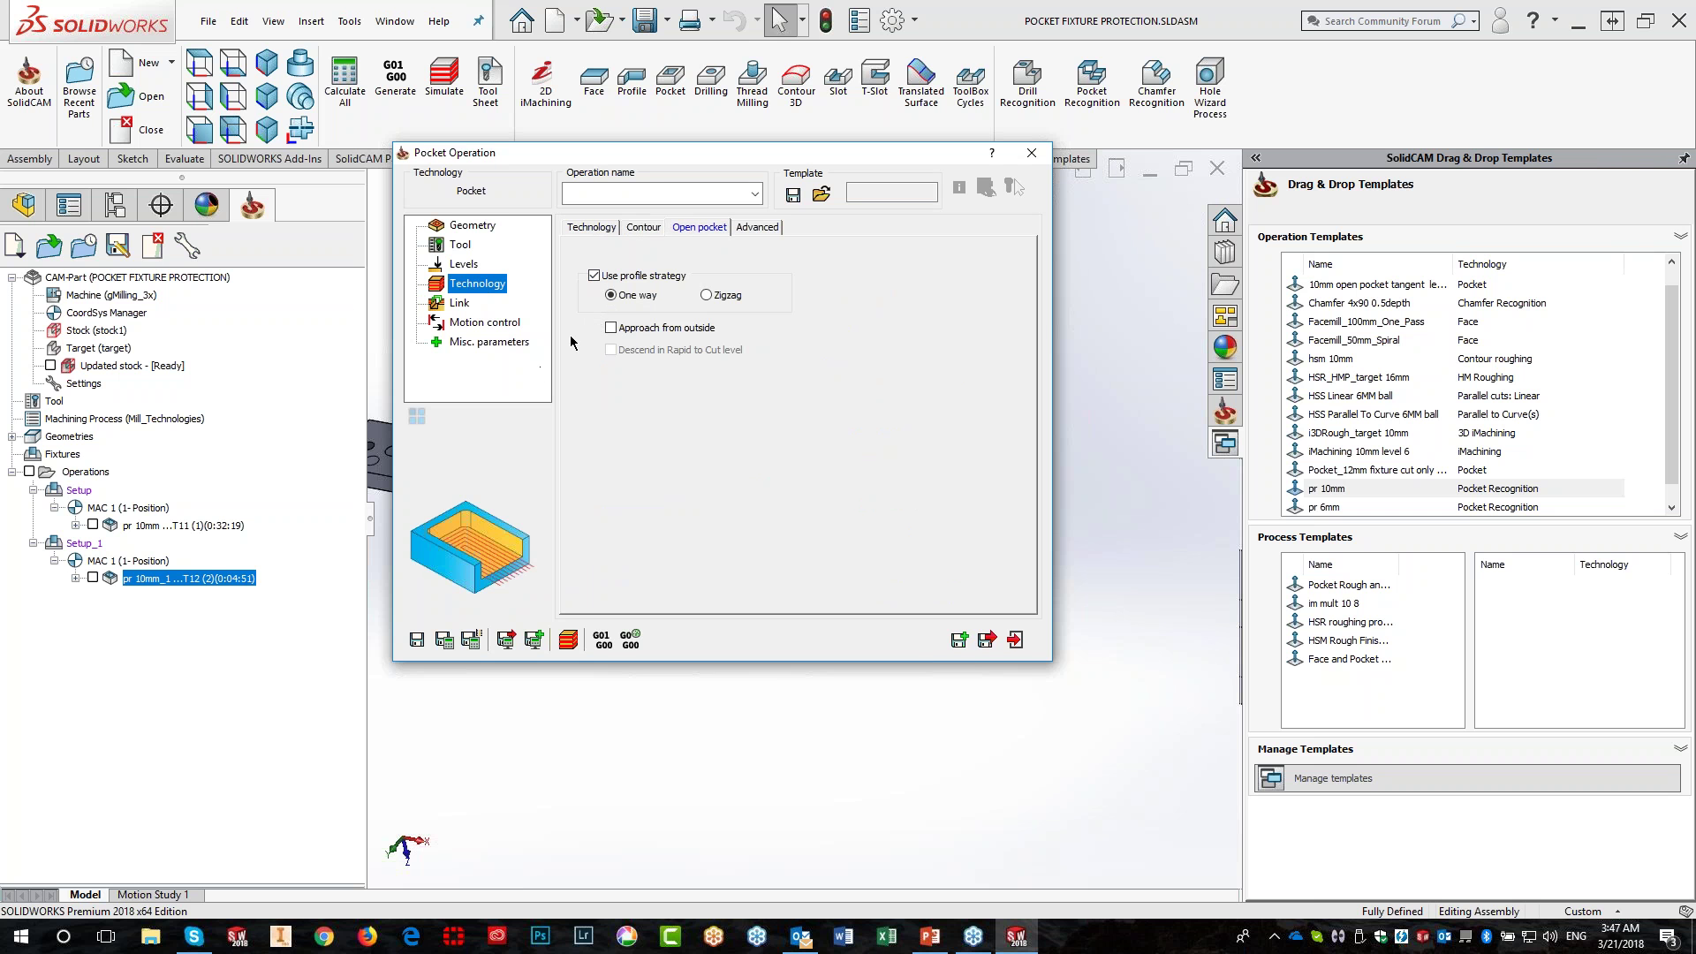
left_click(610, 328)
Save the pocket settings as an operation template named "kev cam" and exit the operation without saving it
left_click(792, 196)
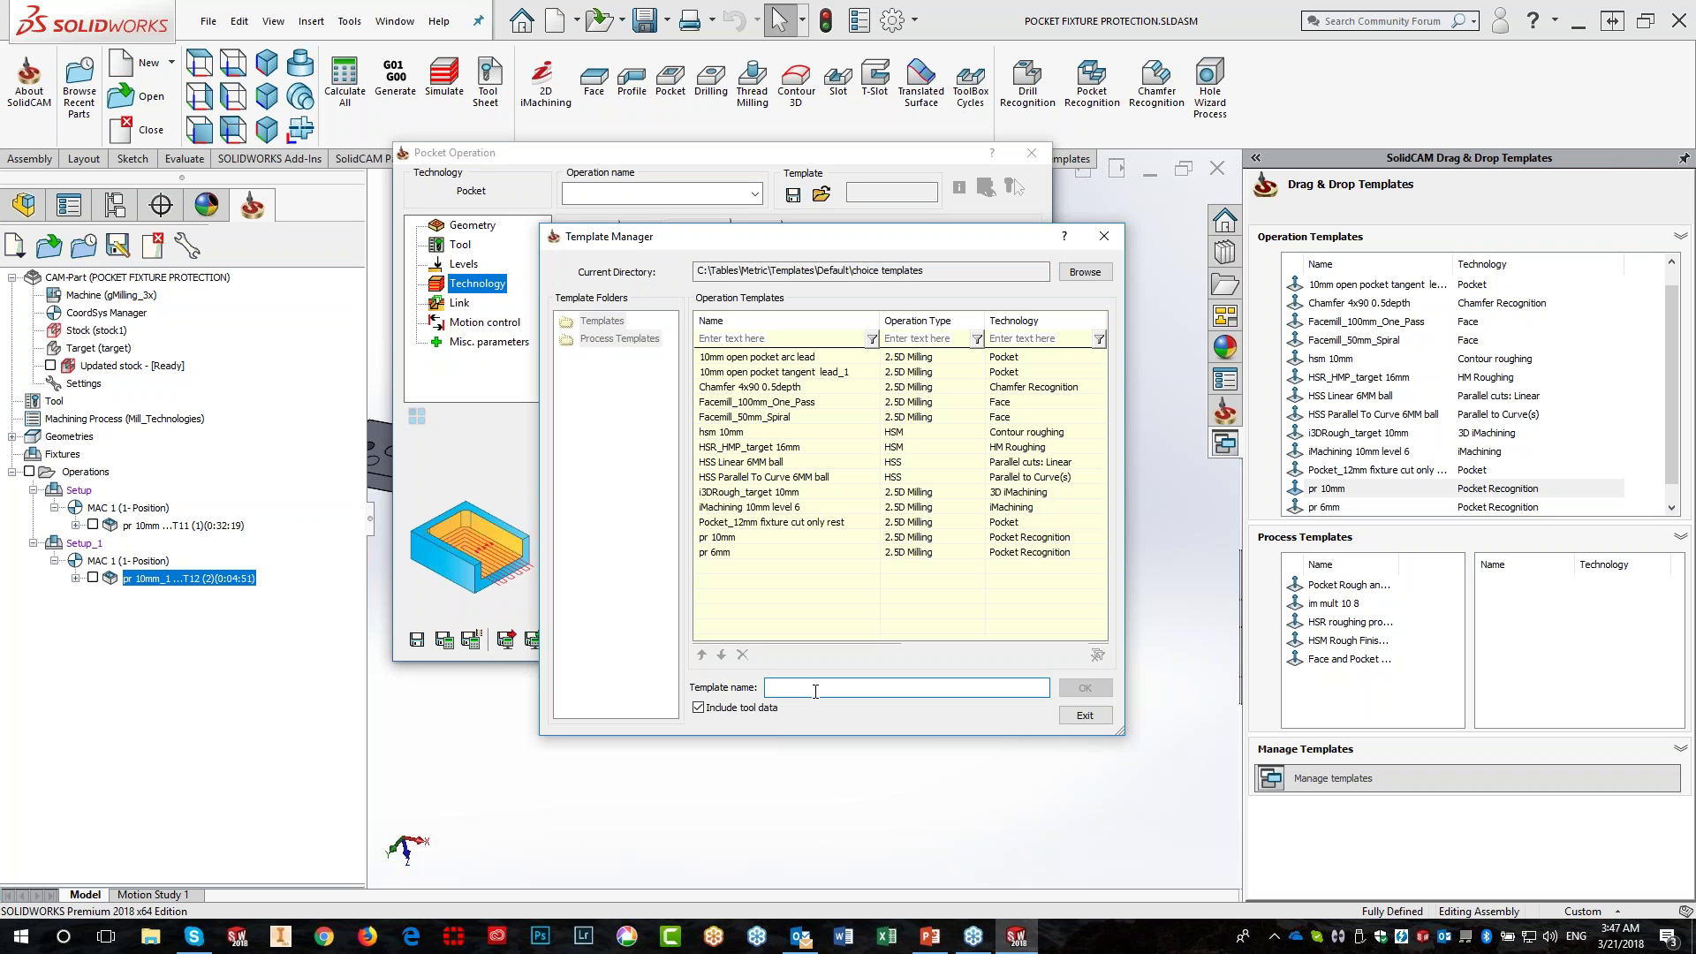
type("kev cam")
left_click(1086, 689)
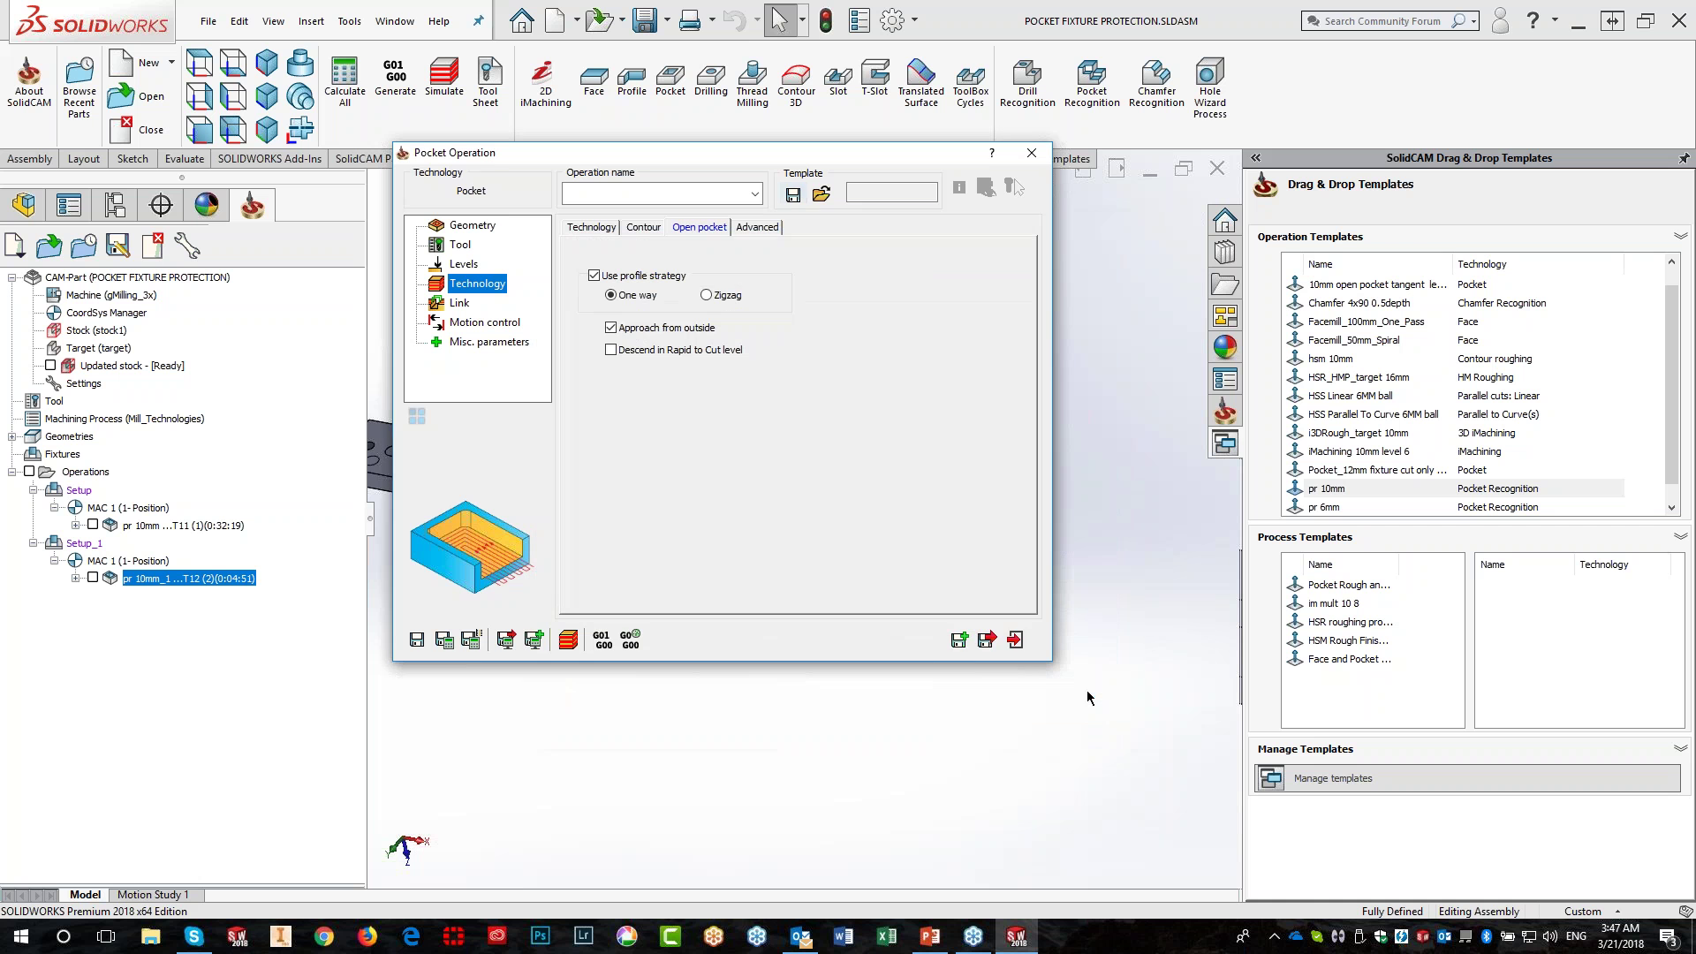
left_click(1015, 639)
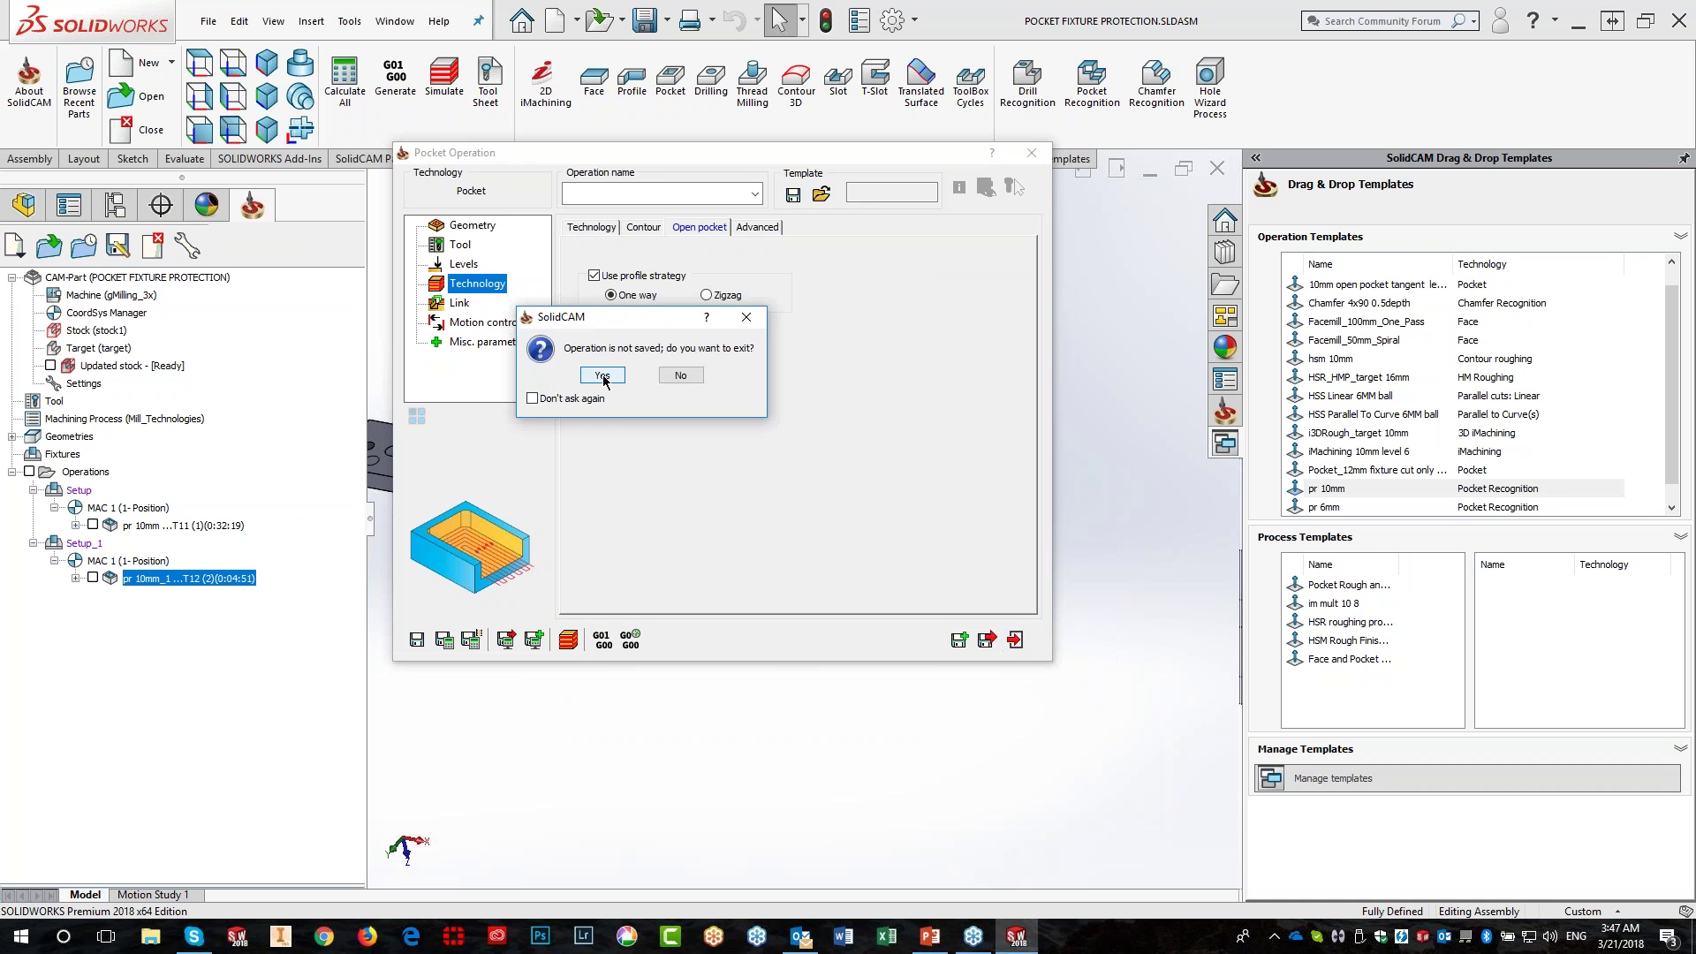
left_click(603, 376)
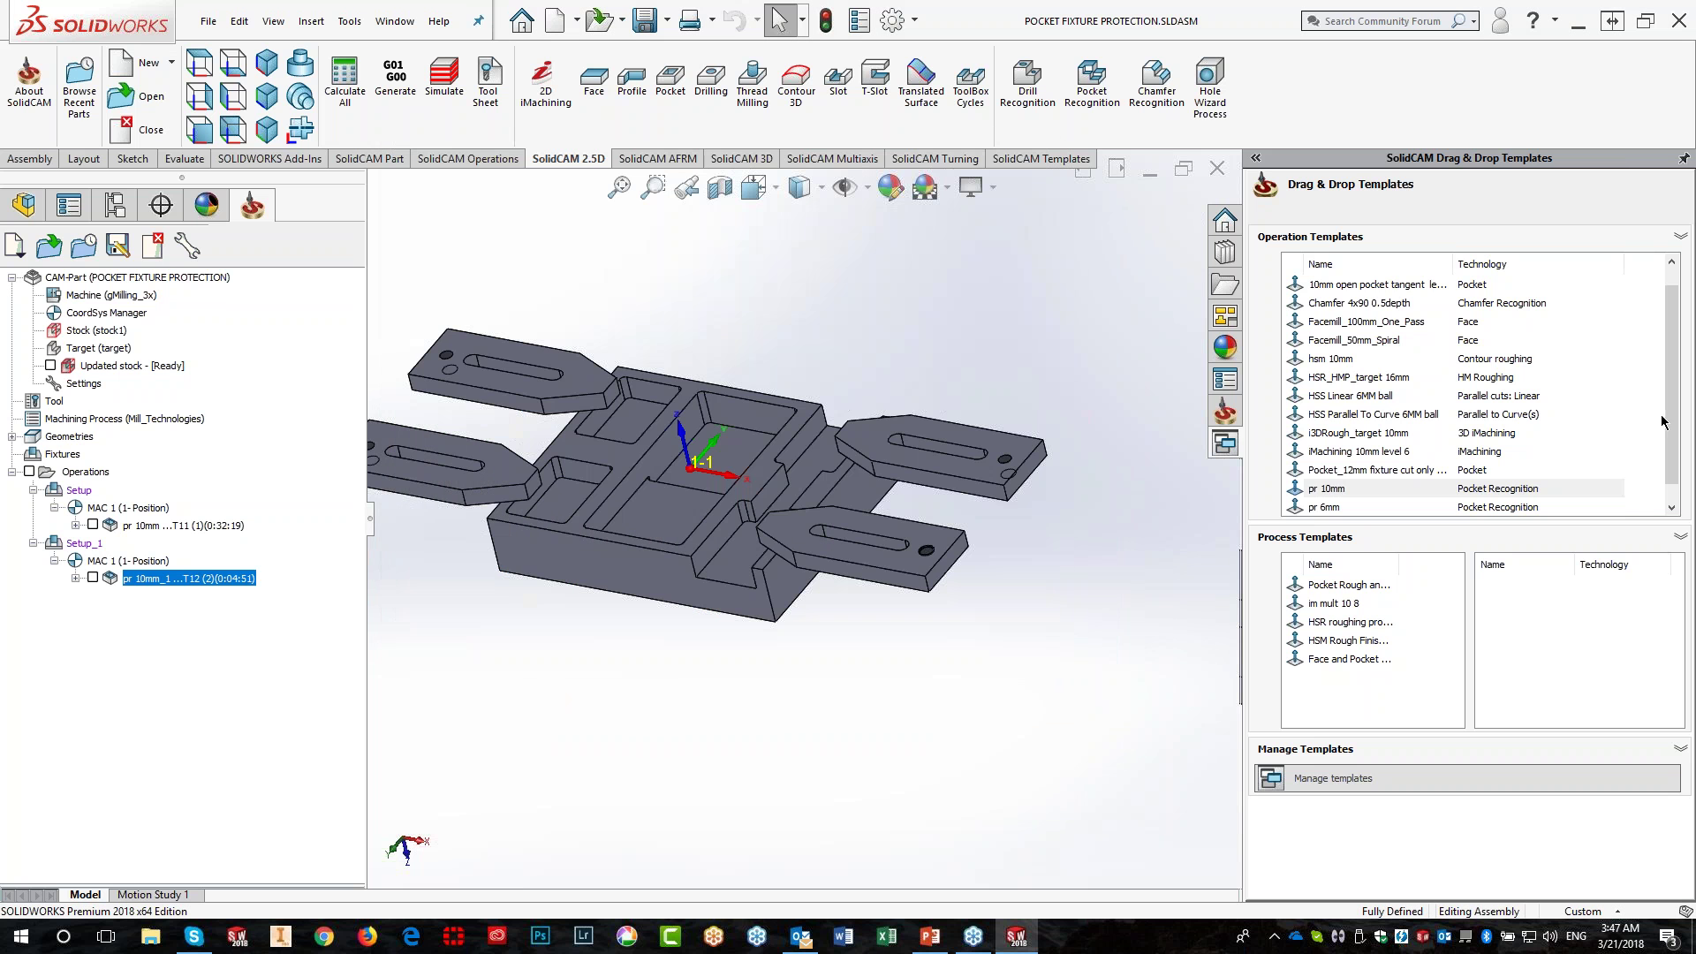
Reopen the recent part POCKET FIXTURE PROTECTION to refresh the templates and try to apply "kev cam" to the pocket floor
left_click_drag(1665, 421, 1668, 326)
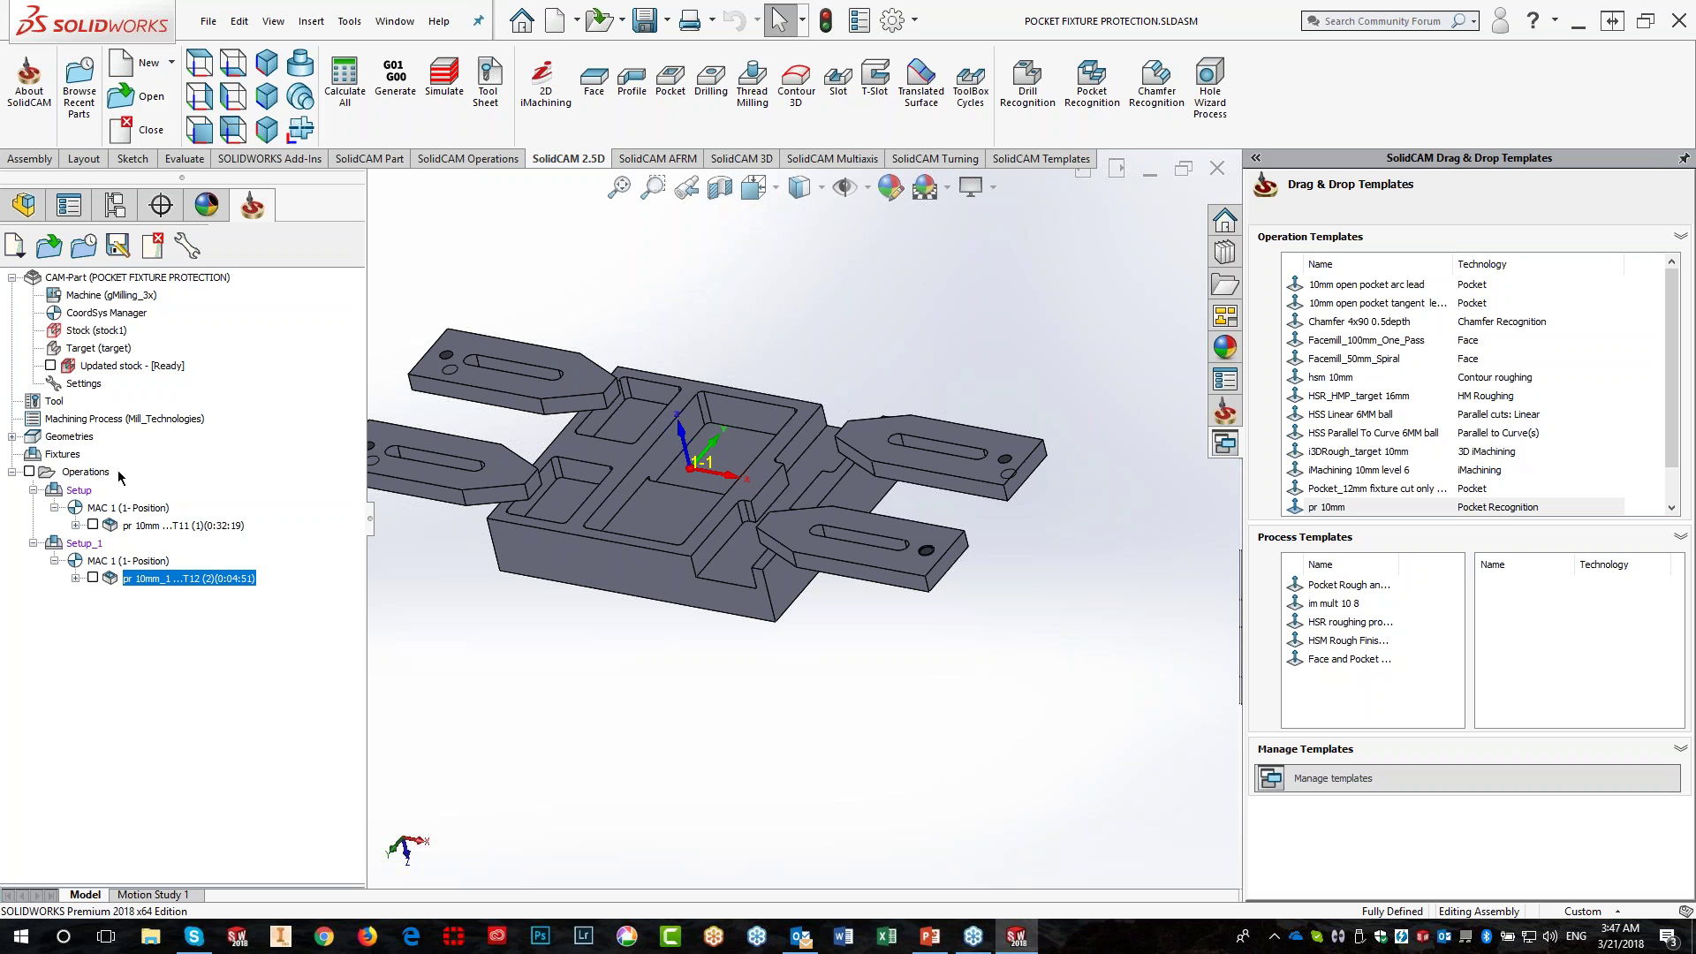
left_click(76, 95)
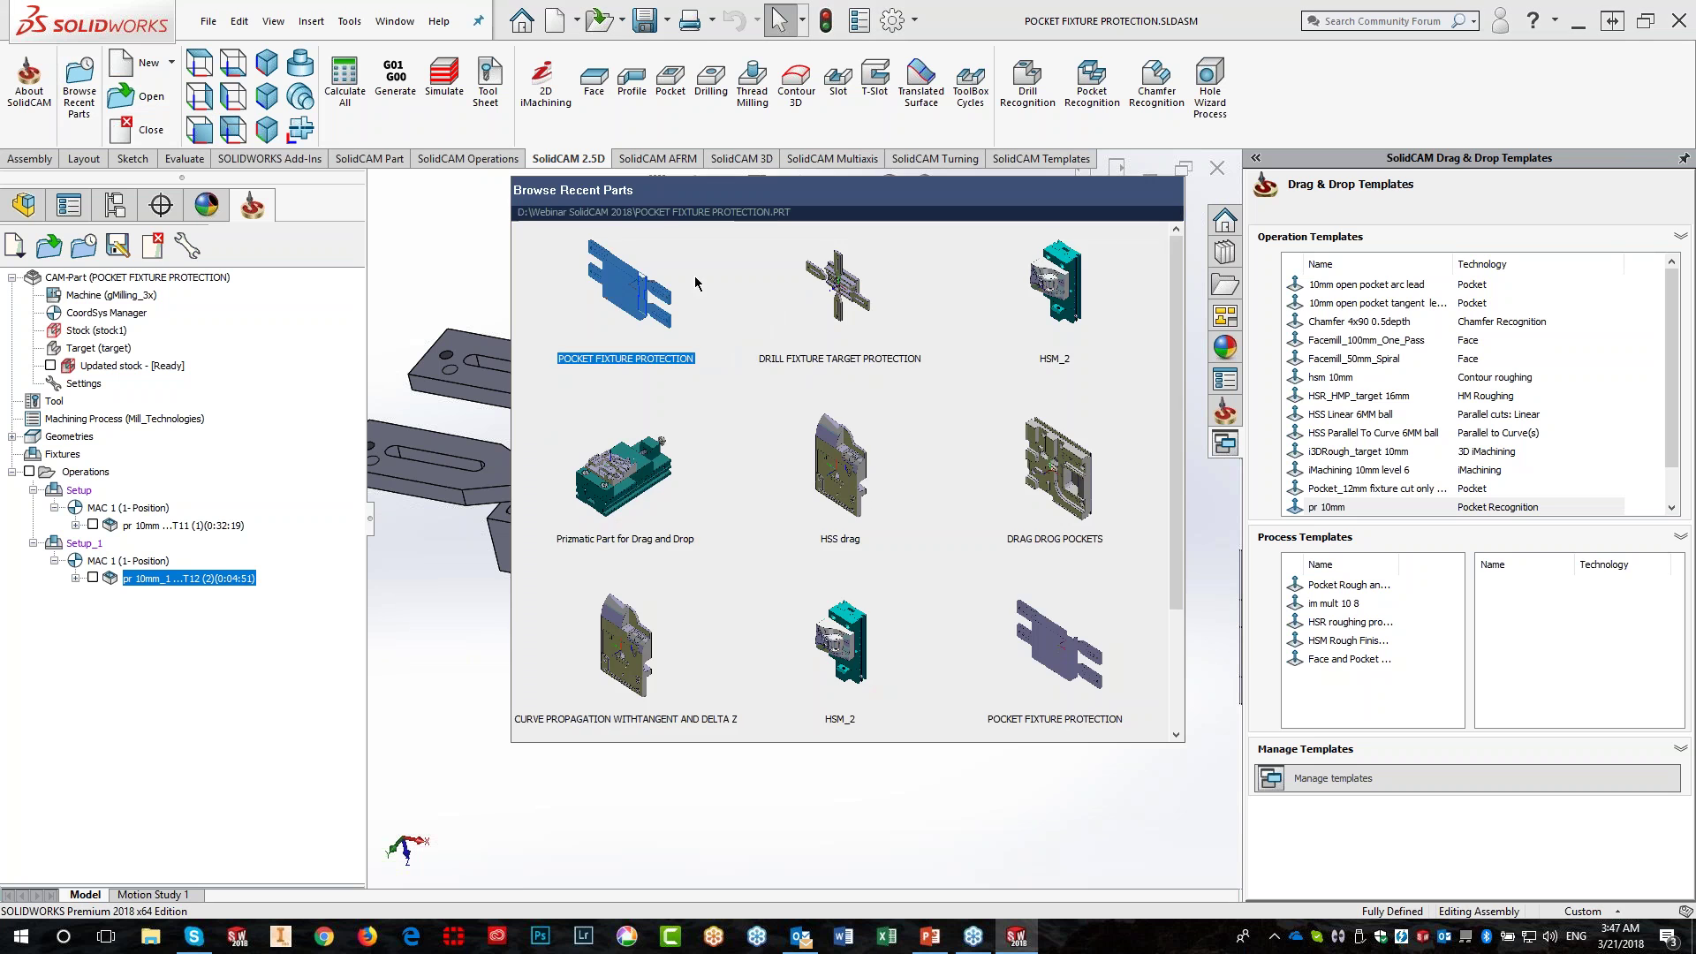
left_click(642, 306)
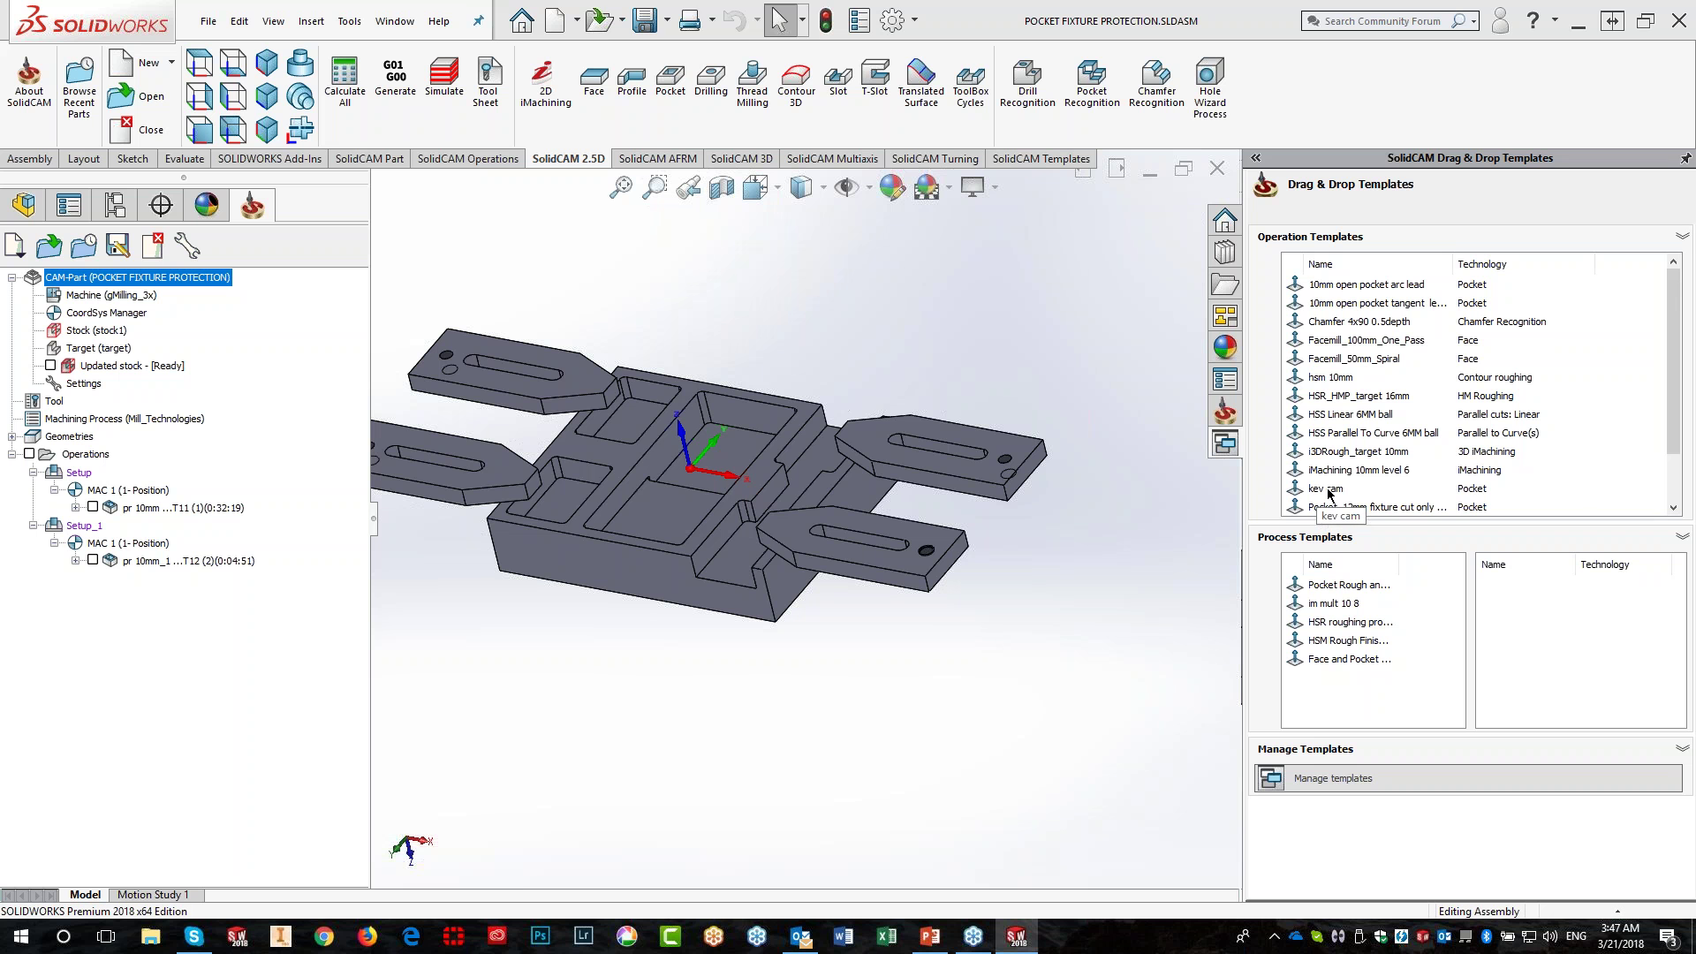
left_click(1329, 491)
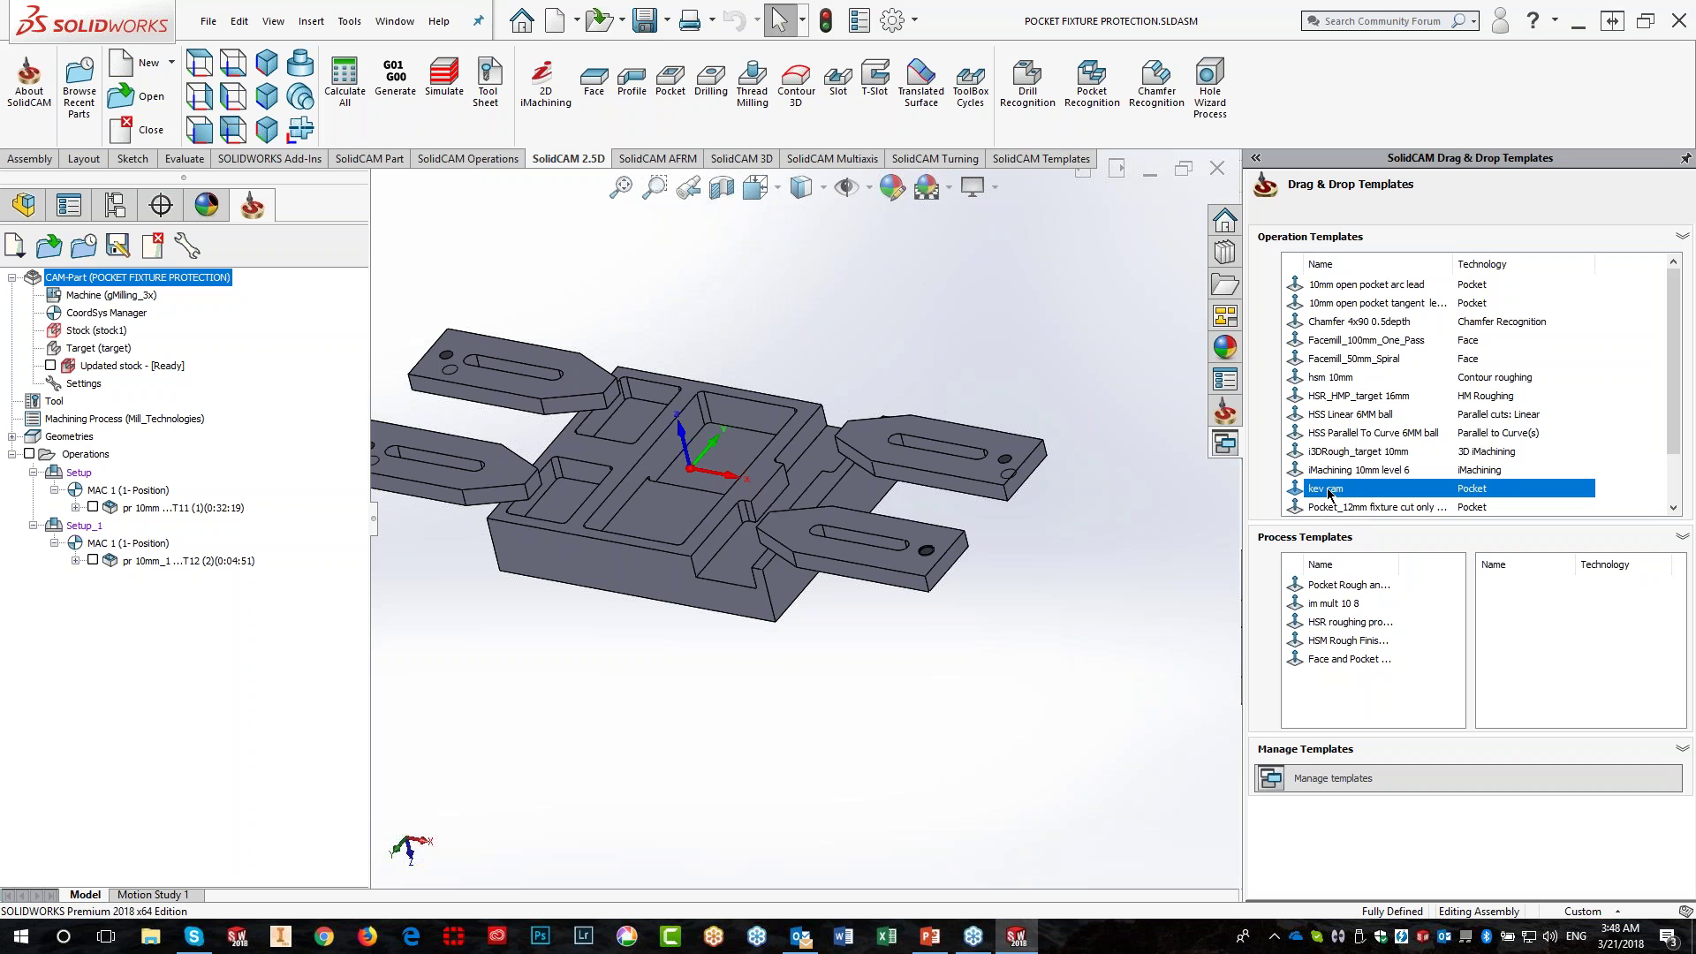
left_click_drag(1329, 493, 750, 461)
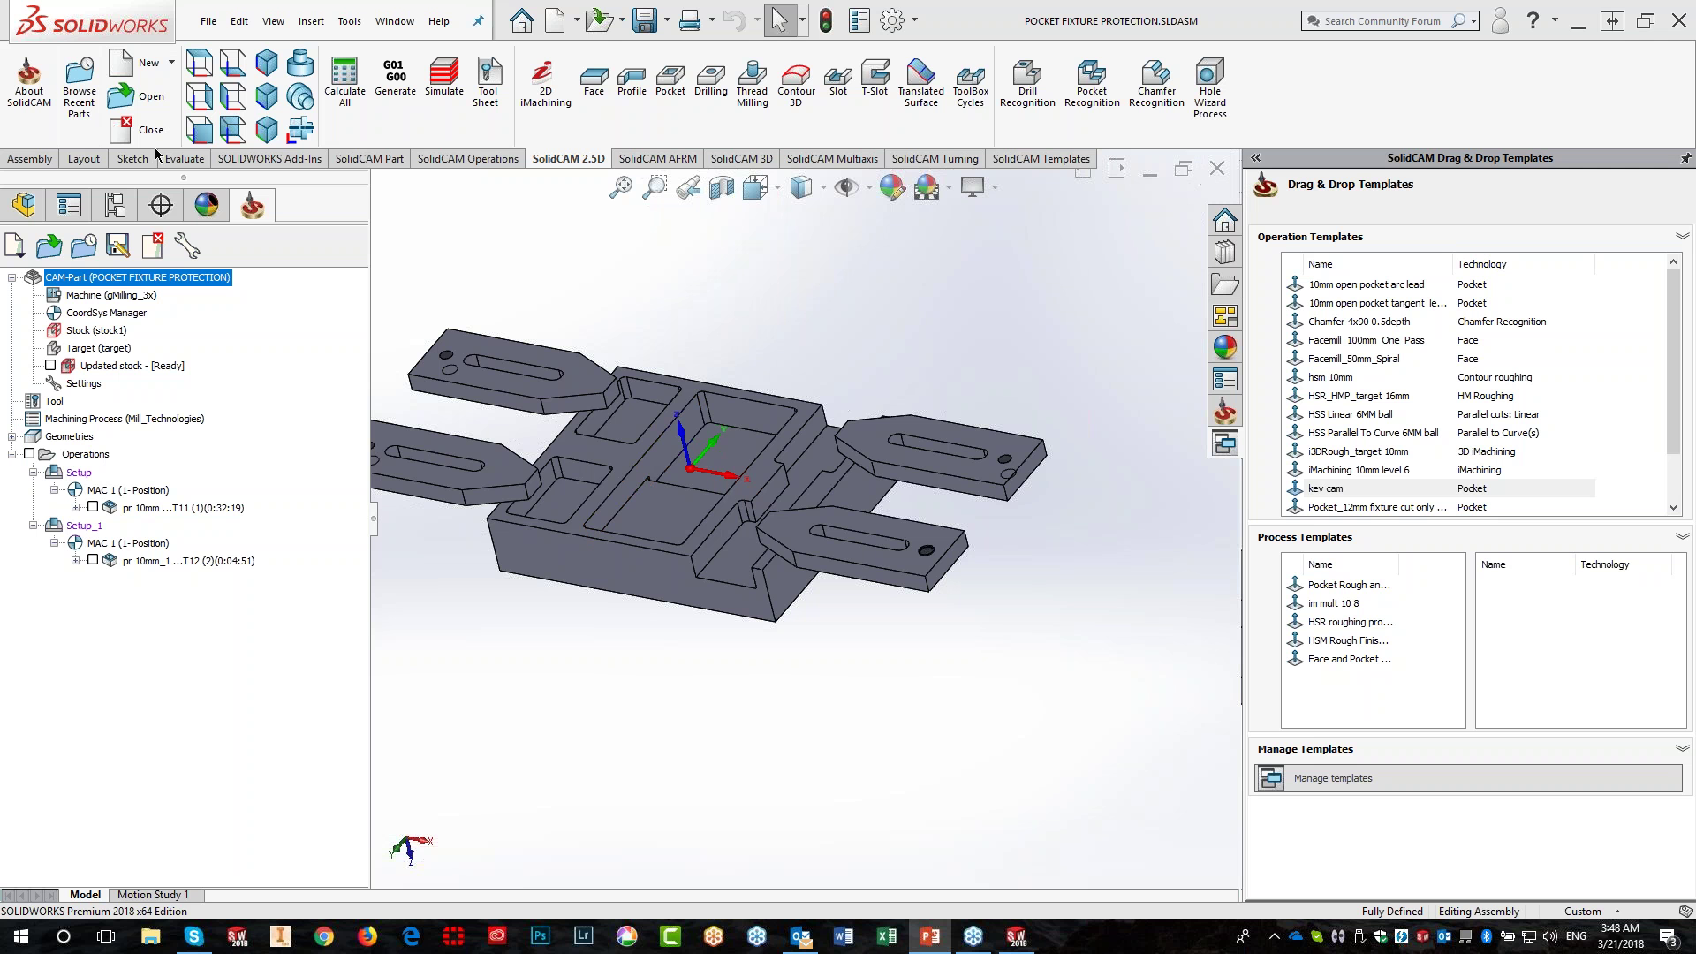
Open the recent part "Prizmatic Part for Drag and Drop" and delete its Facemill_50mm_Spiral and pr 10mm operations
left_click(78, 92)
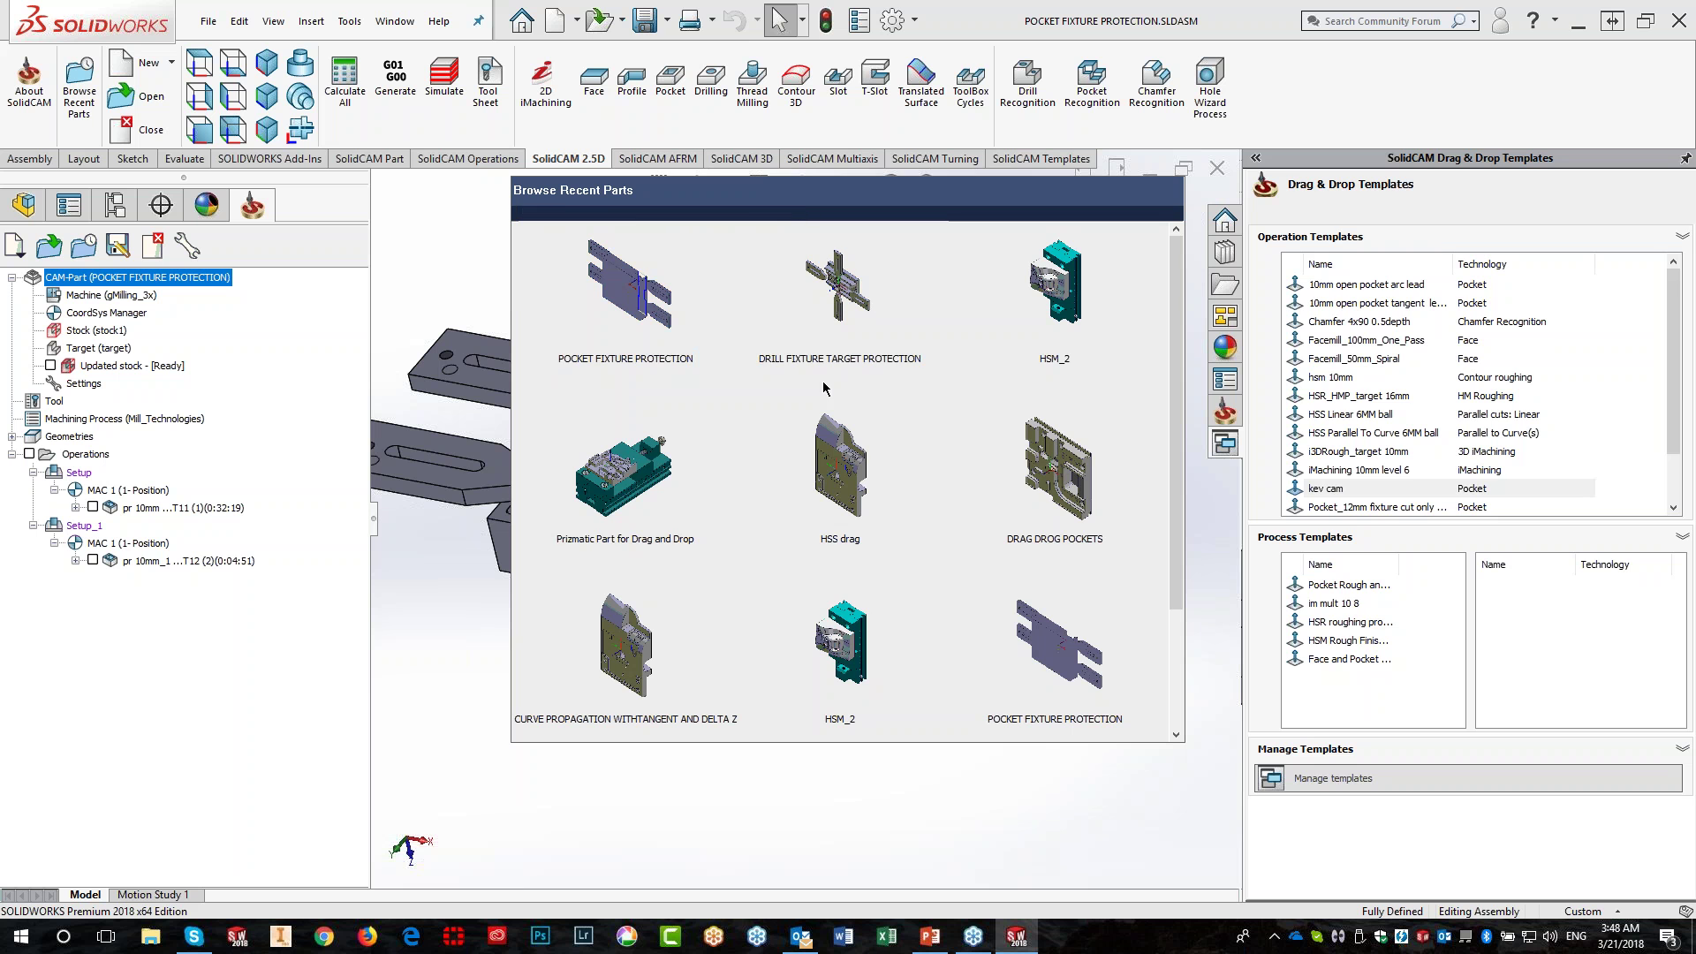
left_click(609, 487)
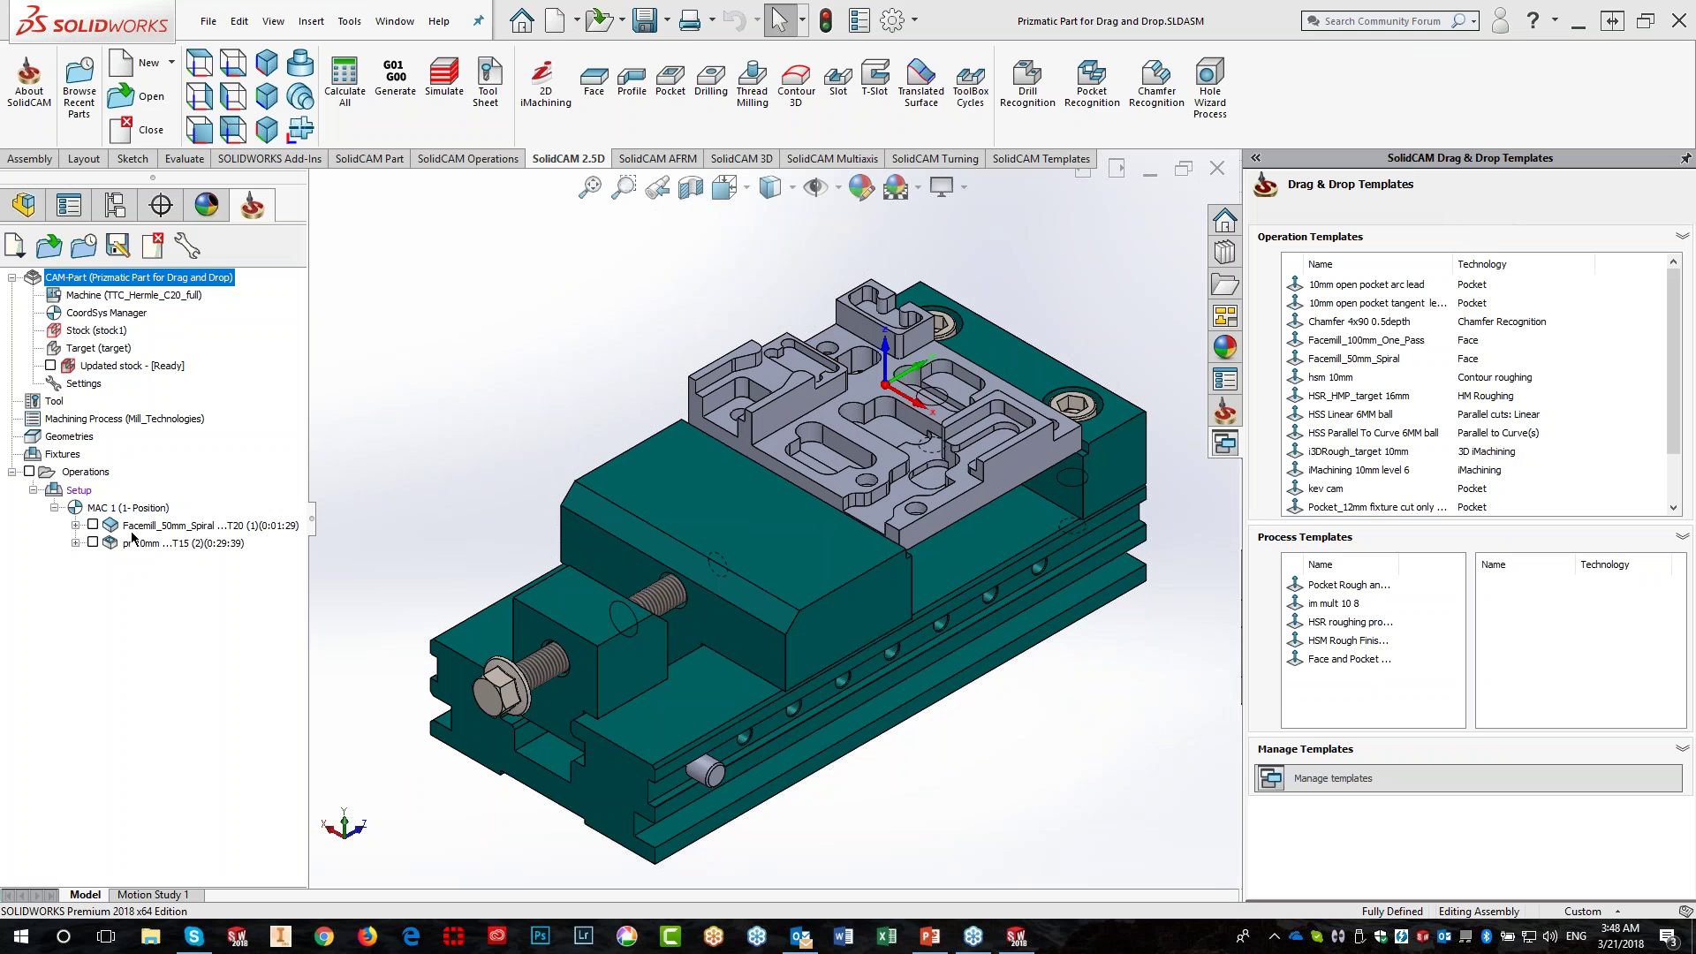
left_click_drag(132, 530, 135, 553)
left_click(133, 545, "ctrl")
right_click(132, 544)
left_click(178, 766)
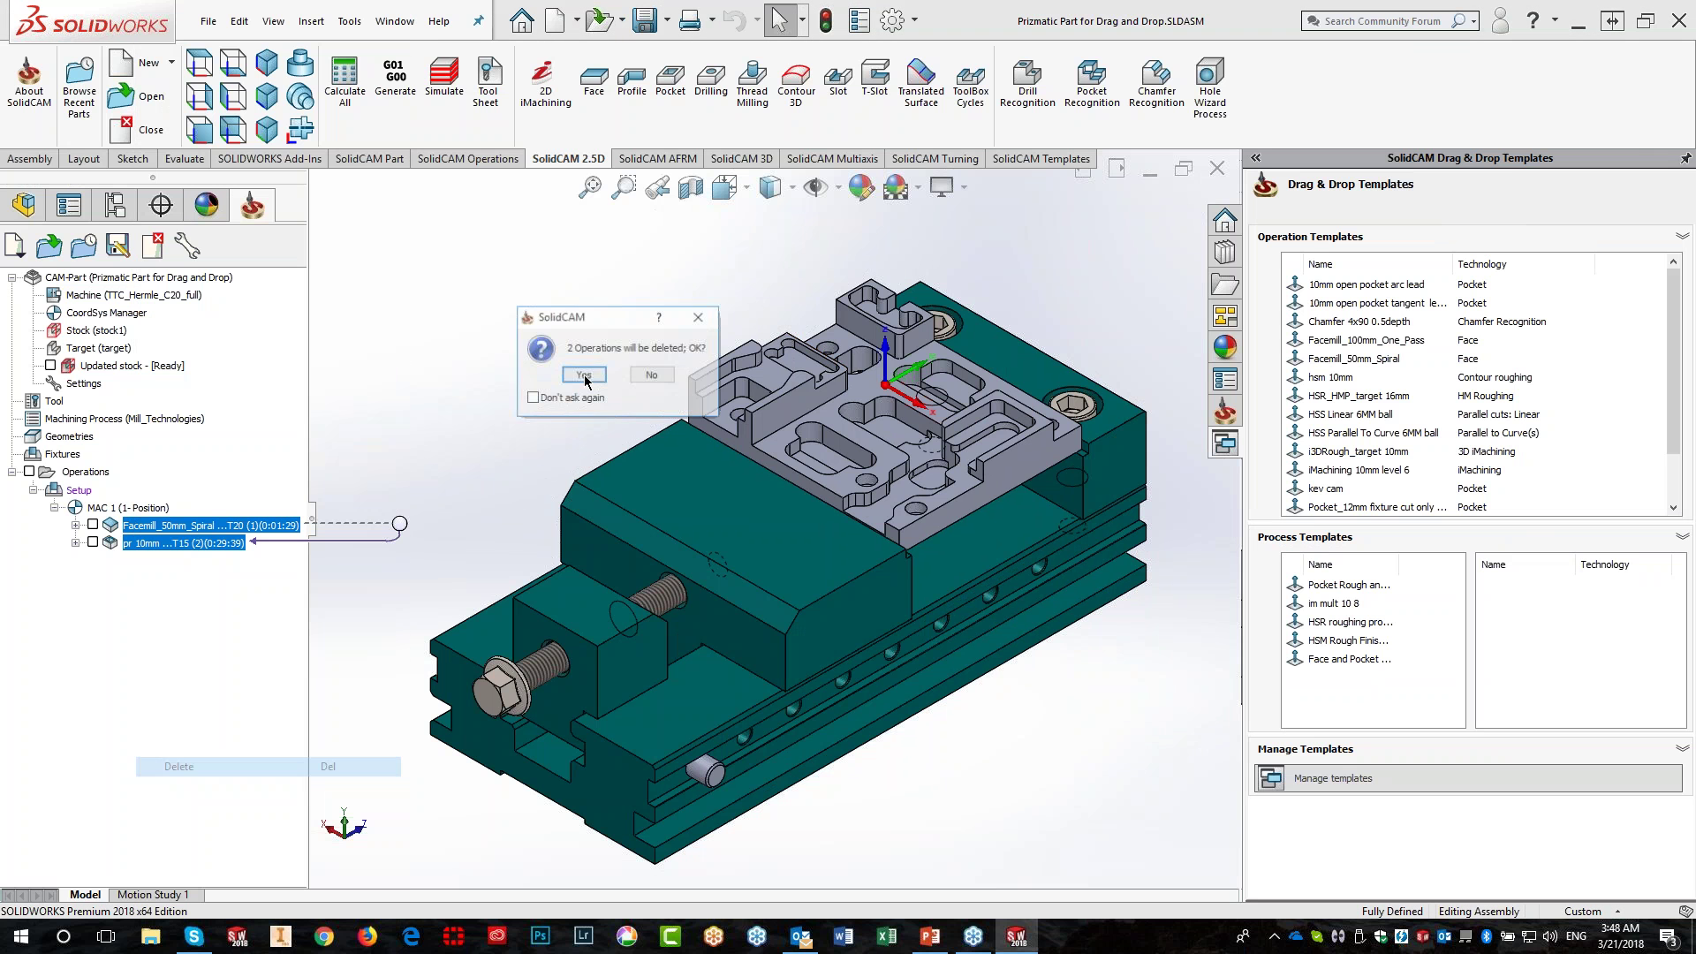
left_click(584, 376)
left_click(637, 391)
Sort the operation templates by technology and apply the "i3DRough_target 10mm" 3D iMachining template to the part
left_click_drag(1670, 375, 1674, 451)
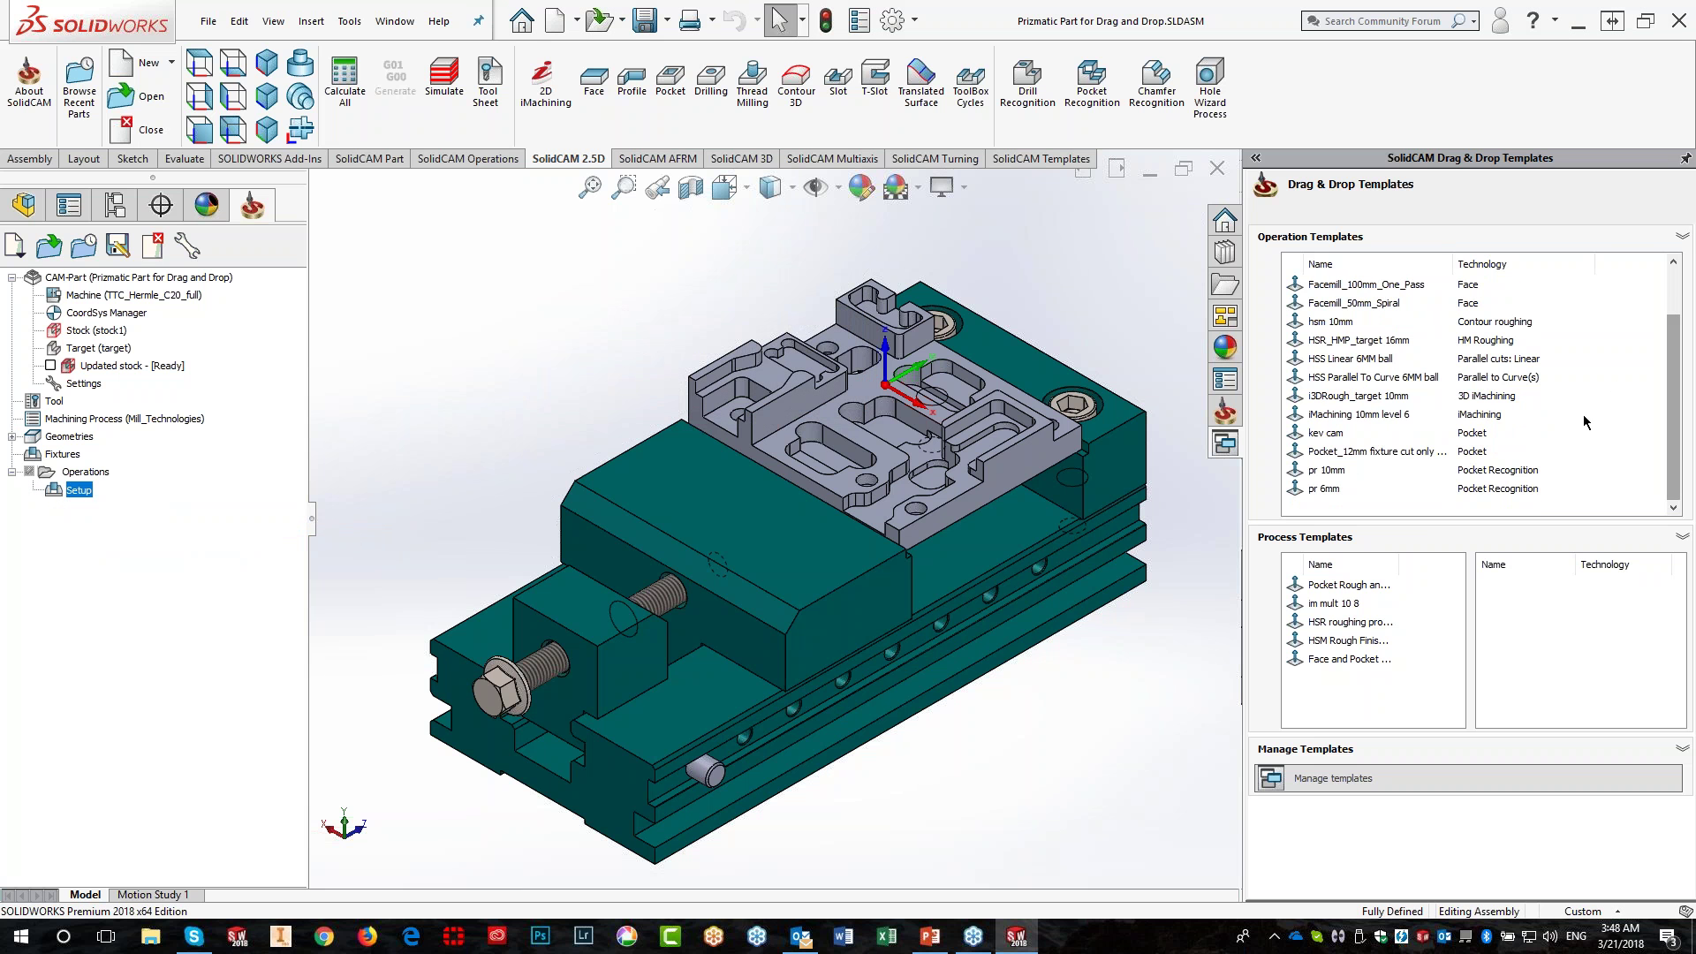
left_click(1493, 264)
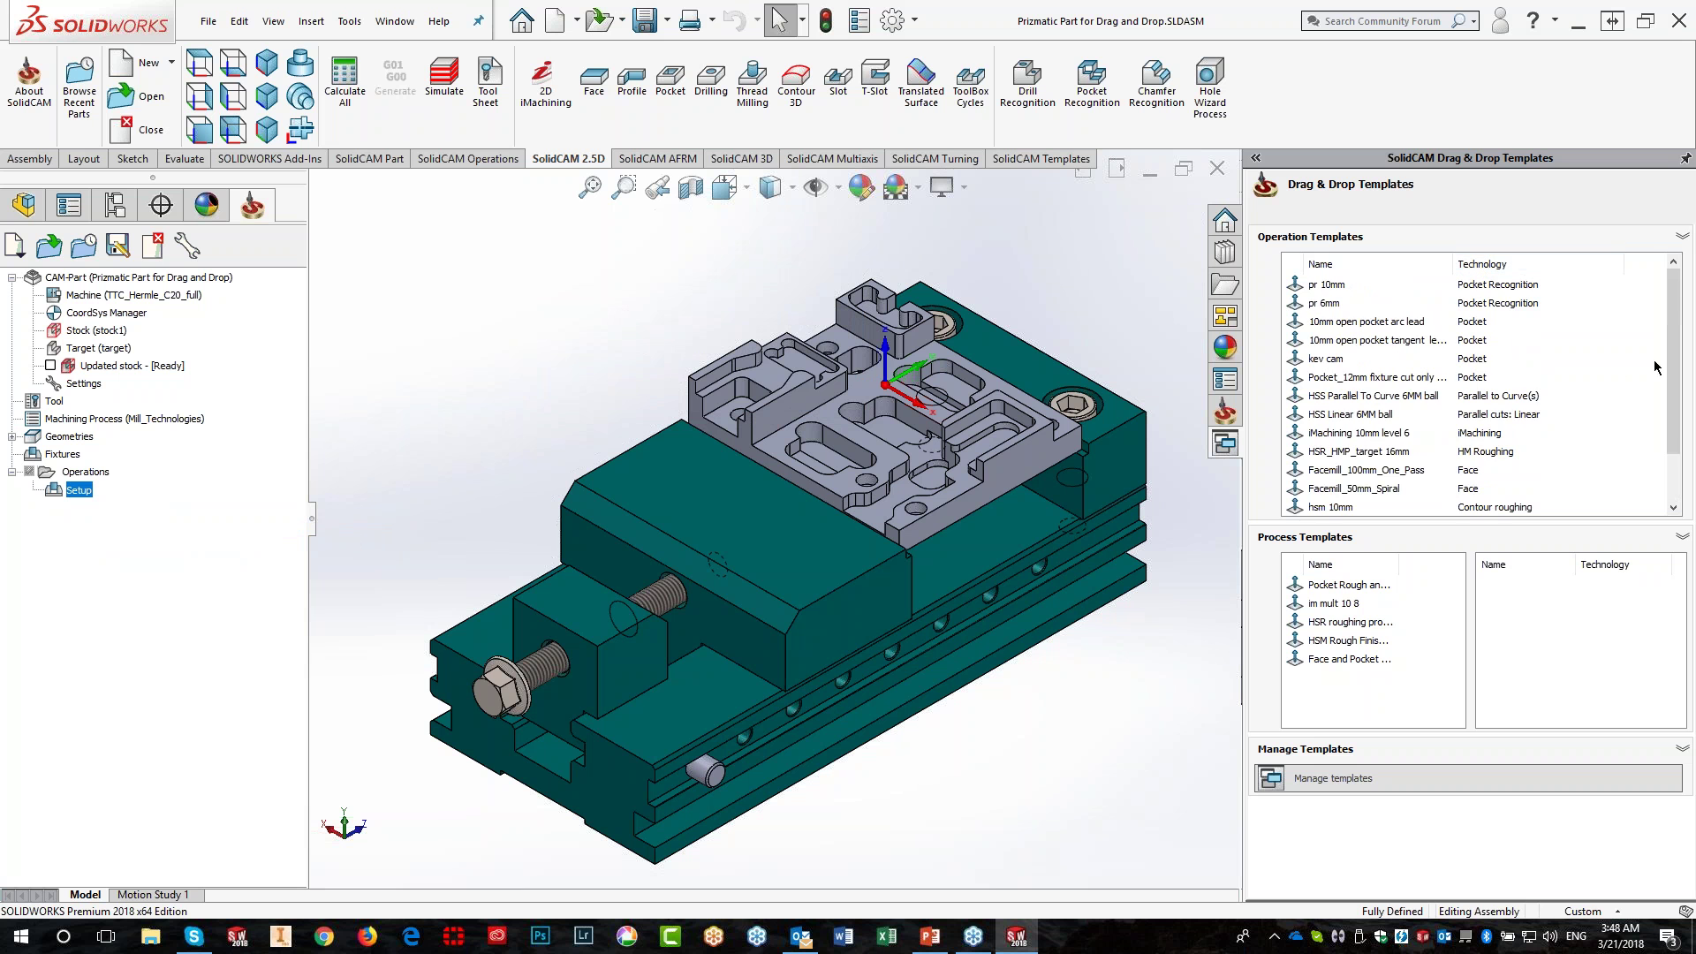
left_click_drag(1675, 362, 1673, 426)
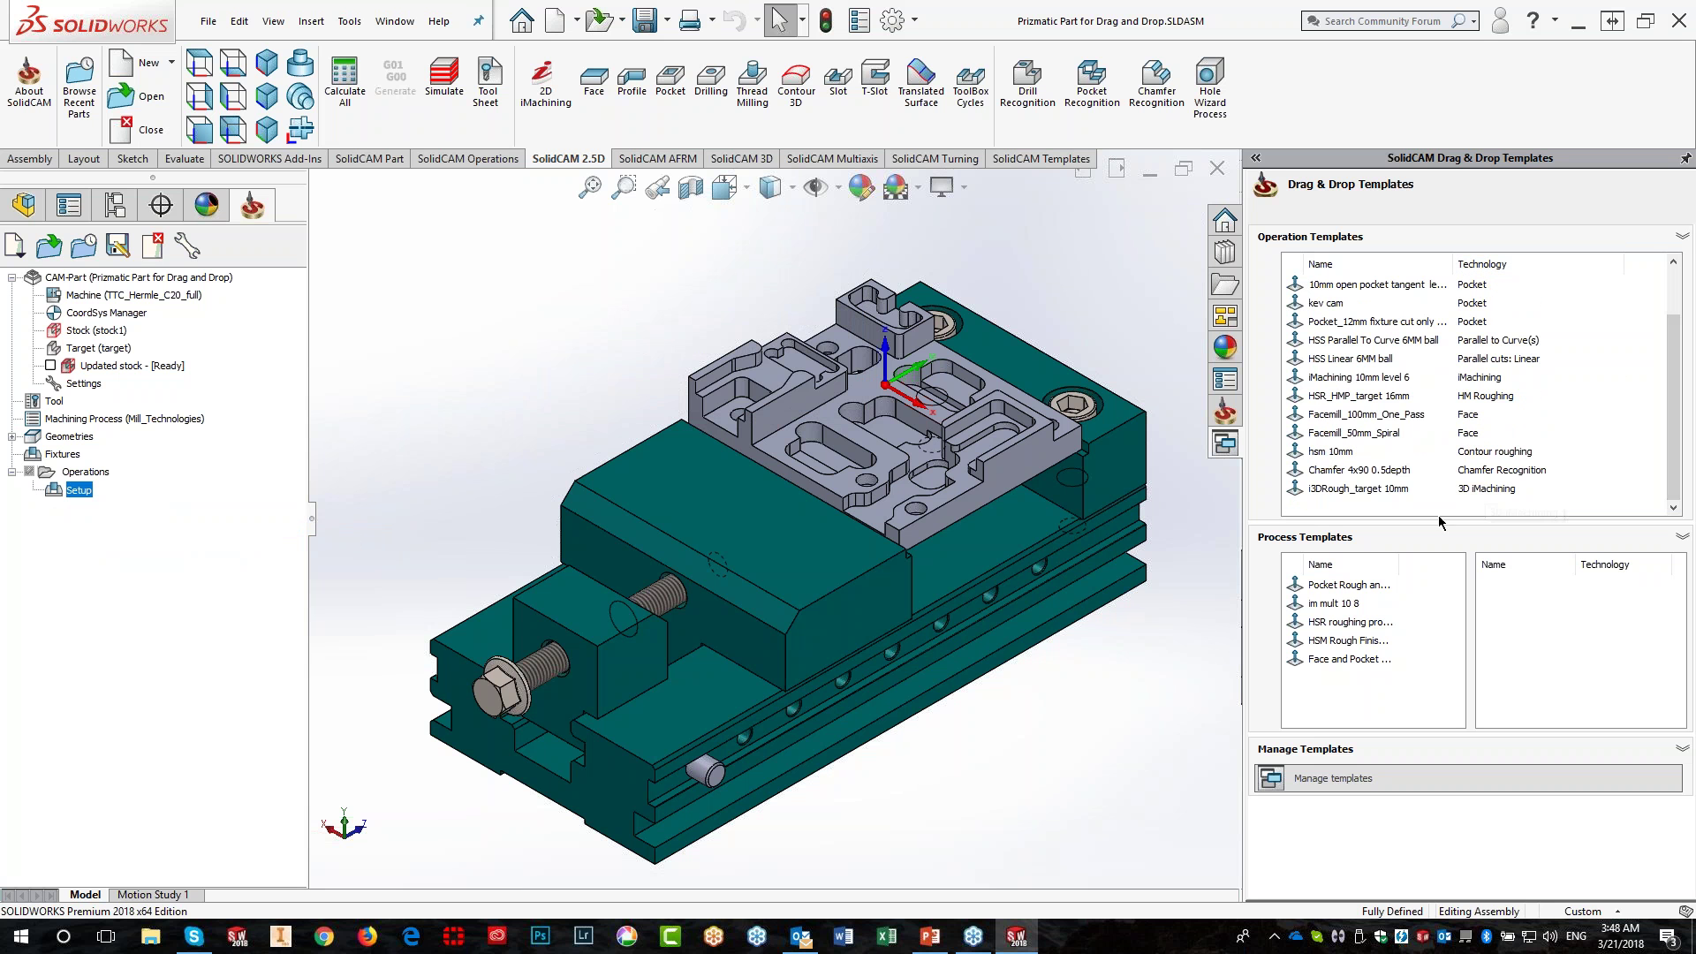
left_click_drag(1324, 492, 827, 412)
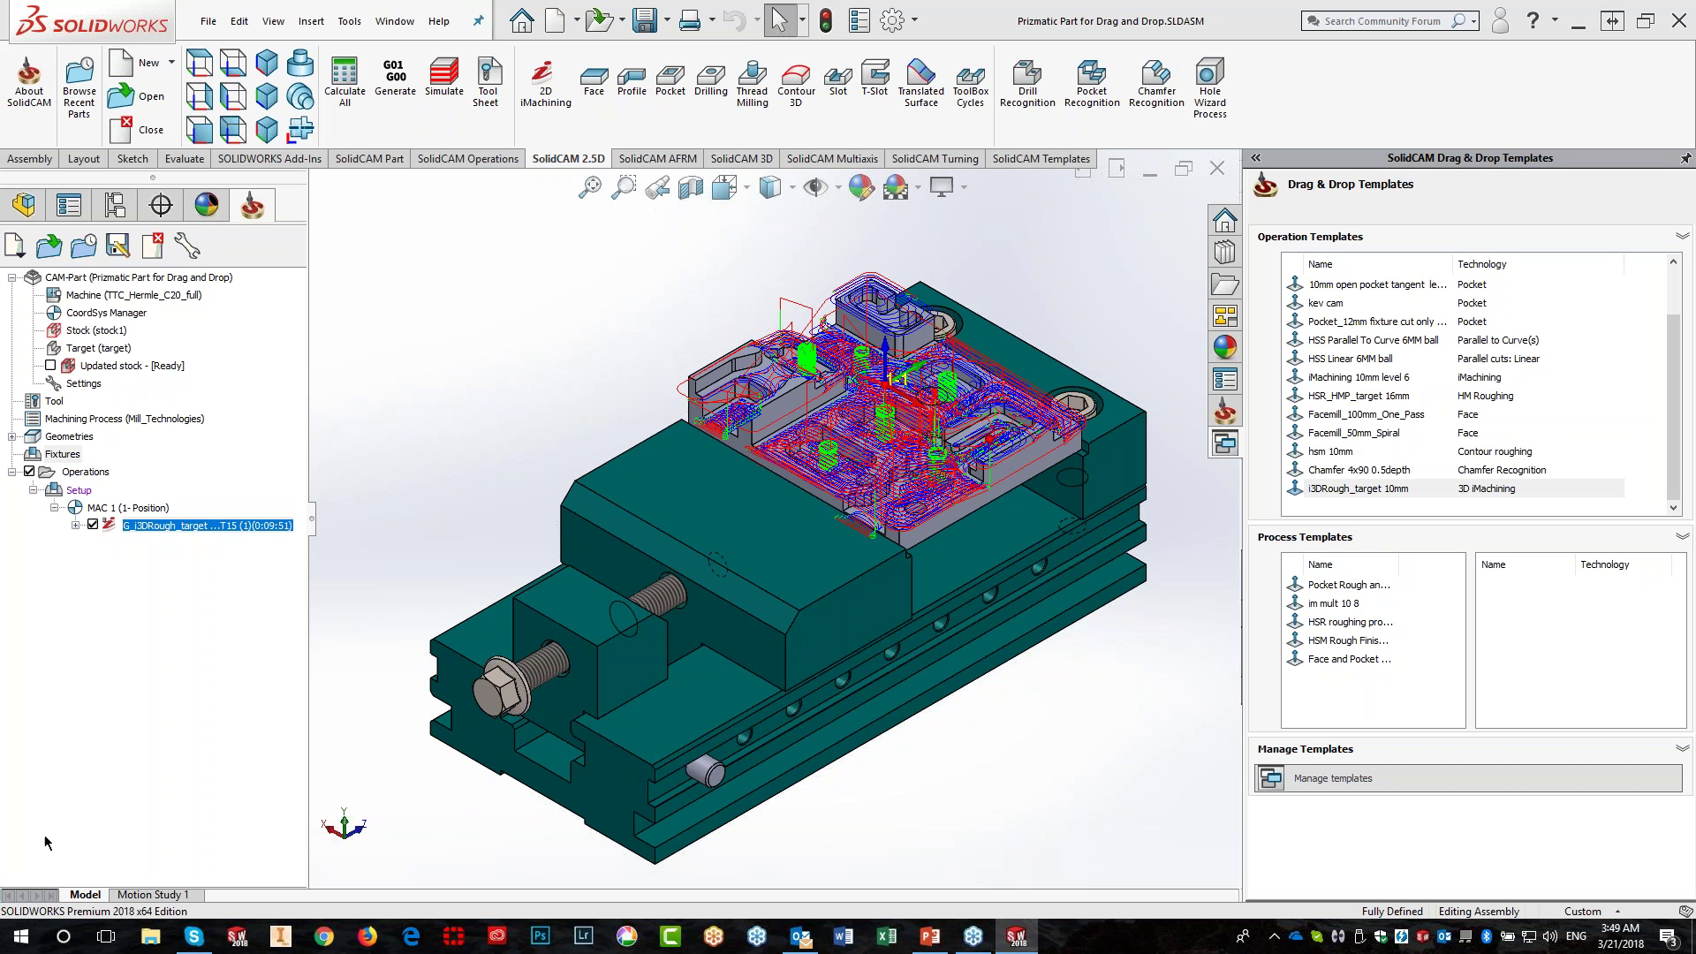
Delete the i3DRough_target operation from Setup
right_click(171, 525)
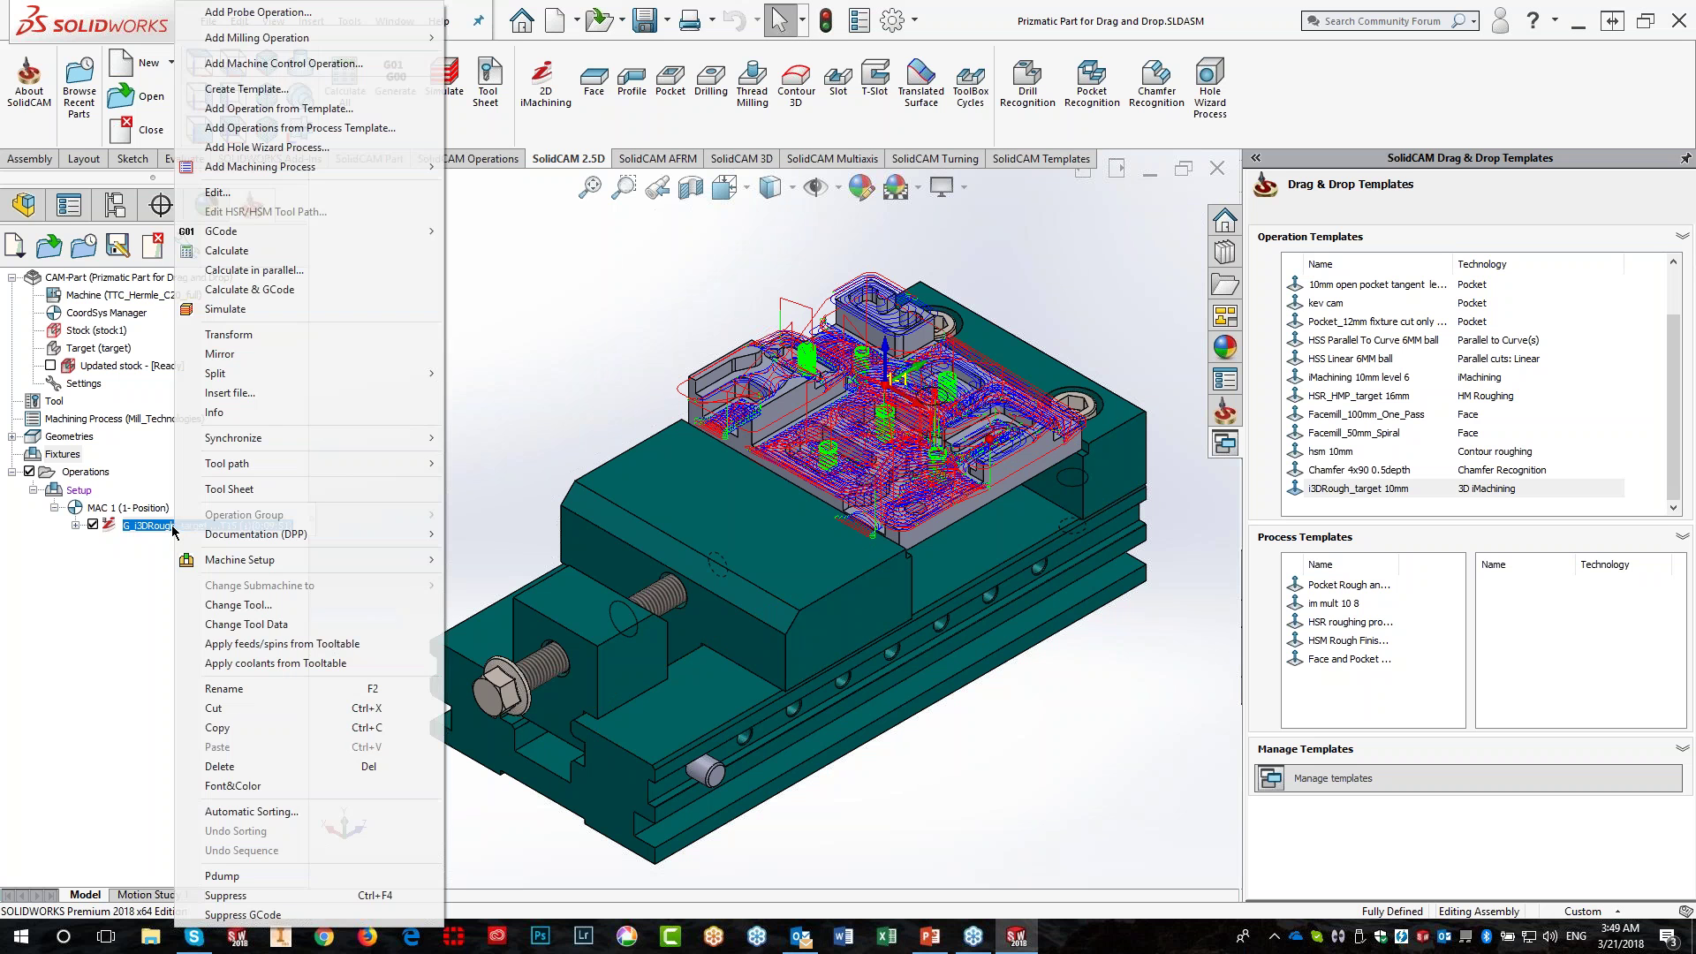
left_click(281, 766)
left_click(637, 375)
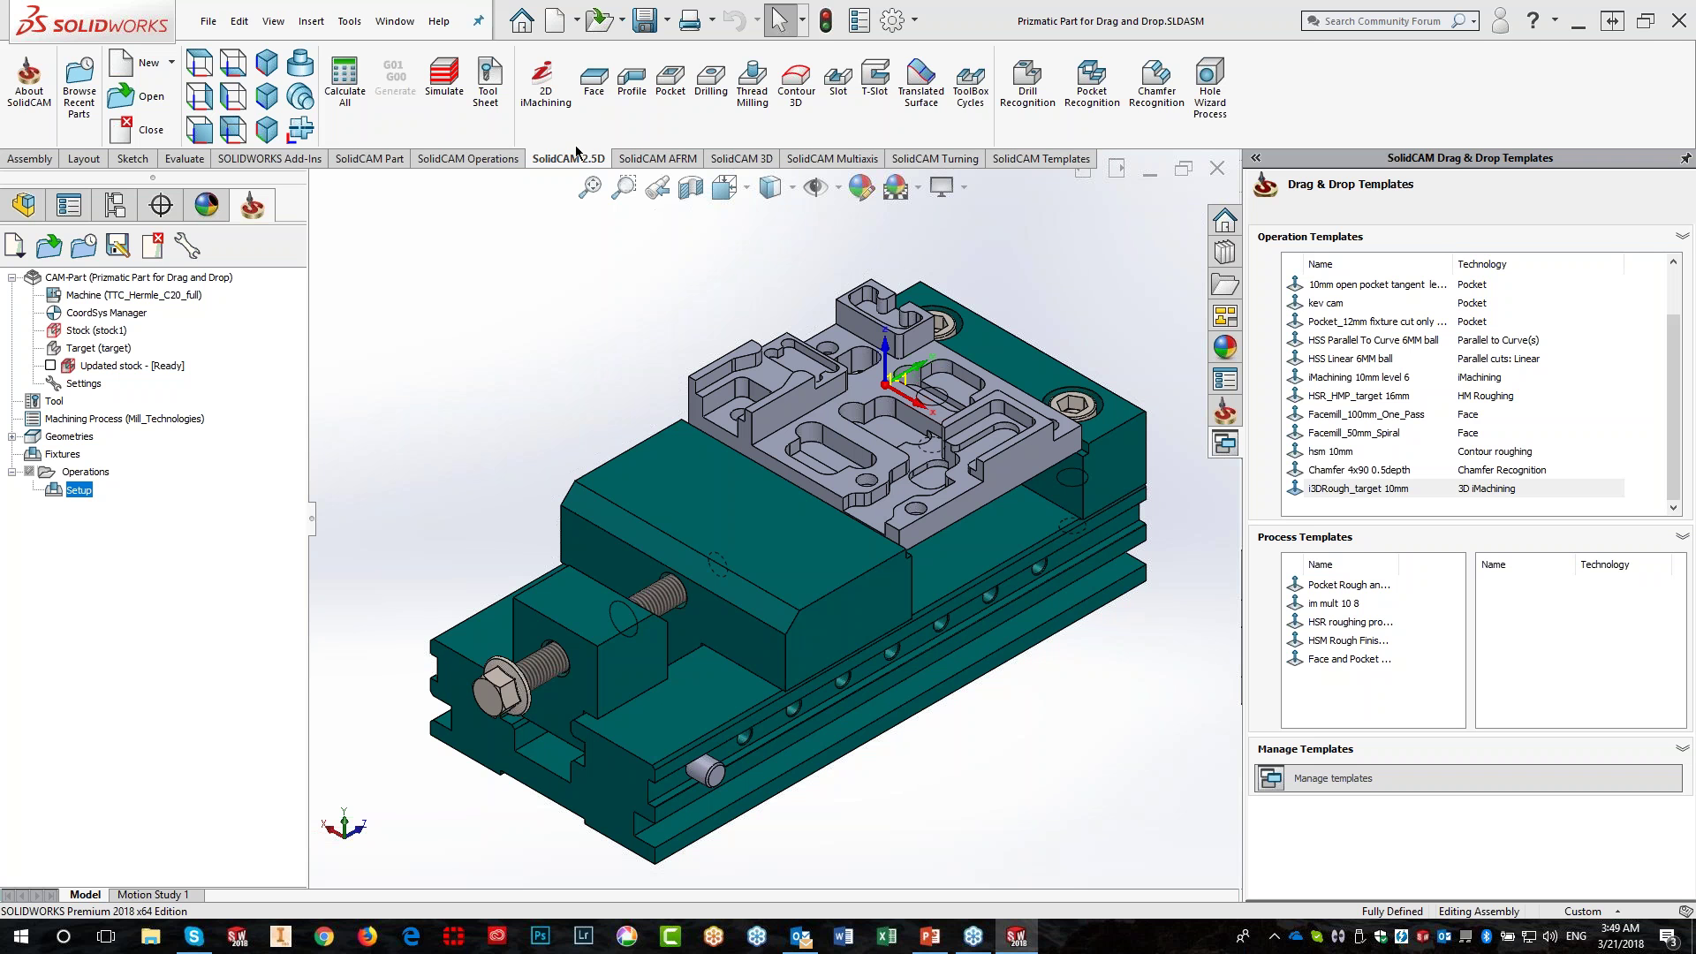
left_click(558, 113)
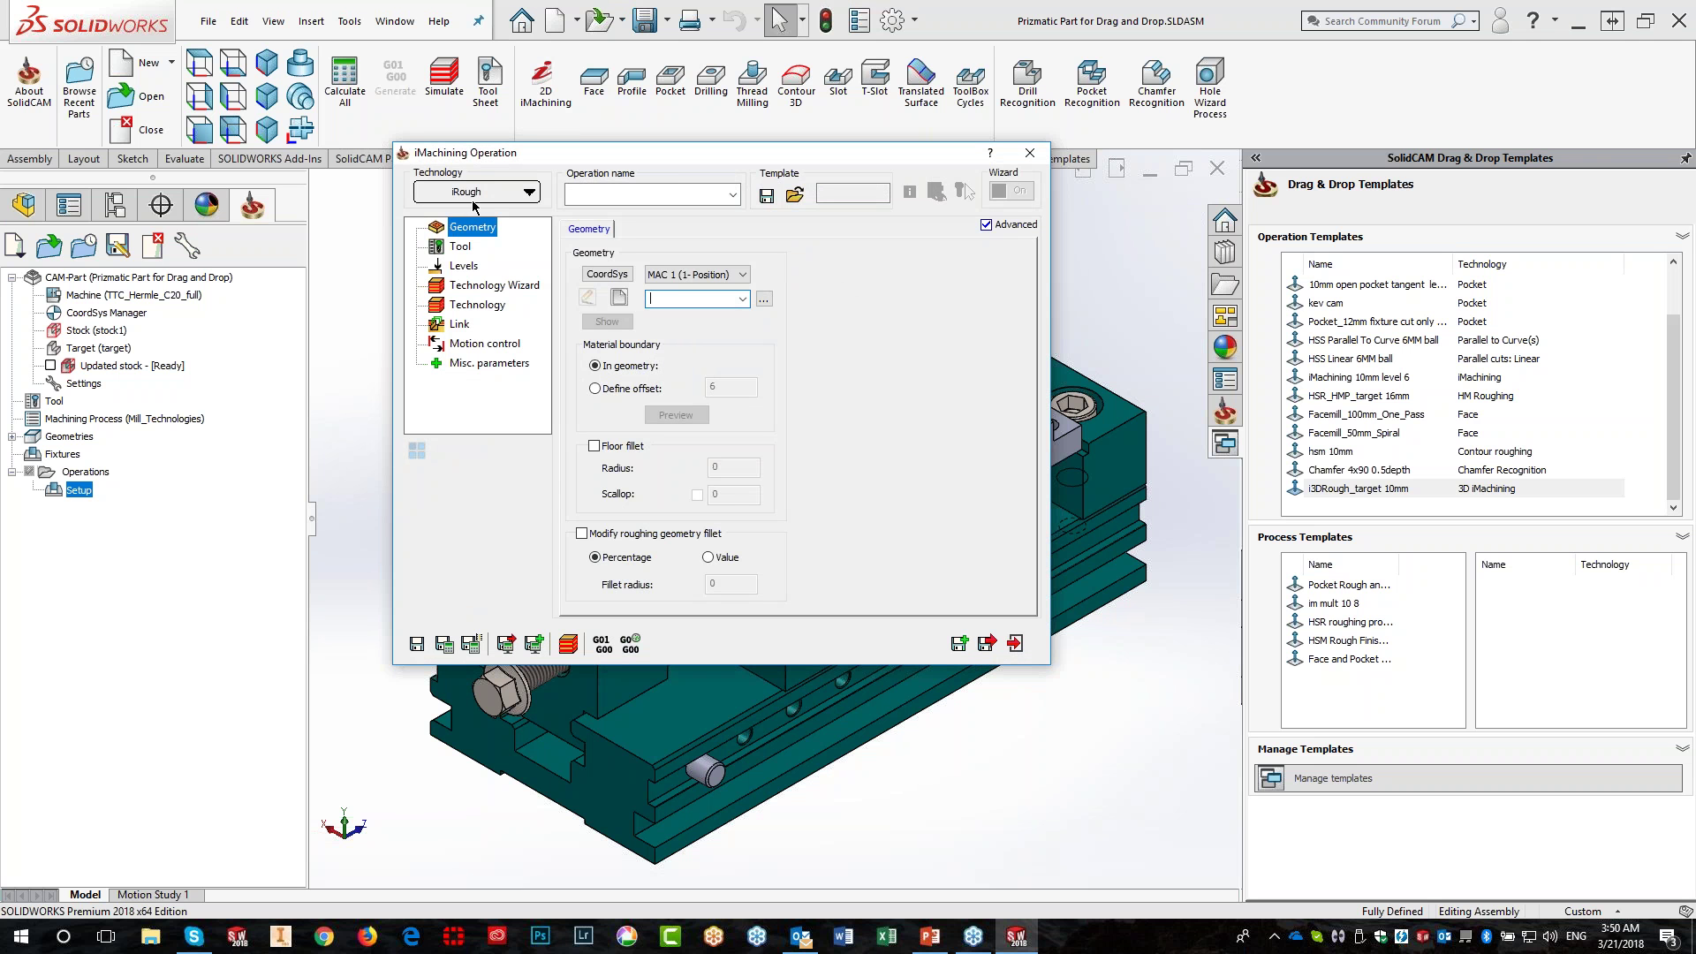
left_click(530, 194)
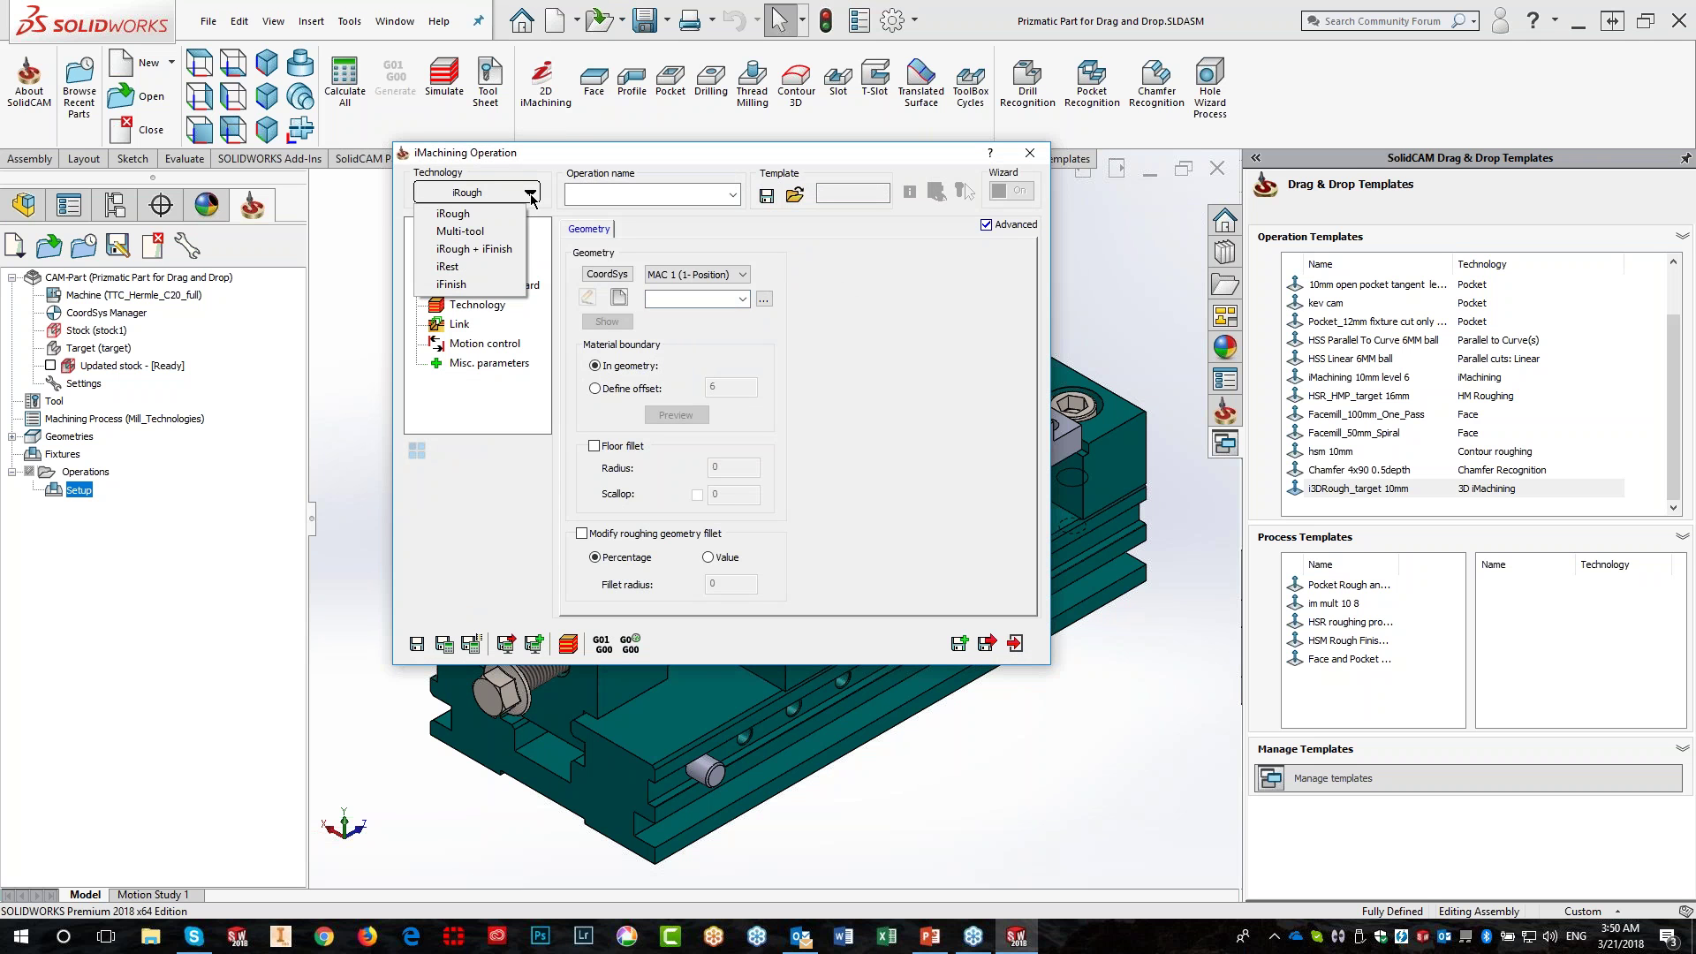
left_click(471, 233)
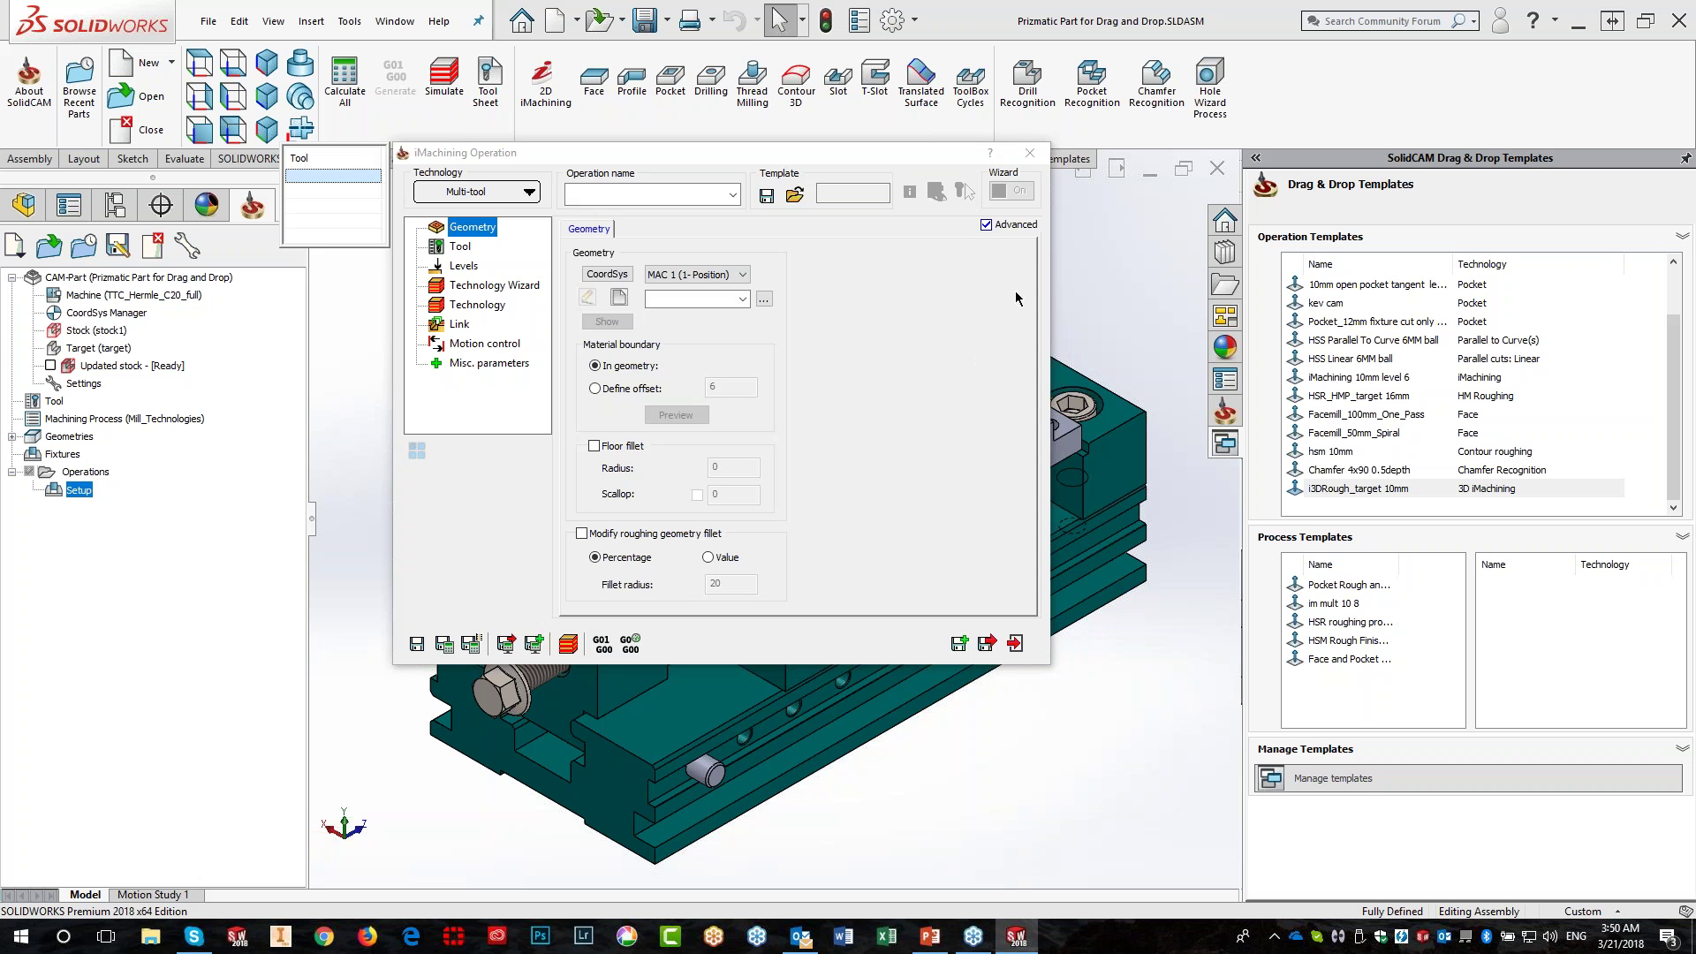
left_click(1030, 152)
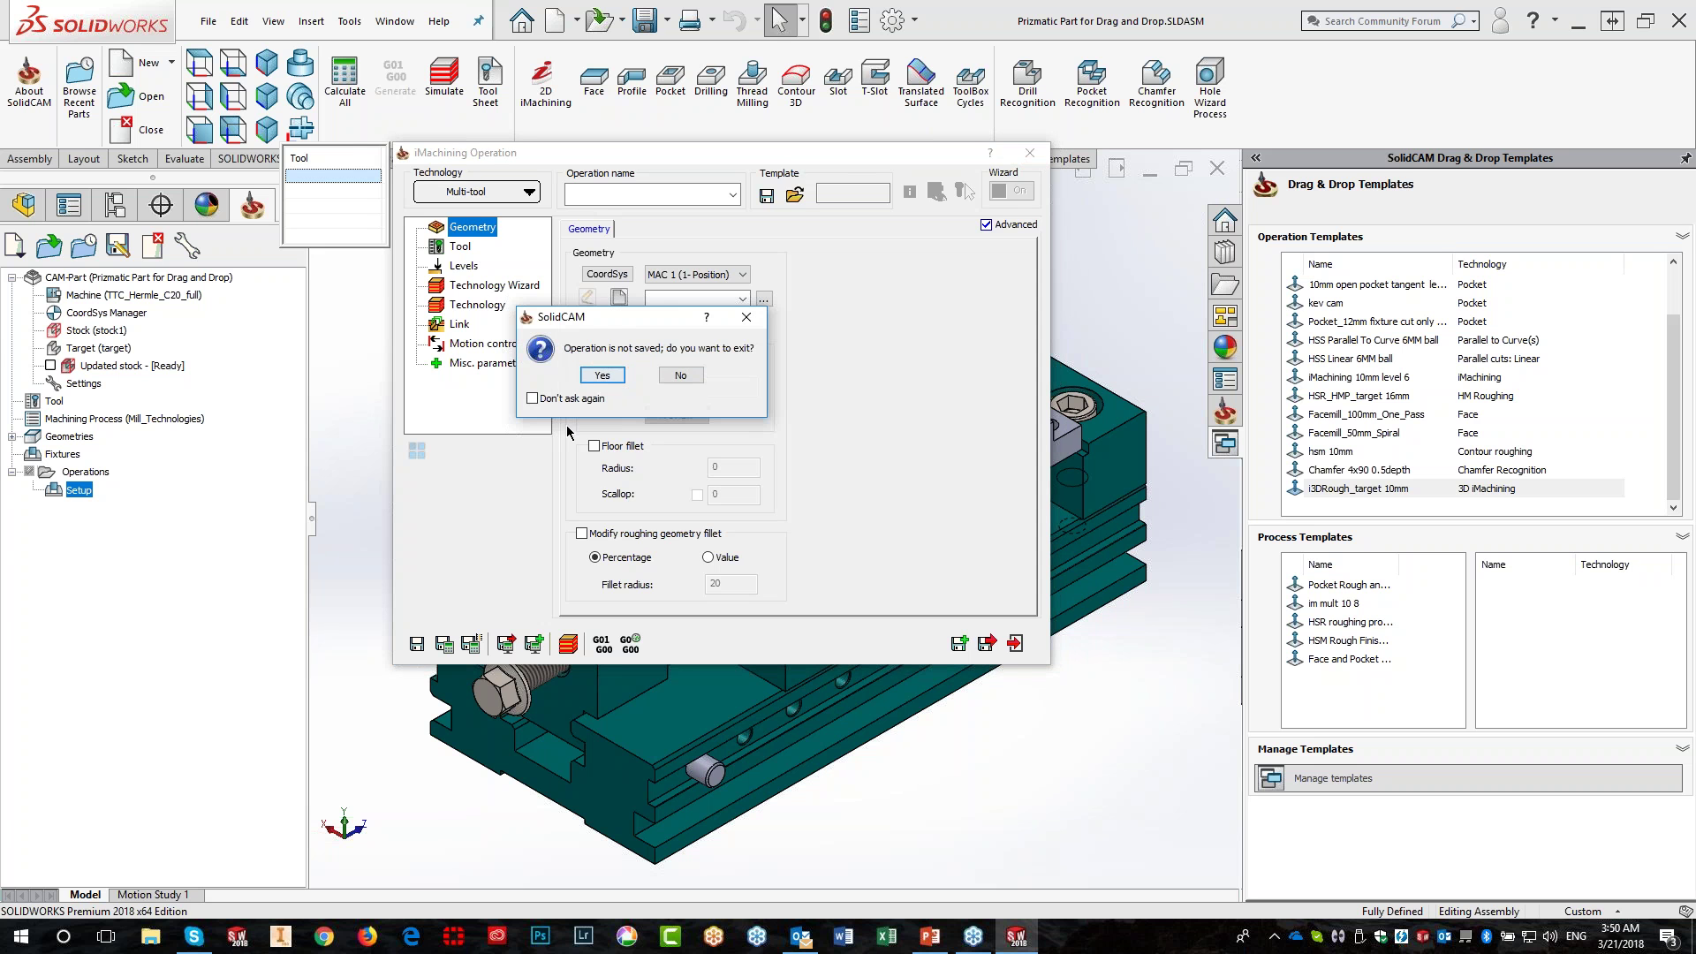
left_click(602, 375)
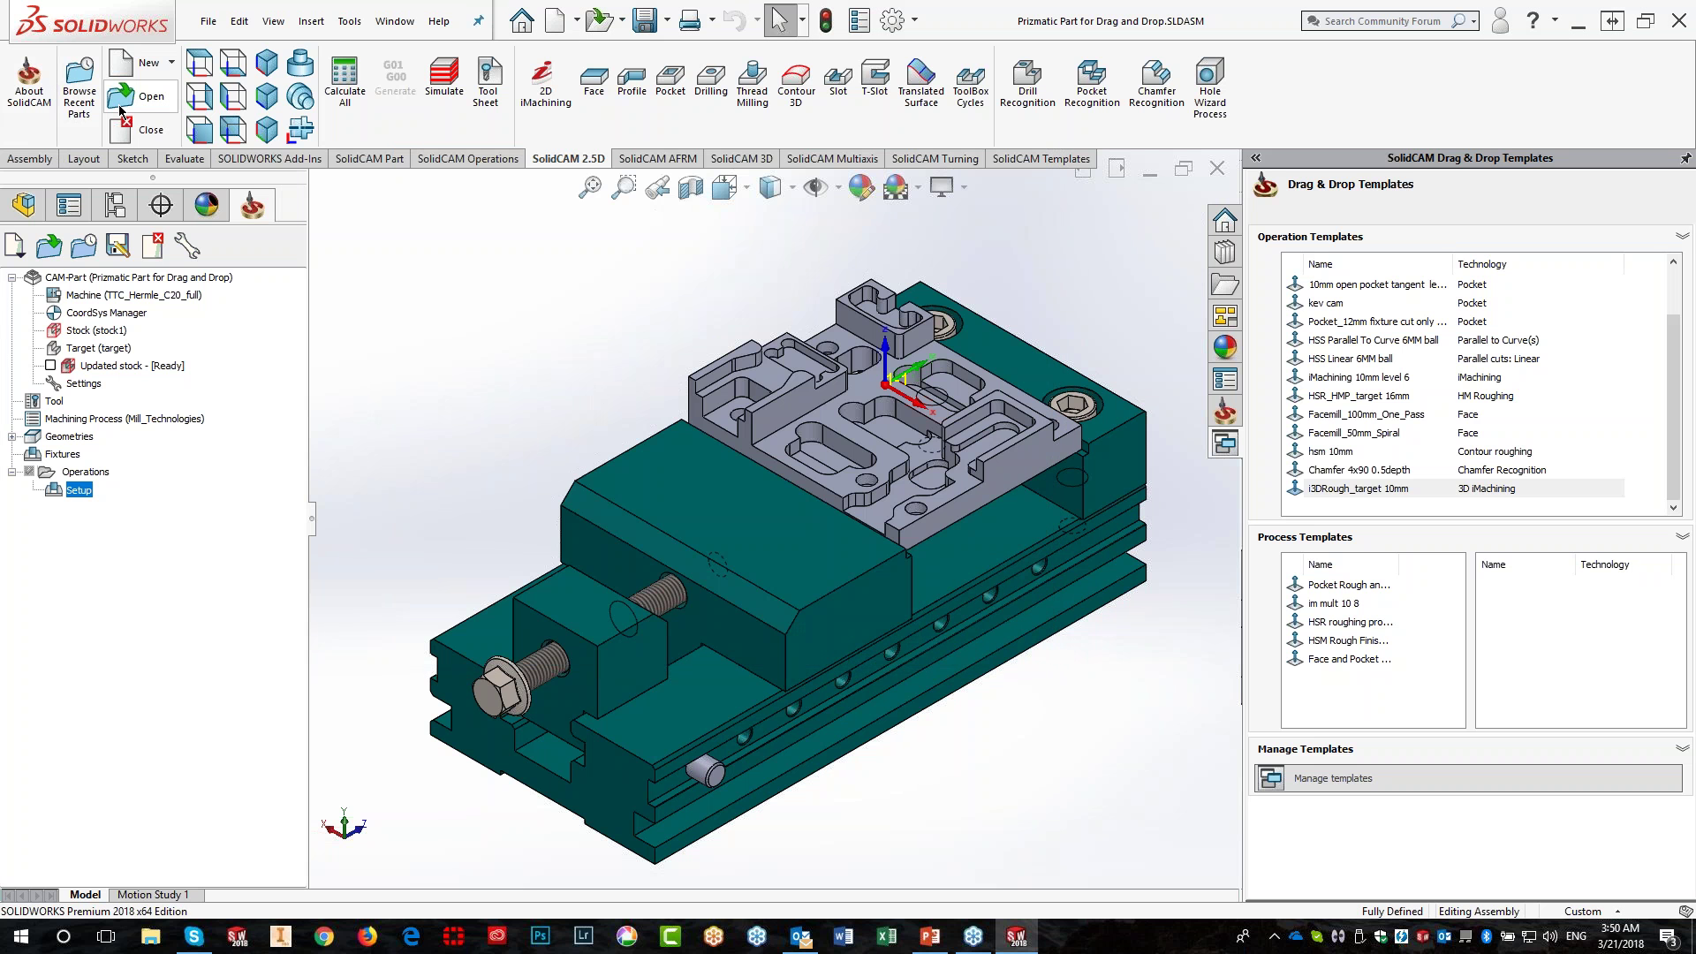
Open the recent part "DRAG DROG POCKETS" and delete its existing pr 10mm operation
left_click(85, 105)
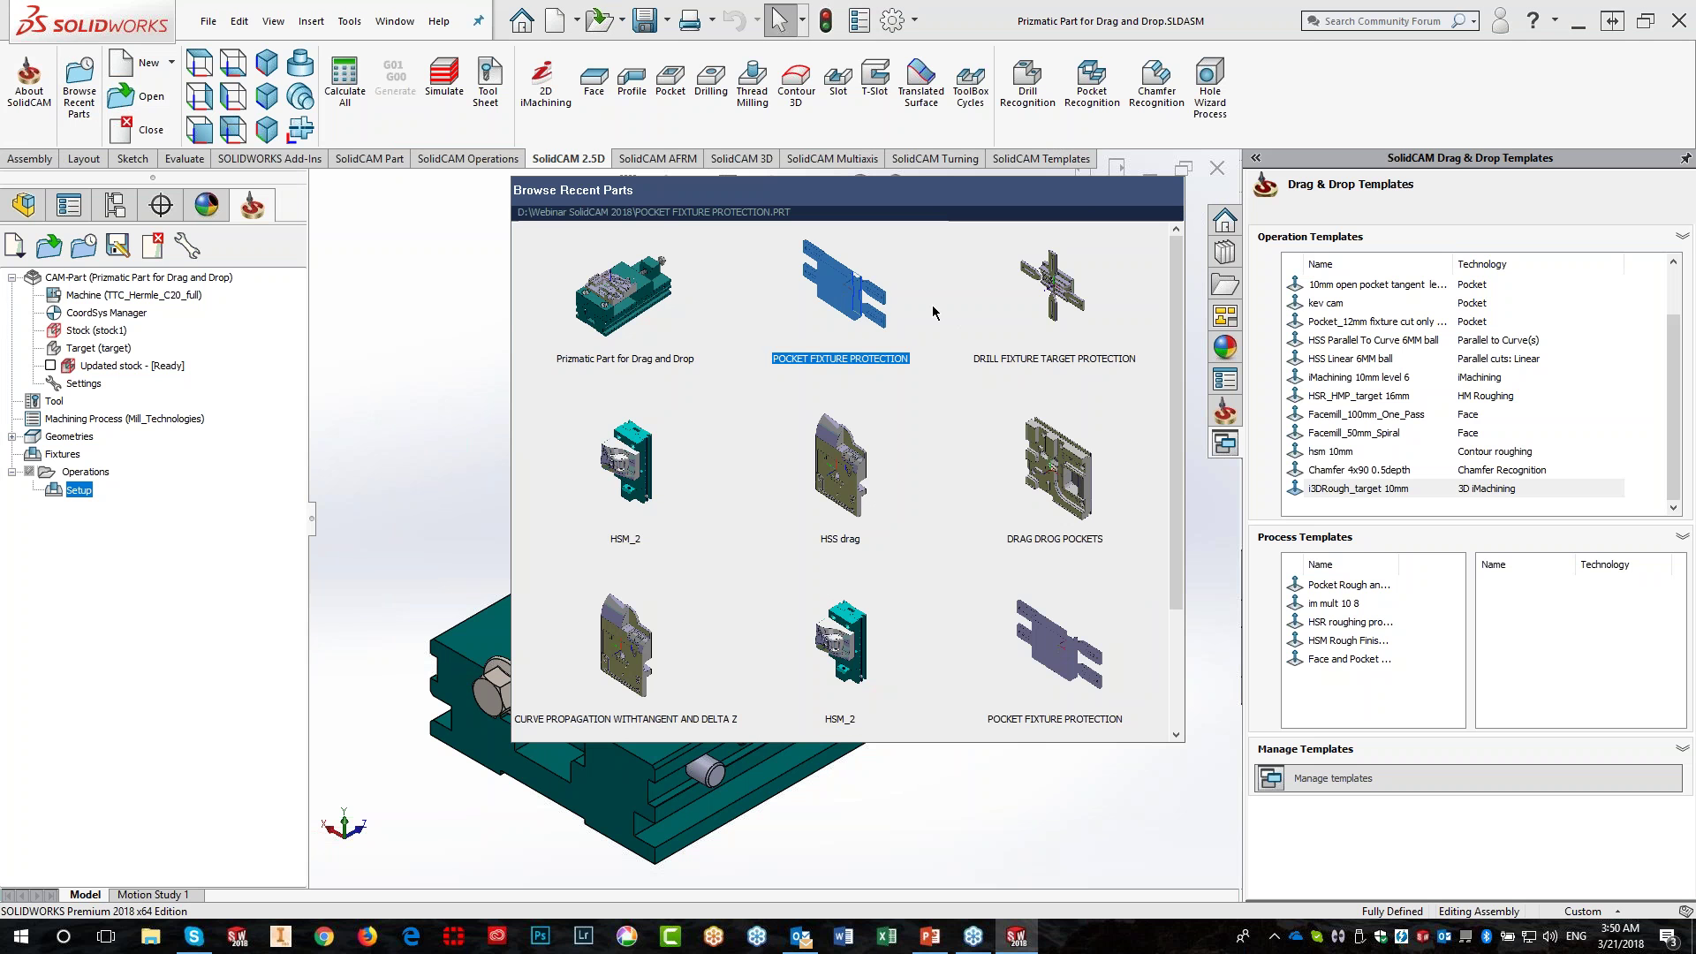
left_click(1056, 468)
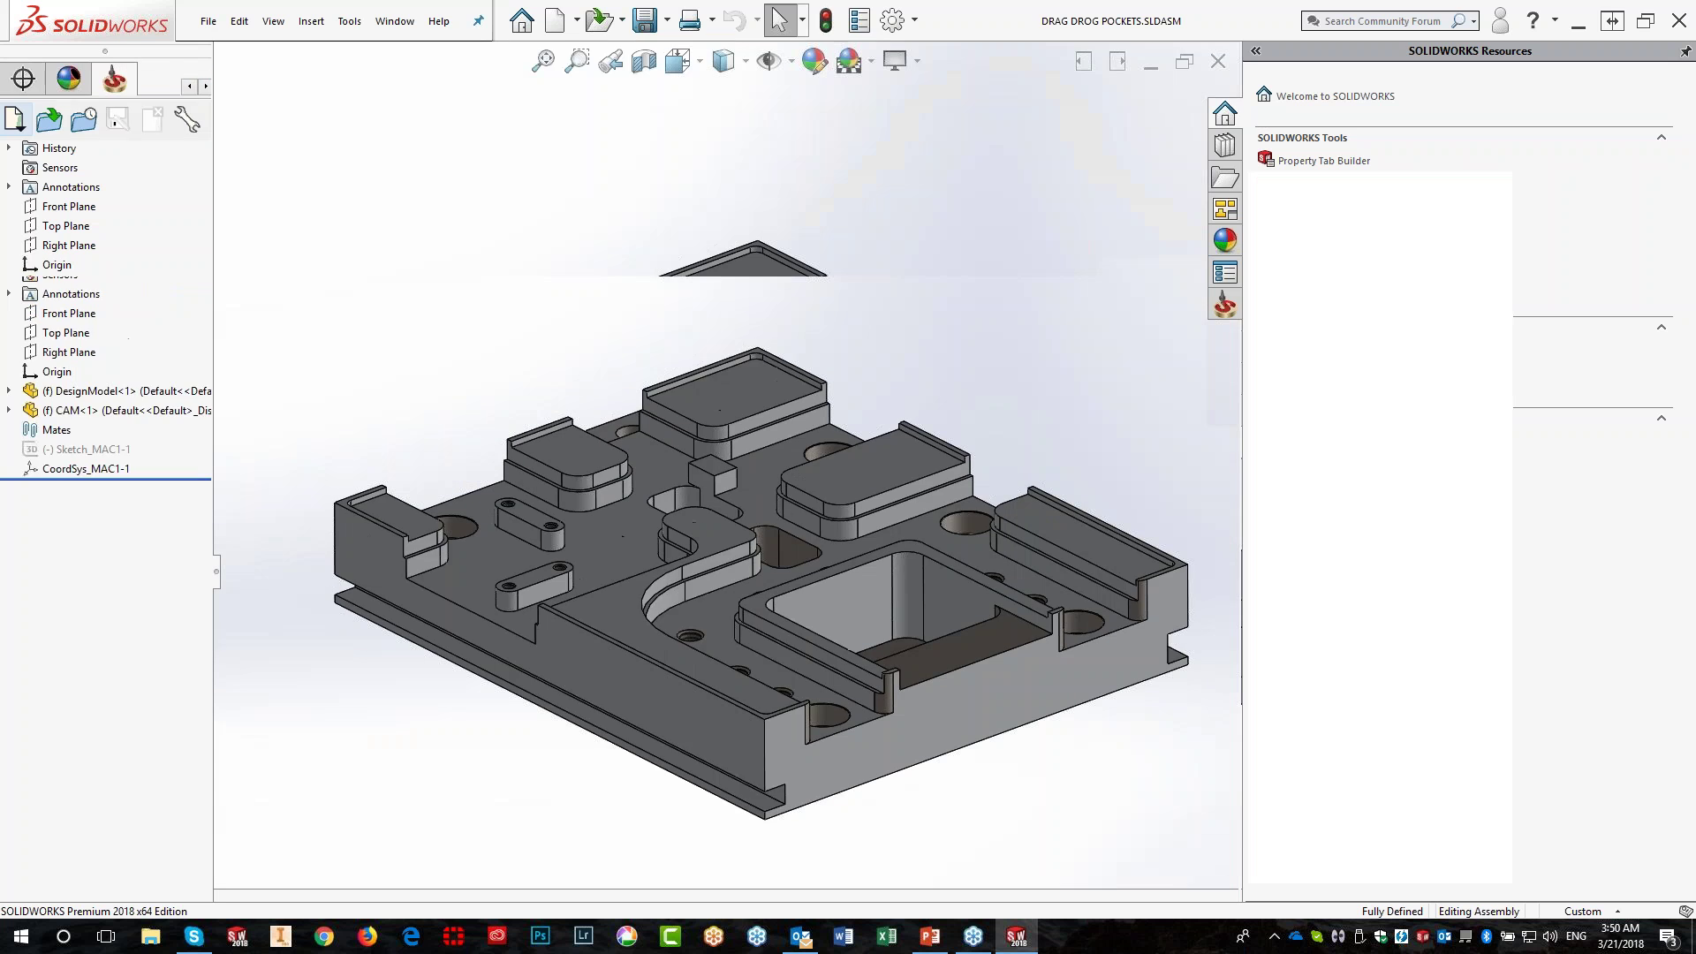
right_click(108, 509)
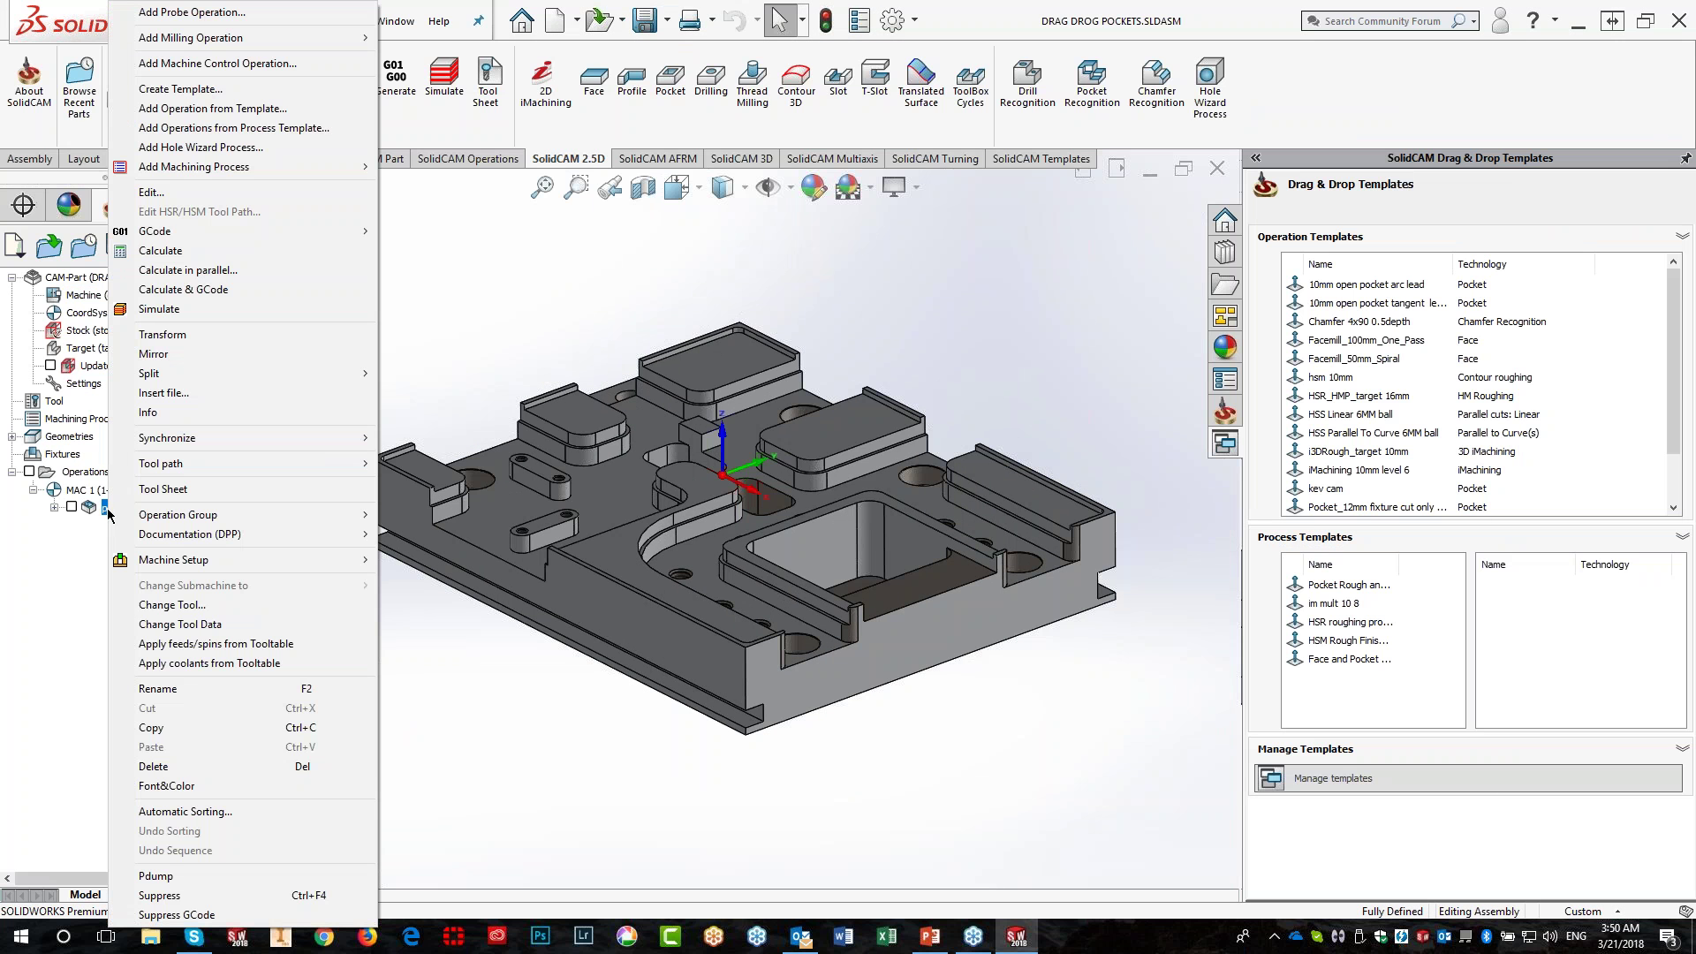
left_click(159, 767)
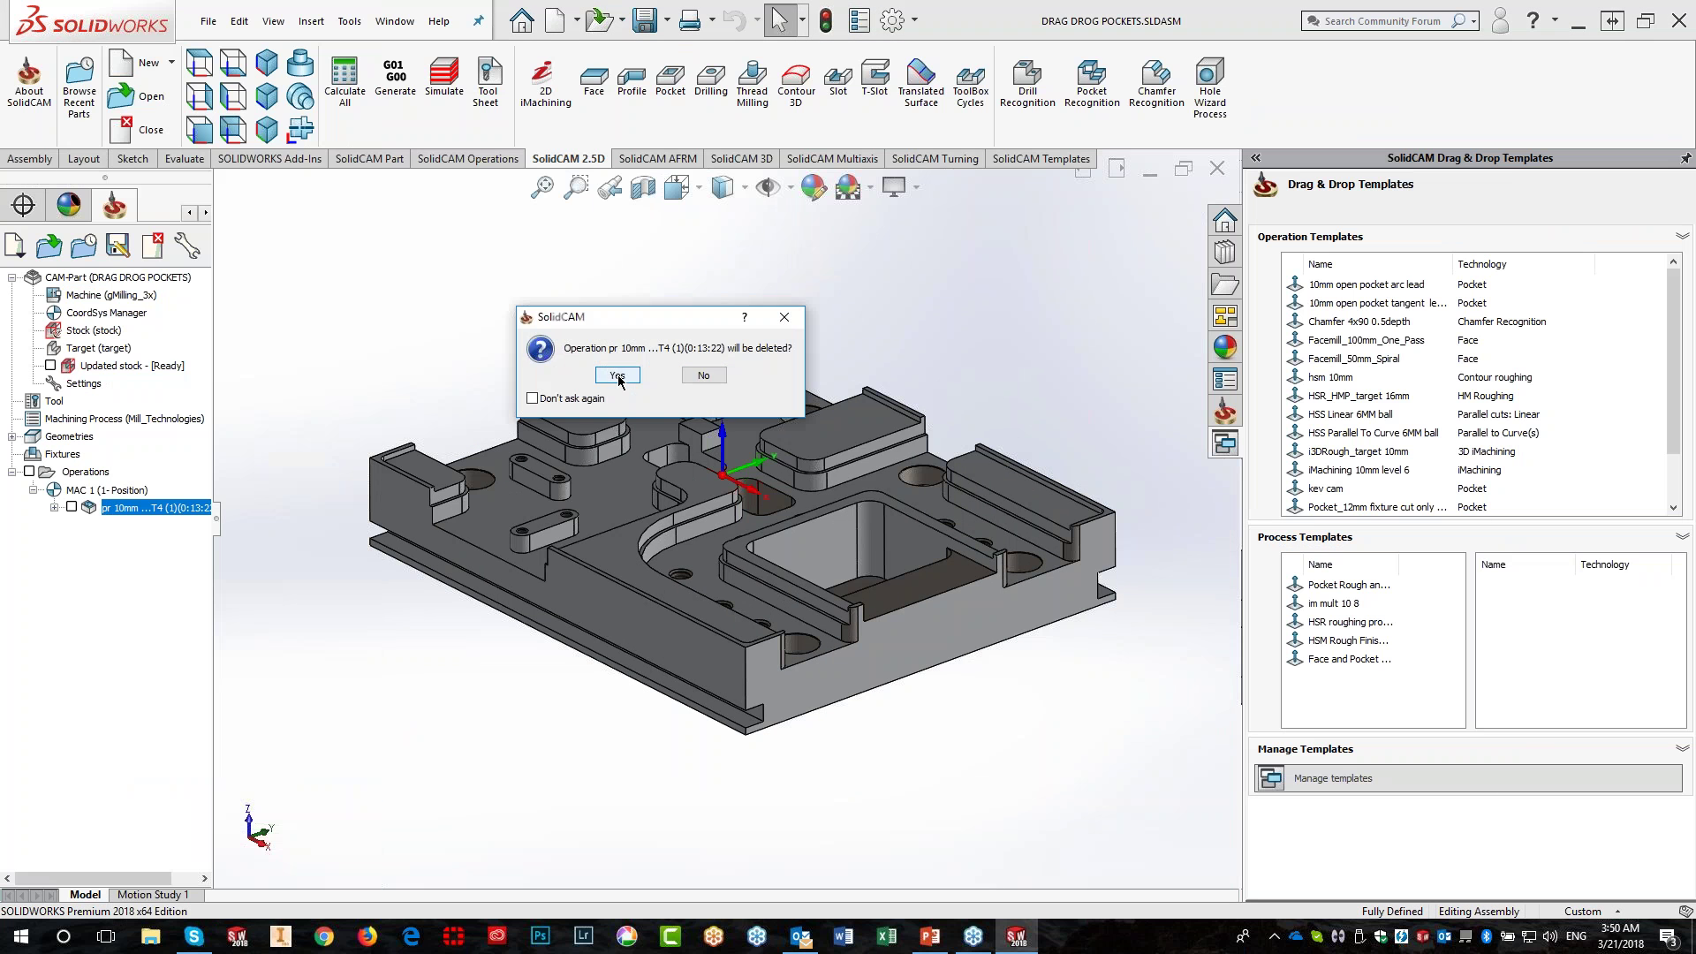
left_click(618, 375)
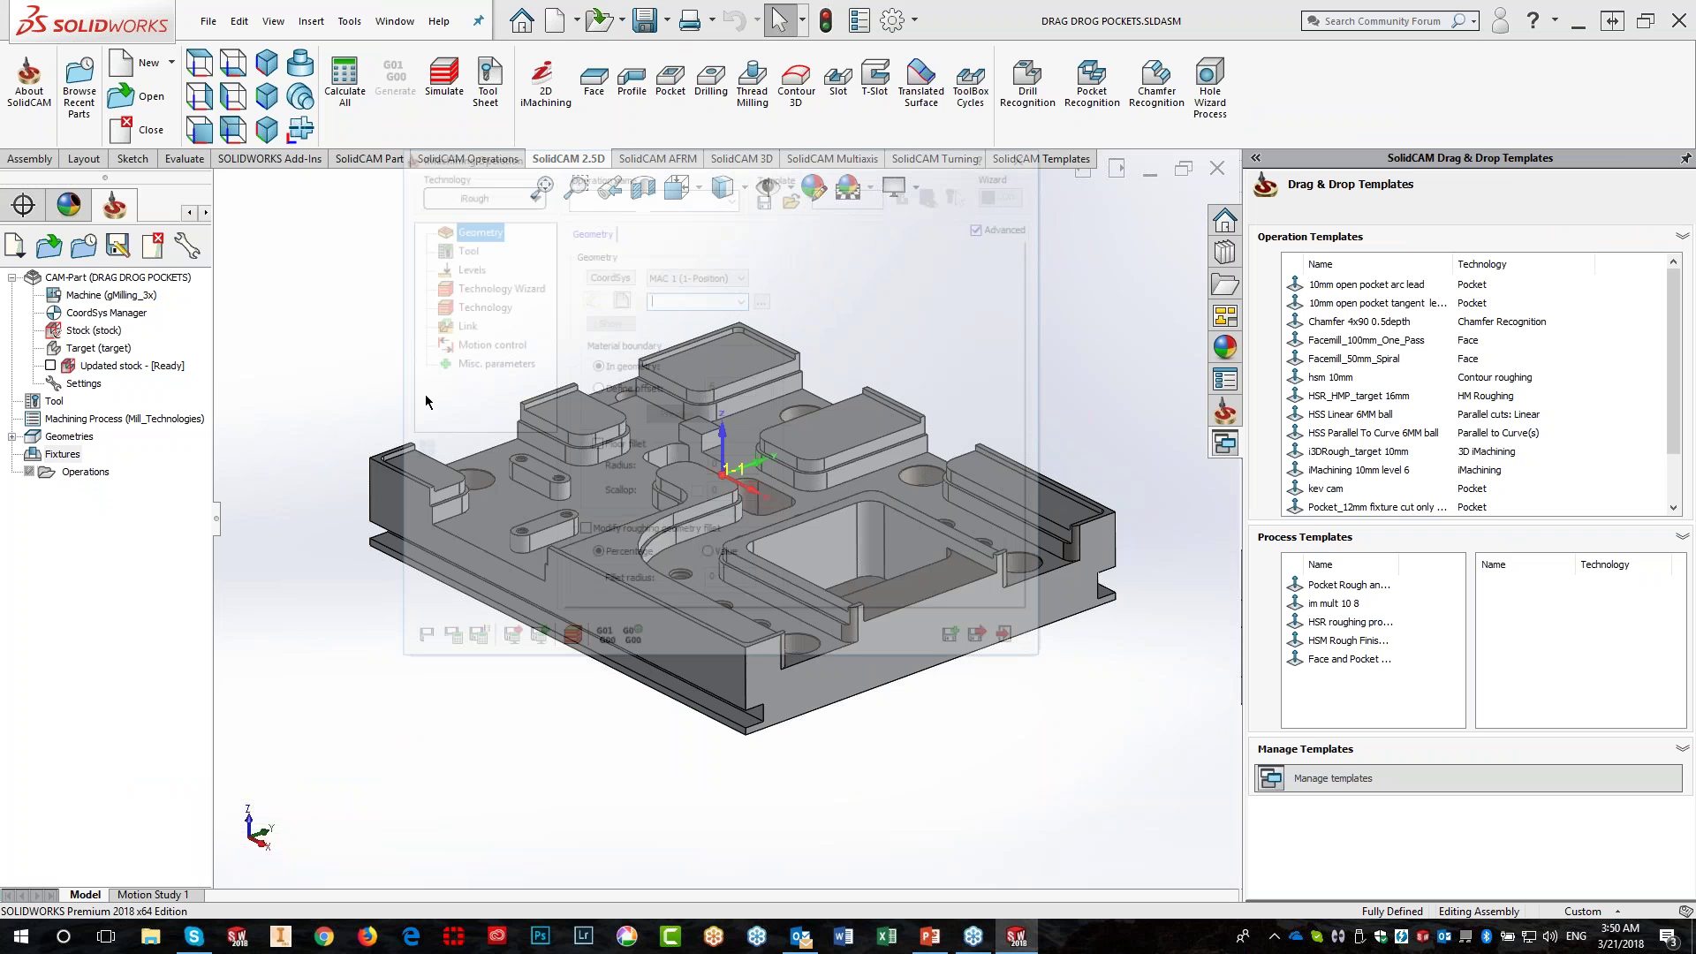
Define the iMachining geometry by picking the part's recessed floor face with Smart Face so its boundary chains are collected
left_click(619, 298)
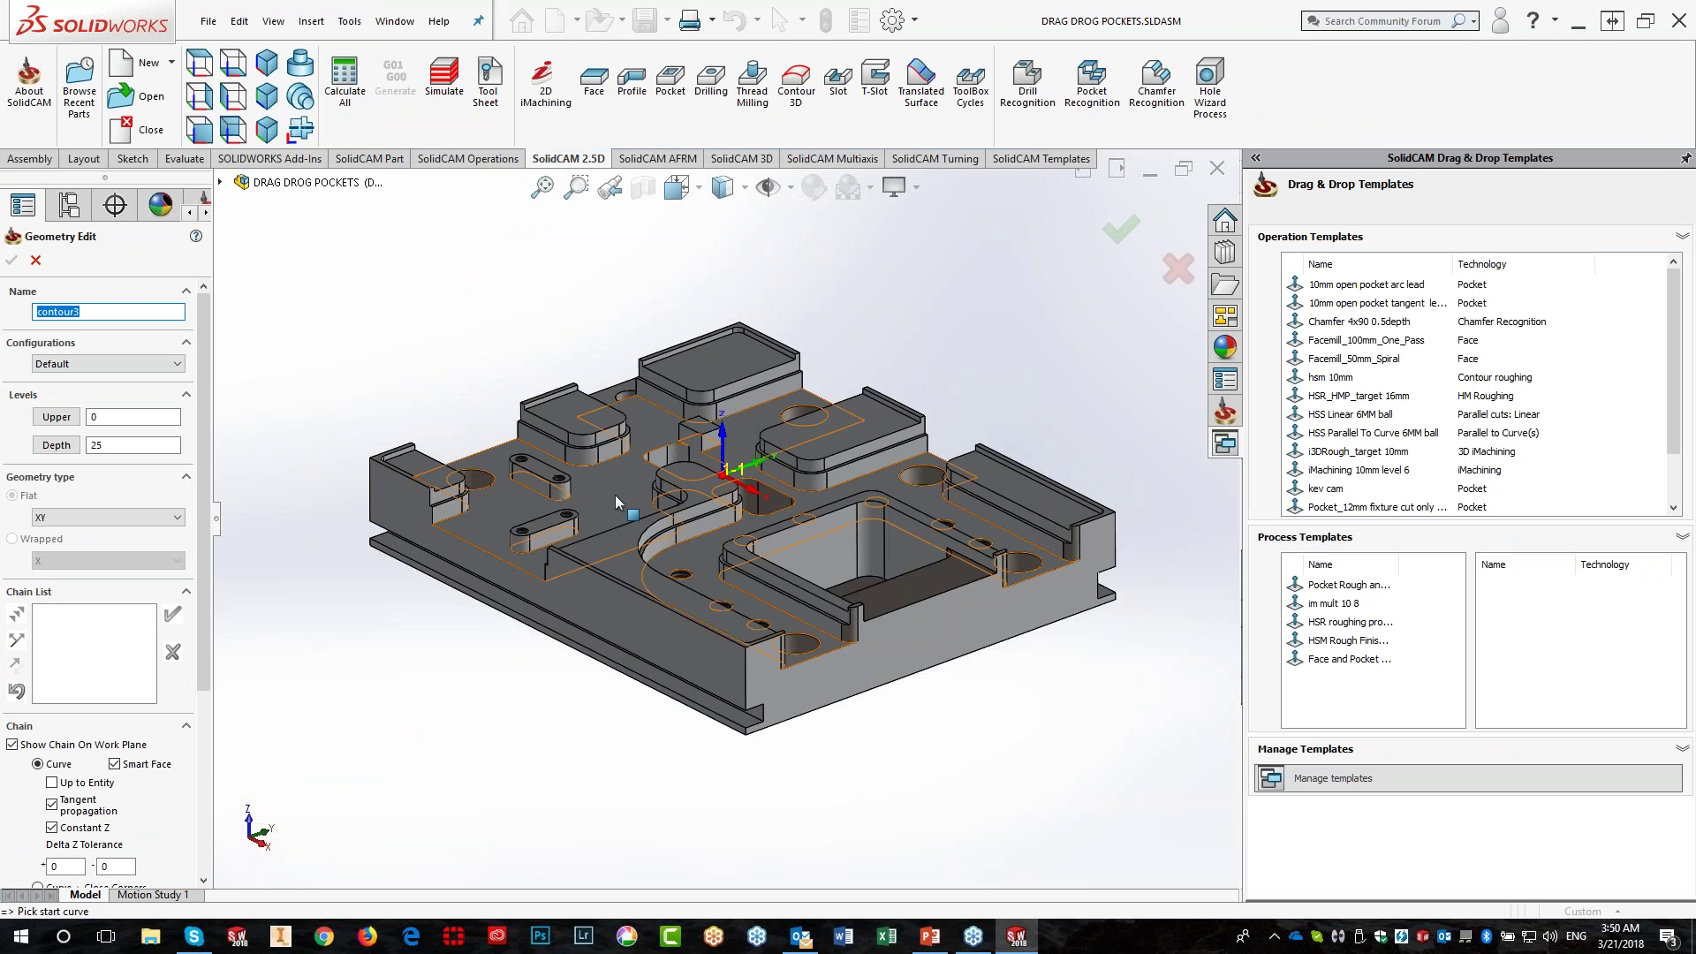
left_click(615, 495)
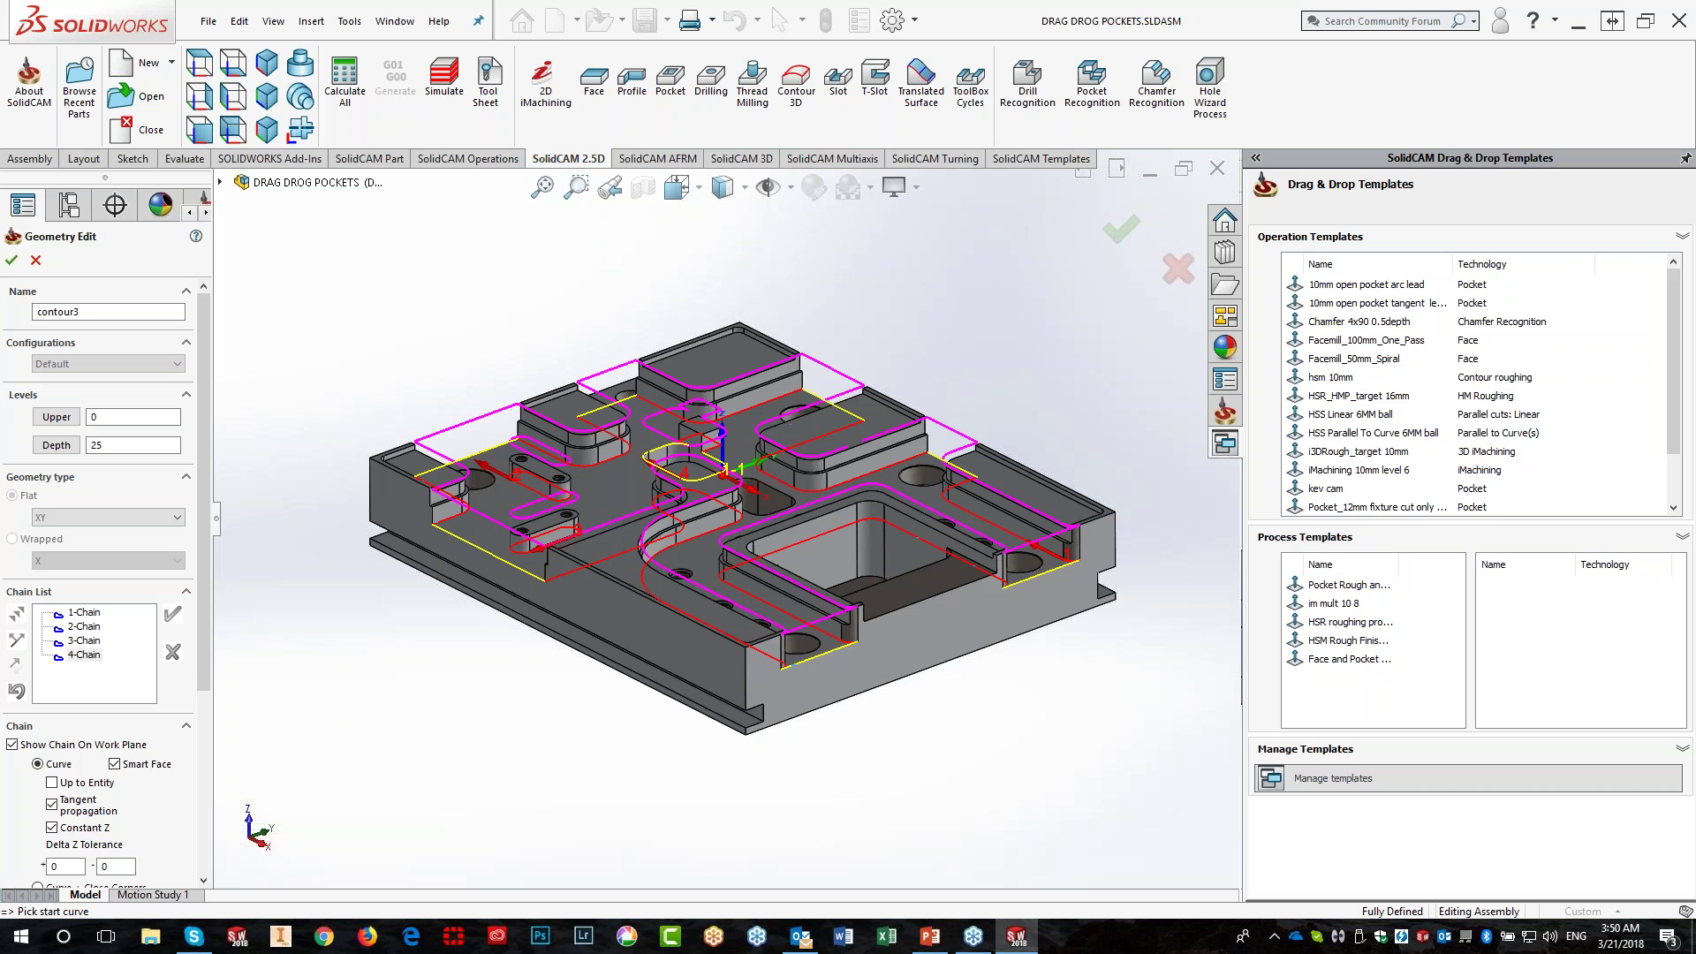
middle_click_drag(442, 356, 428, 400)
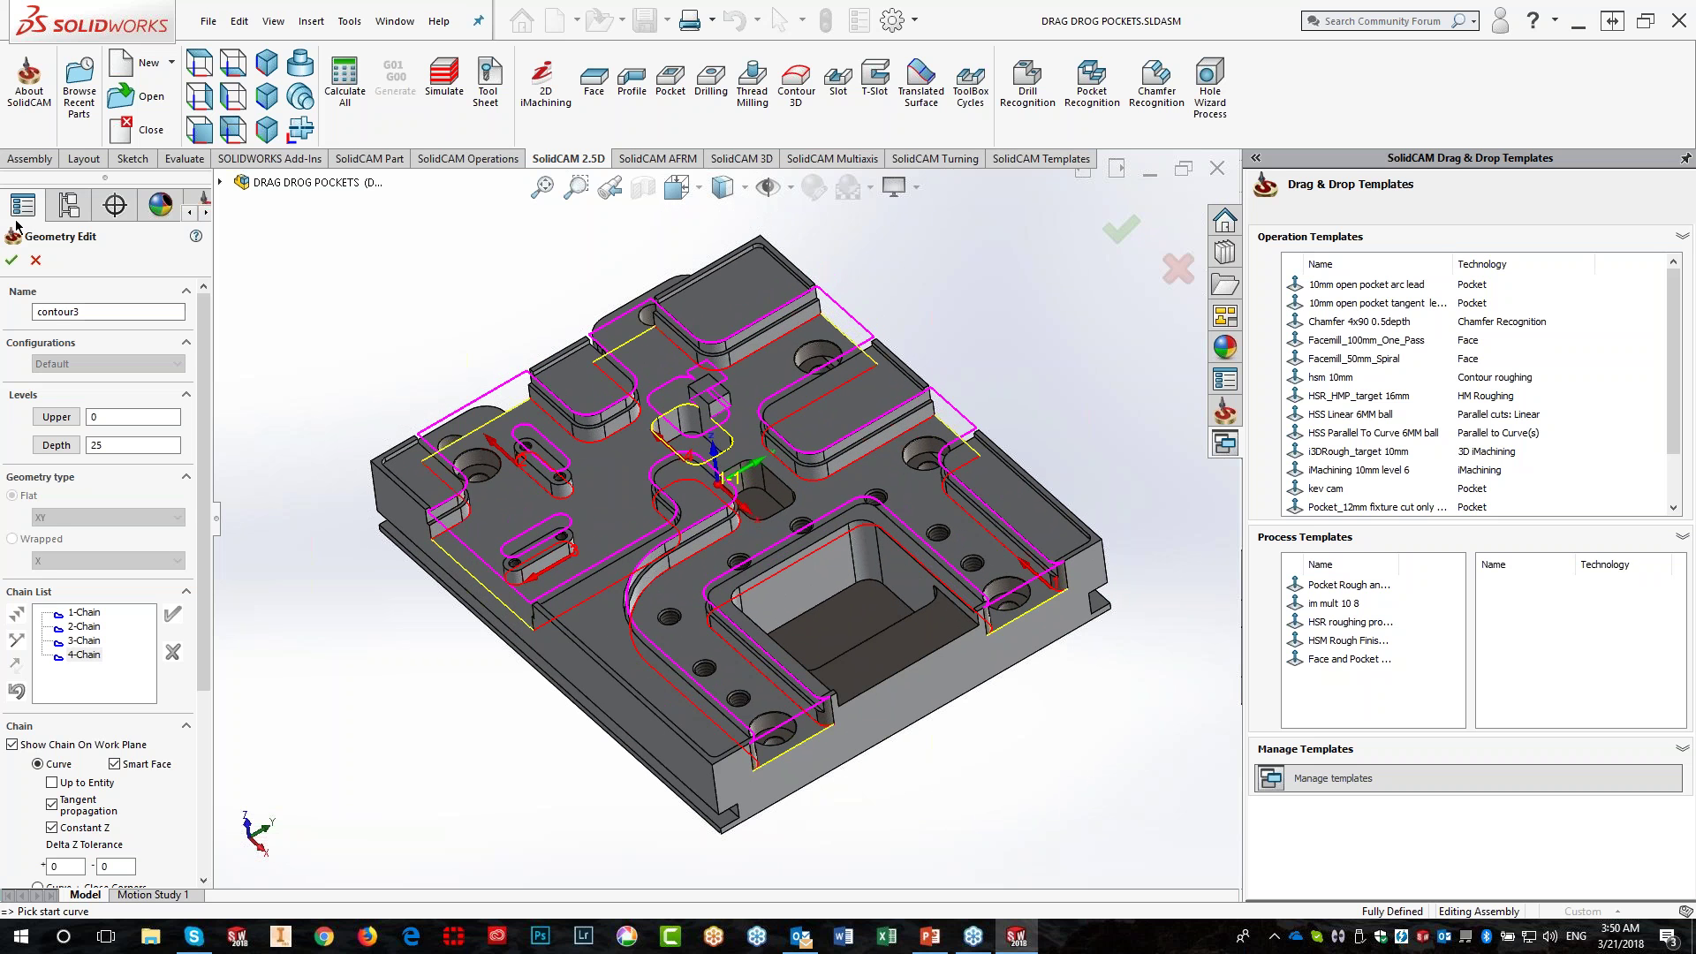
left_click(11, 259)
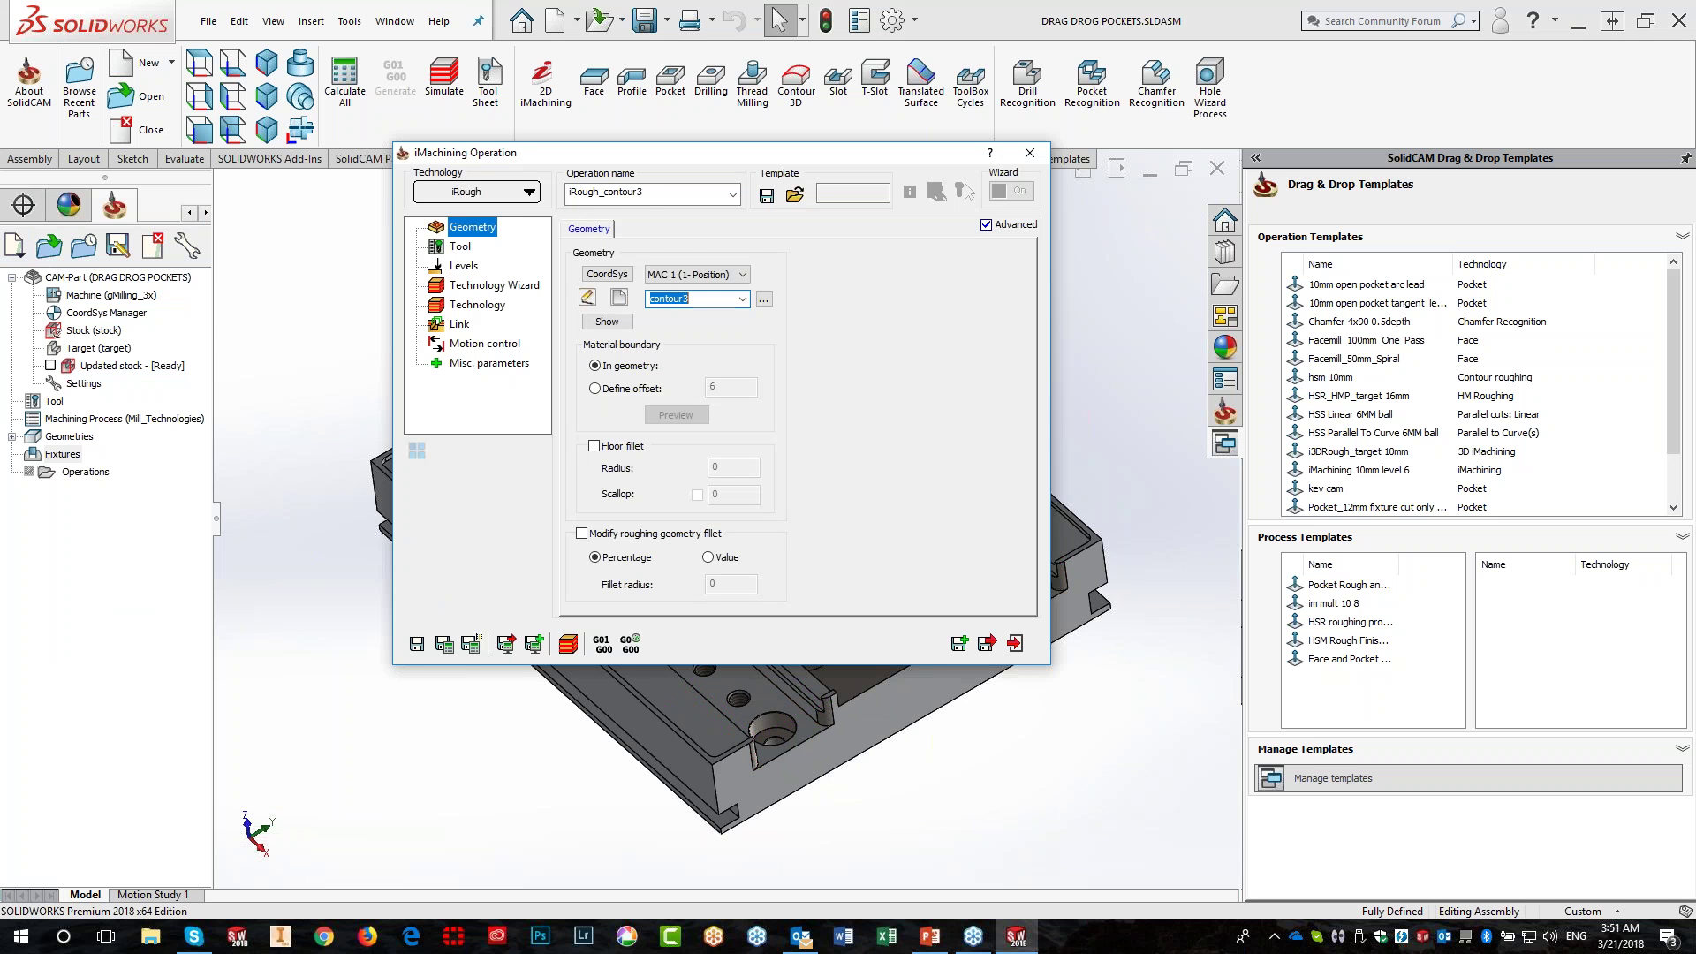
Set the iMachining technology to Multi-tool and assign tool 2, the 10 mm end mill, as the first tool
left_click(467, 250)
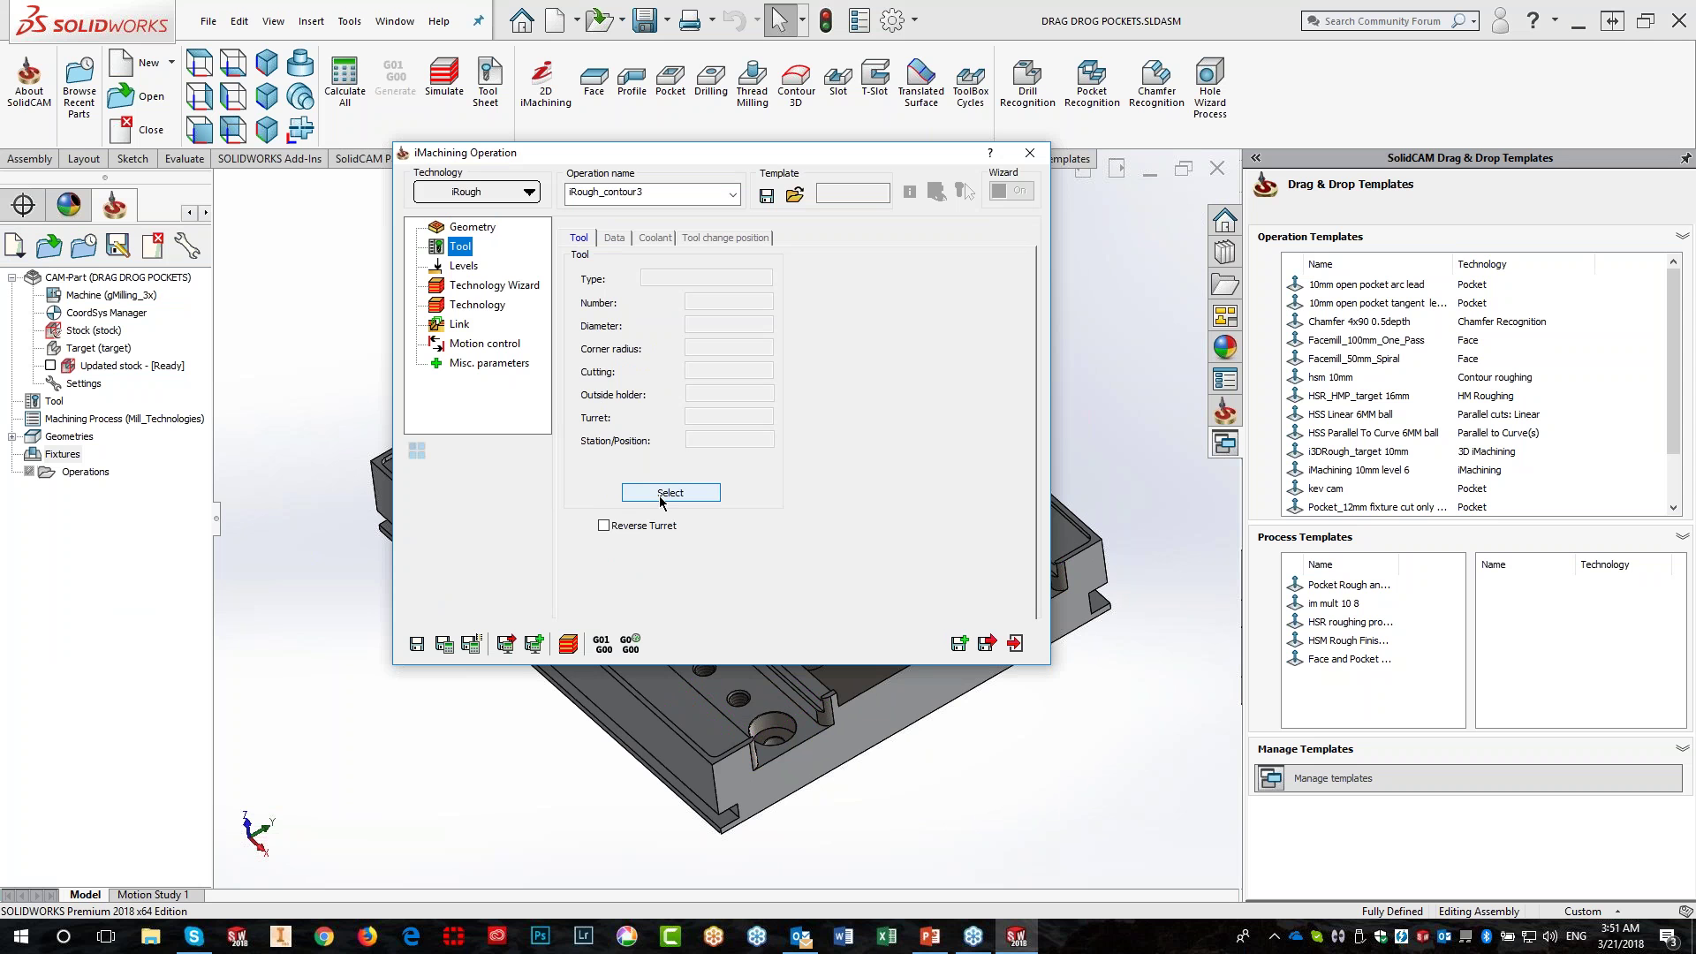
left_click(521, 193)
left_click(466, 231)
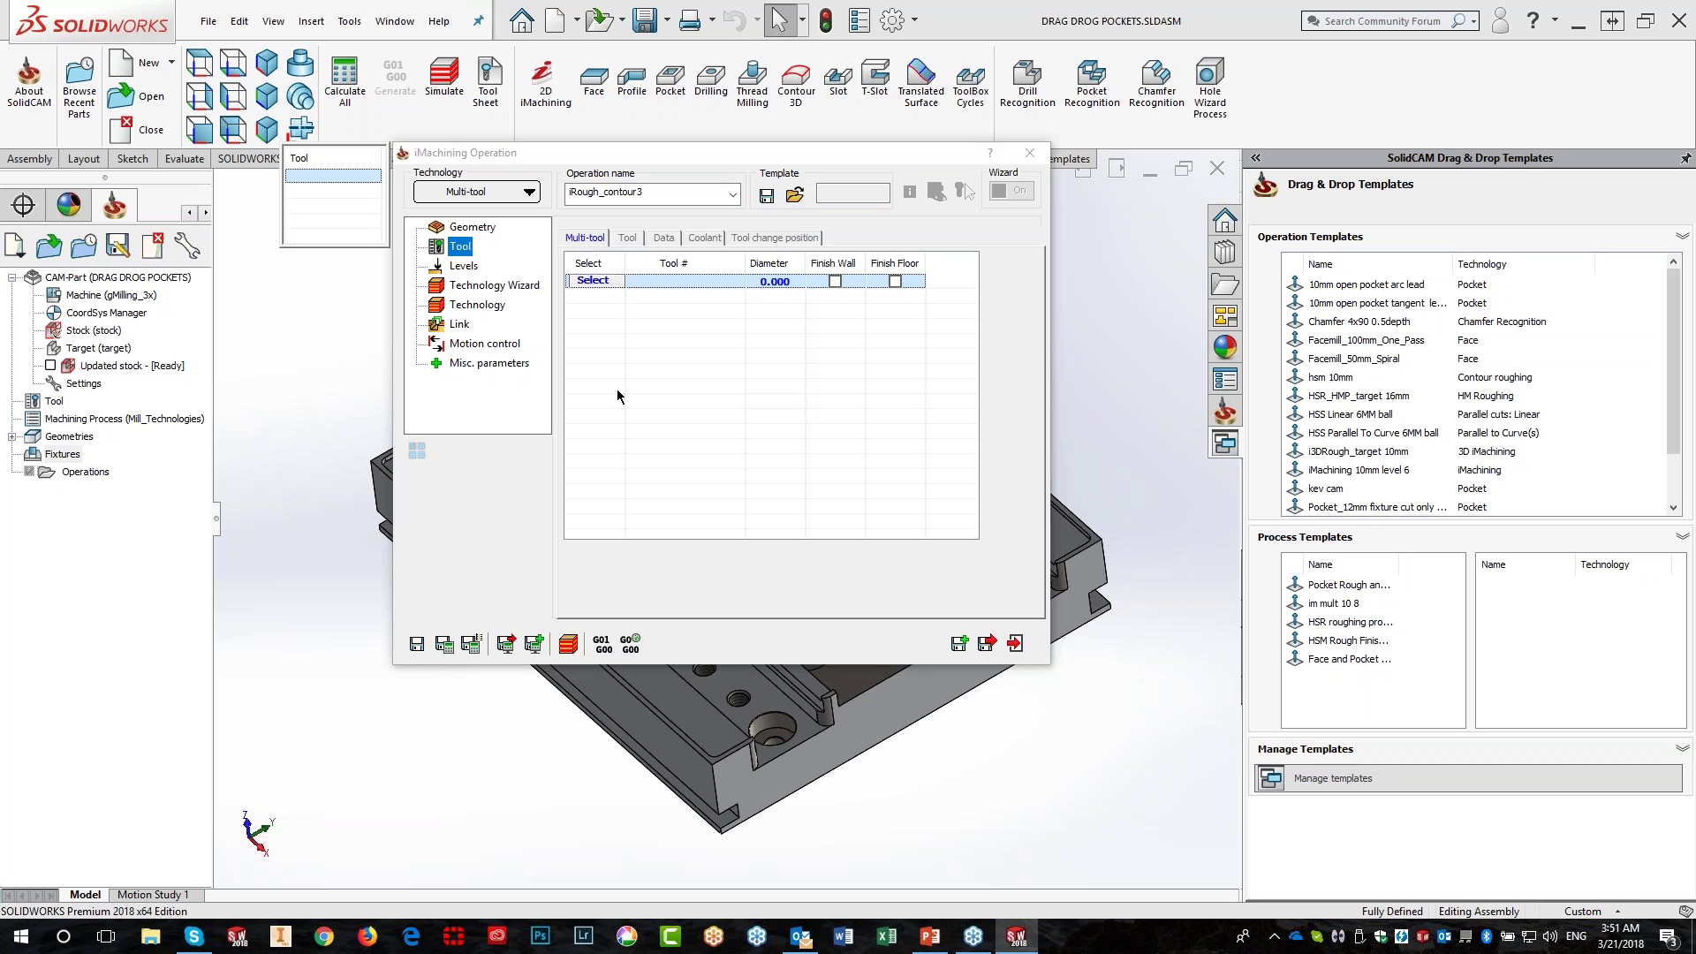
left_click(584, 281)
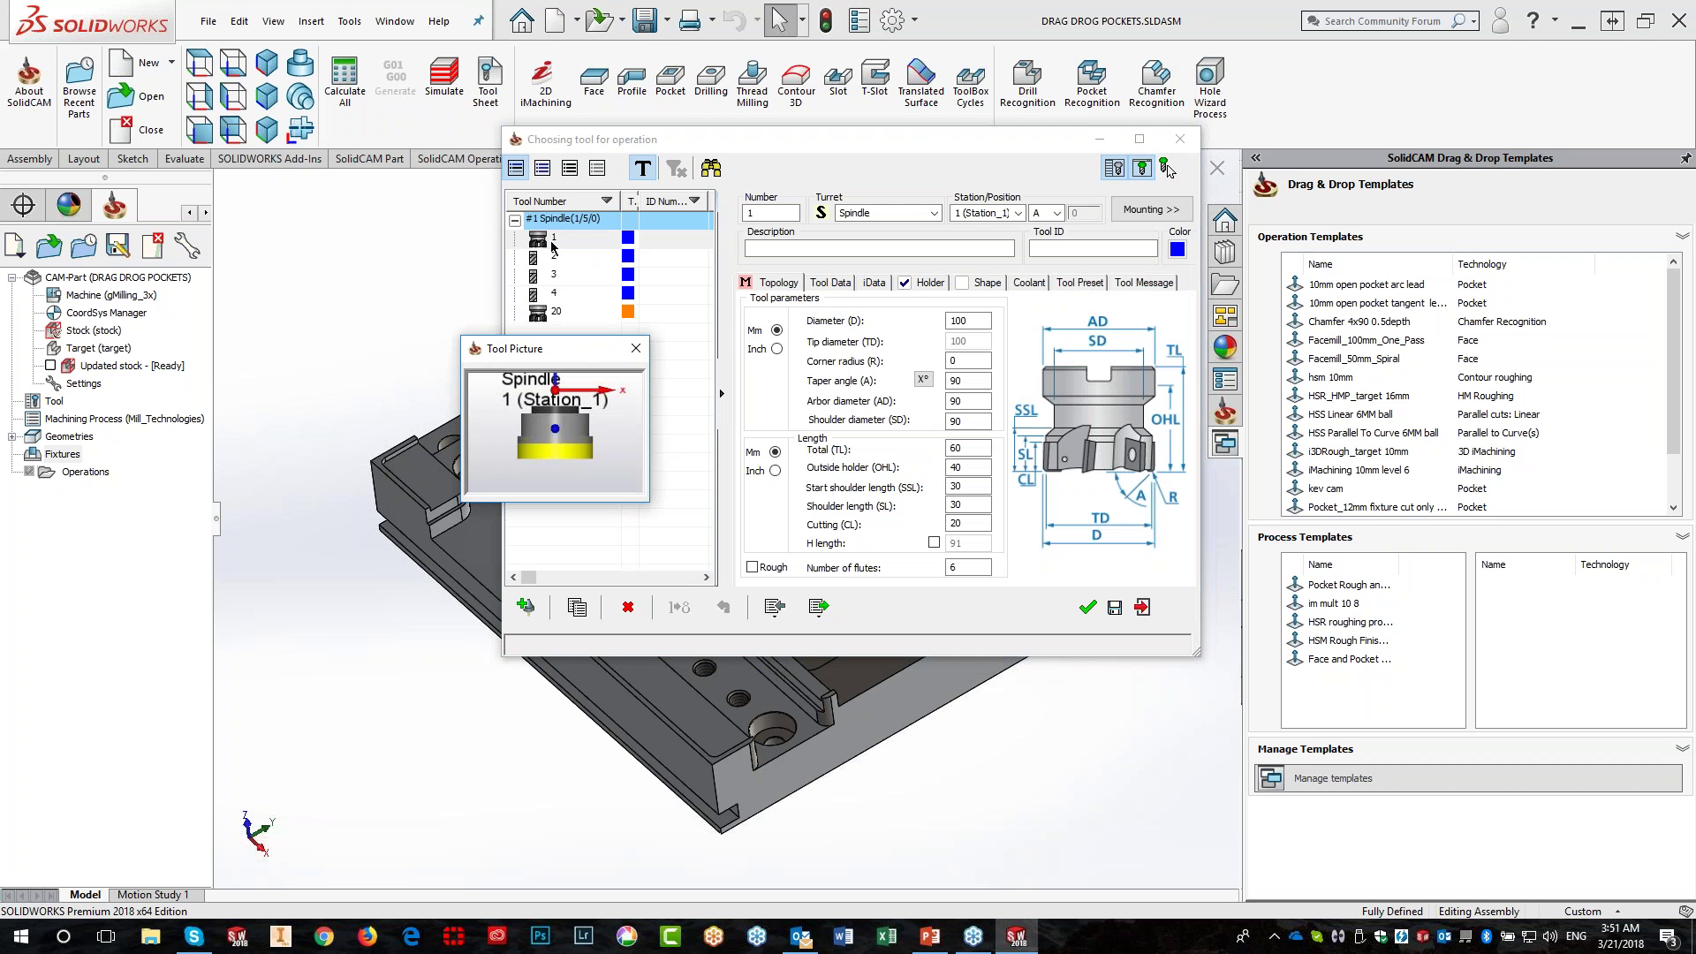
left_click(553, 257)
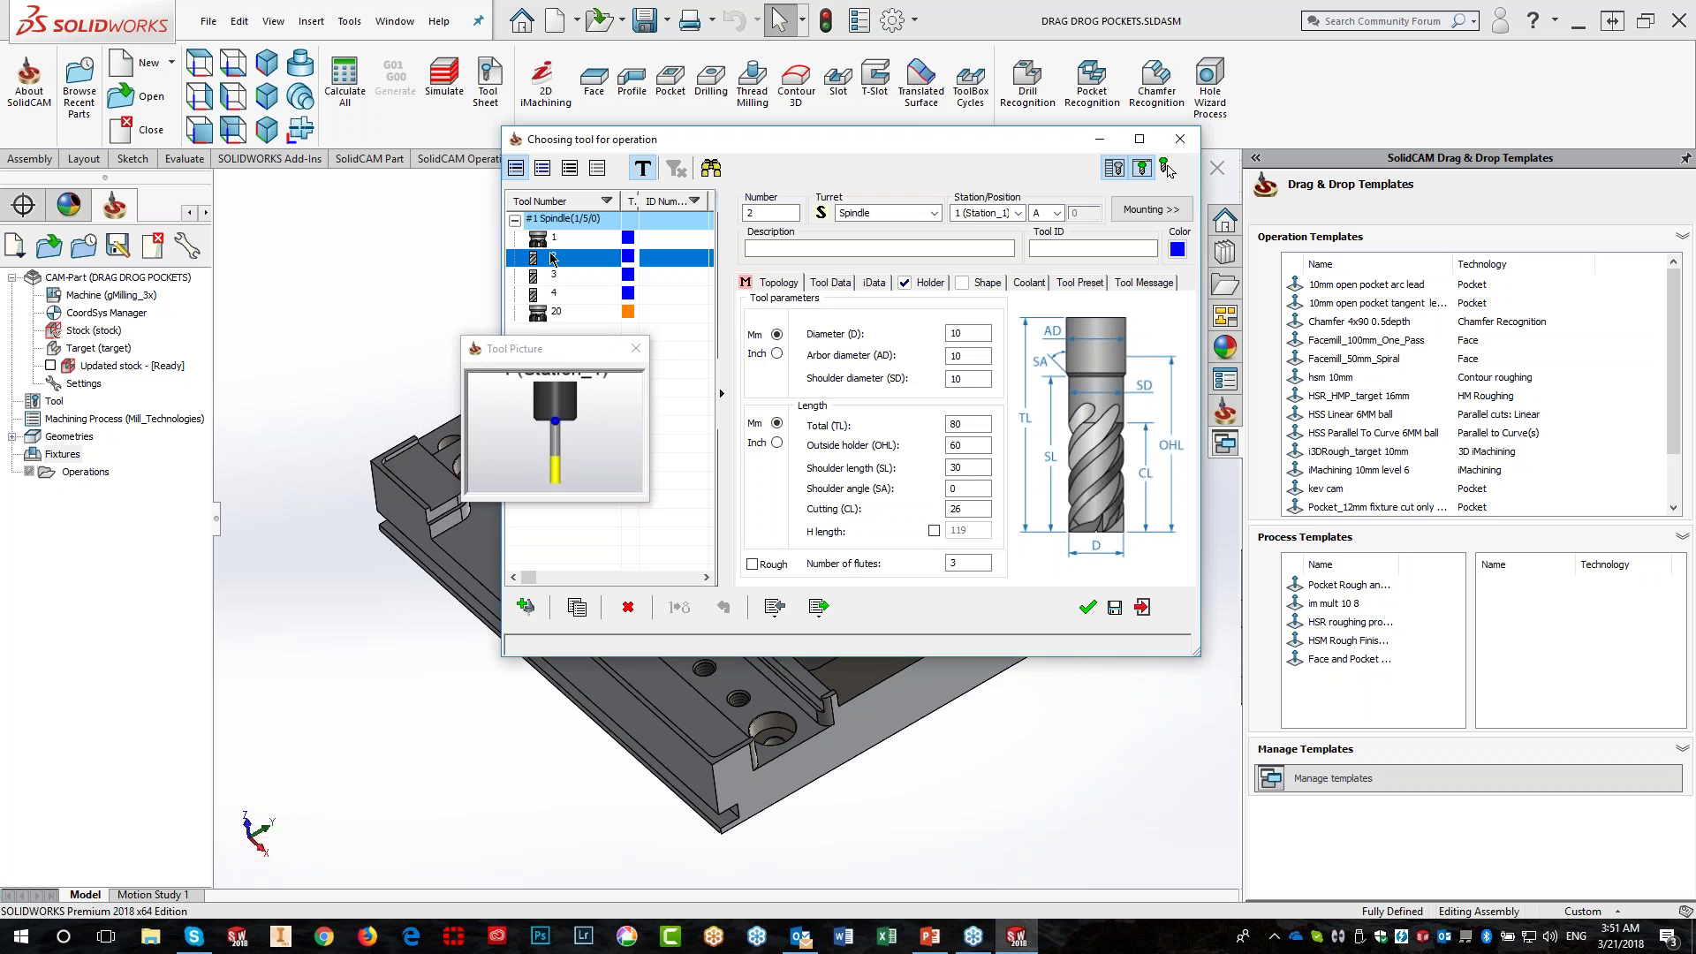
left_click(1090, 615)
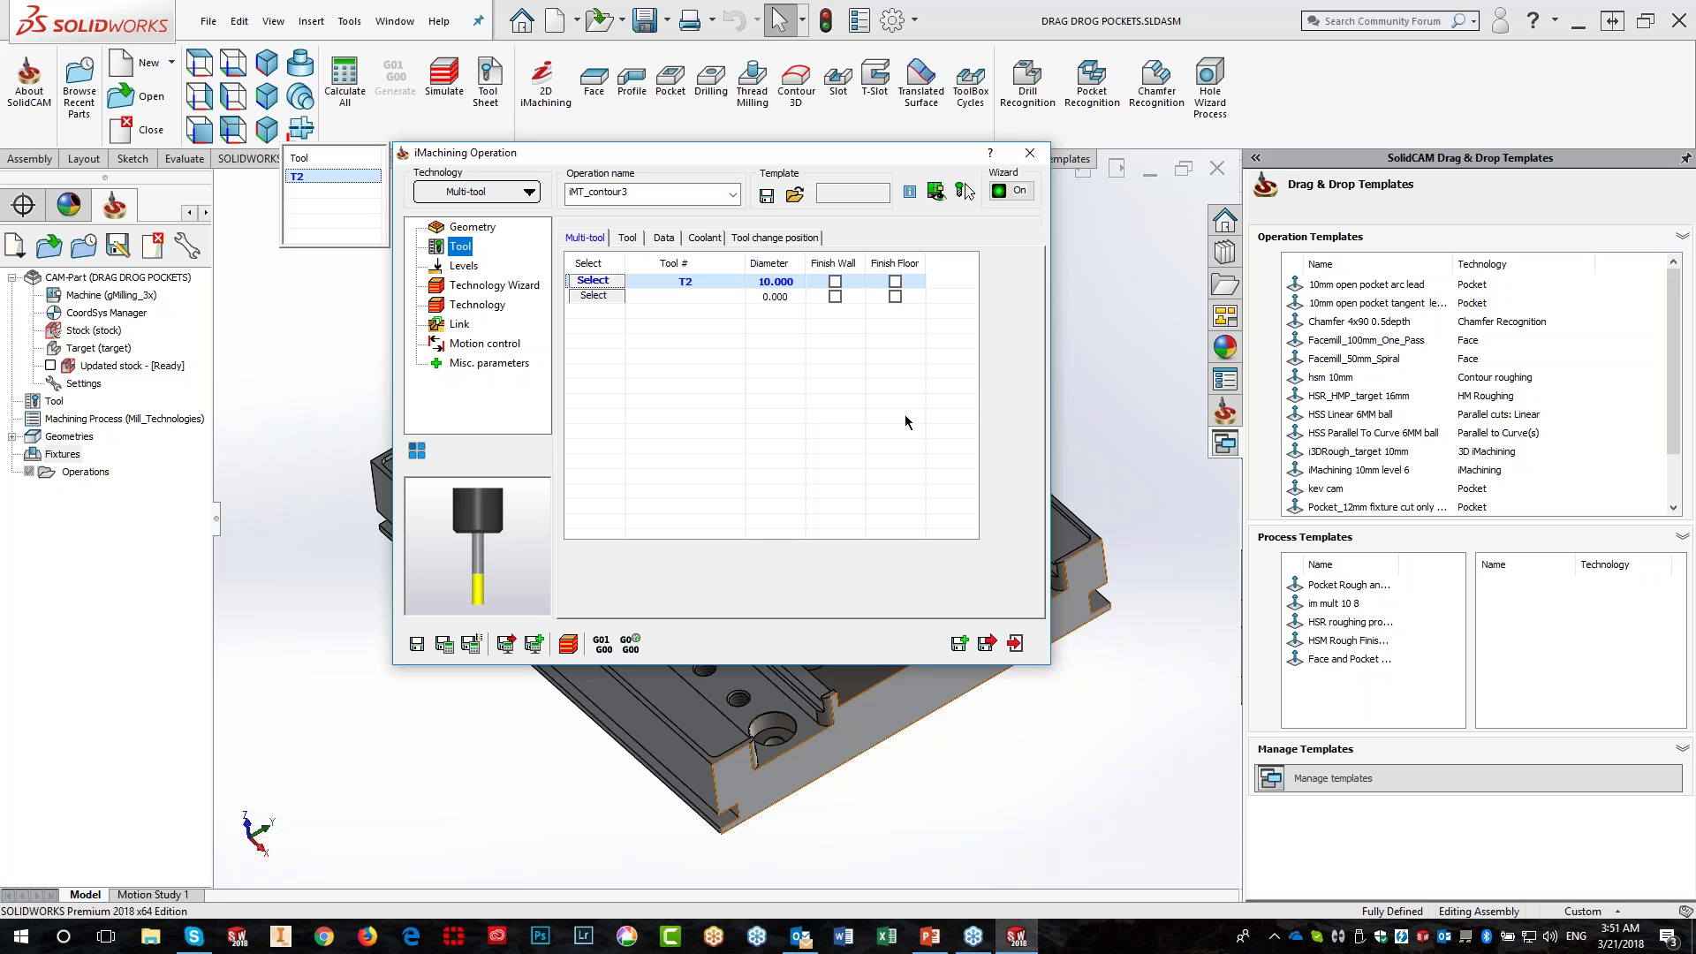
Add a new 6 mm end mill as the second tool and enable Finish Wall and Finish Floor for it
left_click(594, 297)
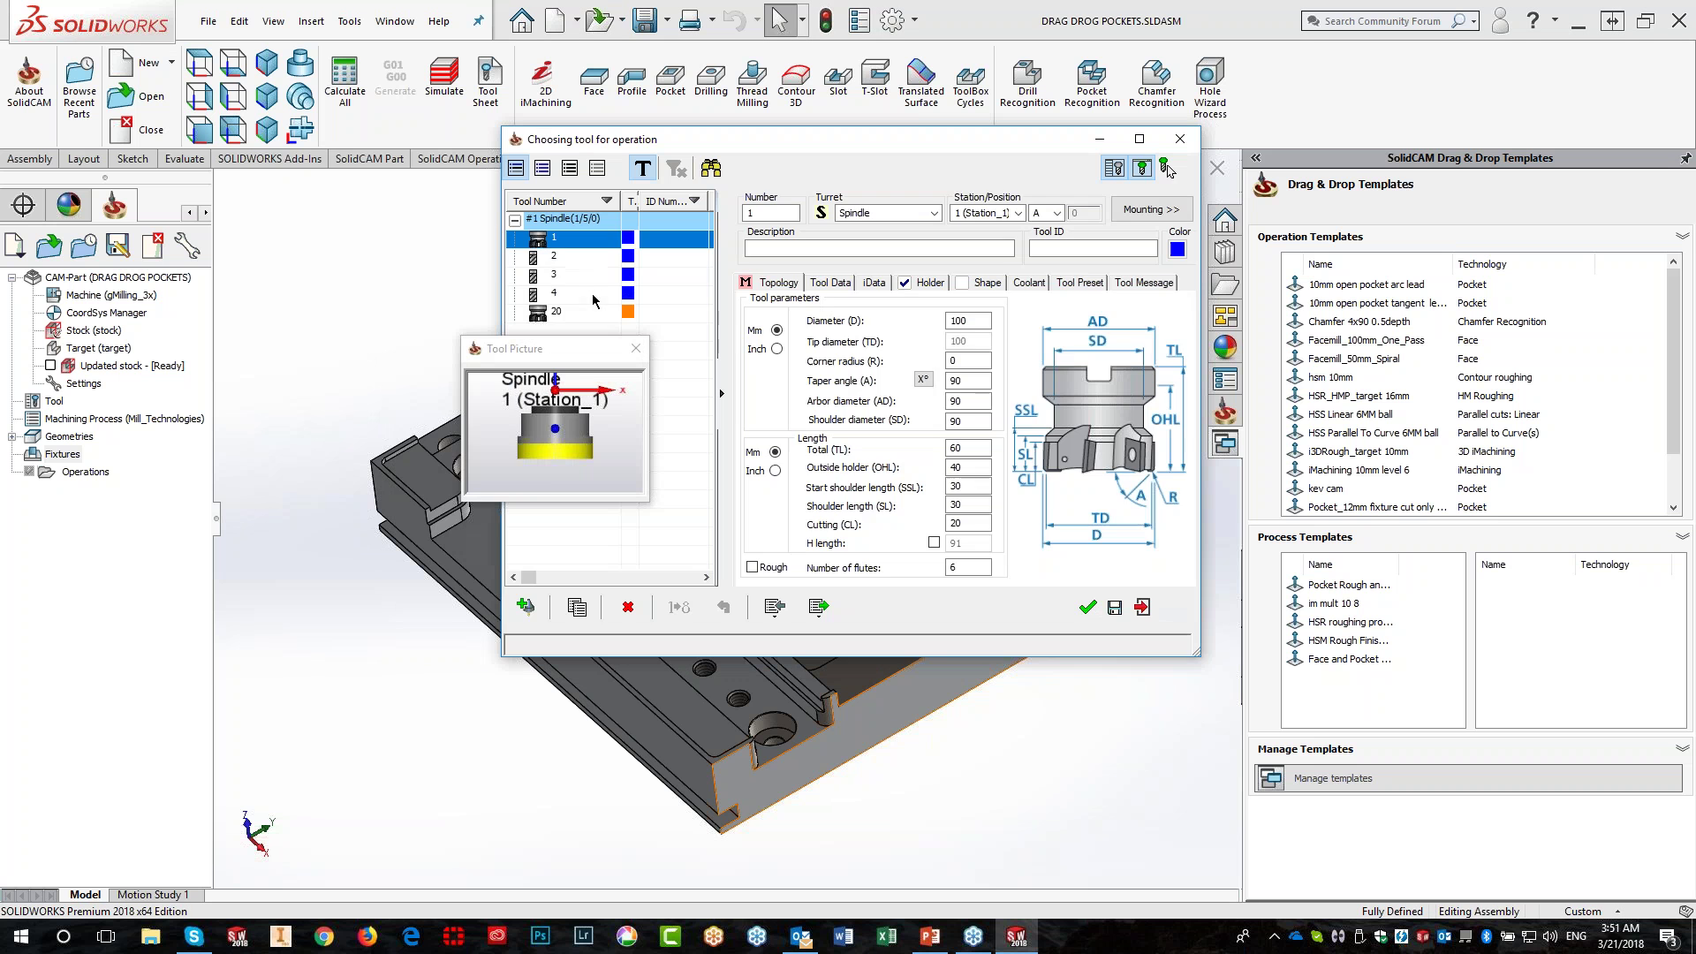
left_click(587, 281)
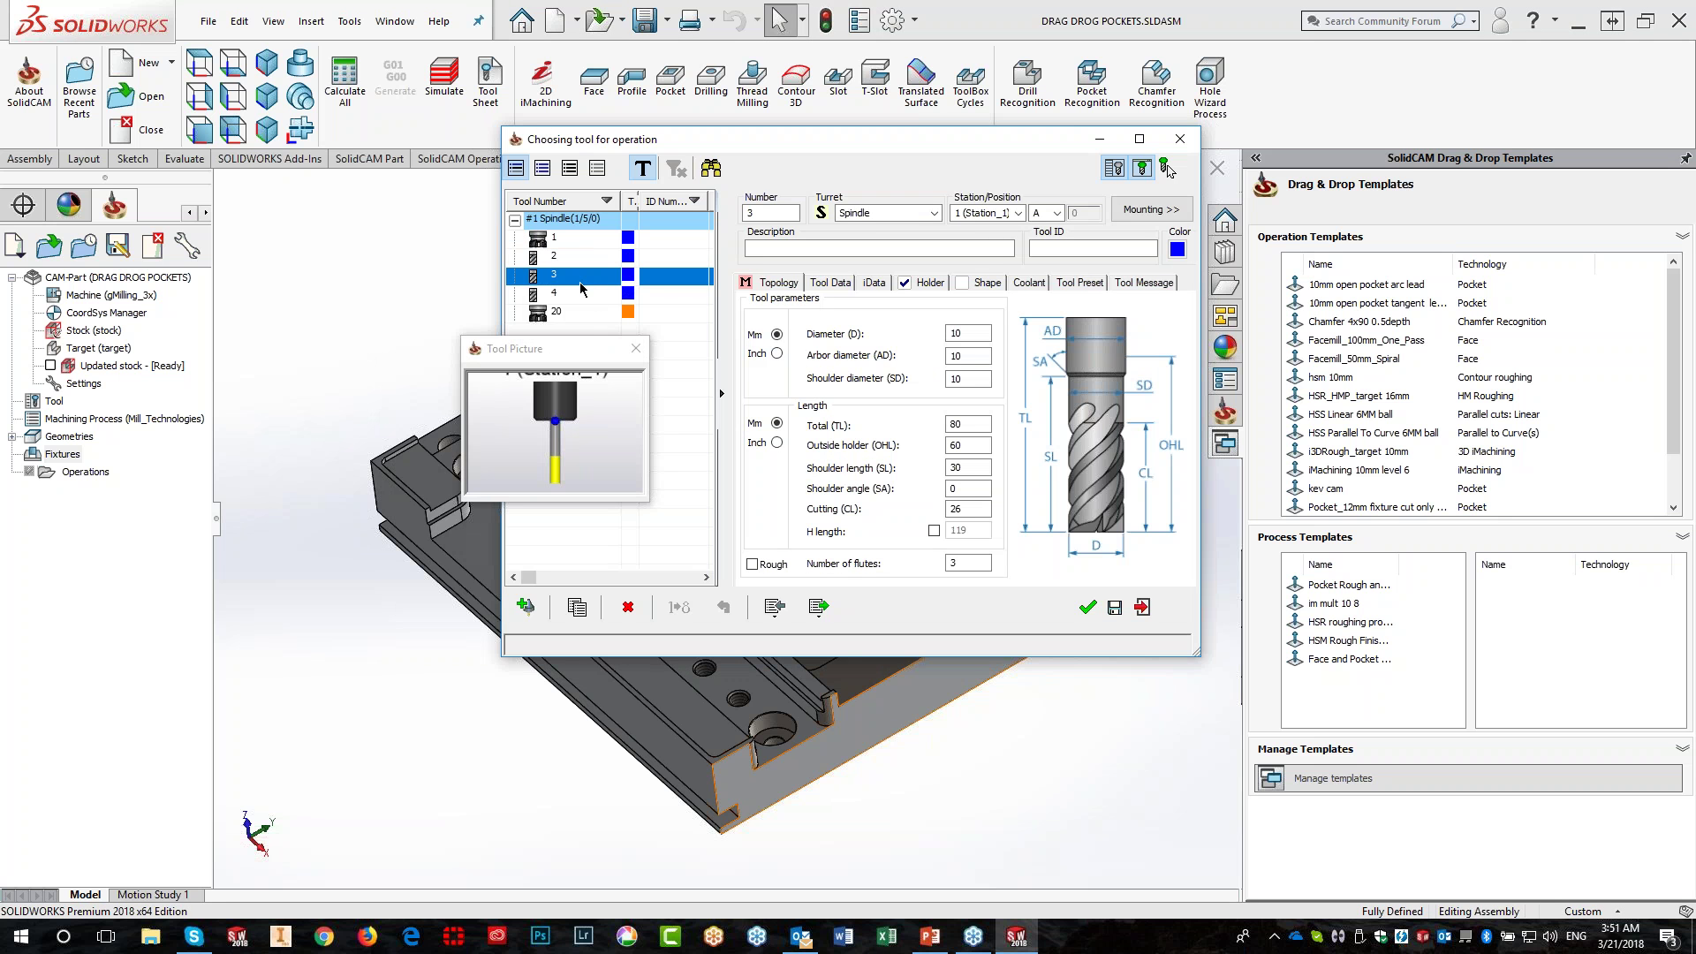
left_click(574, 295)
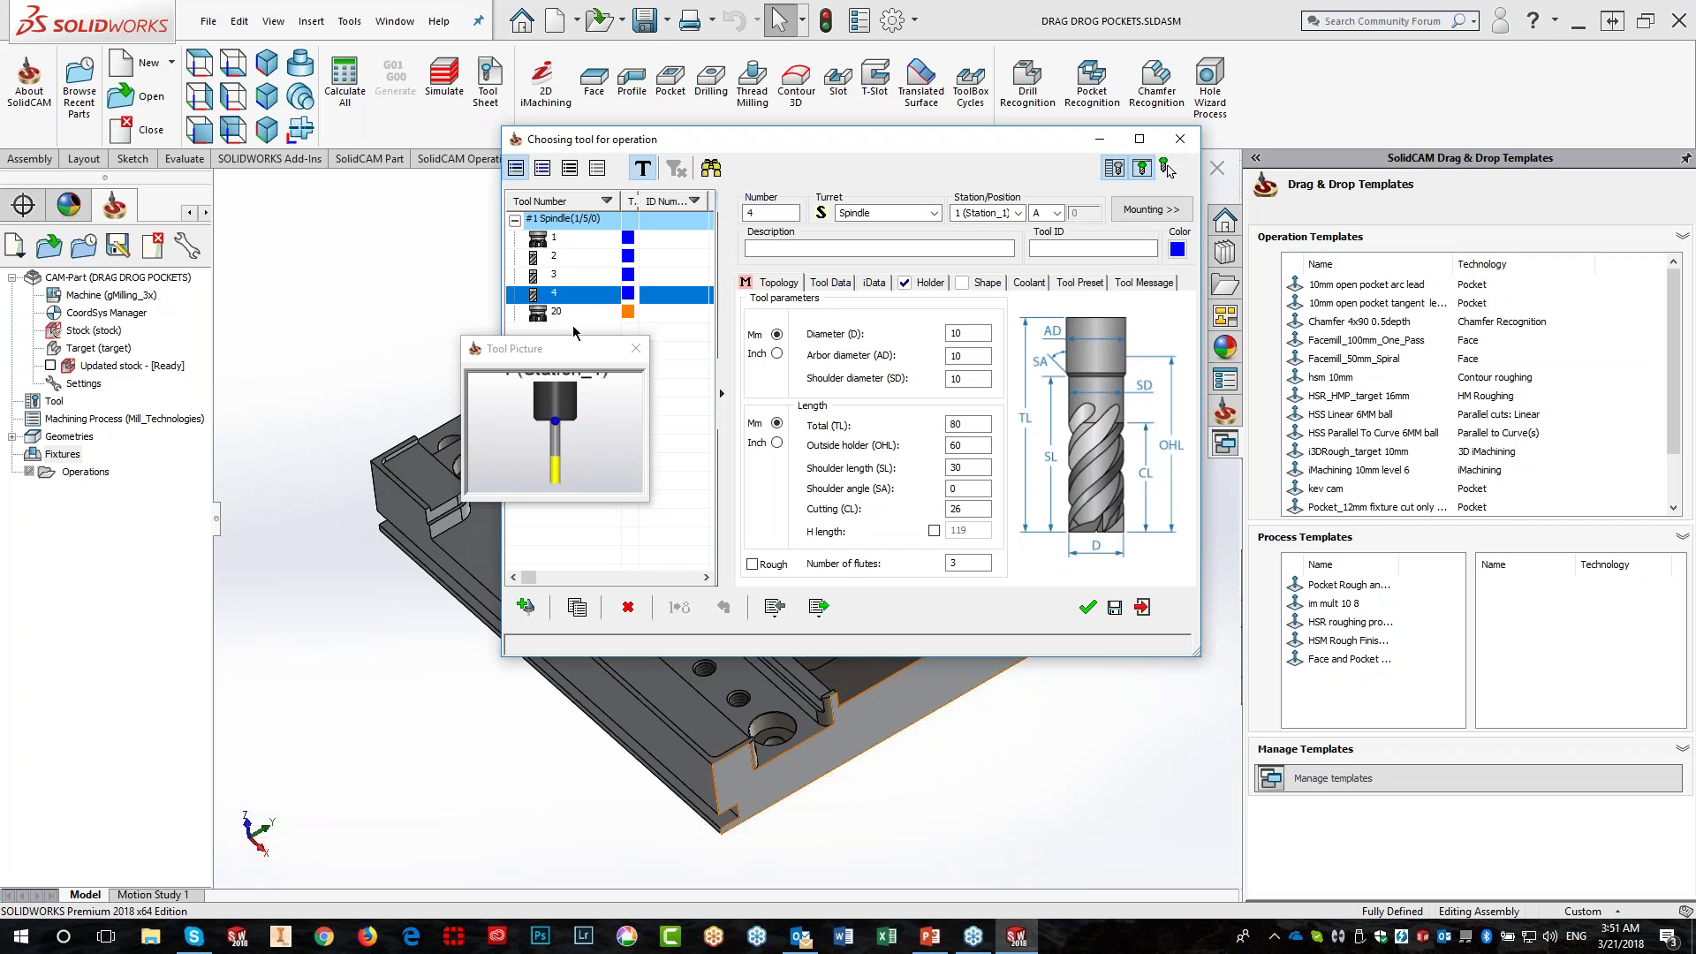
left_click_drag(573, 356, 574, 415)
left_click(572, 257)
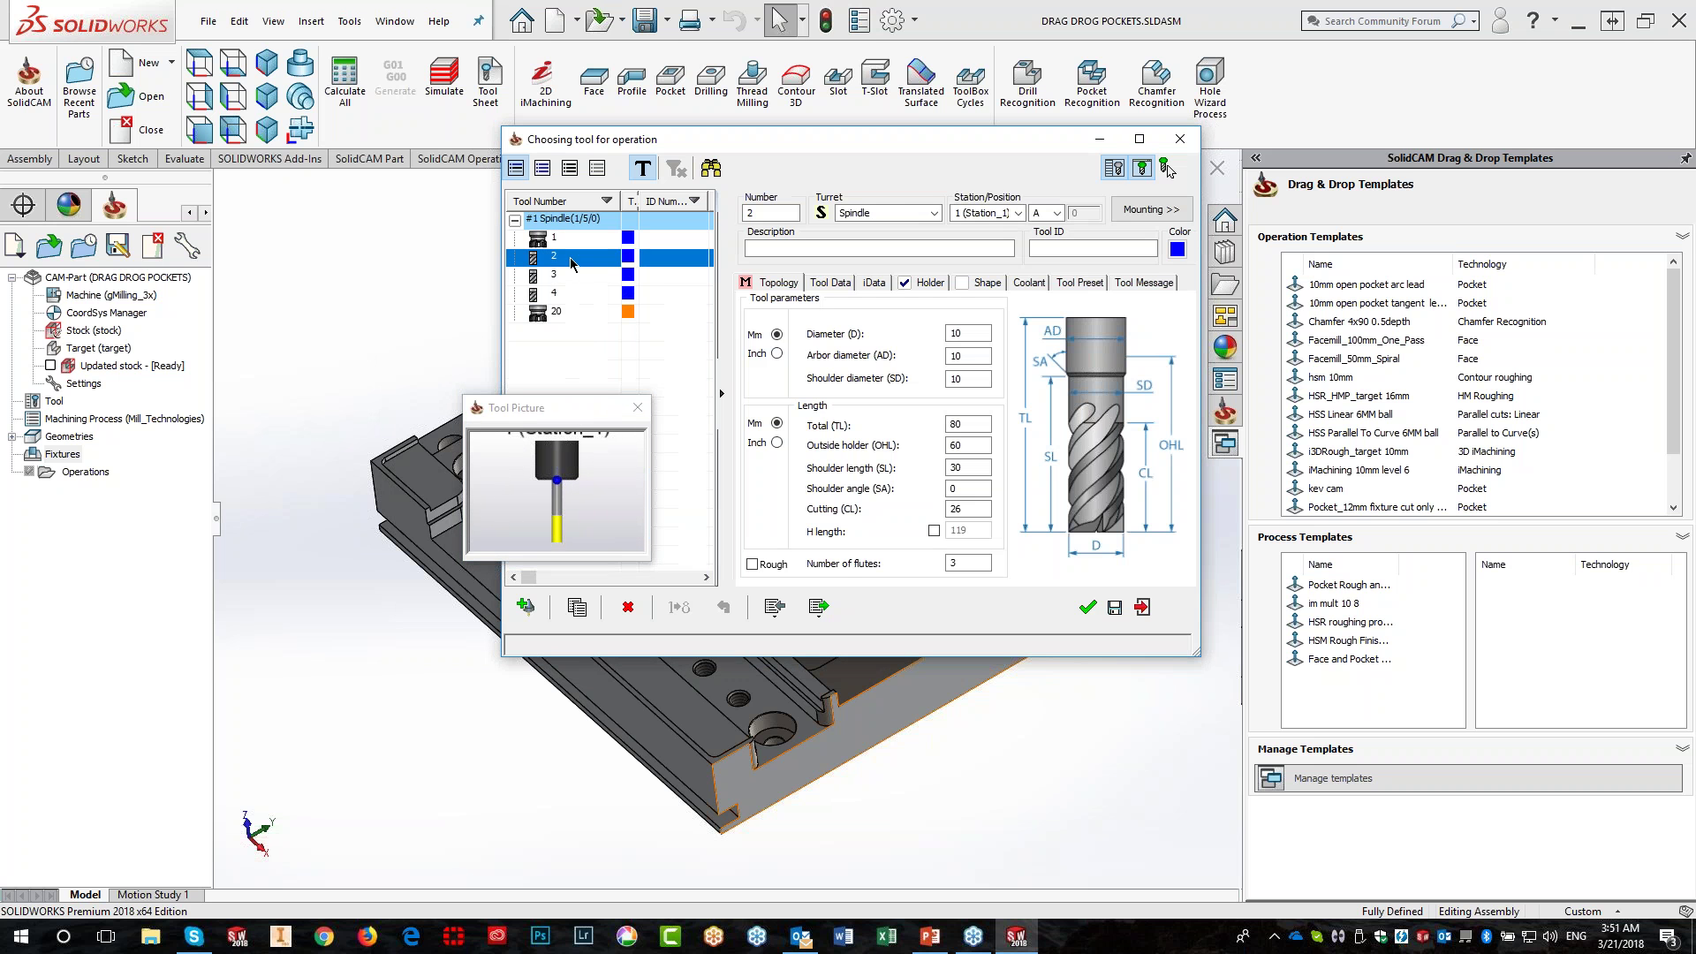
left_click(574, 276)
left_click(574, 294)
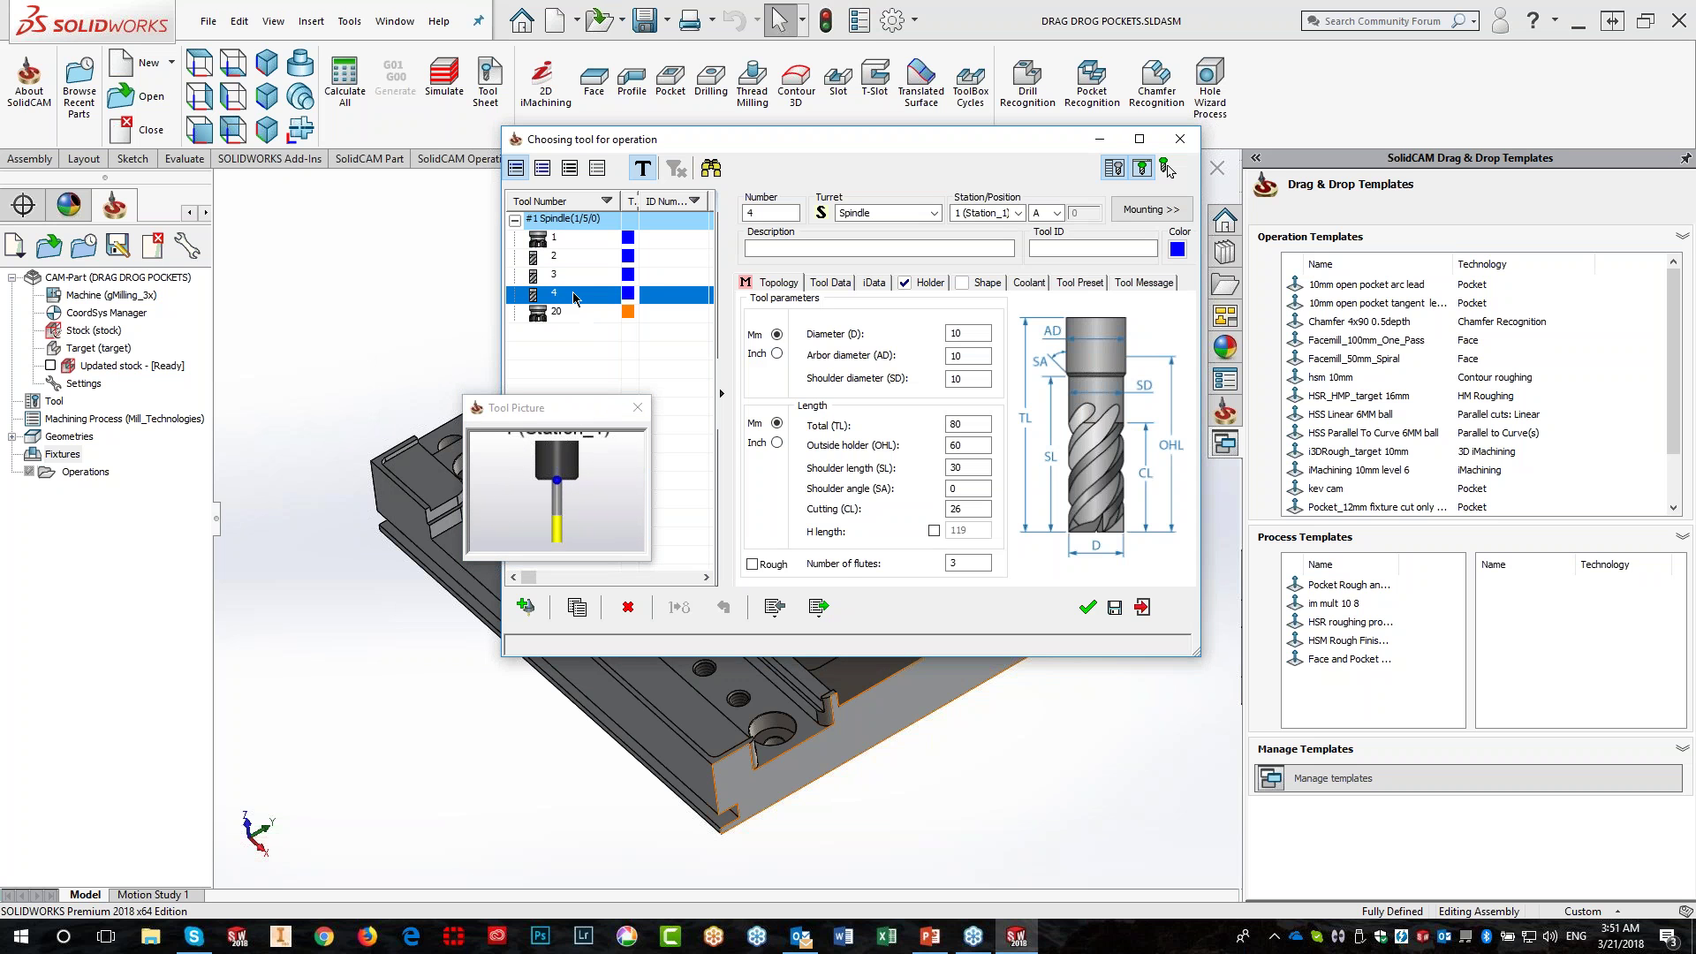
left_click(526, 607)
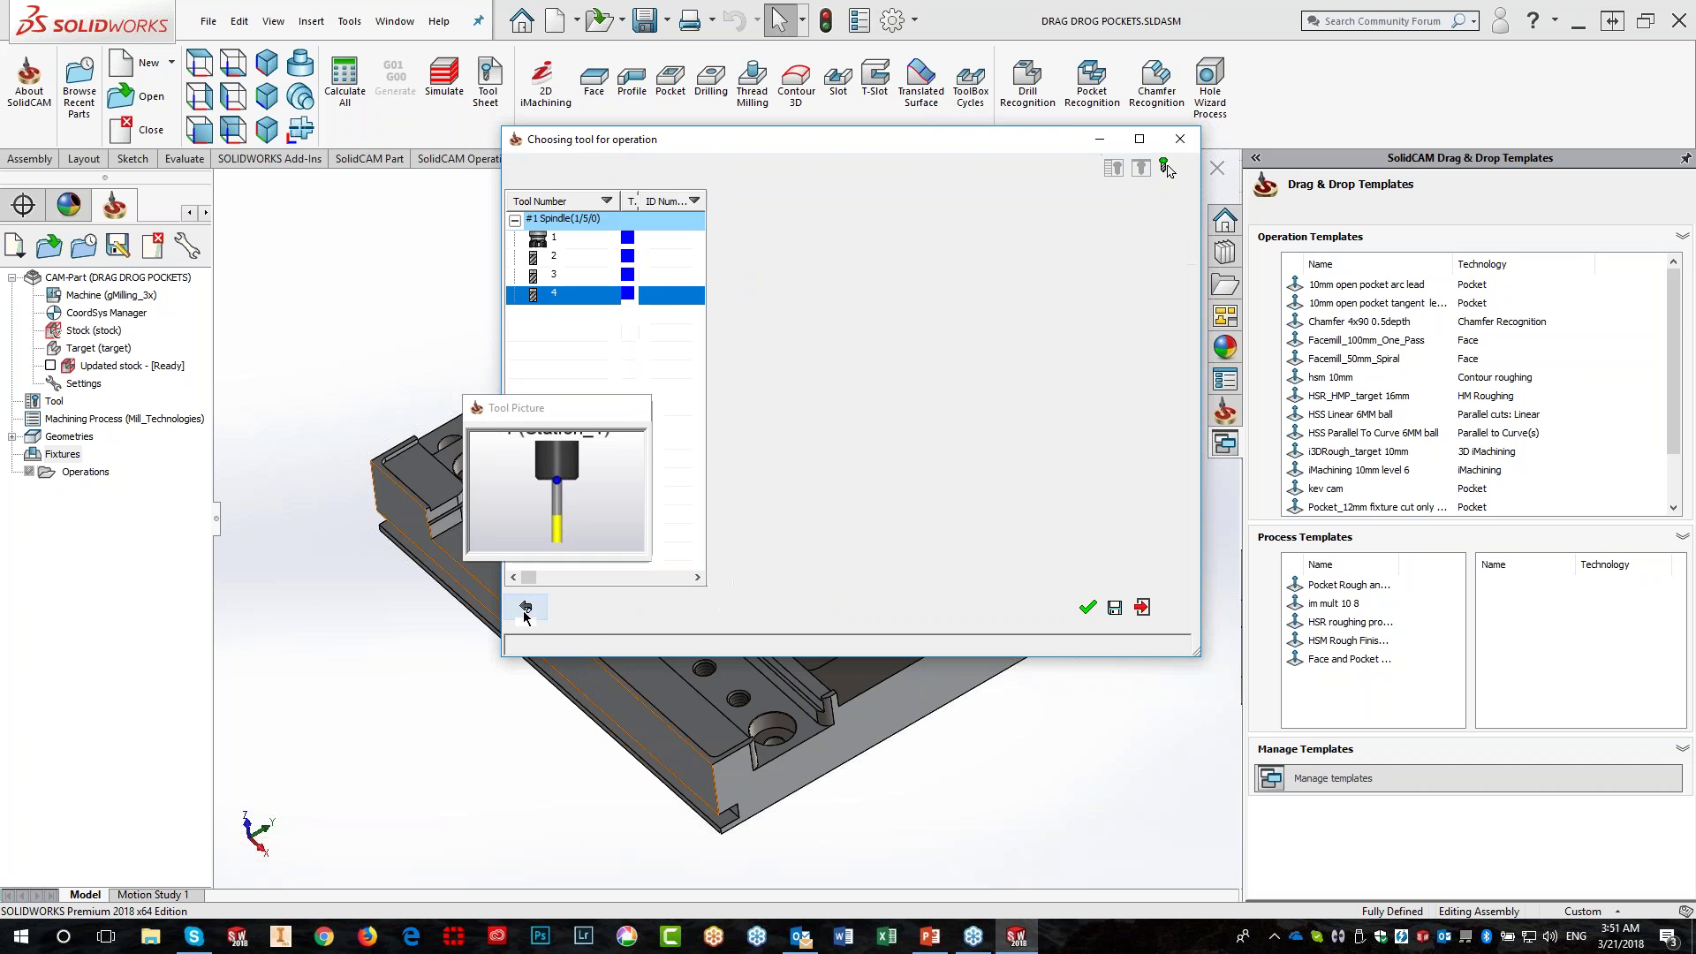
left_click(749, 247)
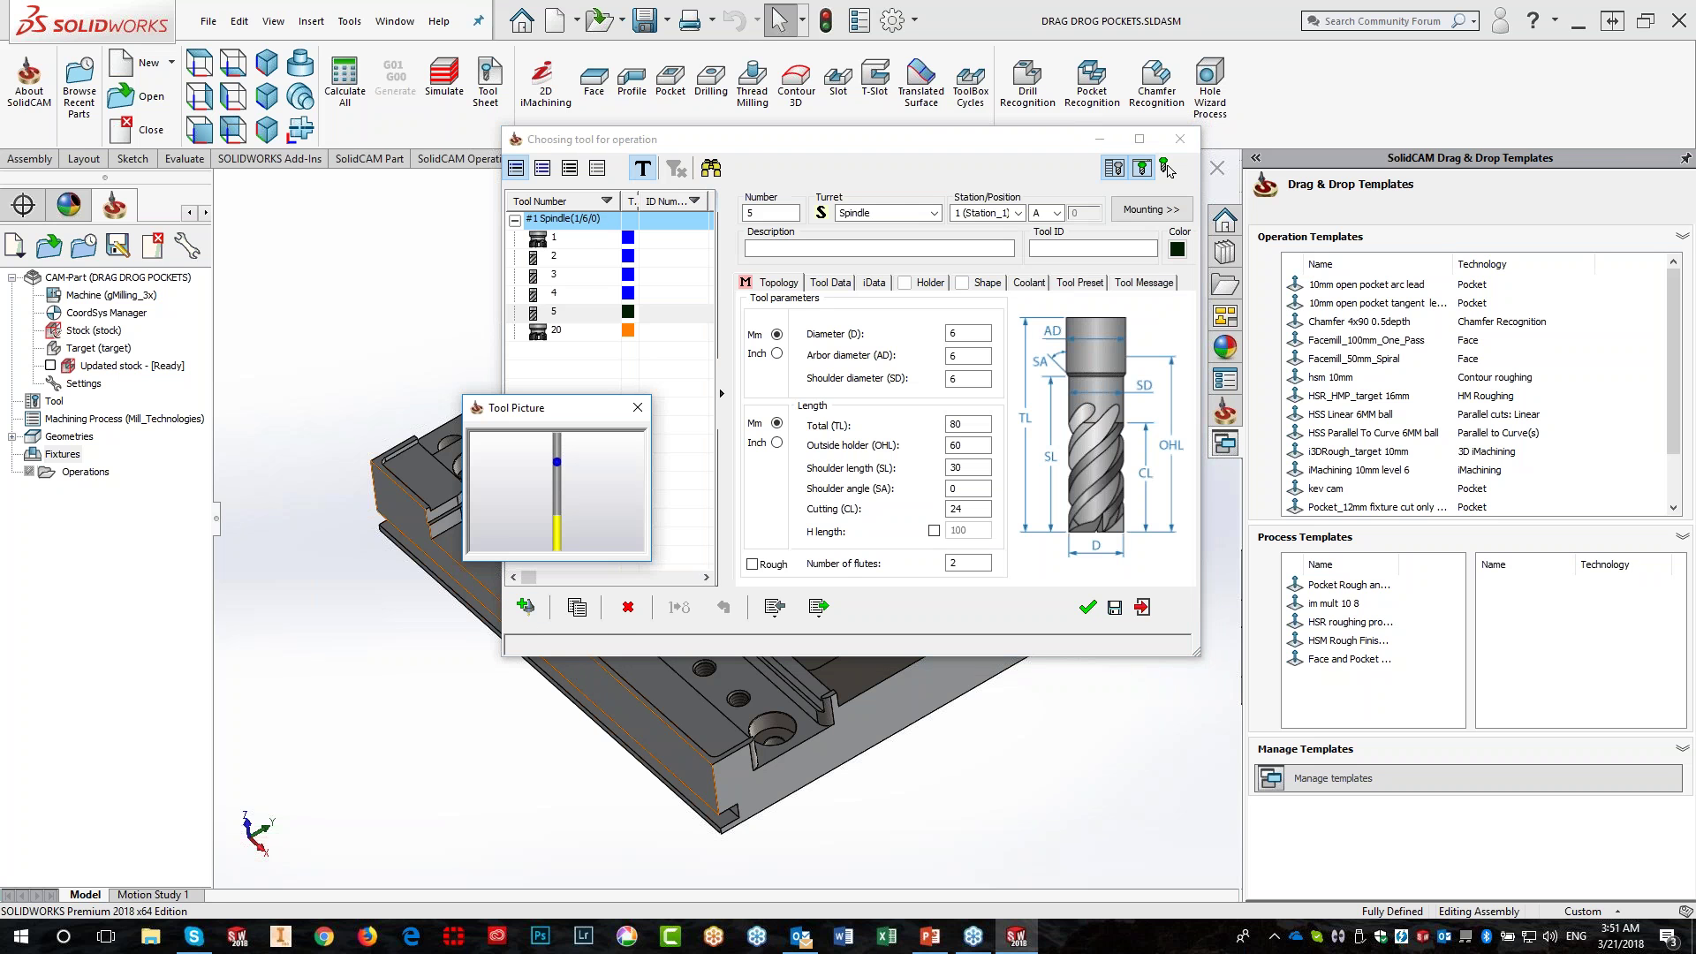
left_click(1086, 608)
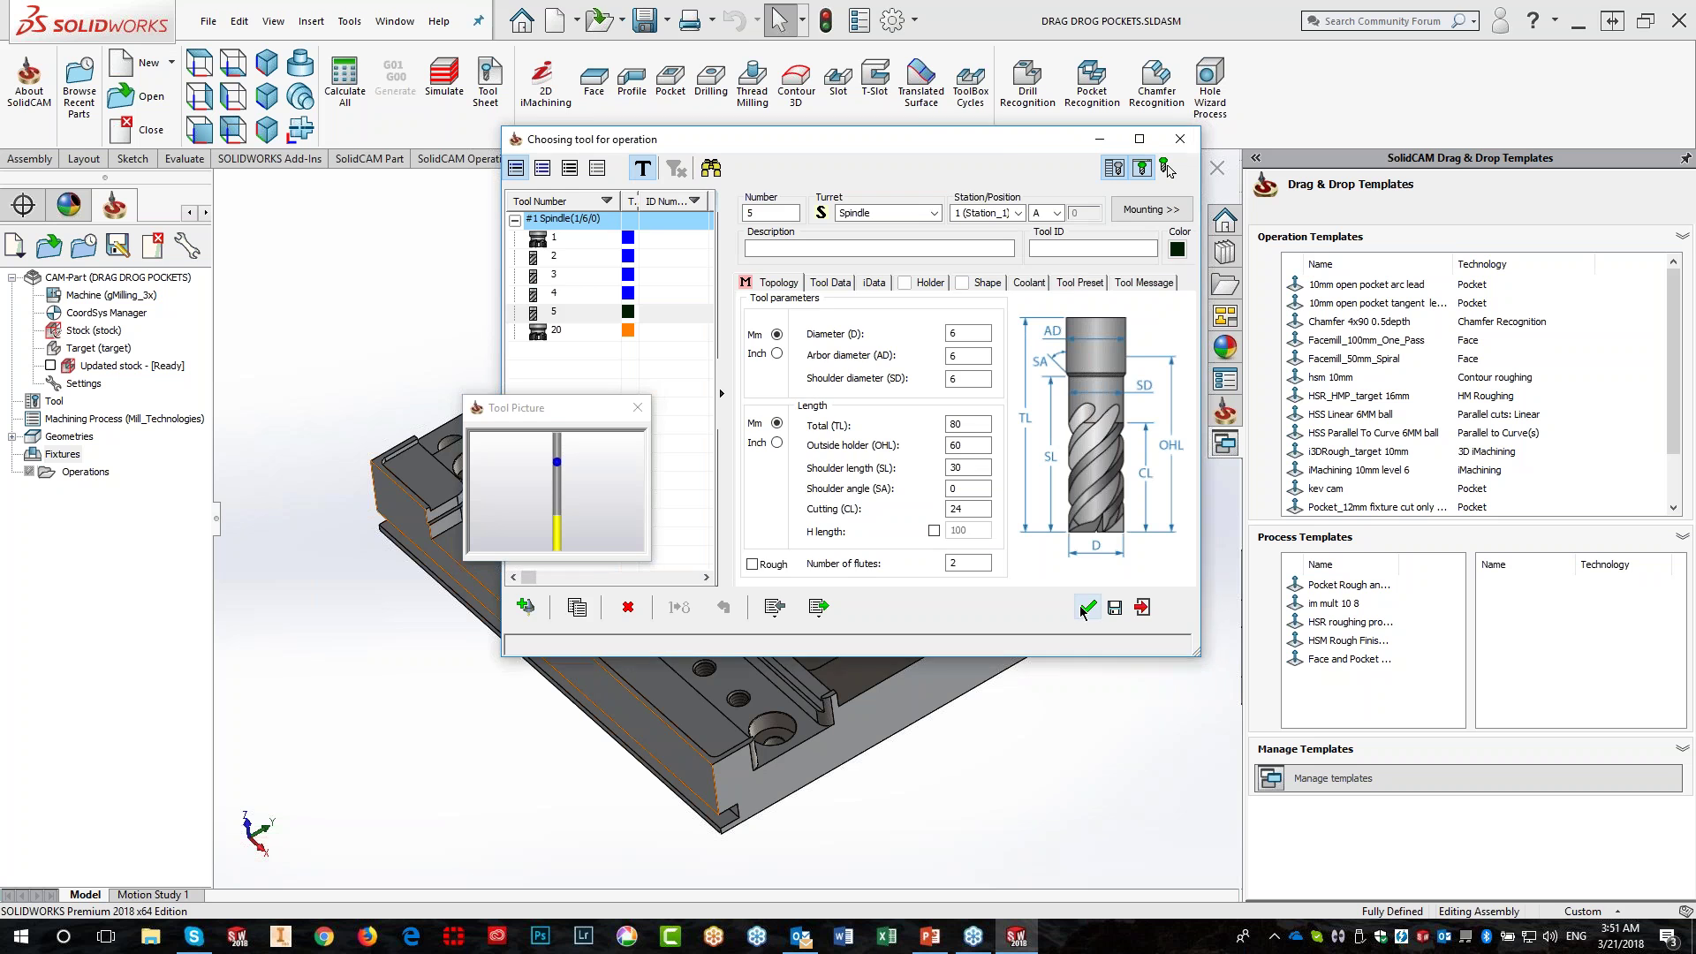
left_click(1086, 607)
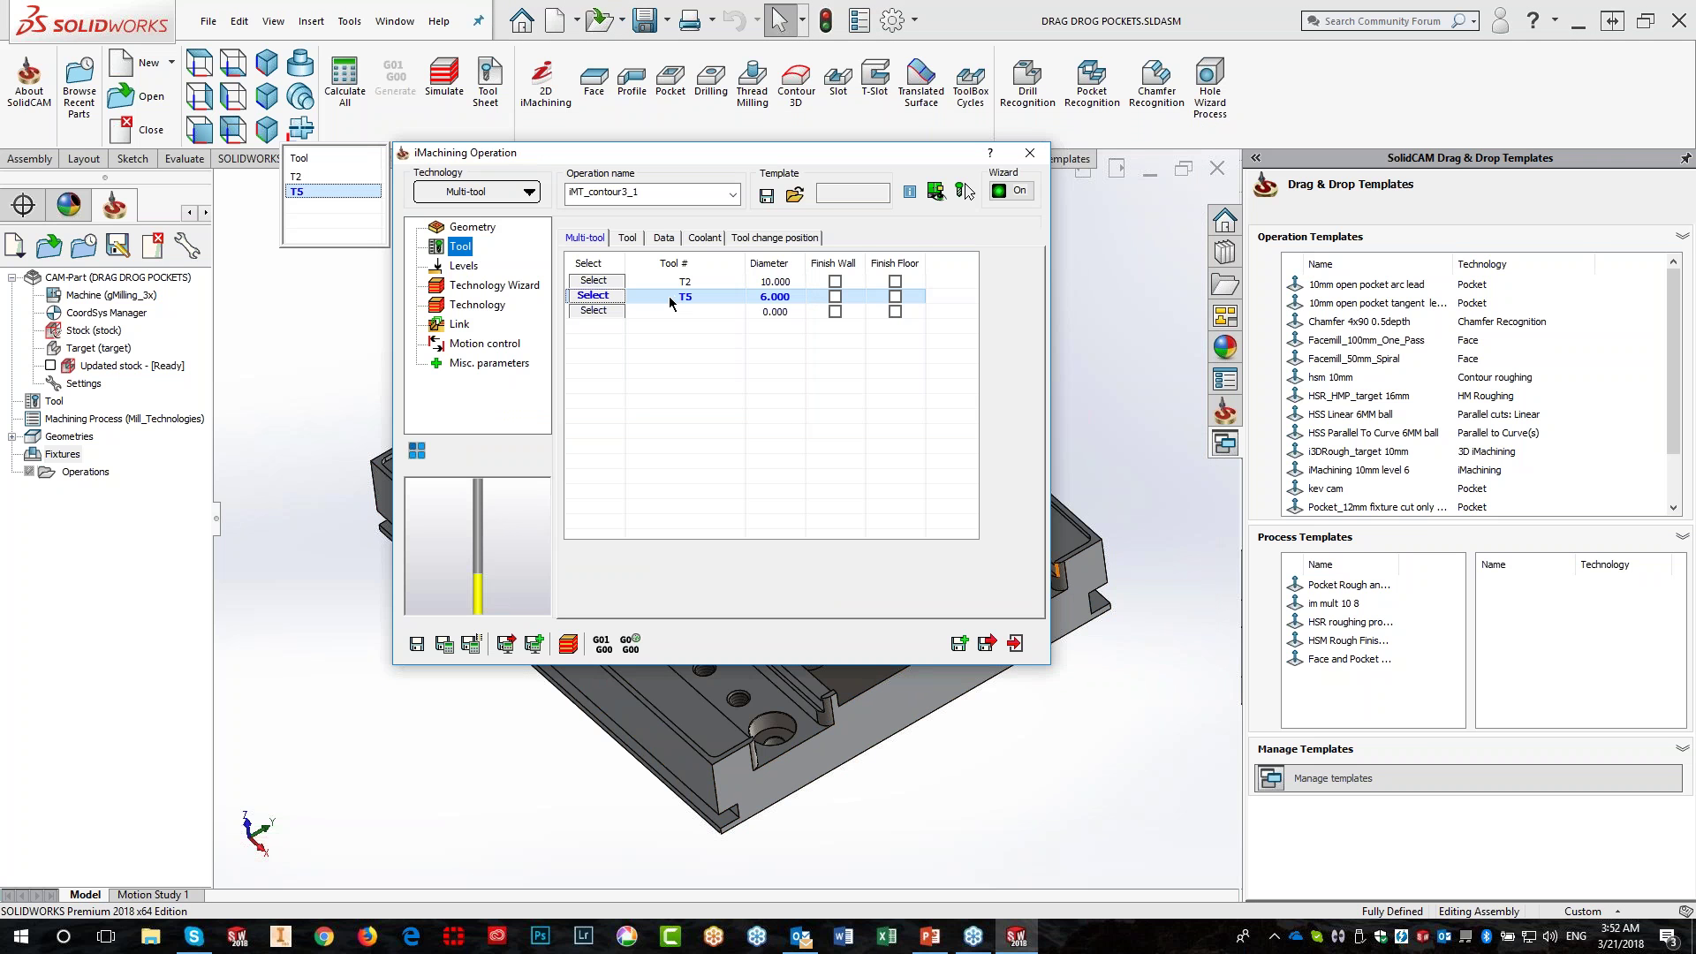
left_click(835, 300)
left_click(895, 297)
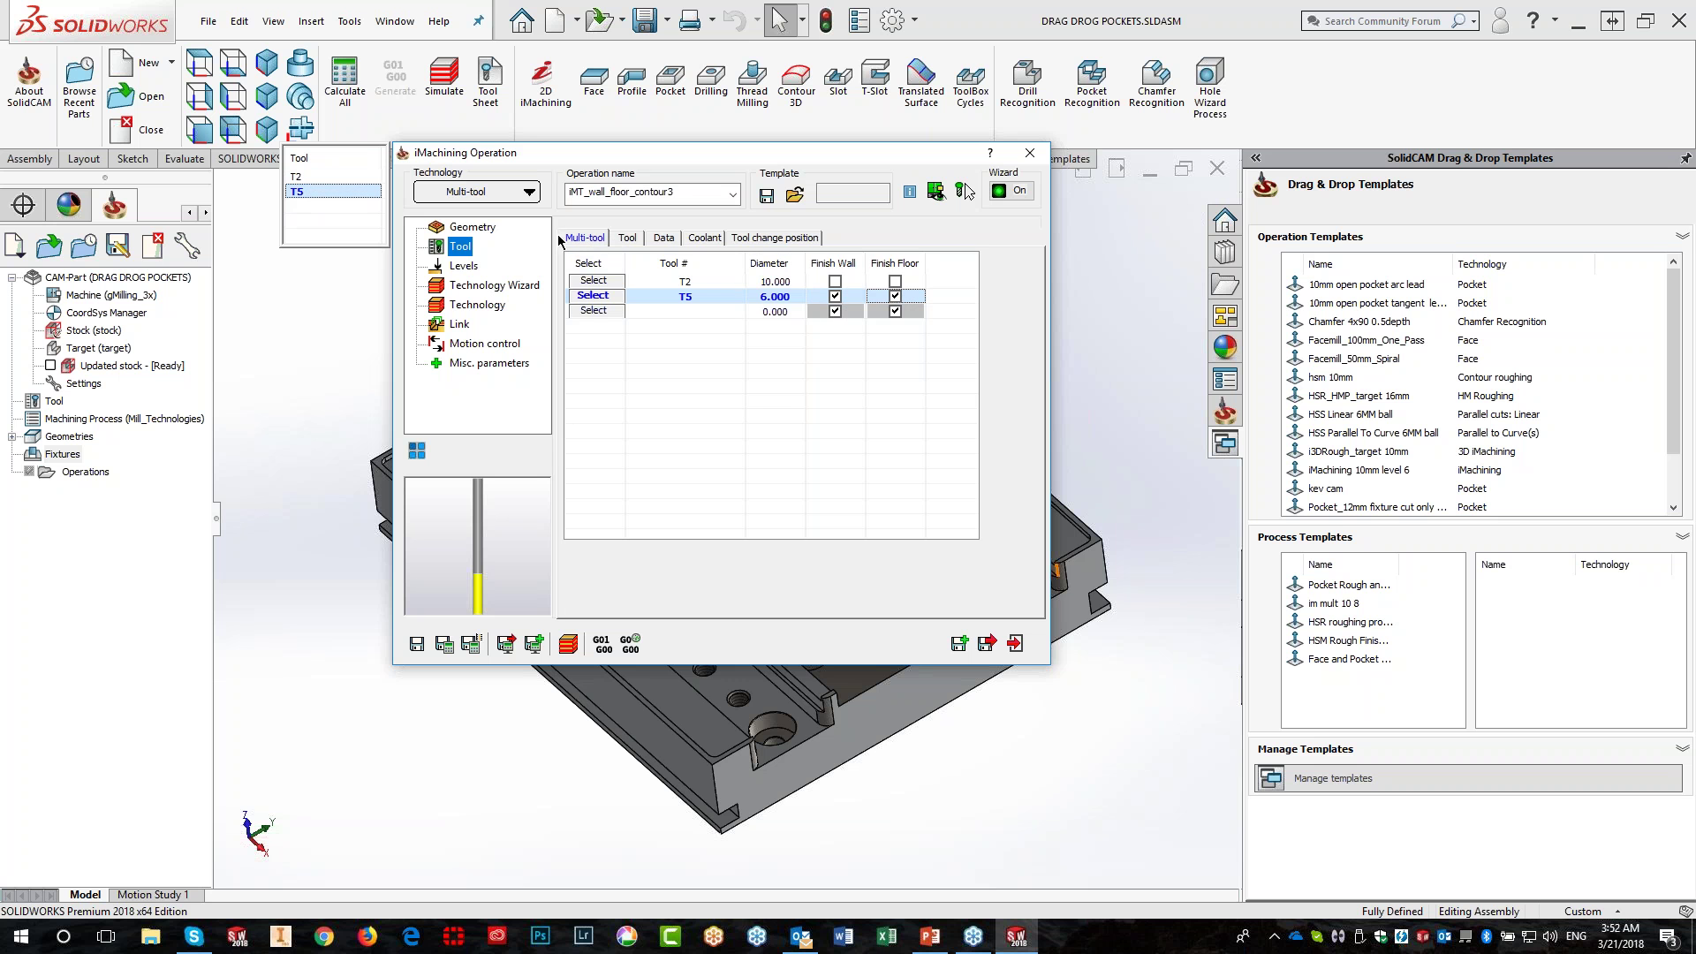
Compare the tool data, Technology Wizard cutting conditions and technology settings of tools T2 and T5
left_click(627, 240)
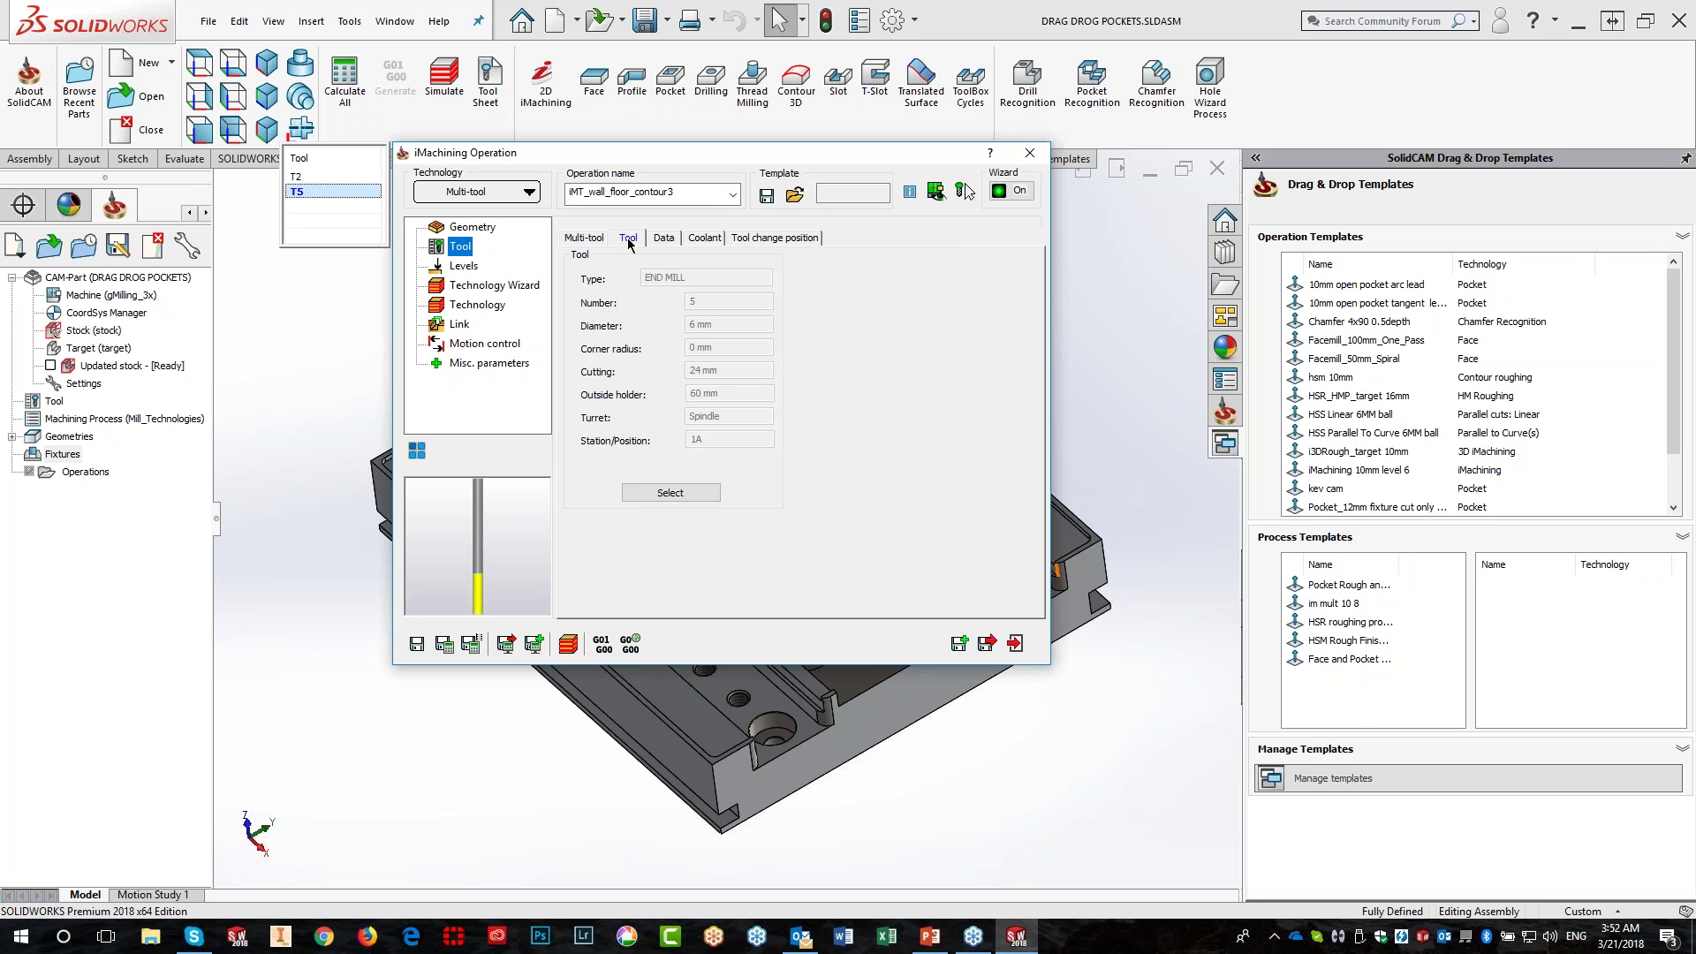
left_click(309, 179)
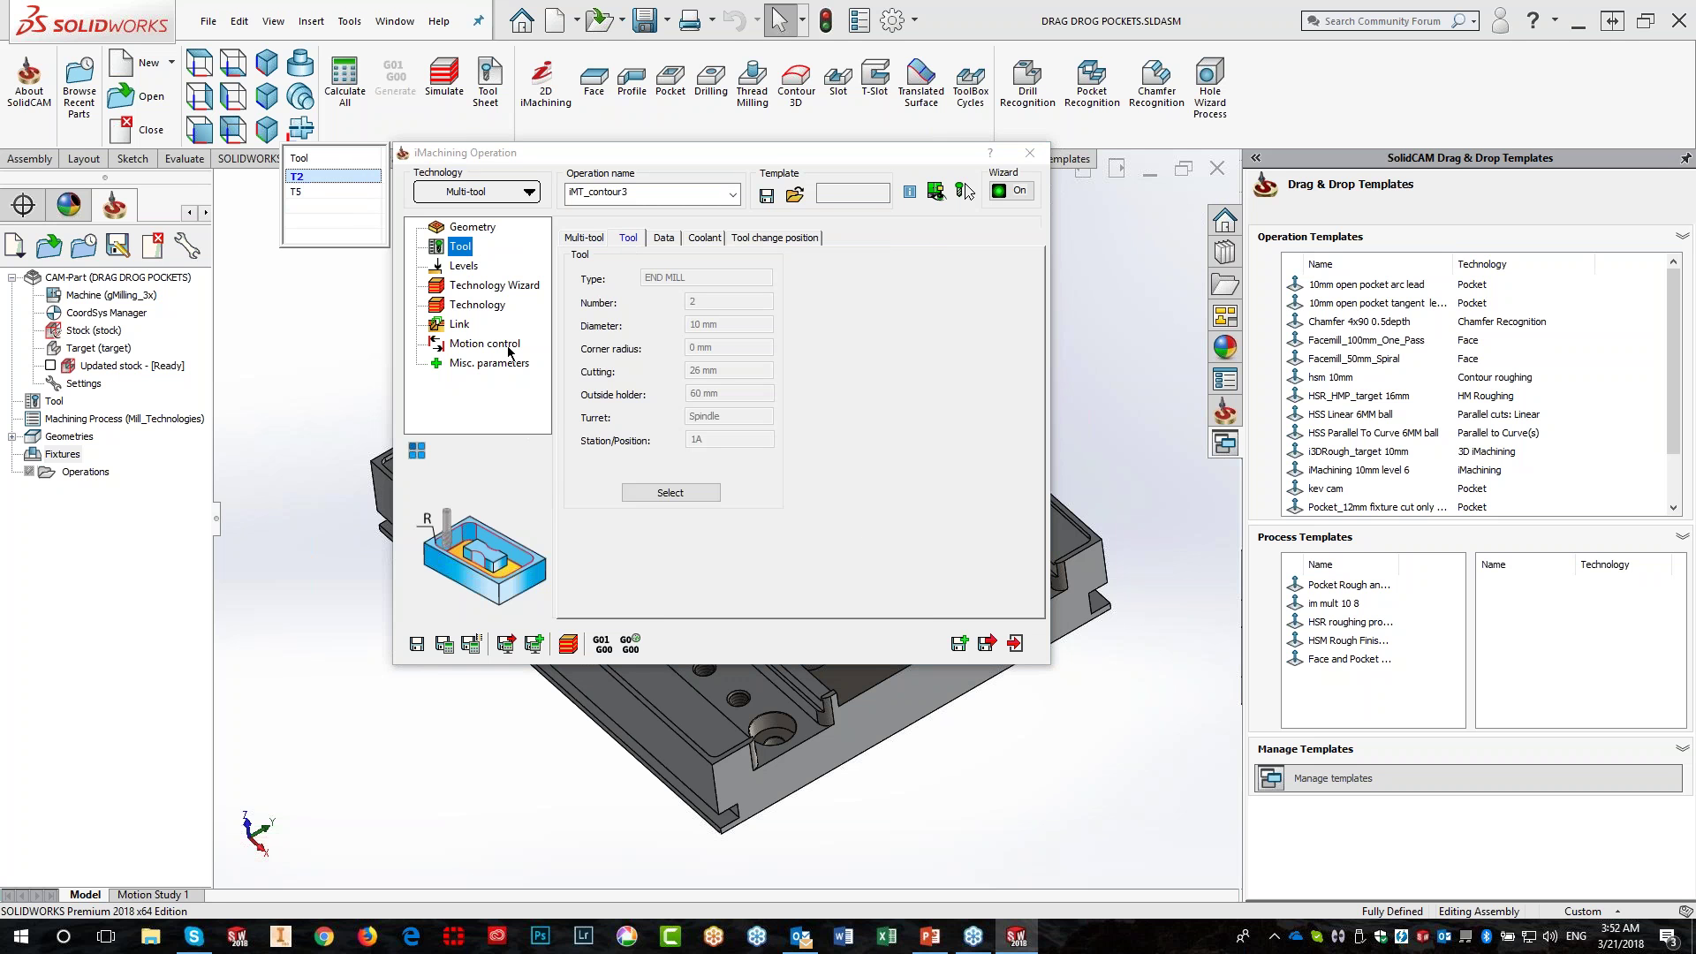
left_click(482, 288)
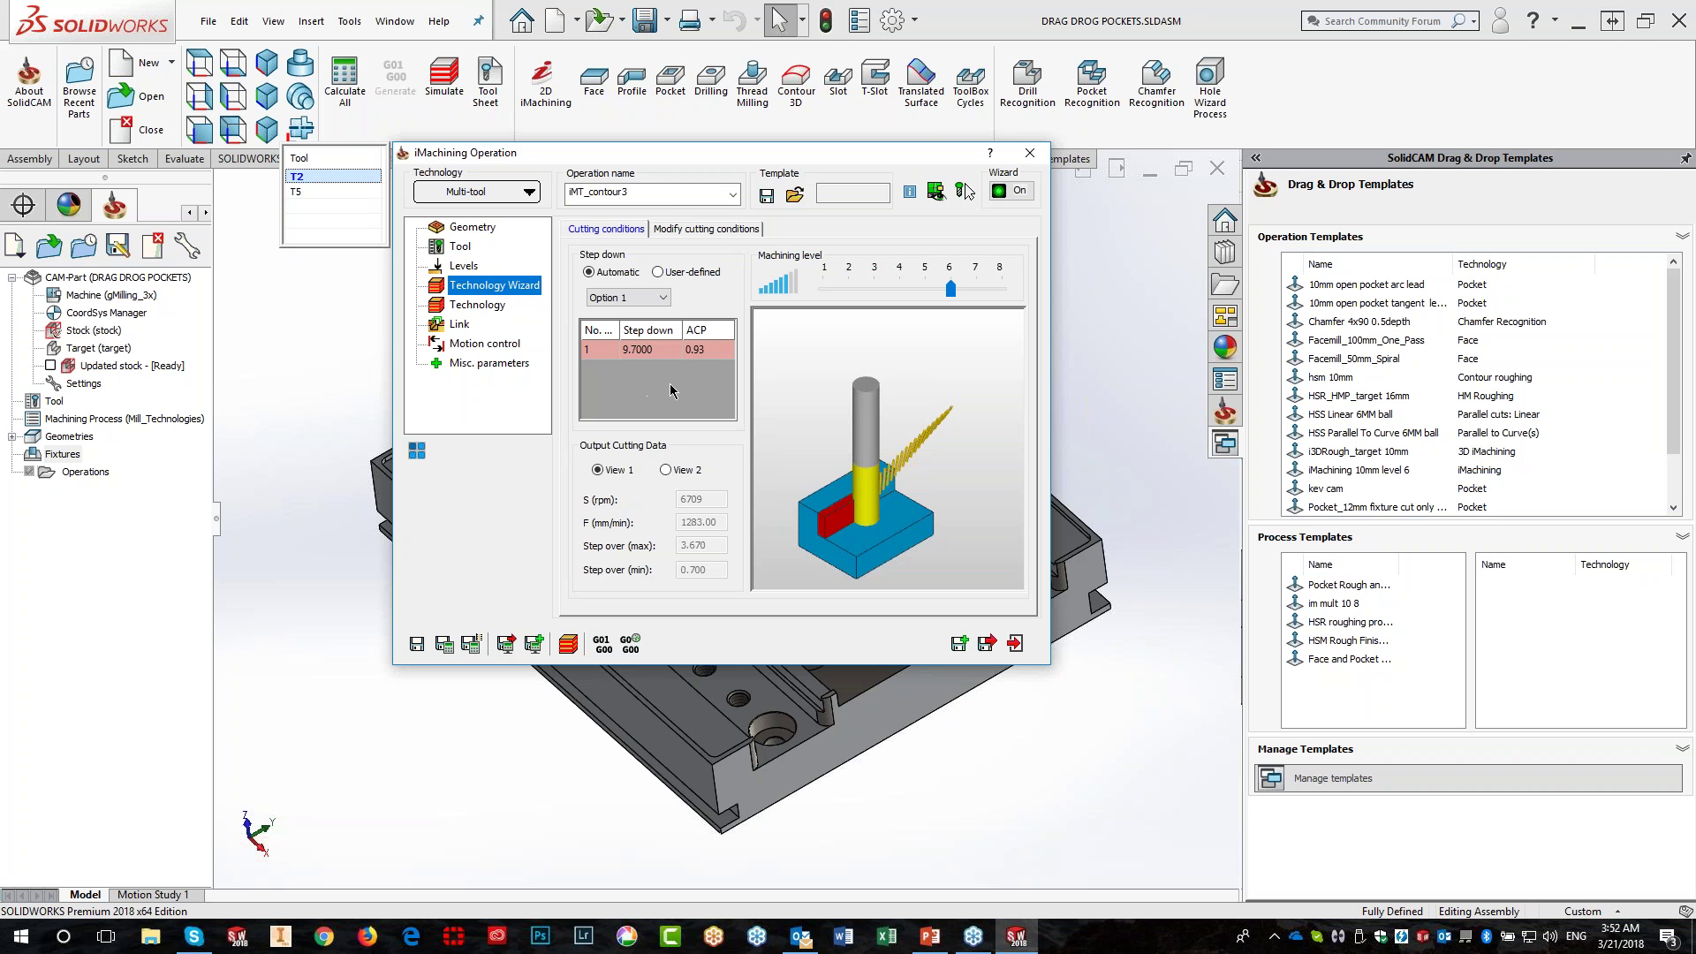
left_click(329, 193)
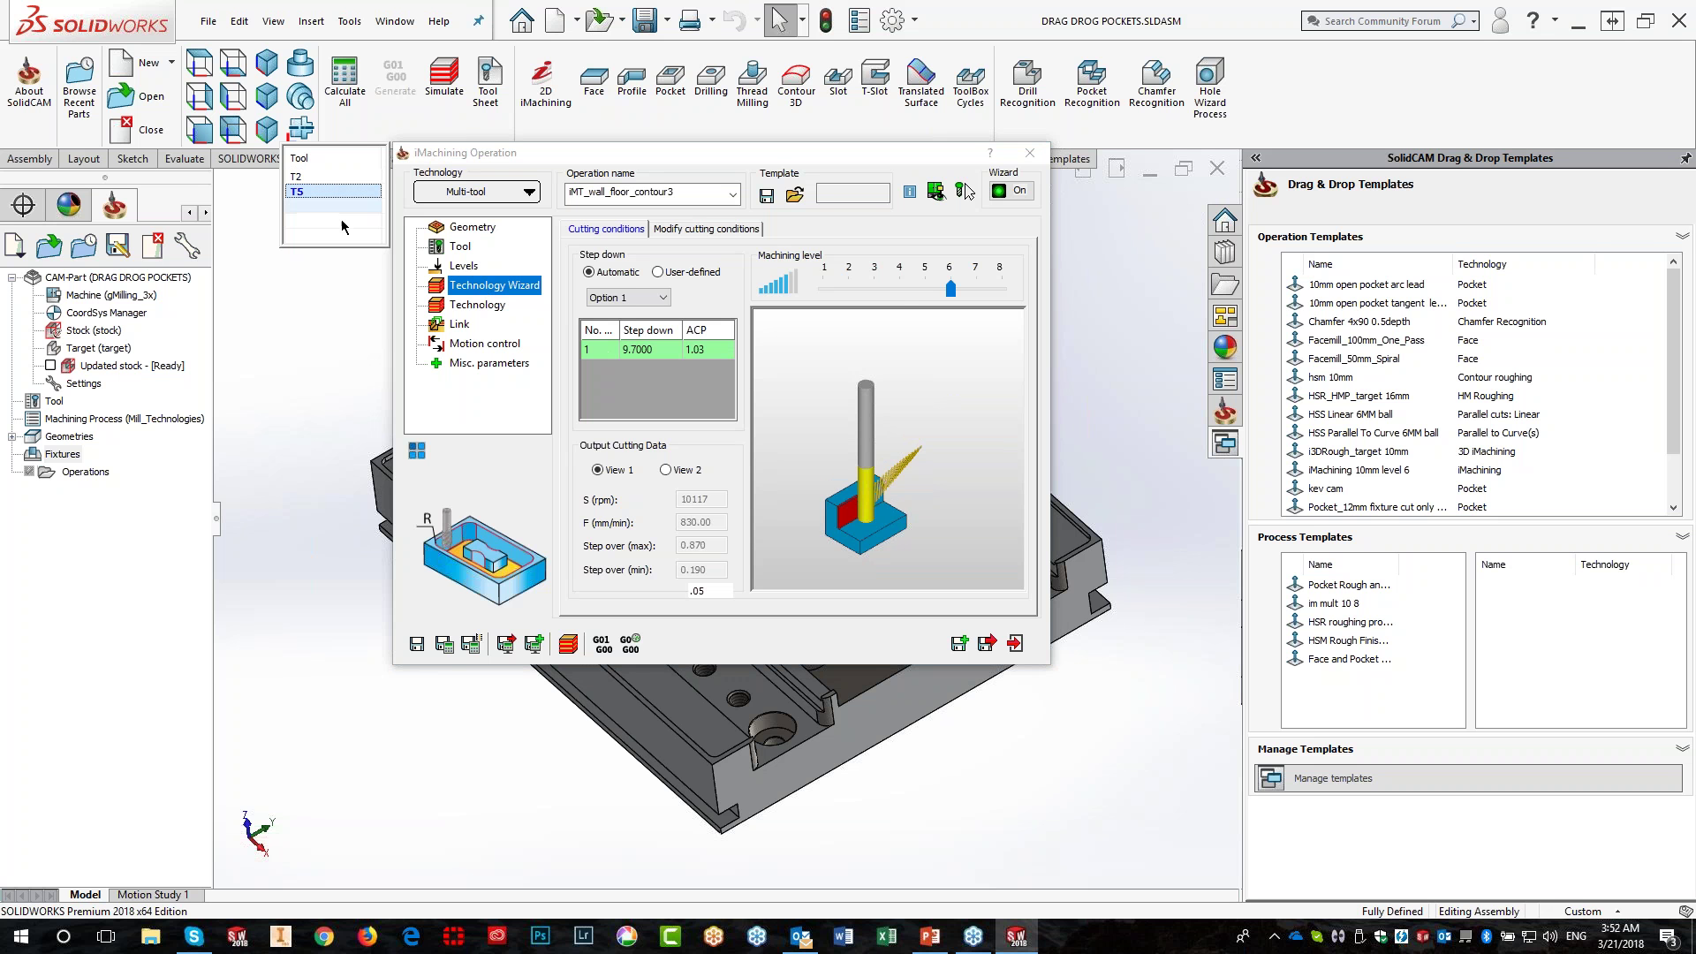
left_click(477, 305)
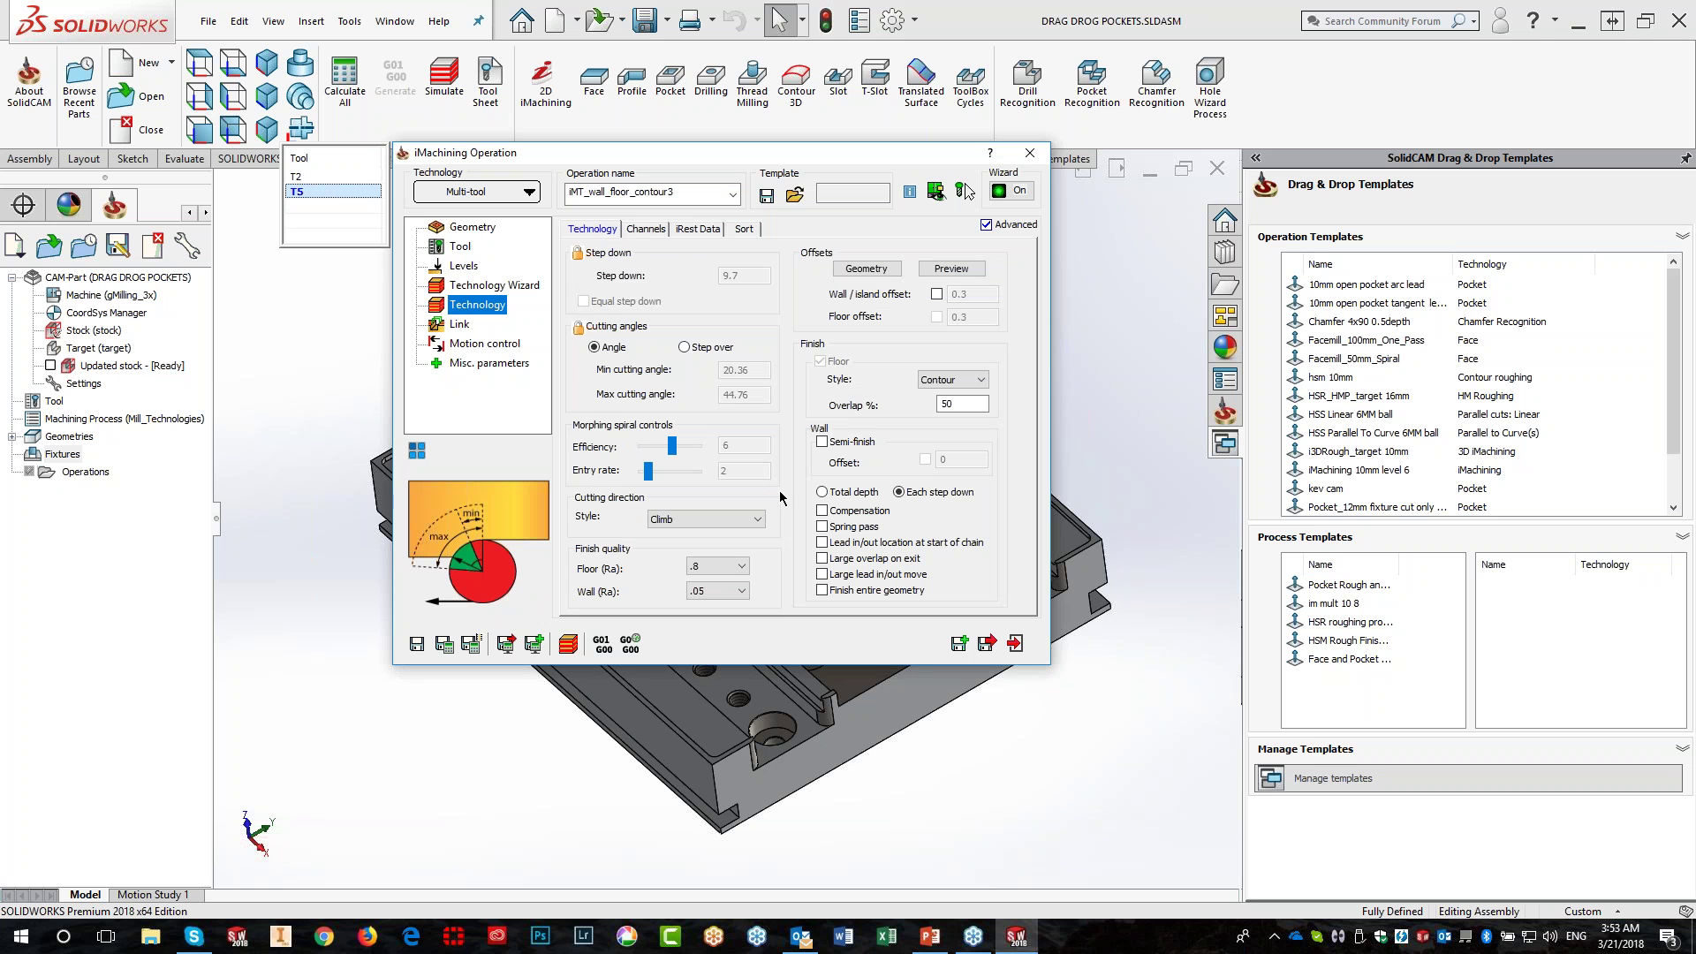
left_click(322, 178)
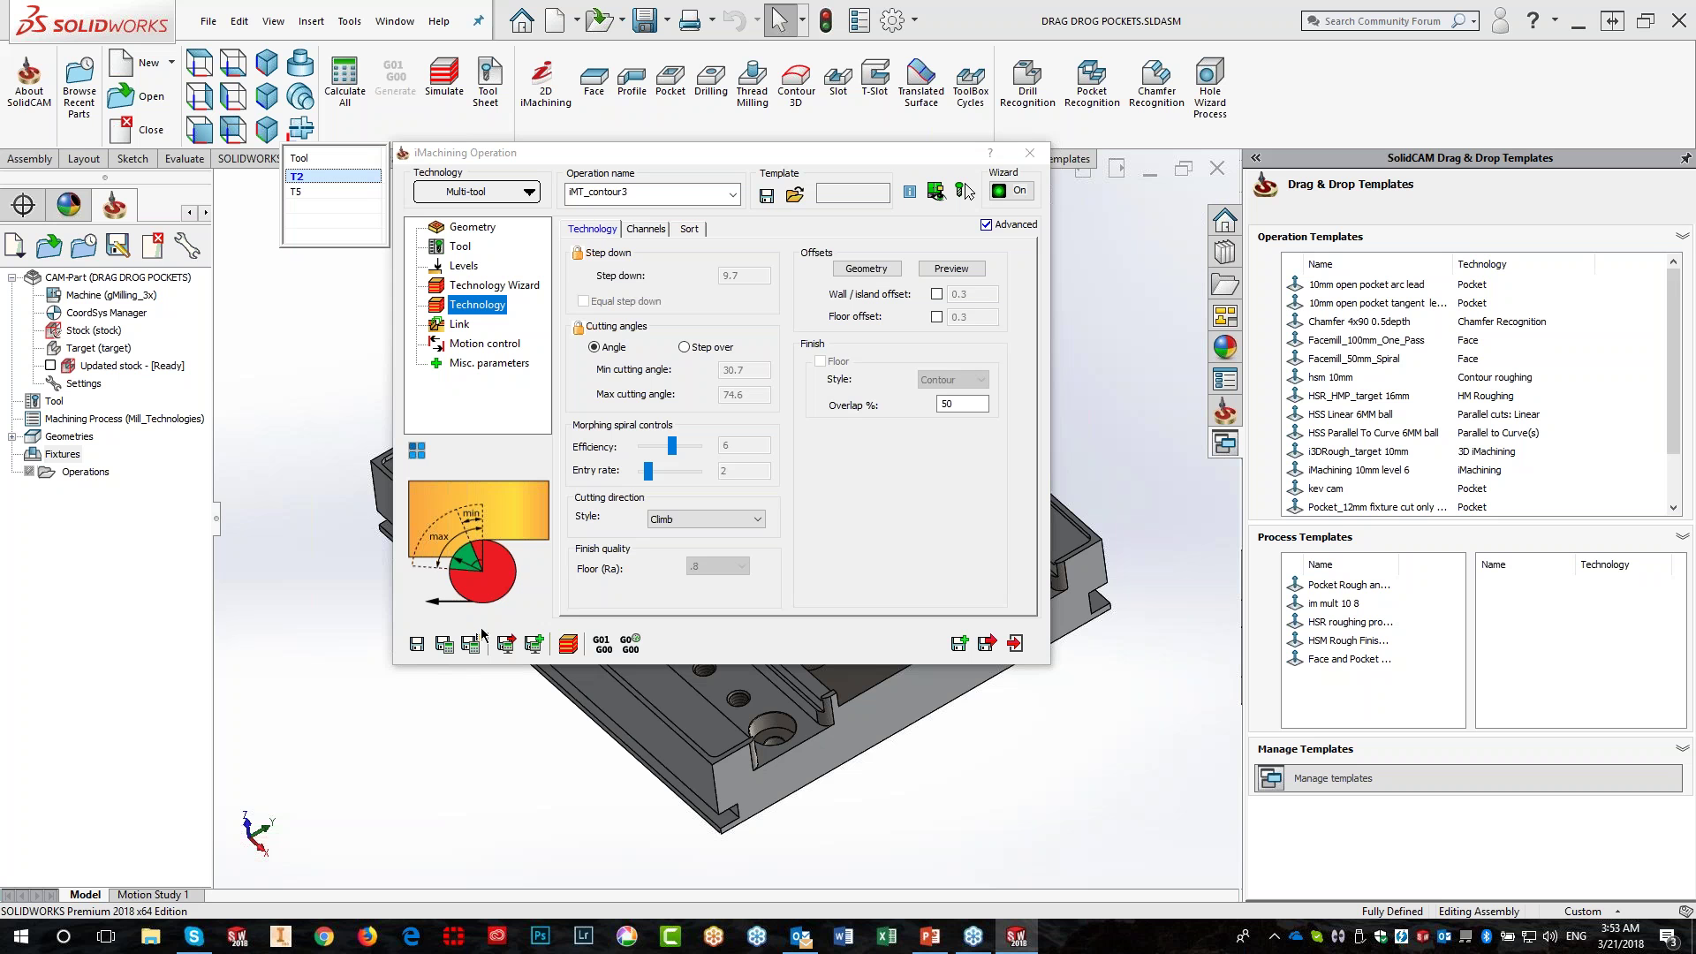
Save and calculate the multi-tool iMachining operation, and reopen its T2 entry to review the technology settings
left_click(445, 645)
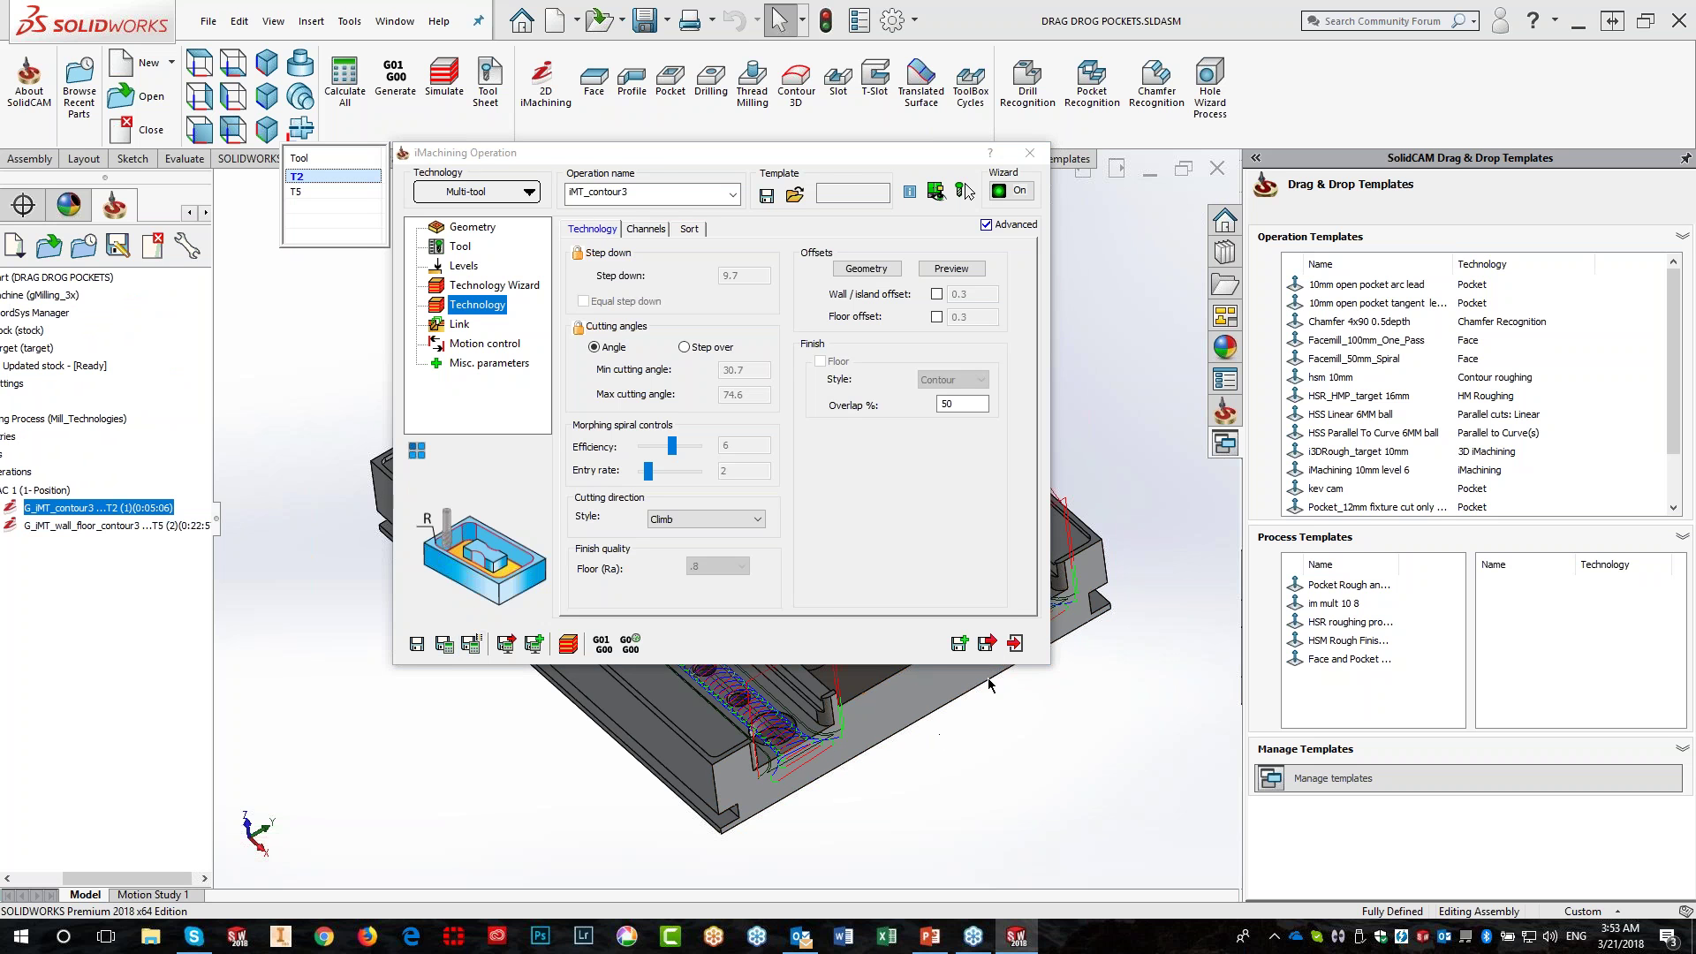
left_click(1015, 643)
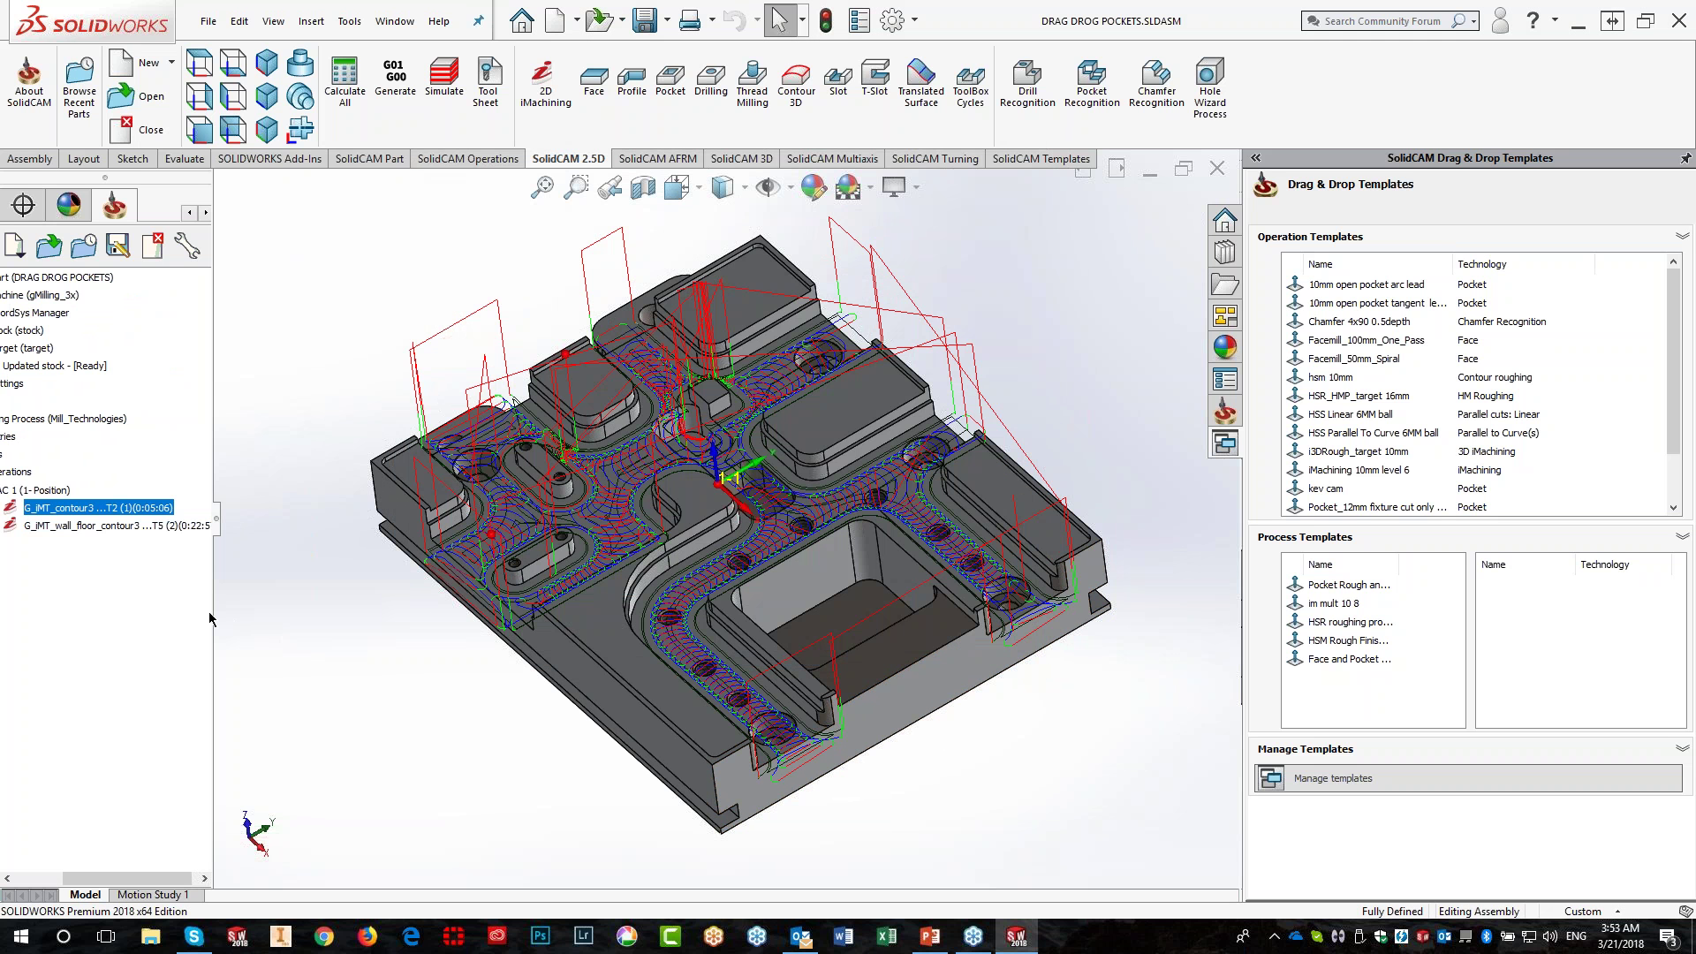
left_click_drag(215, 535, 281, 528)
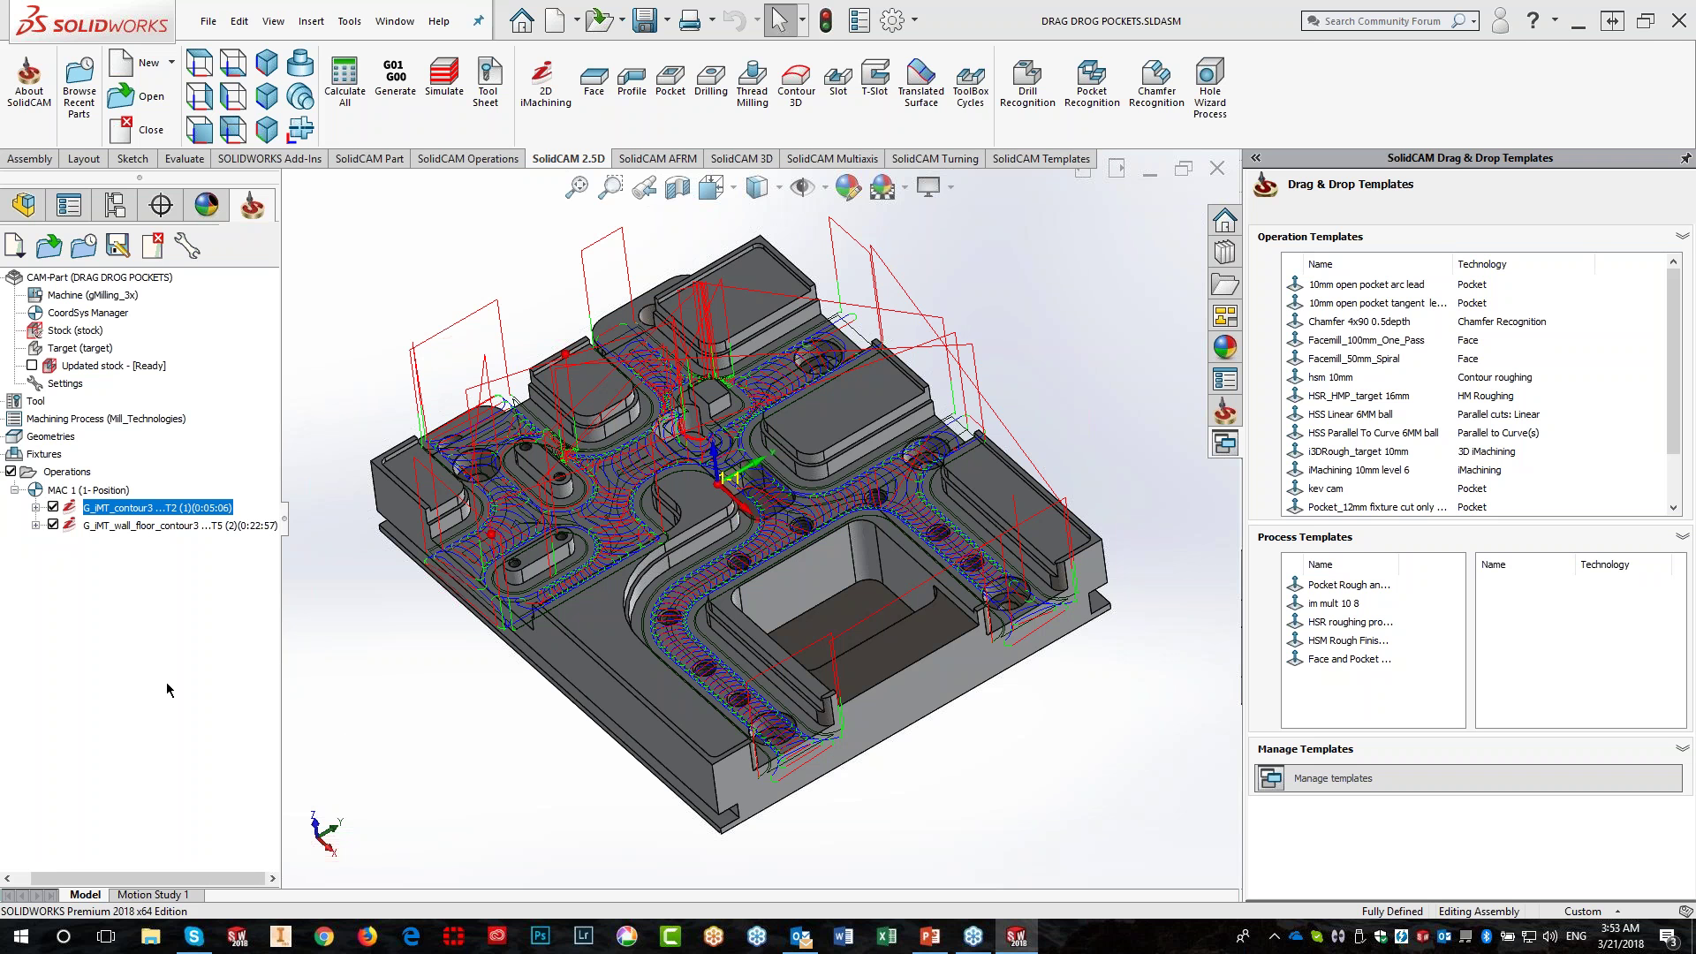
double_click(124, 508)
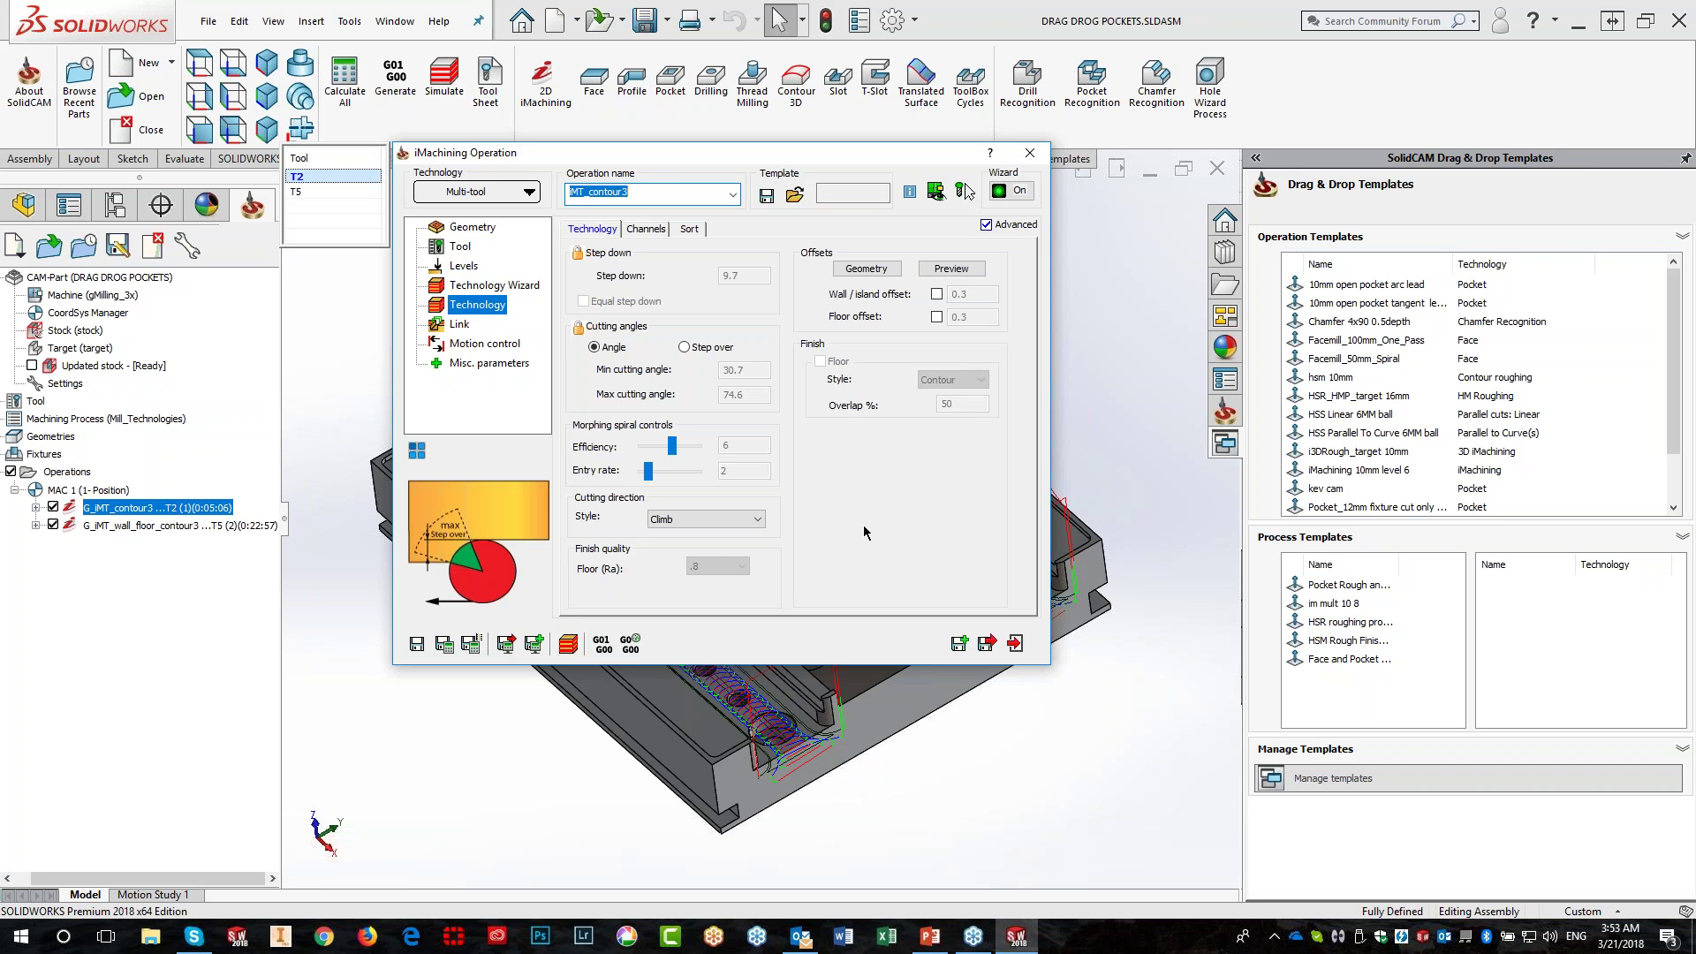
left_click(1014, 644)
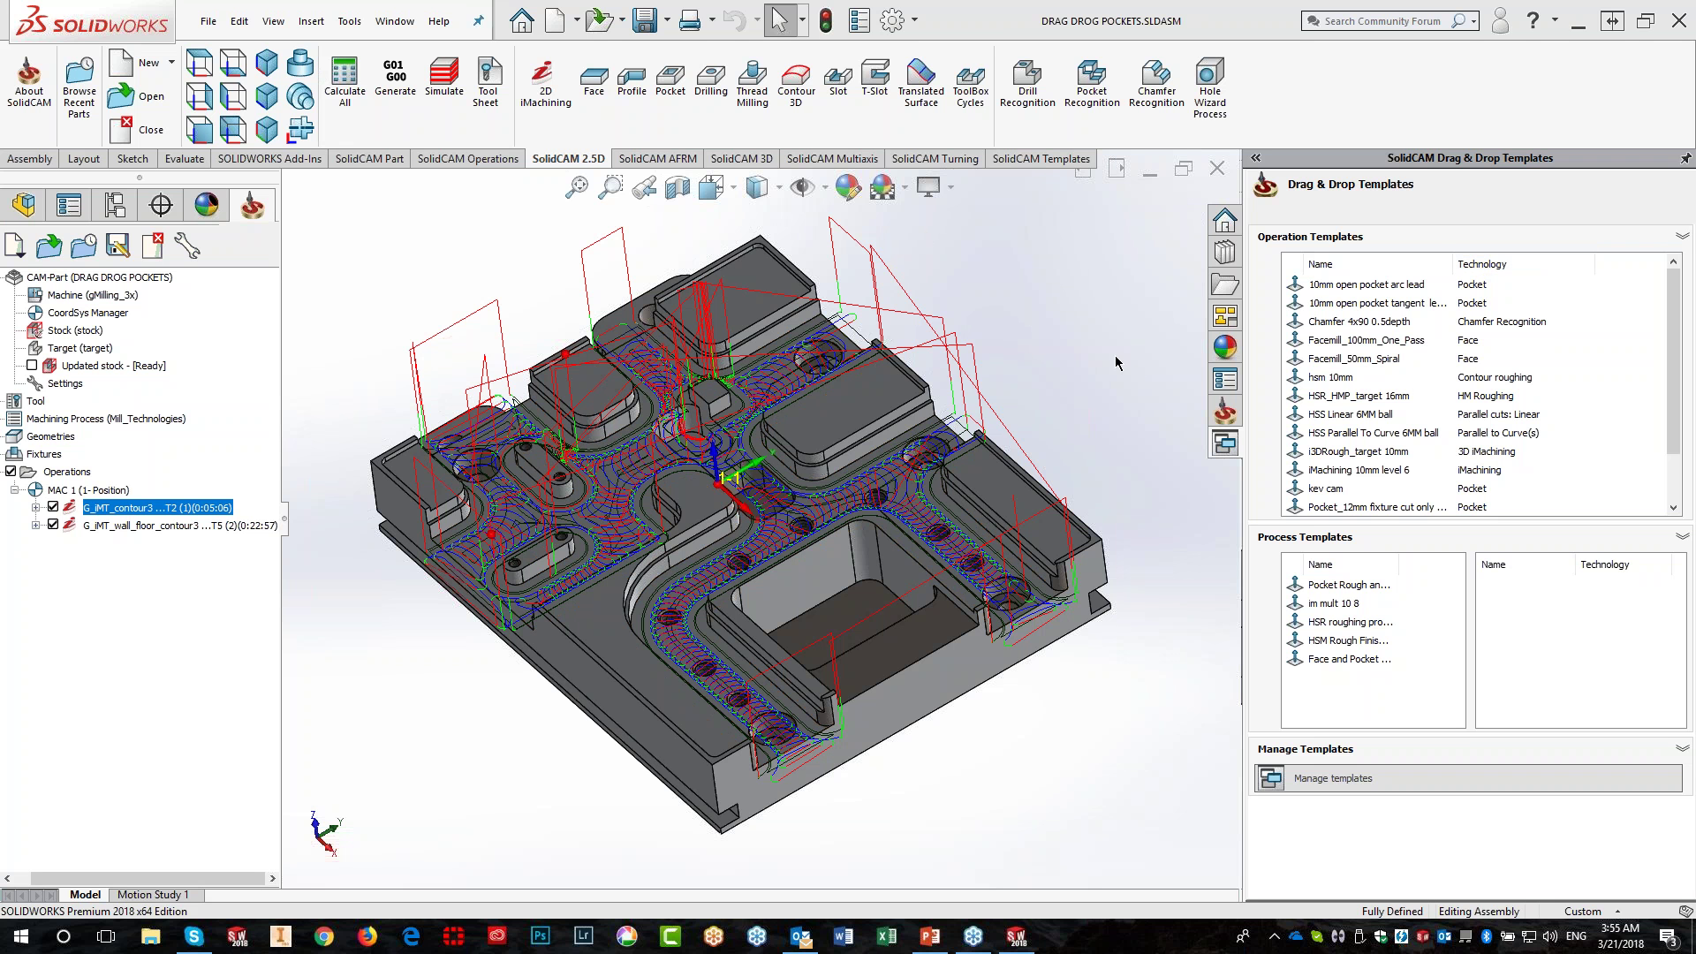
Filter the operation templates in the Template Manager by the technology "face" and close the manager
left_click(1349, 783)
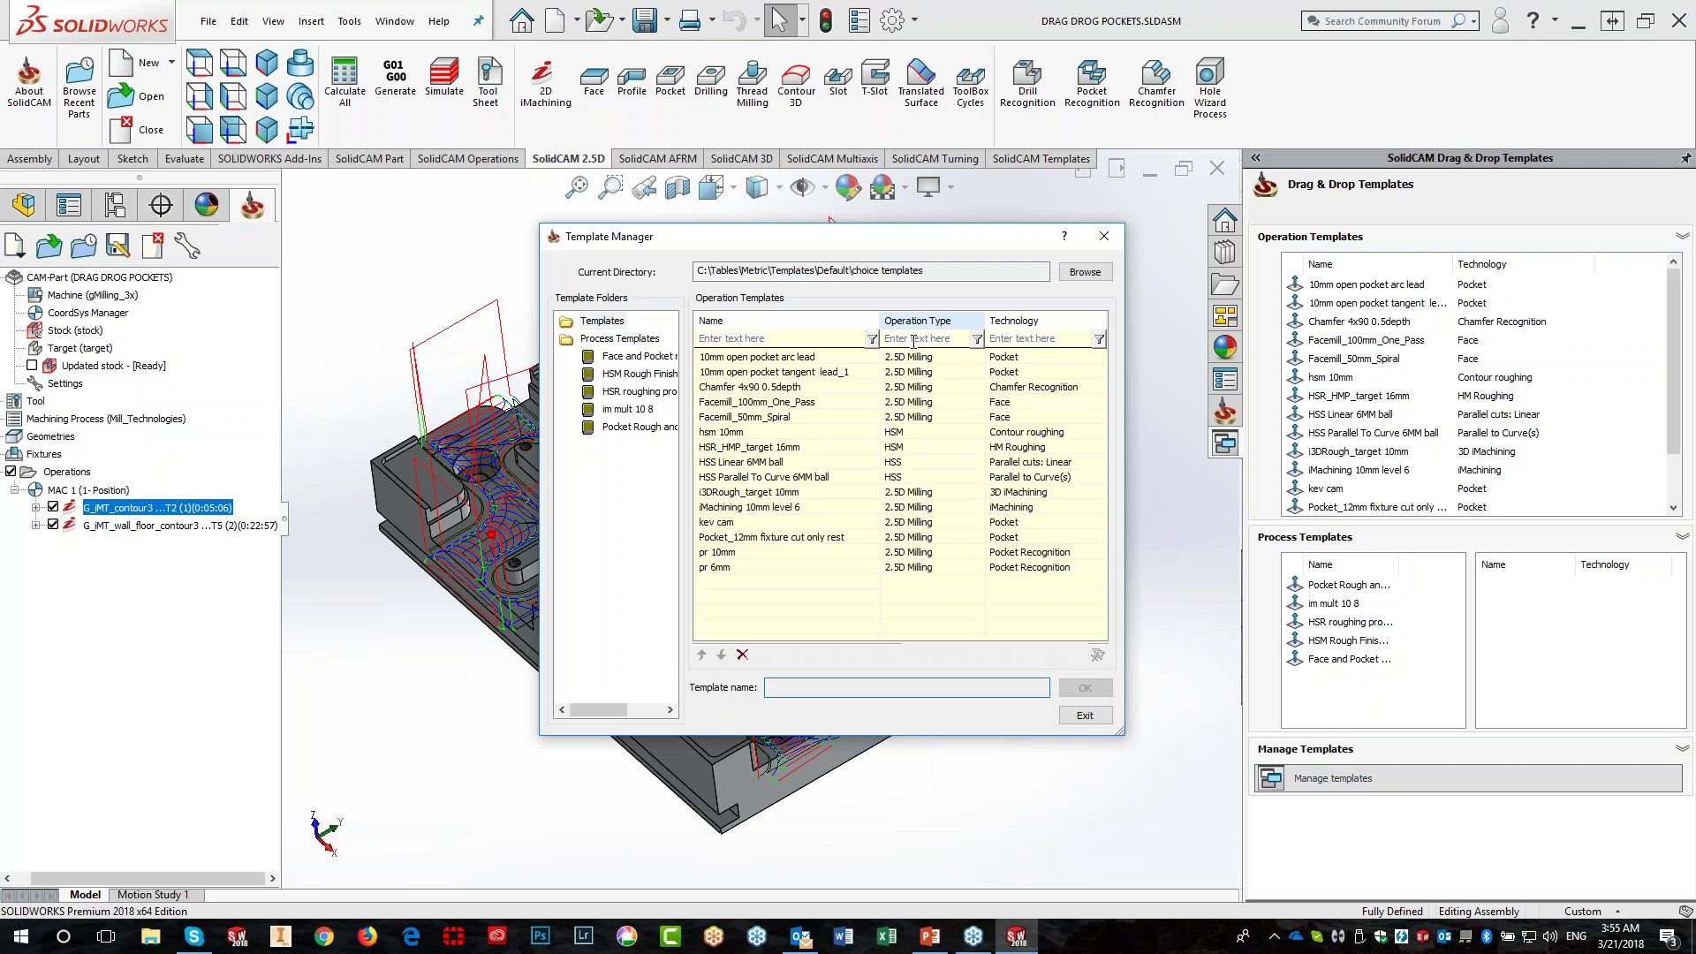
left_click(1019, 339)
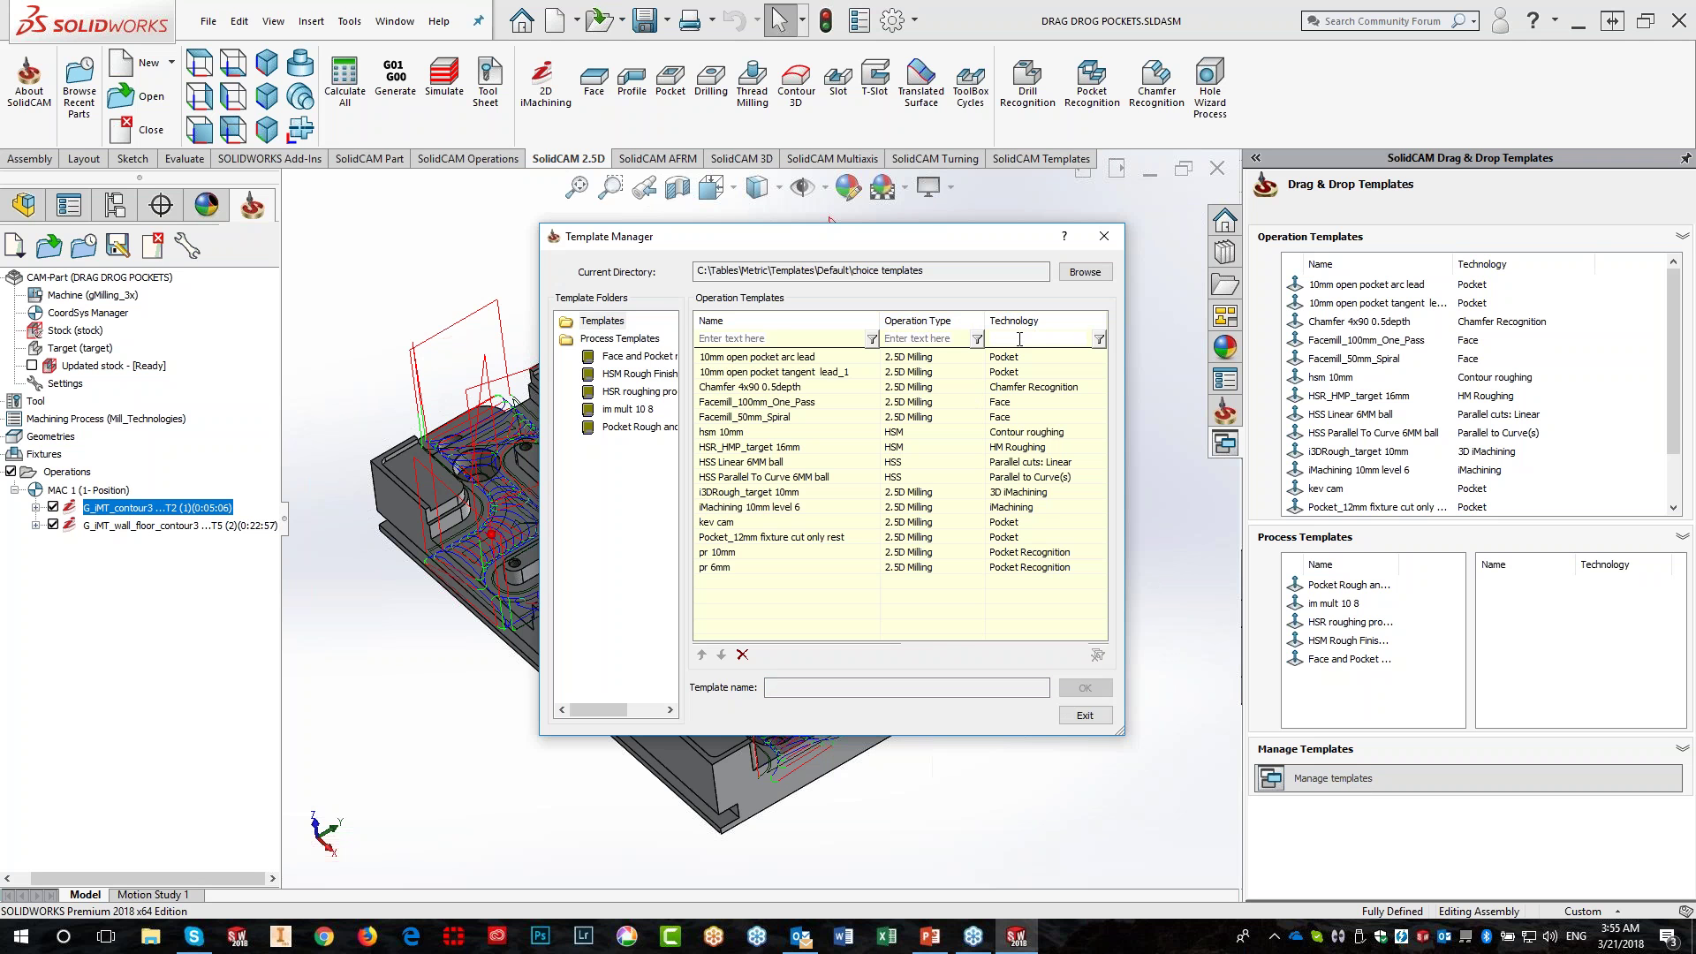
type("face")
left_click(1099, 340)
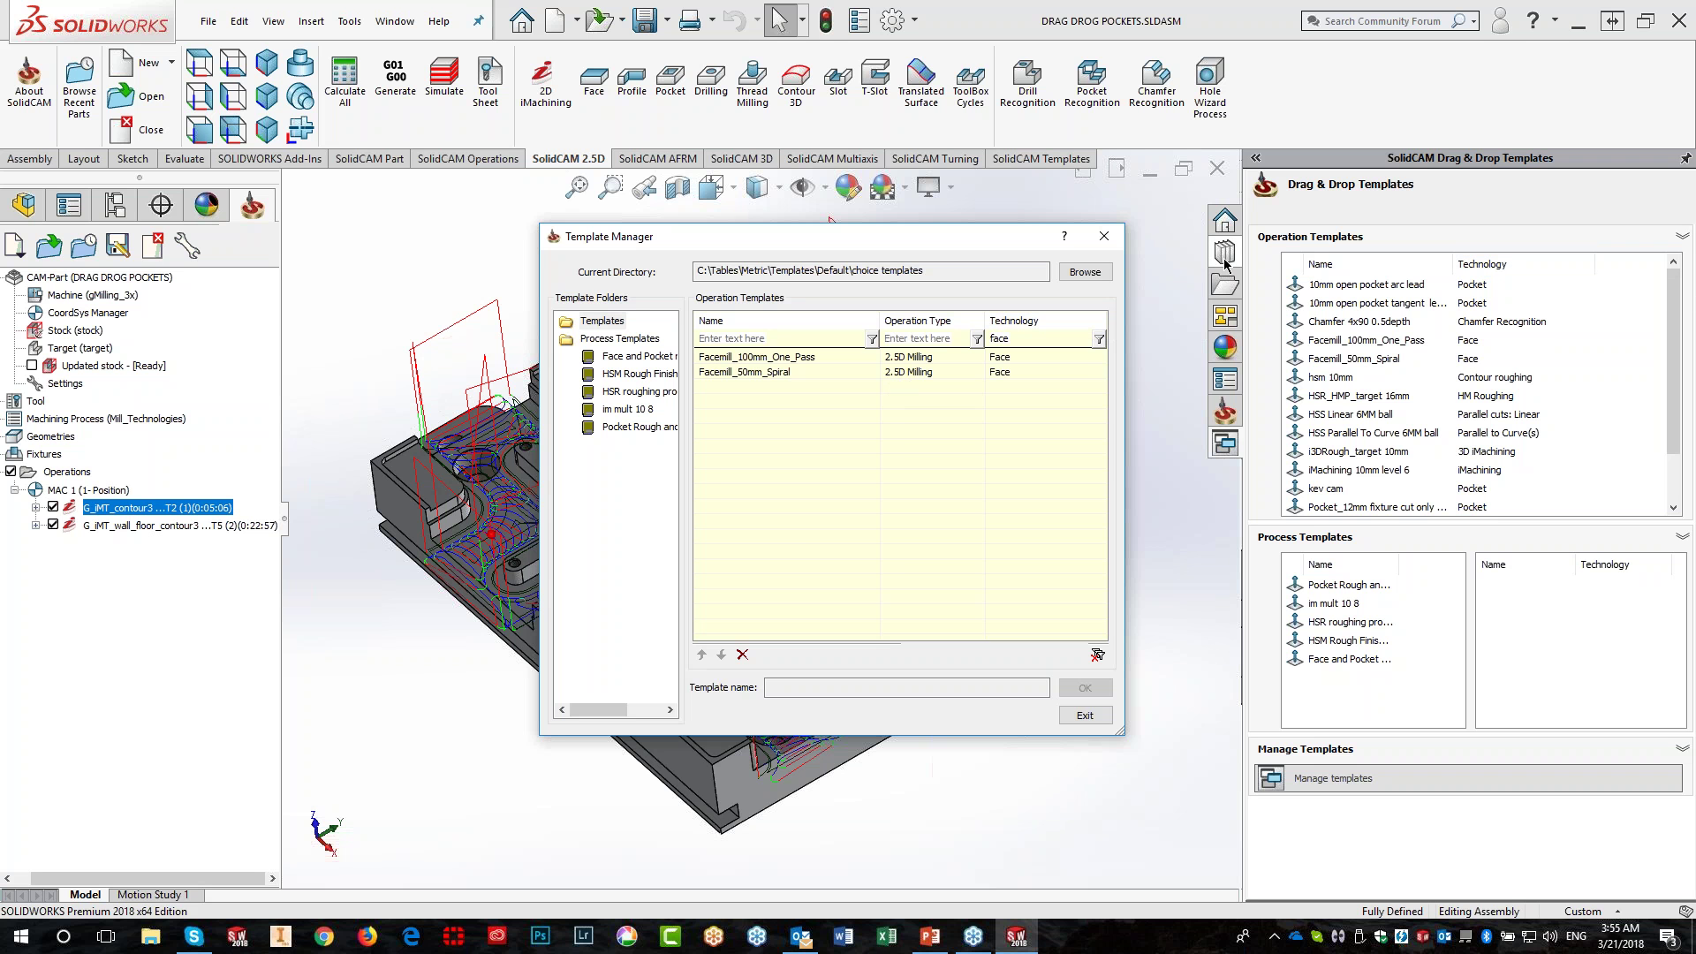
left_click(1110, 240)
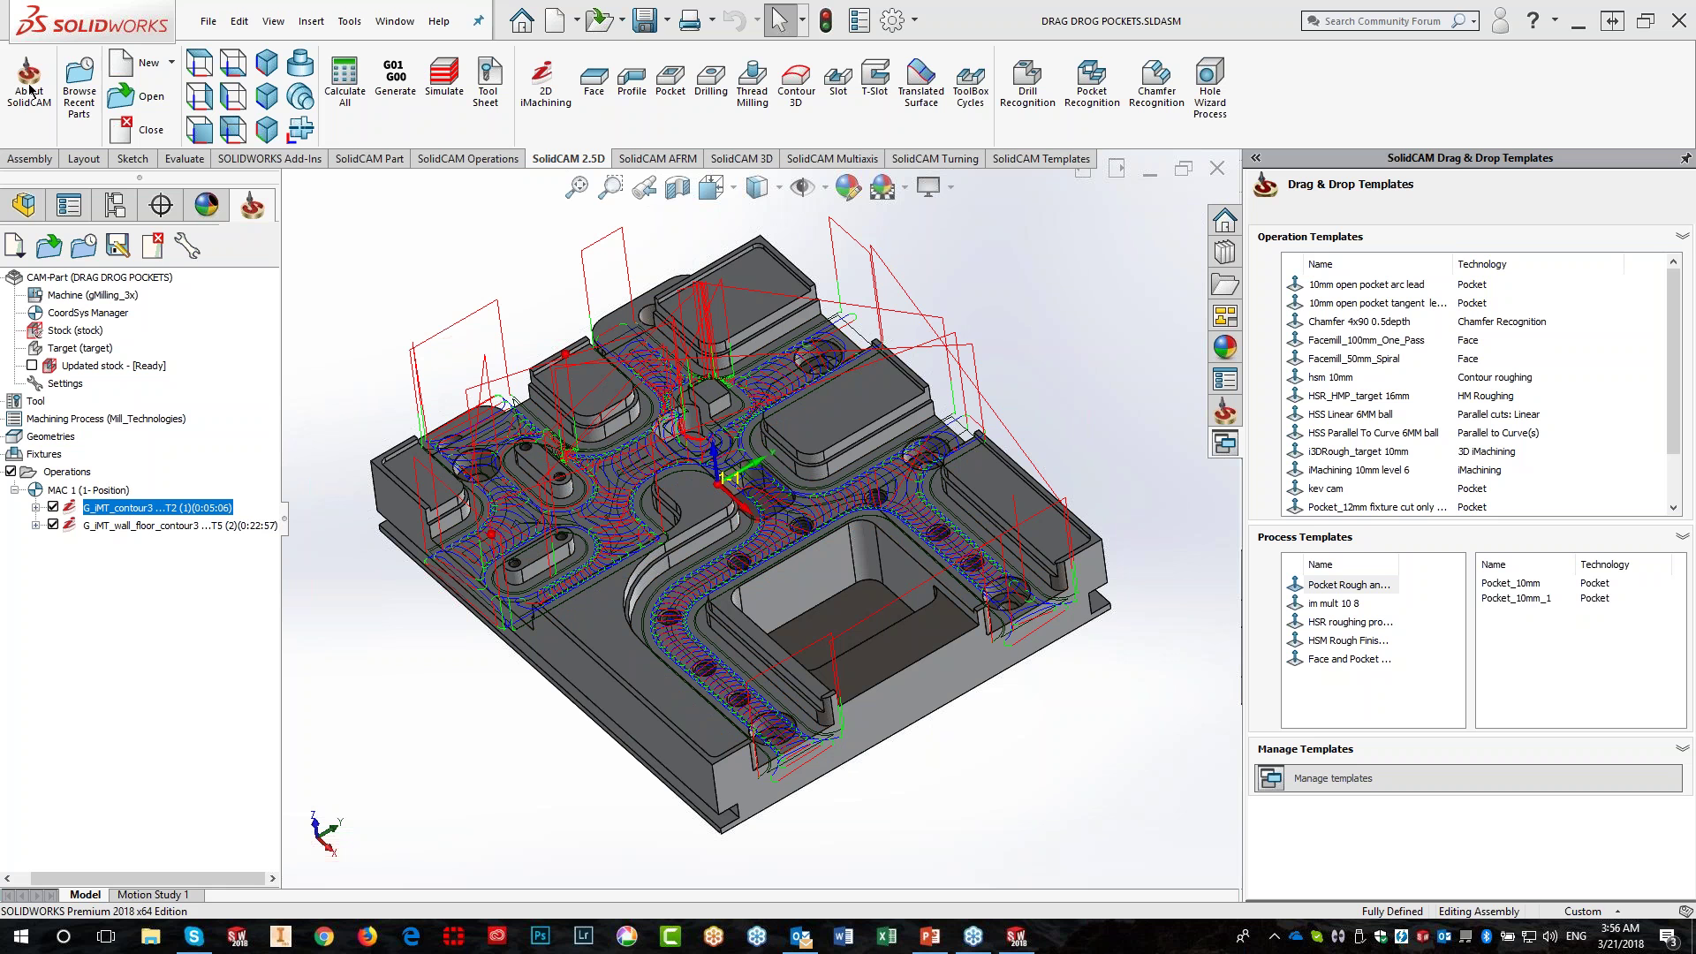
Open the recent CAM-Part DRILL FIXTURE TARGET PROTECTION
left_click(78, 99)
left_click(617, 478)
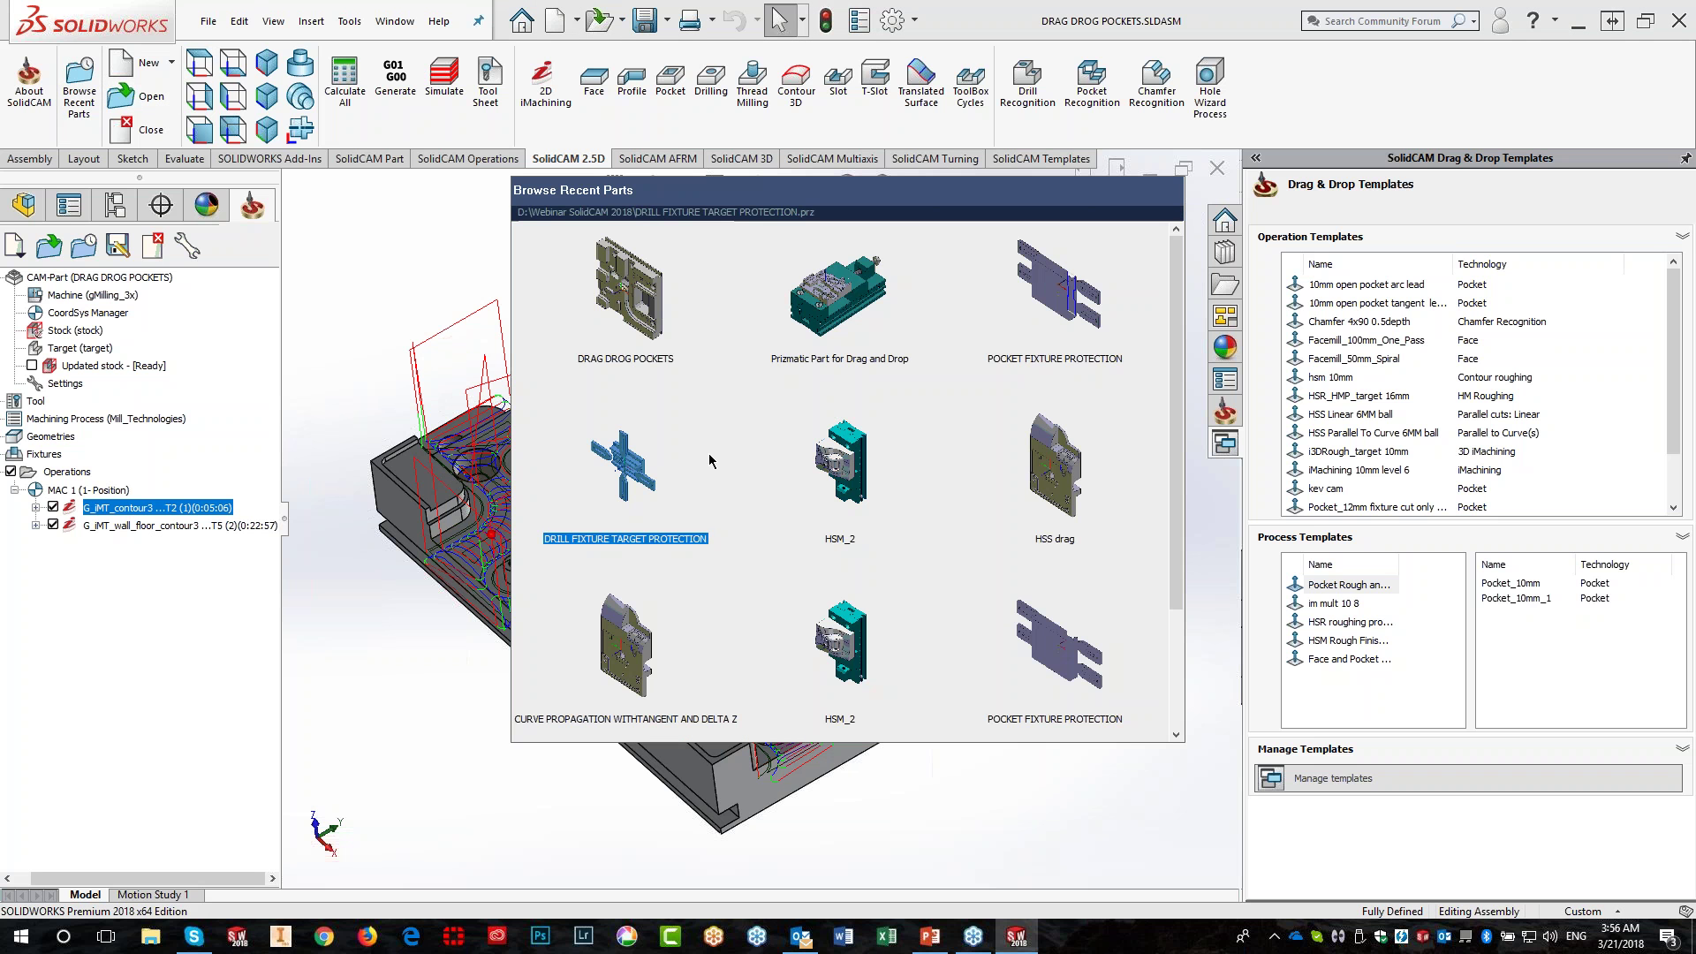
double_click(618, 477)
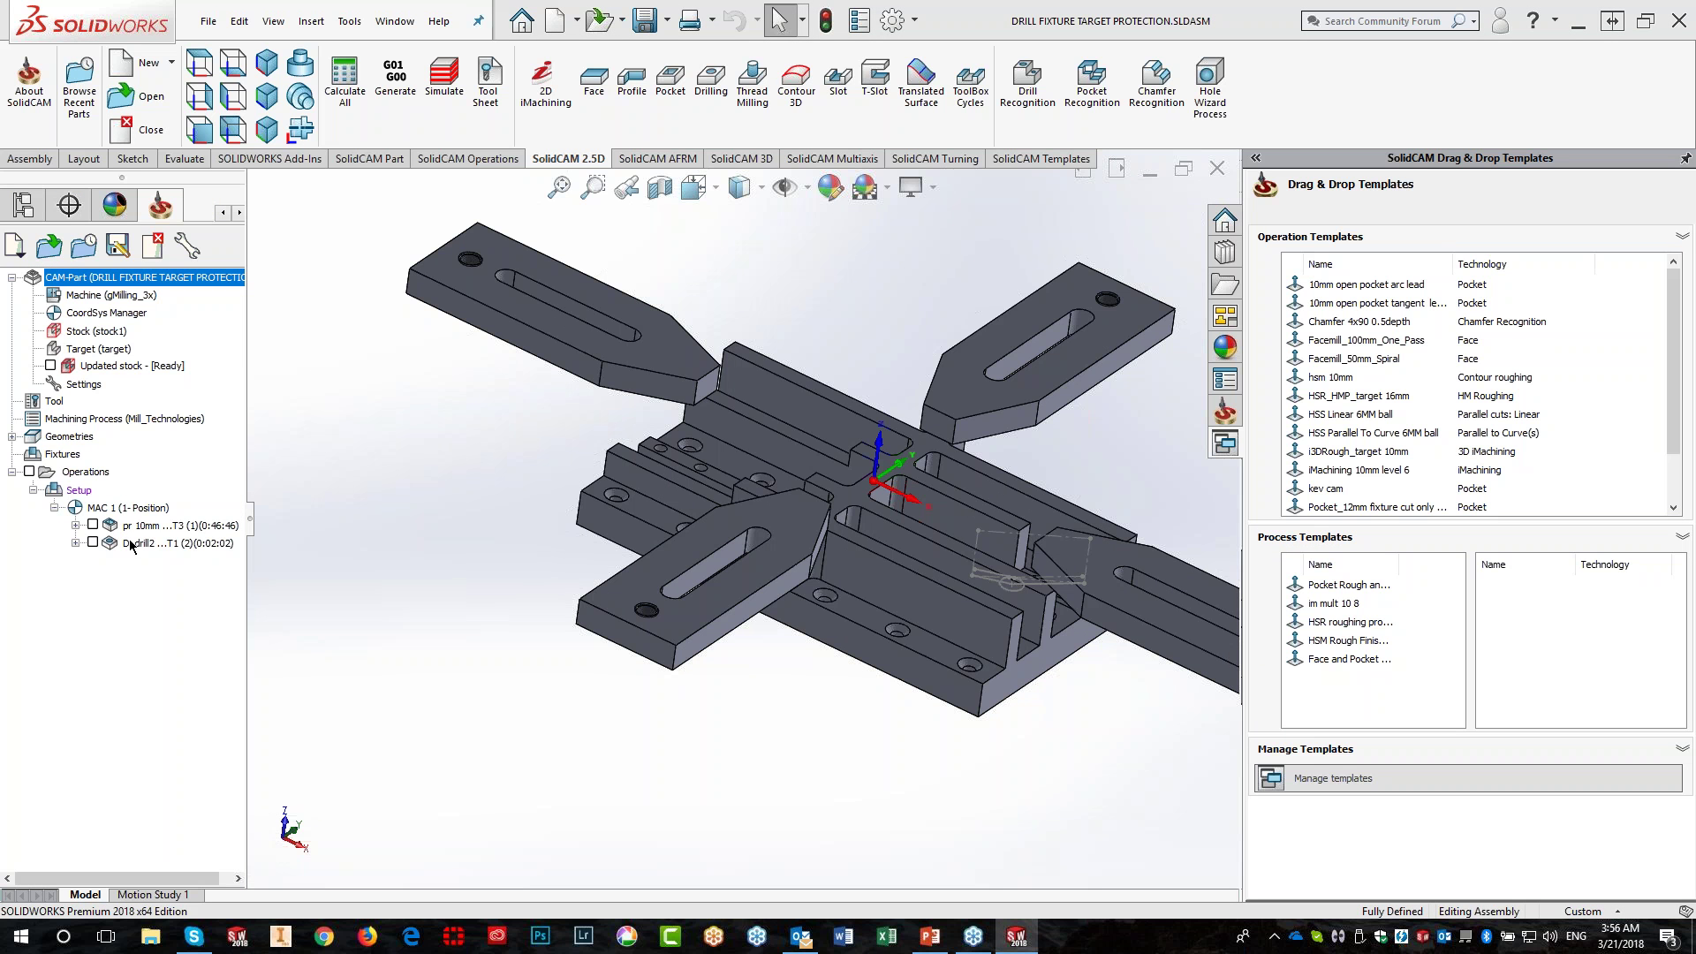
Suppress the "pr 10mm" T3 operation and calculate all operations
right_click(134, 531)
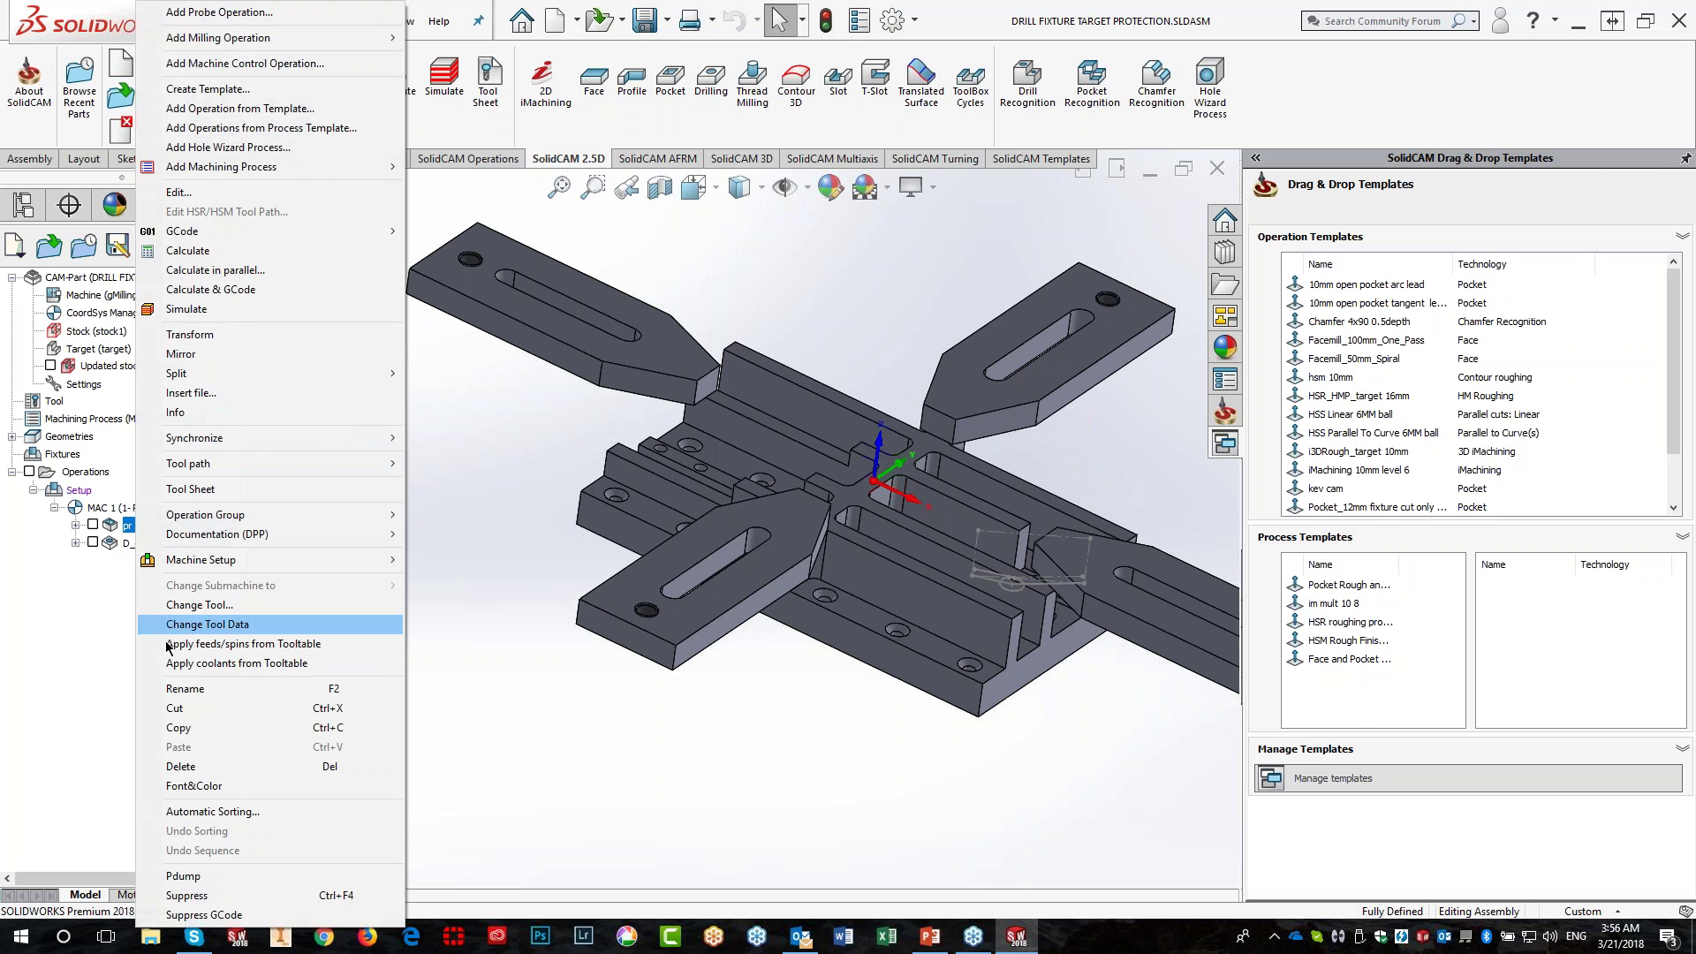
left_click(219, 879)
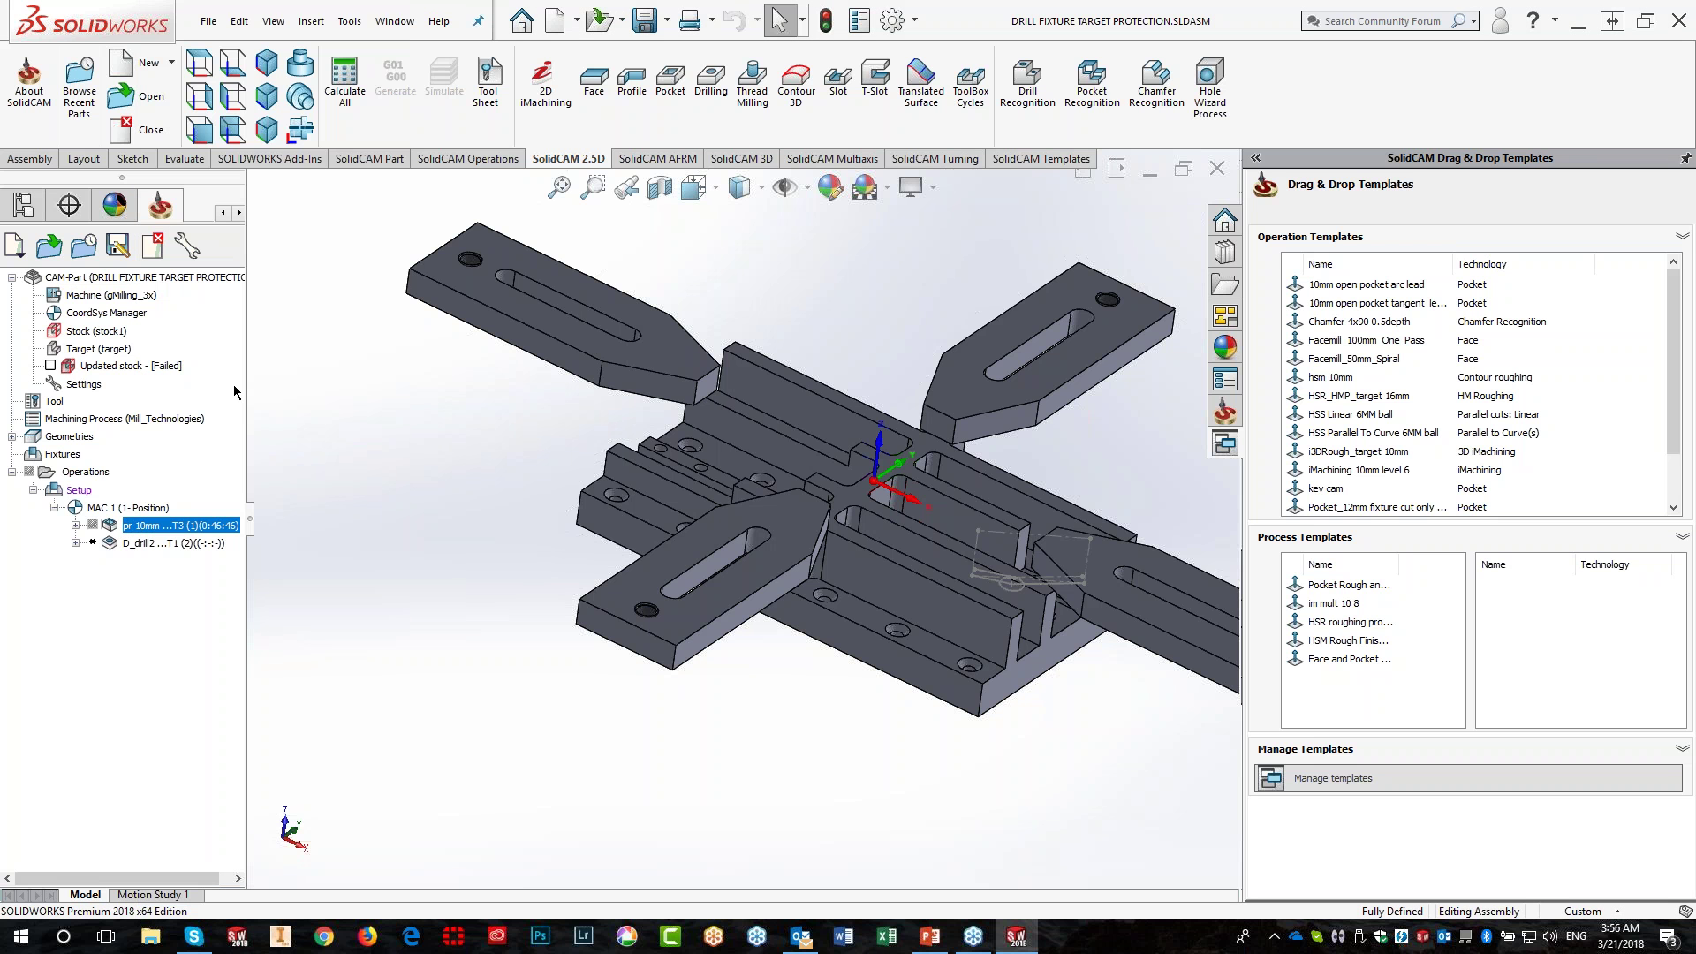
left_click(343, 88)
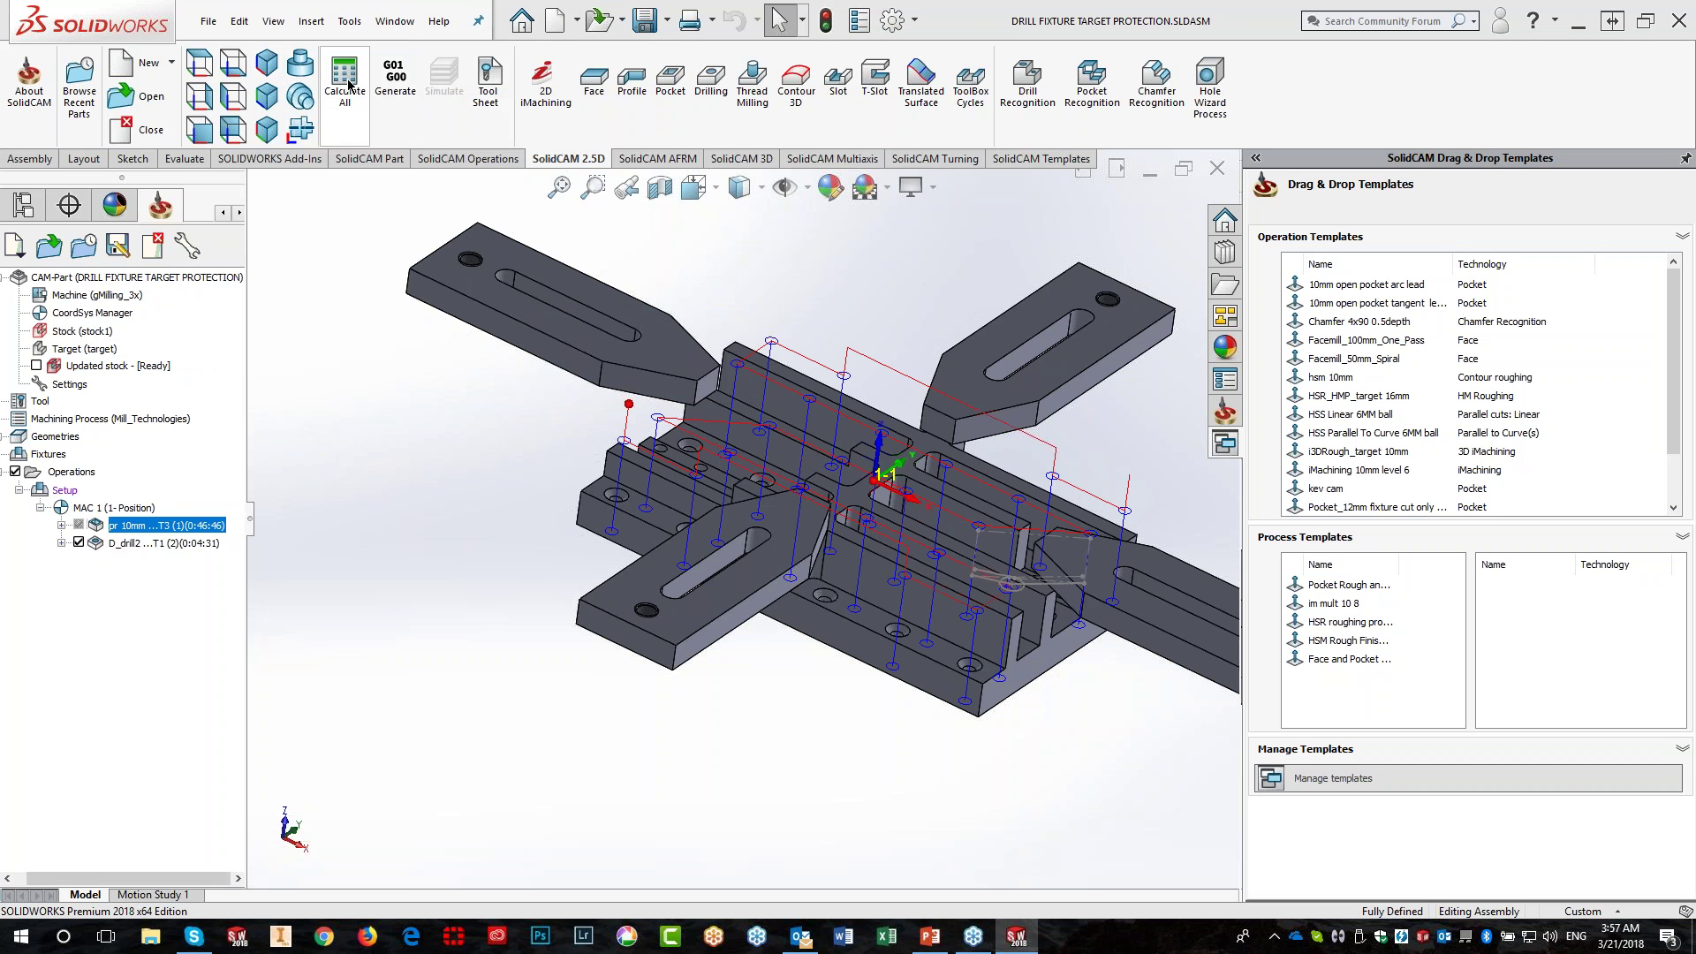
Simulate the D_drill2 operation in SolidVerify, advance through its first drilling moves around the clamps, and exit the simulation
left_click(144, 543)
left_click(444, 79)
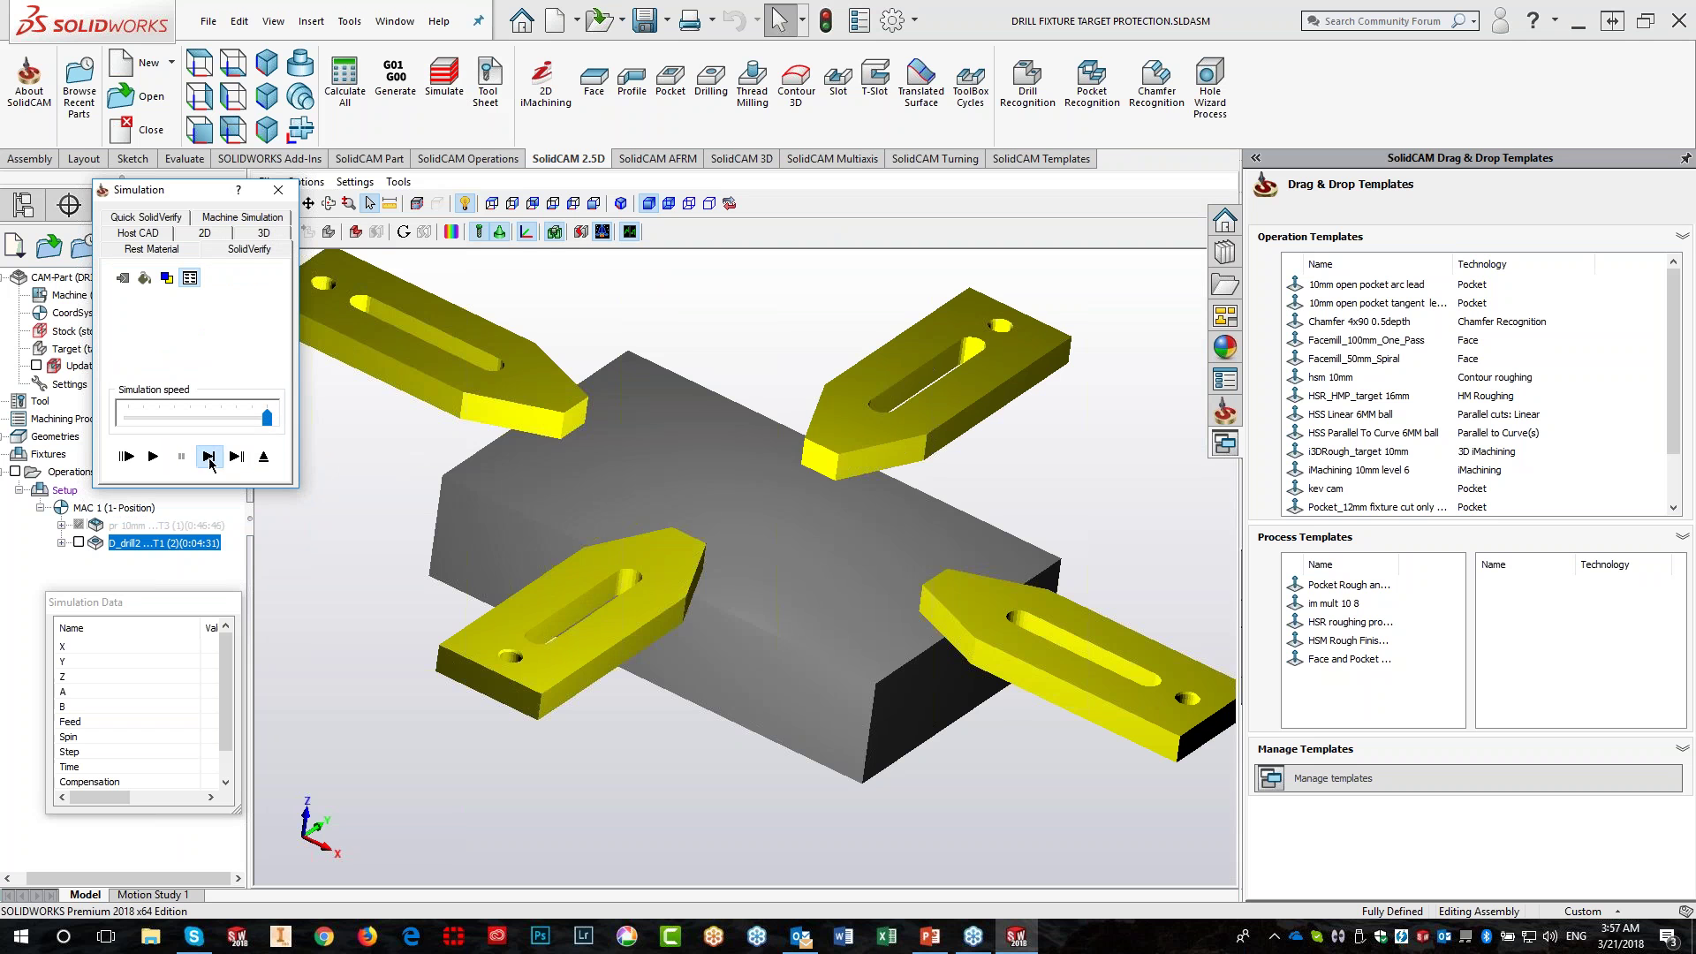
left_click(209, 456)
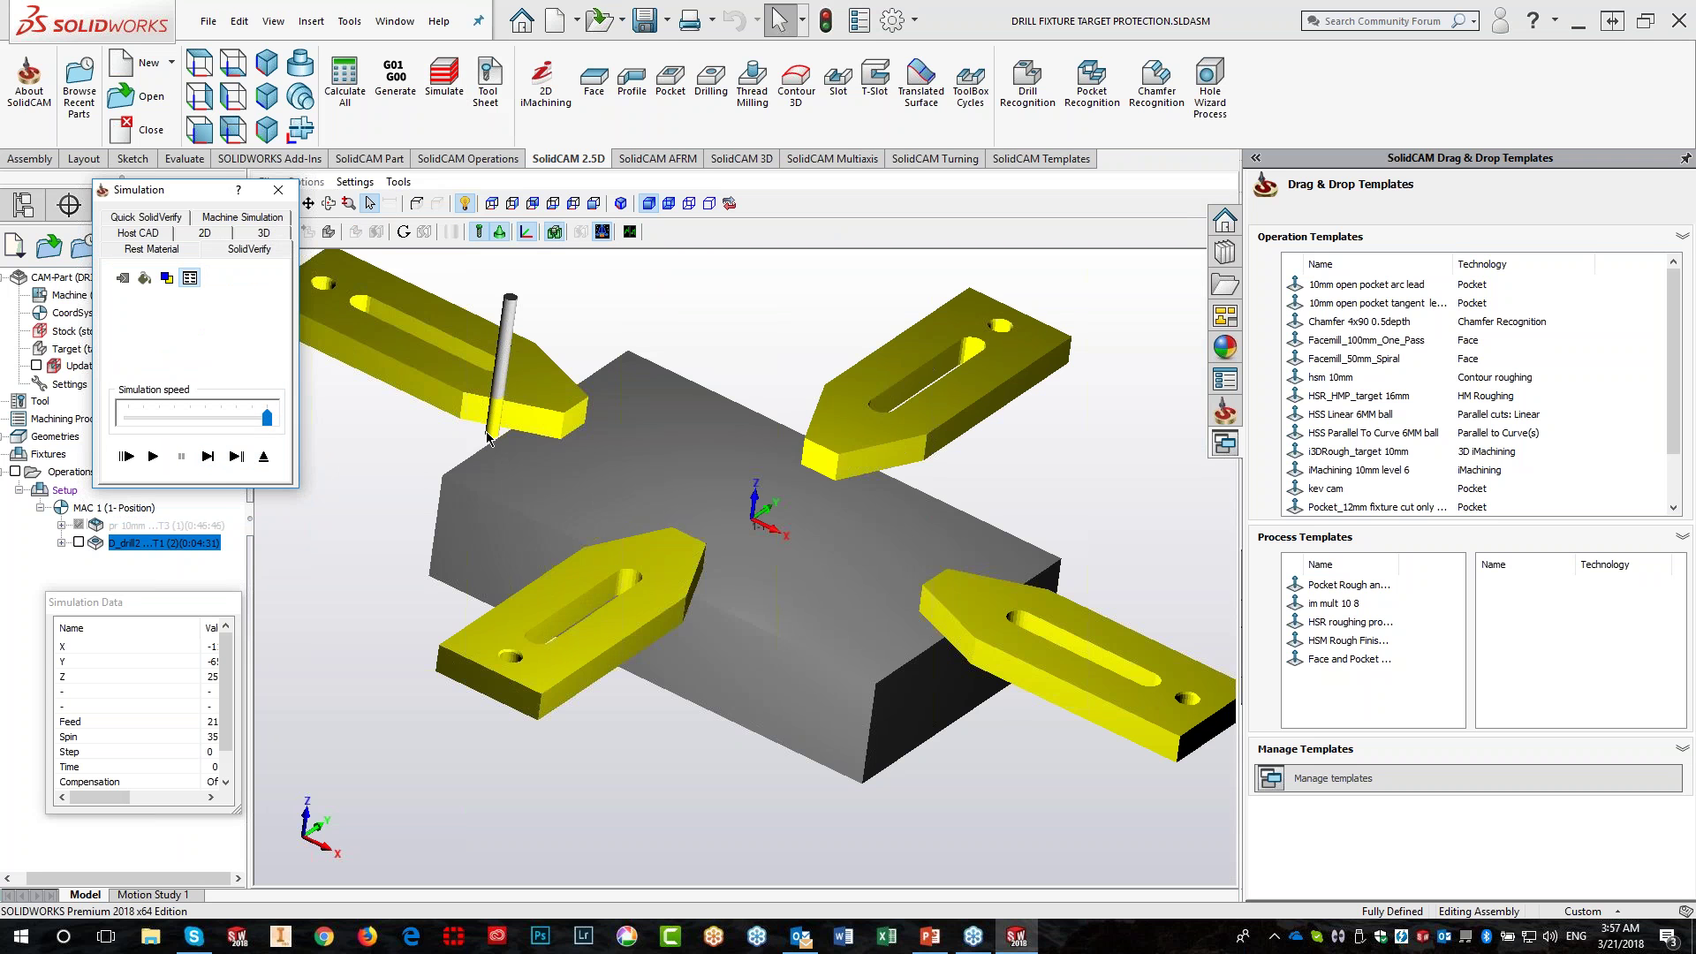
left_click(208, 456)
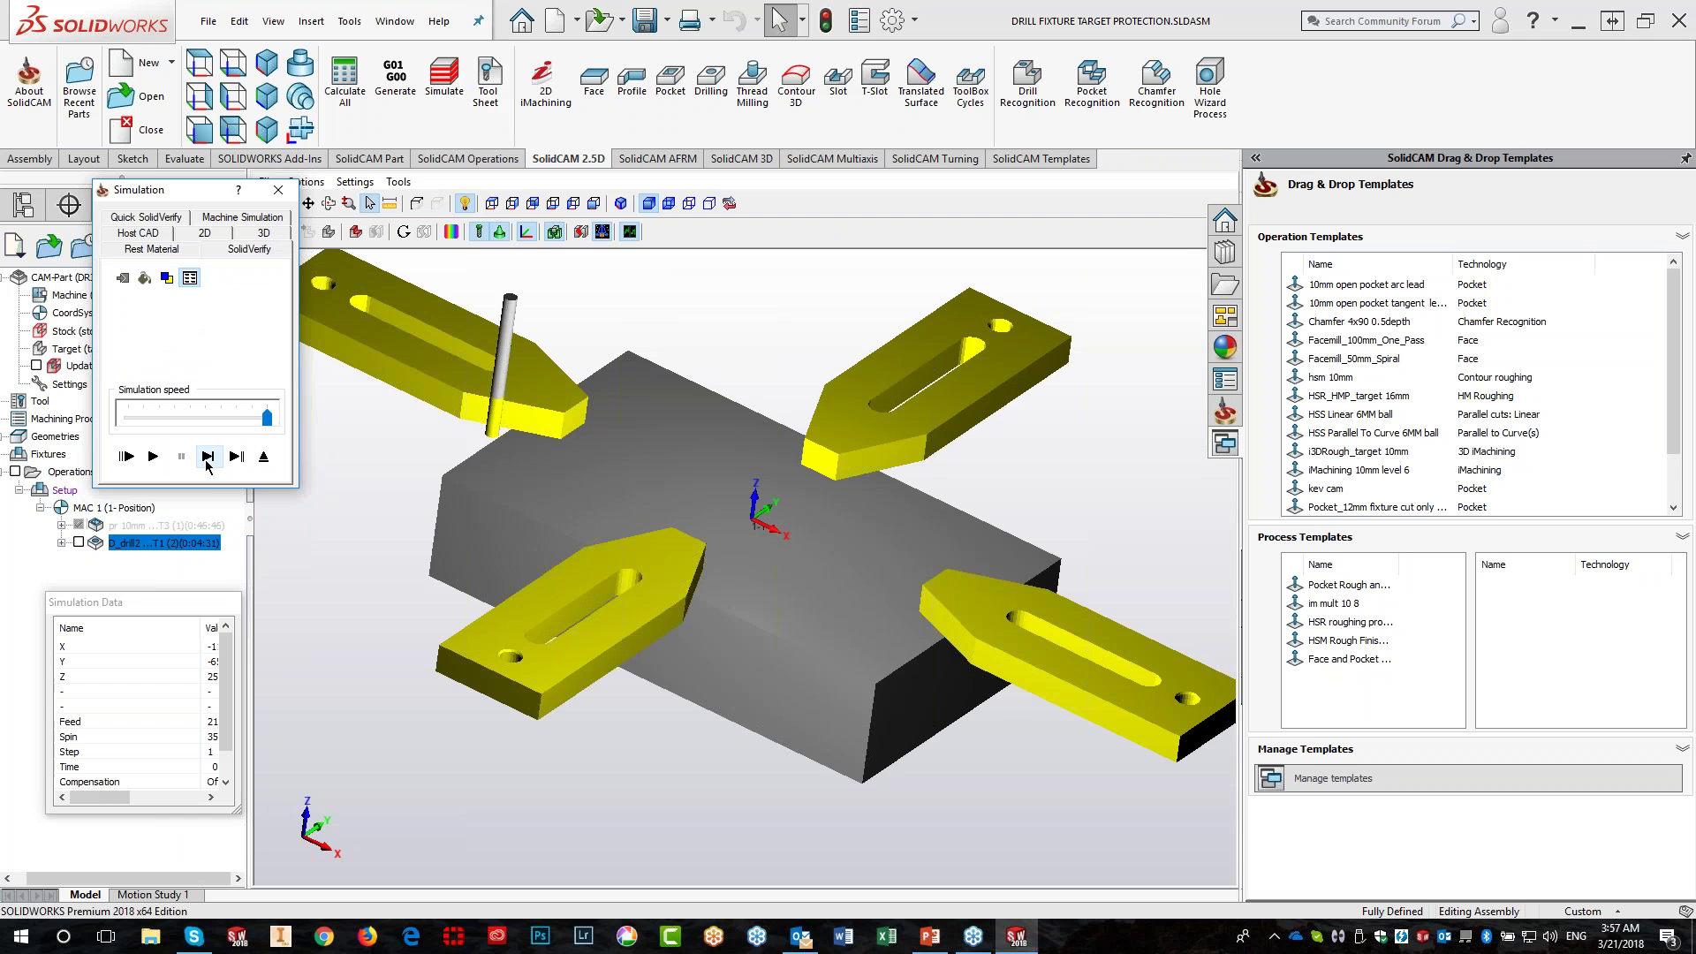
left_click(208, 457)
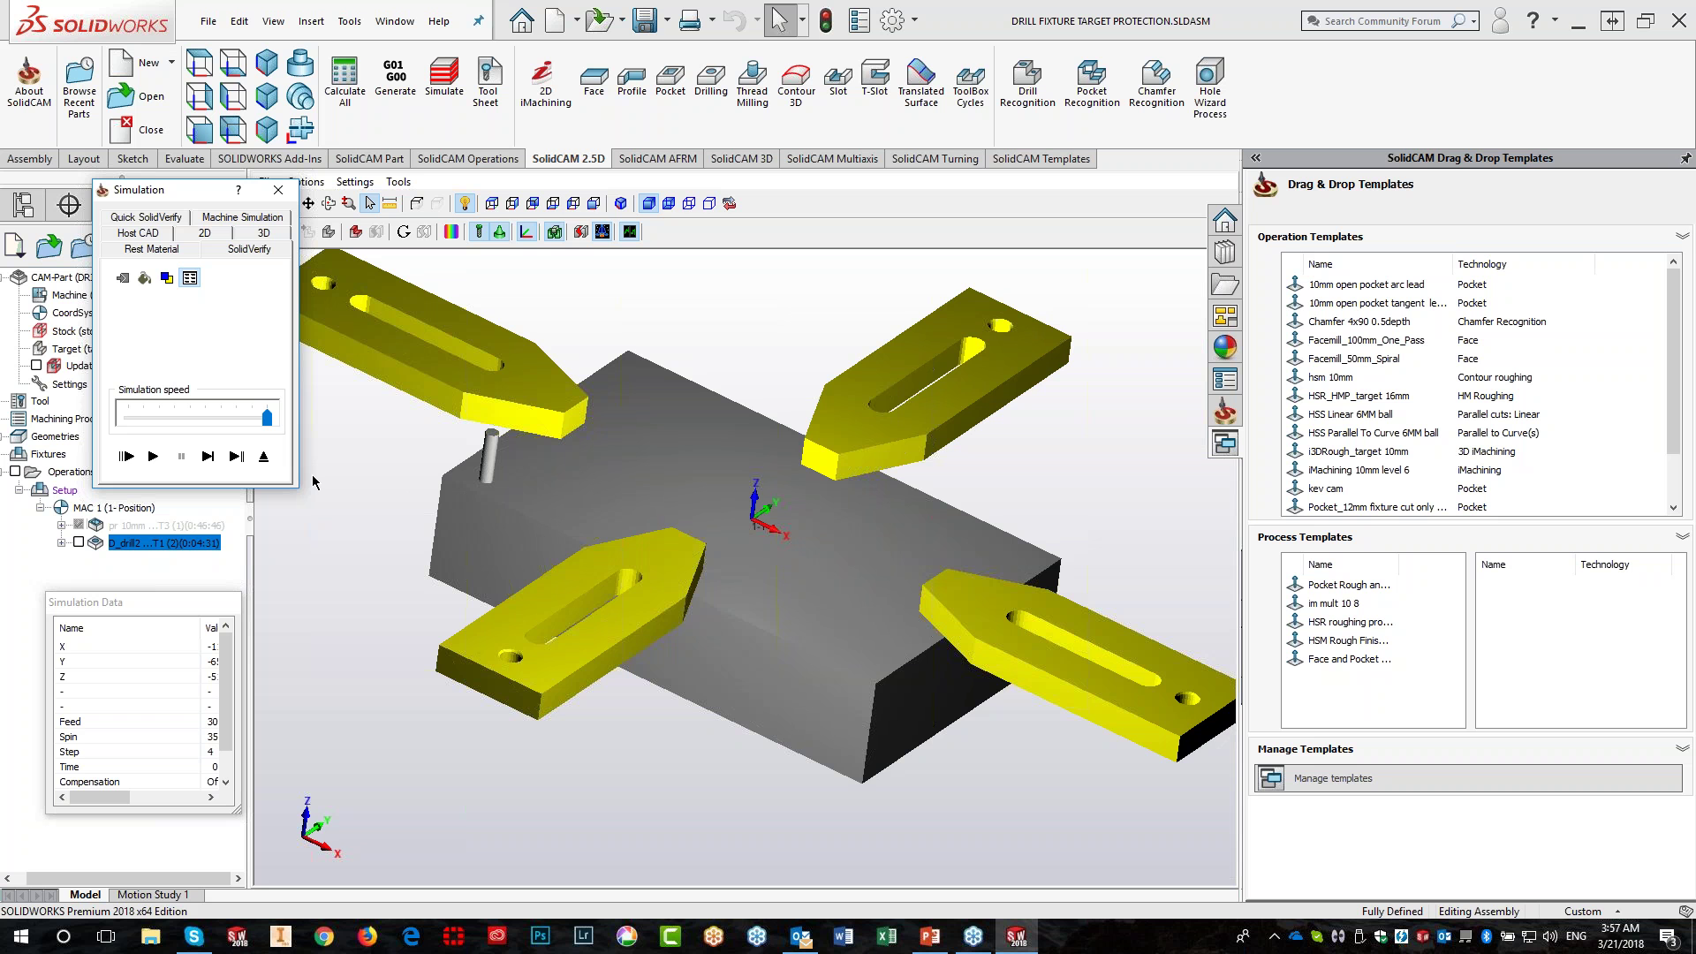
left_click(263, 458)
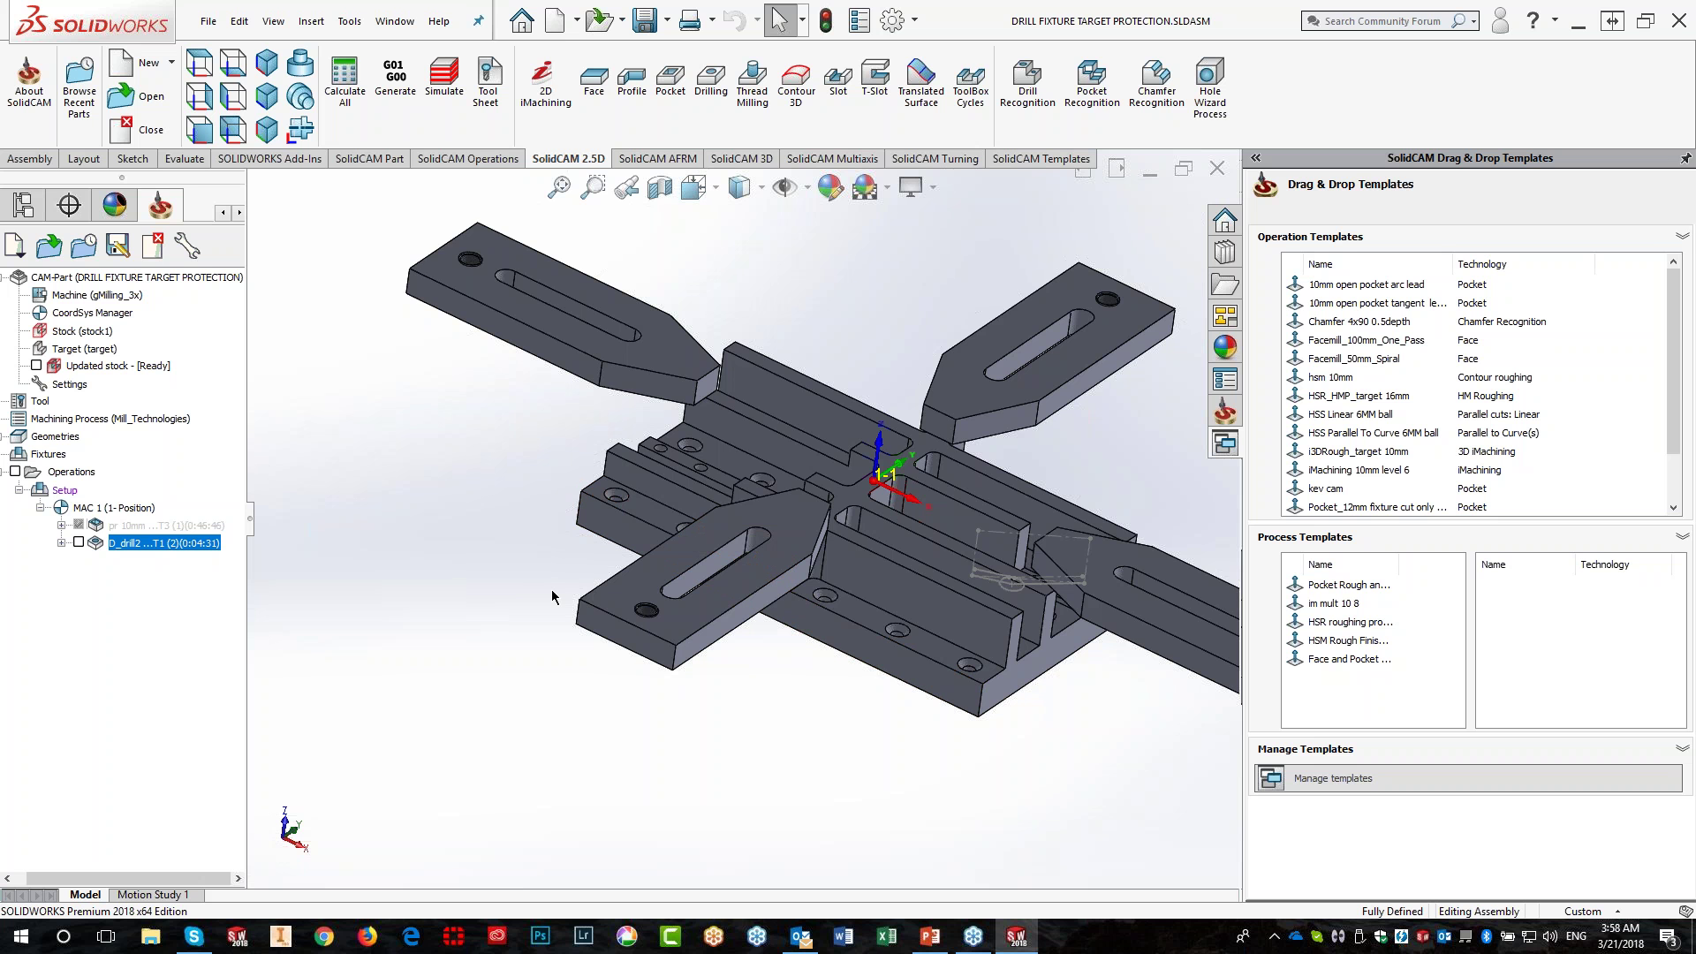
Save the D_drill2 drilling operation as an operation template named D_drill2 with tool data included, and close the operation
scroll(552, 597, "up", 1)
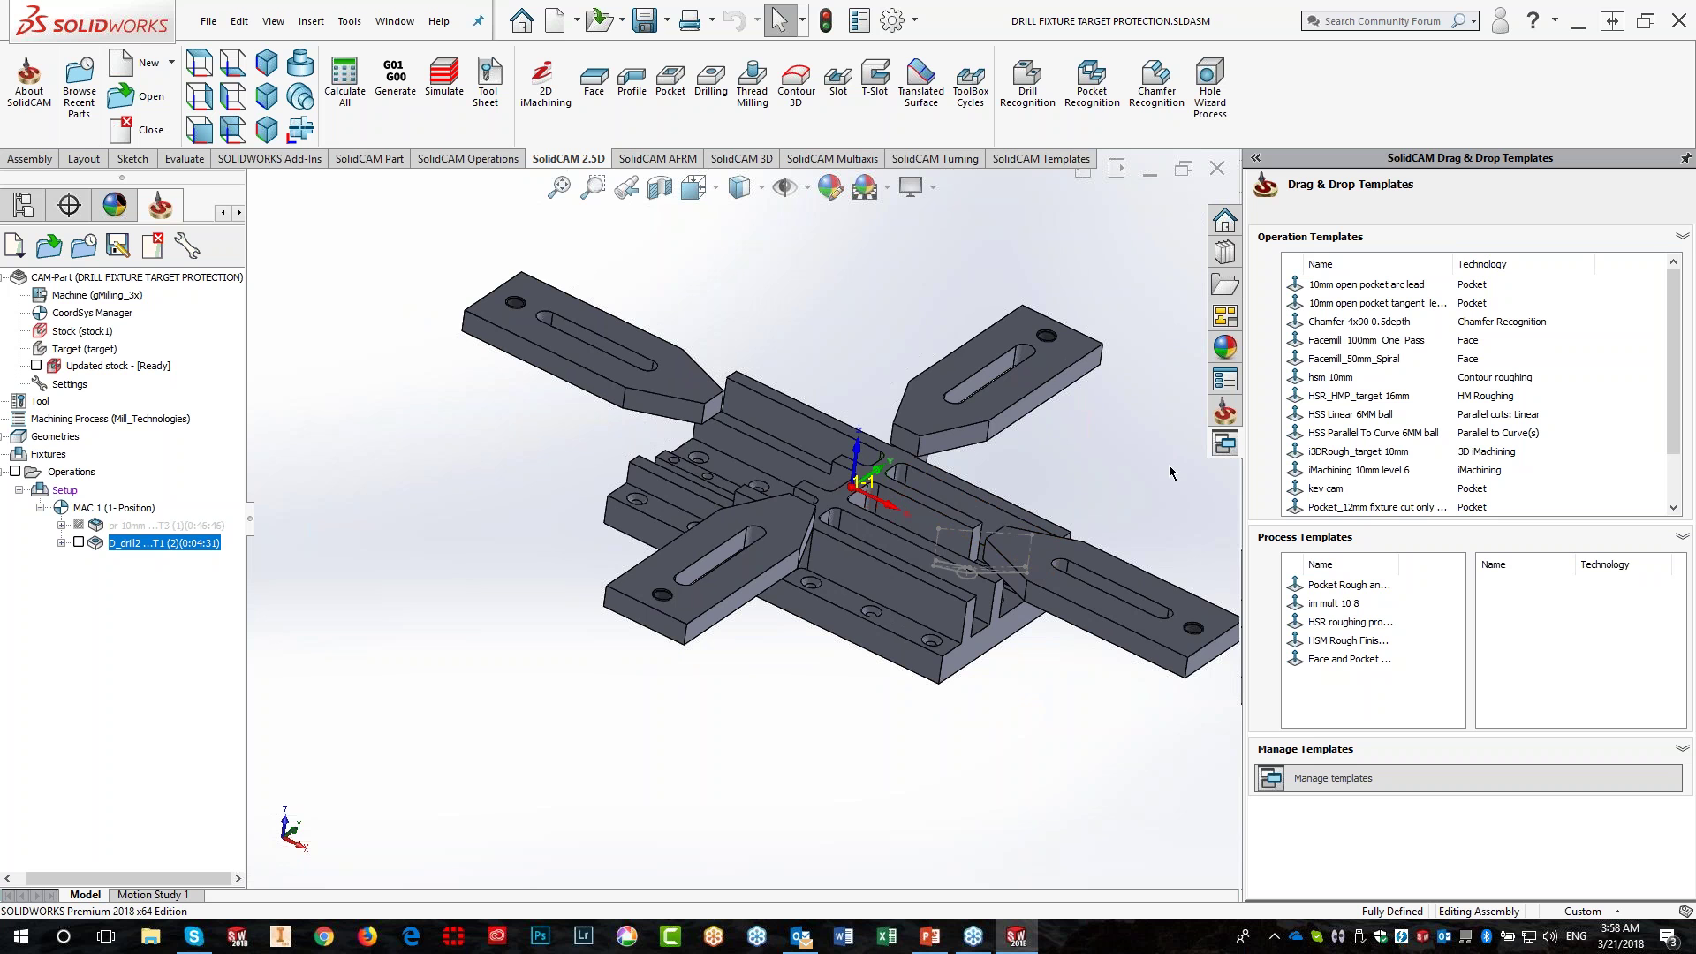
scroll(1155, 483, "down", 2)
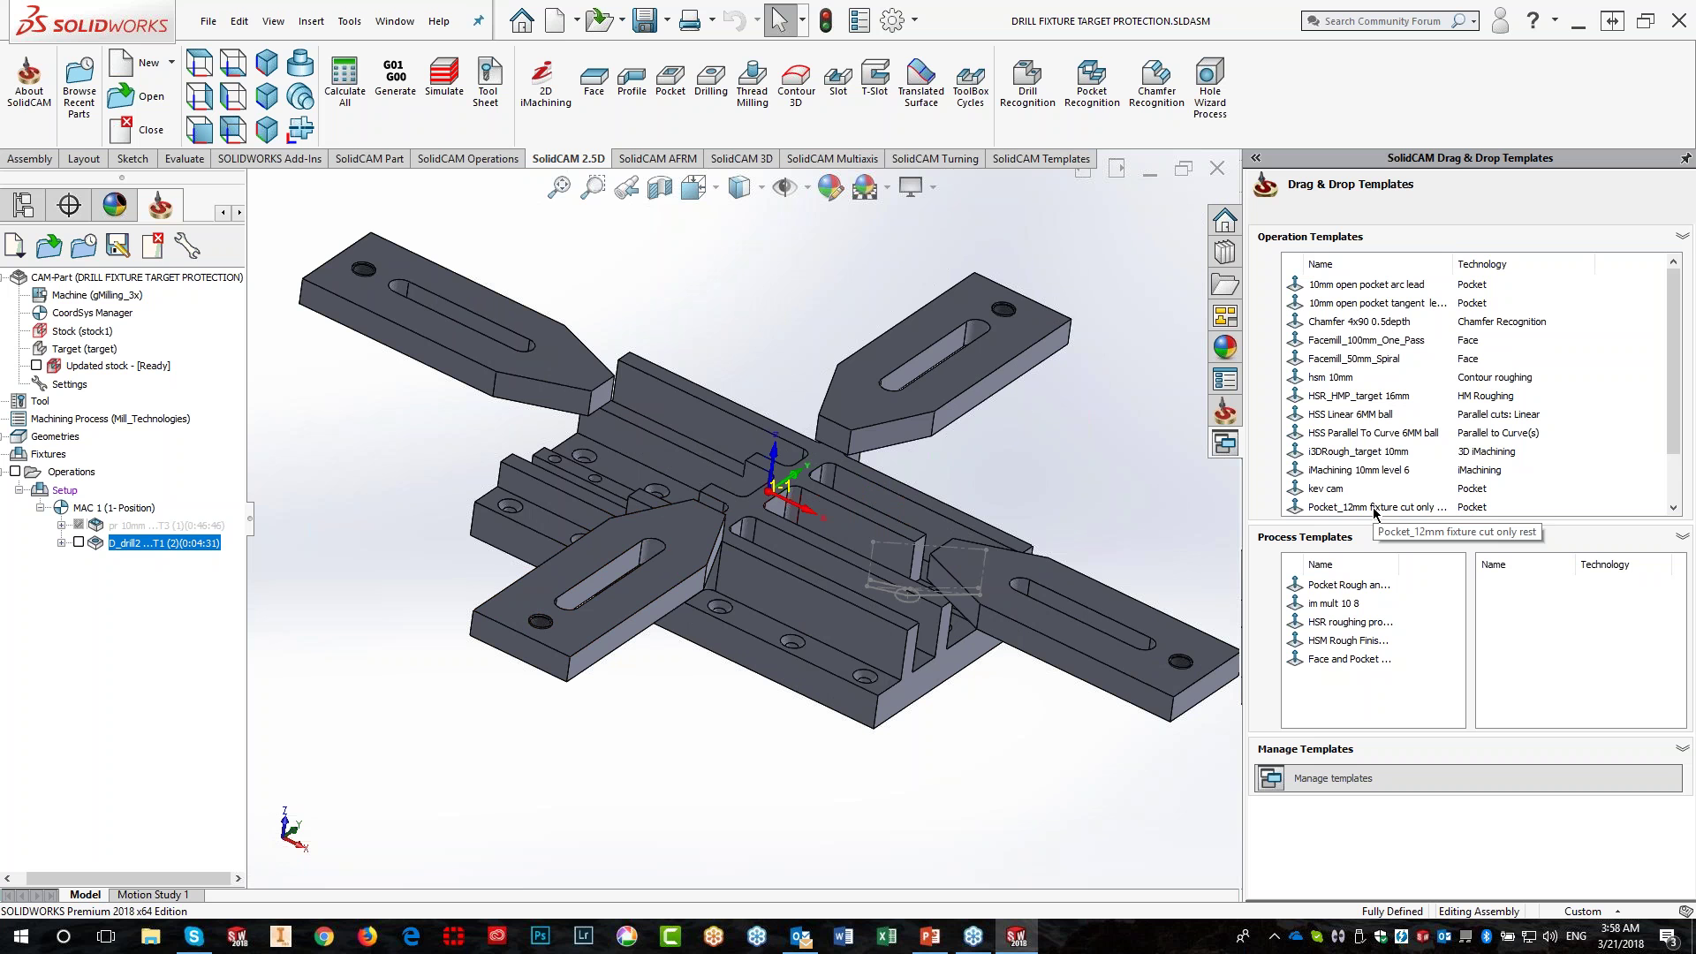
double_click(138, 543)
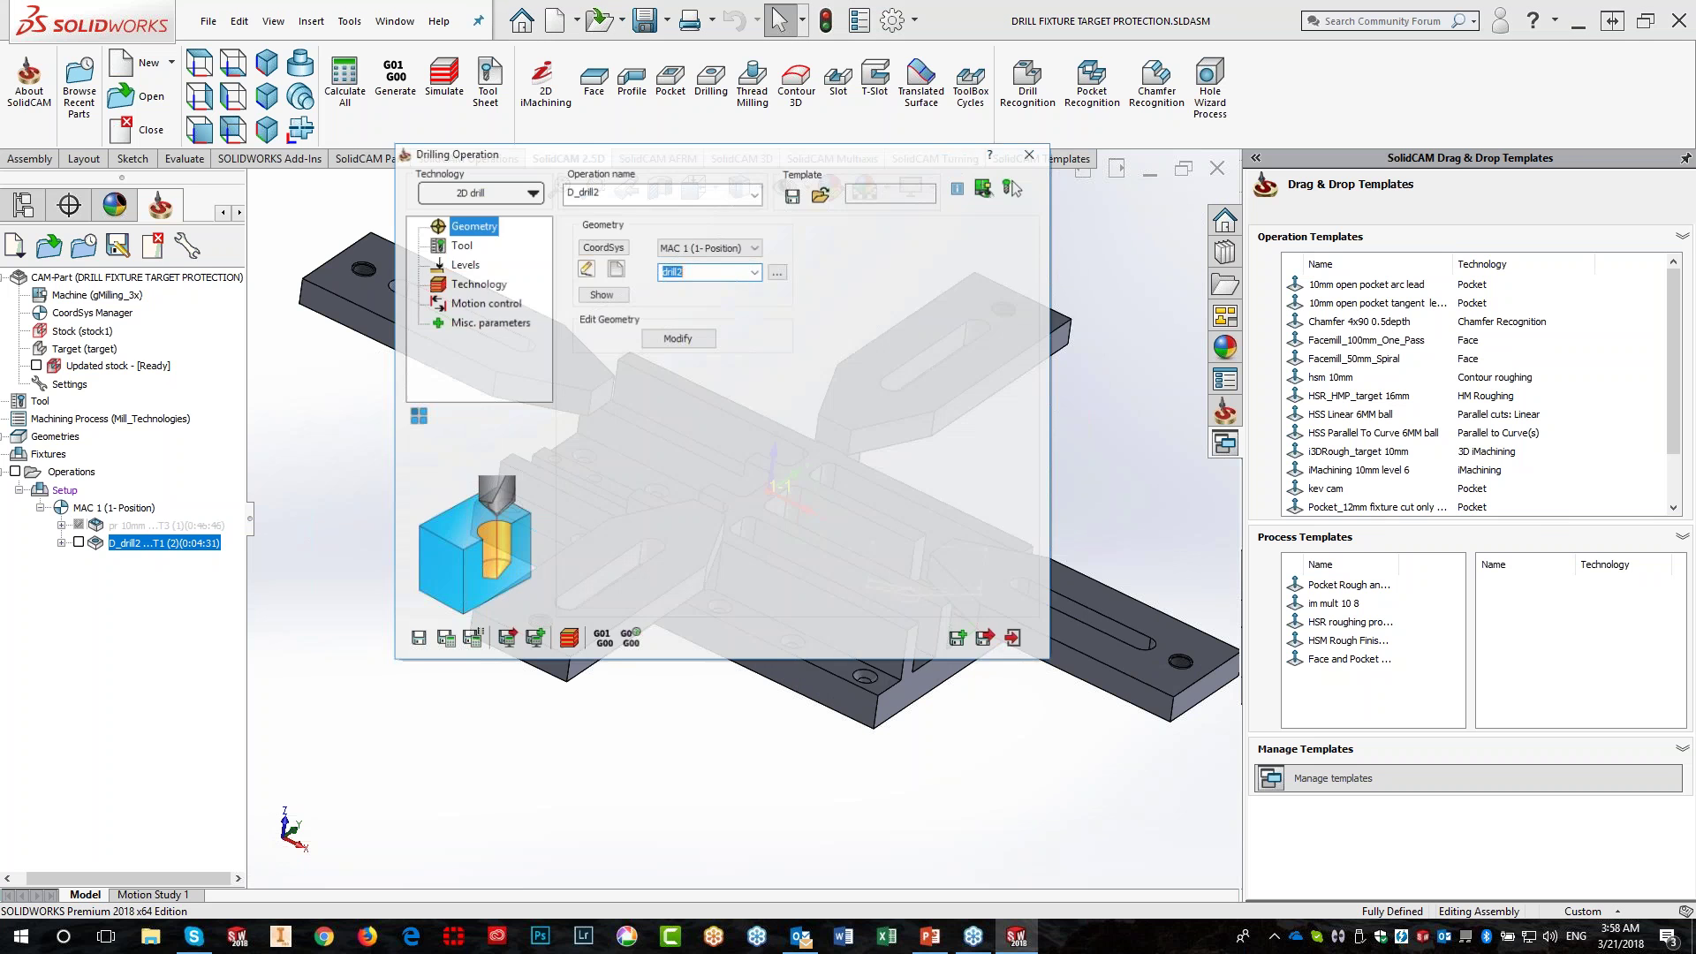
left_click(793, 195)
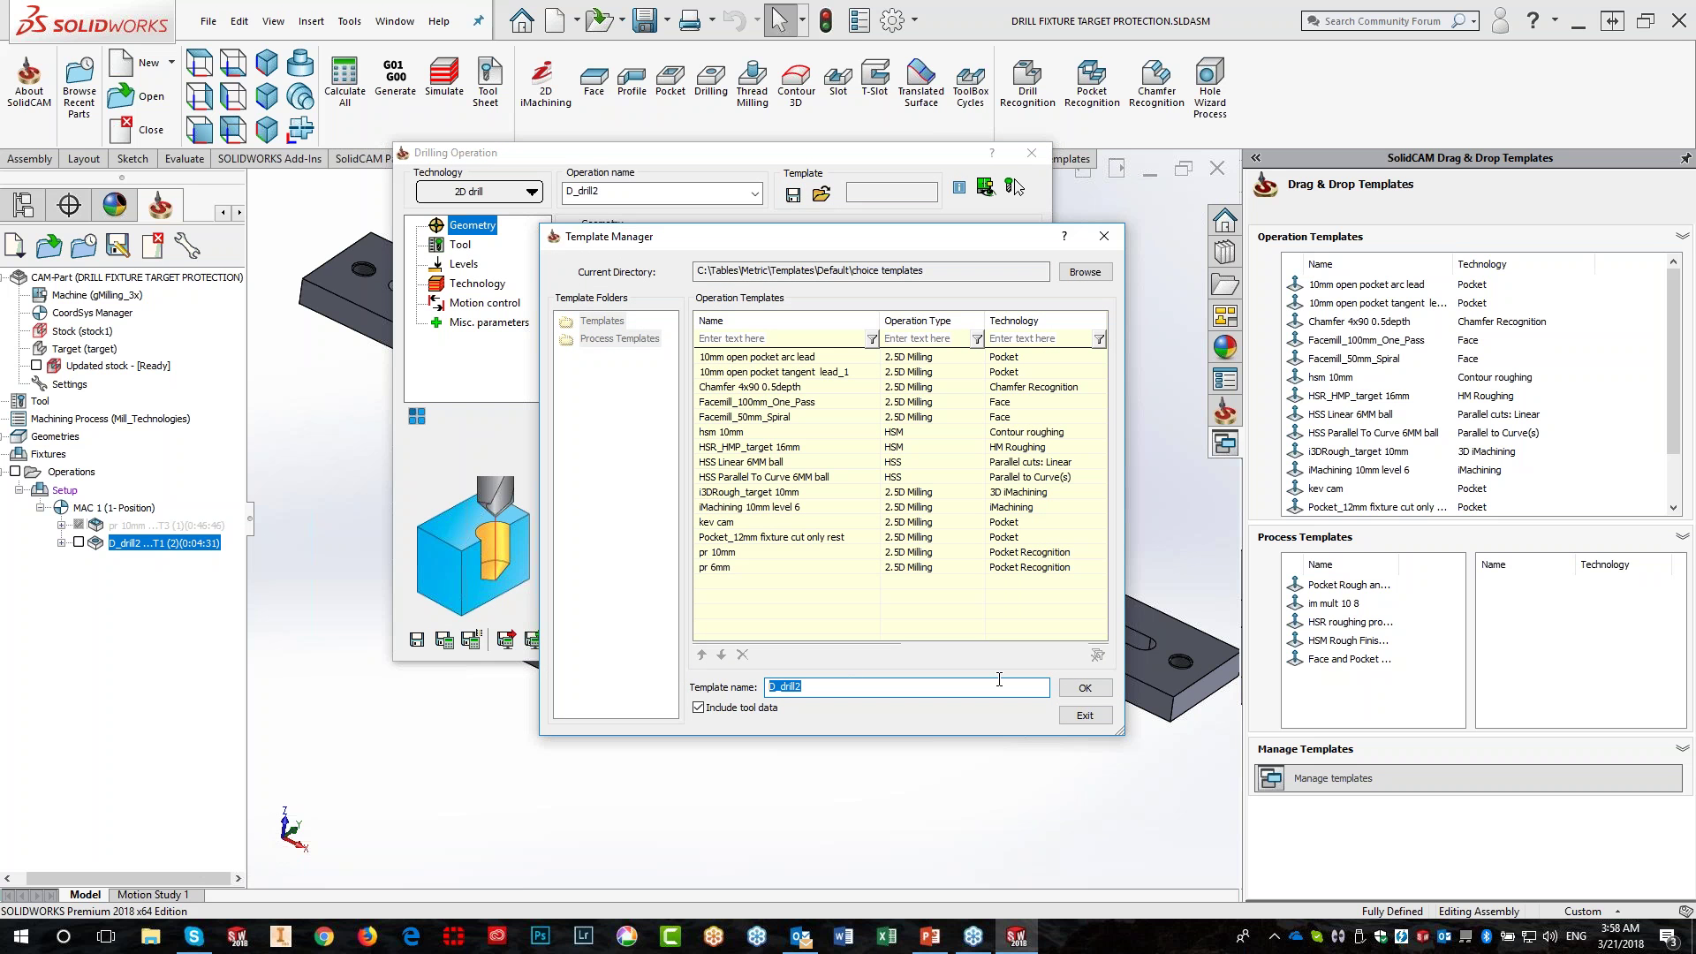
left_click(1085, 688)
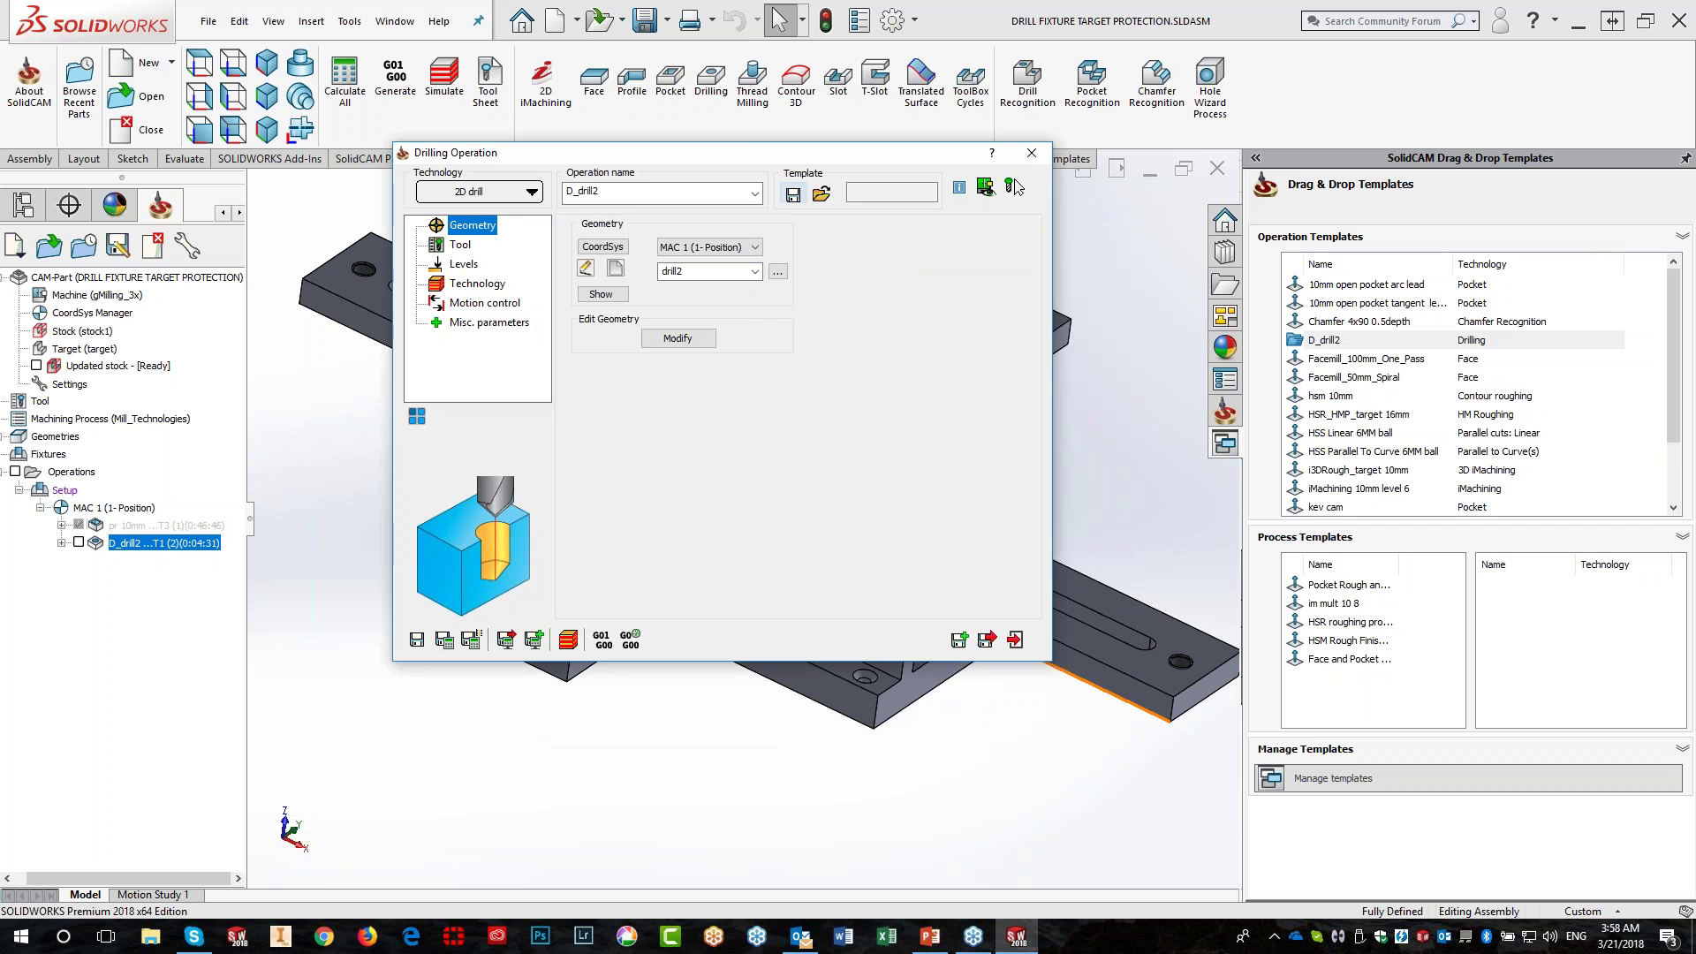
left_click(1031, 153)
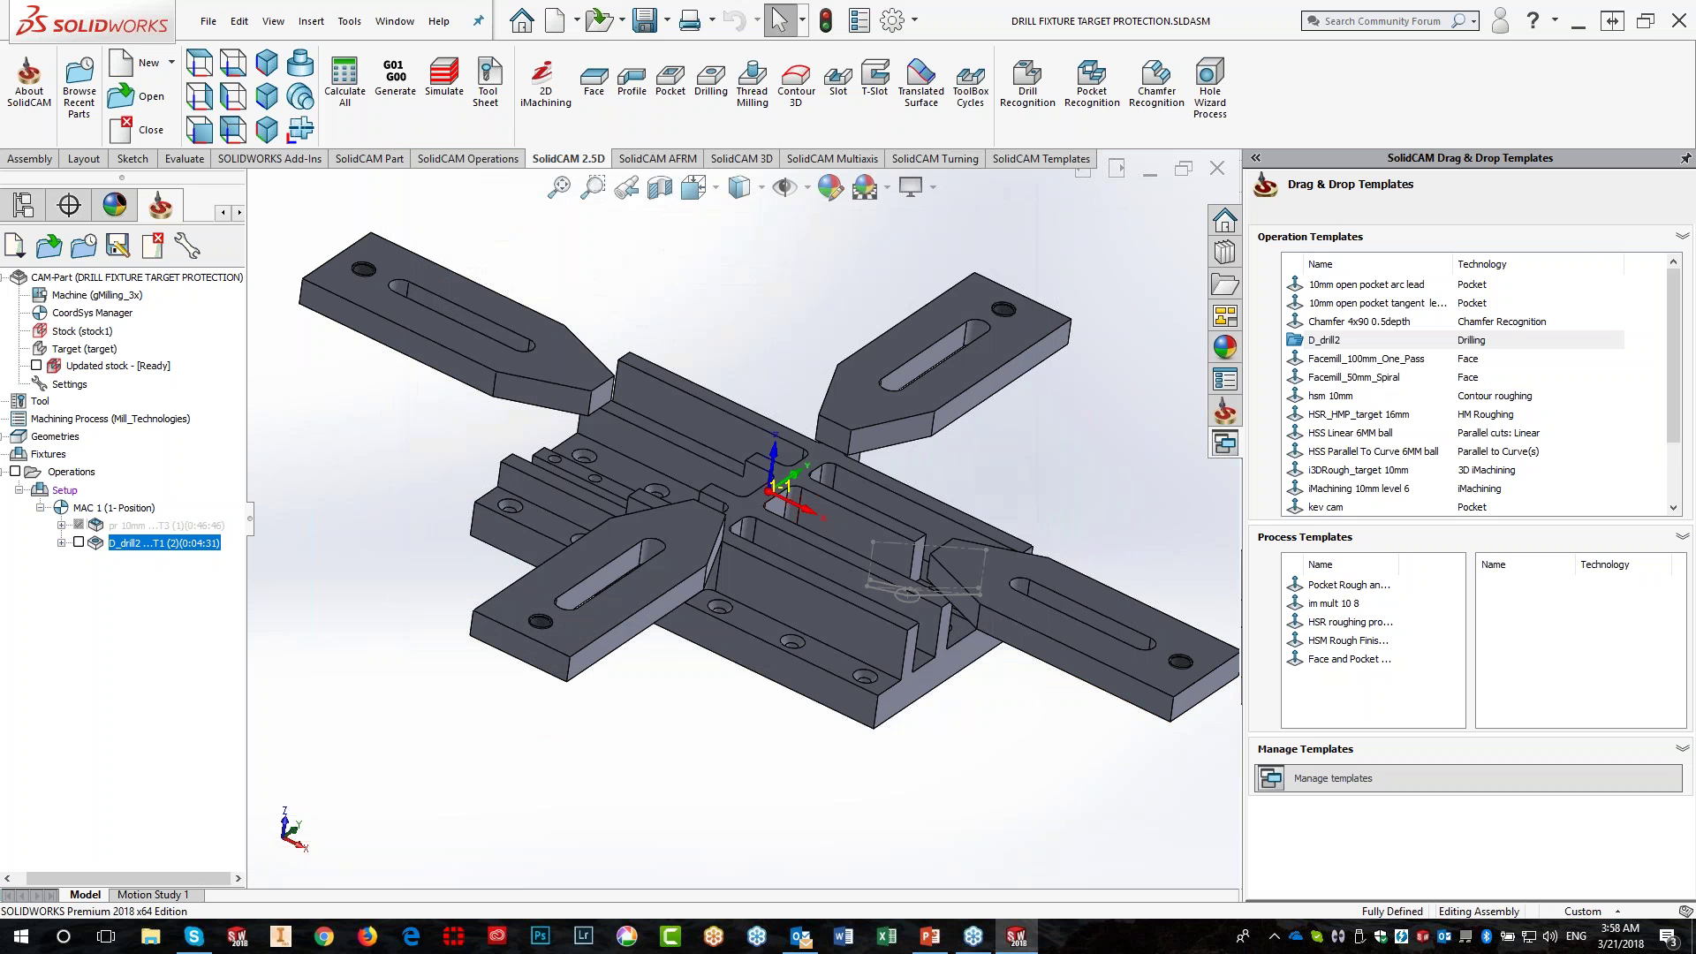
Delete the D_drill2 operation from the CAM-Part
left_click(132, 528)
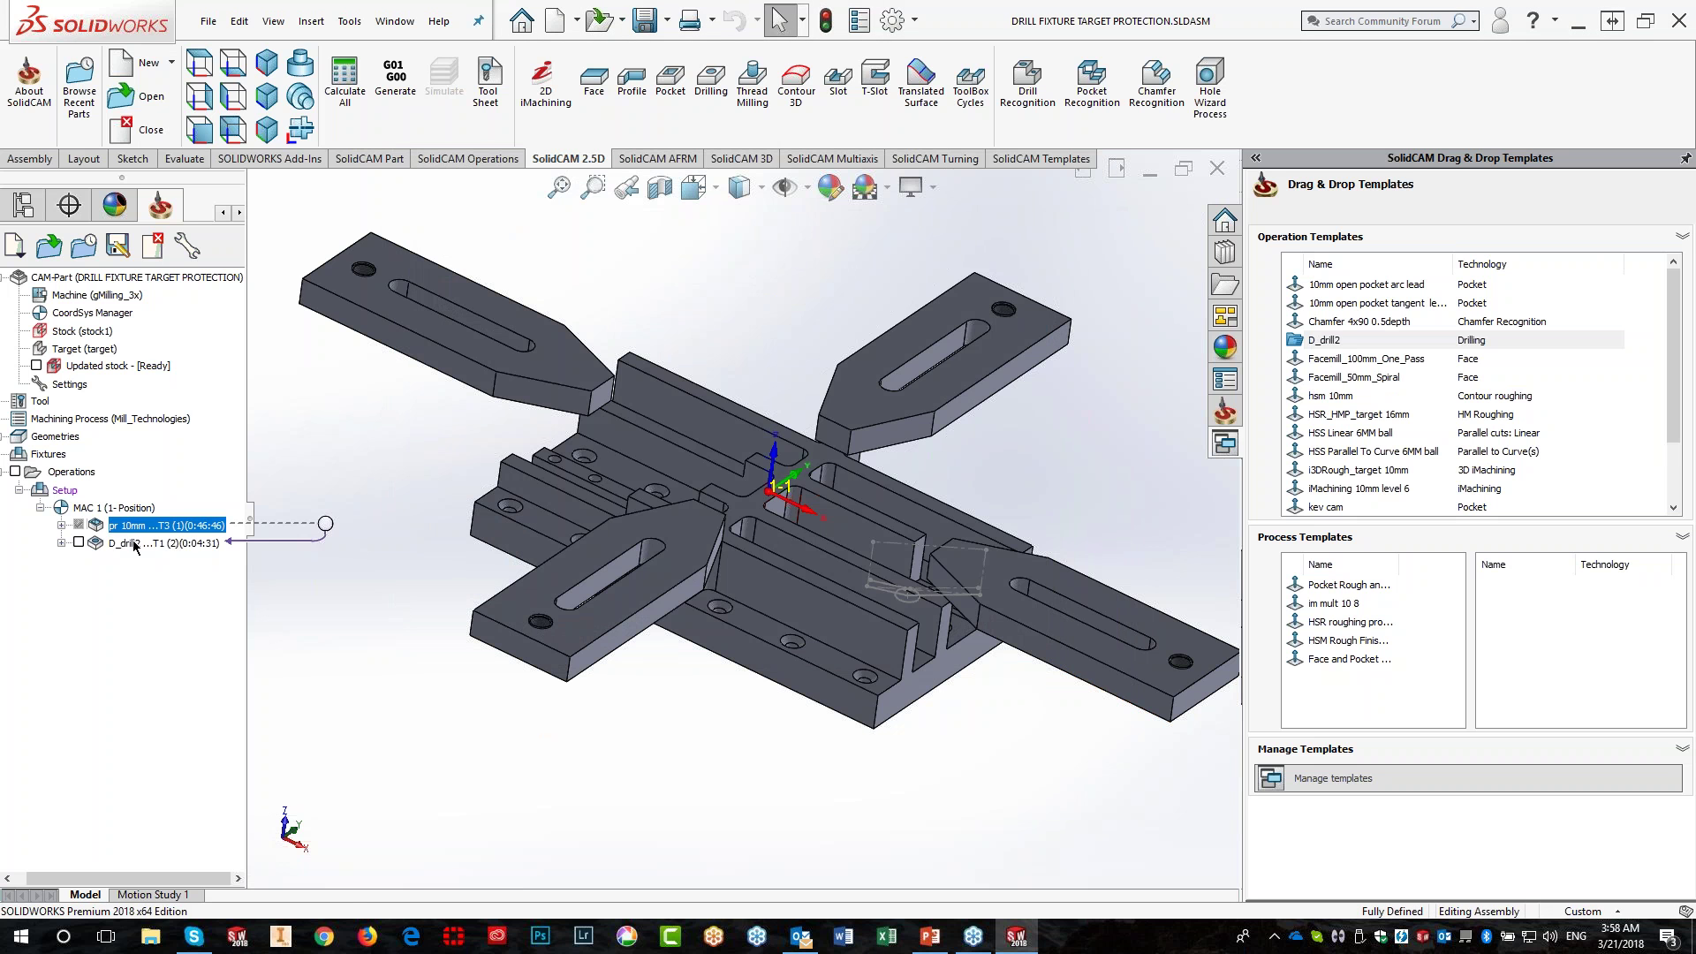
right_click(135, 546)
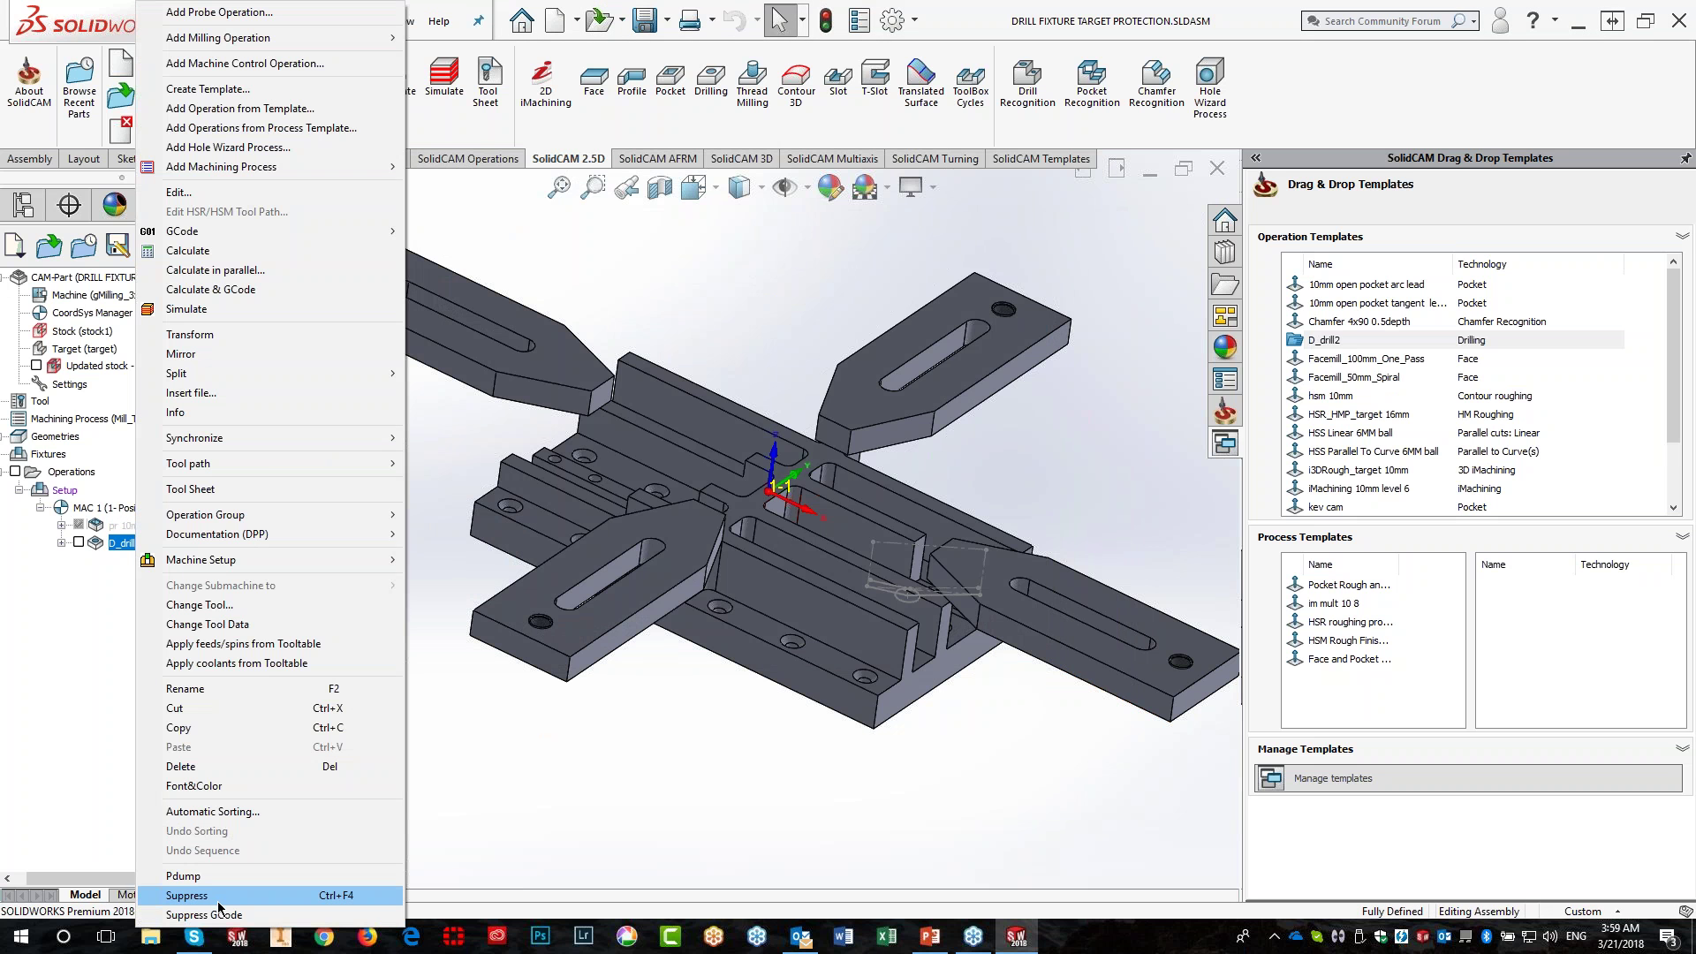
left_click(182, 766)
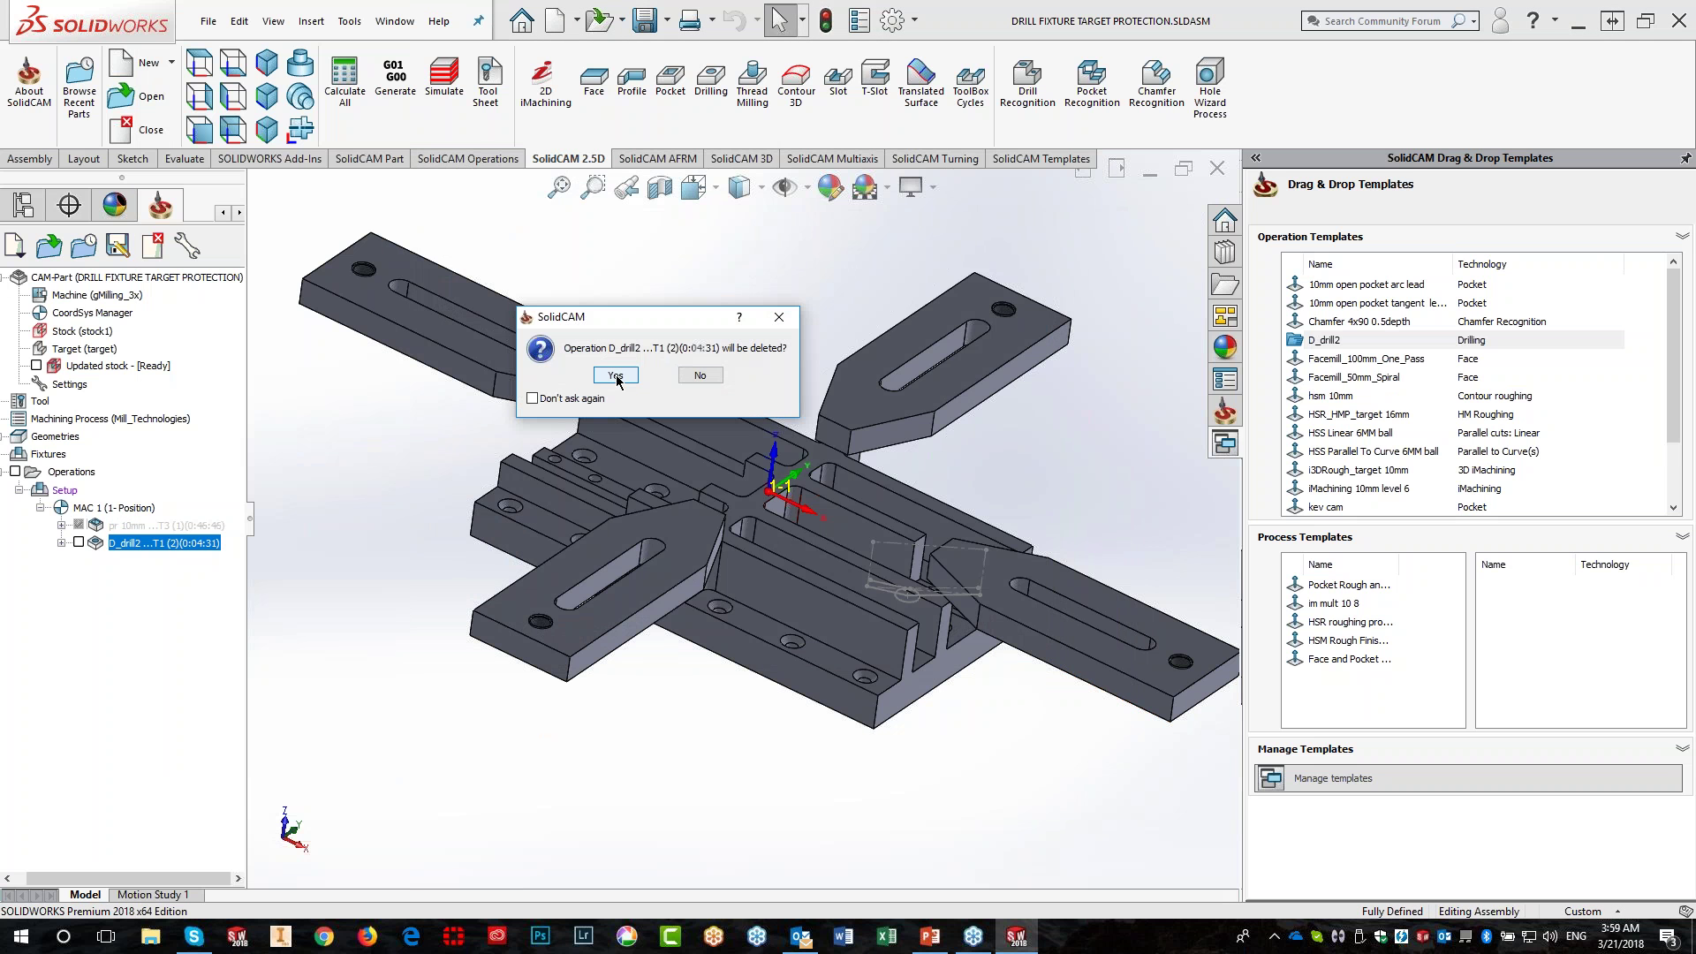
left_click(617, 375)
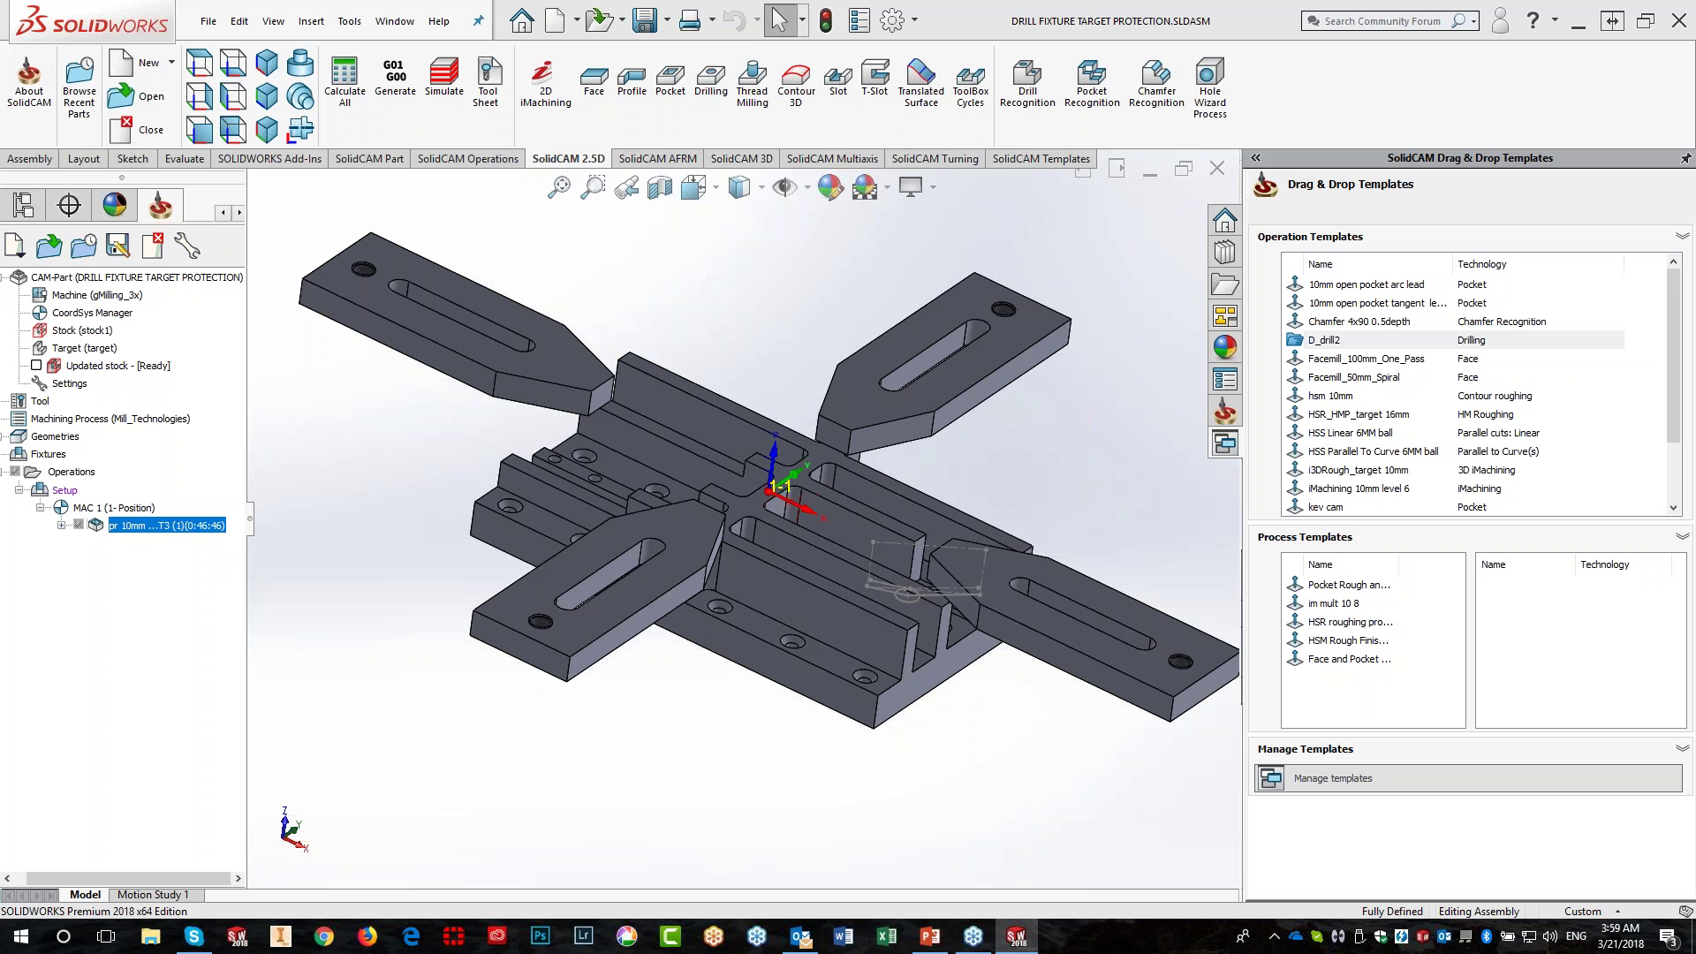
Clean up the CAM-Part by removing GCode files, both kinds of updated stock model files, unused geometries and unused tools
right_click(144, 279)
left_click(217, 665)
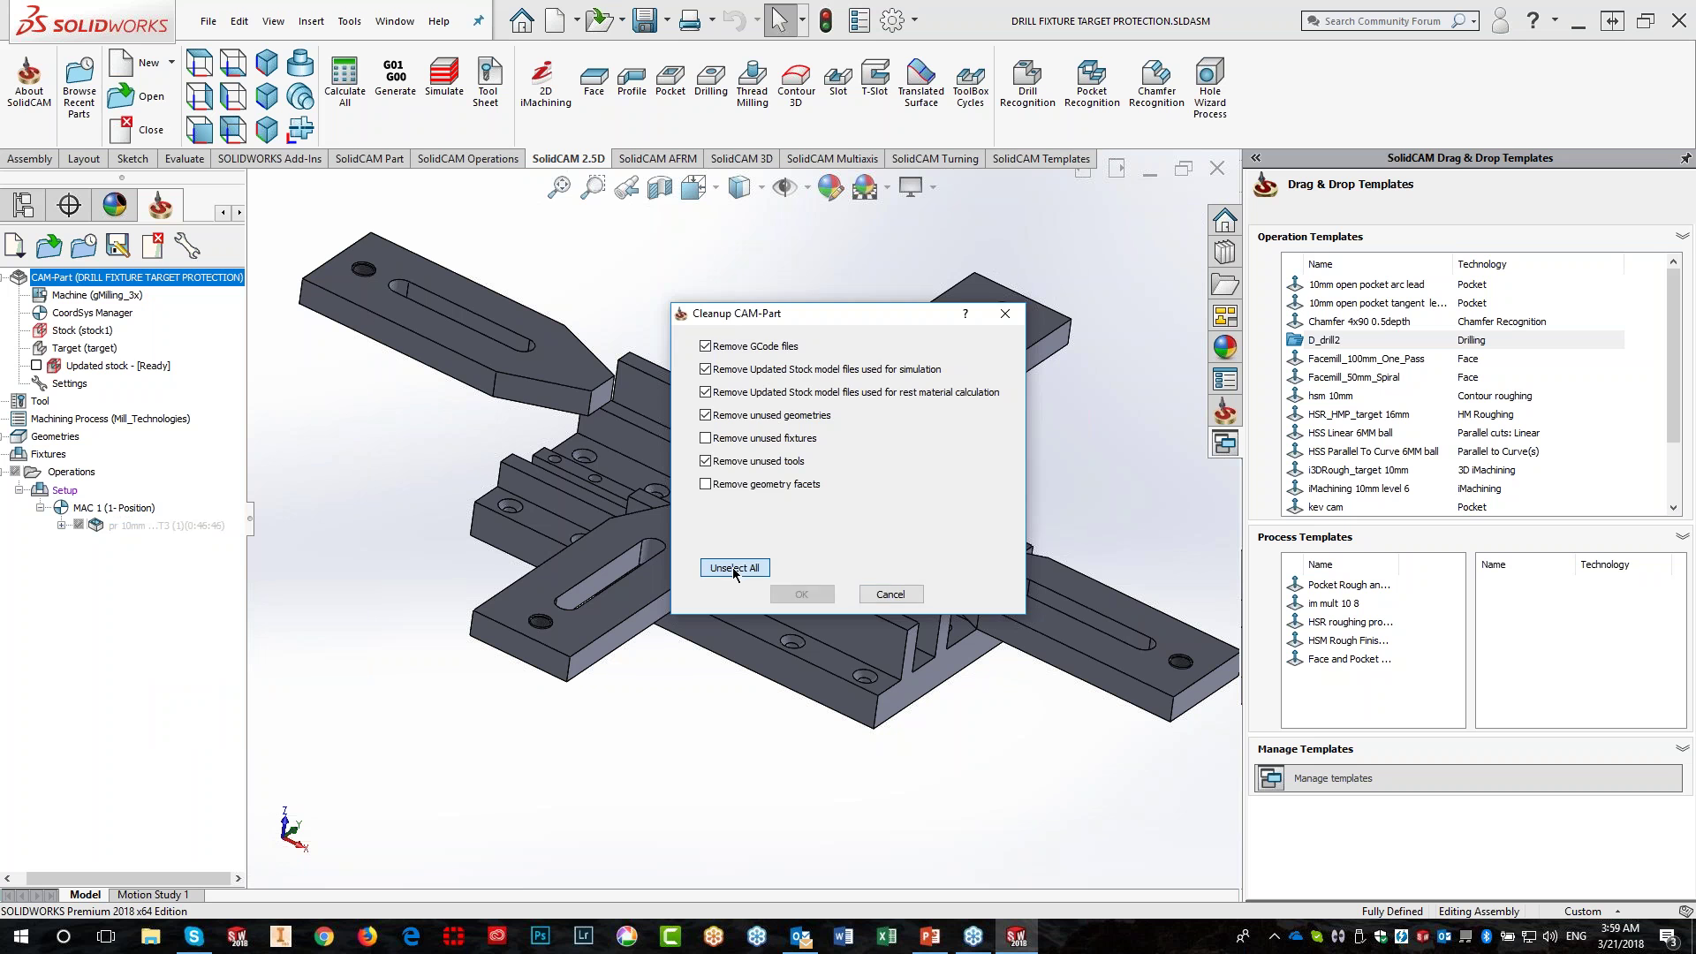
left_click(801, 594)
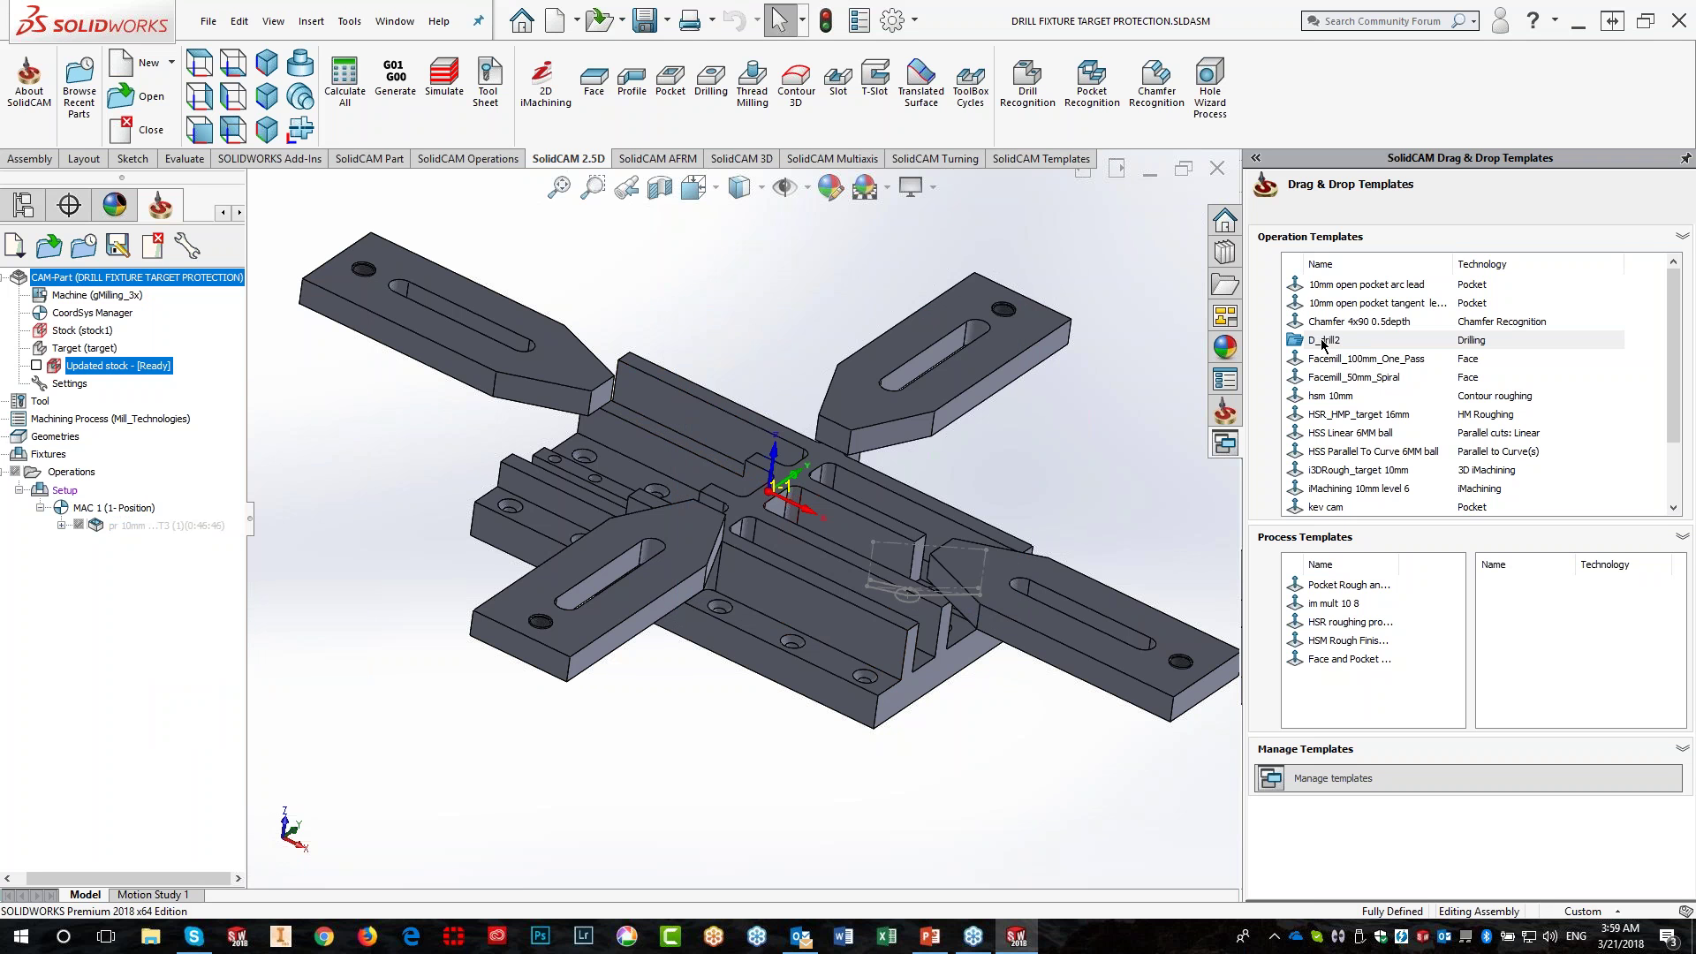
Open the D_drill2 template for editing and set its drill cycle type to G83
left_click_drag(1322, 344, 298, 607)
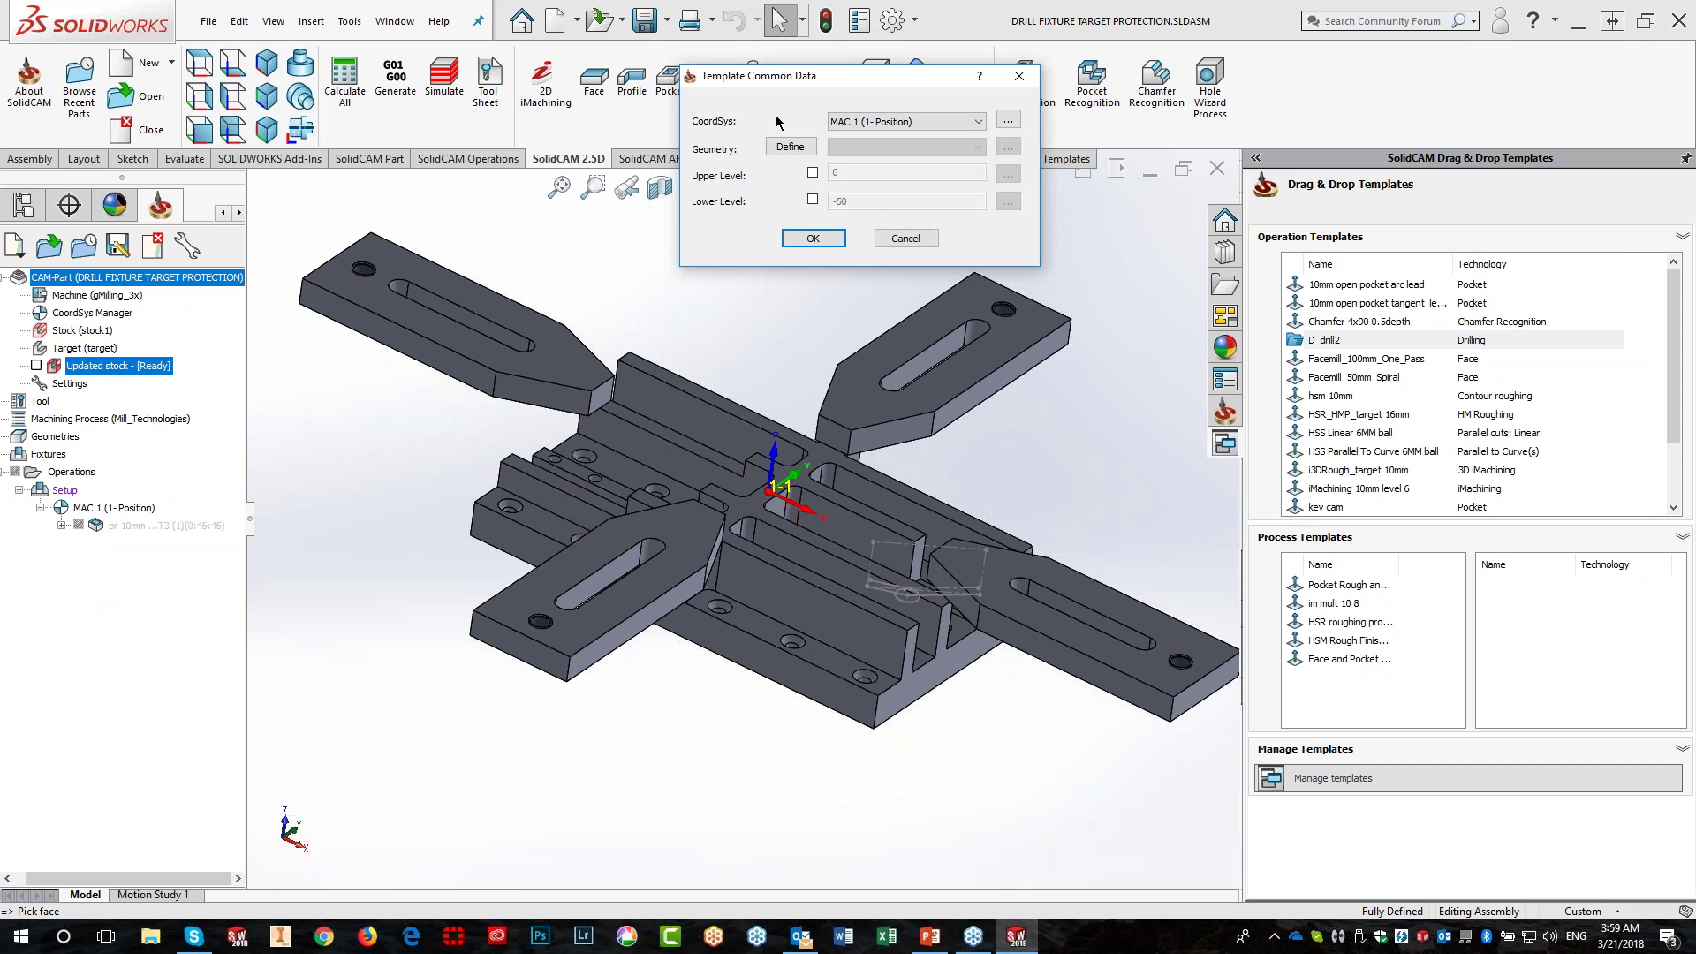
left_click(896, 238)
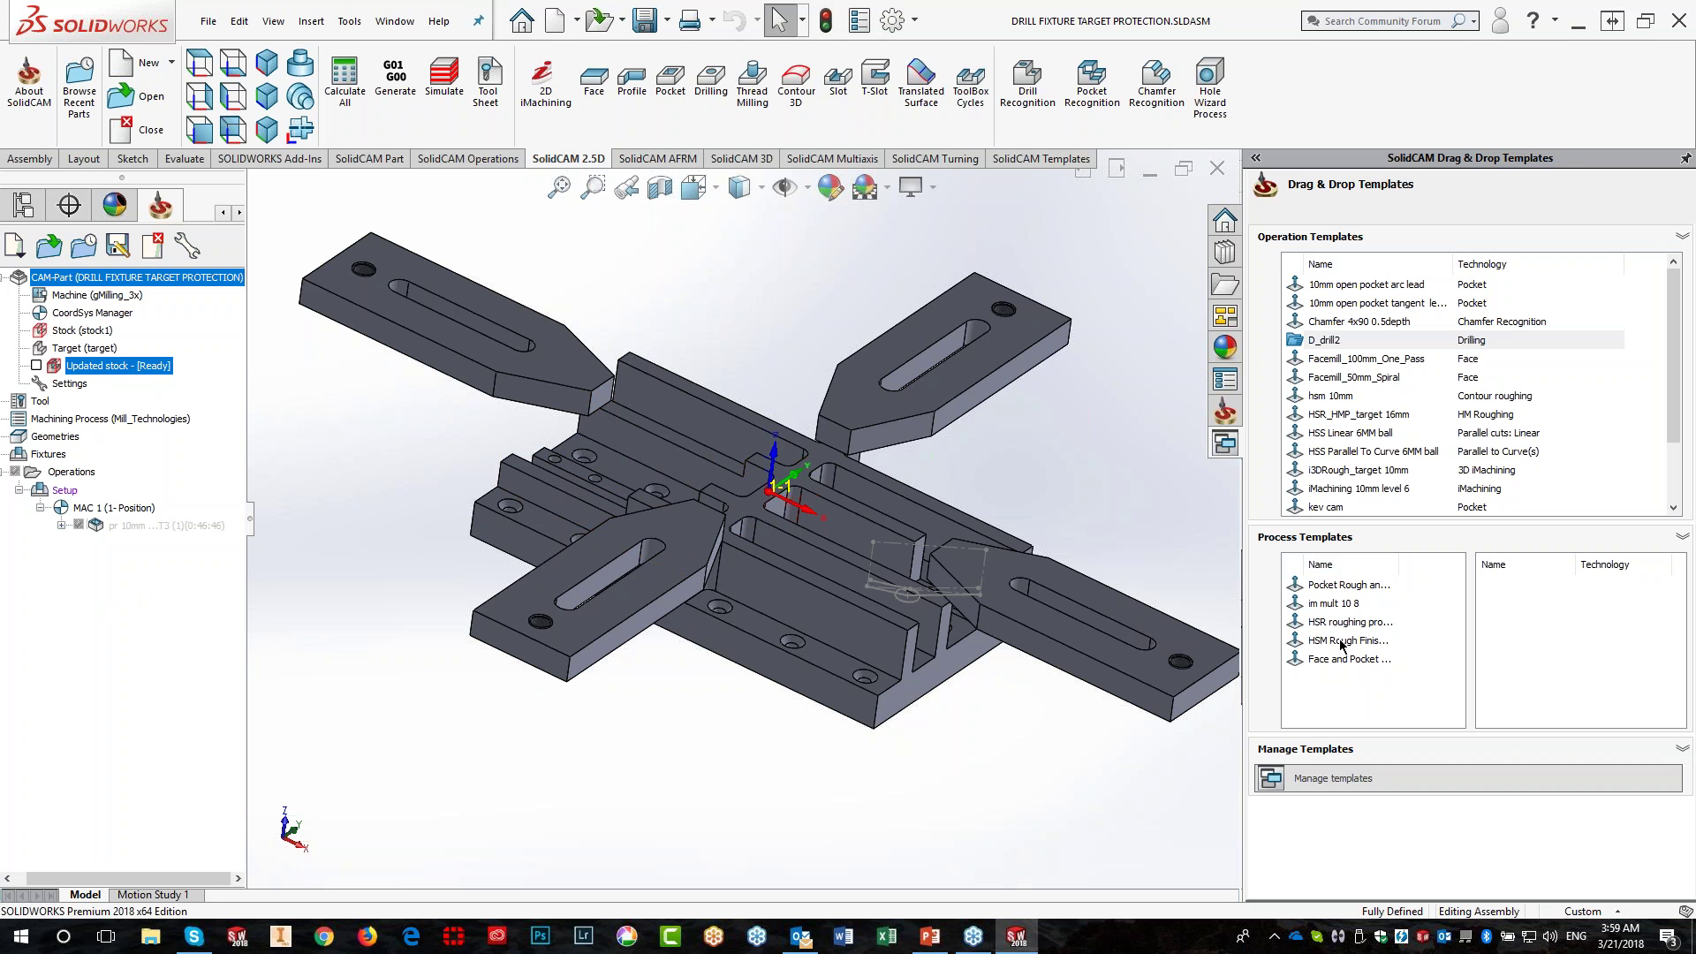
left_click_drag(1349, 346, 1349, 349)
double_click(1349, 349)
left_click(461, 284)
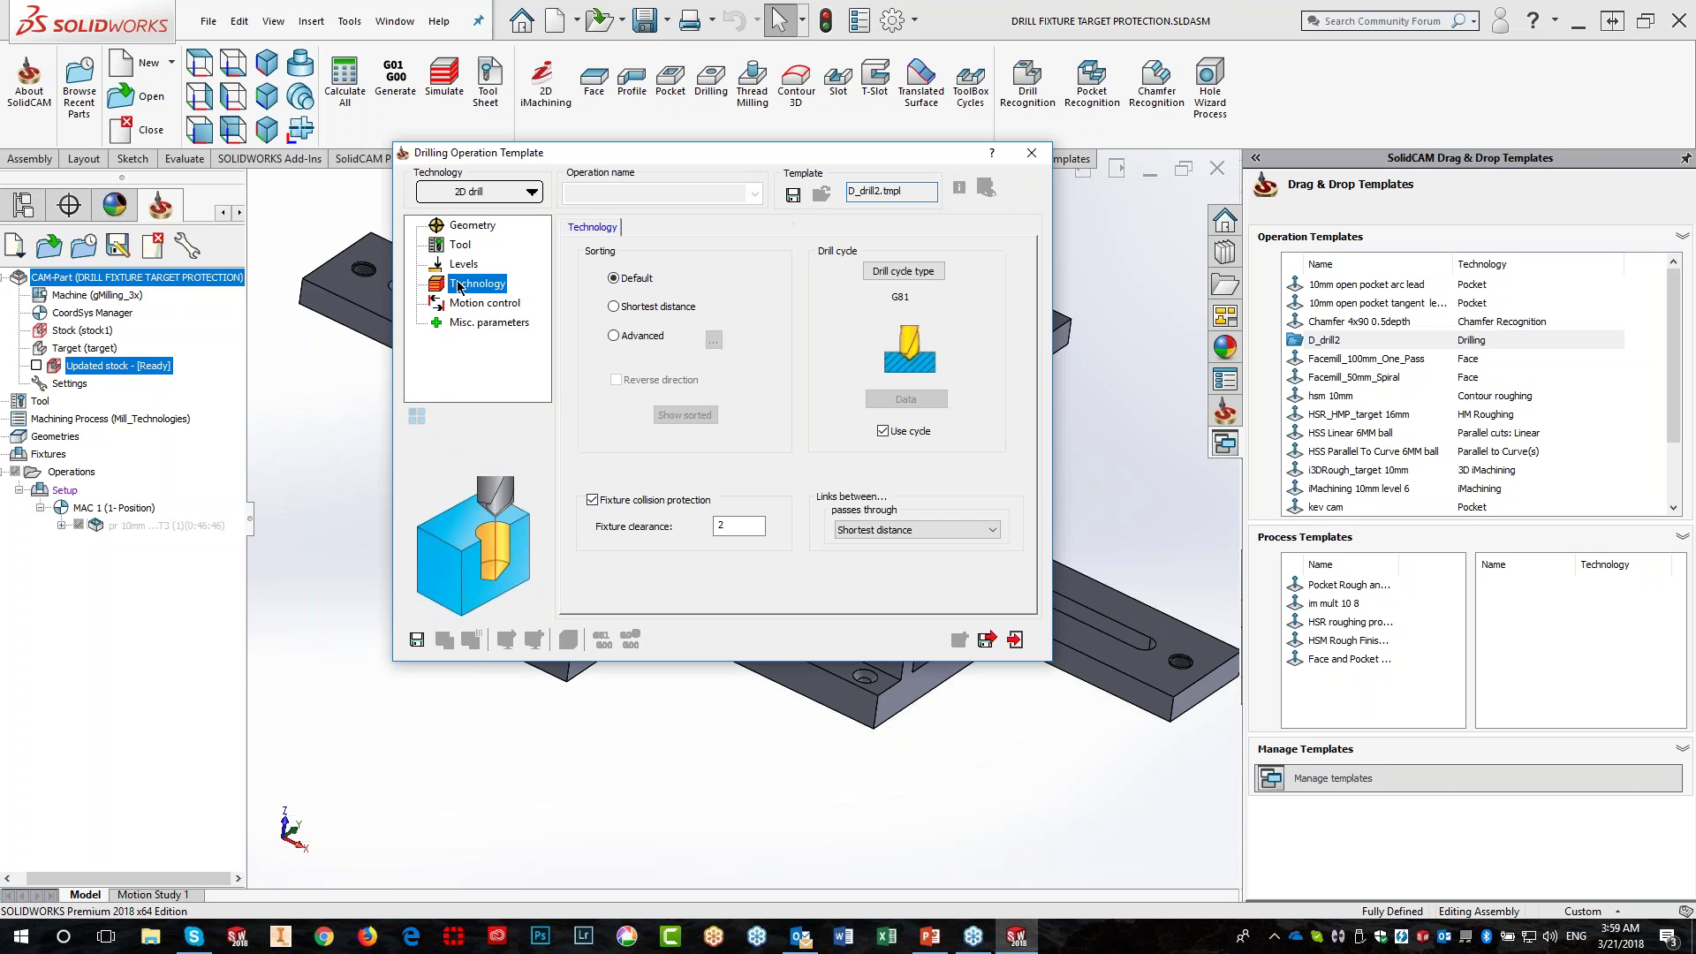
left_click(908, 273)
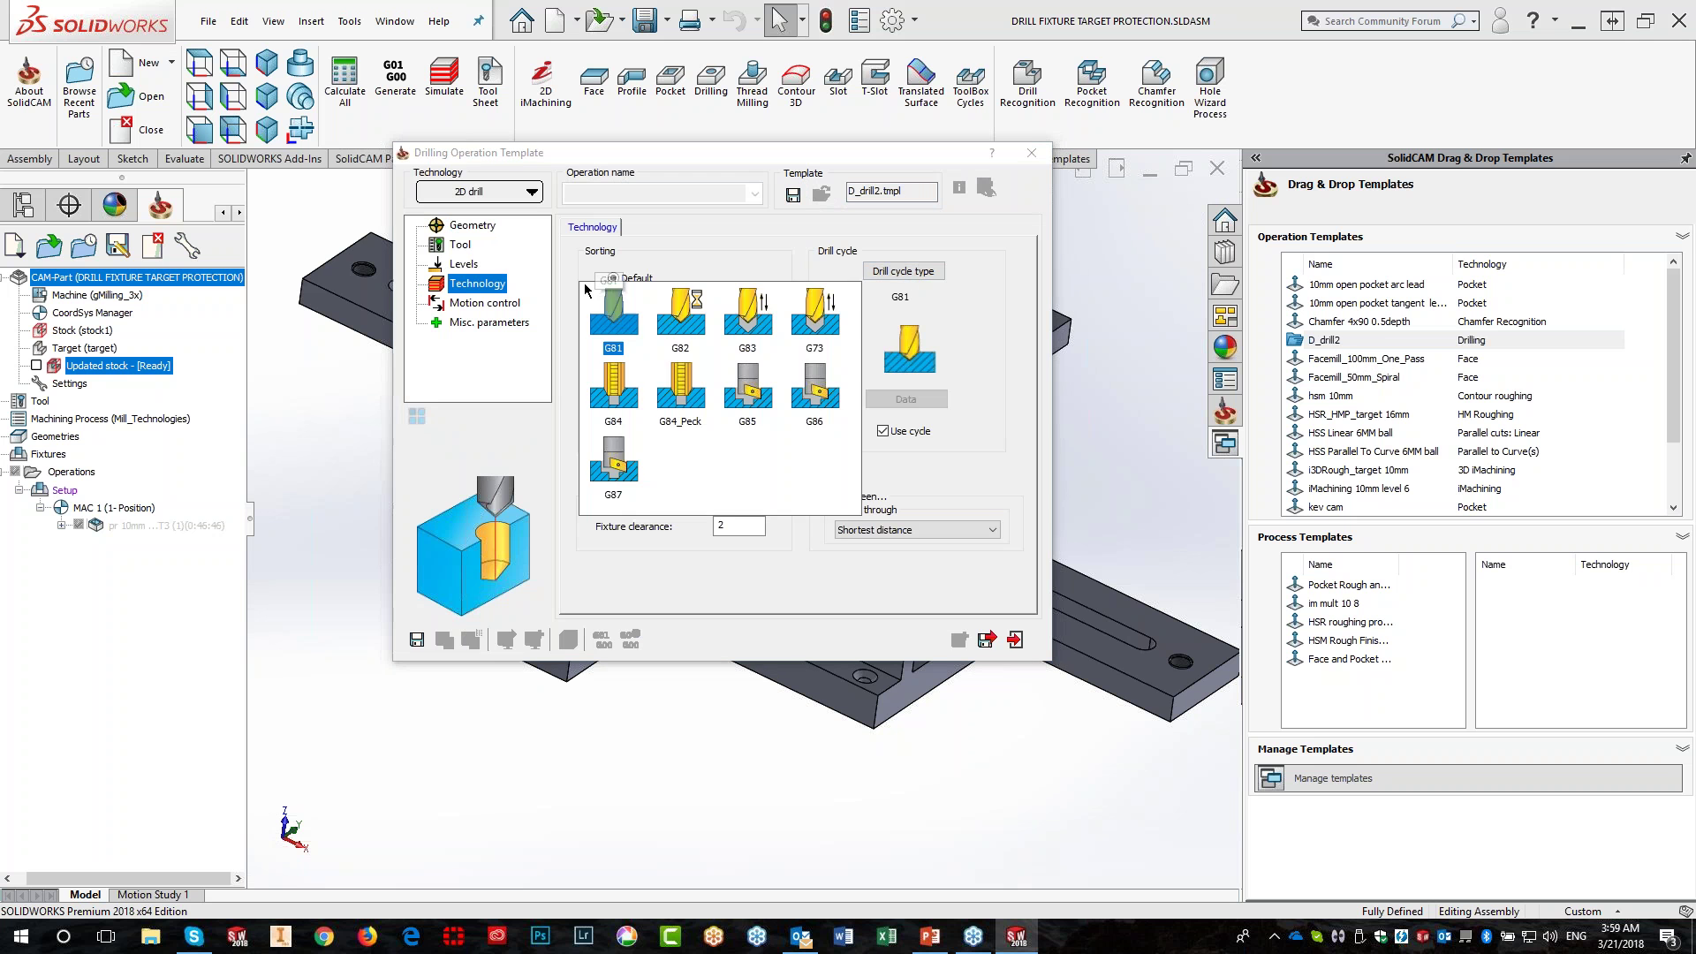
left_click(742, 322)
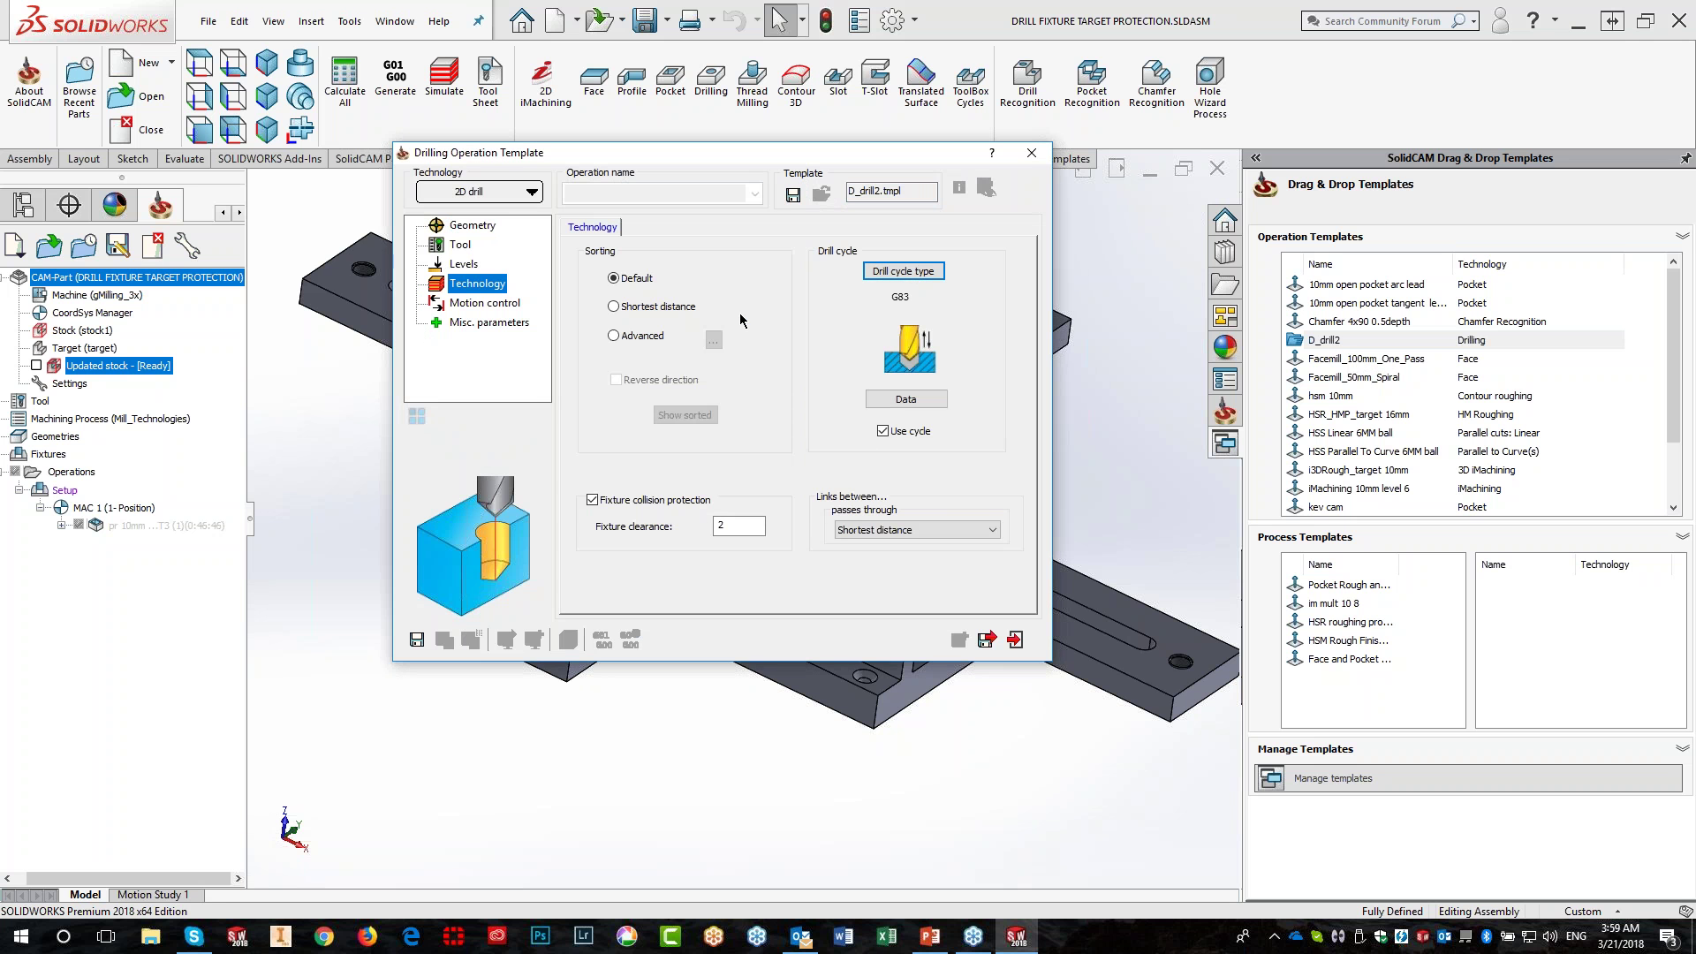
Set the G83 drill cycle's step down to 3, and save and exit the D_drill2 template
left_click(899, 407)
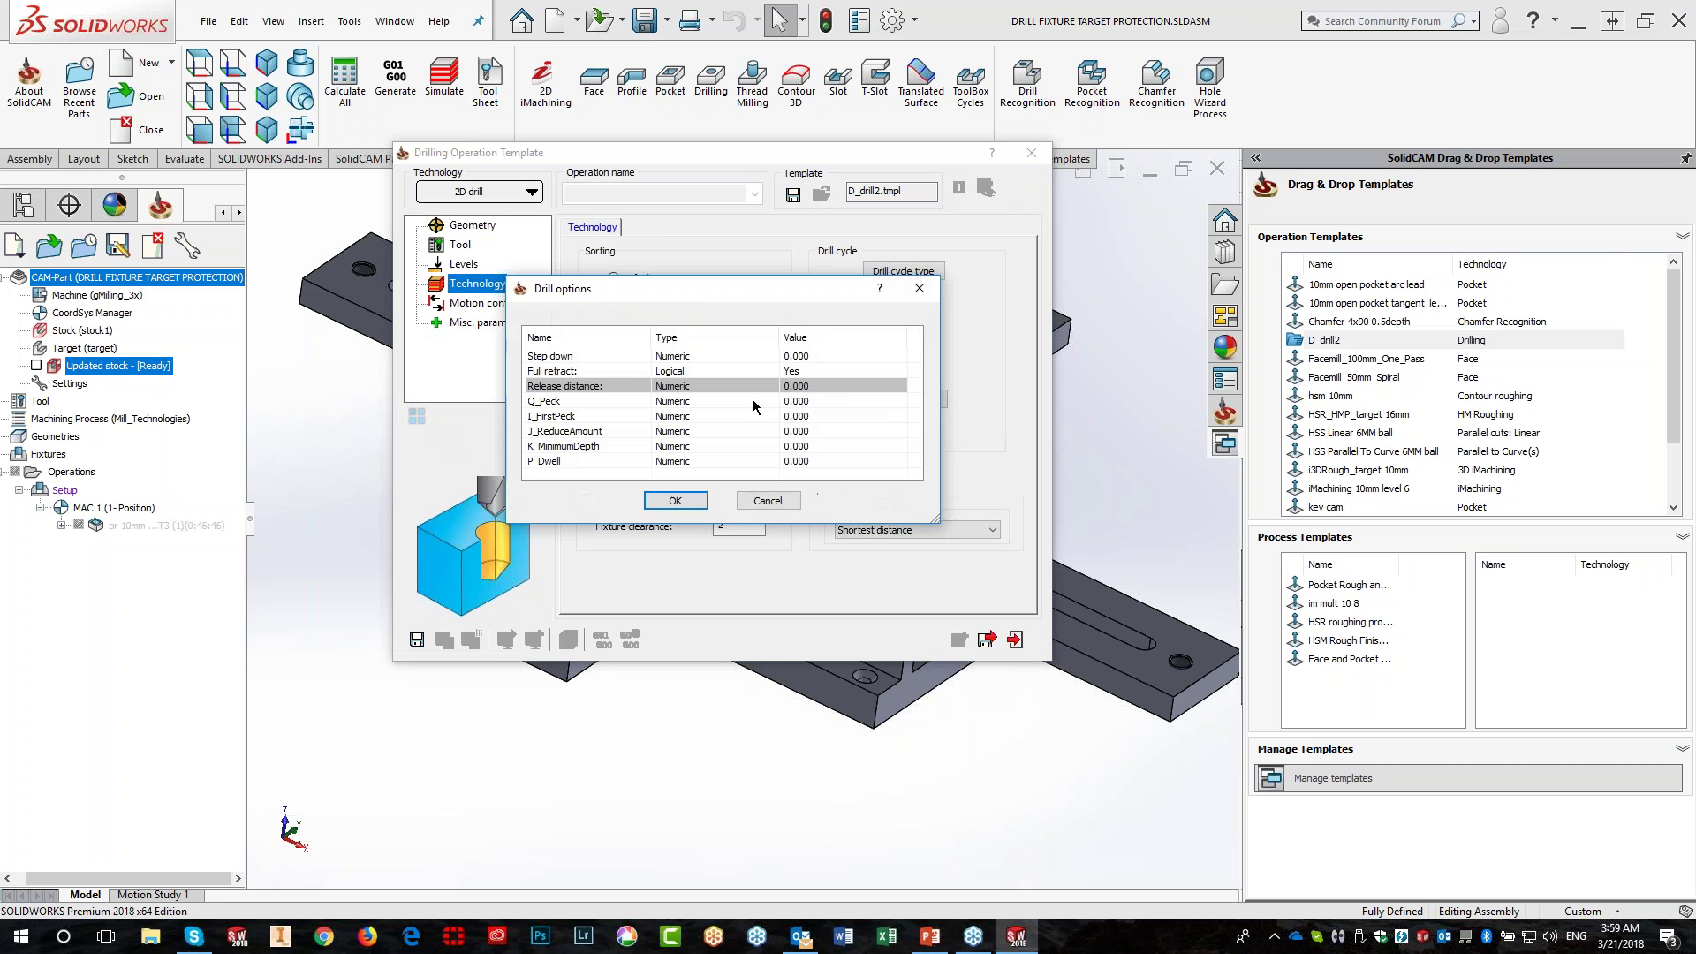
double_click(827, 356)
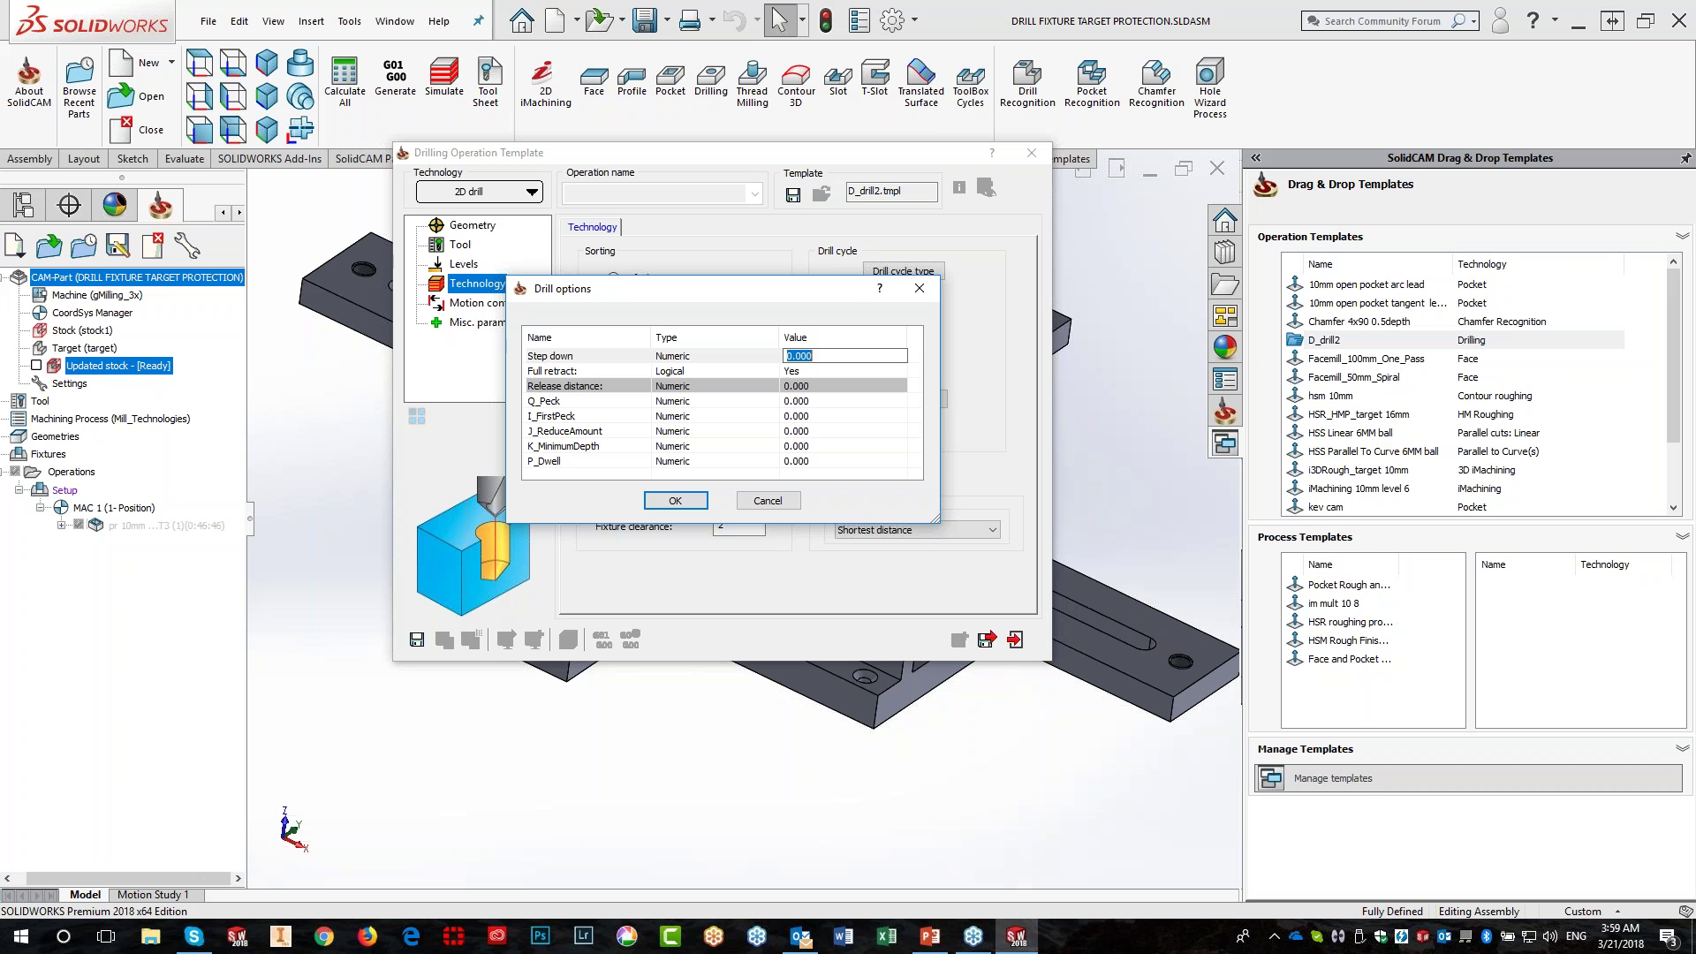
type("3")
left_click(675, 501)
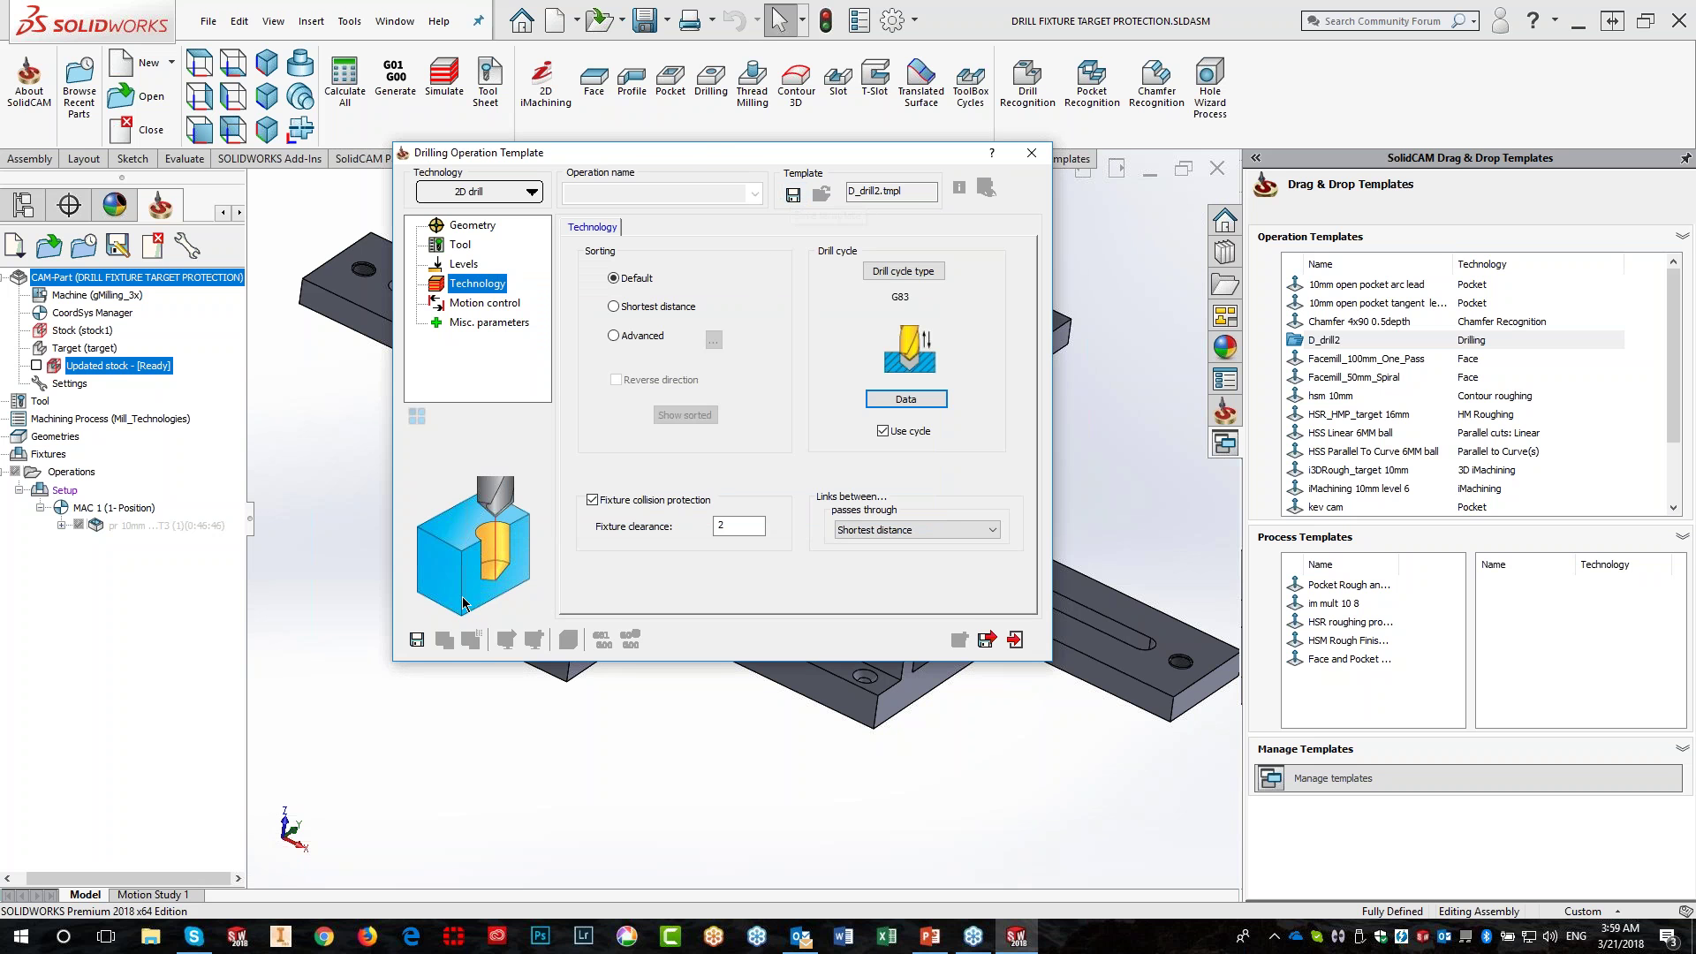
left_click(420, 642)
left_click(987, 640)
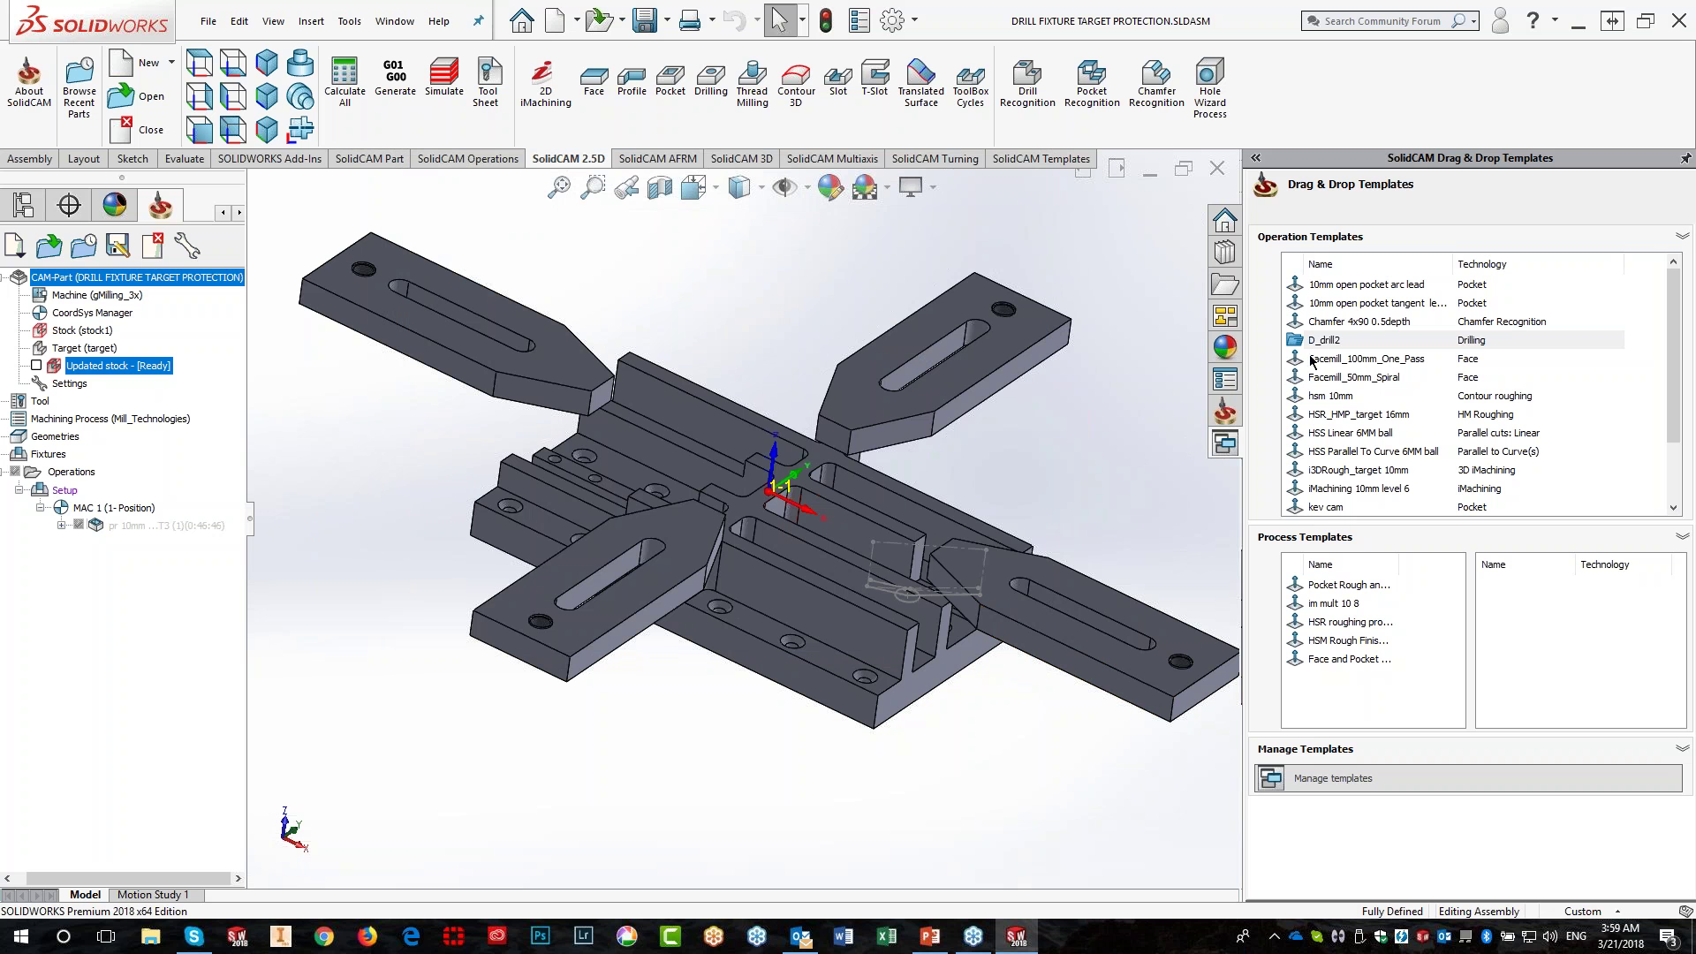
Apply the D_drill2 template to the CAM-Part and define its drill geometry from the hole positions on the clamped part's lower ledge
left_click_drag(1320, 345, 99, 608)
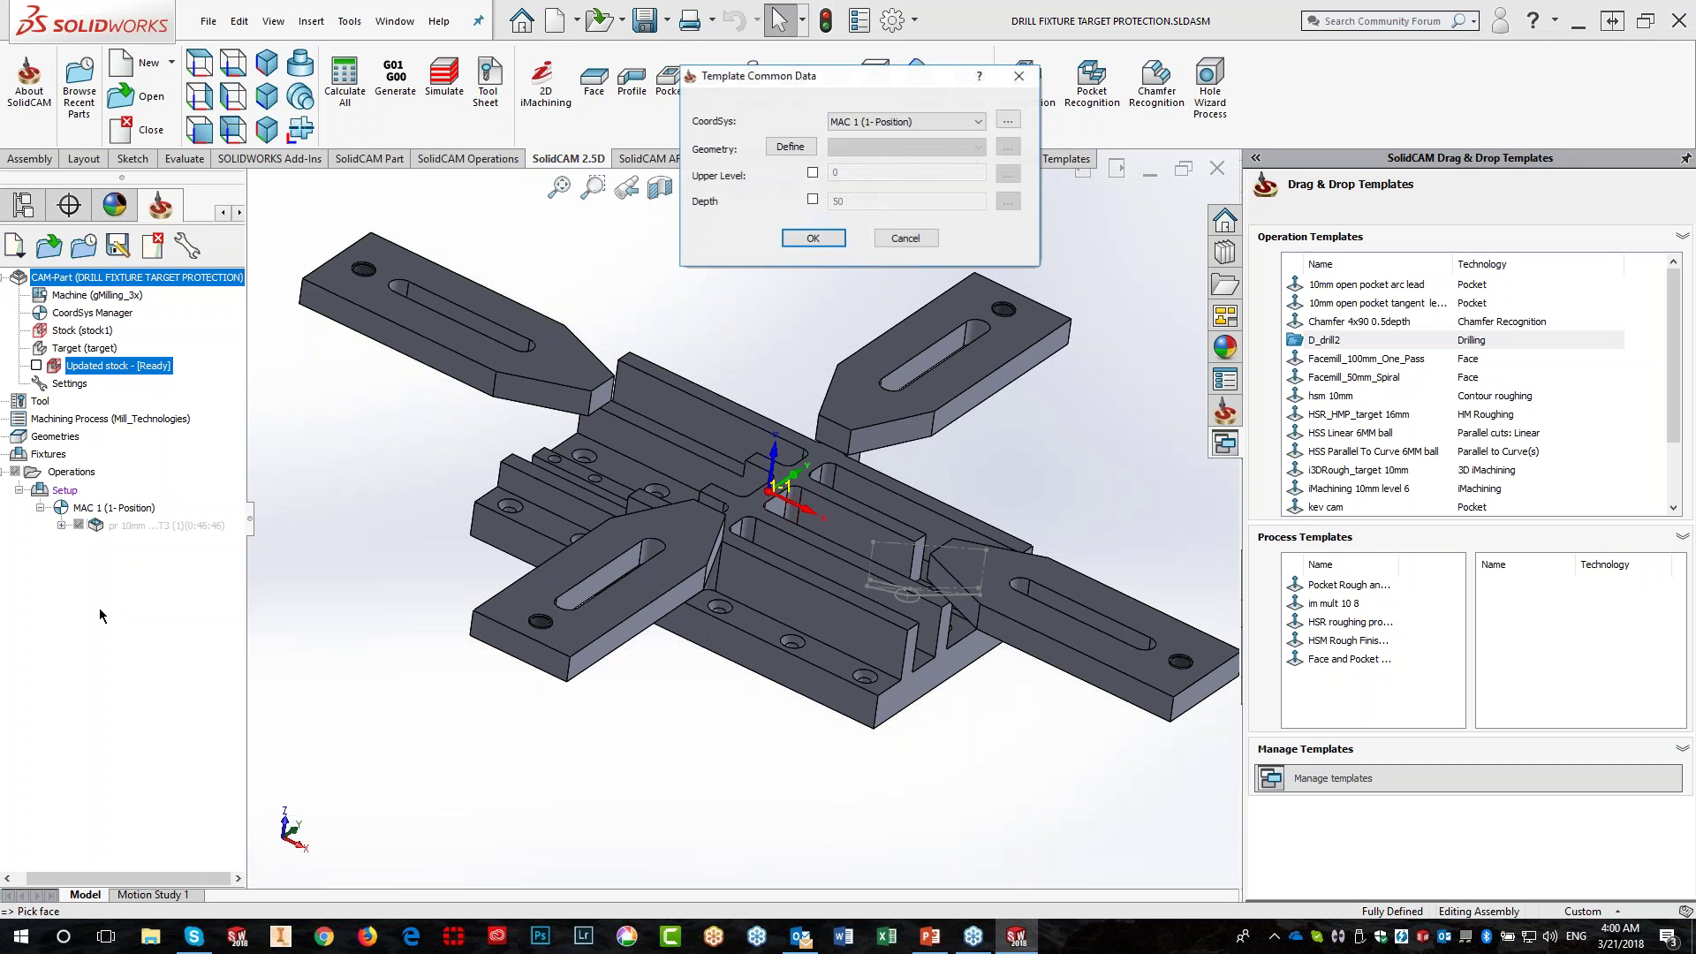
left_click(791, 147)
left_click(536, 525)
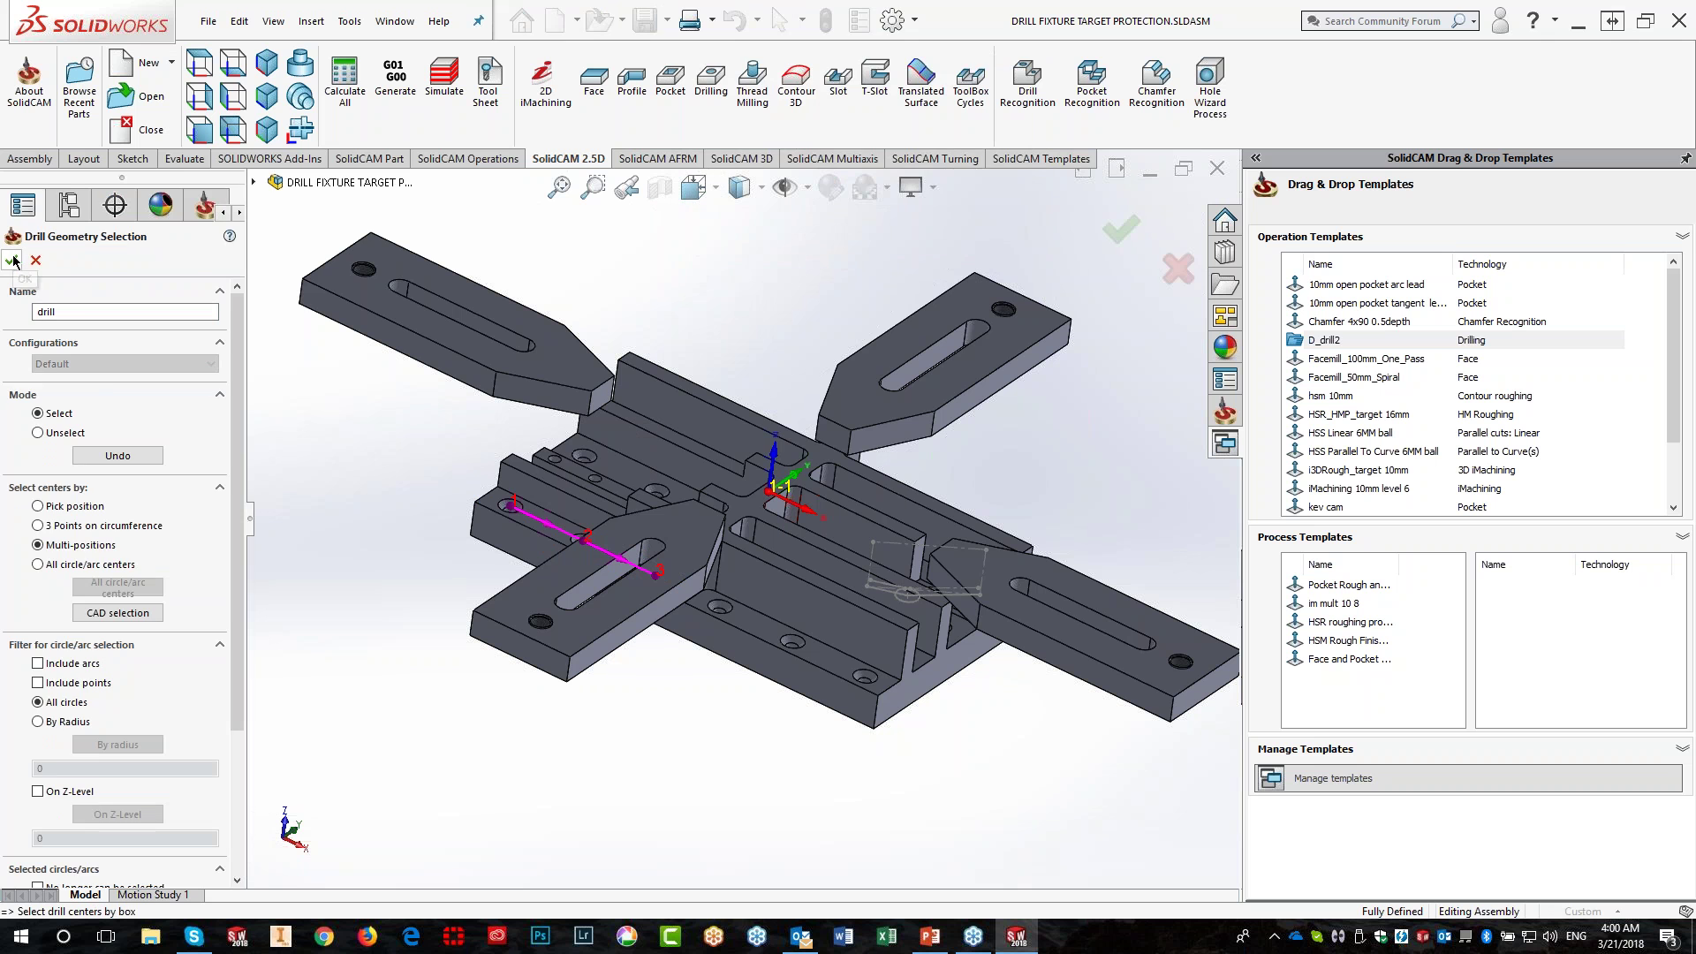
left_click(10, 258)
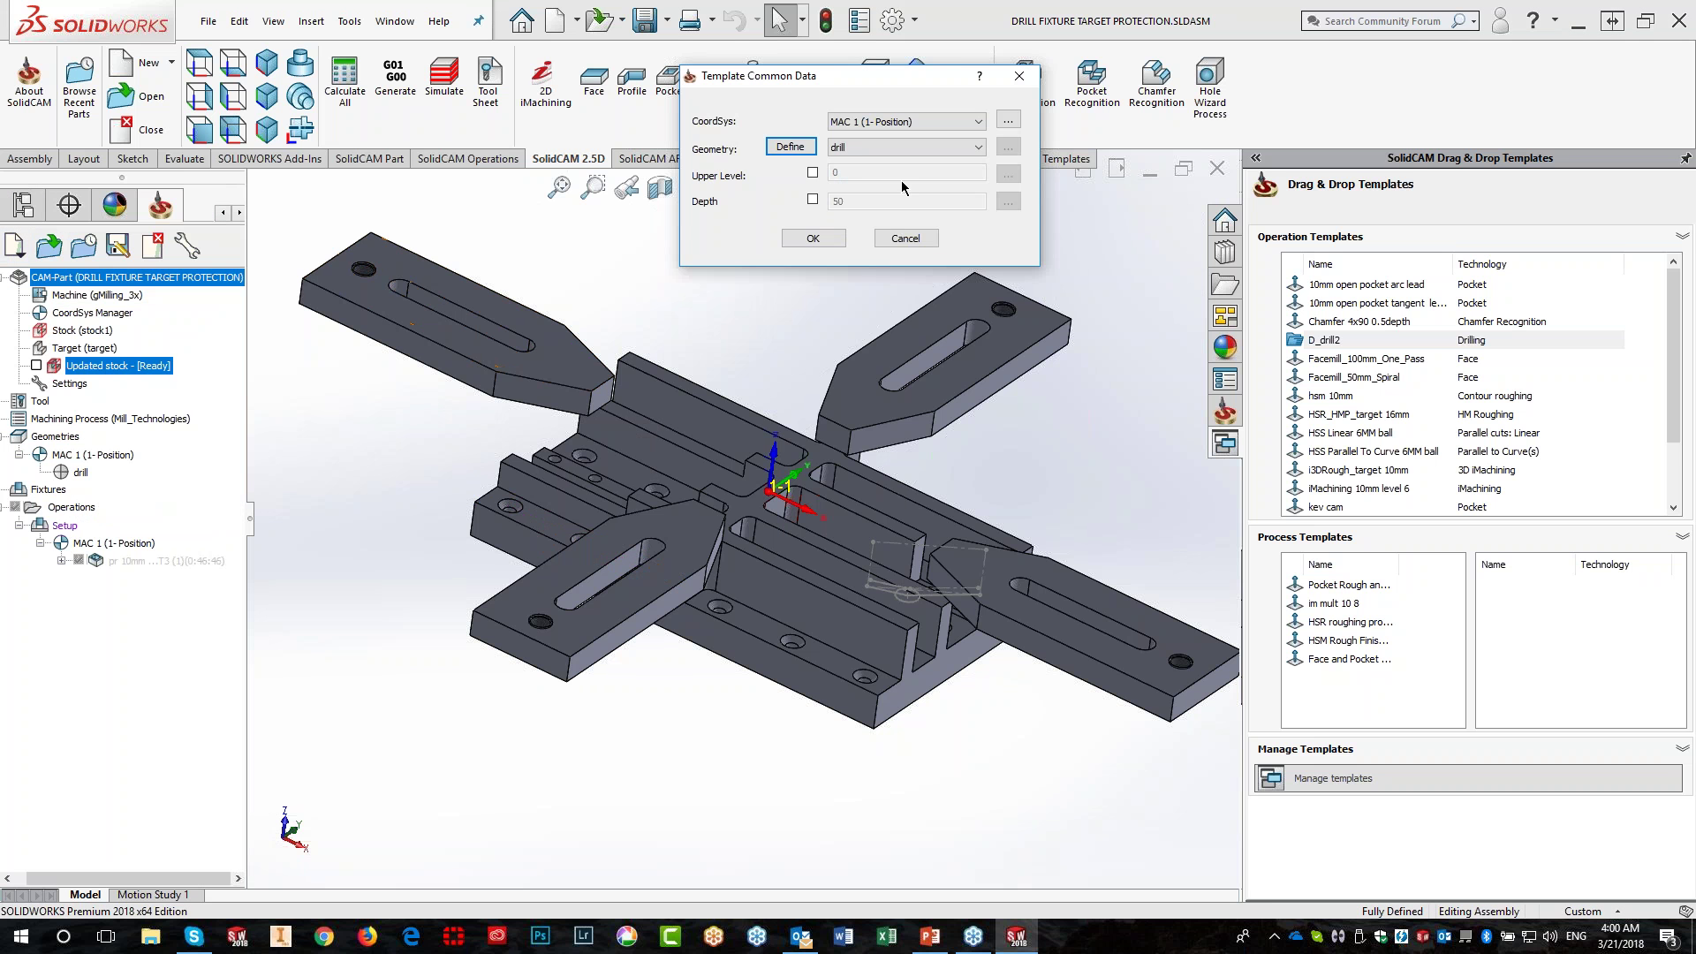
Try an upper level of -30 picked from the holed ledge, disable that override, and create the operation with depth 50
left_click(813, 172)
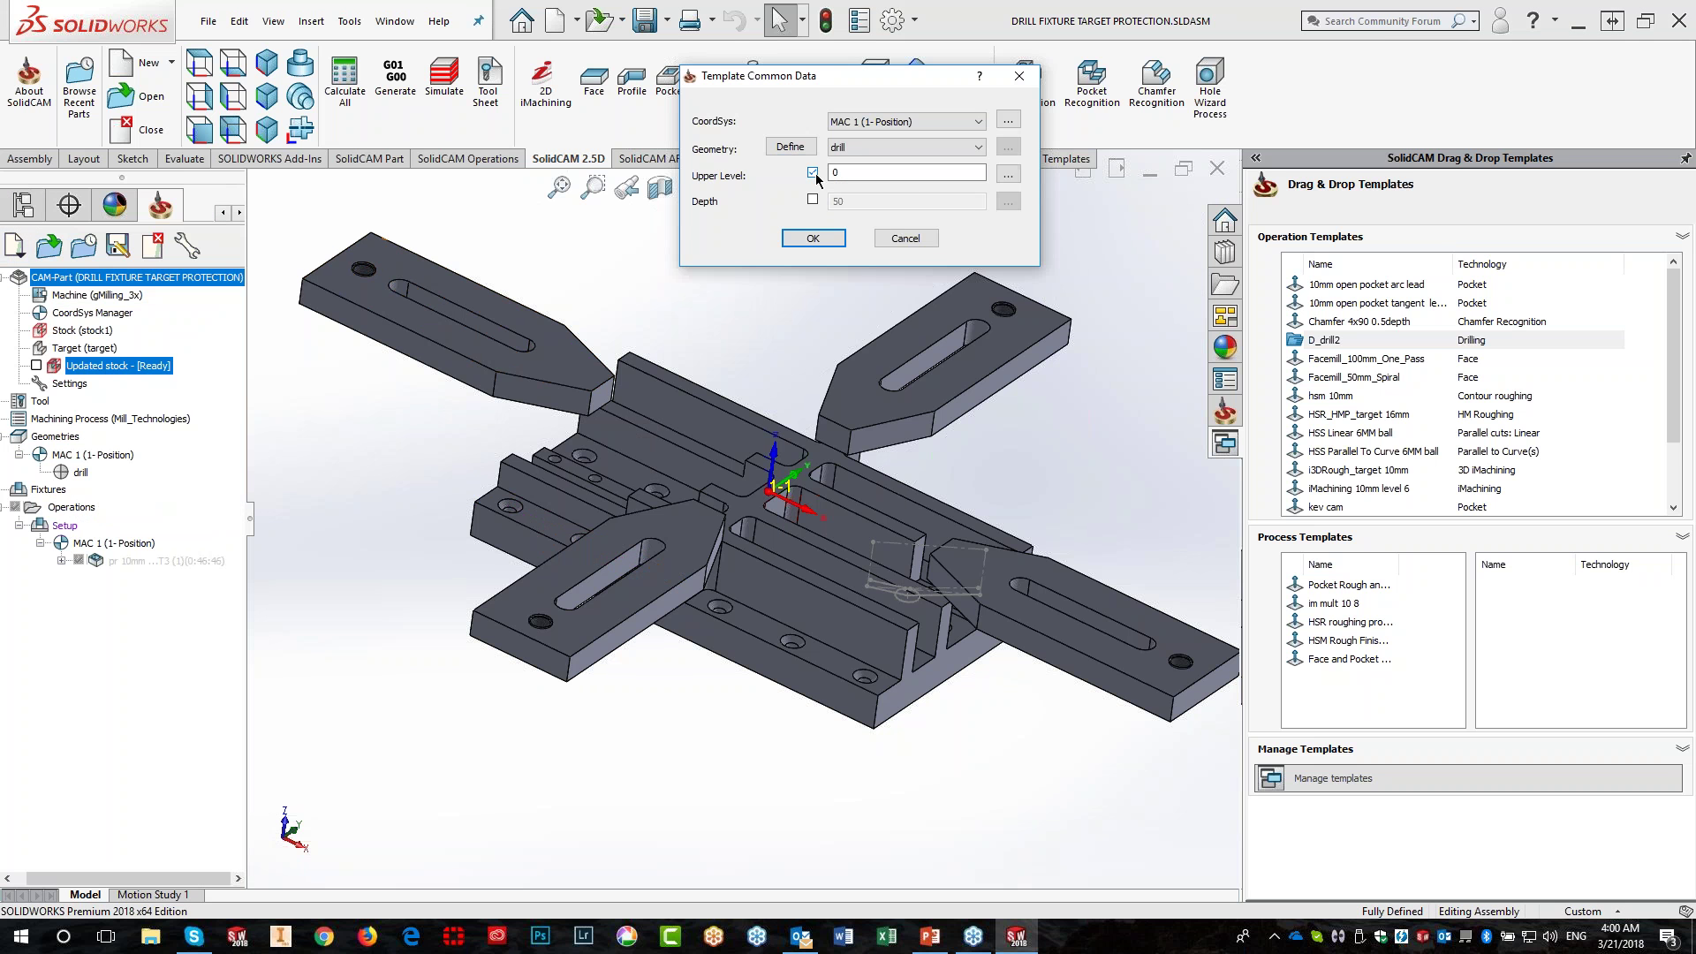
left_click(812, 200)
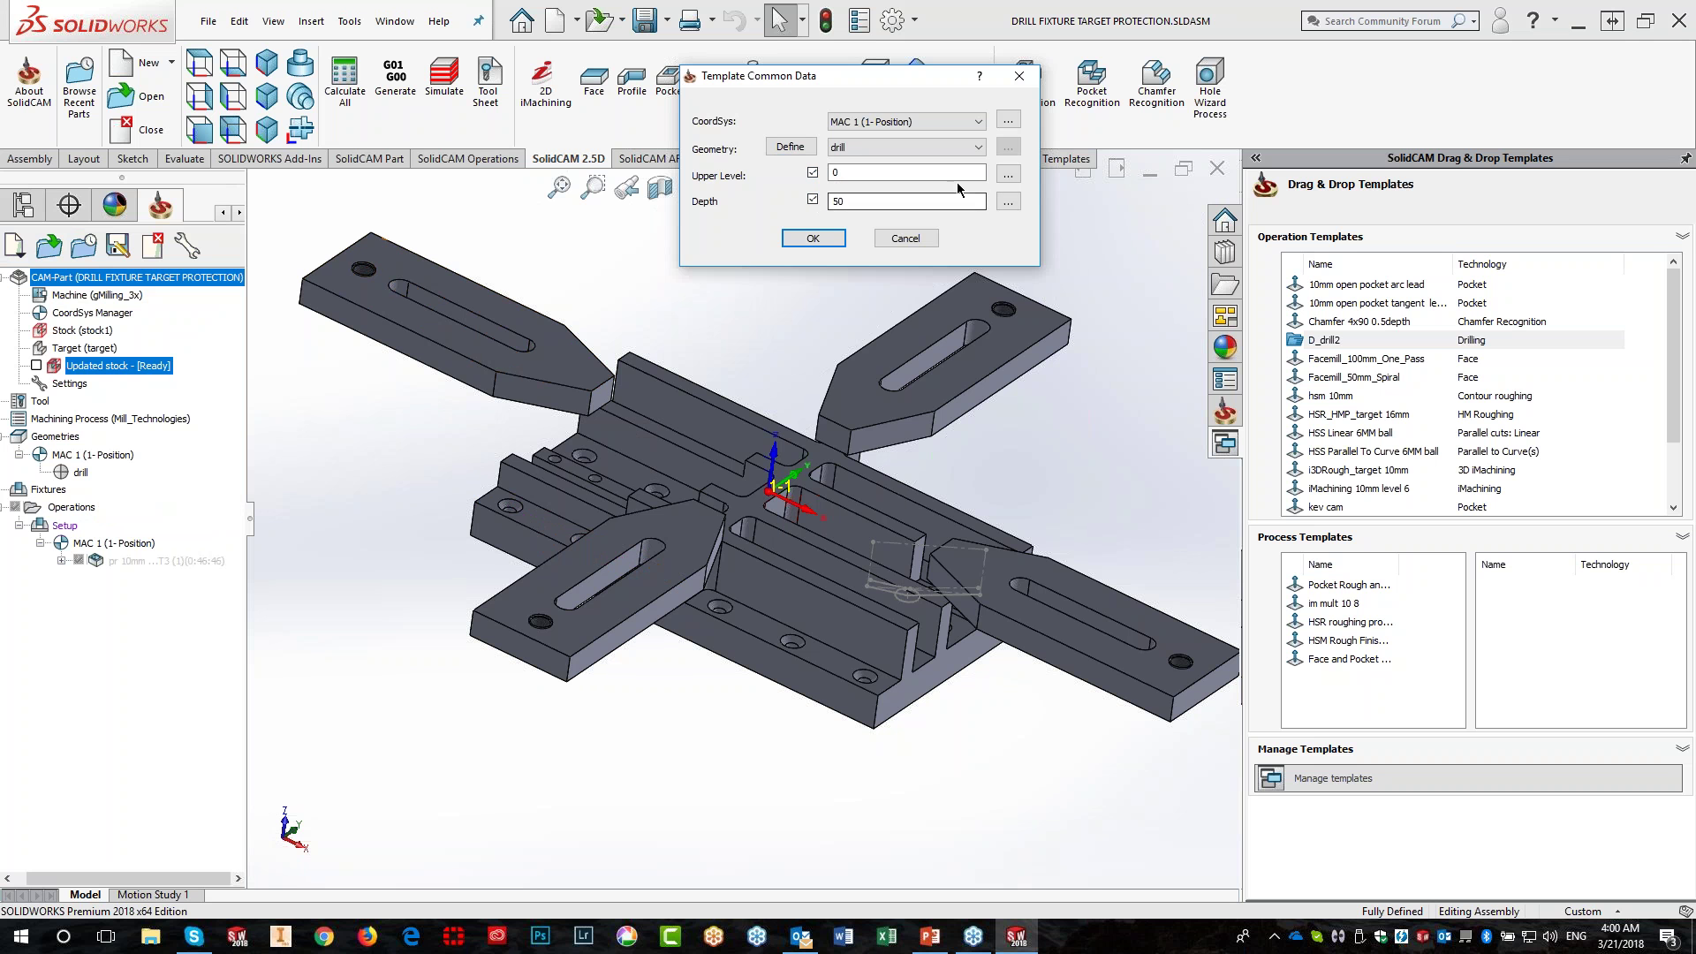
left_click(1009, 175)
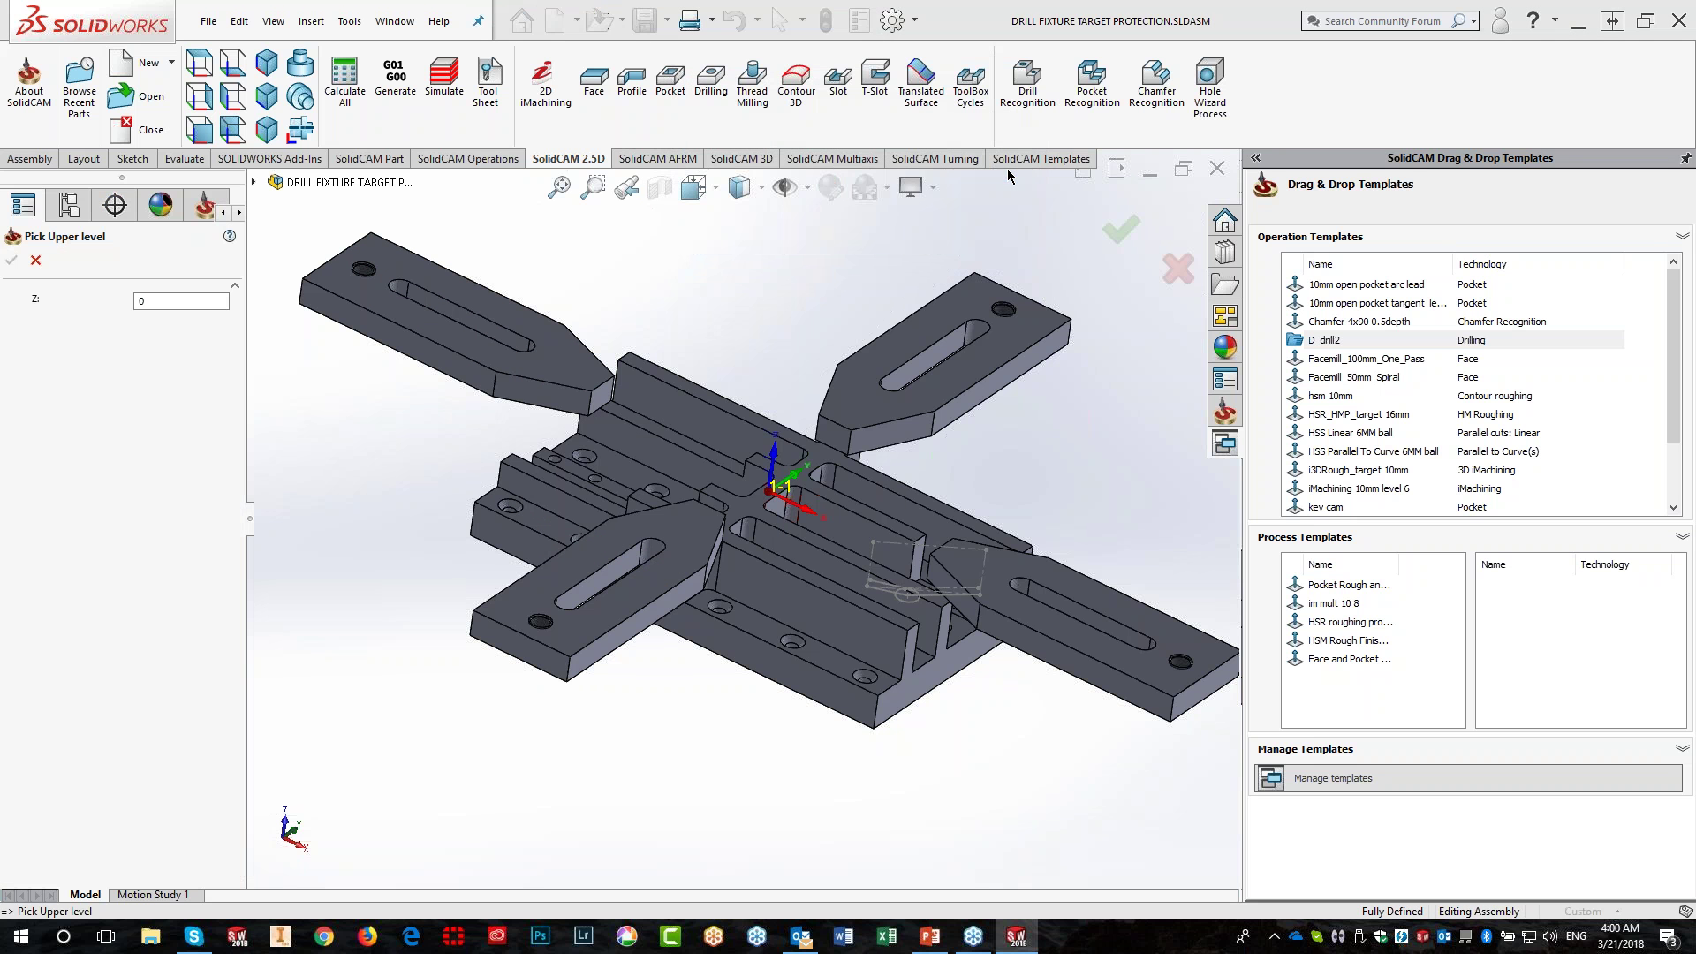
left_click(527, 517)
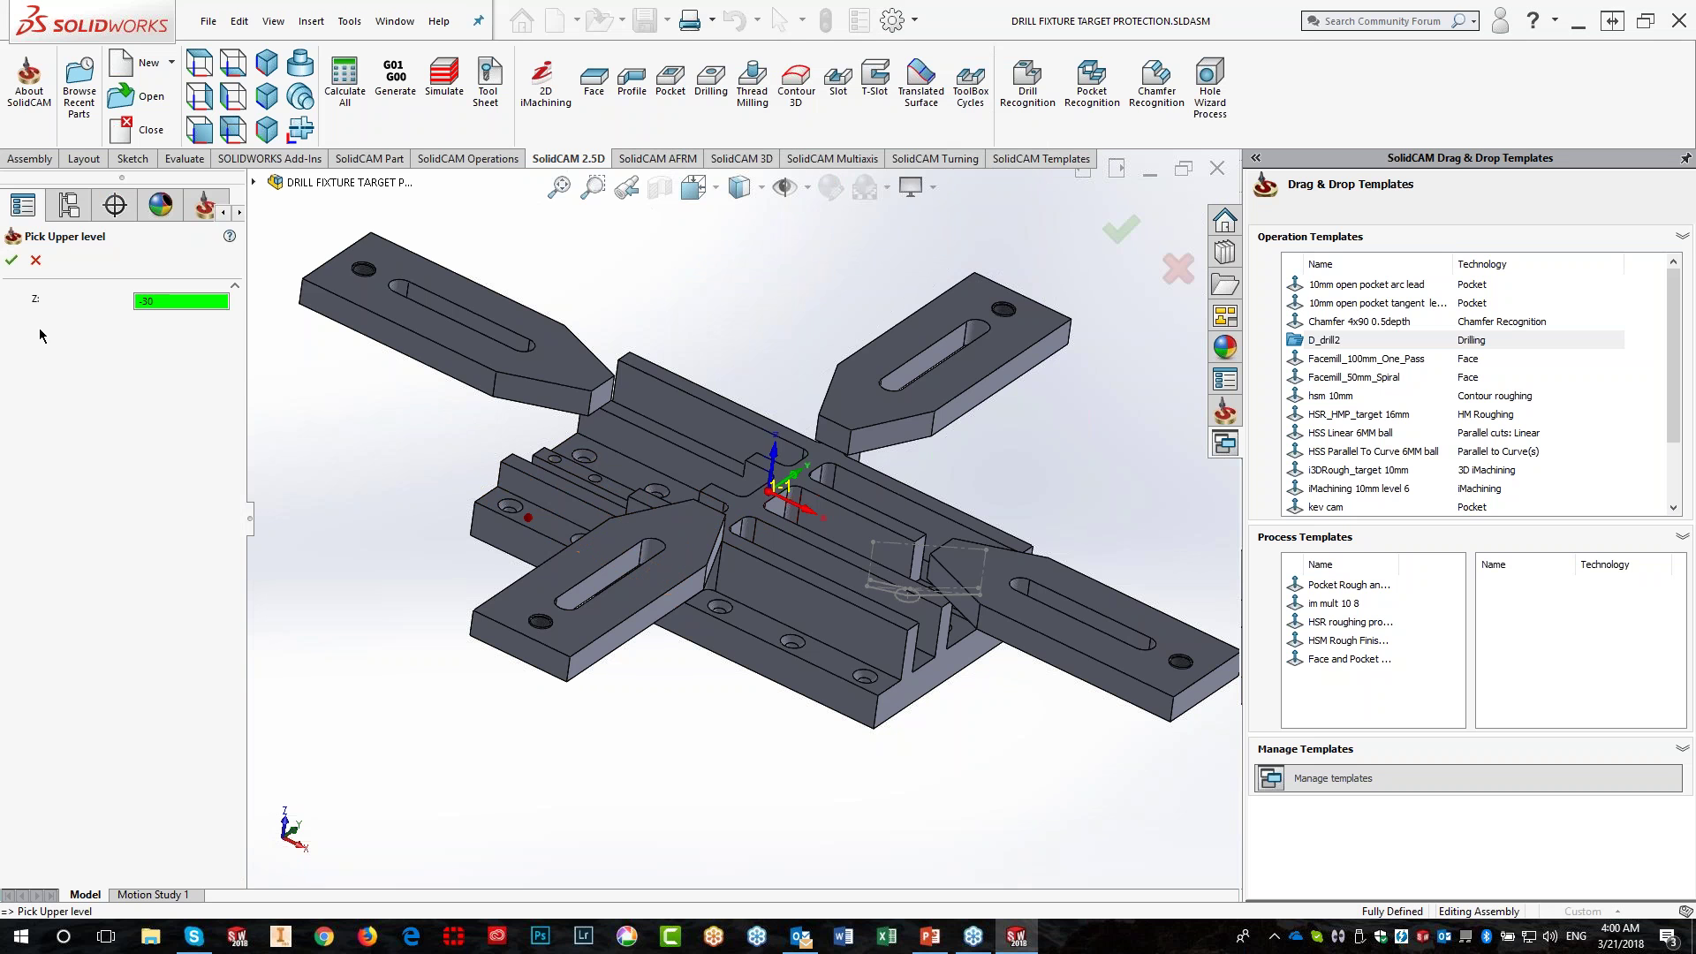
left_click(12, 260)
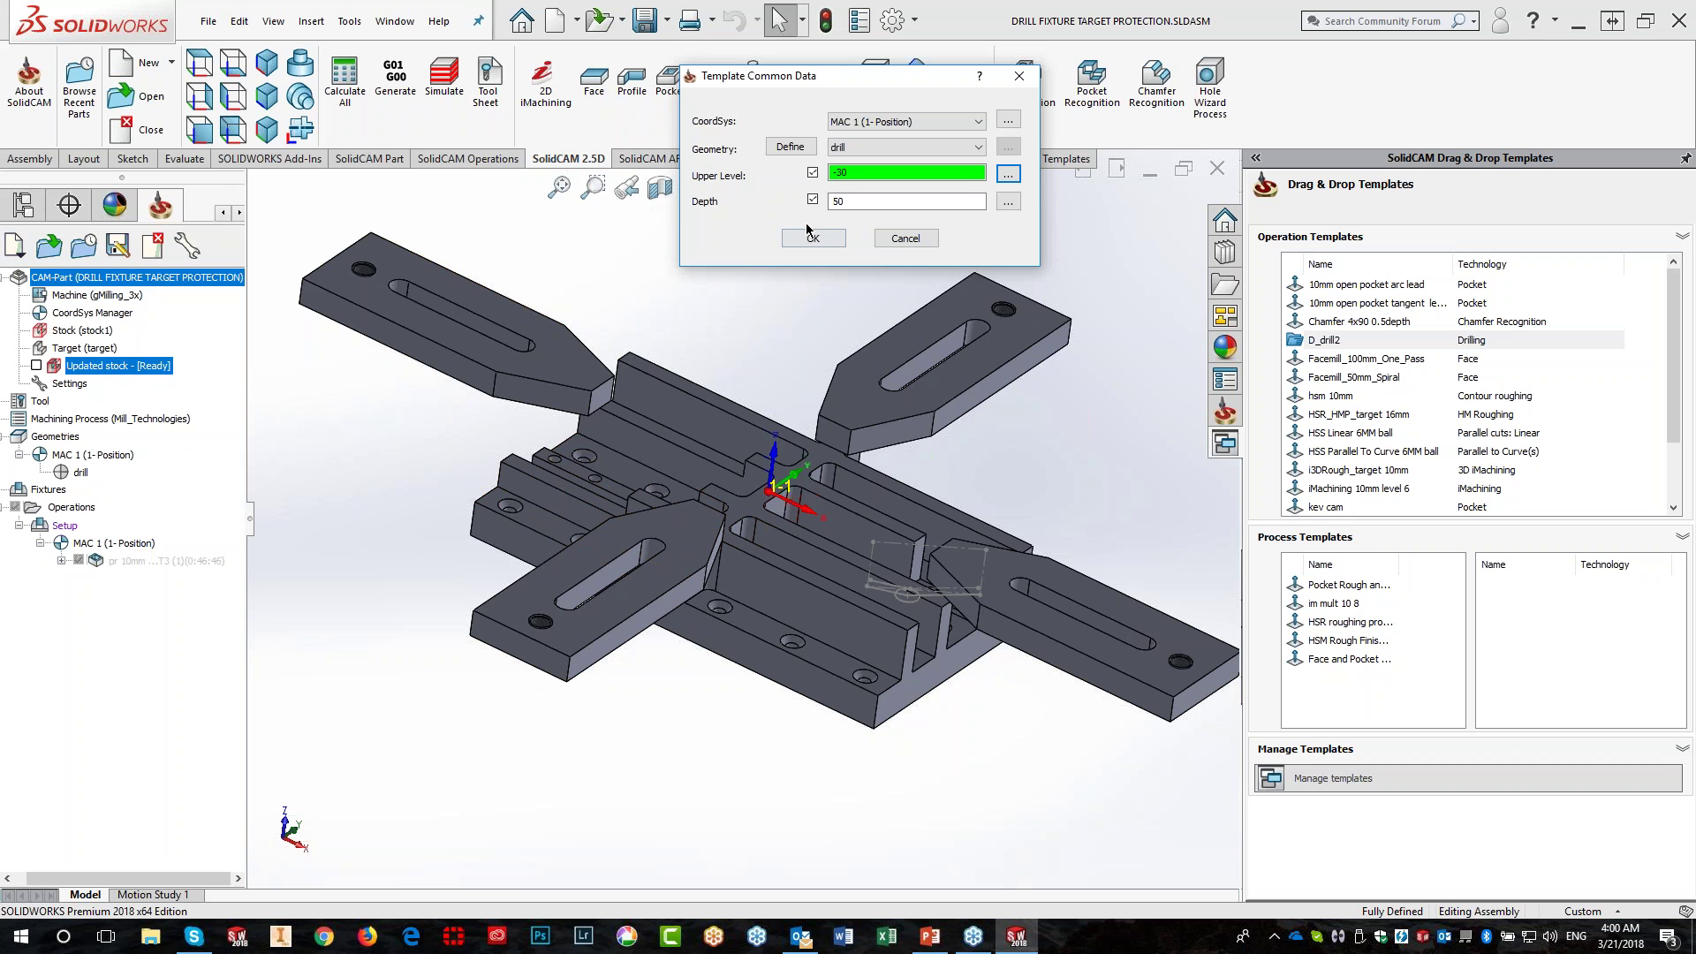
left_click(812, 172)
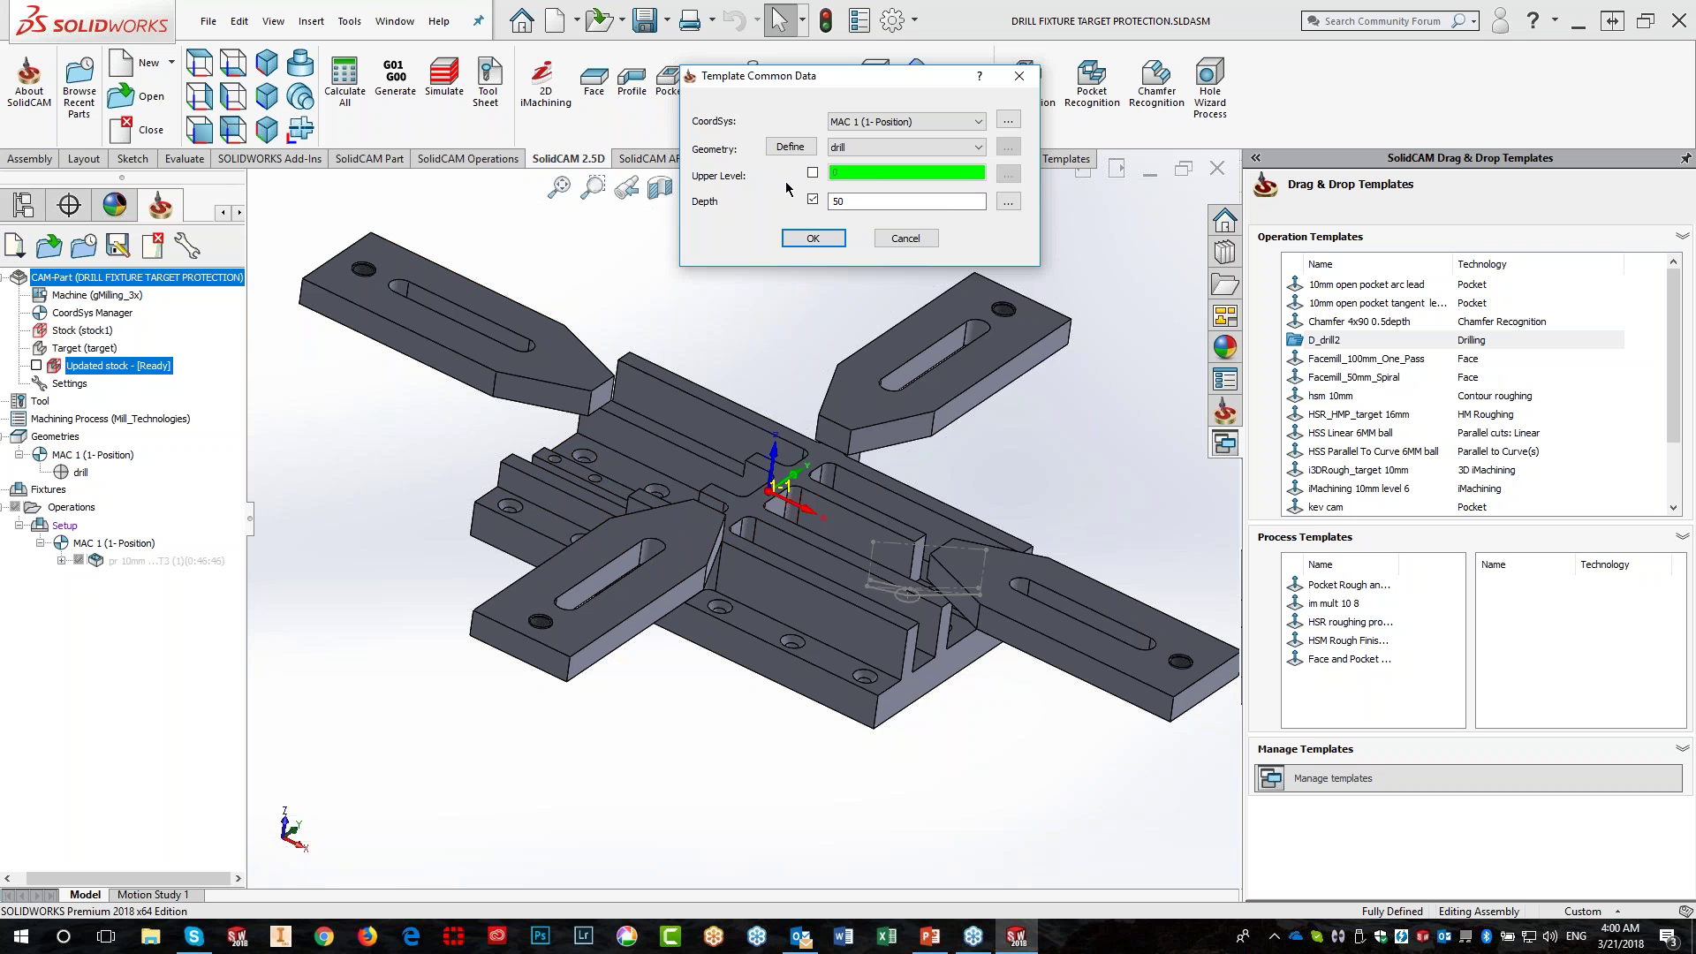
left_click(827, 240)
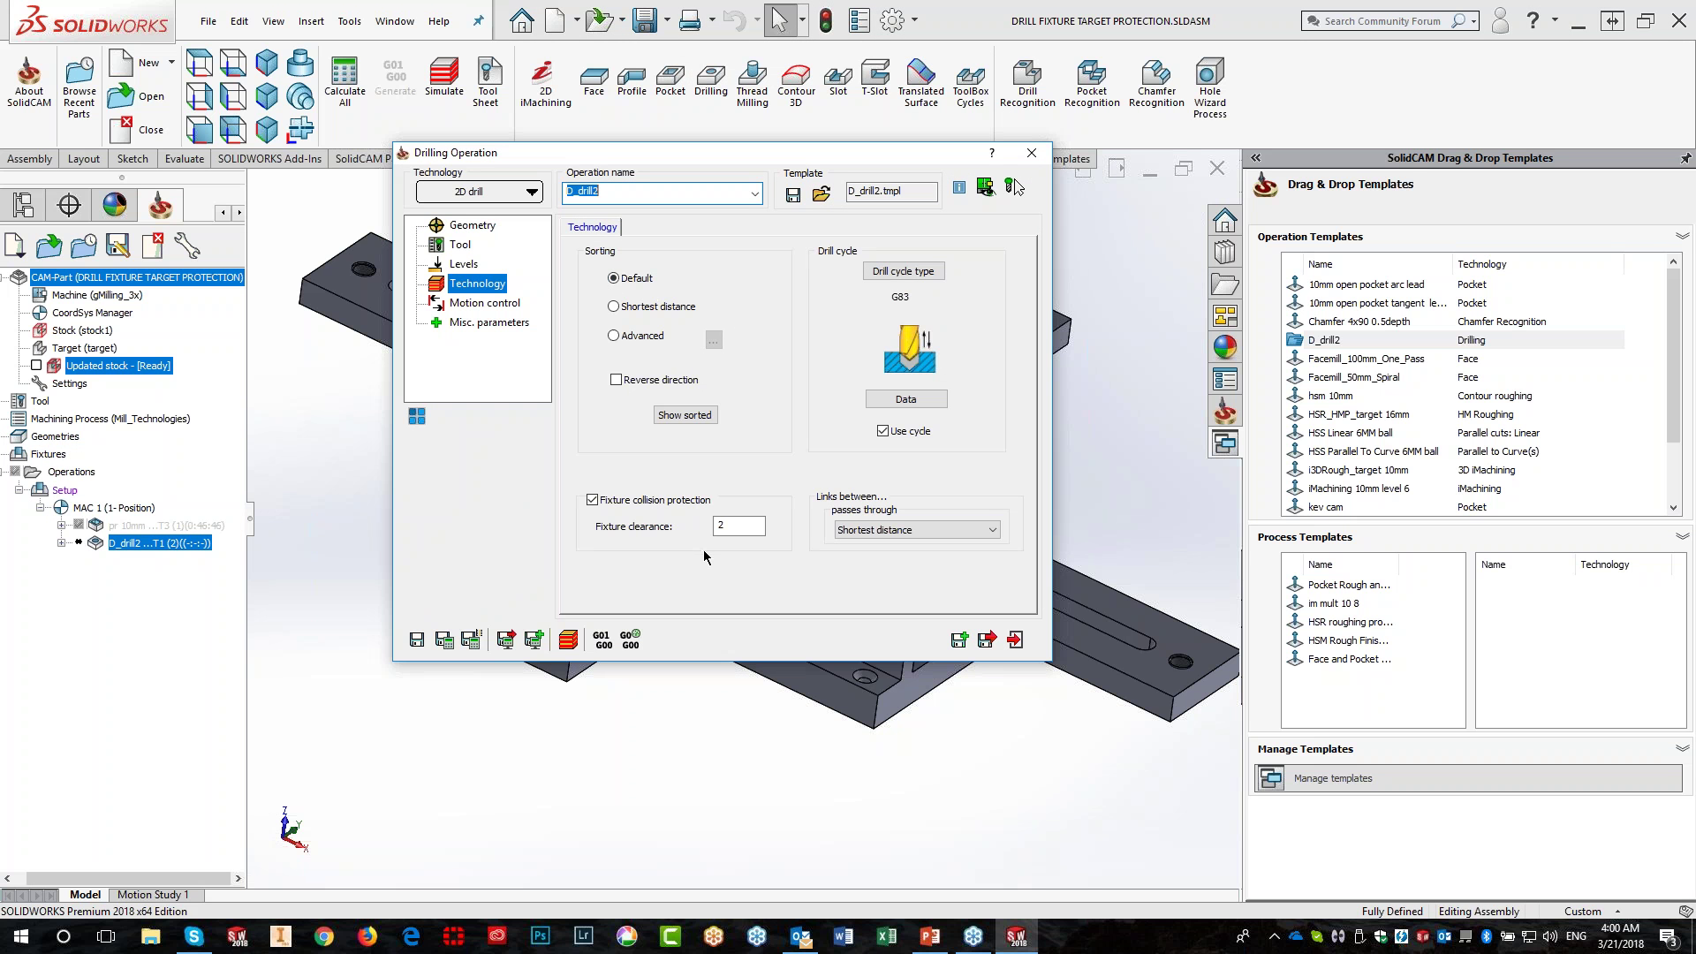
Review the D_drill2 operation's levels, geometry, tool and technology settings, saving and calculating it before closing
left_click(466, 265)
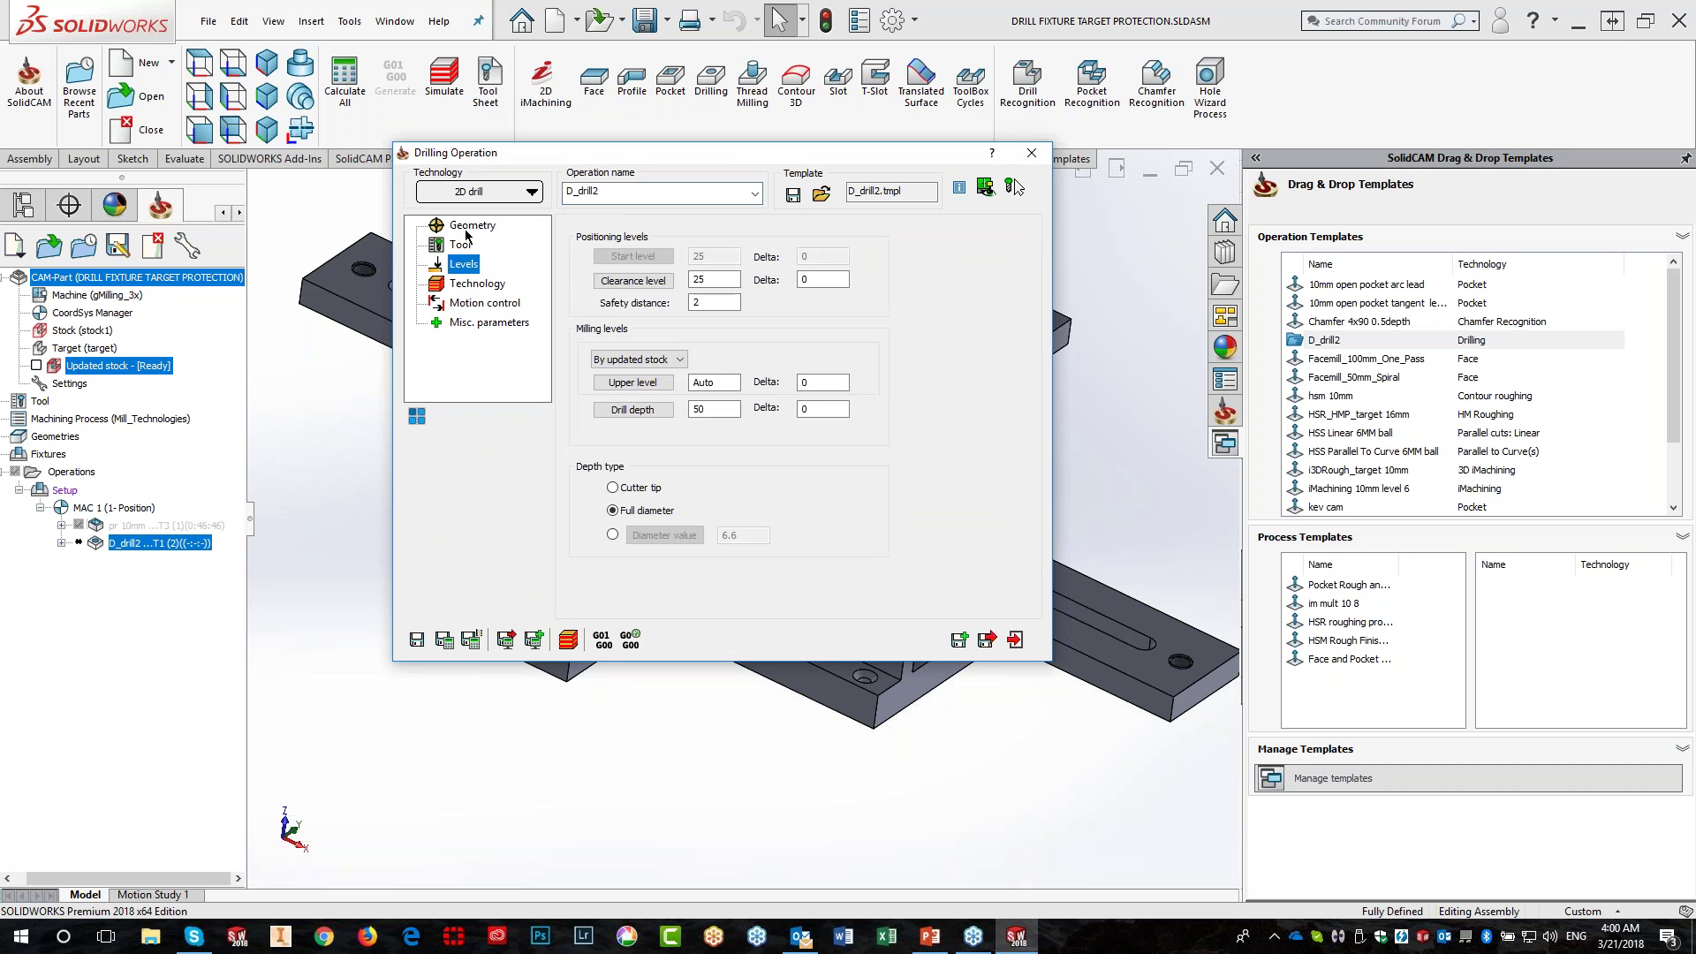
left_click(467, 228)
left_click(462, 247)
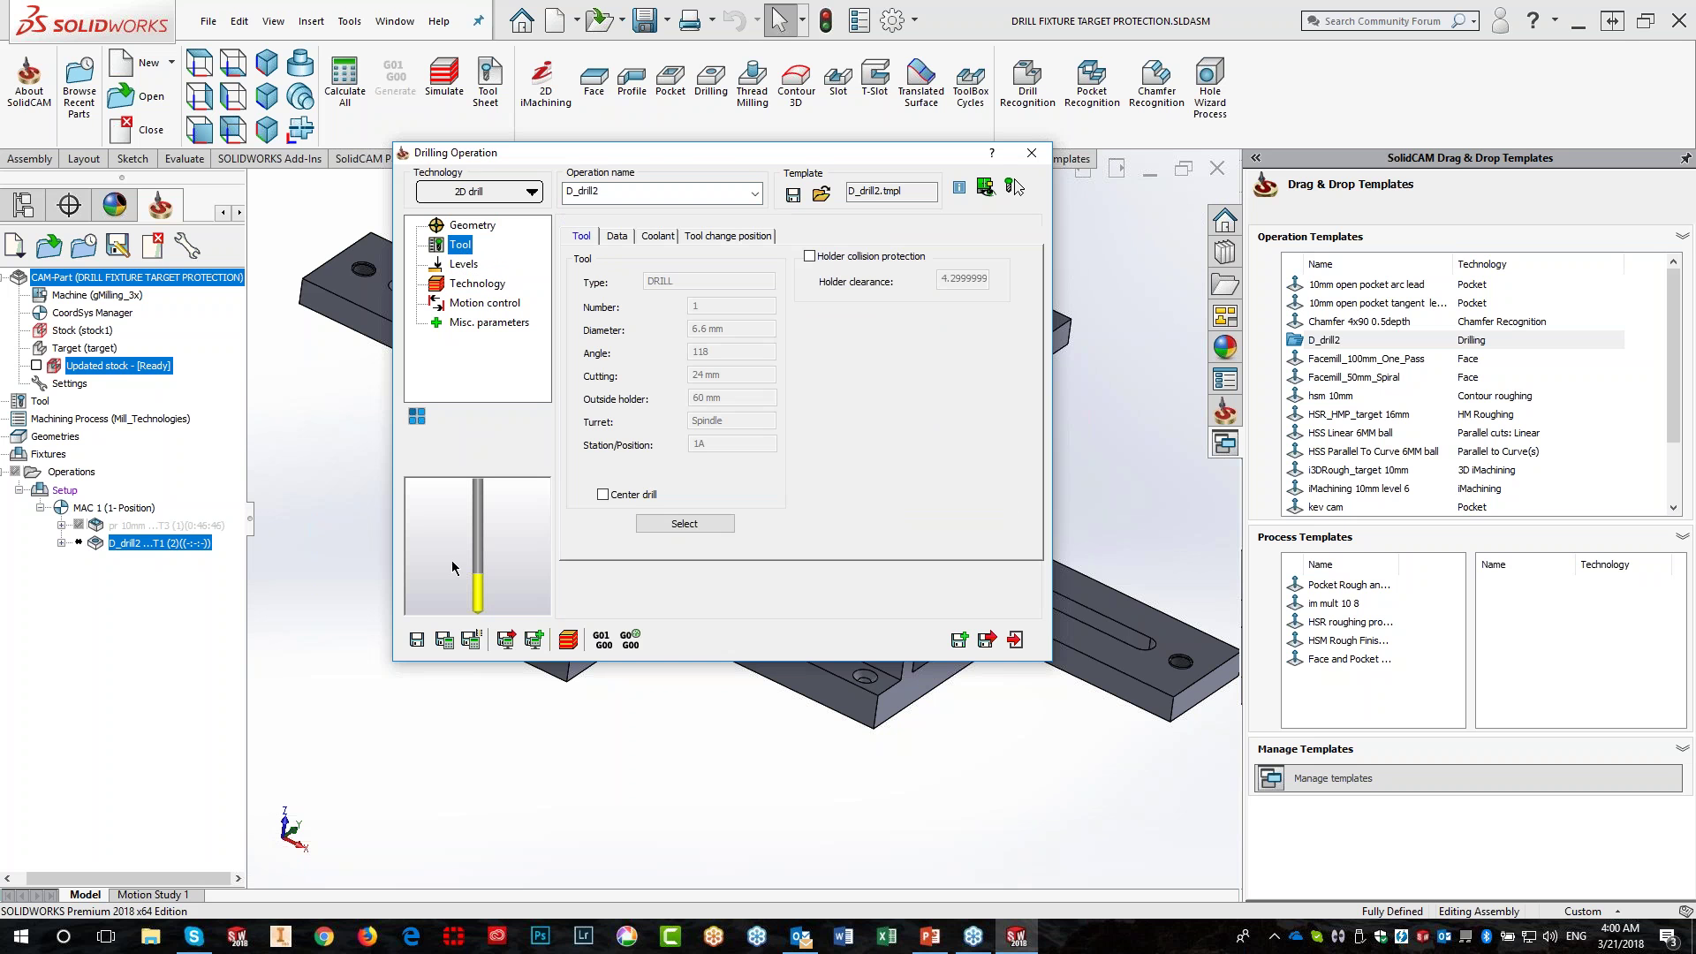
left_click(447, 645)
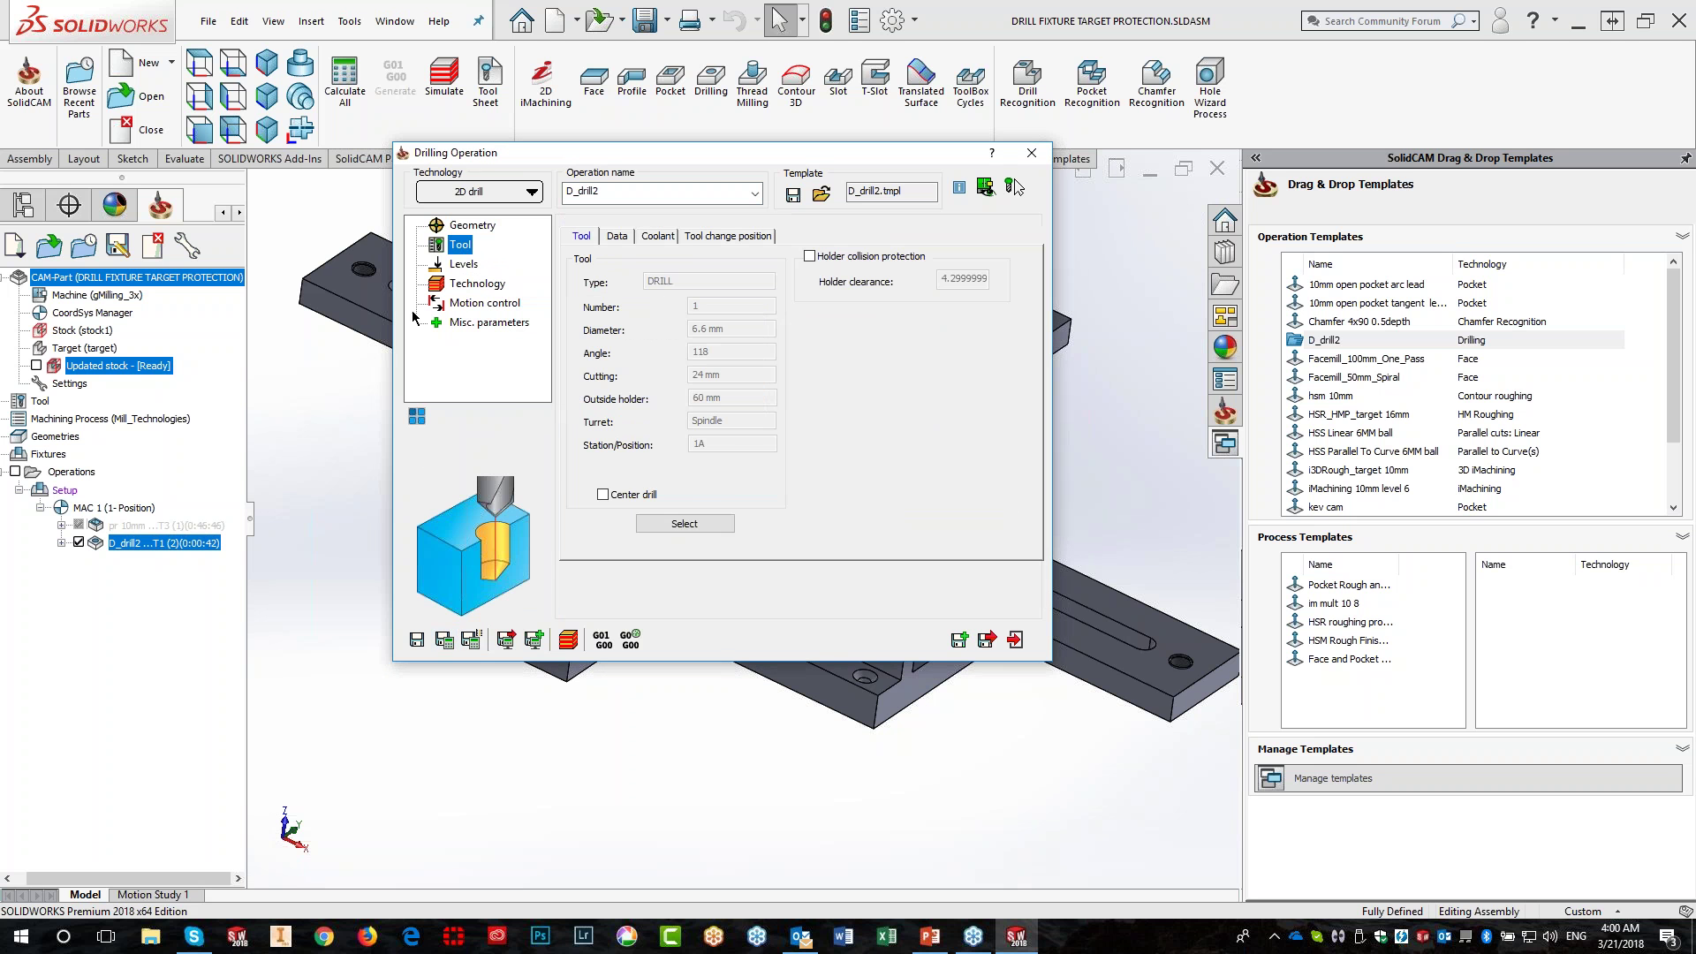
left_click(489, 285)
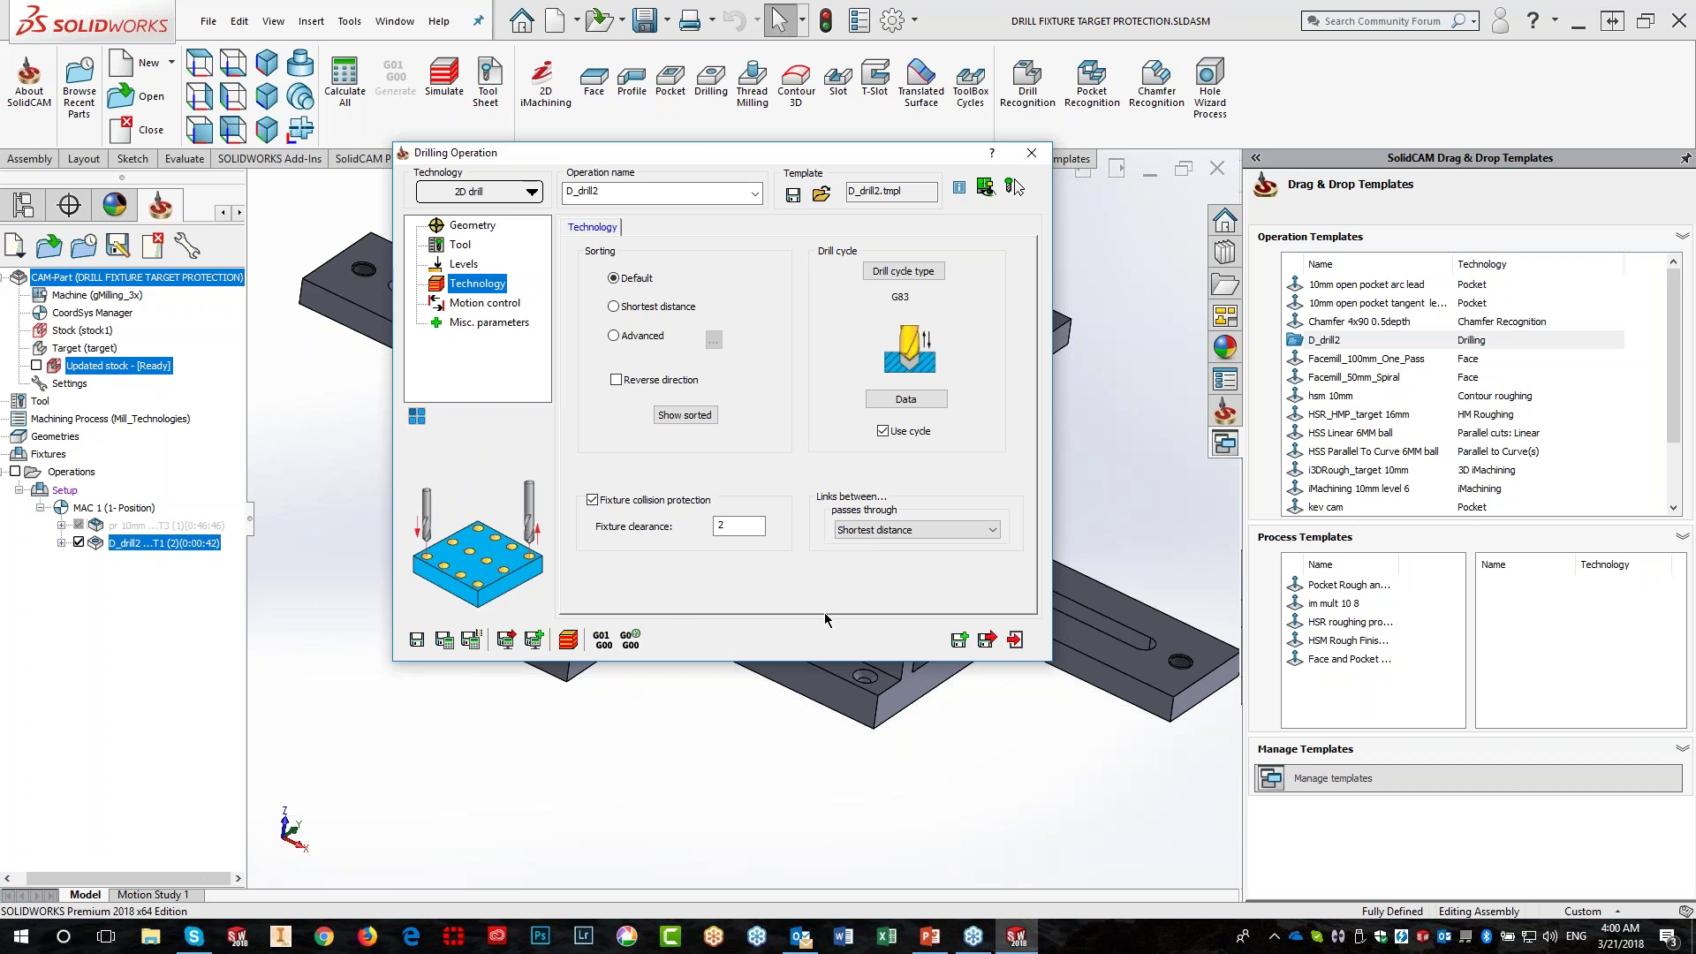
left_click(1016, 640)
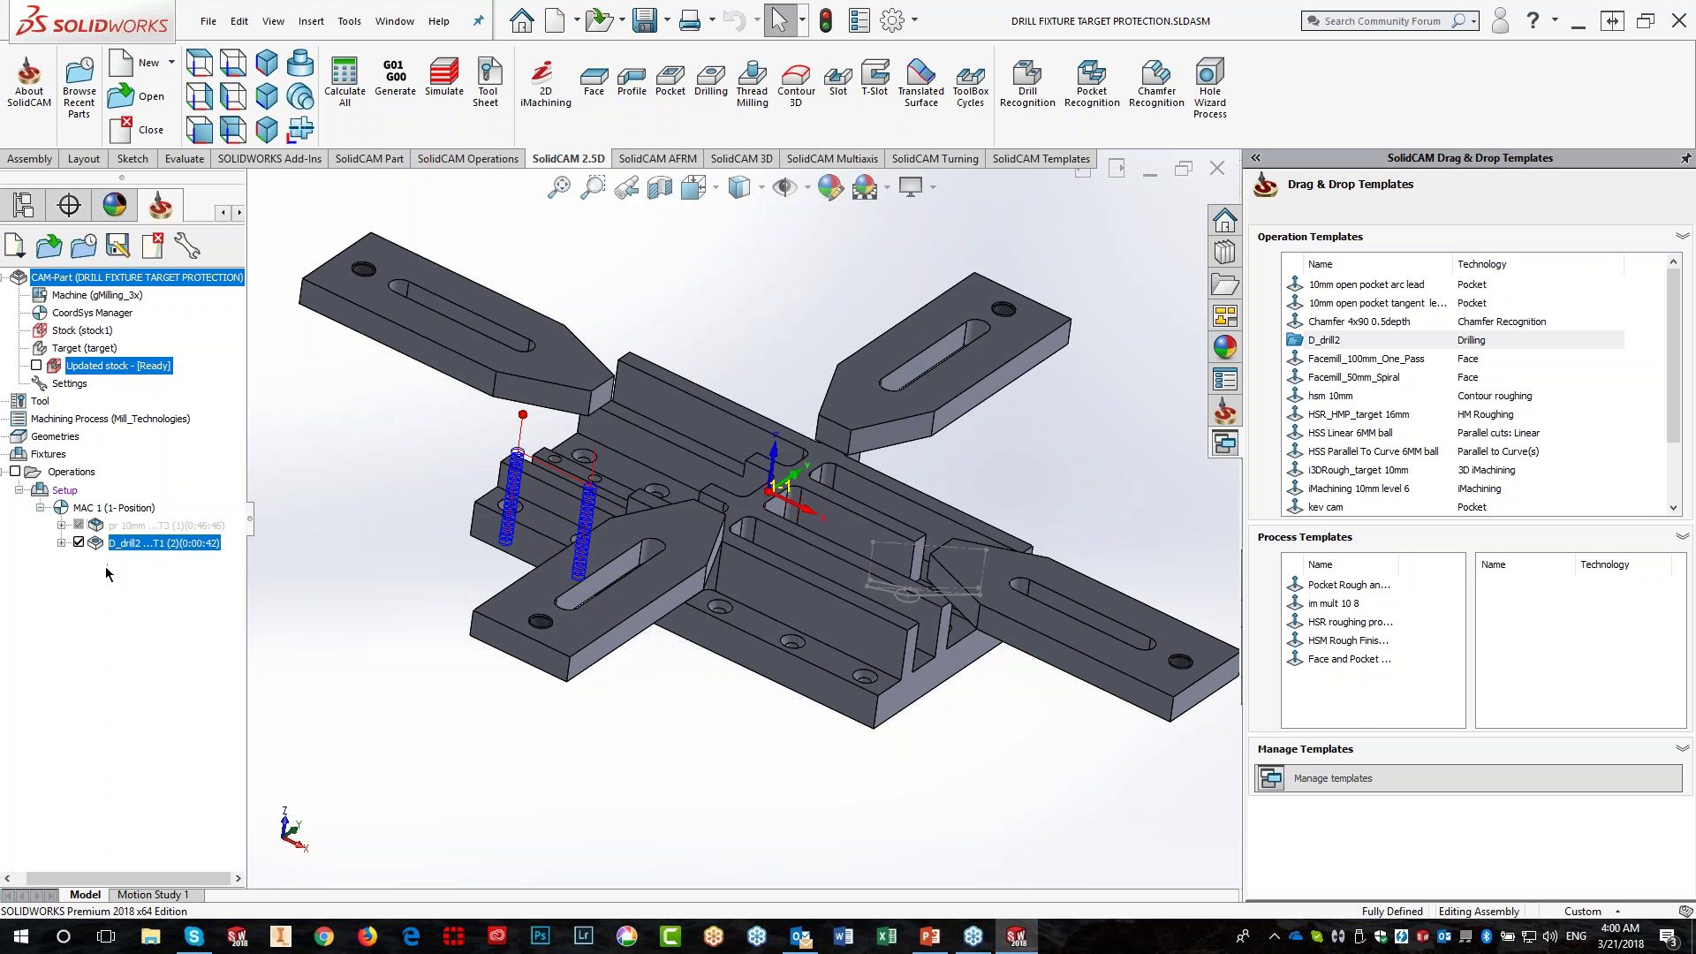
Delete the D_drill2 operation from the CAM-Part while keeping its drill geometry
right_click(147, 543)
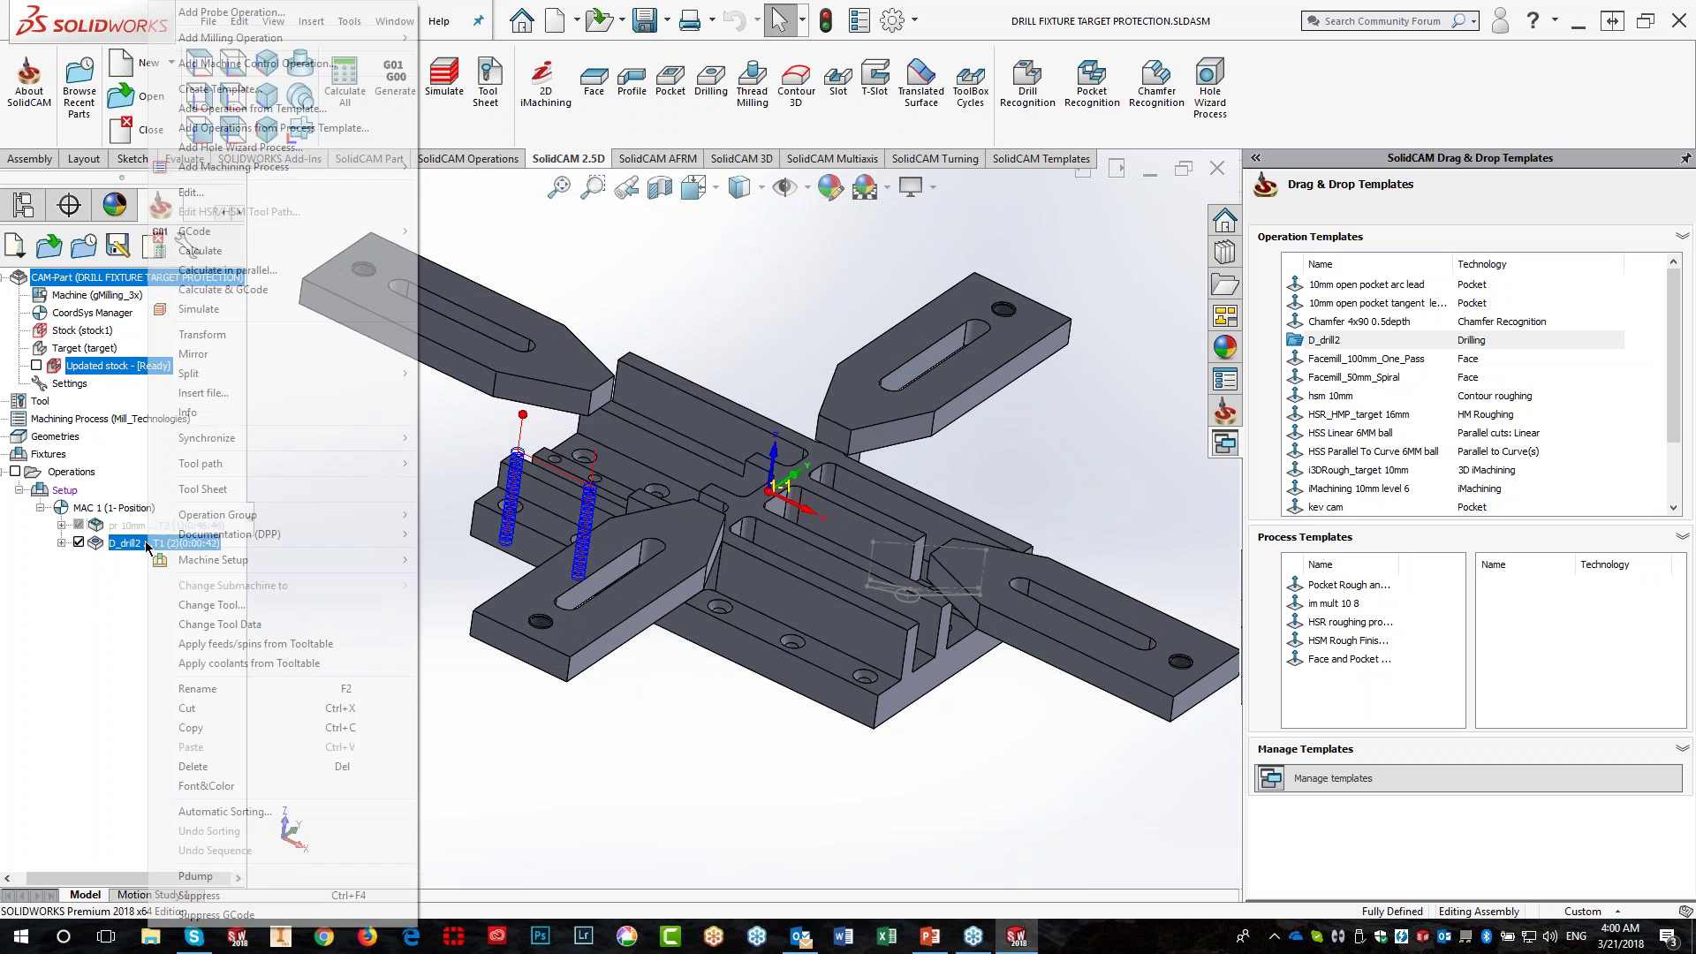
left_click(215, 775)
left_click(617, 376)
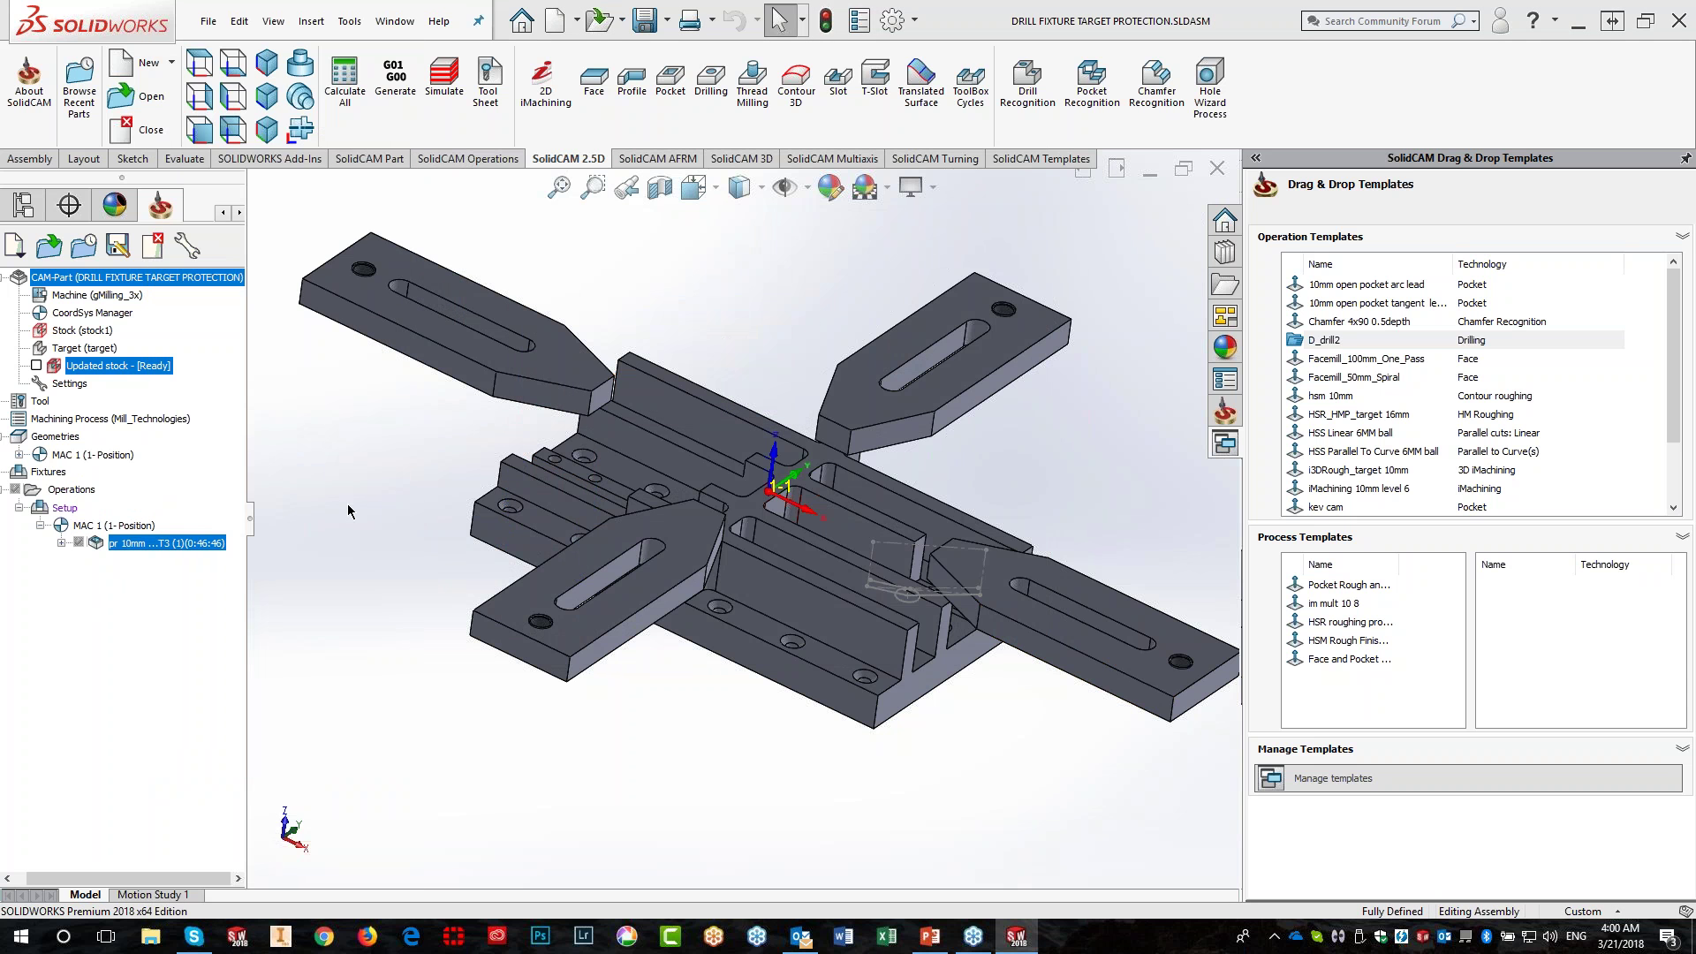
Apply the D_drill2 template directly to the existing drill geometry under MAC 1 to create and calculate the drilling operation
left_click(19, 455)
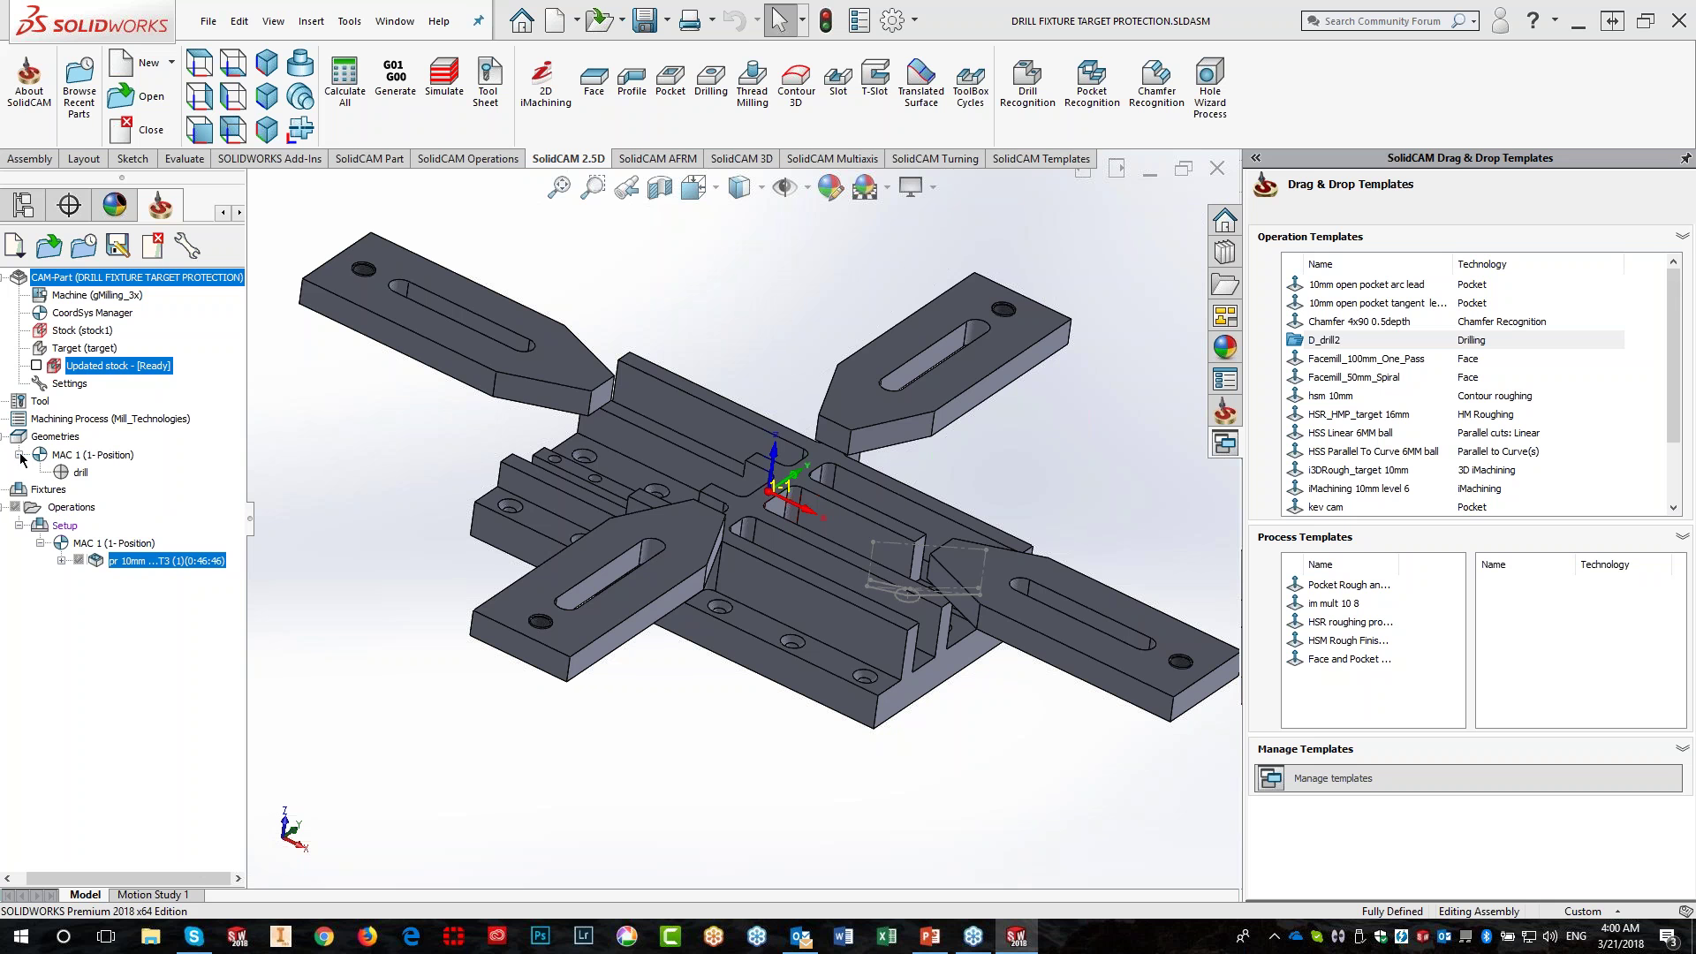
left_click(69, 475)
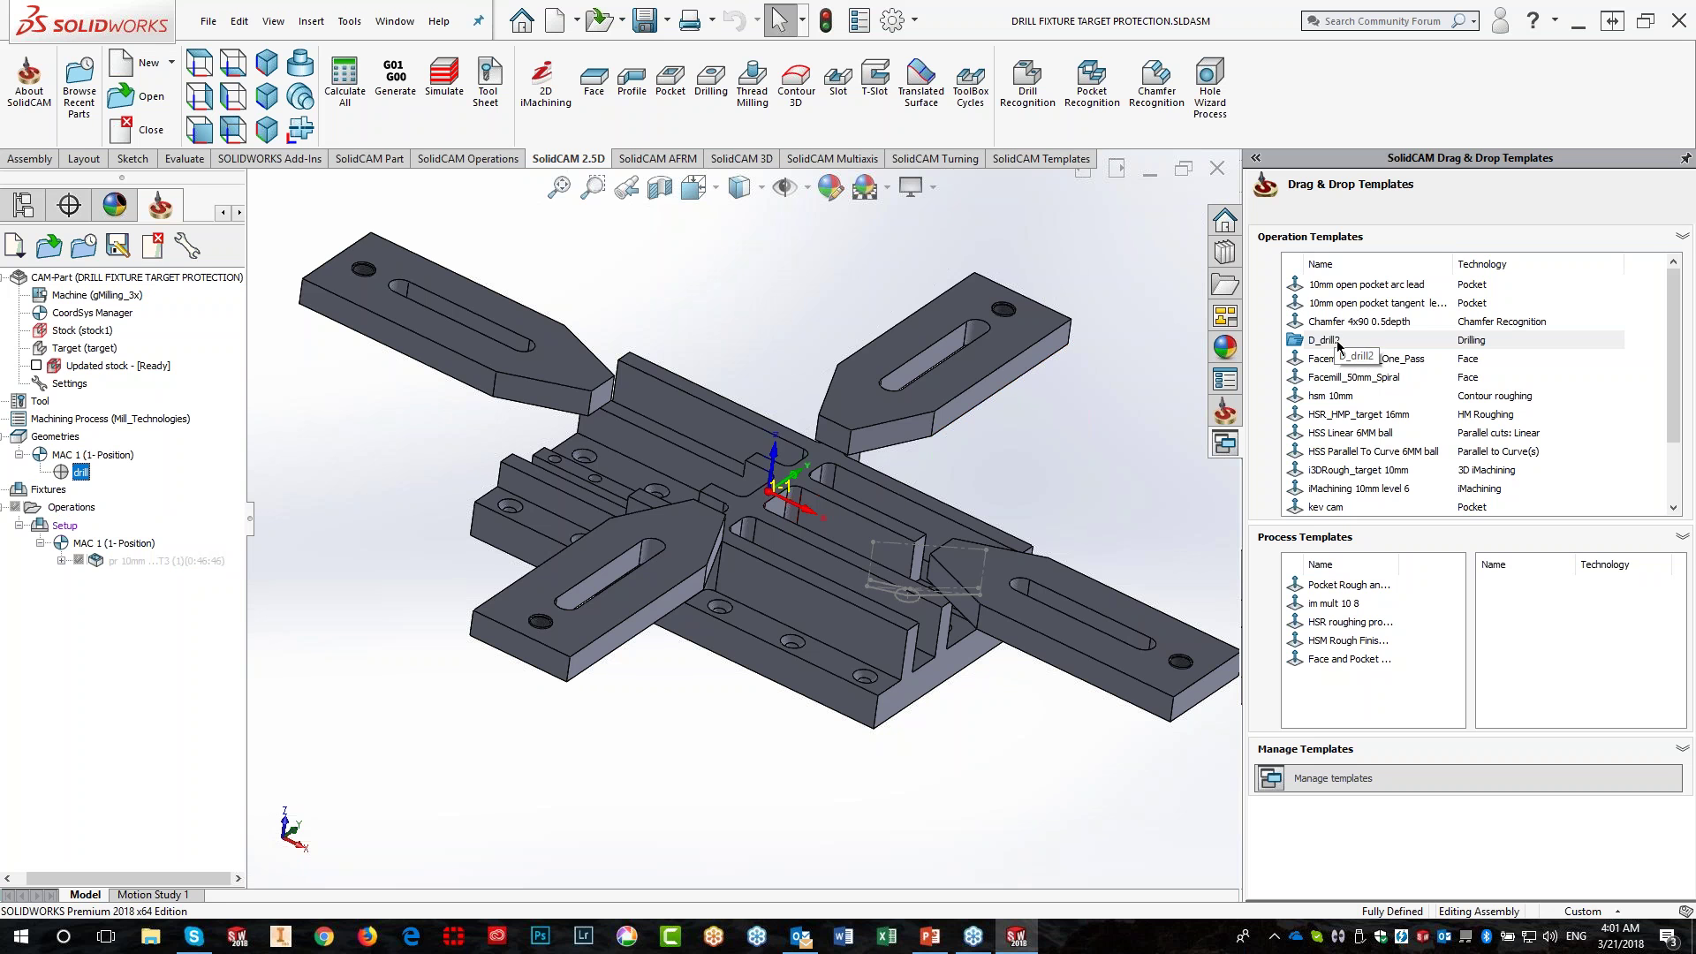
left_click_drag(1337, 346, 80, 478)
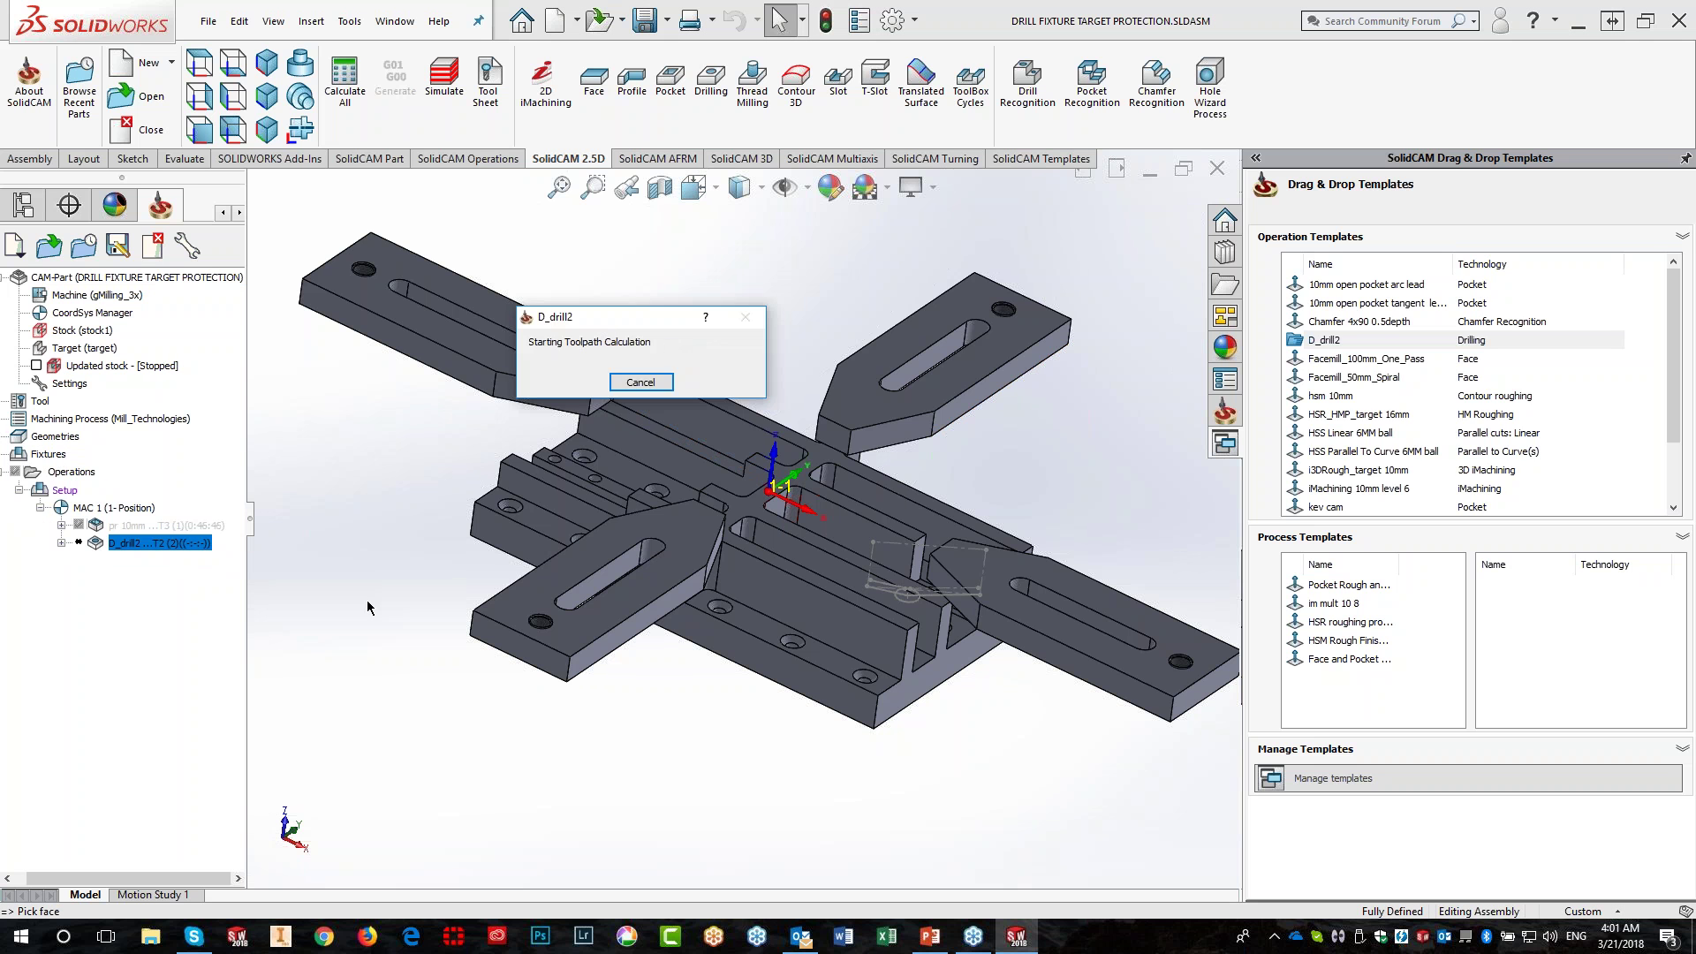
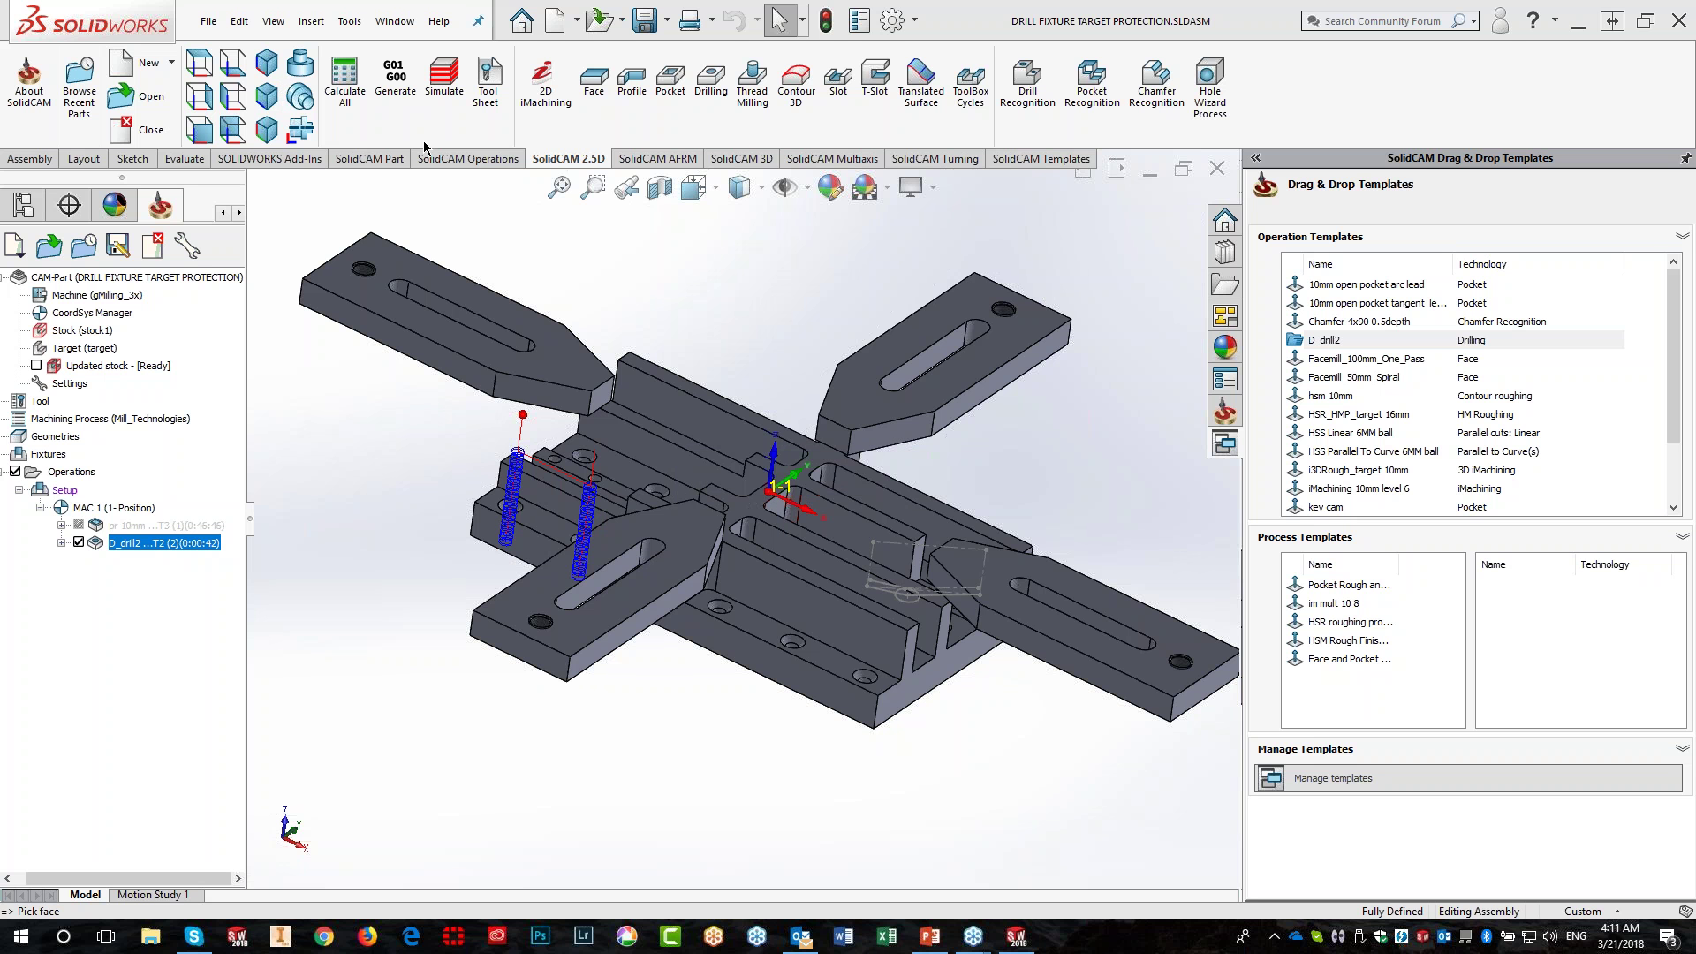
left_click(879, 506)
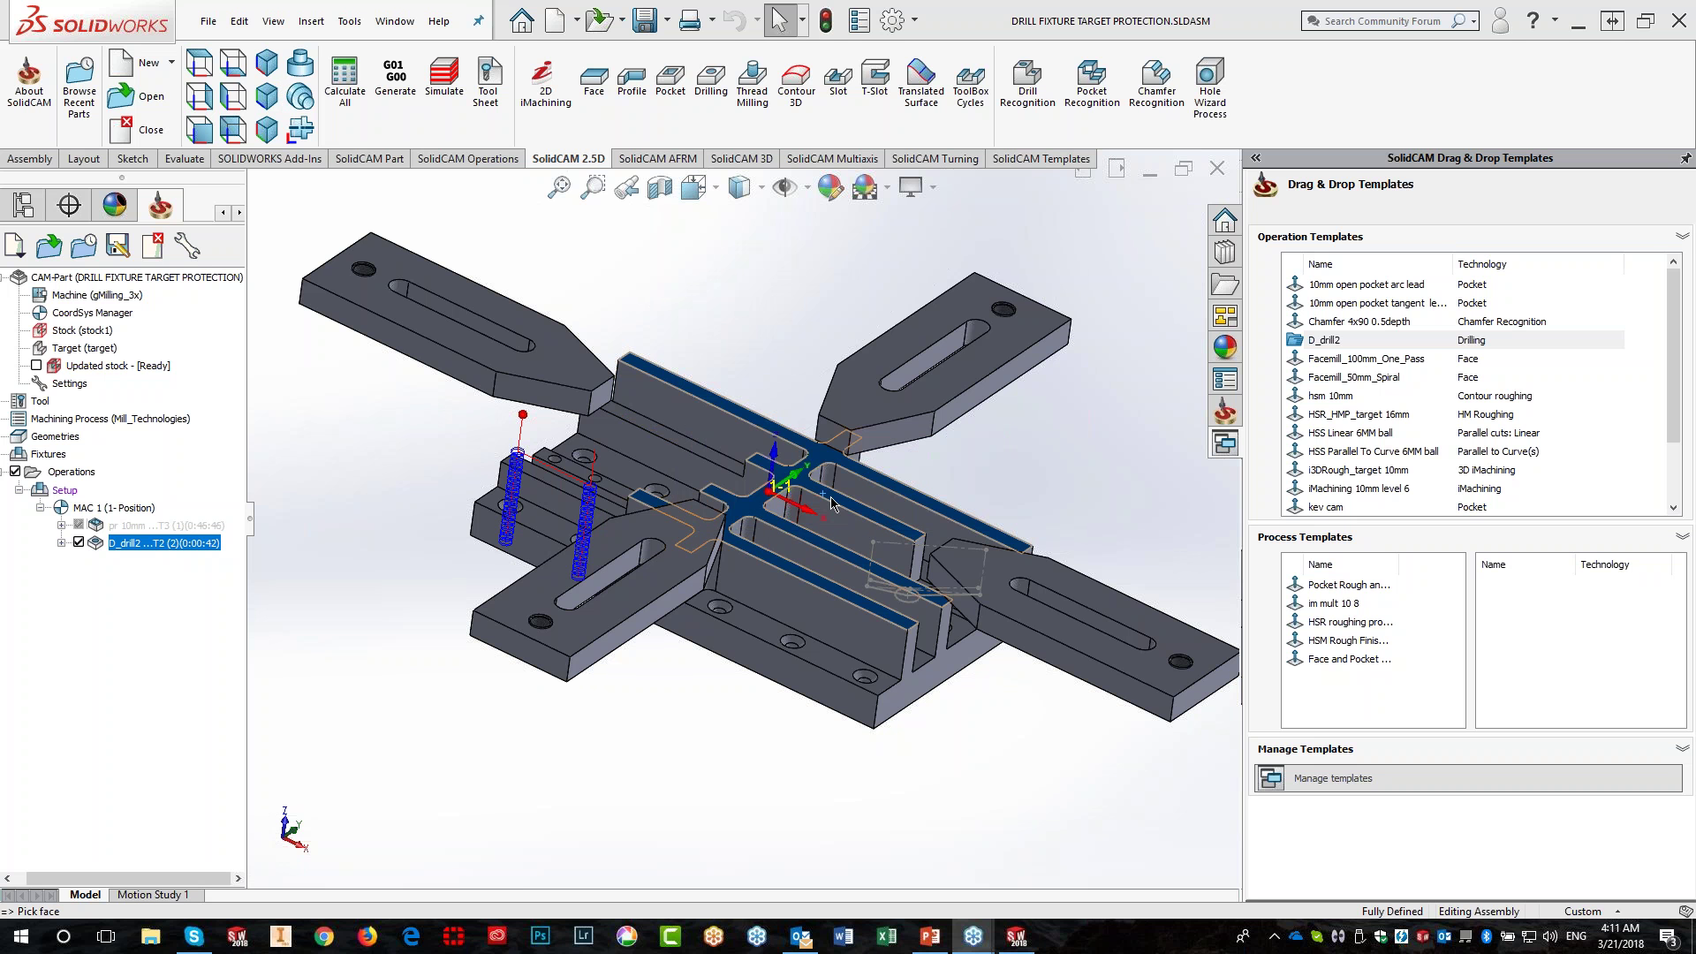